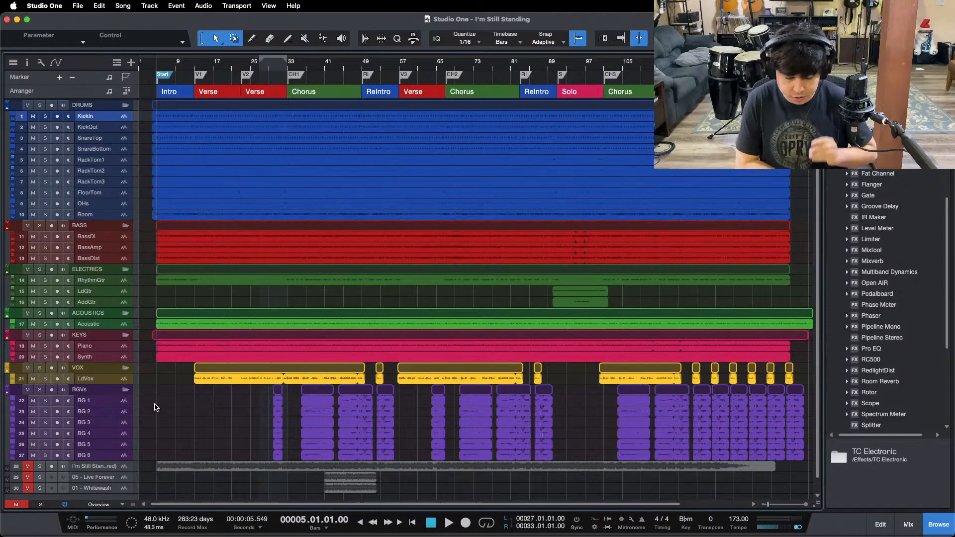
Step: Show the mixer with its inserts and sends expanded, at the MIX A, MIX B and MIXBUS channels
mouse_move(485, 529)
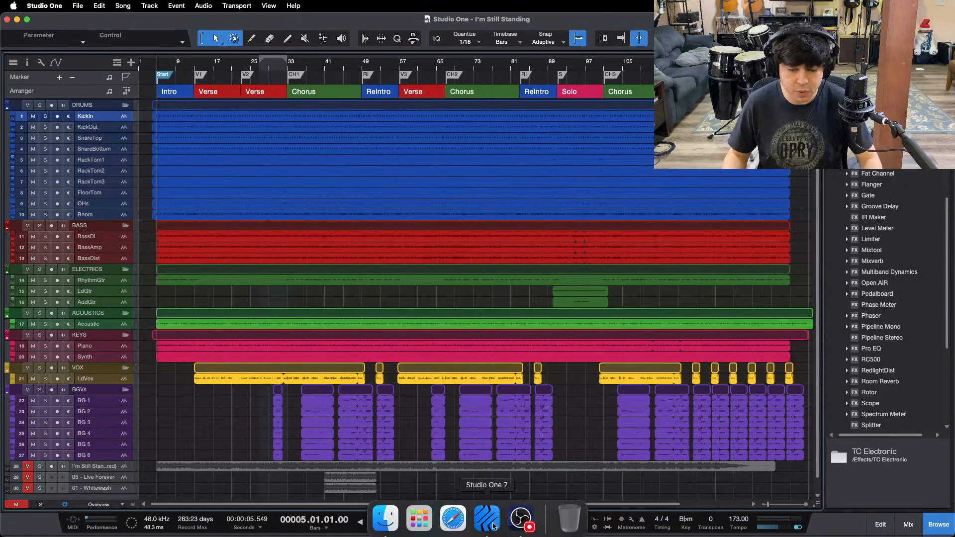
left_click(532, 518)
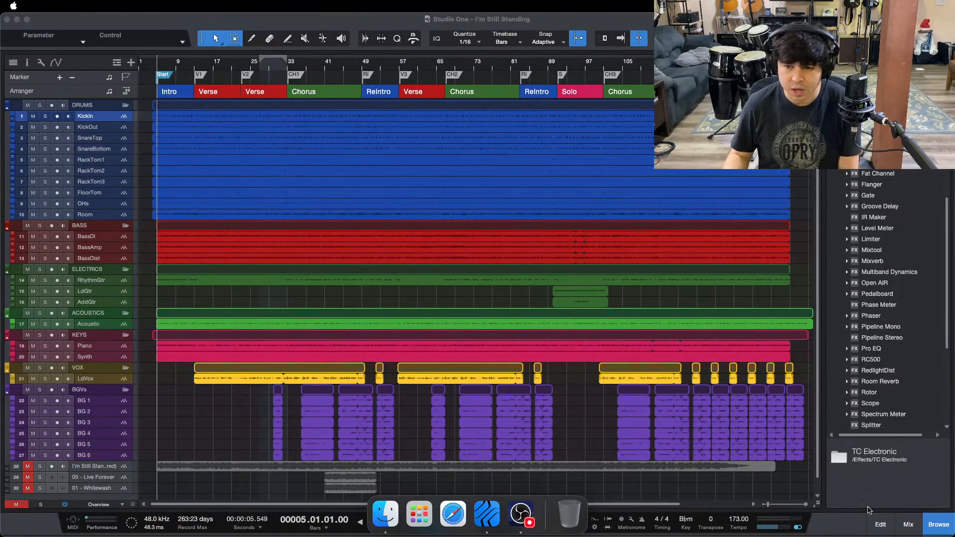
left_click(908, 525)
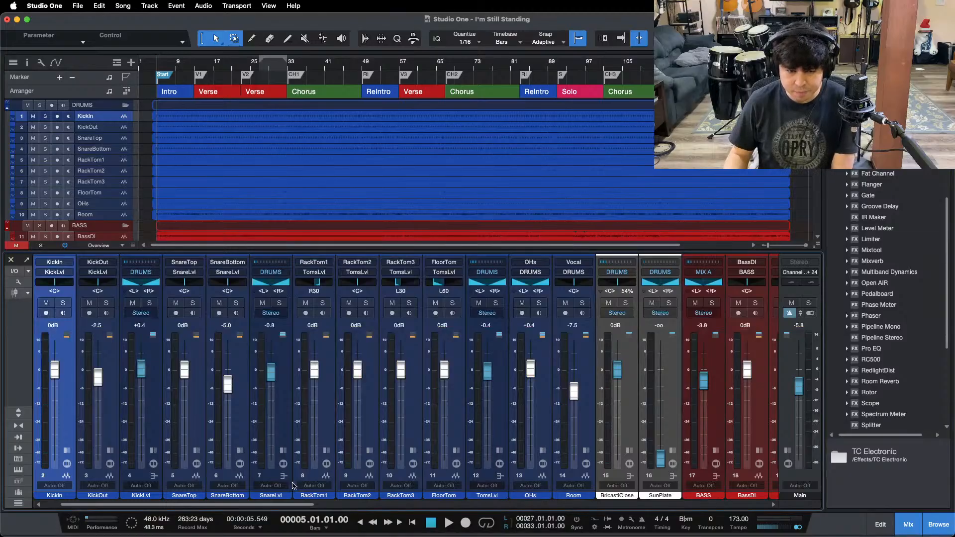
left_click(18, 413)
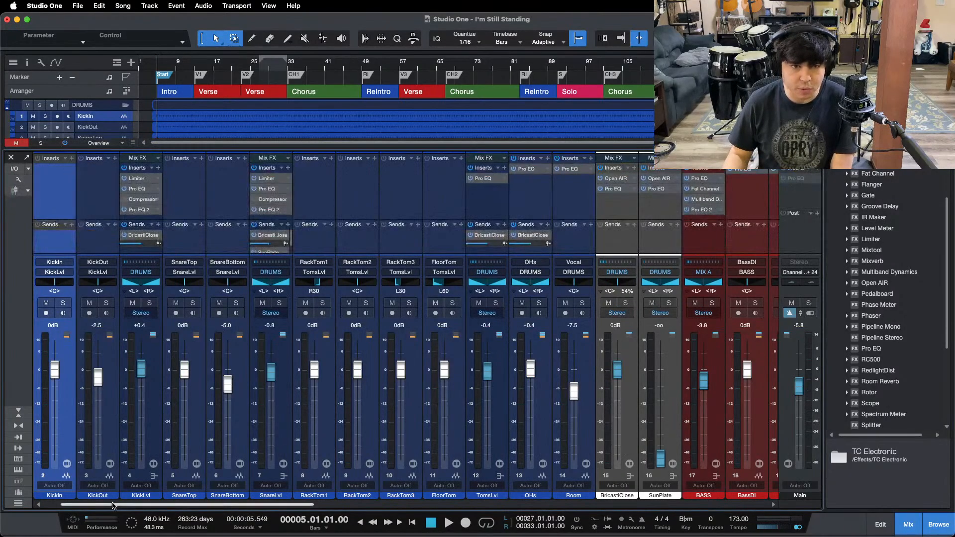
left_click_drag(112, 505, 778, 465)
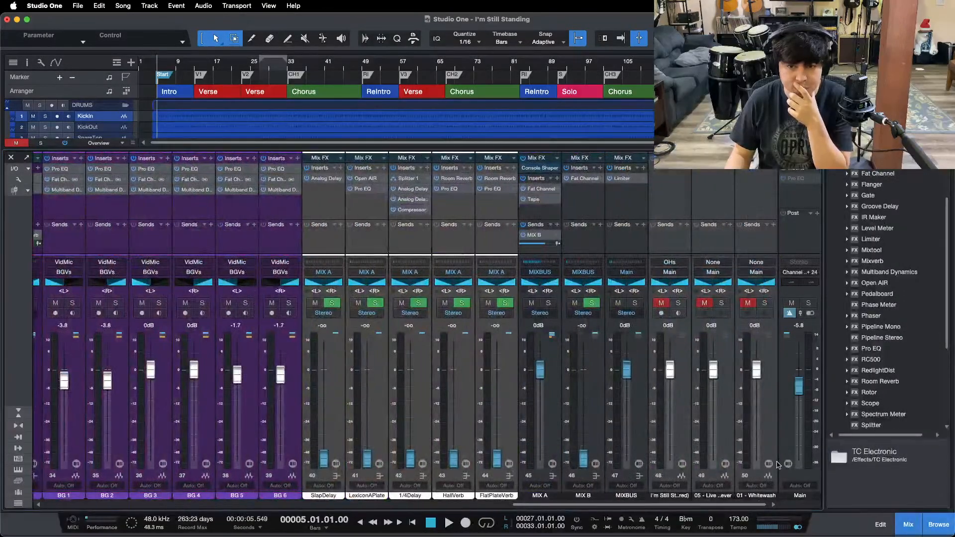
Step: Inspect the Console Shaper and the Fat Channel's compressor settings on the MIX A bus
left_click(537, 168)
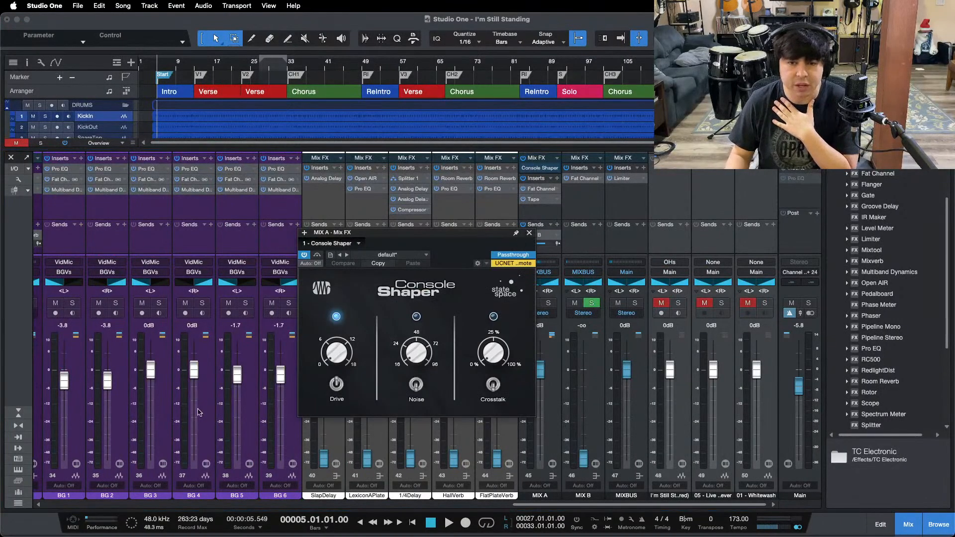
left_click(536, 190)
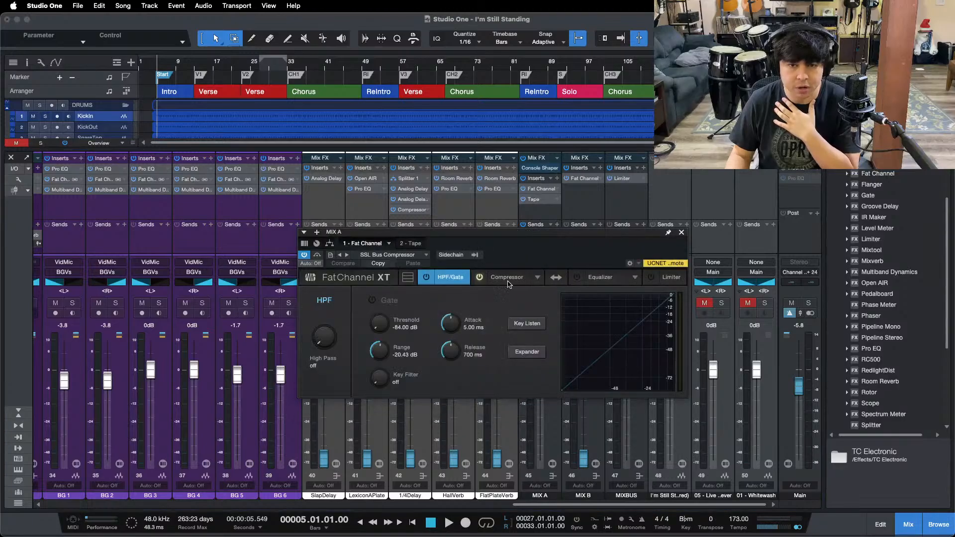
left_click(505, 284)
left_click(458, 313)
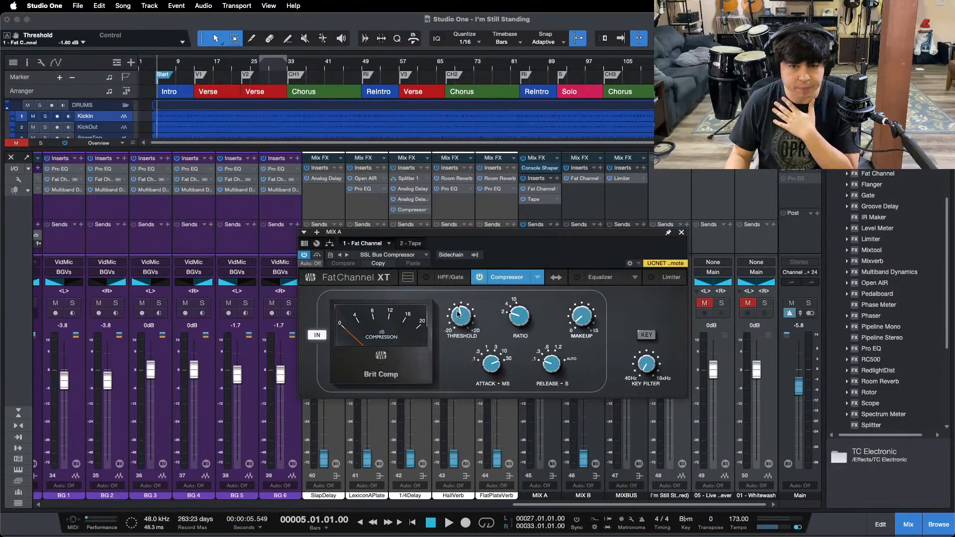
left_click(682, 233)
Step: Look through the available effects in the browser, from the PreSonus plug-ins to the SSL plug-ins
scroll(919, 289, "up", 10)
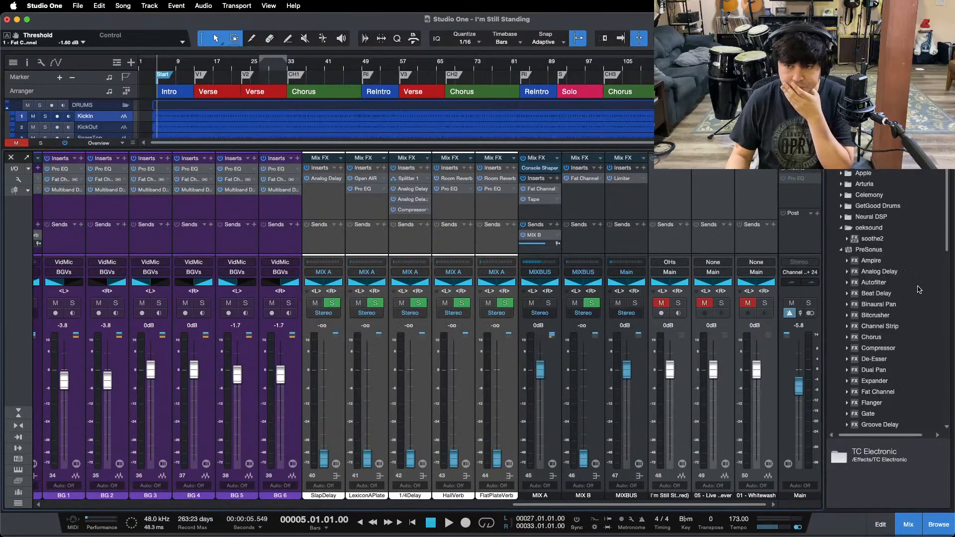
scroll(919, 289, "down", 10)
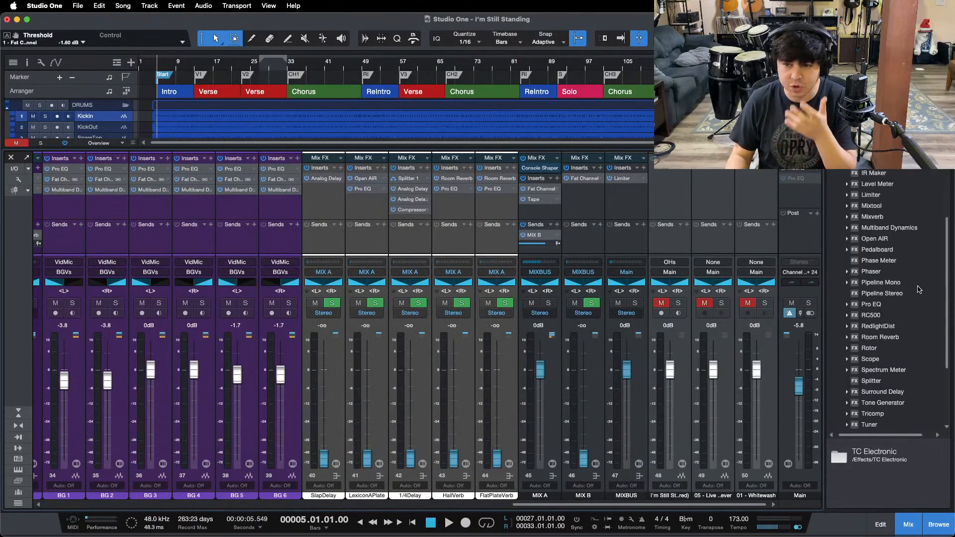
scroll(918, 290, "down", 2)
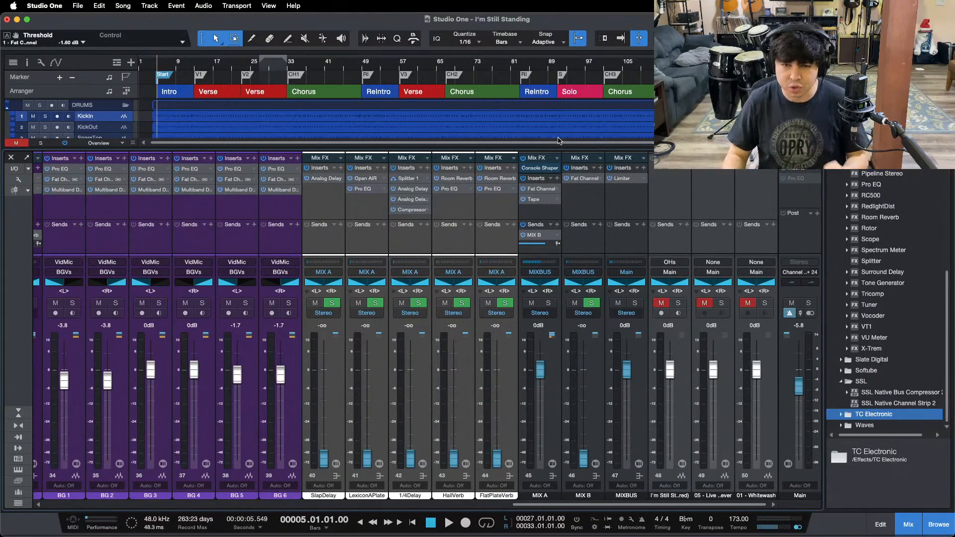
Step: Inspect the color amount and tape speed of the Tape plug-in on MIX A, and close it
left_click(533, 200)
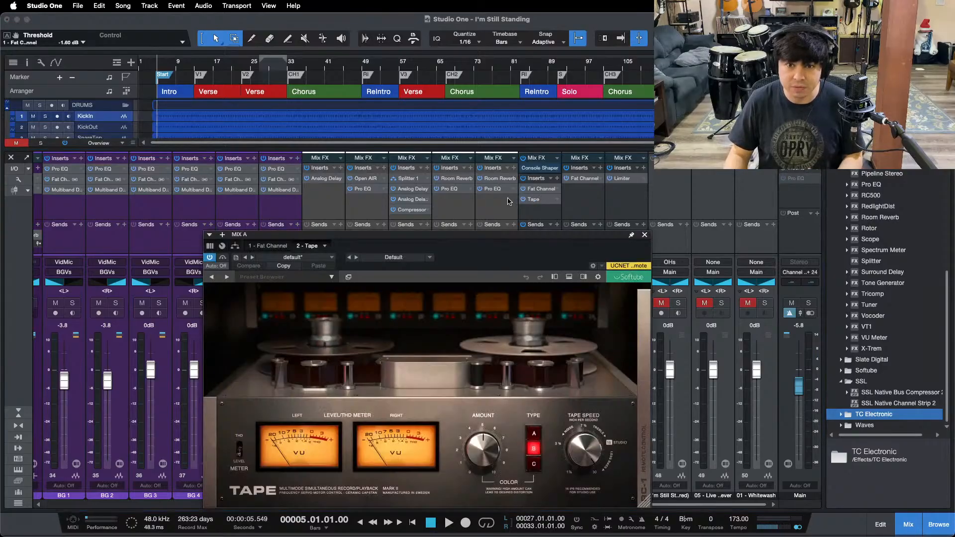
left_click_drag(494, 252, 506, 188)
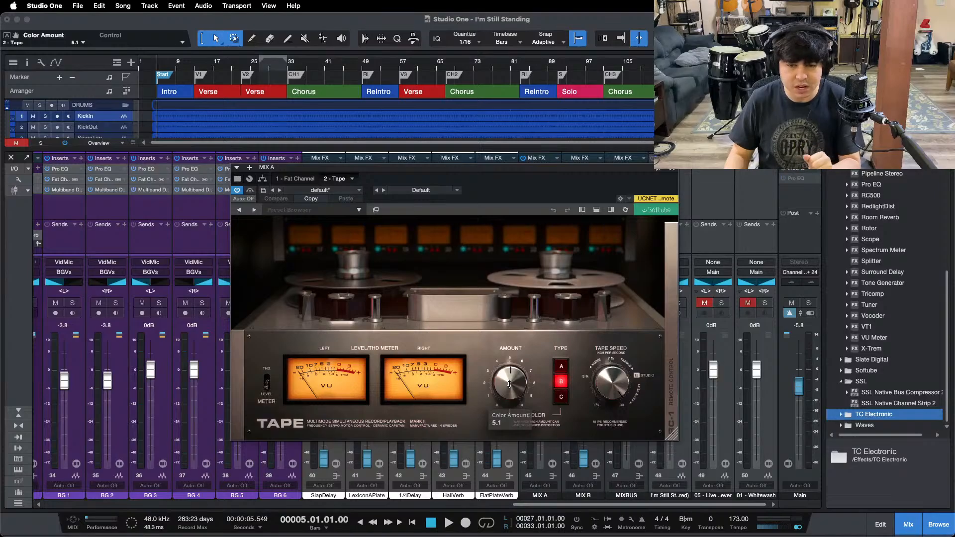
left_click(608, 382)
left_click(670, 169)
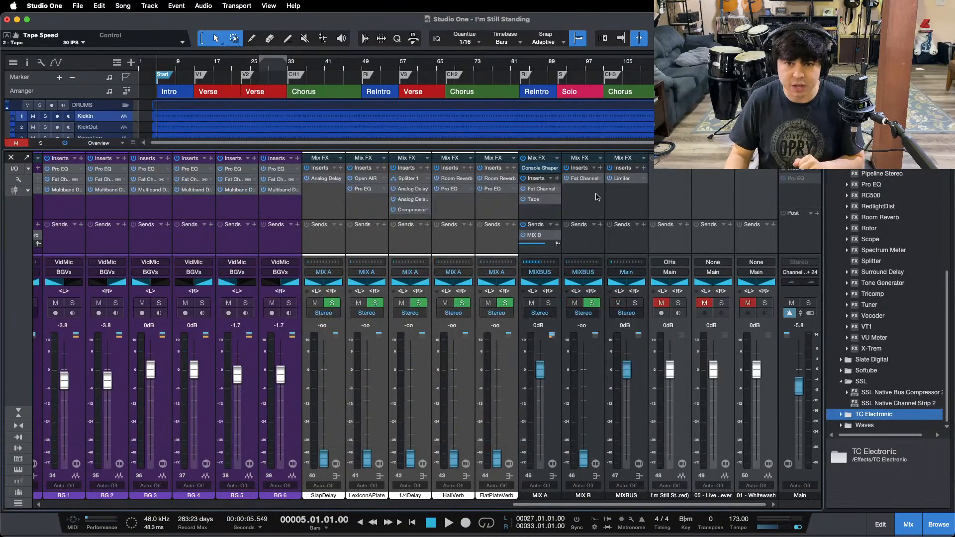
Step: Inspect the Limiter's gain, ceiling and threshold on the MIXBUS channel, and close it
left_click(620, 183)
left_click_drag(454, 266, 555, 255)
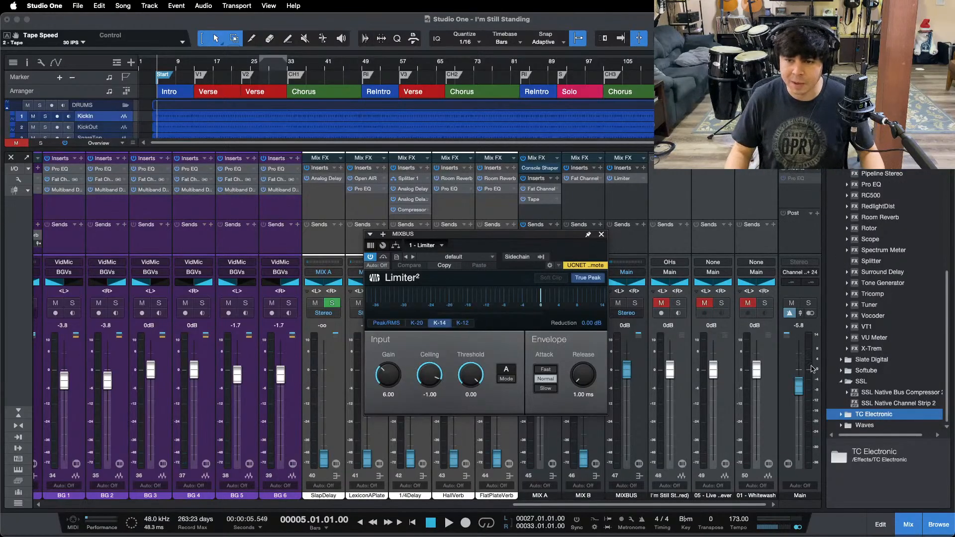
left_click(600, 235)
Step: Mute the BGVs bus and the LdVox, Piano and Synth channels
scroll(462, 327, "left", 10)
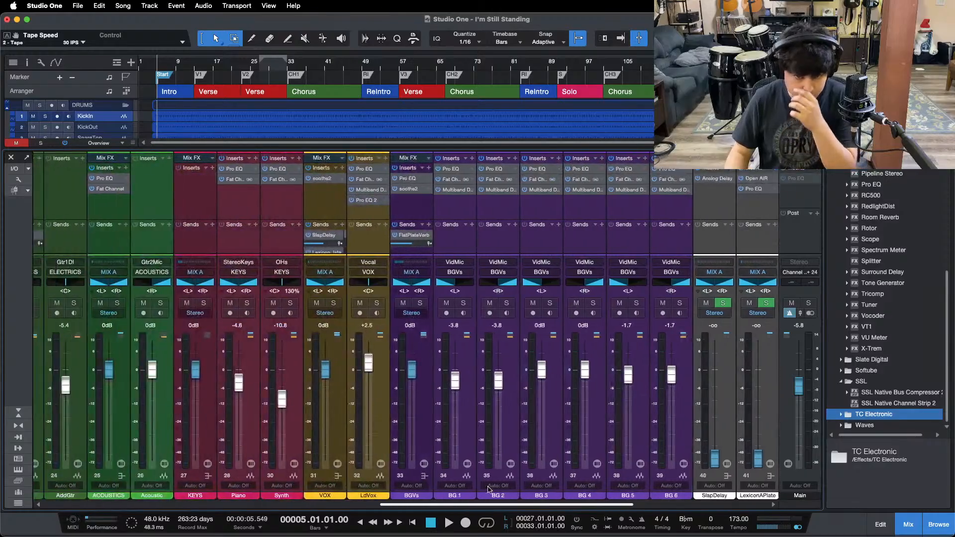
left_click(507, 303)
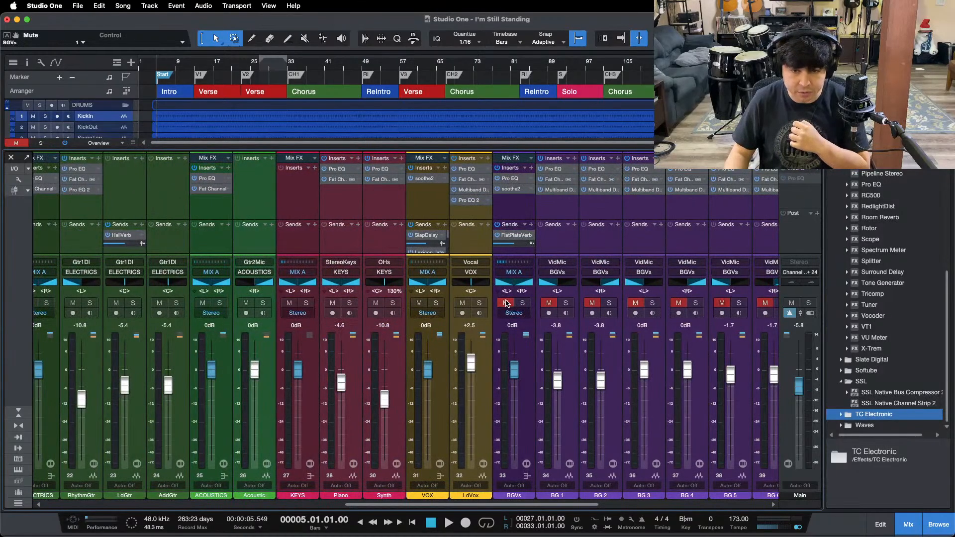
left_click(463, 304)
left_click(333, 304)
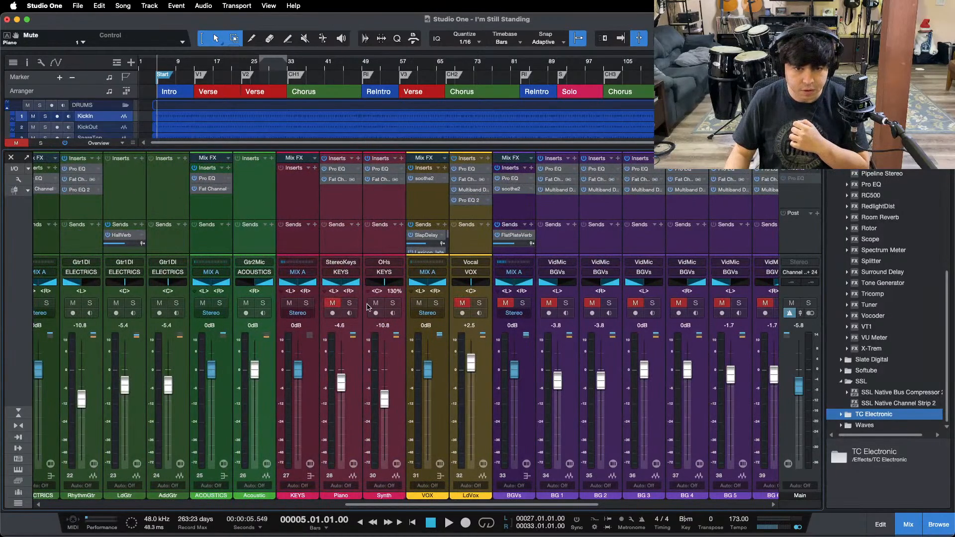
left_click(376, 303)
Step: Mute the Acoustic channel, leaving the ACOUSTICS bus unmuted
left_click(246, 304)
left_click(202, 304)
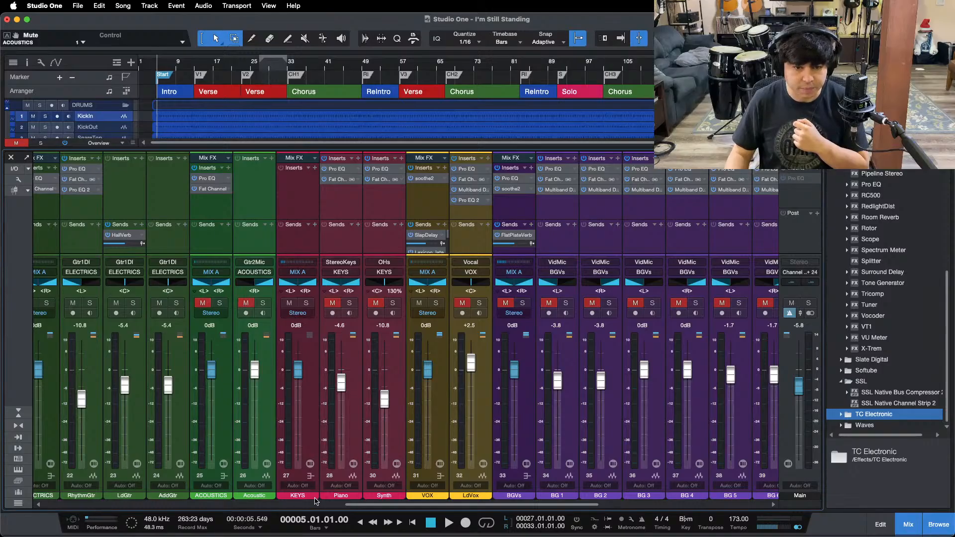
left_click_drag(346, 504, 291, 503)
left_click(363, 304)
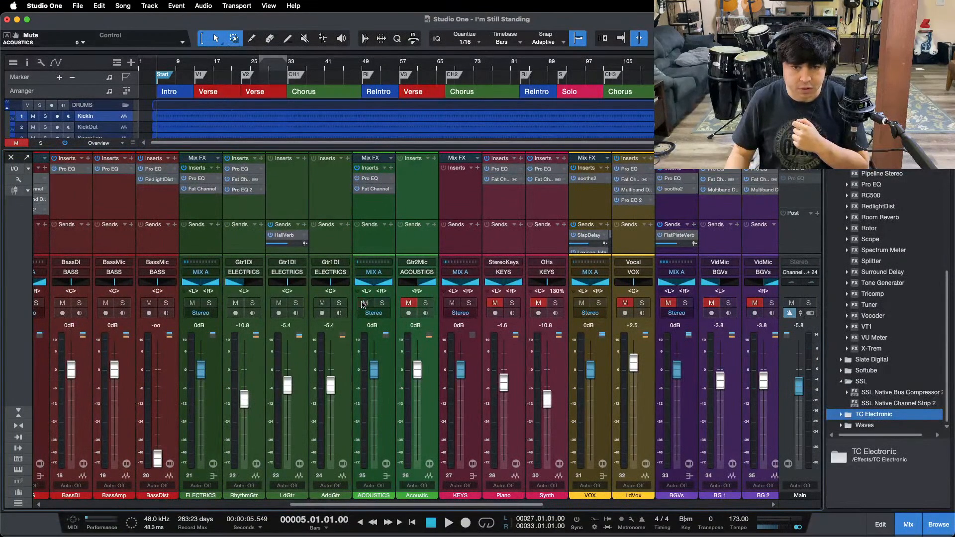
left_click(408, 304)
Step: Mute the RhythmGtr, LdGtr and AddGtr channels
left_click(237, 303)
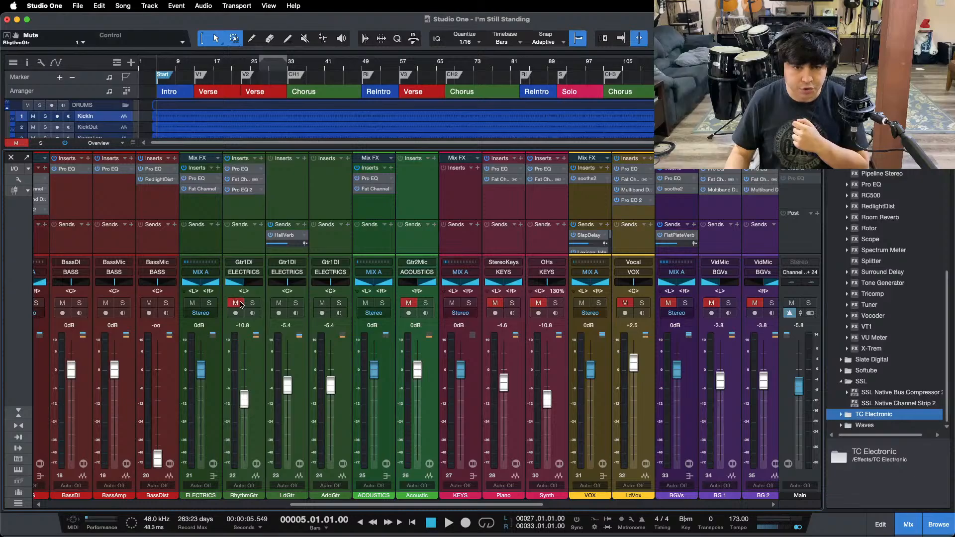
left_click(278, 304)
left_click(322, 304)
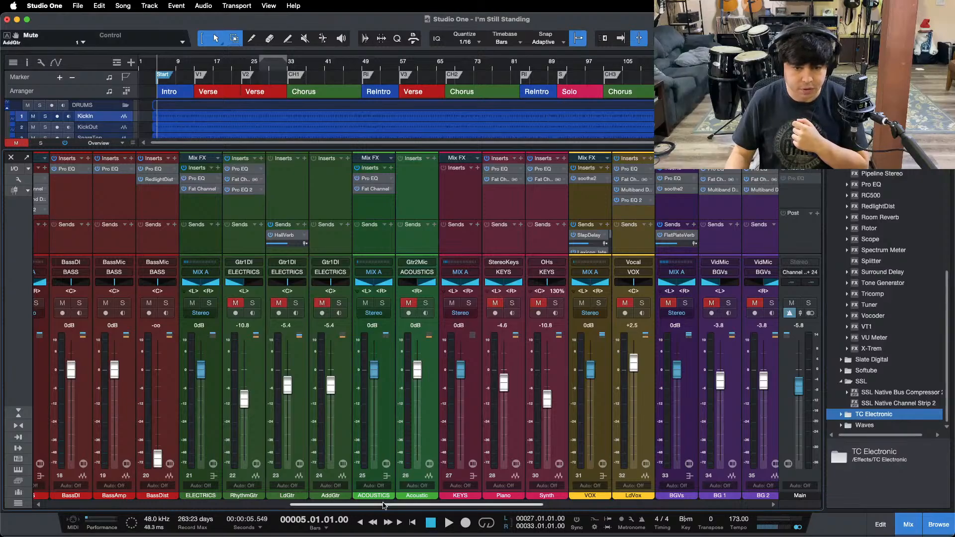
Step: Mute the BASS bus, the BricastiClose reverb, and the Room, OHs, TomsLvl and SnareLvl channels, leaving only the kick channels active
left_click_drag(383, 504, 218, 504)
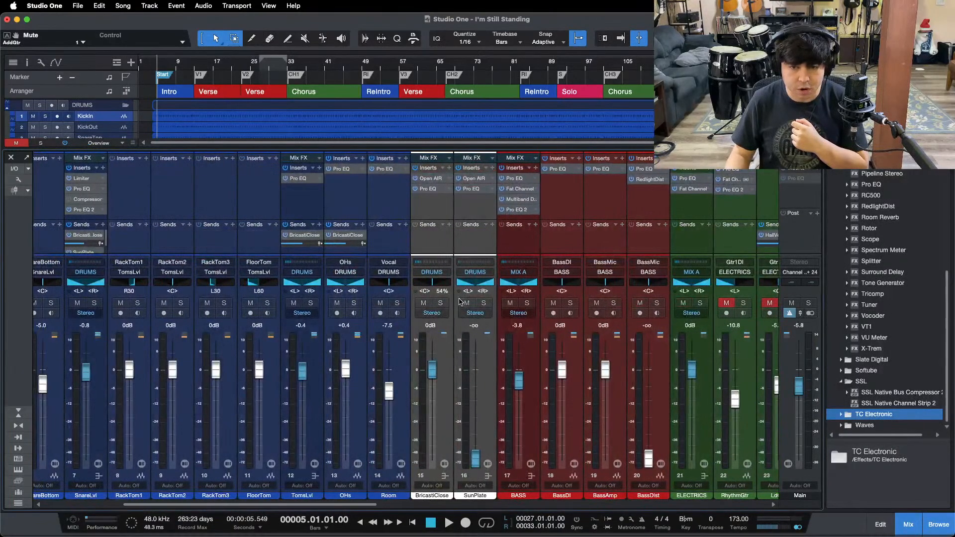
left_click(506, 305)
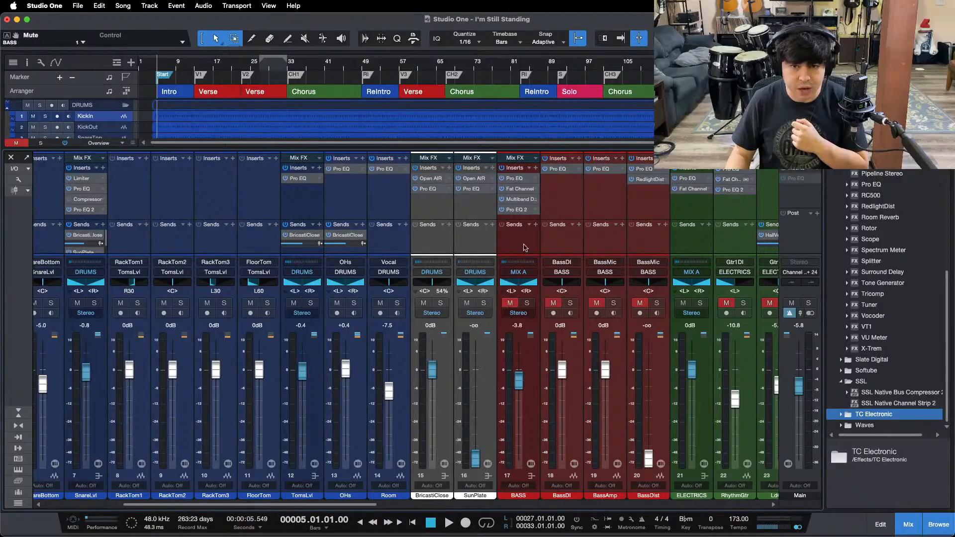
left_click(424, 303)
left_click(380, 303)
left_click(337, 303)
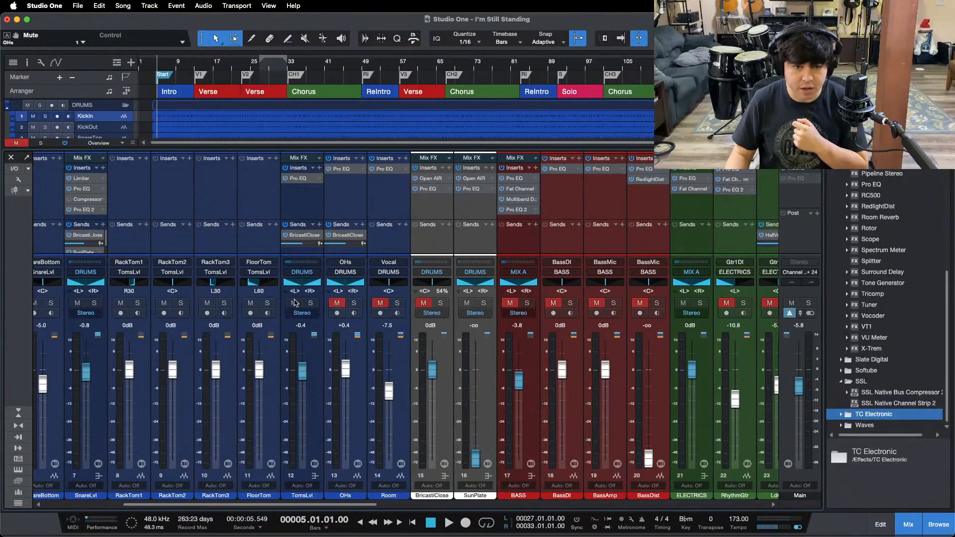
left_click(294, 303)
left_click(77, 303)
Step: Hide the mixer and set the track height in the arrangement to Medium
left_click_drag(165, 505, 22, 495)
key("KP_1")
key("F3")
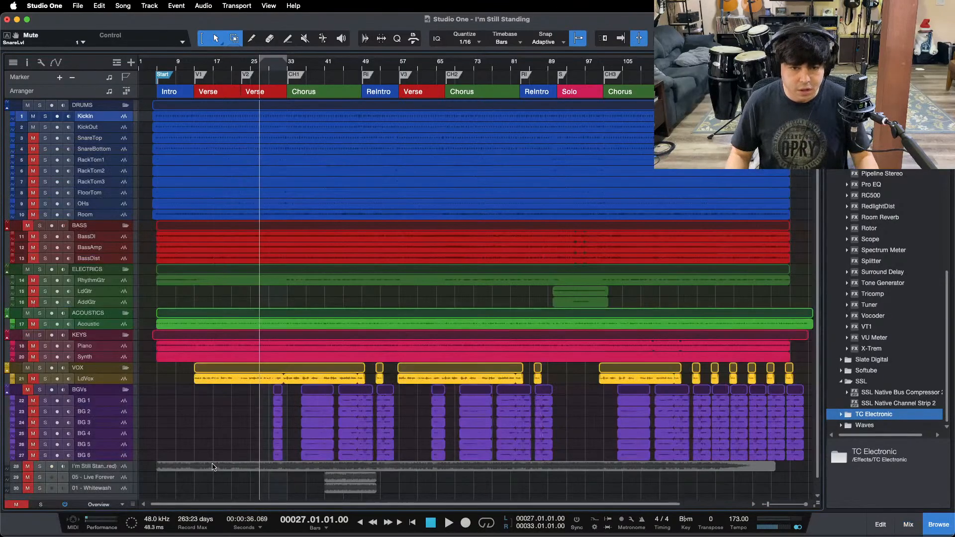
left_click(93, 507)
left_click(101, 474)
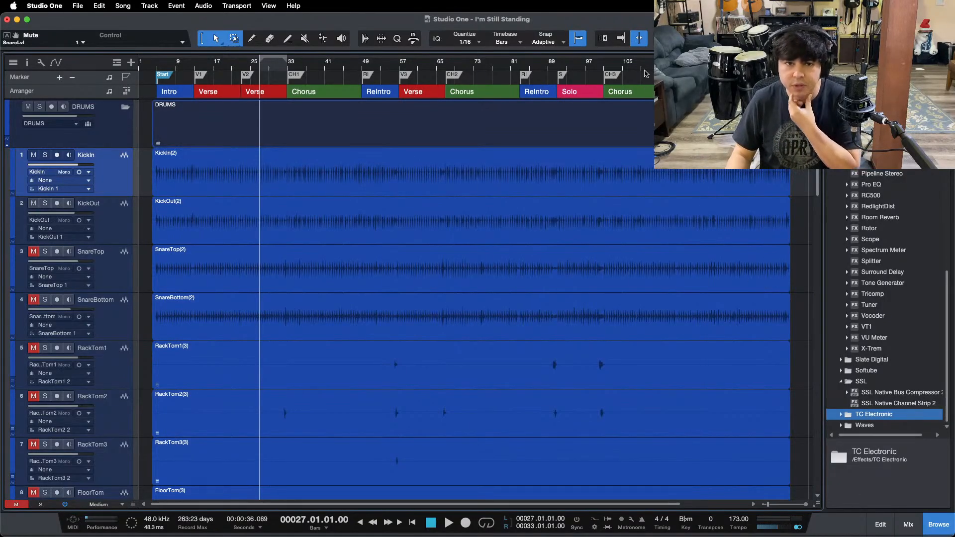
Step: Set the loop range to the third chorus, bars 101 to 117, and look over the tracks
left_click(645, 73)
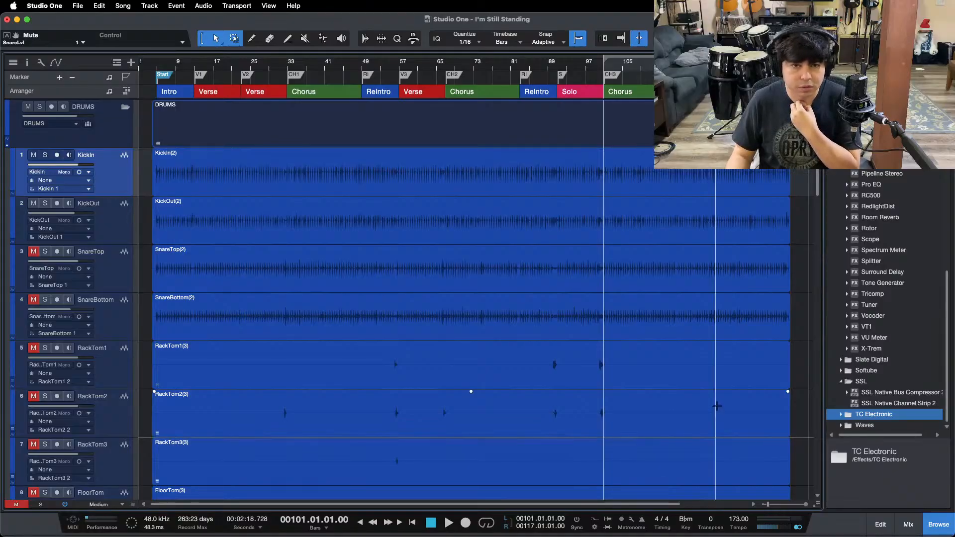
left_click(783, 185)
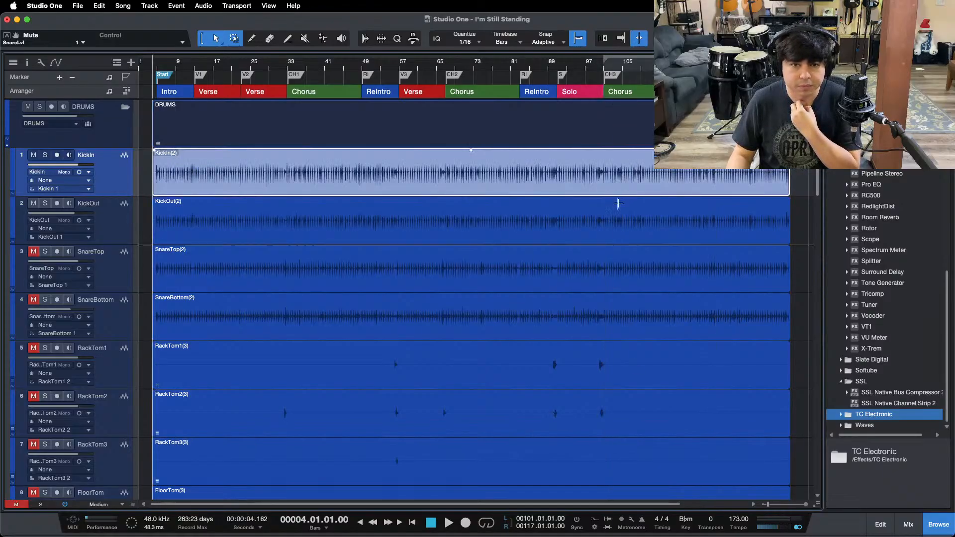
scroll(720, 294, "down", 15)
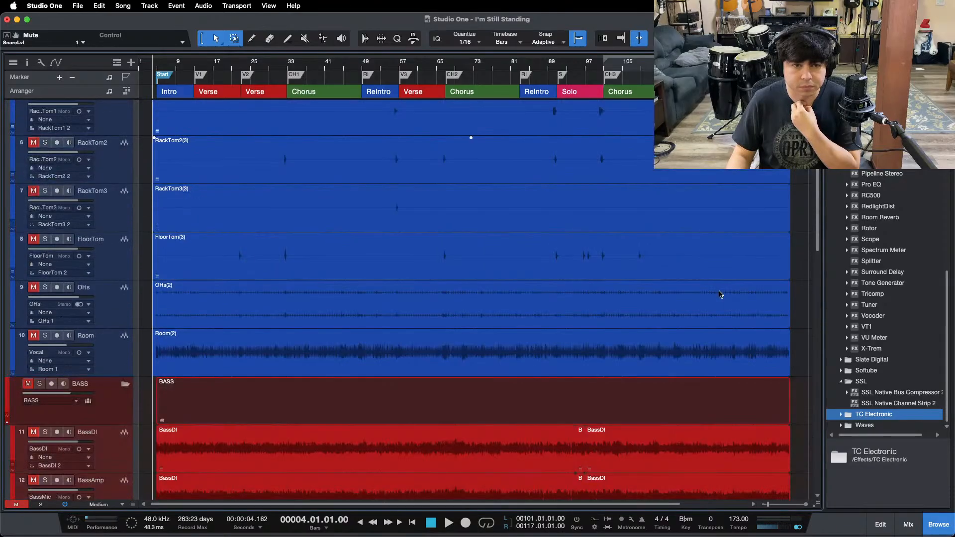
scroll(719, 294, "down", 10)
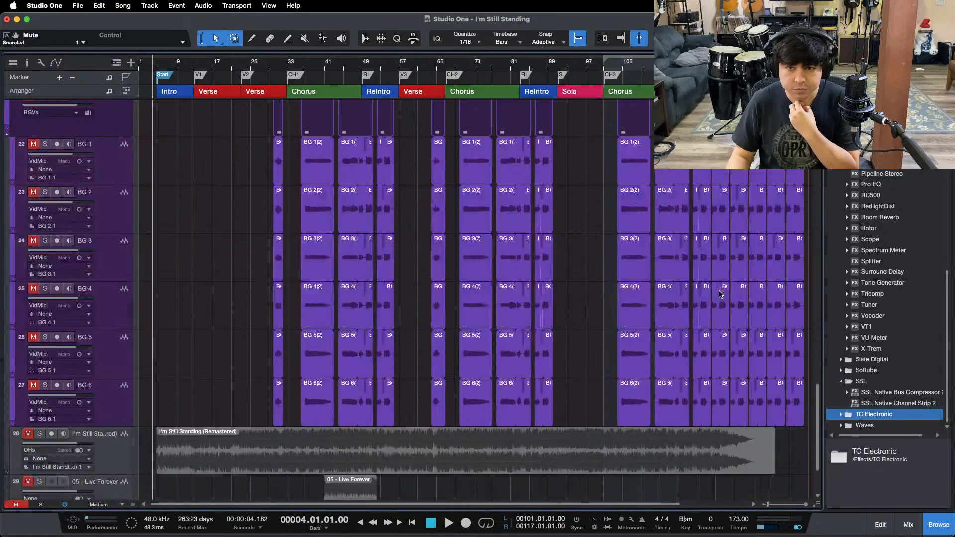
scroll(719, 294, "up", 20)
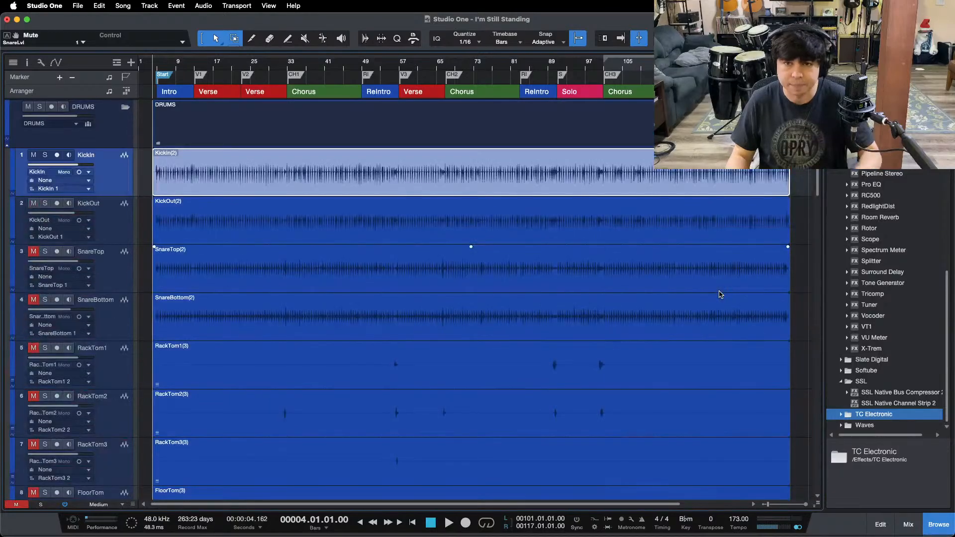
Step: Start the looped chorus playback, show the mixer, and lower the KickLvl level to -0.4 dB
key("space")
key("F3")
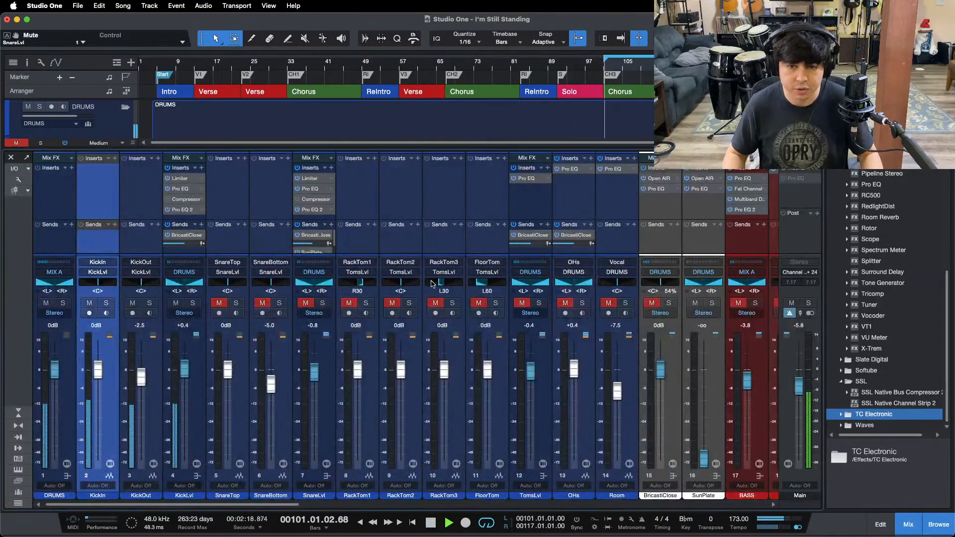
left_click(185, 371, "alt")
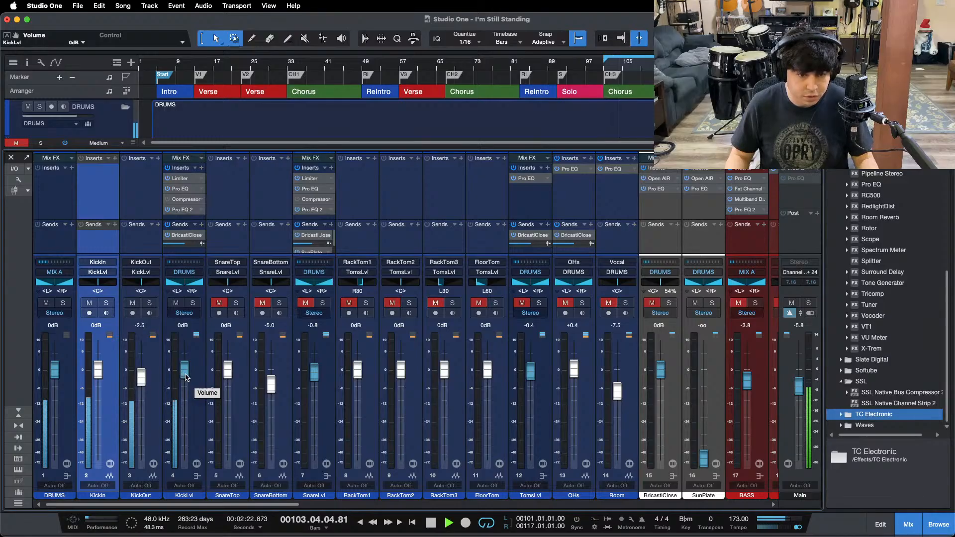
scroll(185, 377, "down", 1)
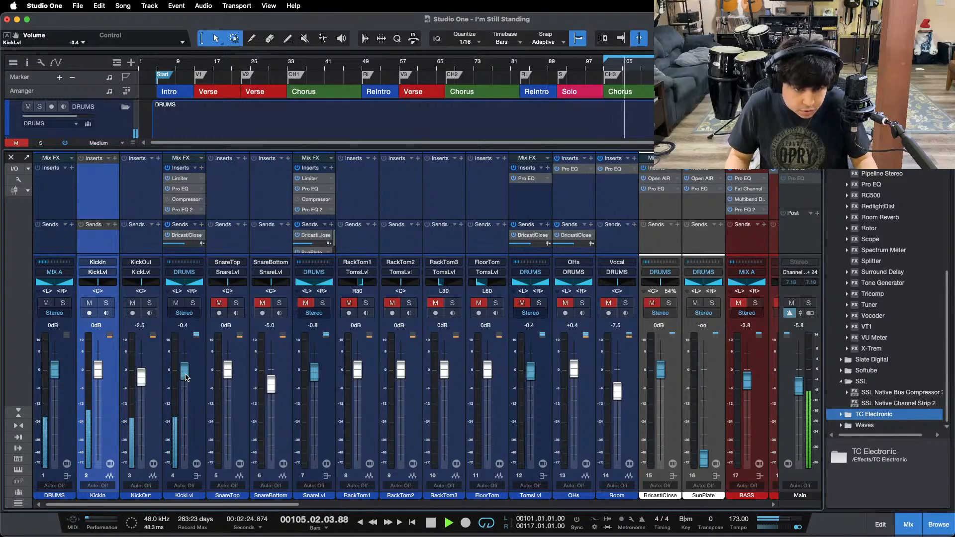
Step: Select the KickOut clip along with KickIn, and show the mixer at its small height beneath the tracks
key("F3")
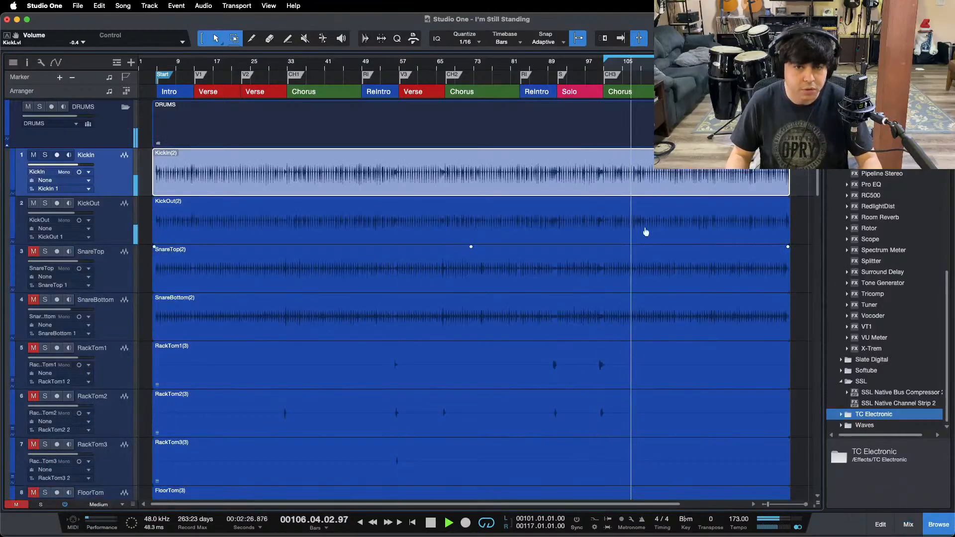
left_click(463, 232, "shift")
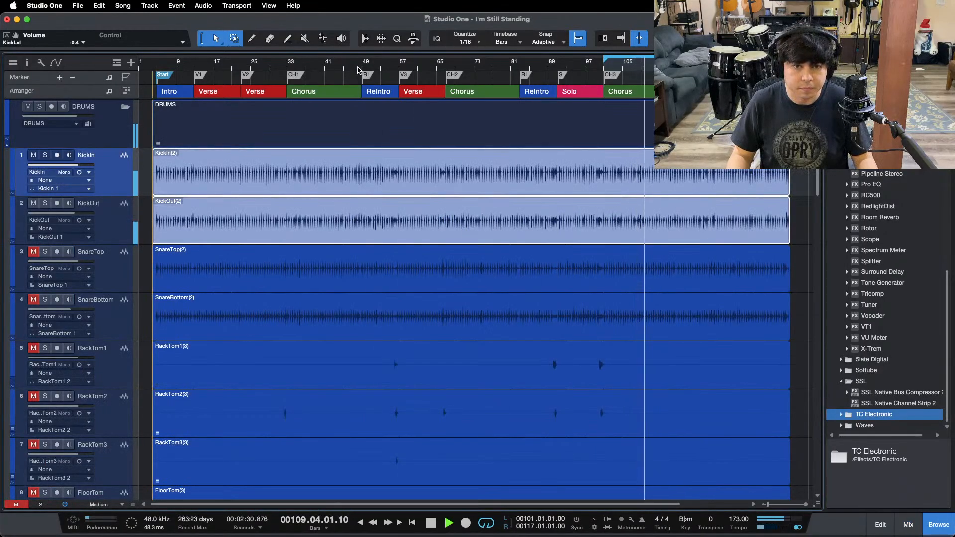
left_click_drag(361, 68, 368, 107)
key("F3")
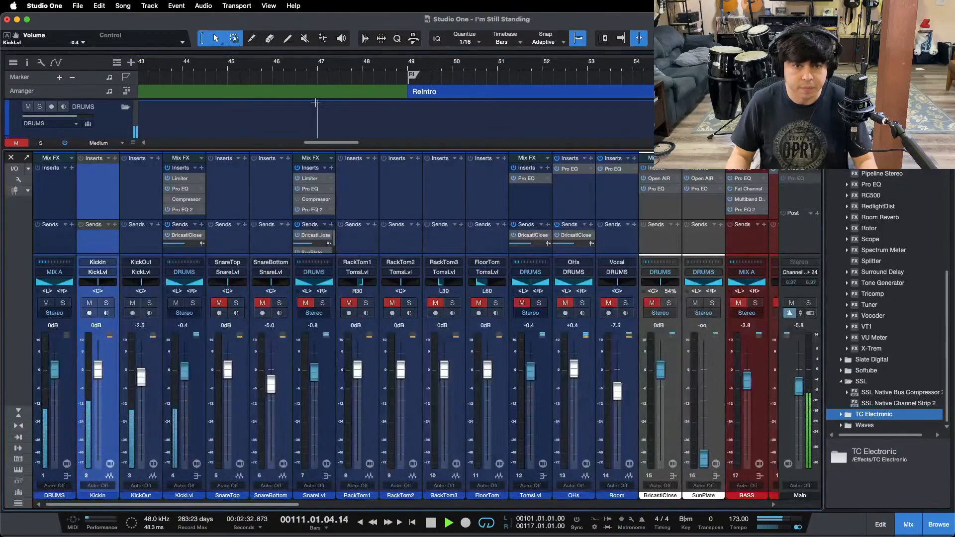
left_click(18, 413)
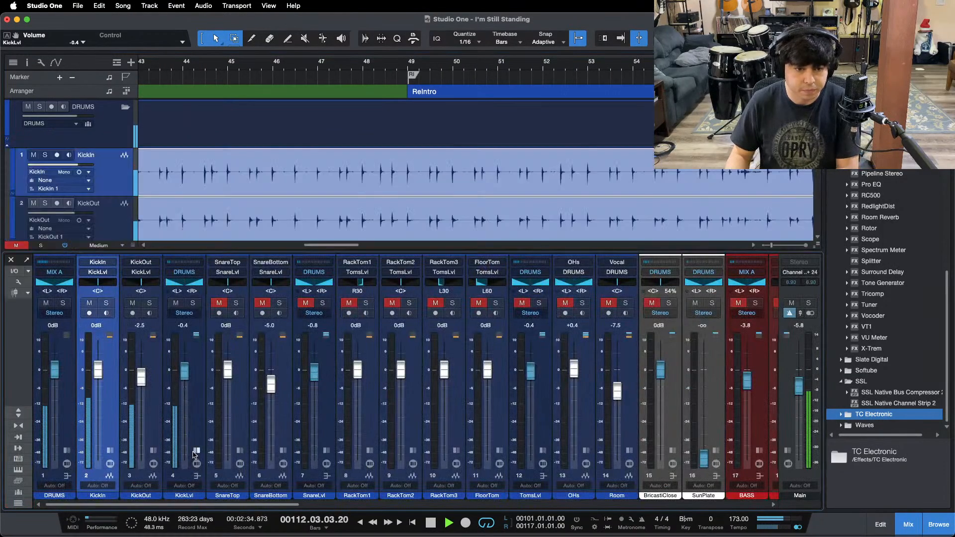
Step: Expand the KickLvl channel's inserts, open its Limiter, and play from about bar 46
left_click(197, 451)
double_click(221, 283)
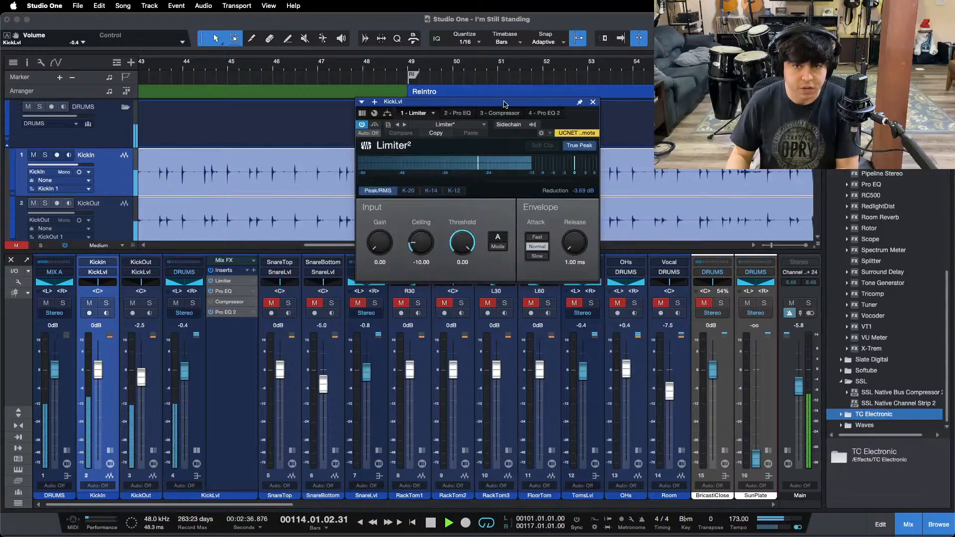
left_click_drag(503, 102, 472, 253)
left_click(303, 65)
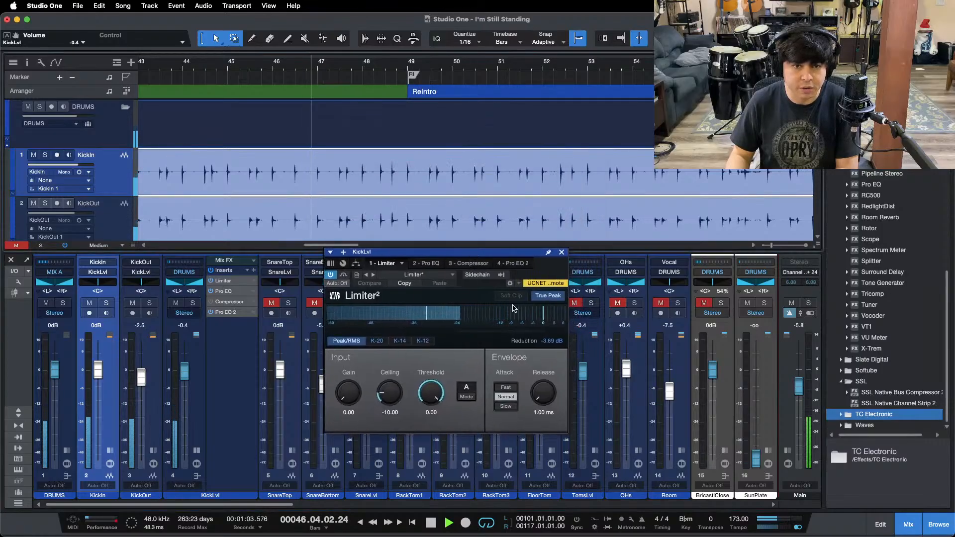
Step: Reset the Limiter's reduction reading, try a ceiling of -9 dB on replay, and set it to -8 dB
left_click(551, 341)
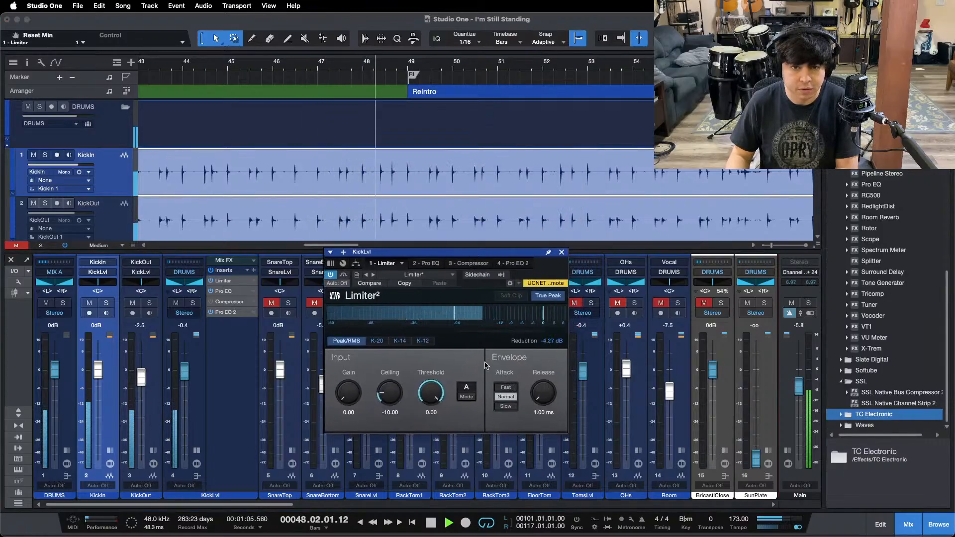
left_click(390, 415)
type("-9")
key("Return")
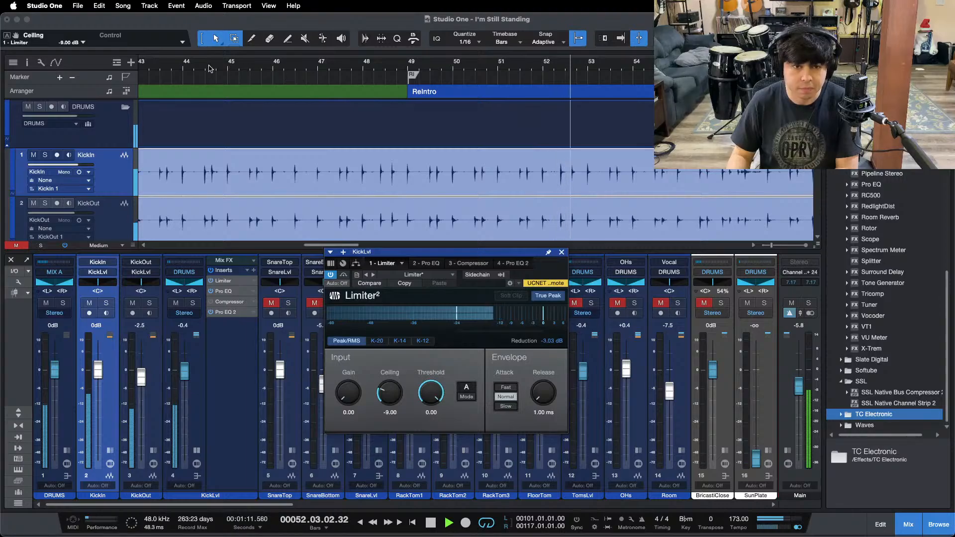
left_click(171, 65)
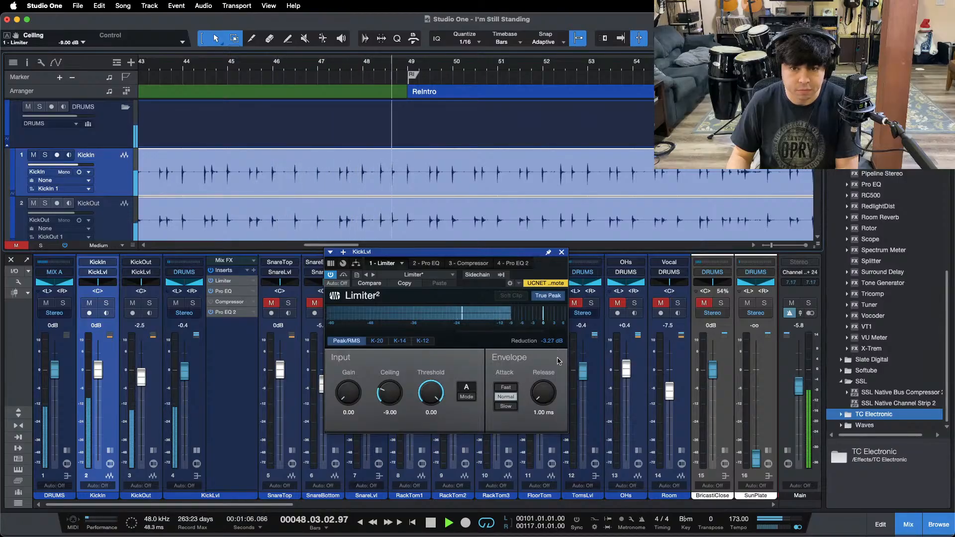
left_click(390, 412)
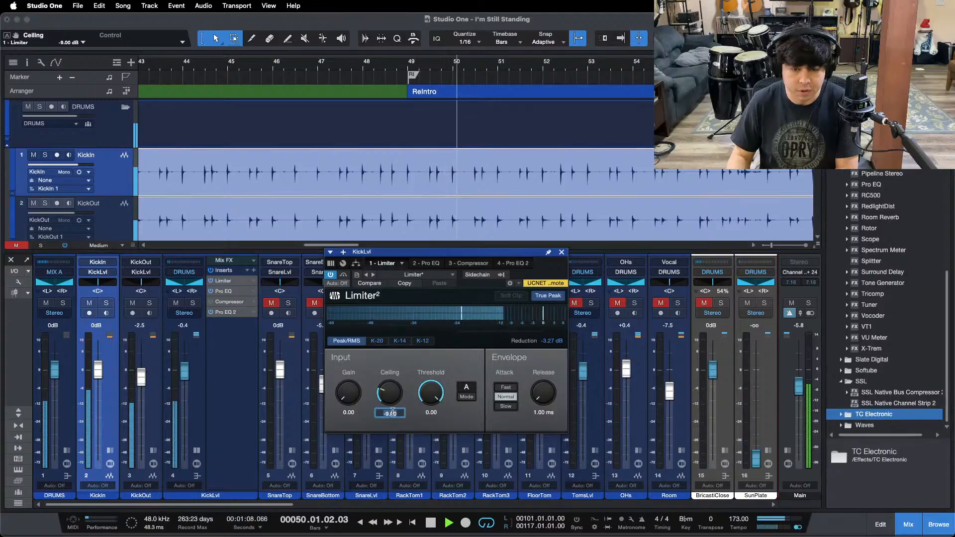
type("-8")
key("Return")
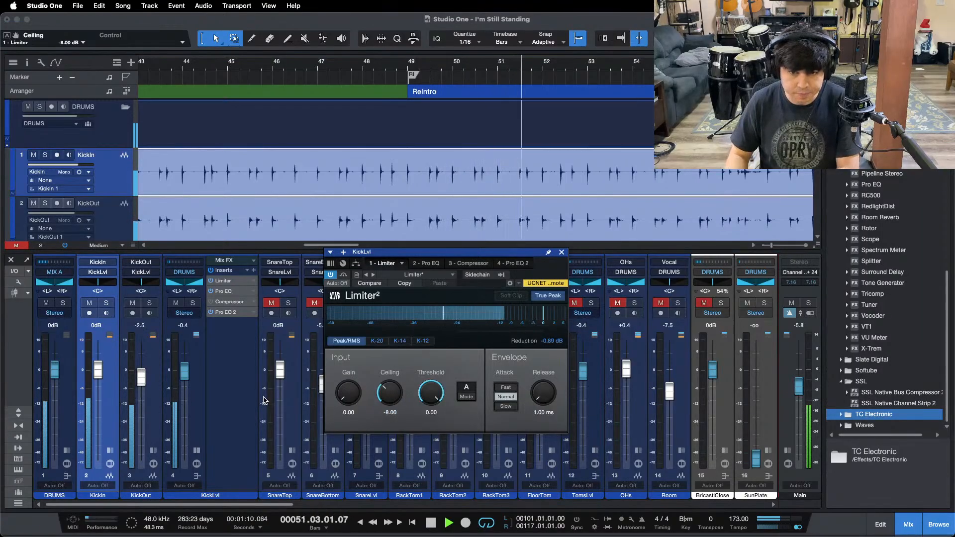
Step: Duplicate the Limiter directly below the original in the KickLvl inserts and set the copy's ceiling to -10 dB
left_click_drag(224, 284, 226, 293)
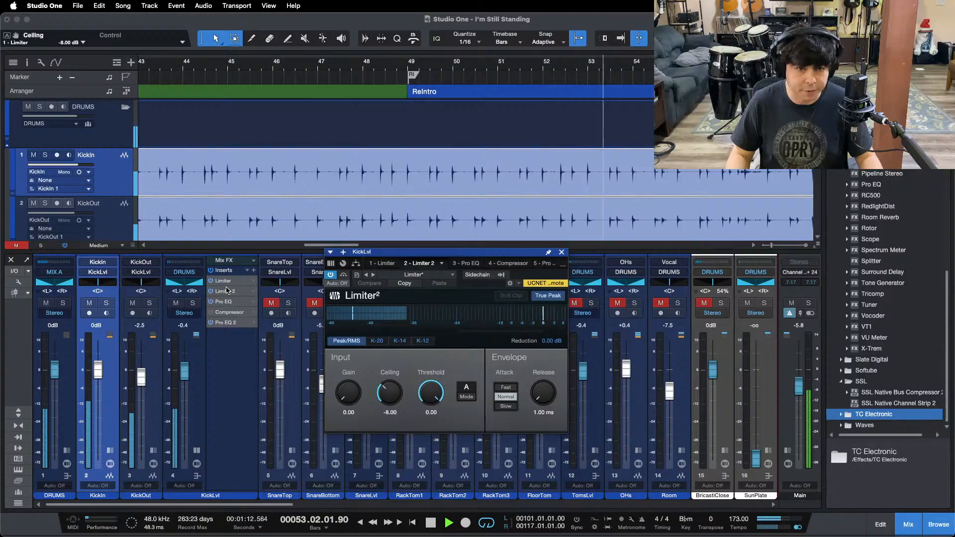
left_click(390, 413)
type("-10")
key("Return")
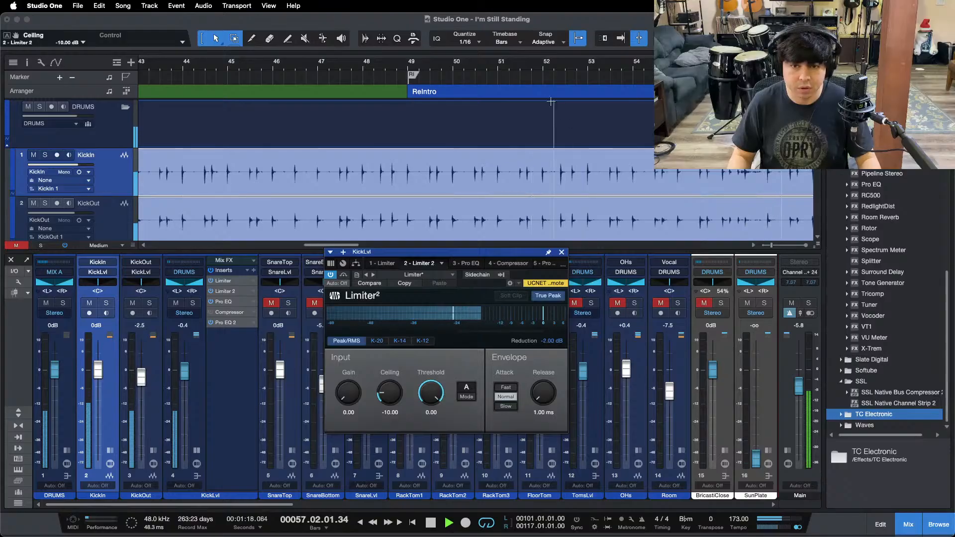
Step: Lower the second Limiter's ceiling to -11 dB, replay from about bar 20, and set the KickLvl level to 0 dB
left_click_drag(455, 63, 455, 36)
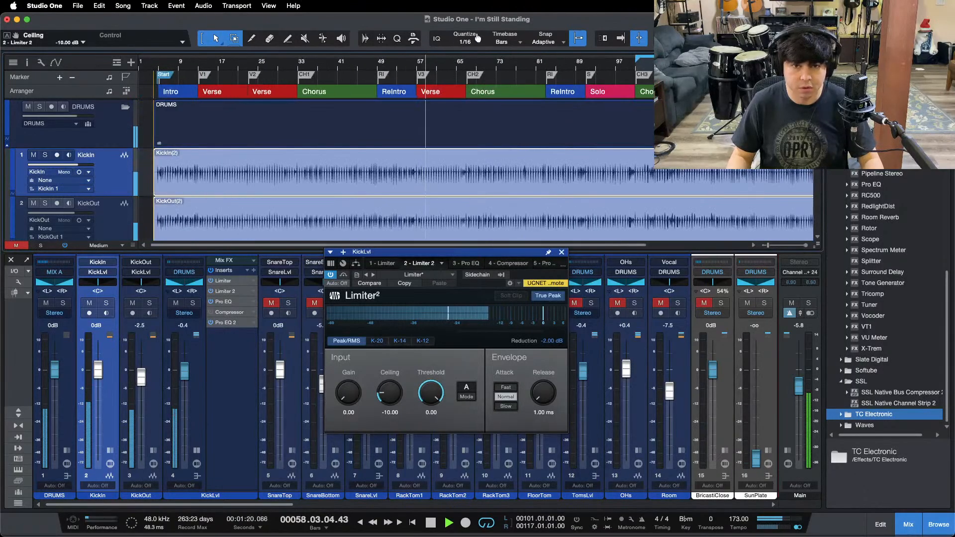
left_click(390, 413)
type("-11")
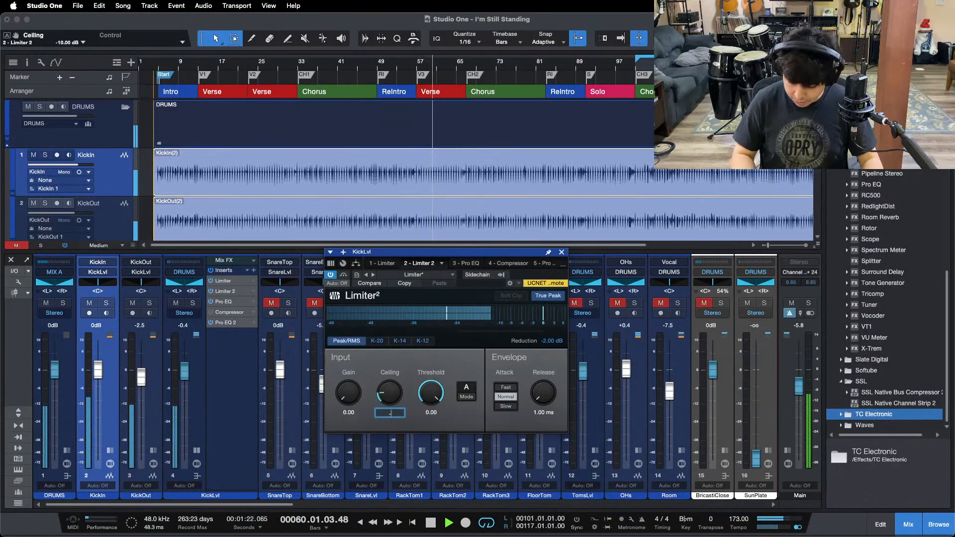
key("Return")
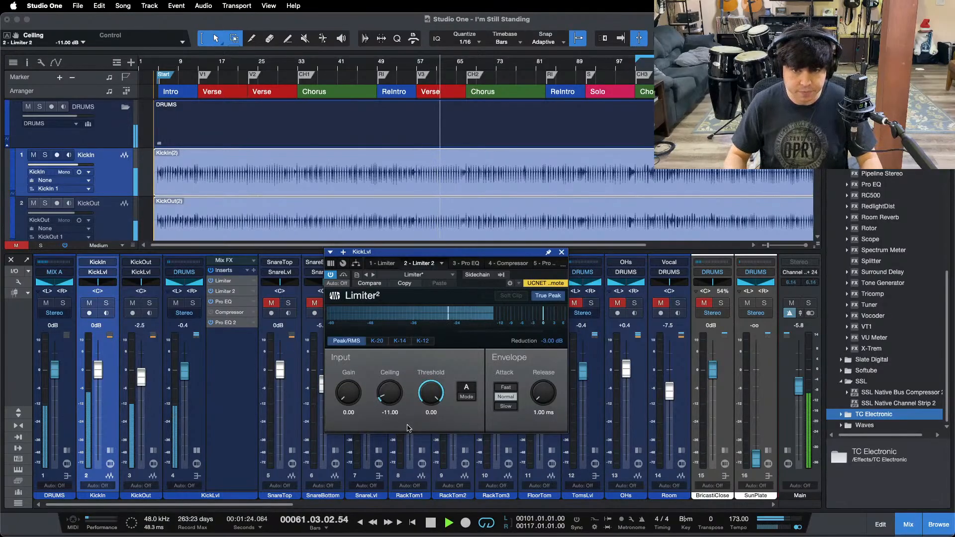
left_click(237, 66)
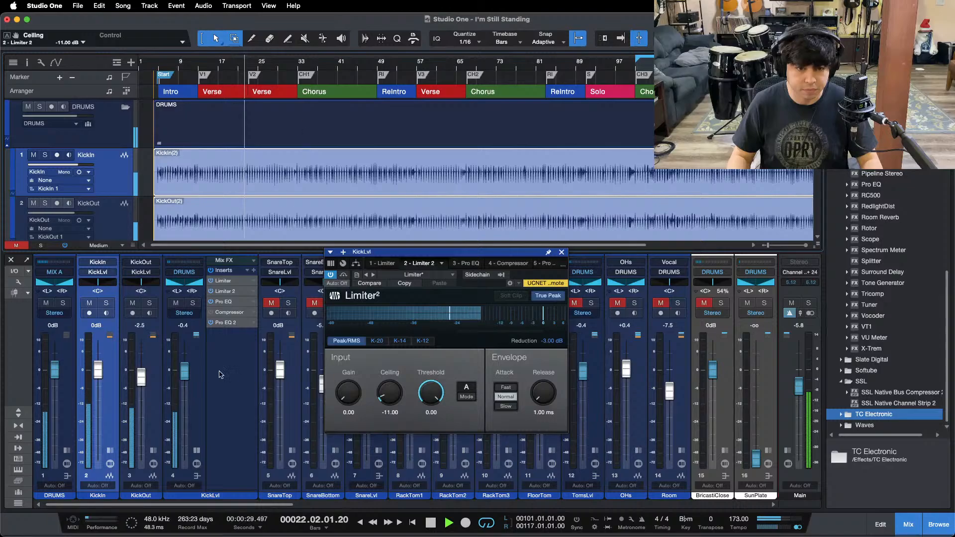
left_click(184, 371, "alt")
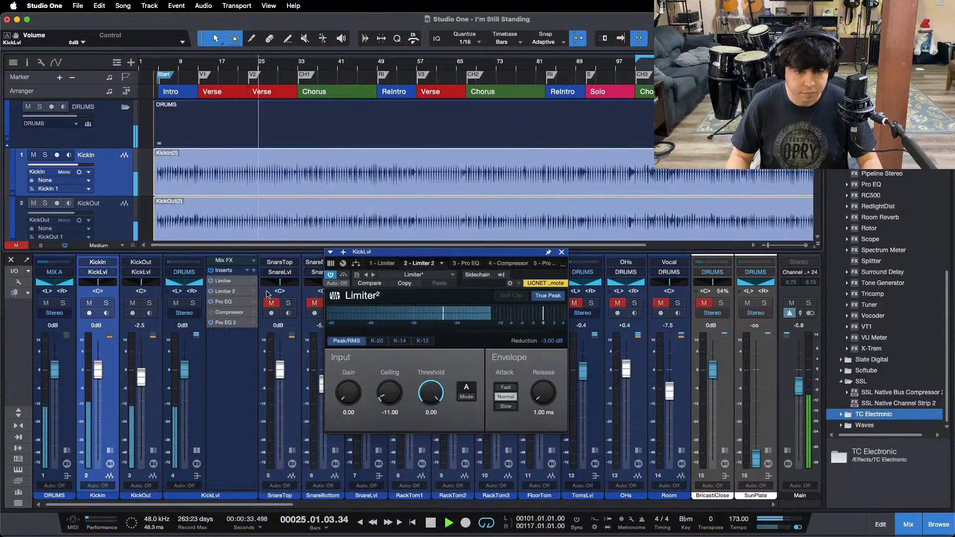
Step: In KickLvl's first Pro EQ, enable the low cut at 34.8 Hz and set the spectrum display to FFT Curve
left_click(224, 302)
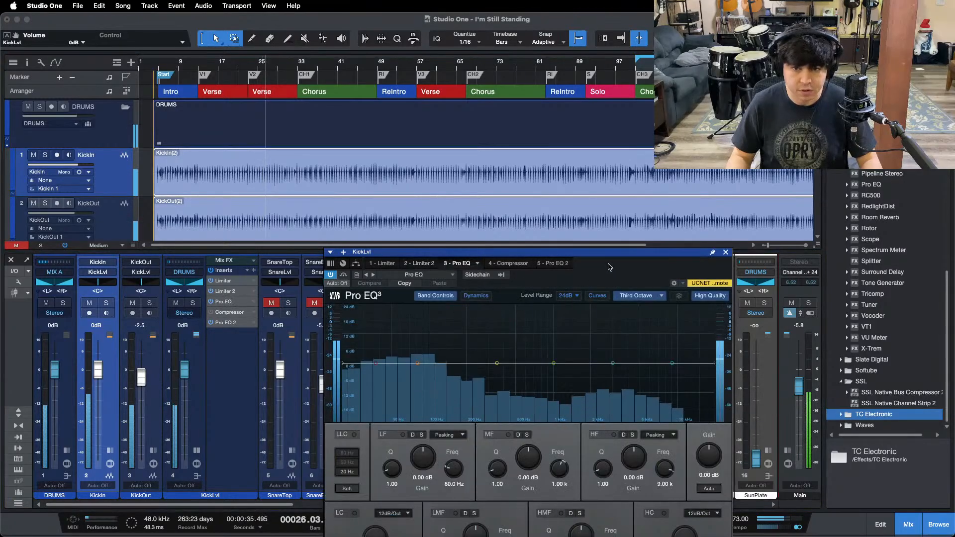
left_click_drag(608, 266, 582, 240)
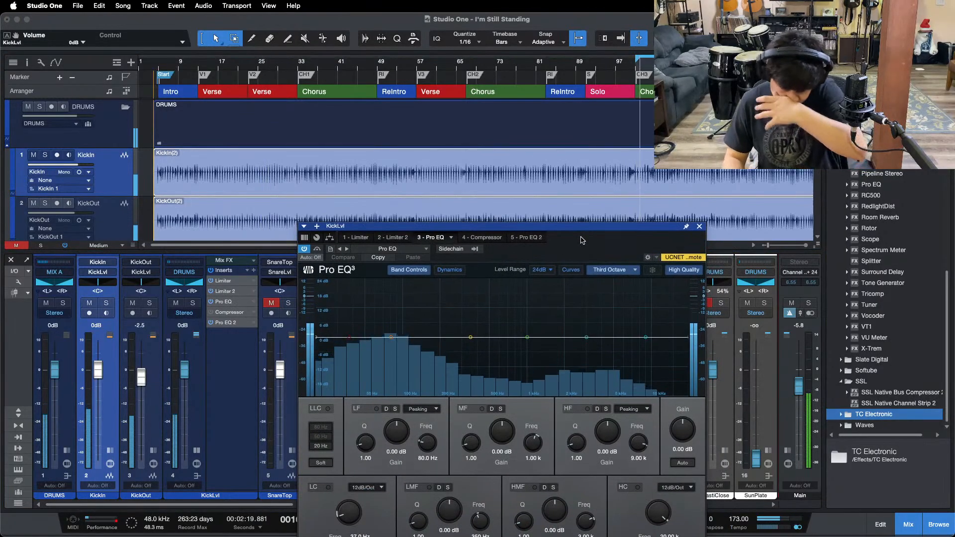
left_click(315, 488)
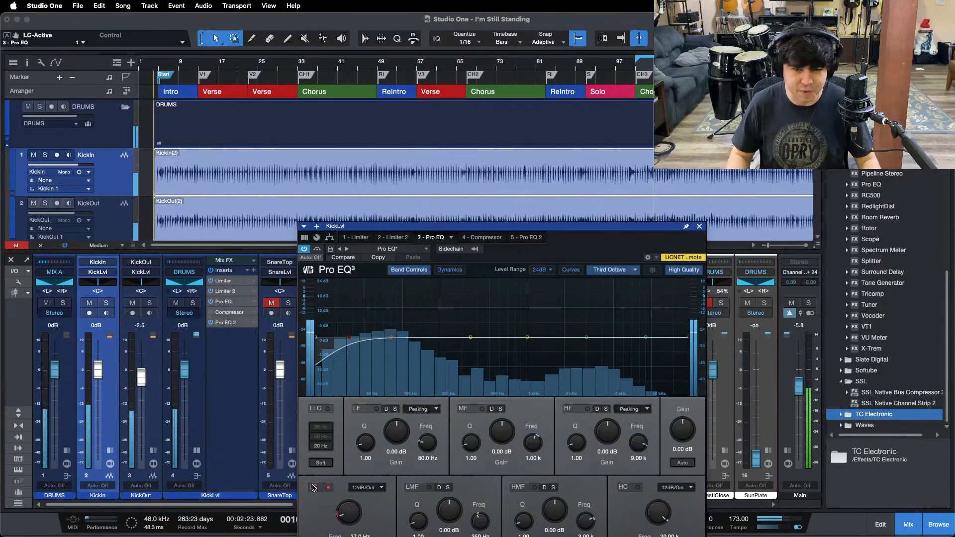
scroll(352, 513, "down", 1)
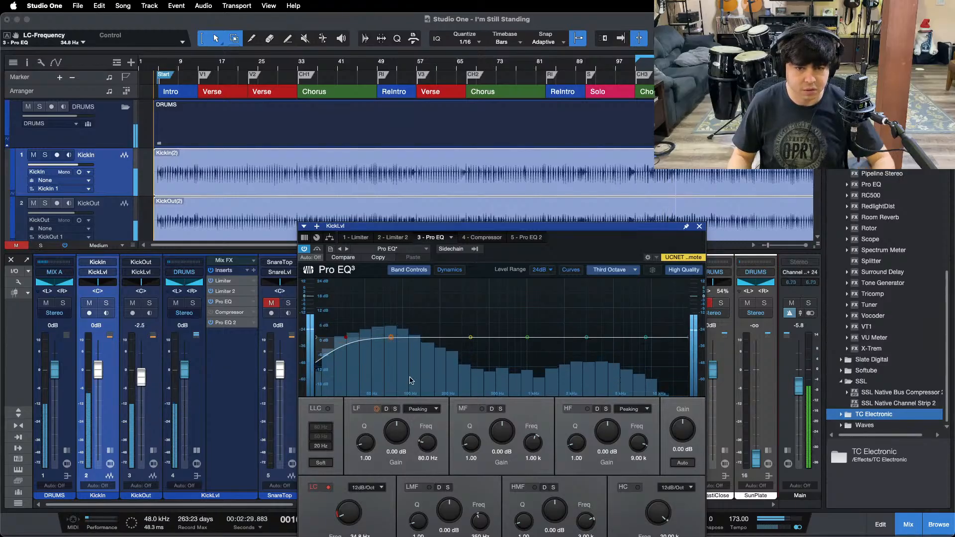
left_click(609, 270)
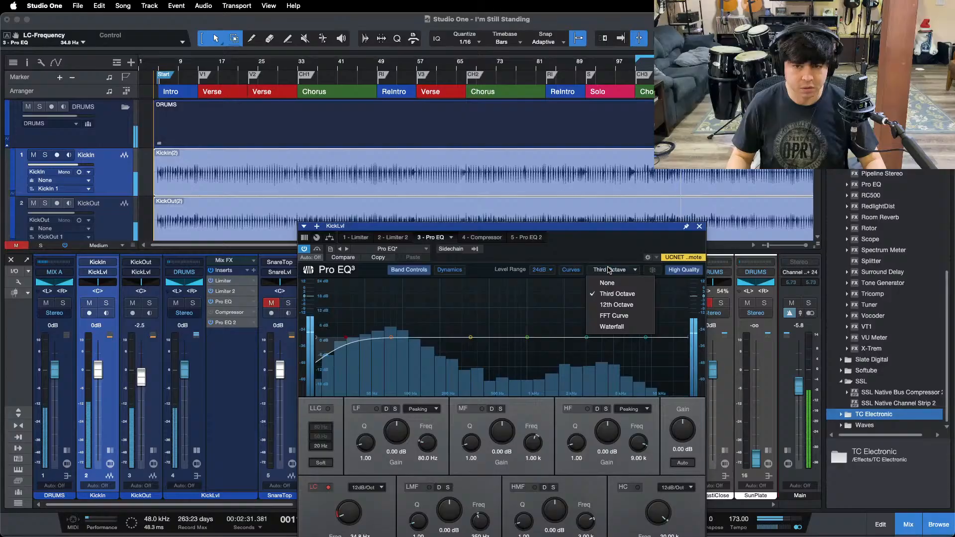
left_click(612, 316)
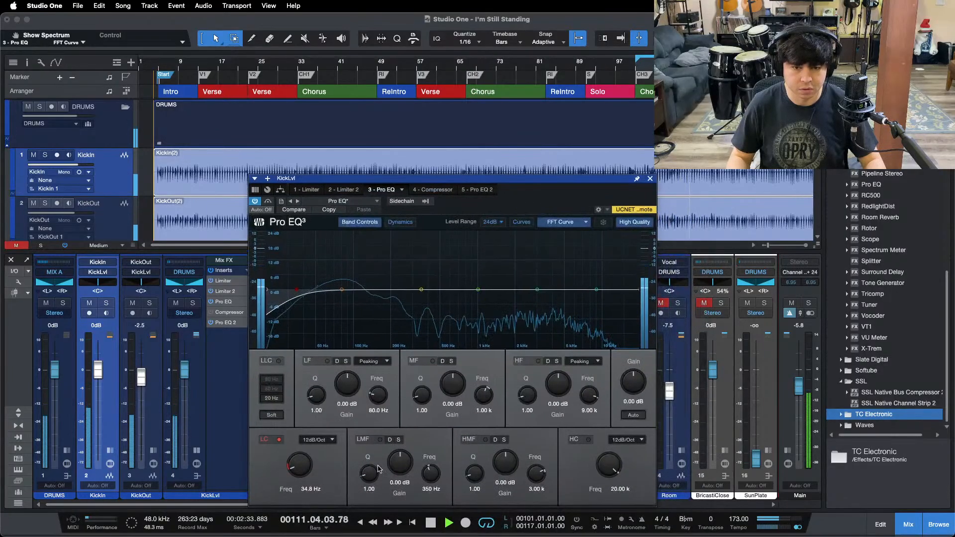
Step: Notch 796 Hz with the LMF band at Q 24 and -24 dB gain, and raise the low cut to 37.2 Hz
left_click_drag(378, 468, 466, 205)
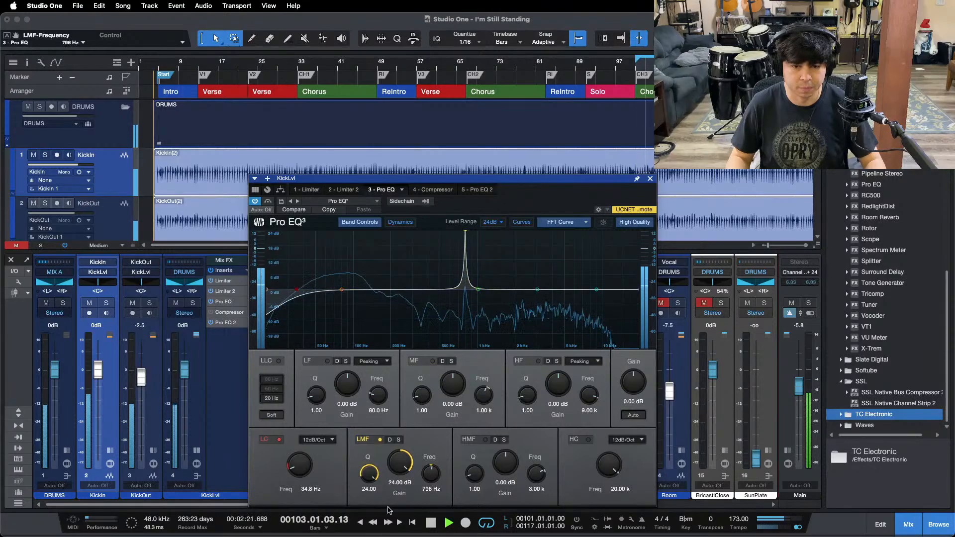
left_click_drag(400, 462, 400, 506)
scroll(405, 463, "down", 5)
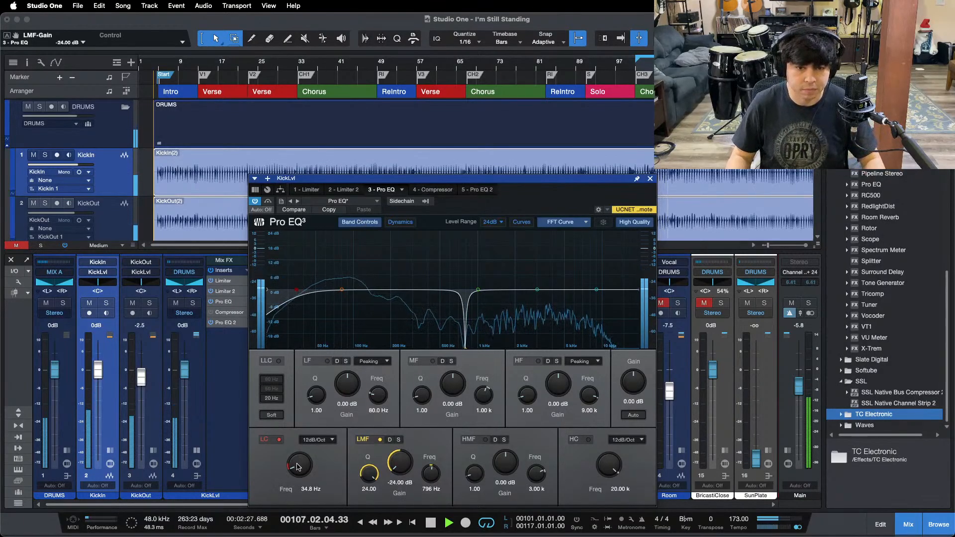
scroll(297, 466, "up", 1)
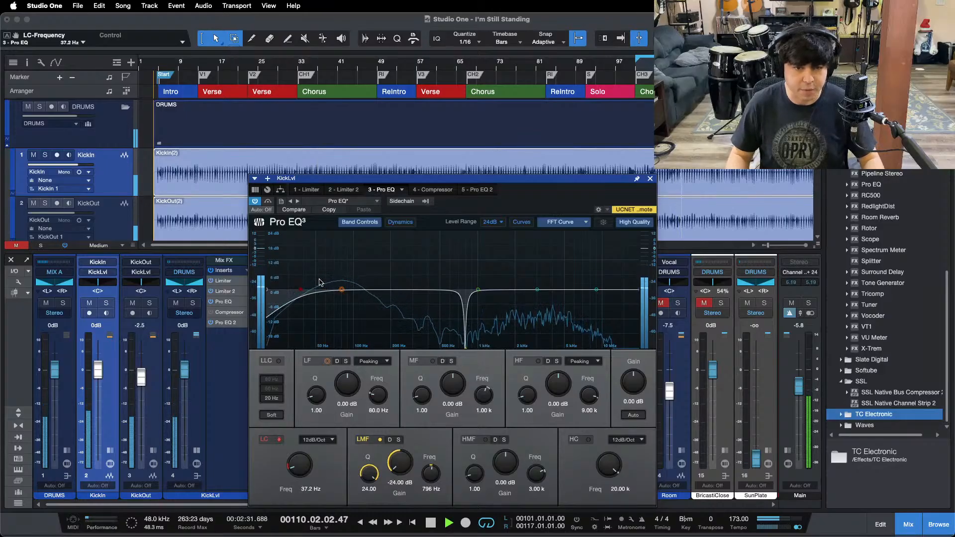
Step: Open the Compressor on the KickLvl channel and activate it to check its gain reduction
left_click(439, 191)
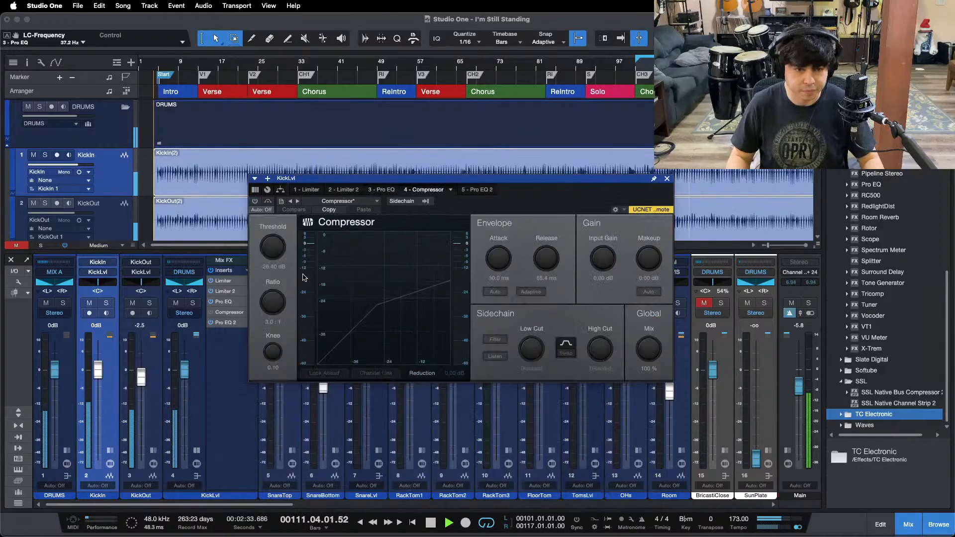
left_click(256, 203)
left_click_drag(378, 178, 378, 237)
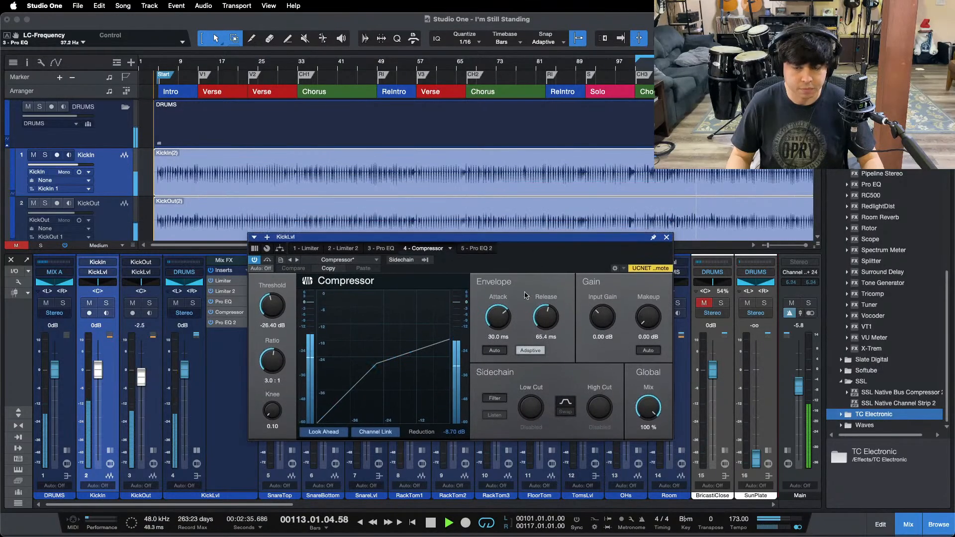
Step: Stop playback, close the Compressor window, and try to add SSL Native Channel Strip 2 to the KickLvl inserts
key("space")
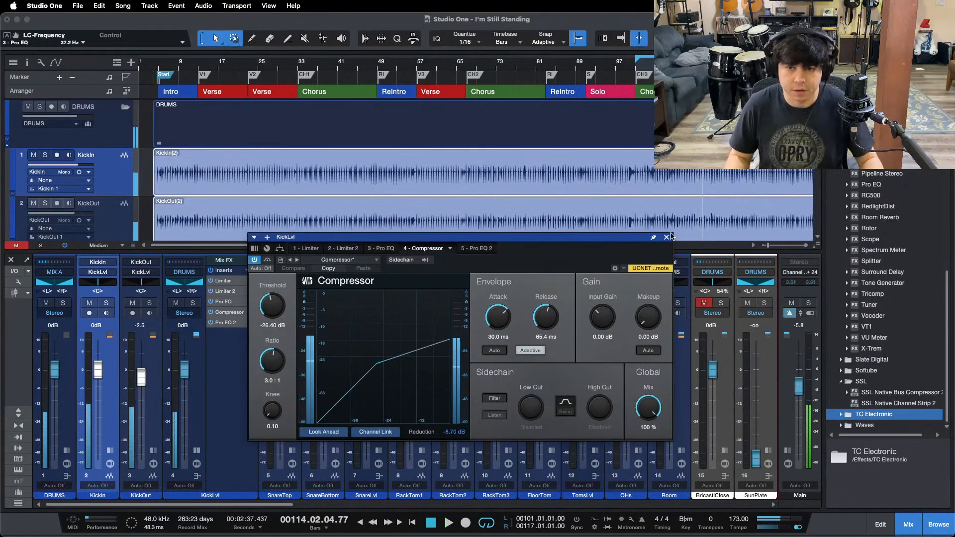
left_click(667, 237)
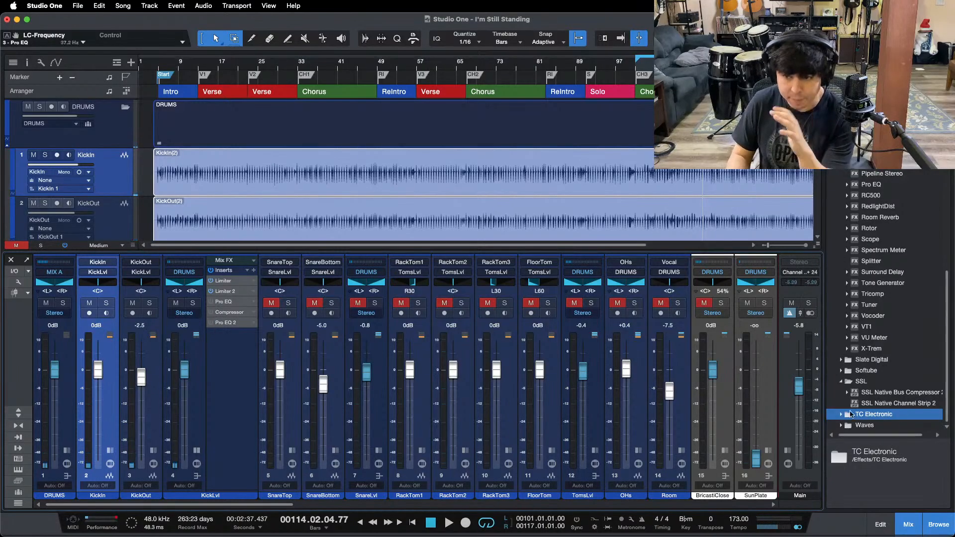
left_click_drag(906, 405, 234, 358)
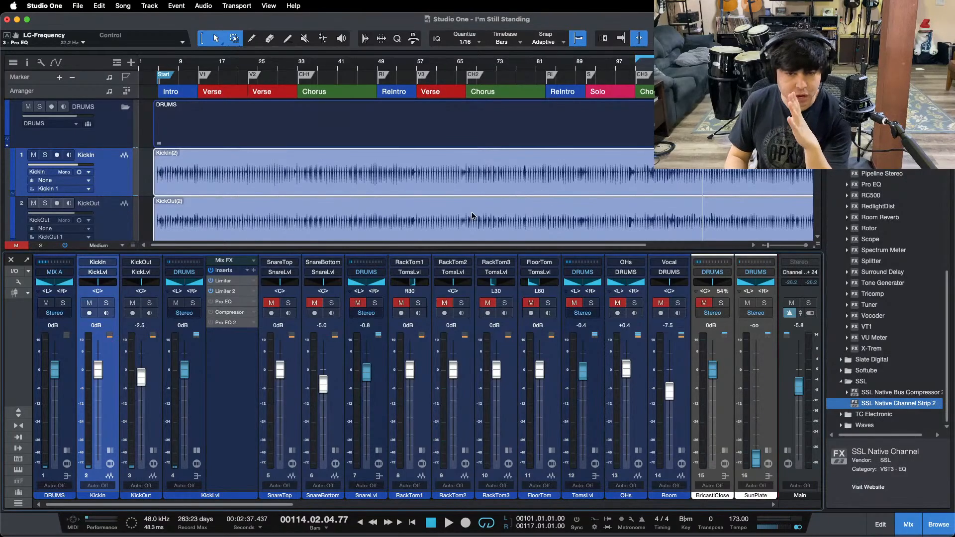
Step: In SSL Native Channel Strip 2 on KickLvl, switch the EQ to type E and set the HF frequency to 9 kHz
left_click_drag(463, 240, 525, 129)
left_click(376, 346)
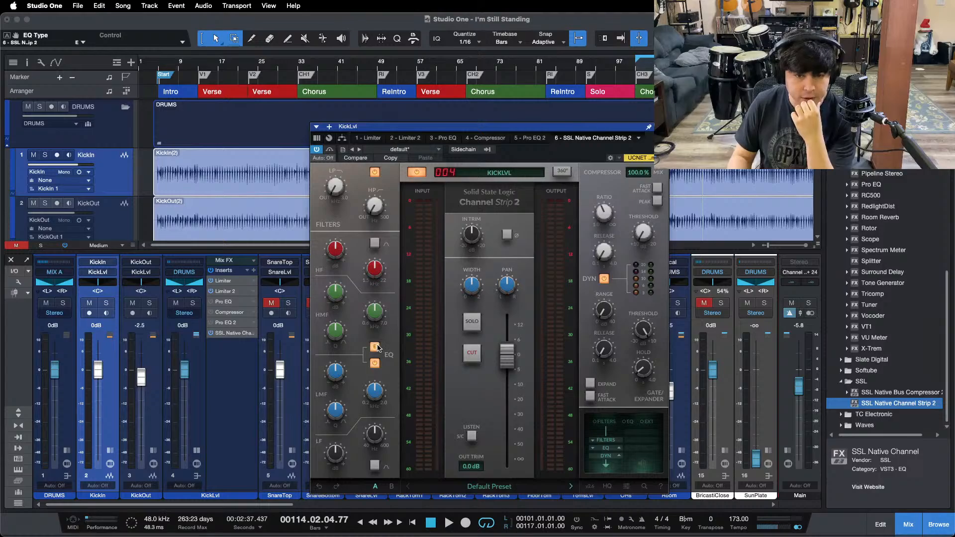
mouse_move(378, 279)
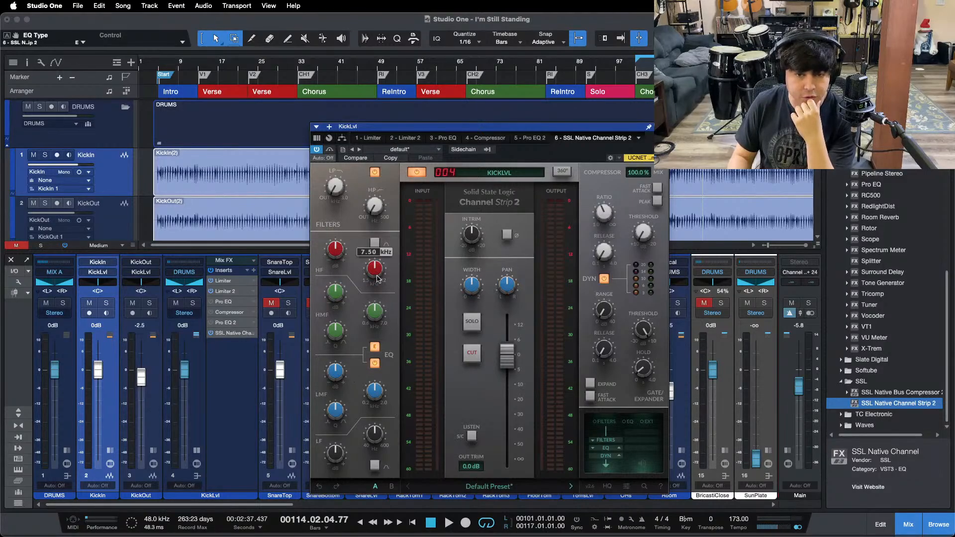
left_click(65, 42)
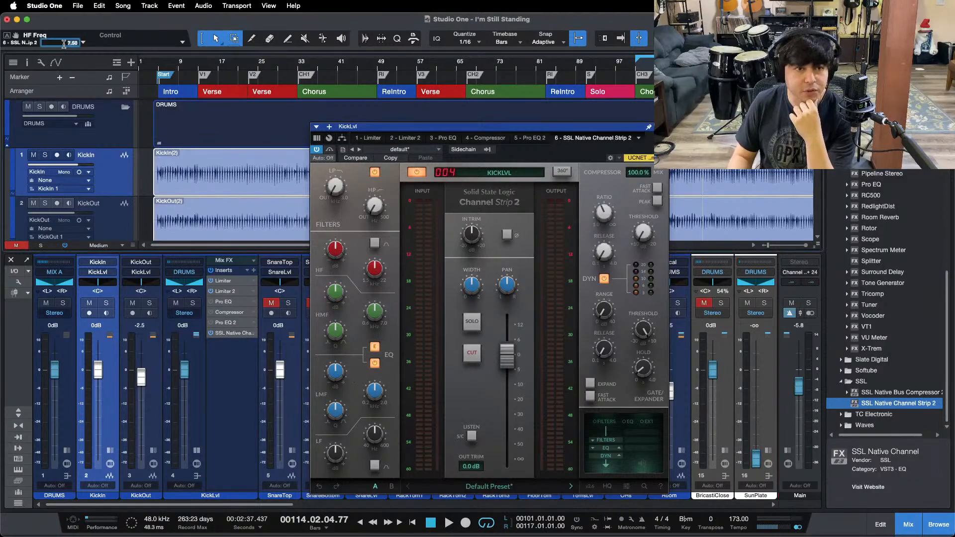
type("9k")
key("Return")
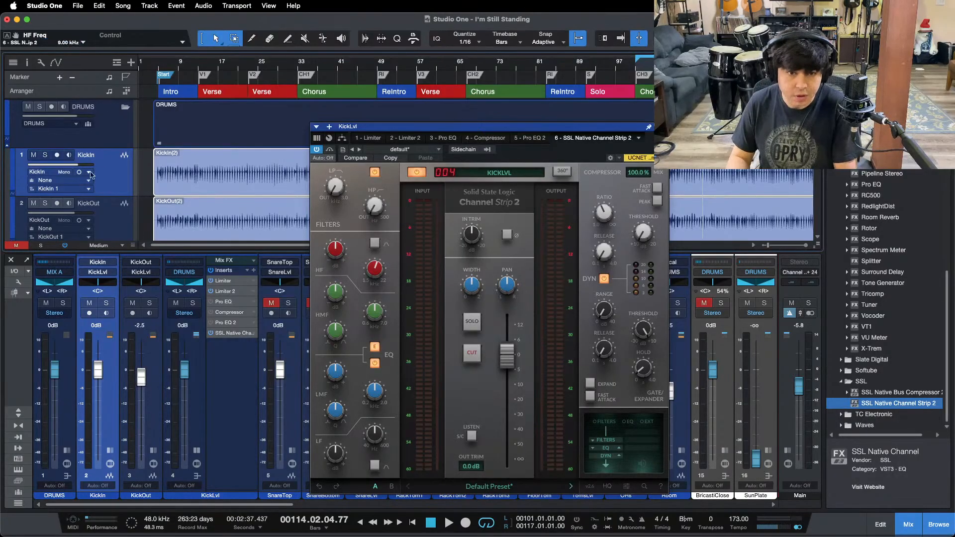
Step: Set the channel strip's HMF frequency to 3 kHz and its LMF Q to 2.50
left_click(67, 43)
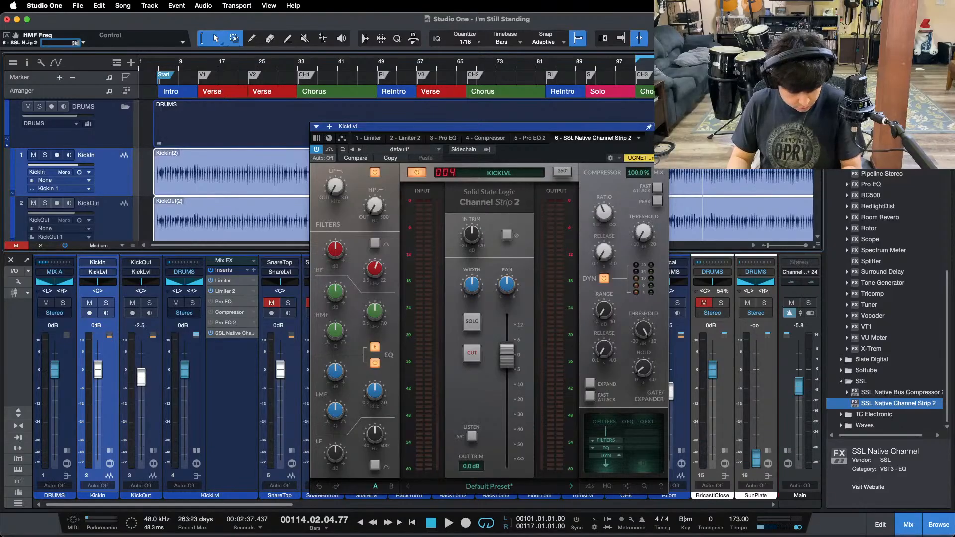
type("3k")
key("Return")
mouse_move(377, 401)
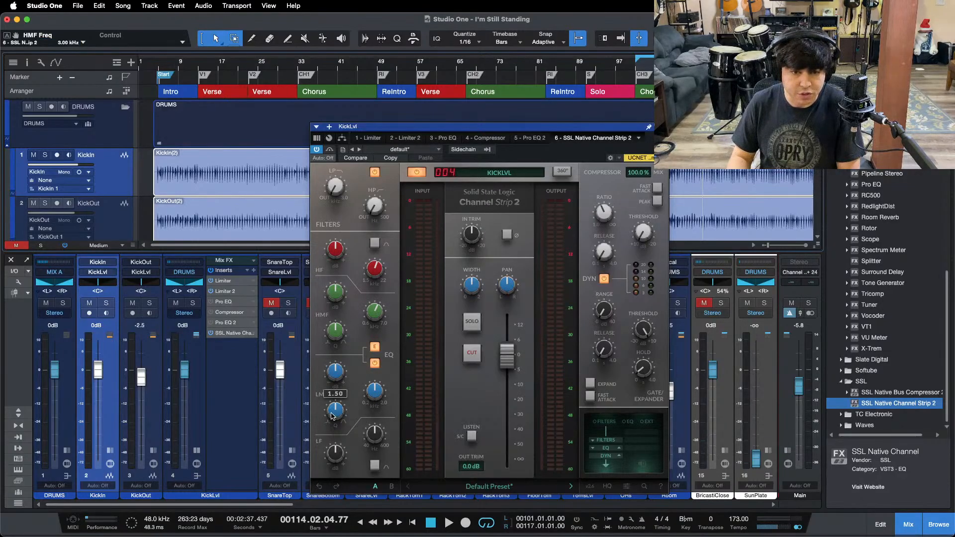
left_click_drag(333, 414, 332, 339)
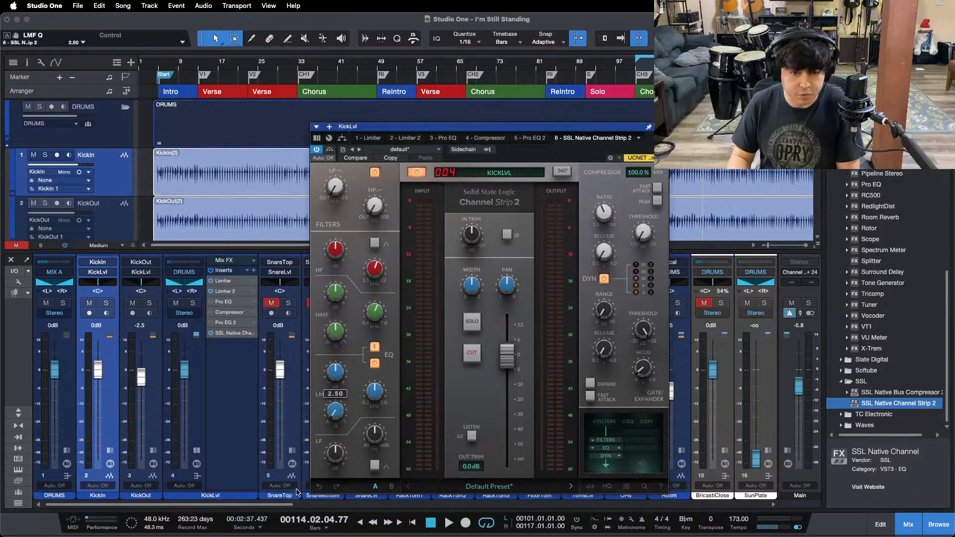
Step: Set the channel strip's LF frequency to 80 Hz and switch both the LF and HF bands to Bell
left_click(339, 457)
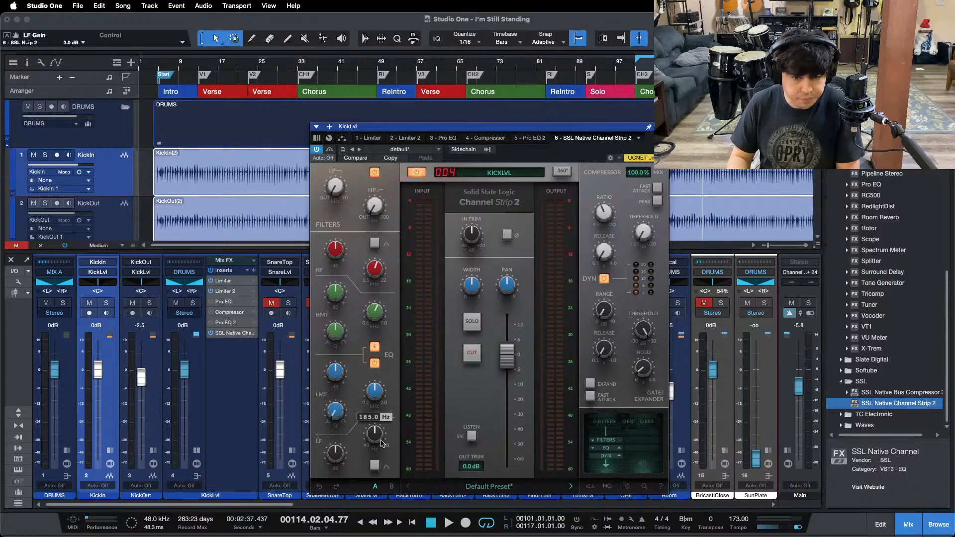
left_click(66, 43)
type("80")
key("Return")
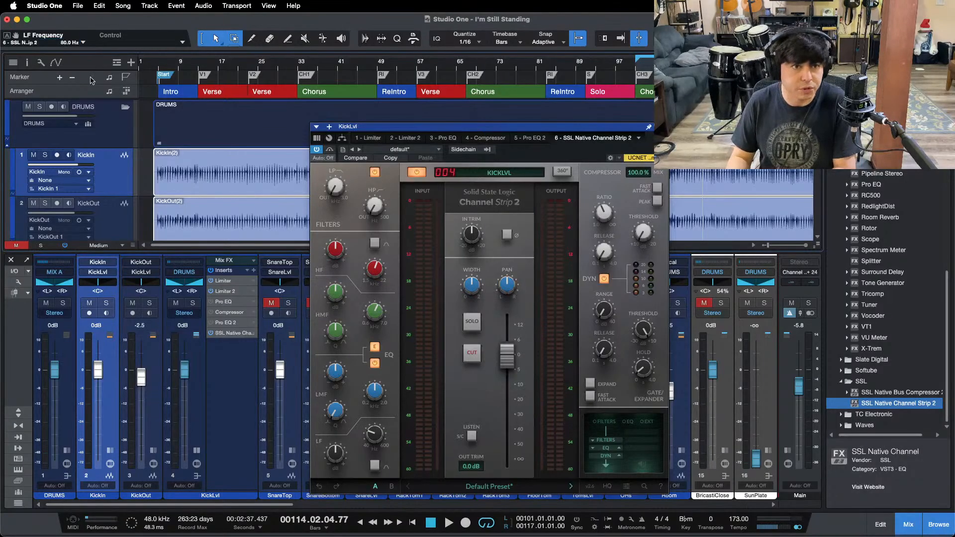
left_click(374, 466)
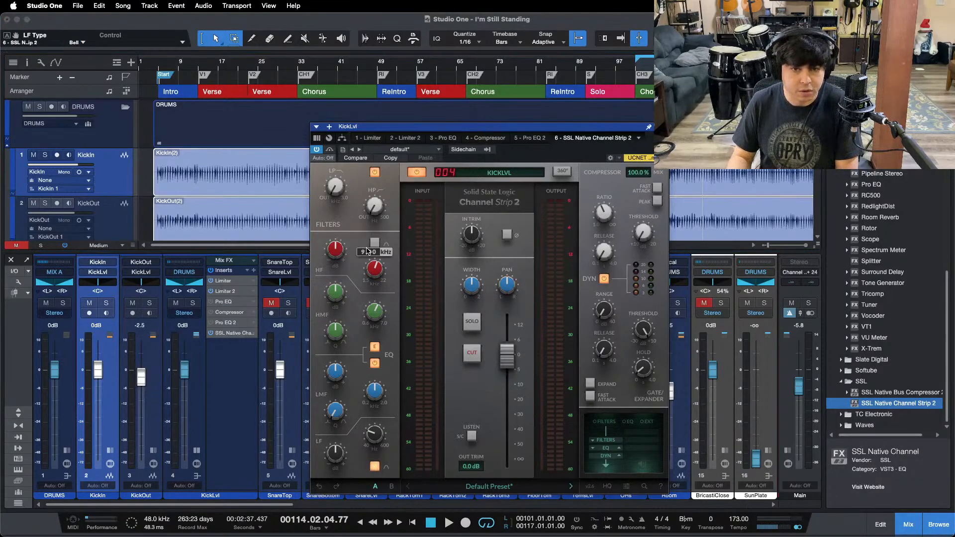
left_click(375, 243)
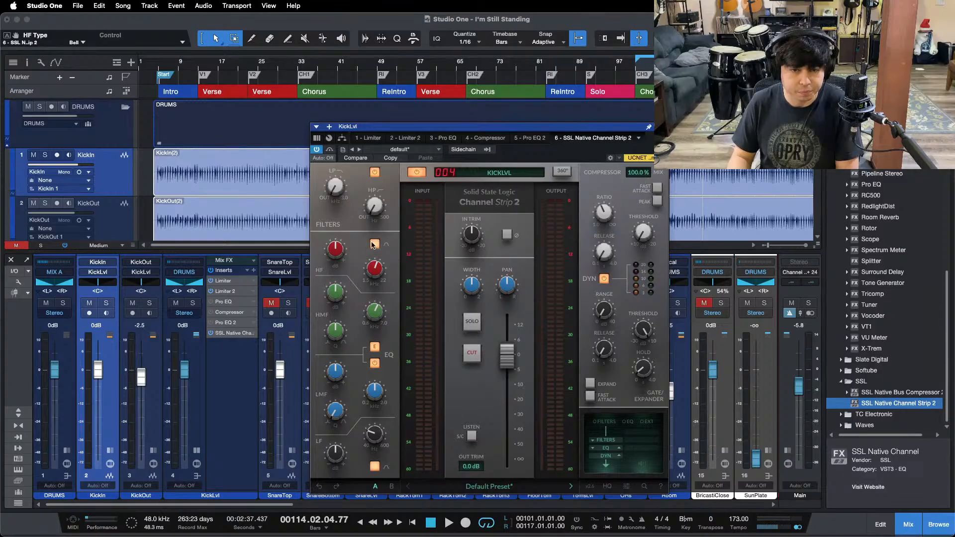
Step: Check the low cut frequency in KickLvl's first Pro EQ and set the channel strip's high-pass filter to about 37.5 Hz
mouse_move(375, 205)
left_click(446, 138)
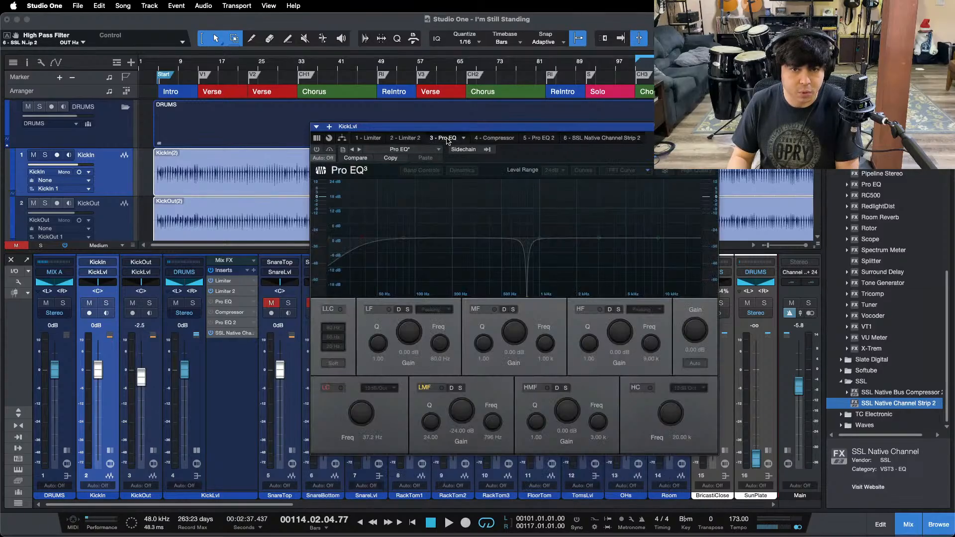
left_click(611, 139)
mouse_move(381, 209)
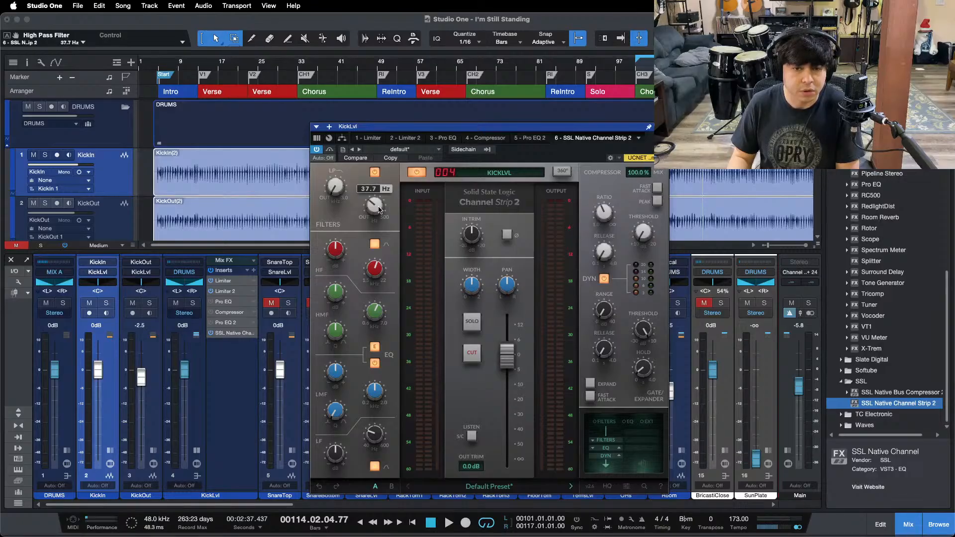
Step: Play the song from bar 101 and set the channel strip's compressor ratio to 3:1
key("KP_1")
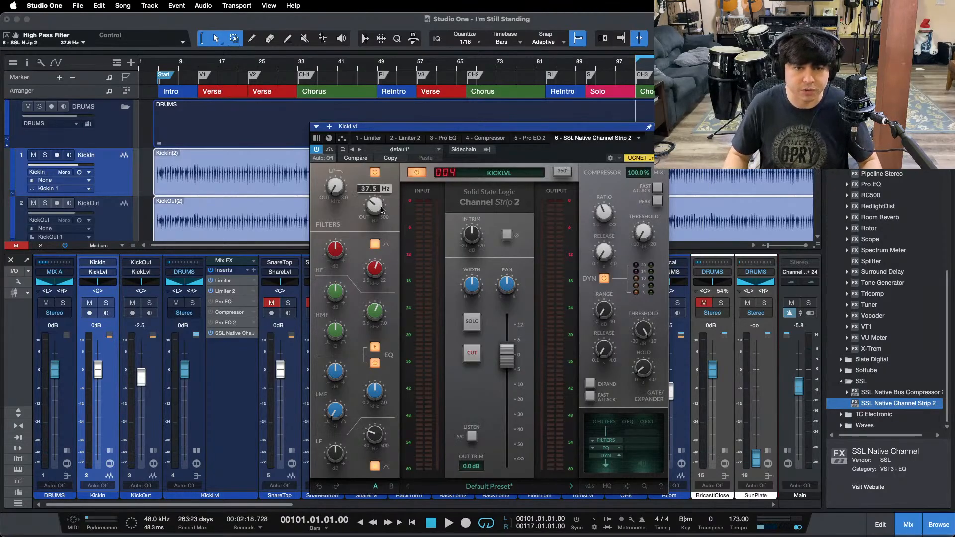
key("space")
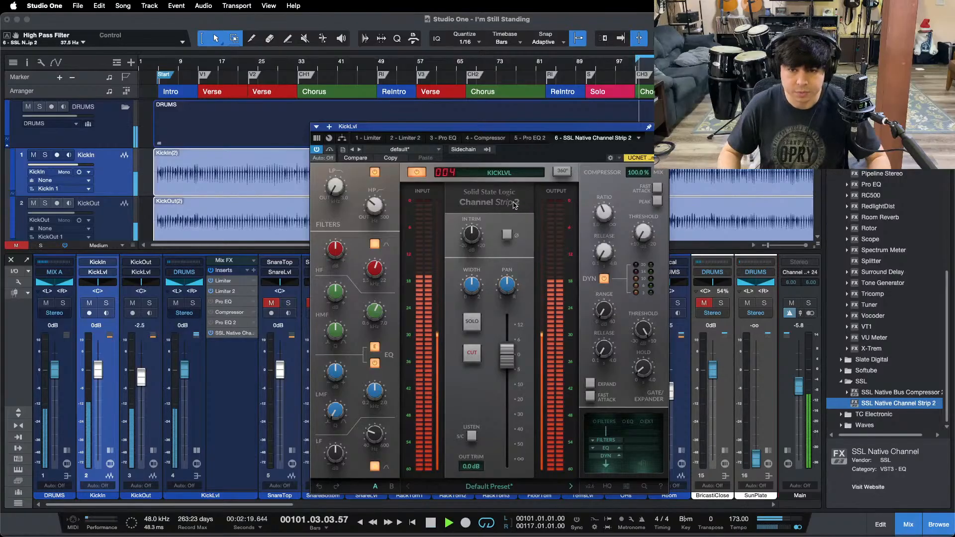
mouse_move(634, 231)
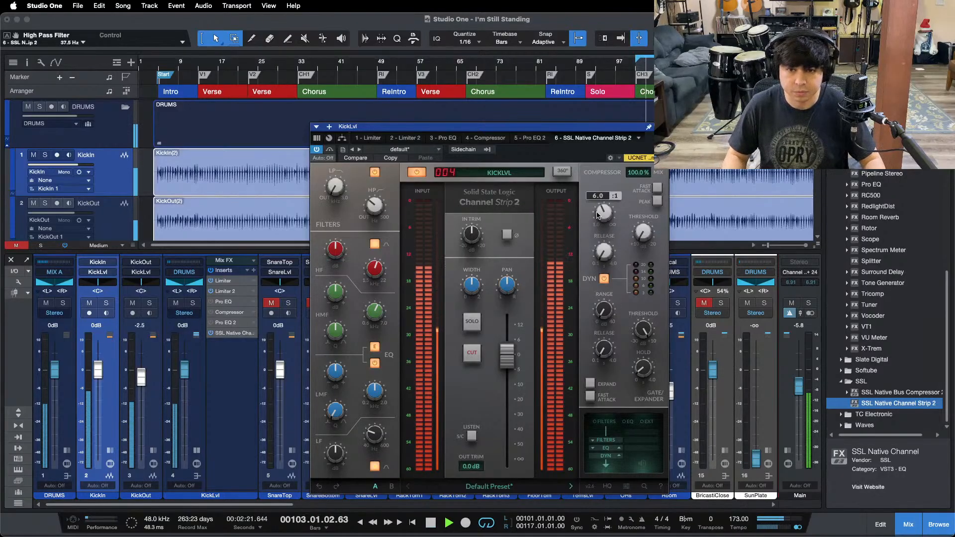
double_click(72, 44)
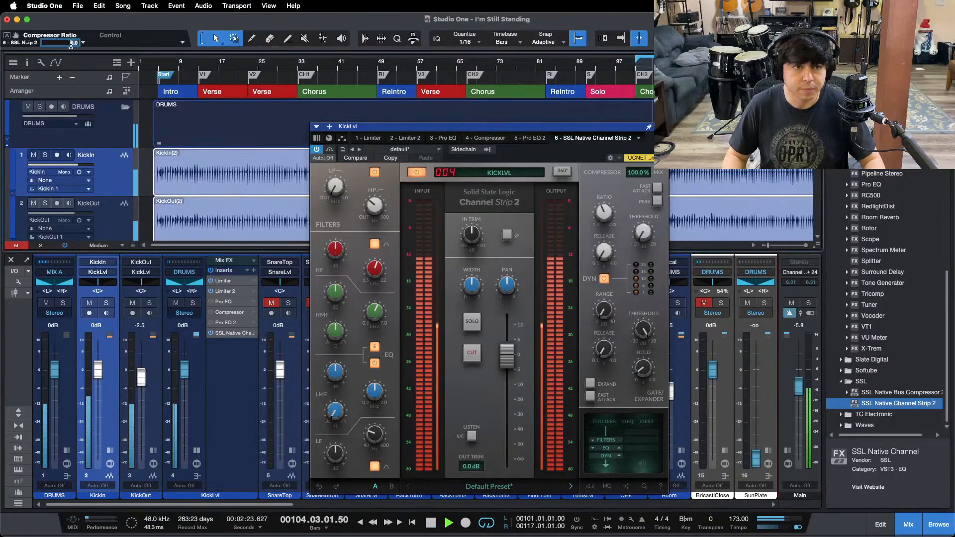
type("3")
key("Return")
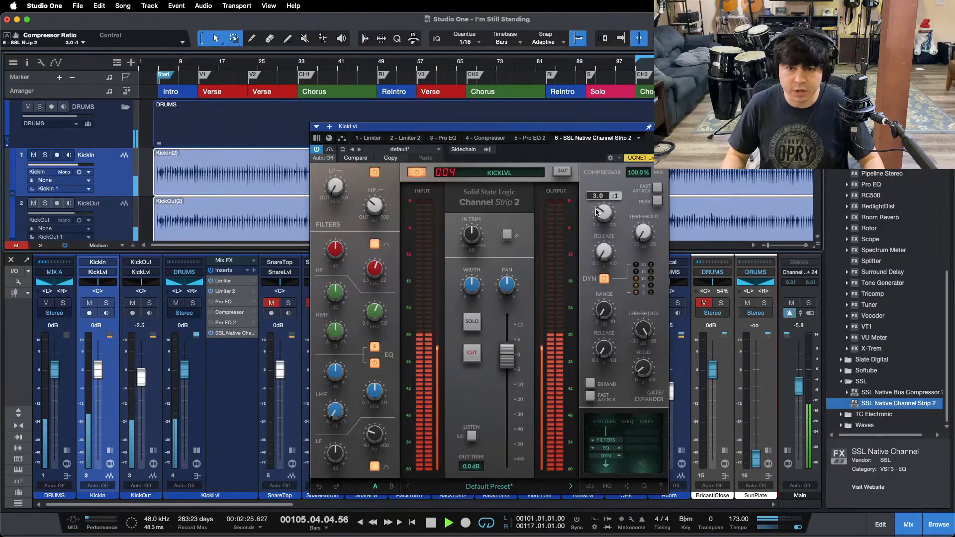
Step: Lower the channel strip's compressor threshold to -20 dB while the kick plays
left_click(607, 257)
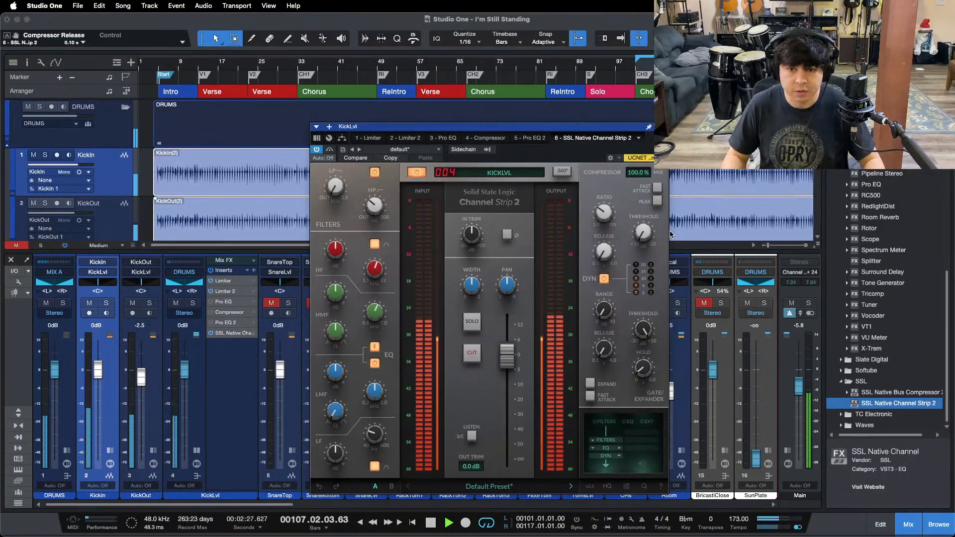
left_click_drag(642, 233, 643, 165)
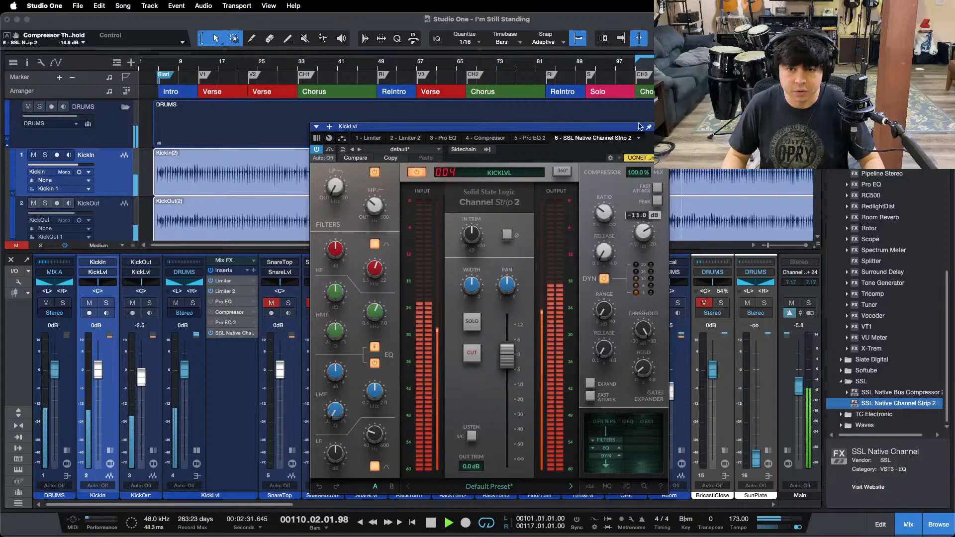
left_click_drag(640, 126, 651, 160)
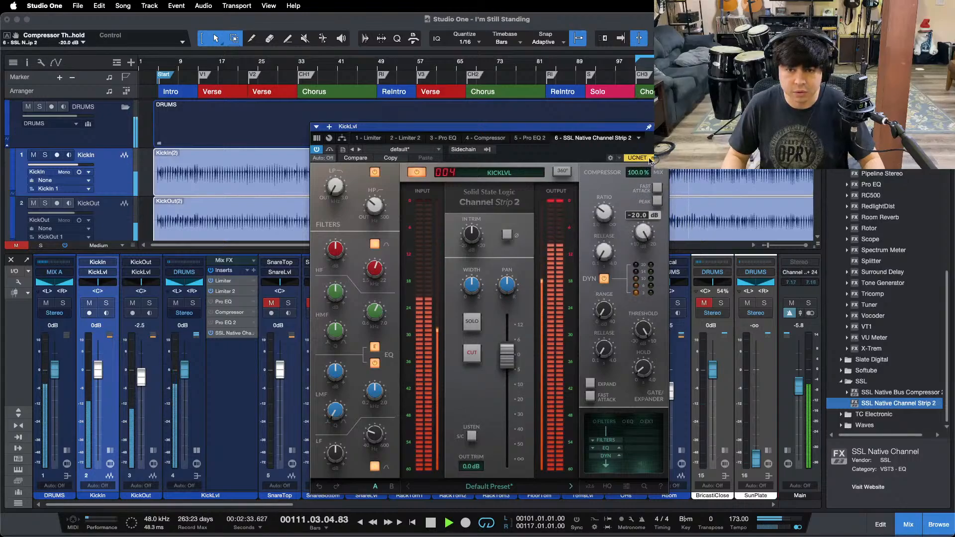
Step: Lower the channel strip's output fader to -11.2 dB to compensate for the compressor's added level
left_click_drag(505, 358, 502, 362)
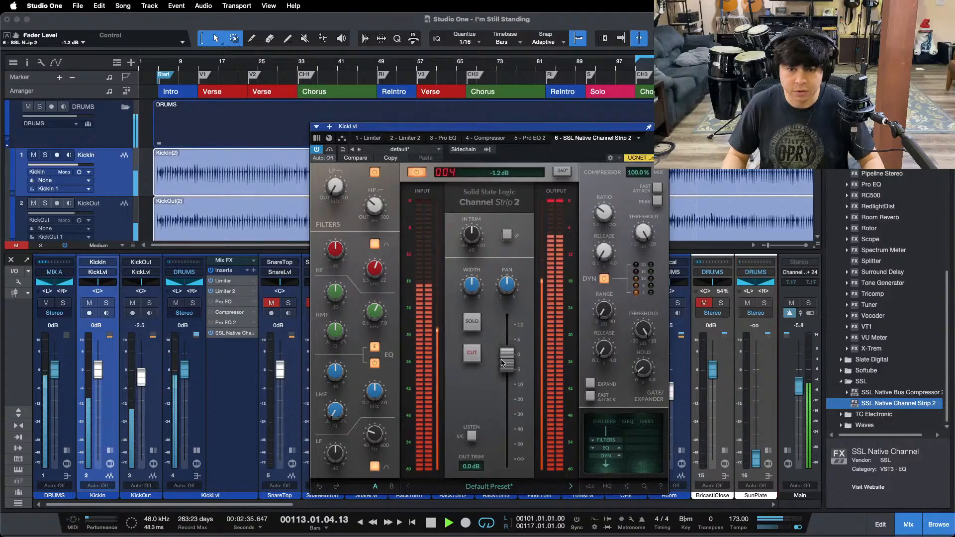
scroll(502, 362, "down", 6)
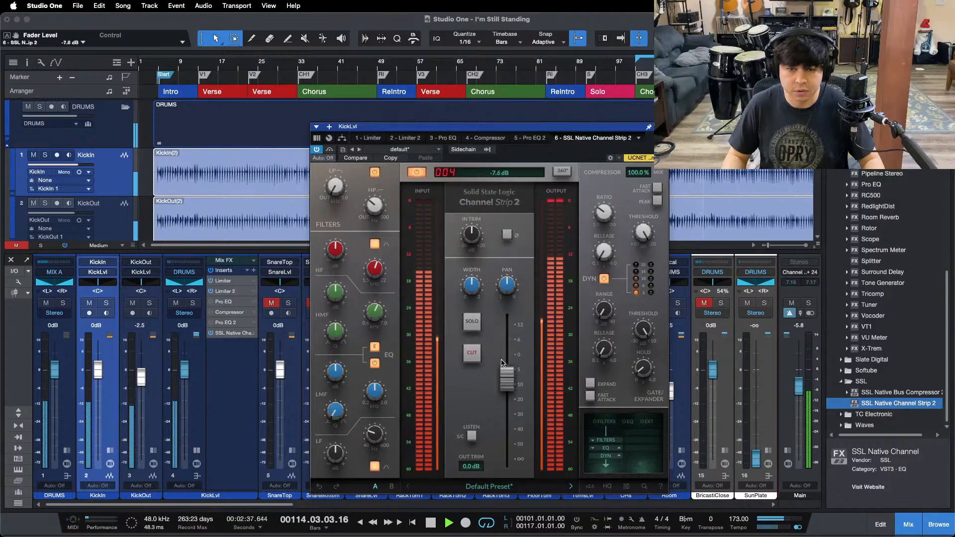
scroll(507, 373, "down", 3)
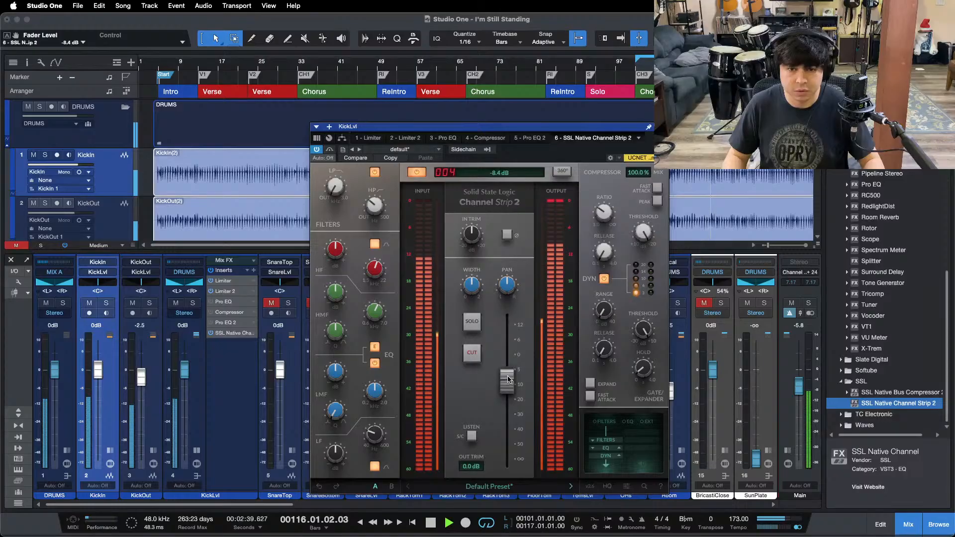
scroll(507, 379, "down", 2)
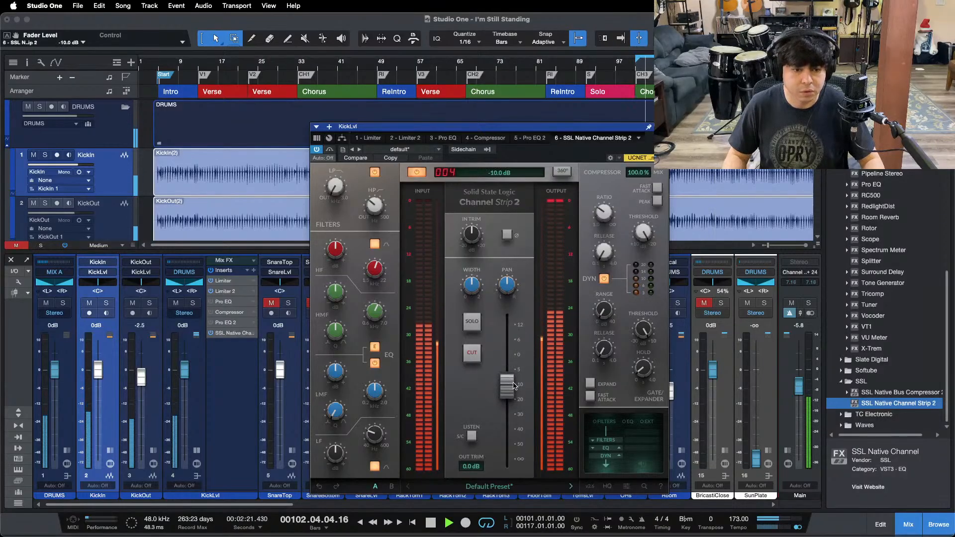
scroll(514, 385, "down", 2)
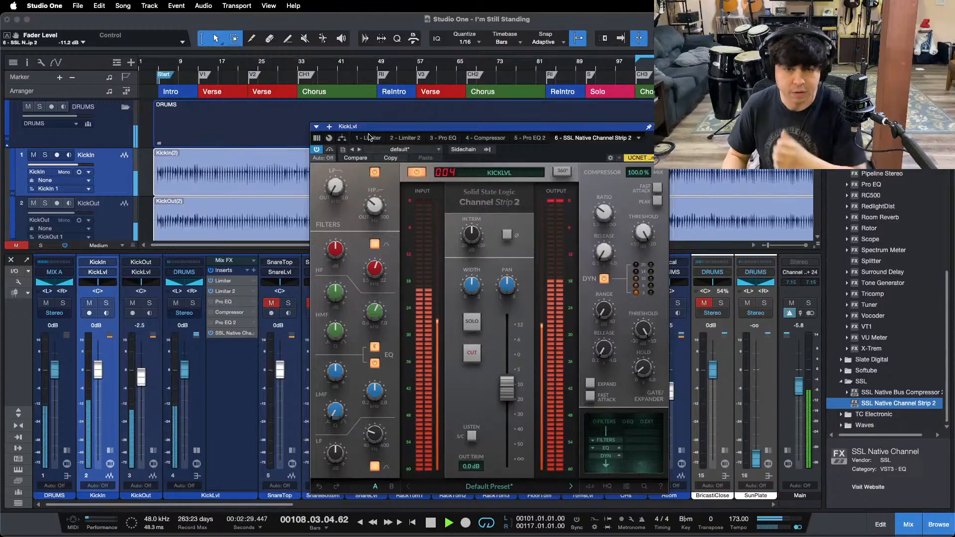
Step: Bypass and re-enable the channel strip to compare the kick with and without it, and stop playback
left_click(328, 150)
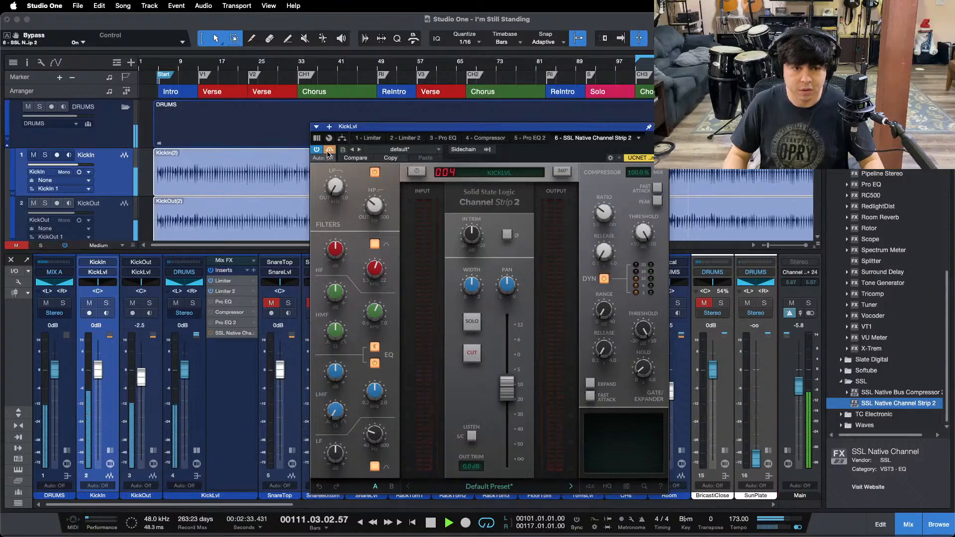
left_click(329, 150)
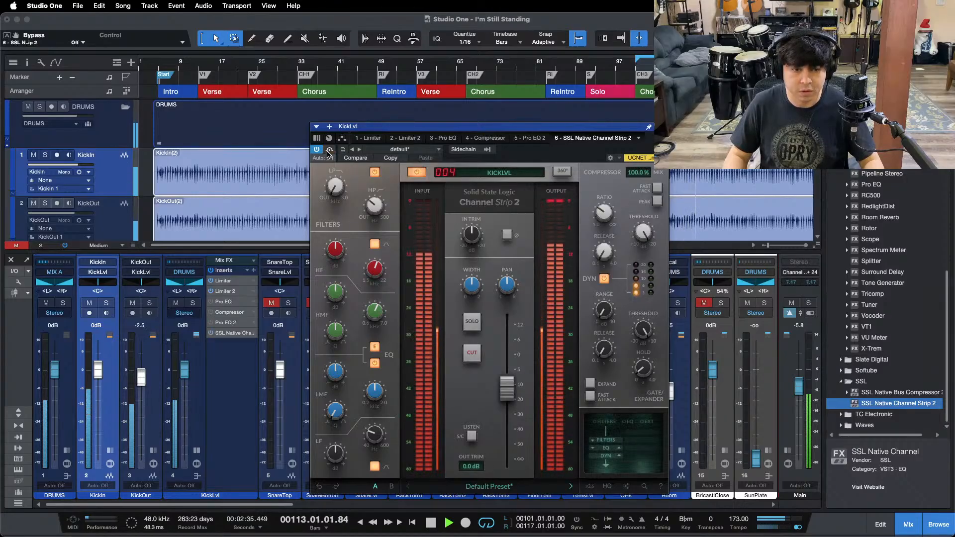
mouse_move(506, 392)
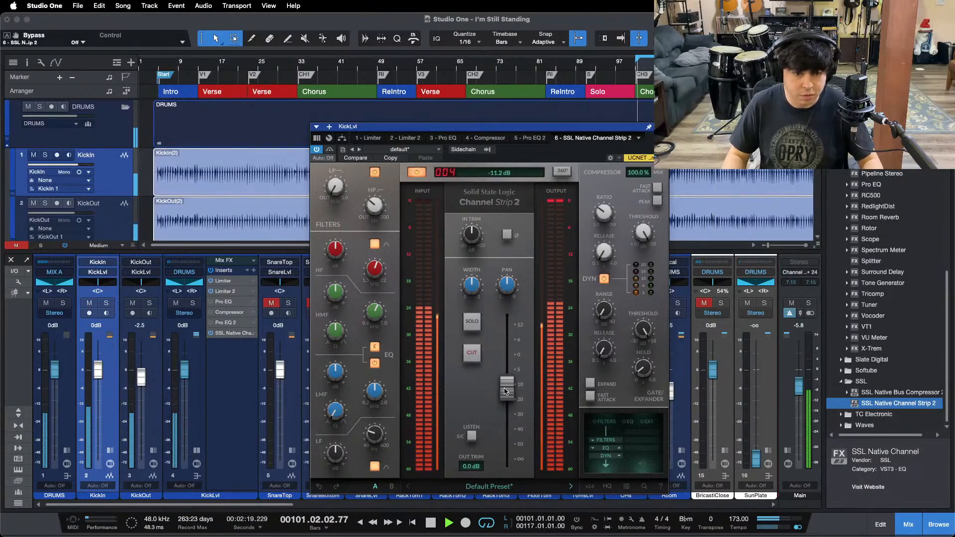
key("space")
Step: Boost the channel strip's HF gain to 12.5 dB while listening to the kick, and stop playback
right_click(221, 333)
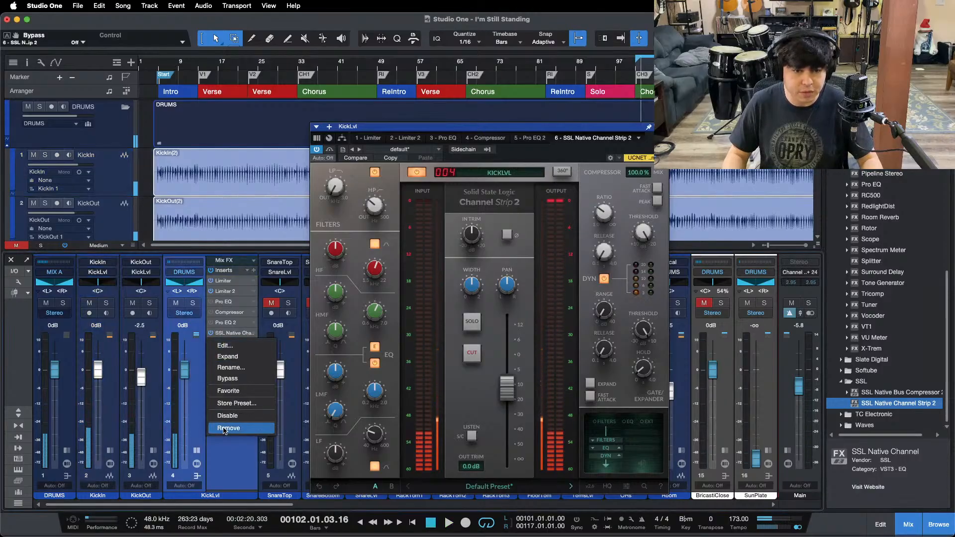
left_click(339, 254)
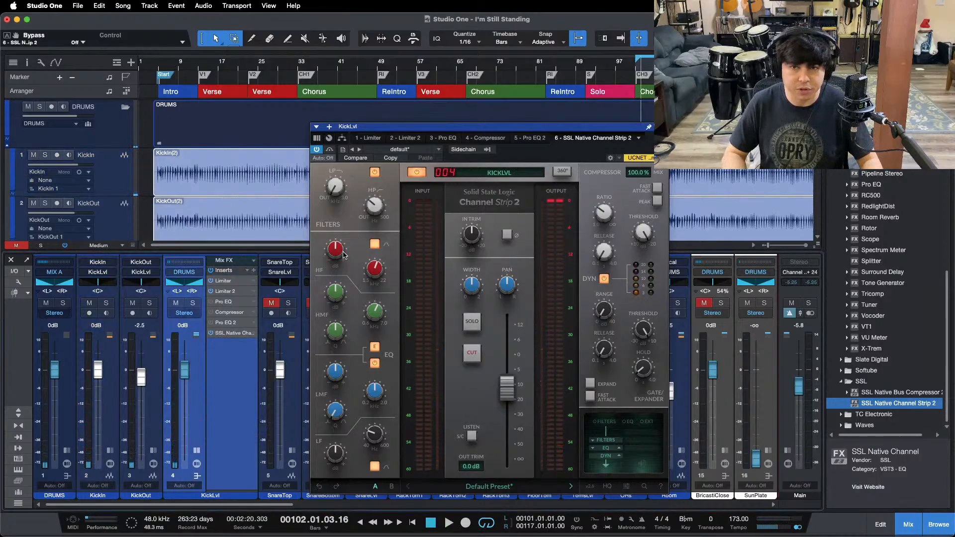
key("space")
left_click_drag(342, 252, 338, 217)
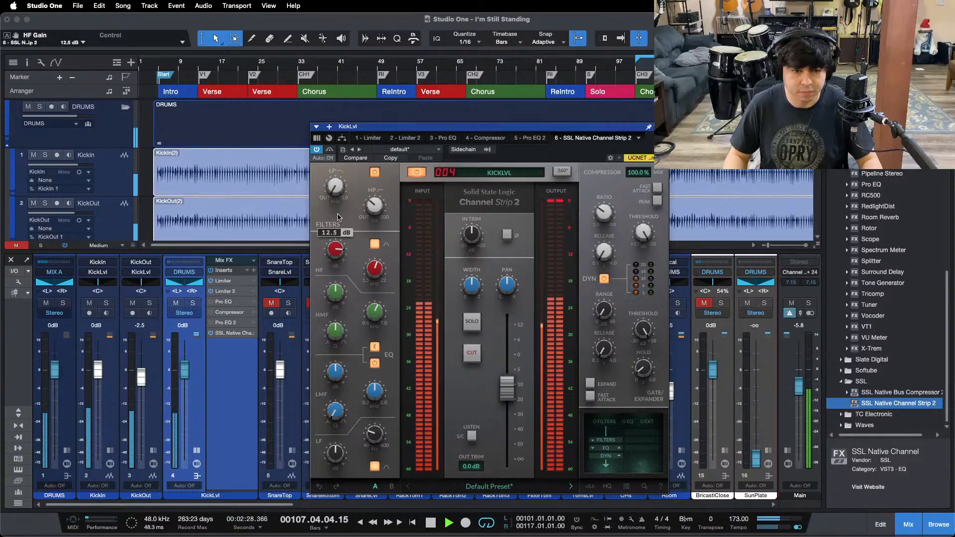
key("space")
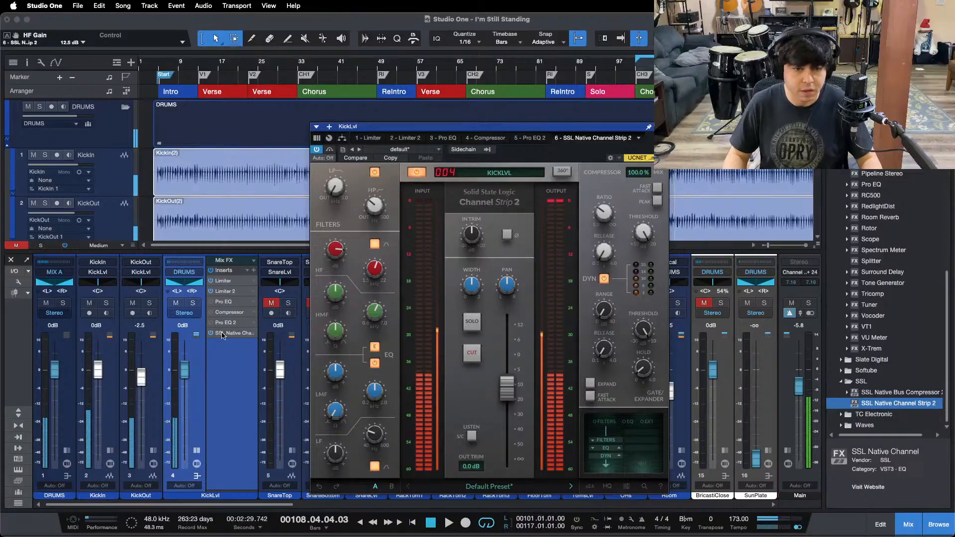
Step: Remove SSL Native Channel Strip 2 from KickLvl, reactivate and open the first Pro EQ, and restart playback
right_click(234, 333)
left_click(229, 428)
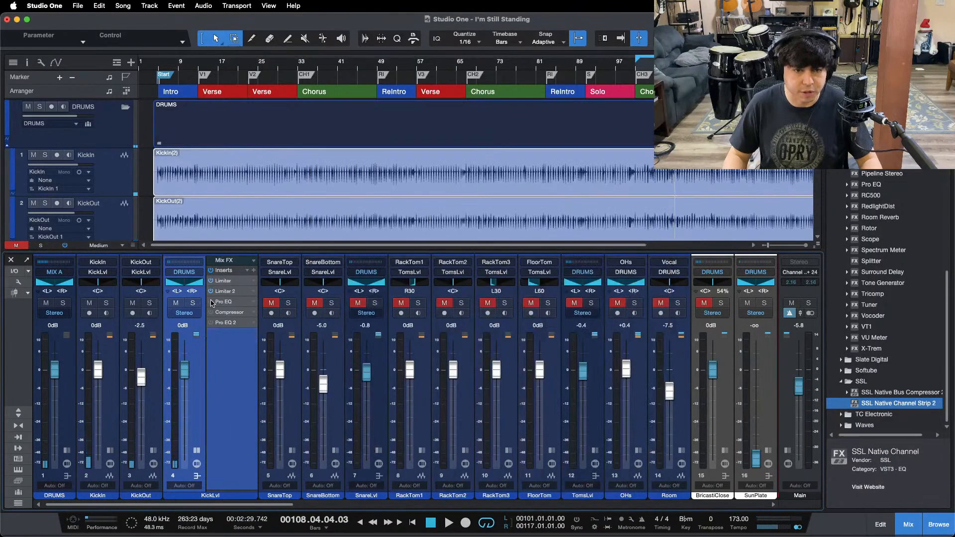
left_click(222, 302)
key("space")
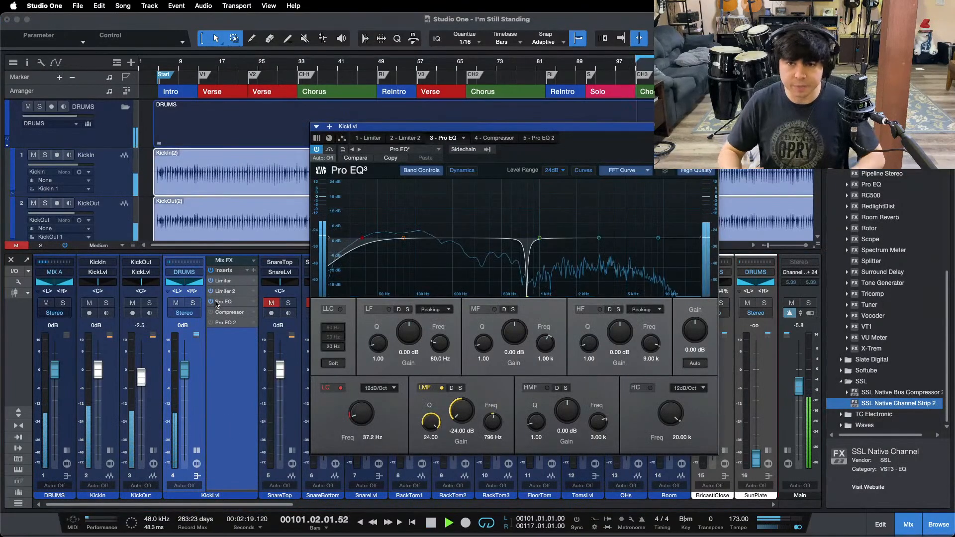
Step: Reactivate KickLvl's Compressor, reset its gain reduction reading, and shorten the release to 60.6 ms
left_click(483, 139)
left_click(316, 150)
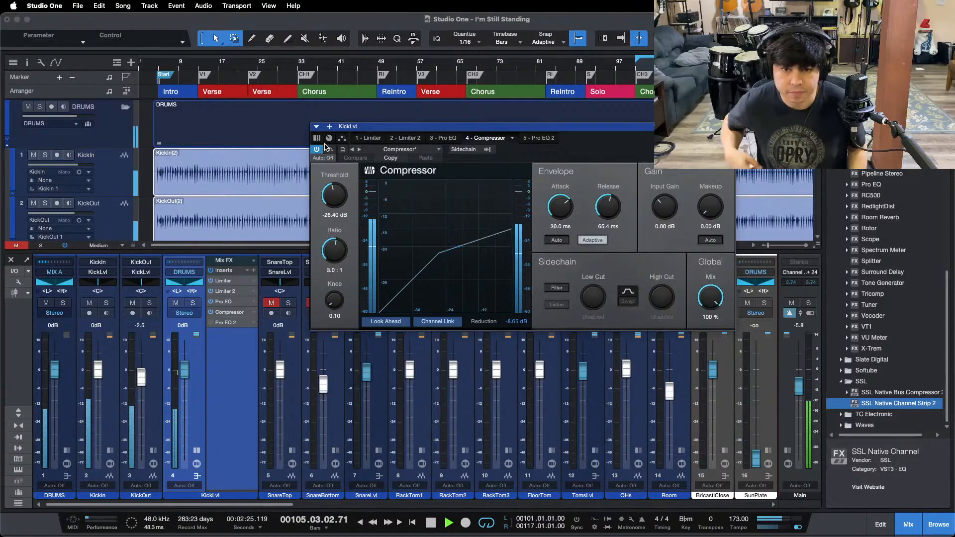
left_click(518, 322)
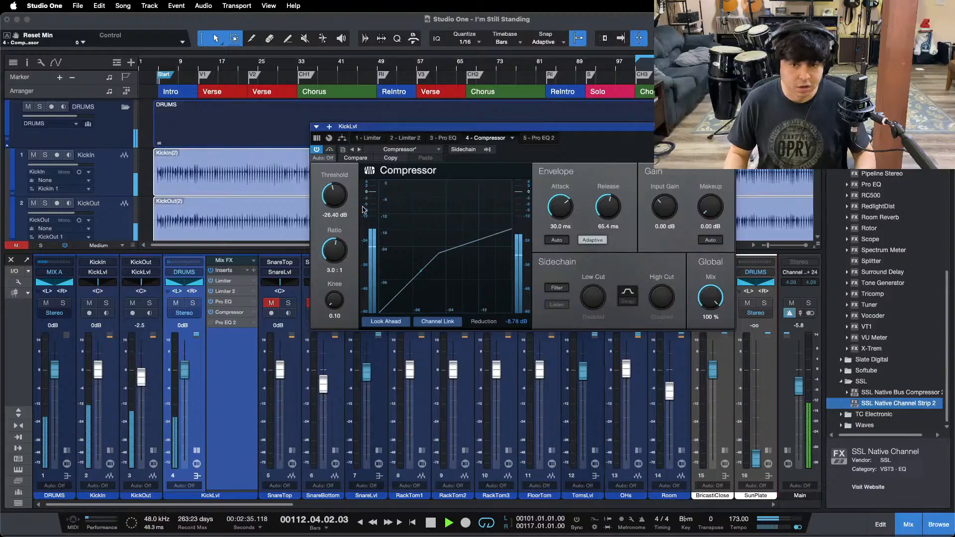
left_click_drag(587, 153, 573, 191)
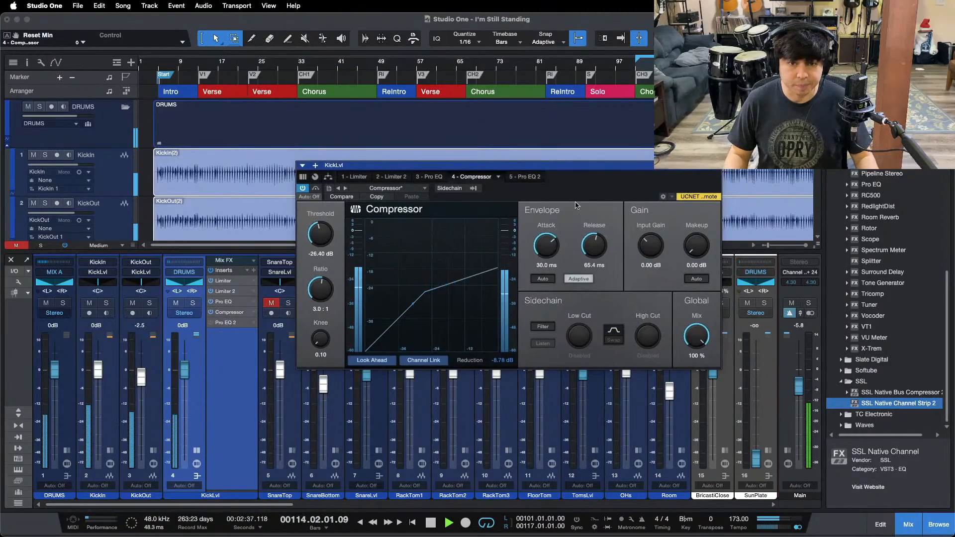
left_click_drag(588, 262, 589, 262)
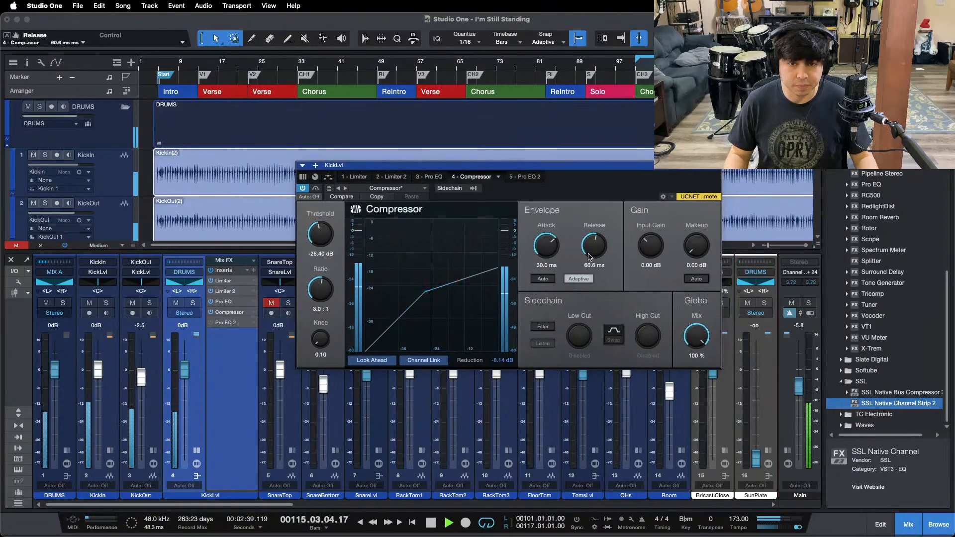
Step: Boost the HF gain at 9 kHz to 15.84 dB in KickLvl's first Pro EQ while looping the chorus
left_click(439, 177)
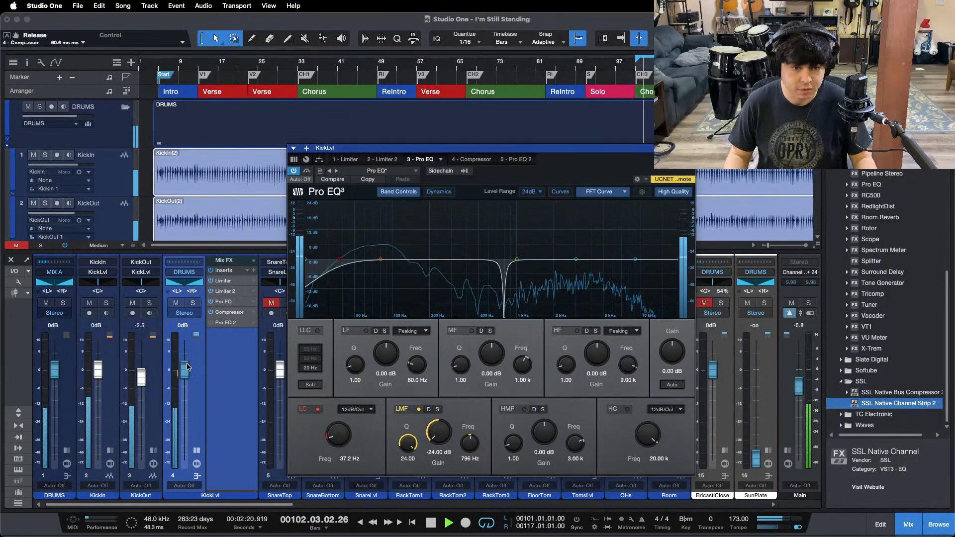
left_click_drag(596, 362, 597, 349)
mouse_move(519, 531)
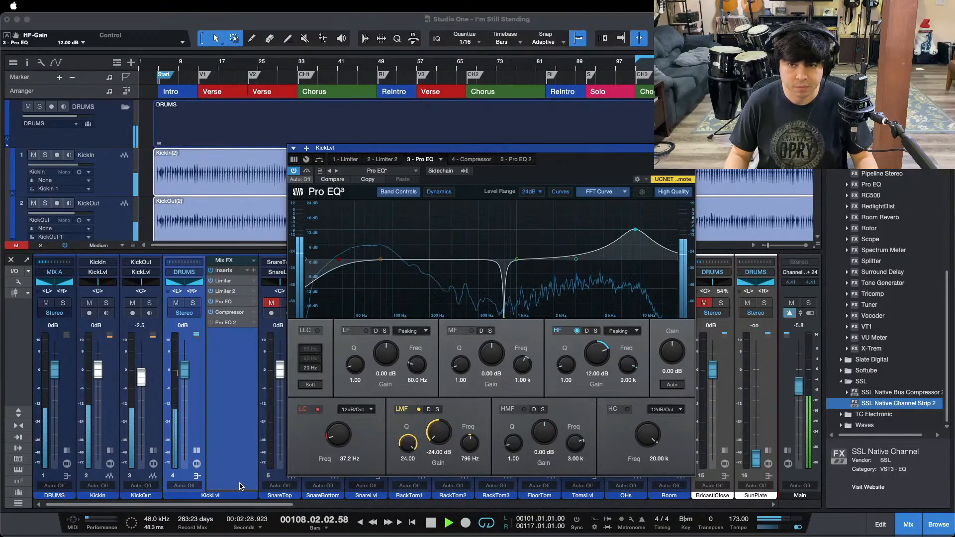
left_click_drag(593, 356, 594, 354)
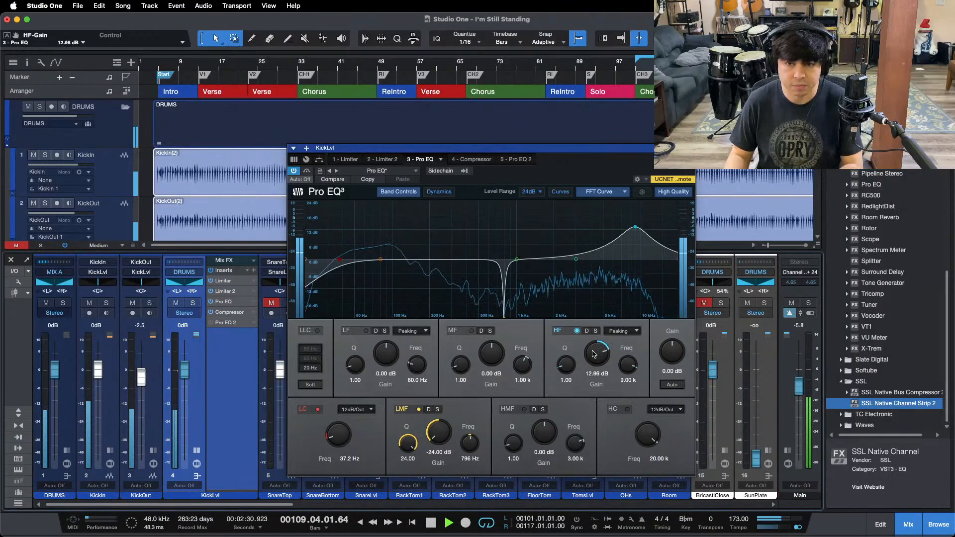
scroll(593, 354, "up", 10)
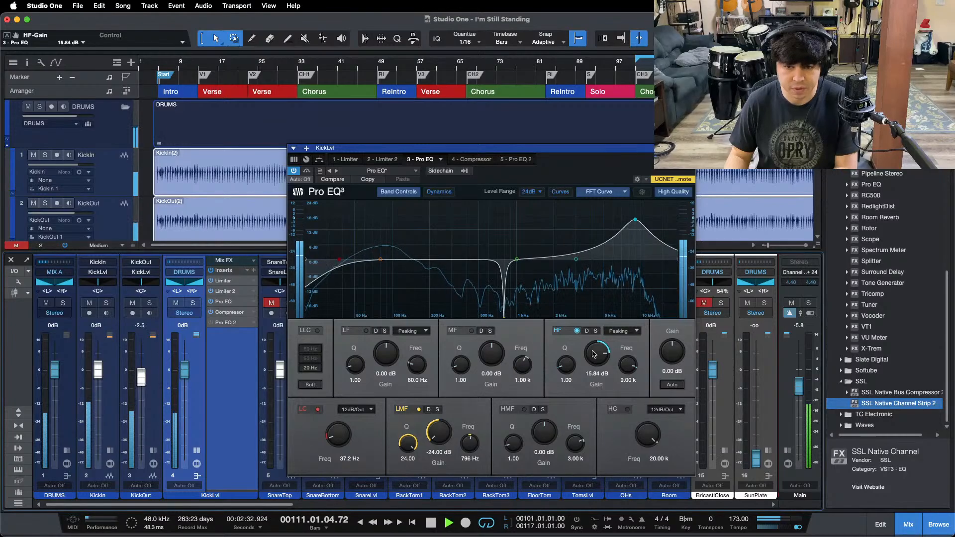
key("KP_1")
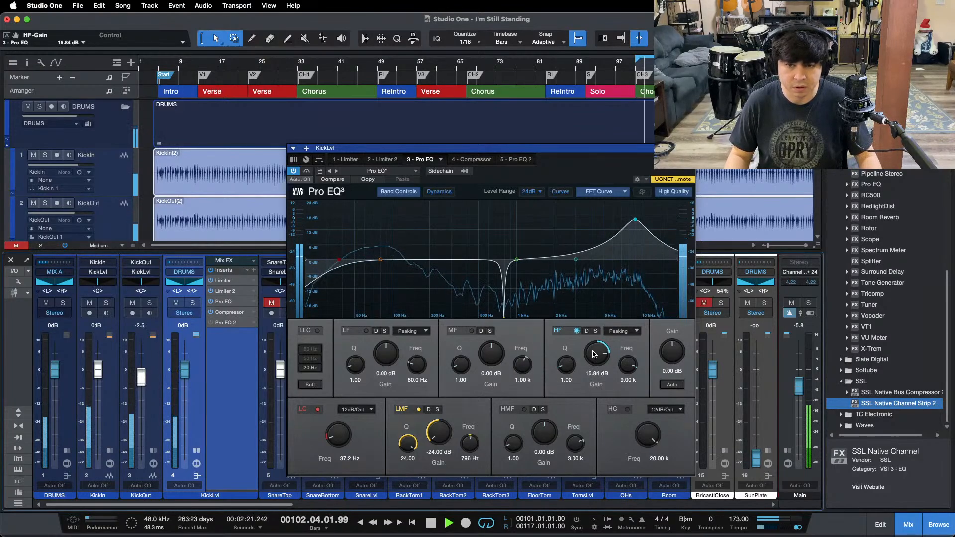
Step: Activate Pro EQ 2 on KickLvl, boost its LF gain at 80 Hz to 4.80 dB, and lower KickLvl's fader to -1.3 dB
left_click(507, 161)
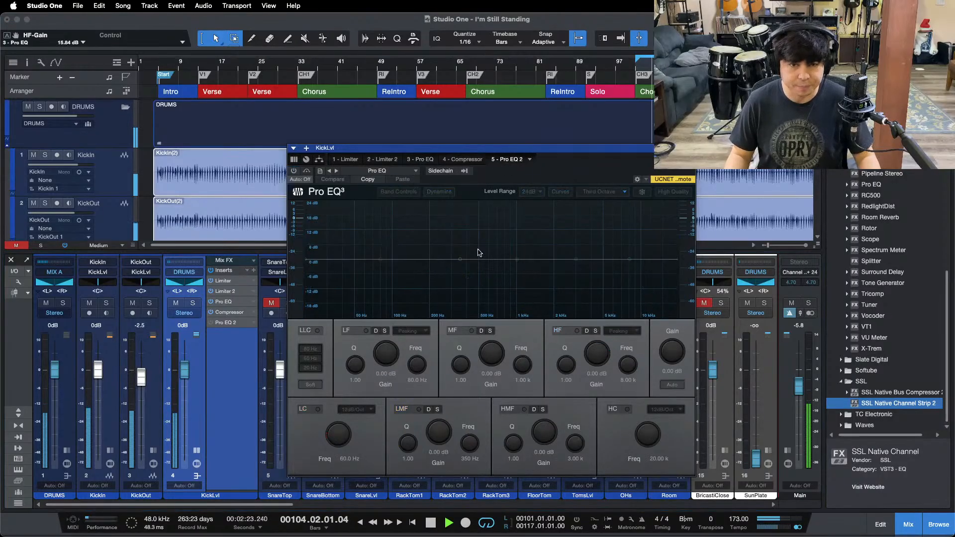
left_click(295, 172)
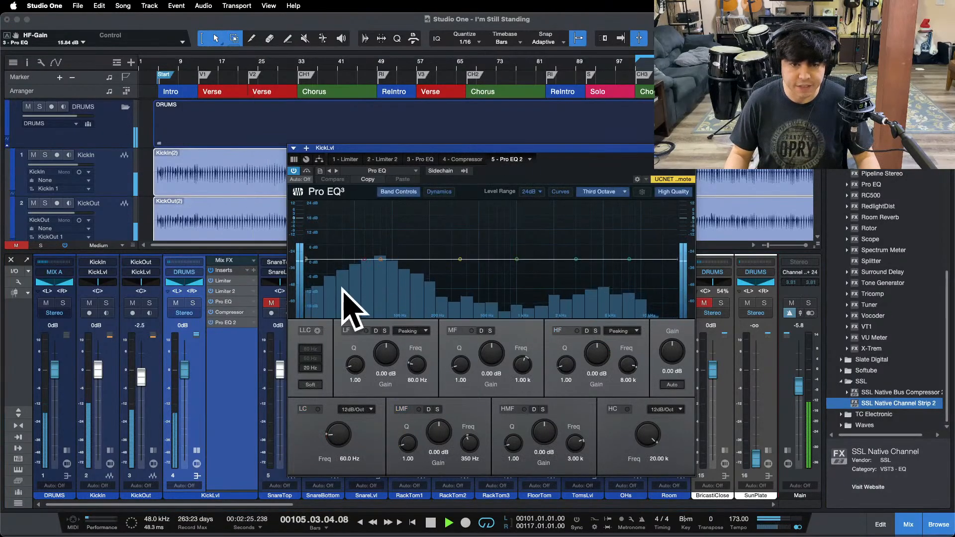
scroll(387, 353, "up", 5)
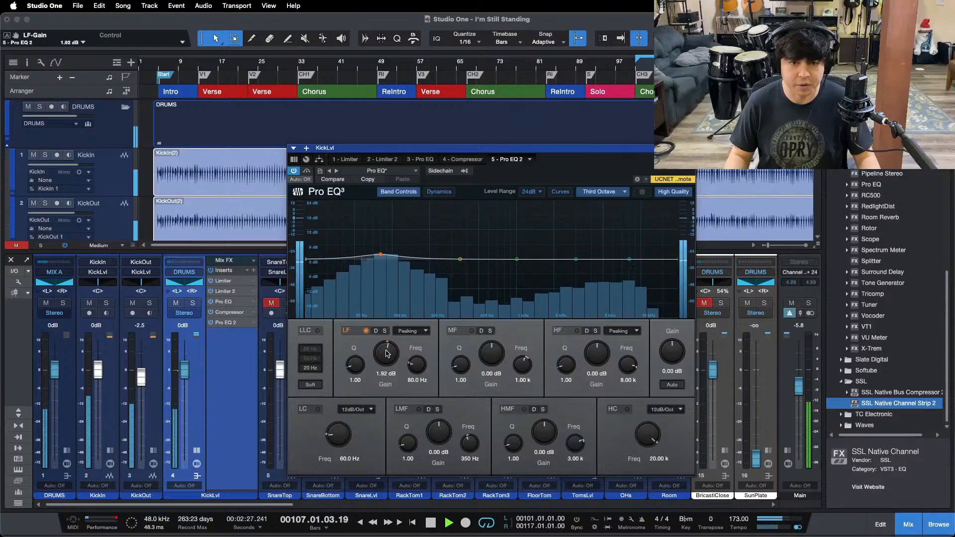
scroll(387, 353, "up", 1)
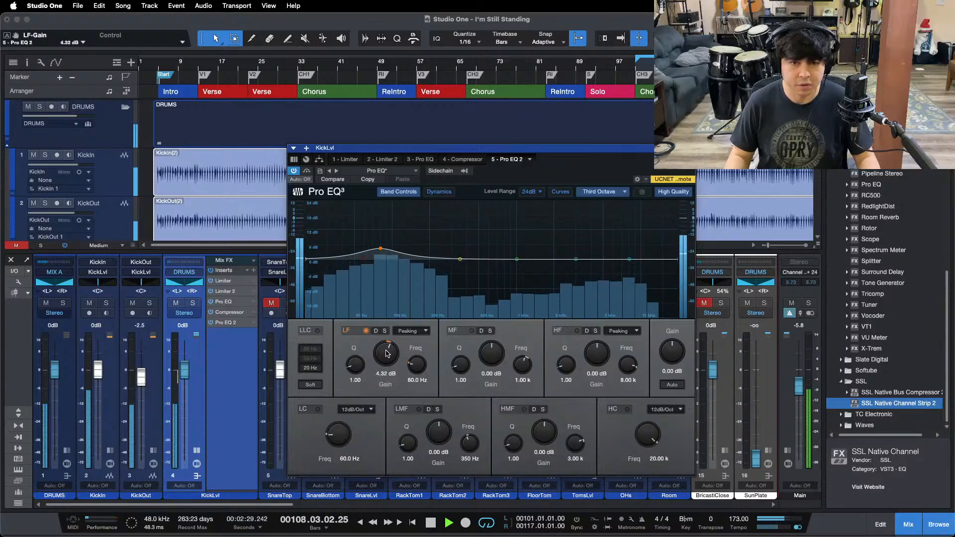
scroll(386, 353, "up", 1)
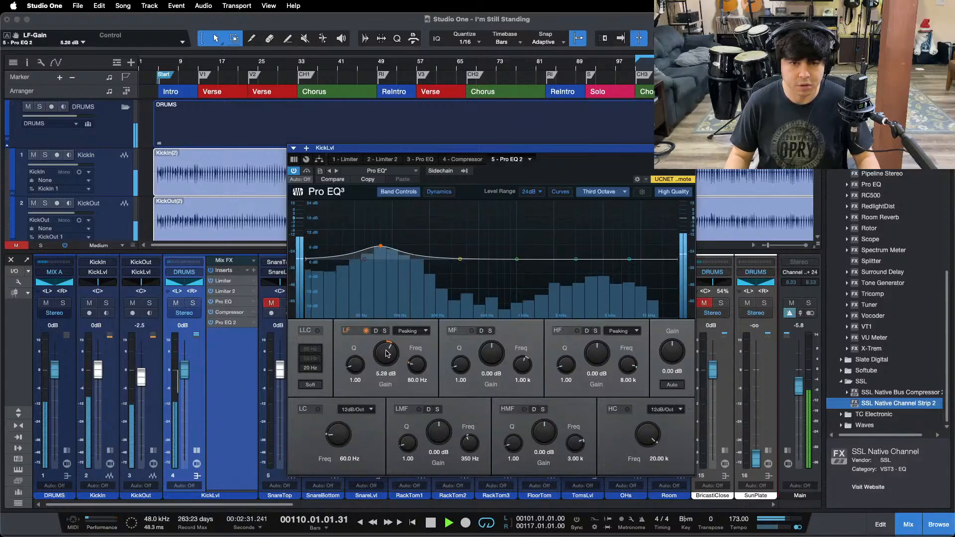
scroll(184, 374, "down", 3)
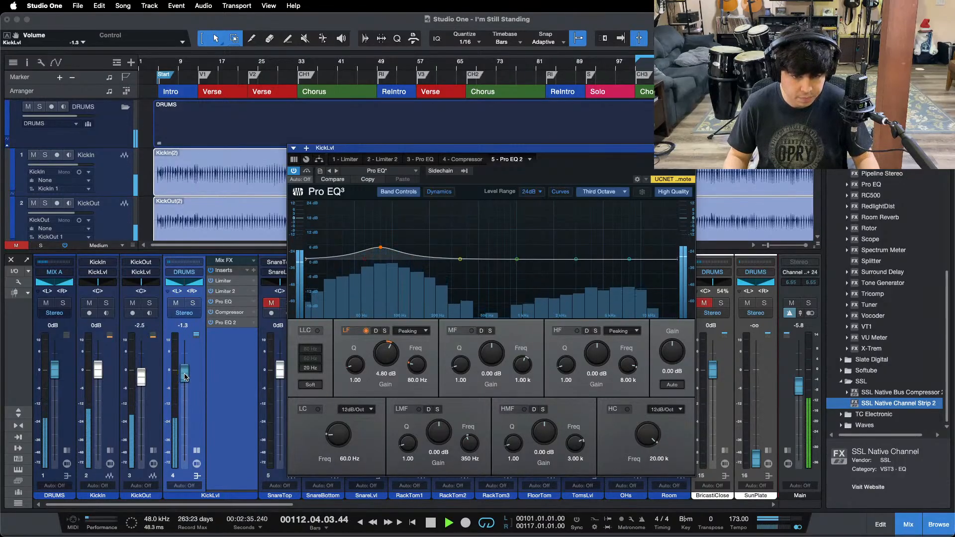
Step: Raise Pro EQ 2's LF gain to 5.76 dB and bring KickLvl's fader up to -0.8 dB
scroll(375, 359, "up", 1)
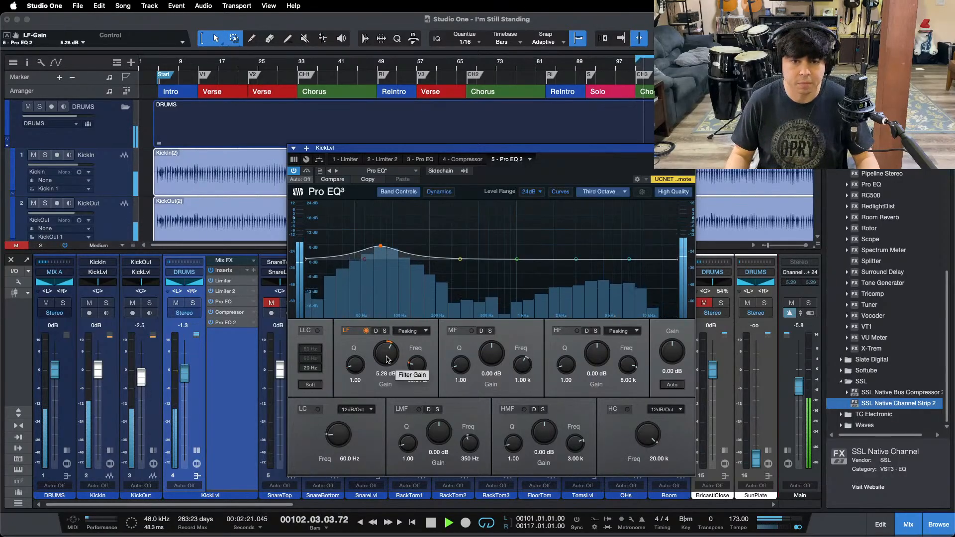
scroll(388, 359, "up", 1)
scroll(388, 359, "up", 1)
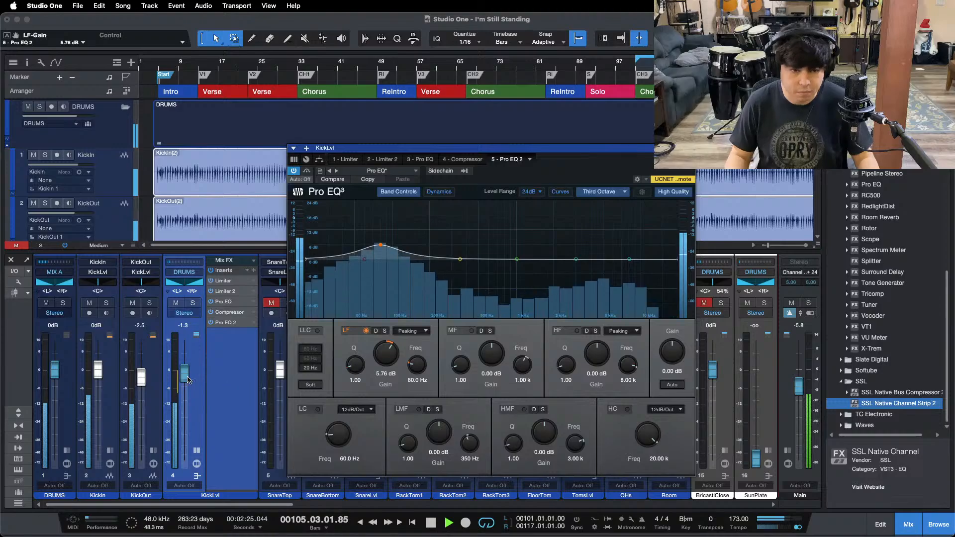
scroll(184, 377, "up", 1)
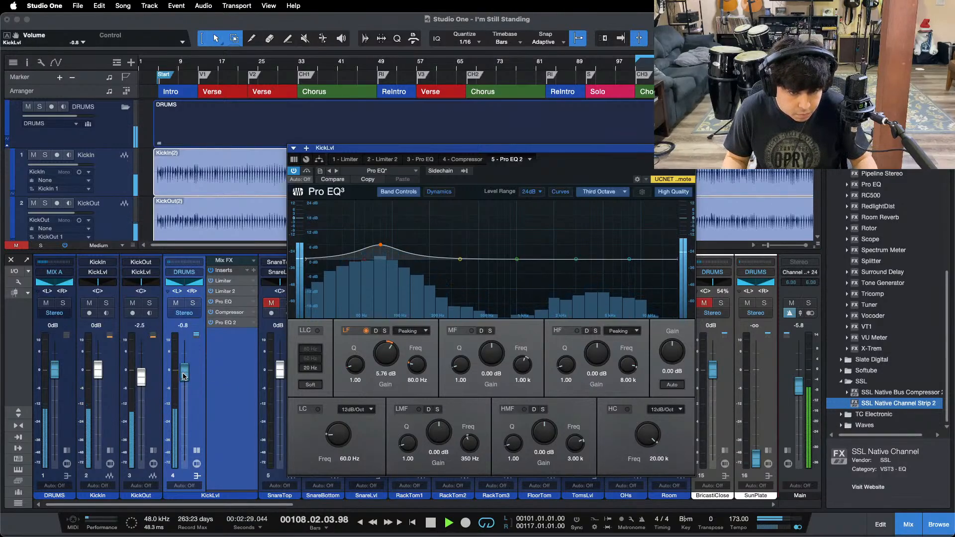
Step: Raise the first Pro EQ's HF gain to 16.80 dB, set KickLvl's fader to -0.4 dB, and close KickLvl's plug-in and insert views
left_click(420, 159)
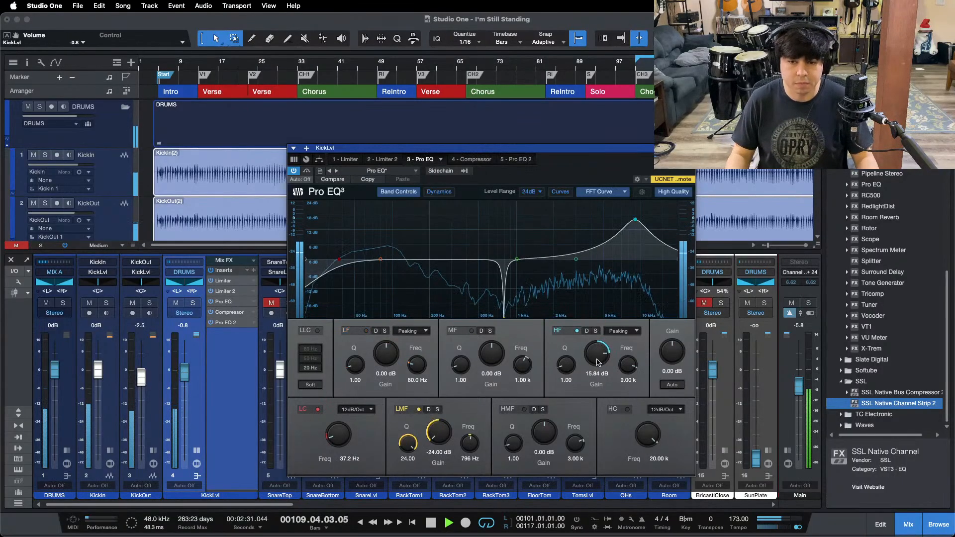
scroll(599, 358, "up", 1)
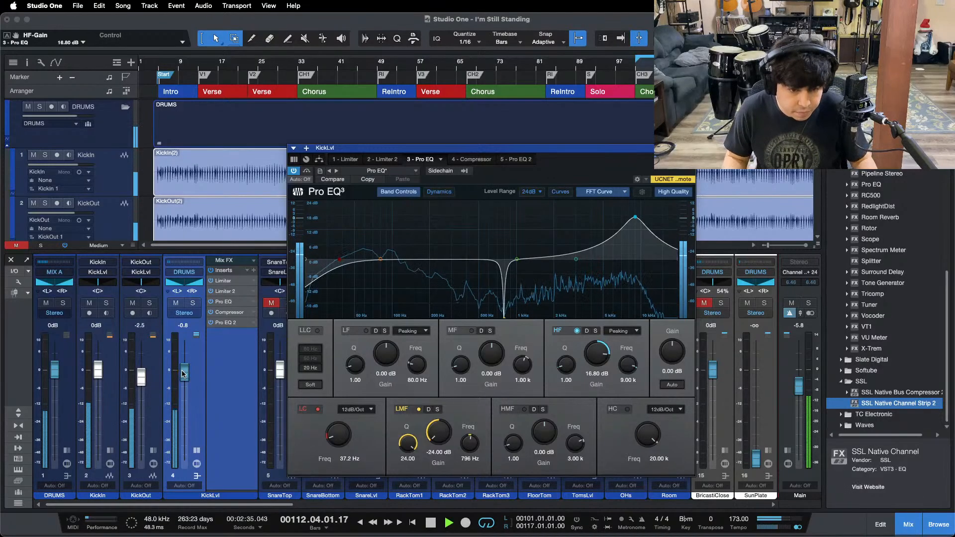
scroll(183, 373, "up", 1)
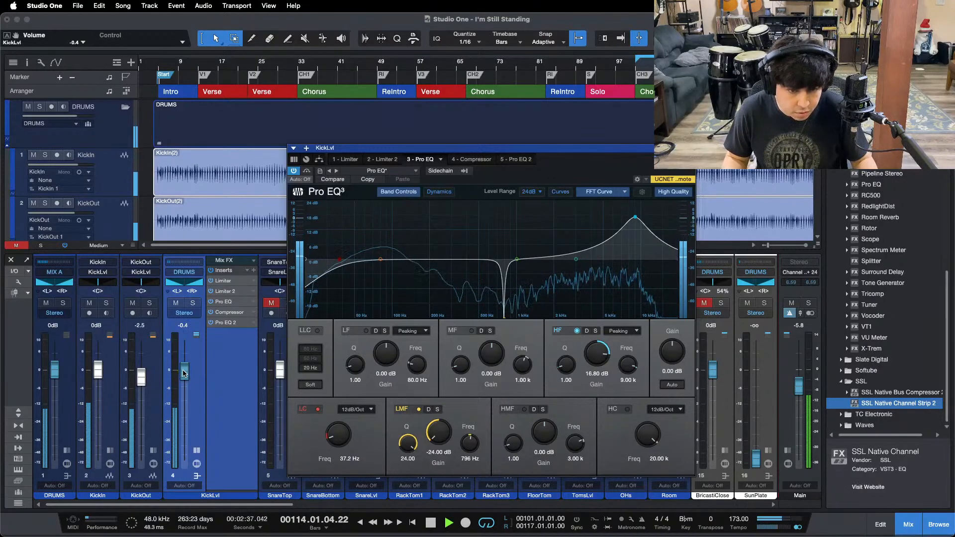
left_click(690, 148)
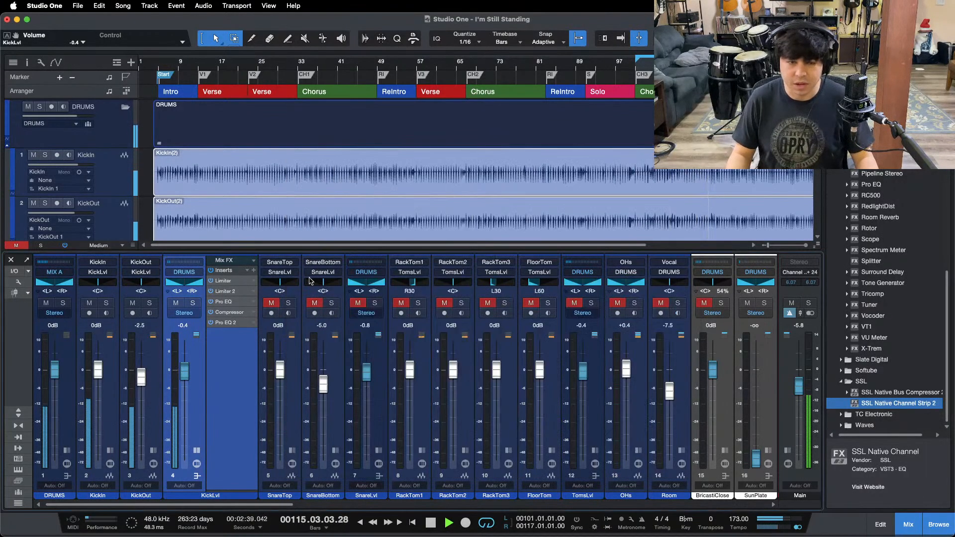
left_click(196, 451)
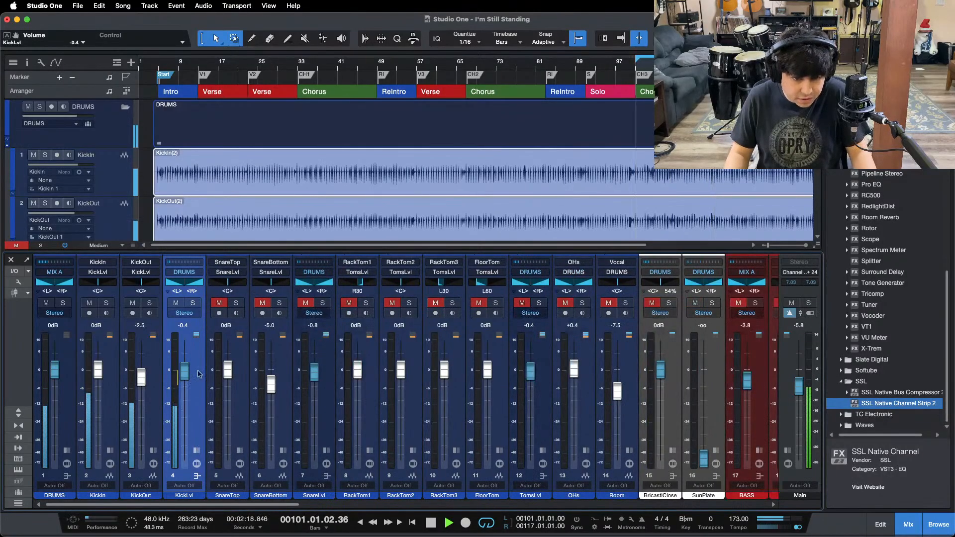
Step: Unmute SnareTop, SnareBottom and SnareLvl, and briefly mute the three kick channels to hear the snare alone
left_click(219, 303)
left_click(262, 303)
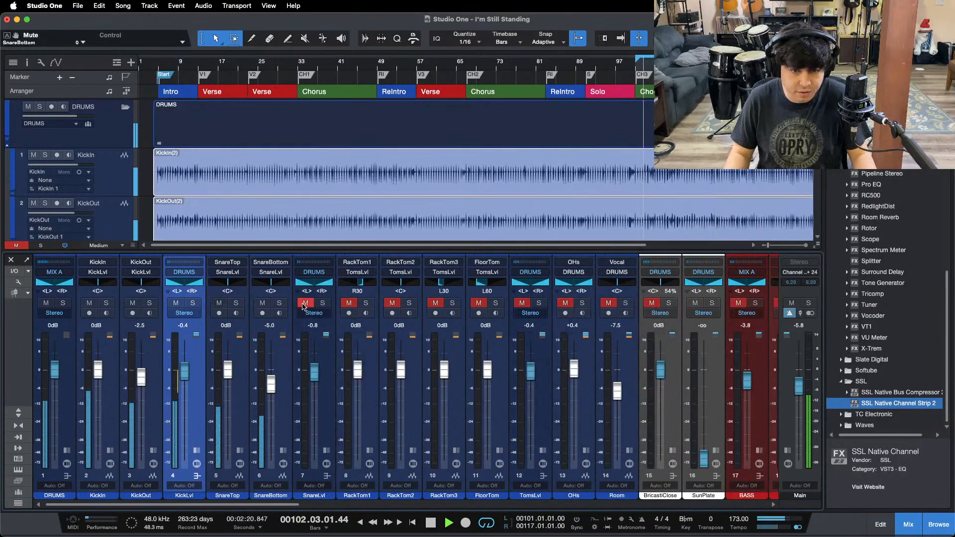
left_click(306, 303)
left_click(89, 303)
left_click(132, 303)
left_click(176, 303)
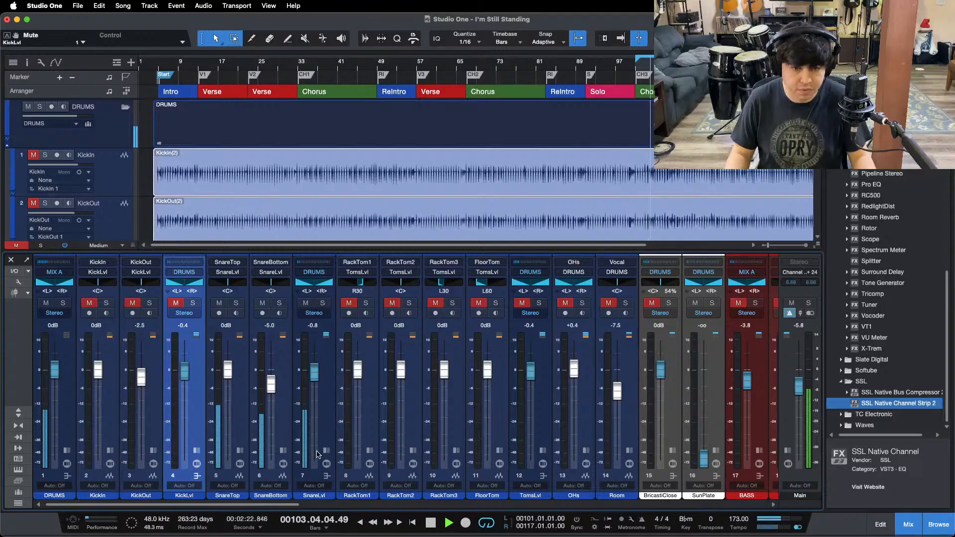
left_click(176, 303)
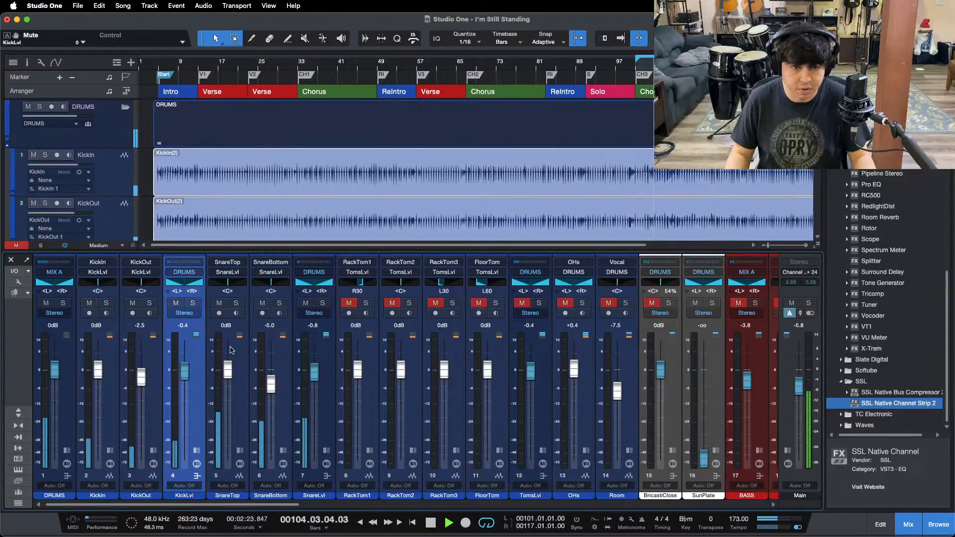
Step: Show SnareLvl's inserts, solo SnareLvl, and open its Limiter clear of the arrangement
left_click(326, 450)
left_click(337, 361)
key("s")
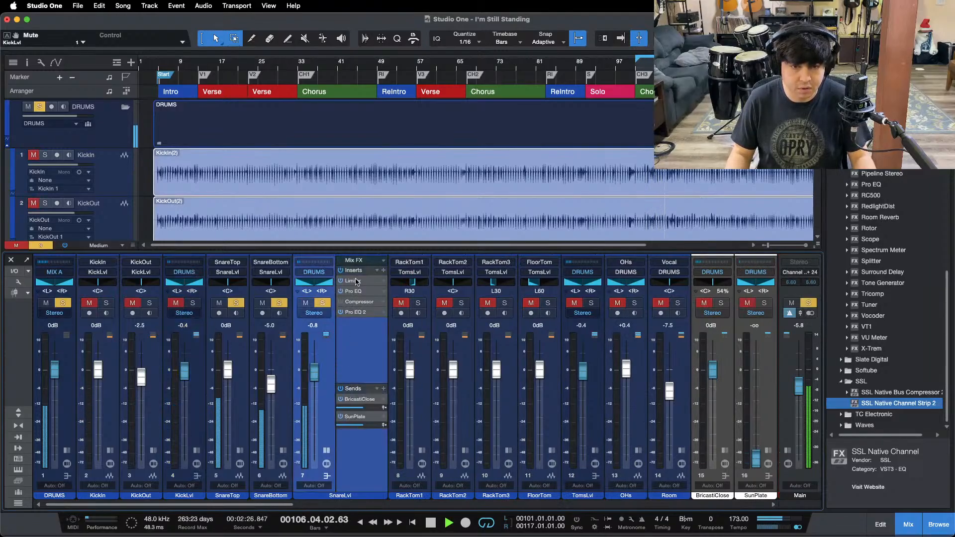
double_click(357, 281)
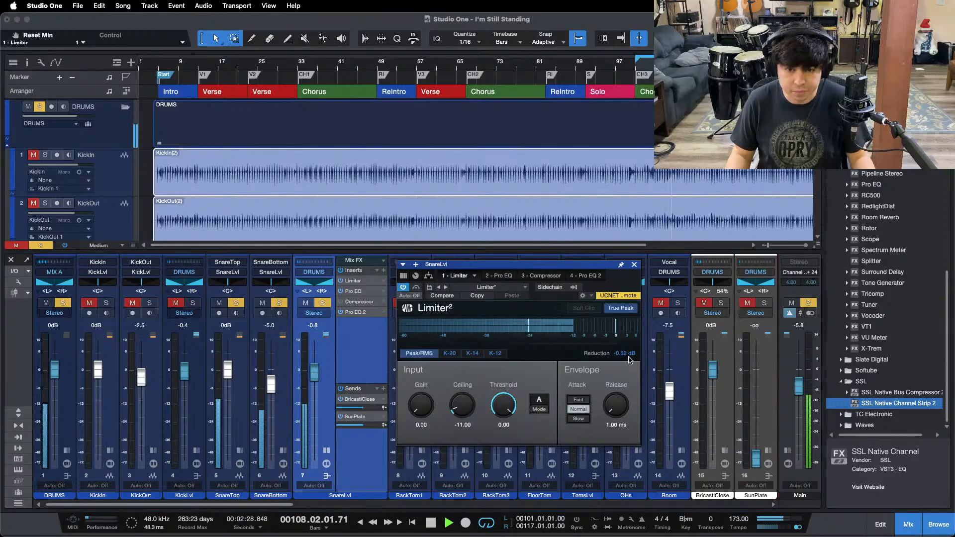
left_click_drag(607, 288, 619, 357)
Step: Select the SnareTop and SnareBottom events in the arrangement, and reopen SnareLvl's Limiter
scroll(590, 213, "down", 3)
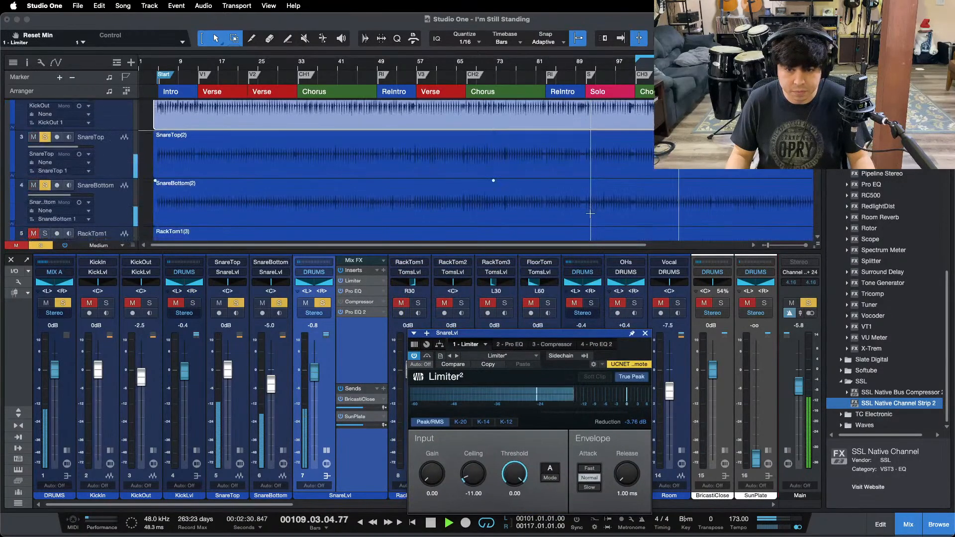
scroll(590, 213, "down", 3)
double_click(512, 62)
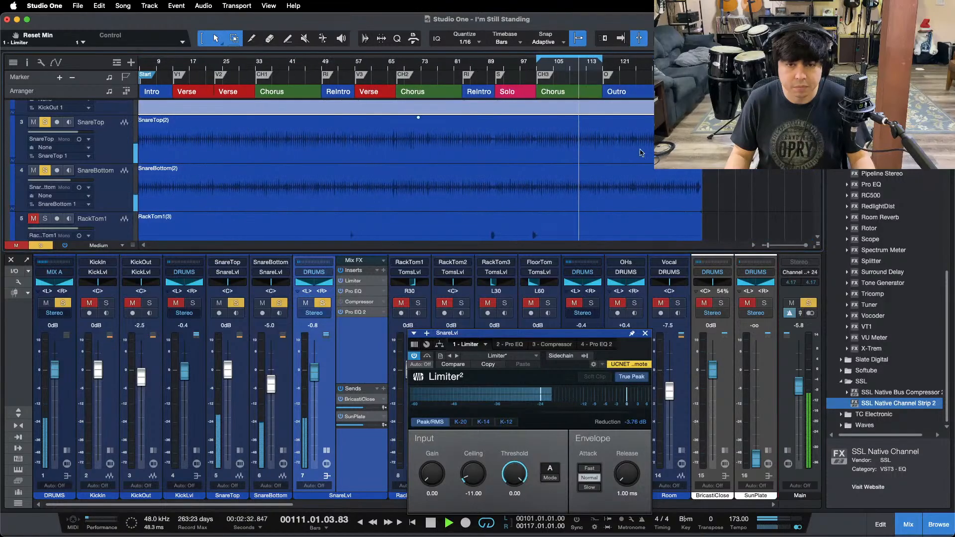
left_click(647, 167)
left_click(646, 166)
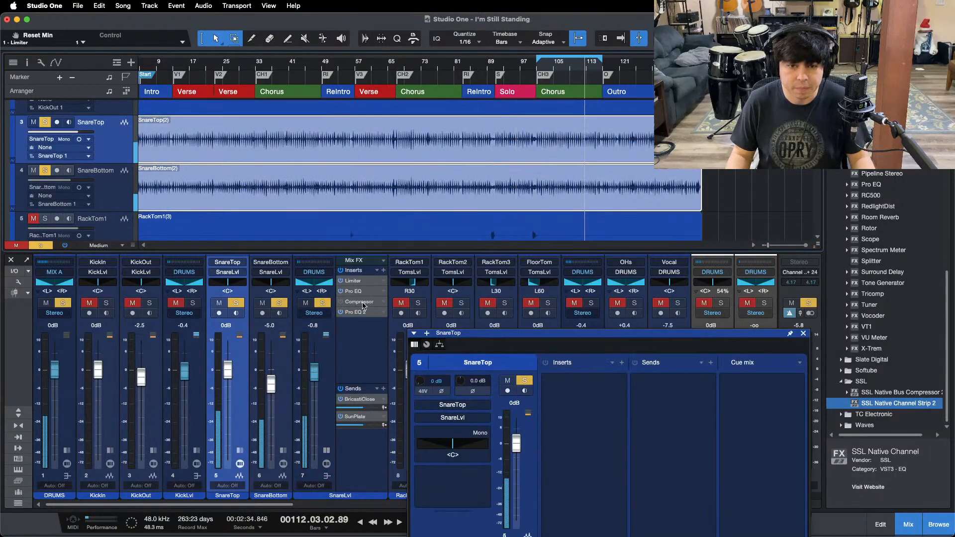
left_click(356, 281)
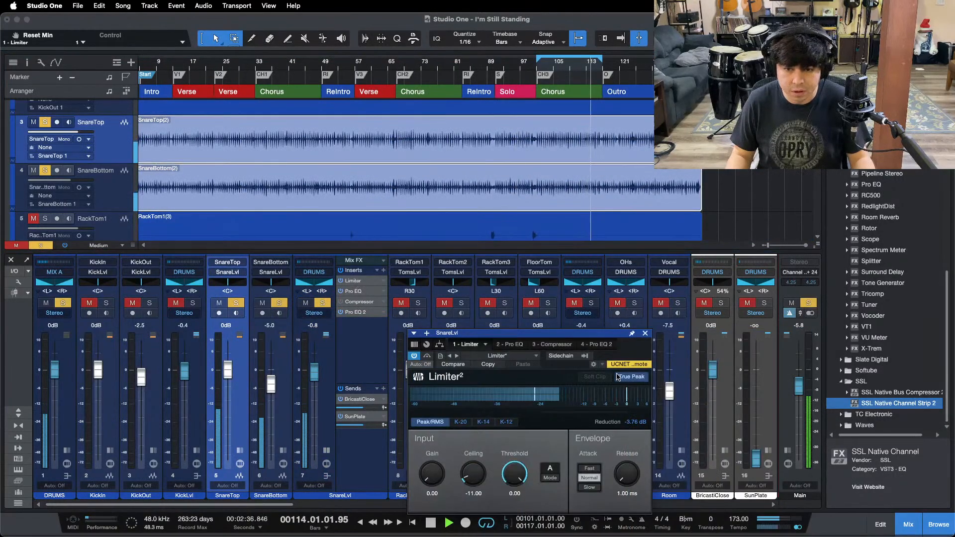
Step: Set the SnareLvl Limiter's ceiling to -10 dB, and duplicate the Limiter directly after it, stopping playback
left_click_drag(621, 350, 632, 295)
left_click(486, 438)
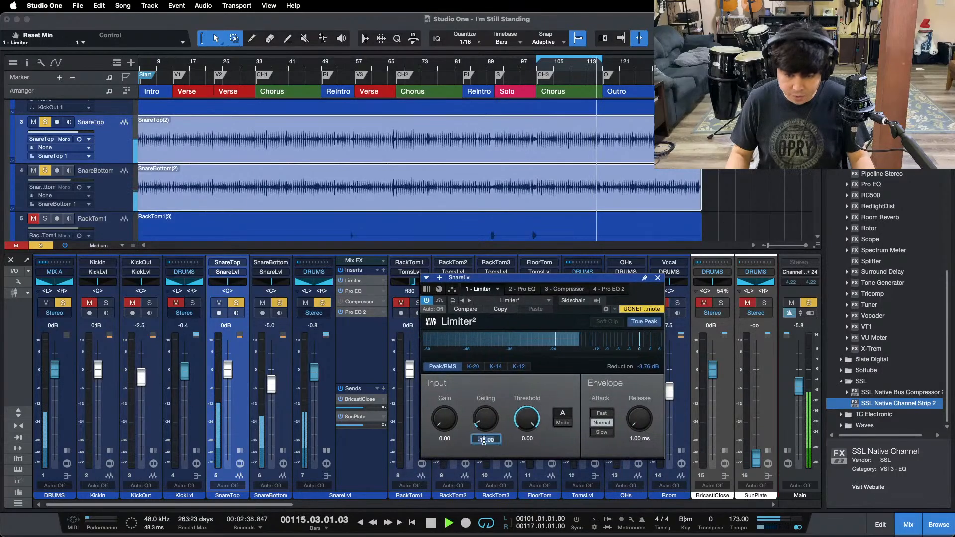
type("-10")
key("Return")
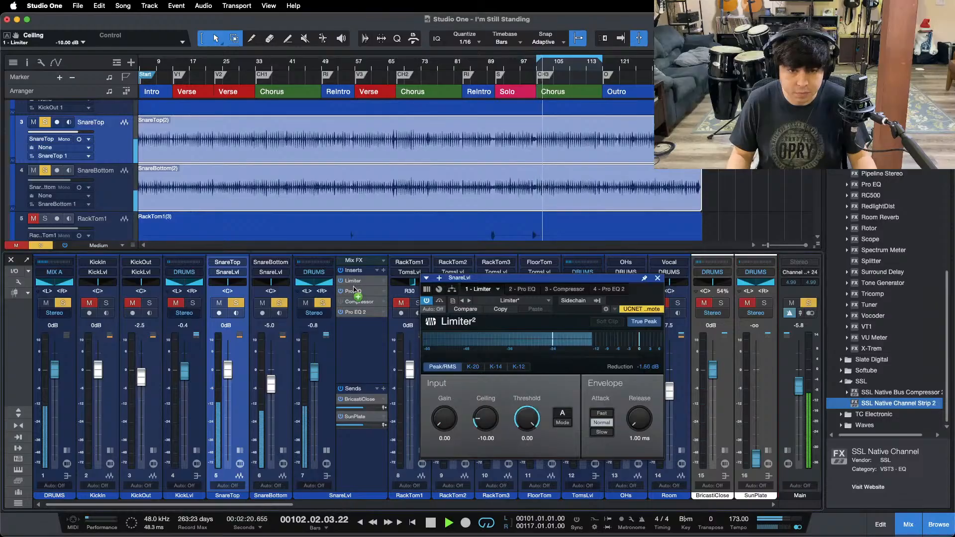
left_click_drag(353, 281, 353, 292)
key("space")
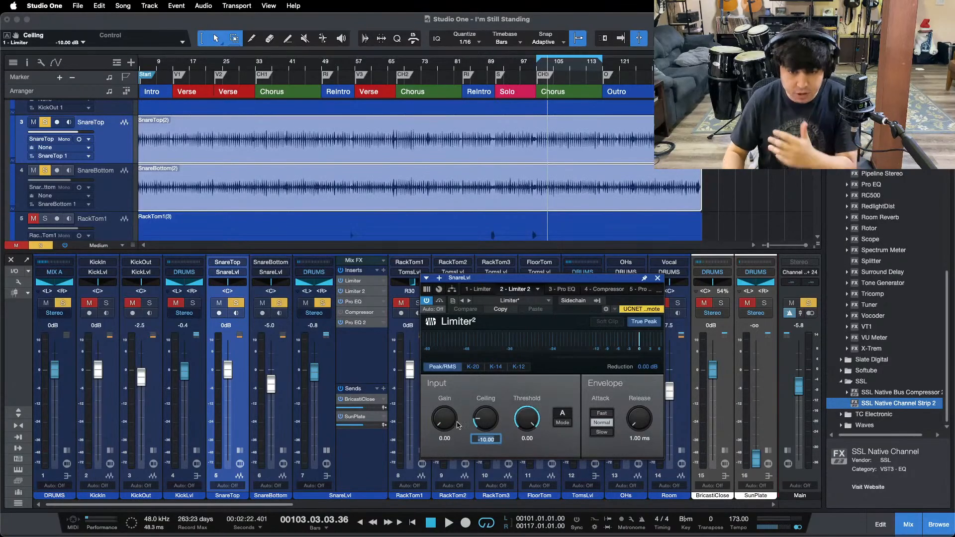
Step: Set the ceiling of SnareLvl's second Limiter to -12 dB, and lower SnareLvl's level to -1.3 dB while playing the chorus
left_click(463, 389)
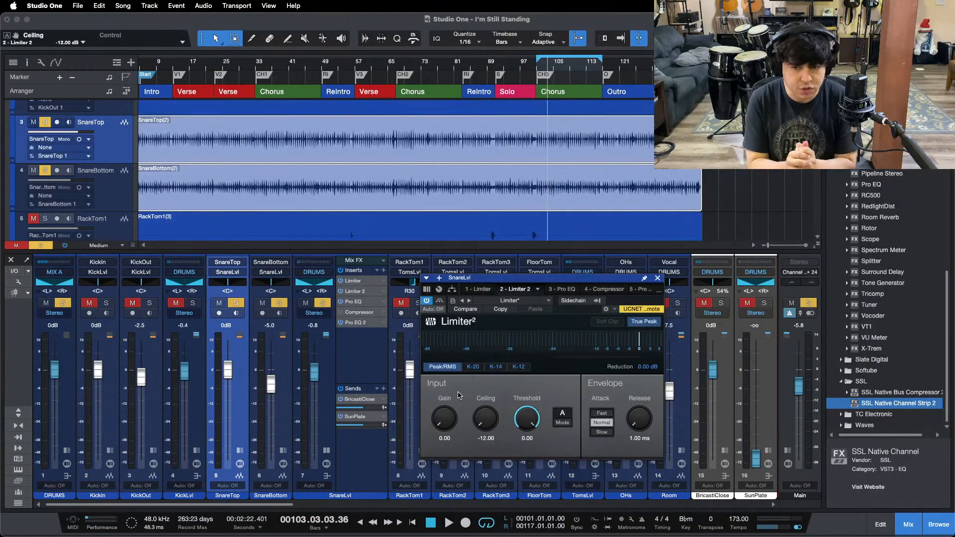
key("space")
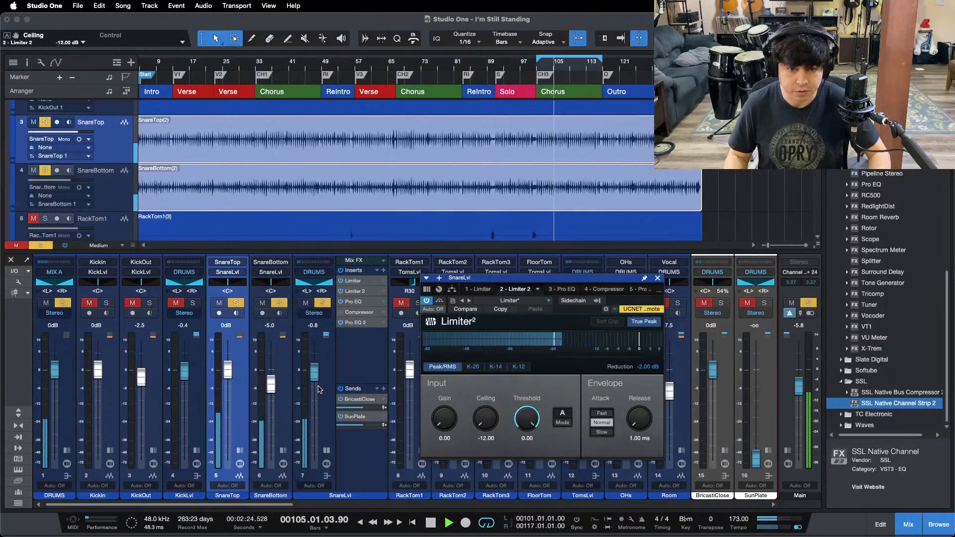
left_click_drag(315, 375, 316, 379)
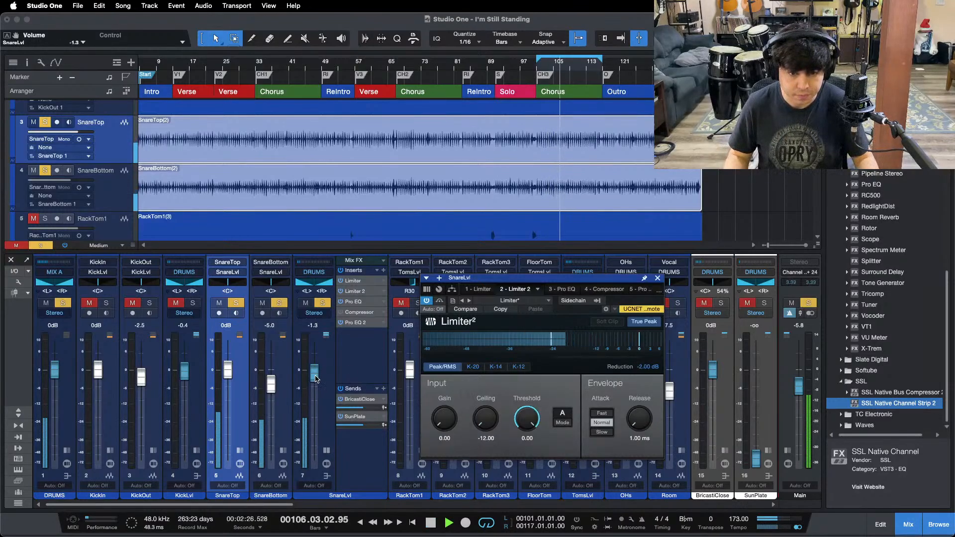
key("space")
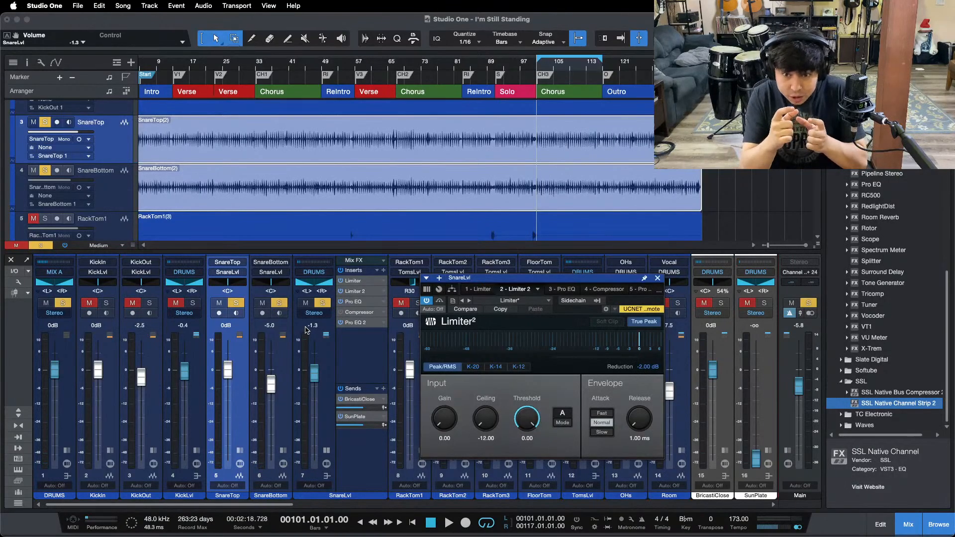
Step: Open SnareLvl's first Pro EQ during playback, enable its low cut at 138 Hz, and switch the spectrum display to FFT Curve
key("space")
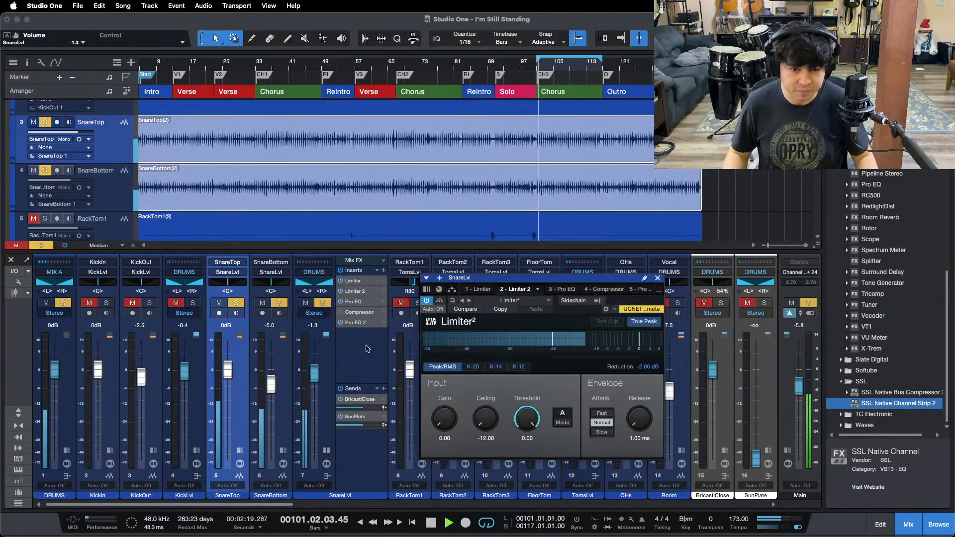
double_click(354, 302)
left_click_drag(498, 277, 372, 190)
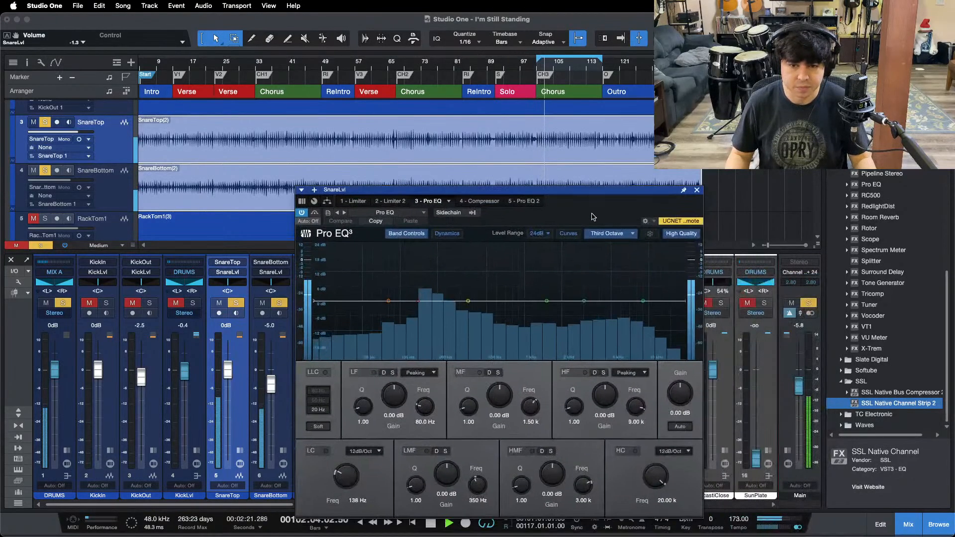
left_click(326, 451)
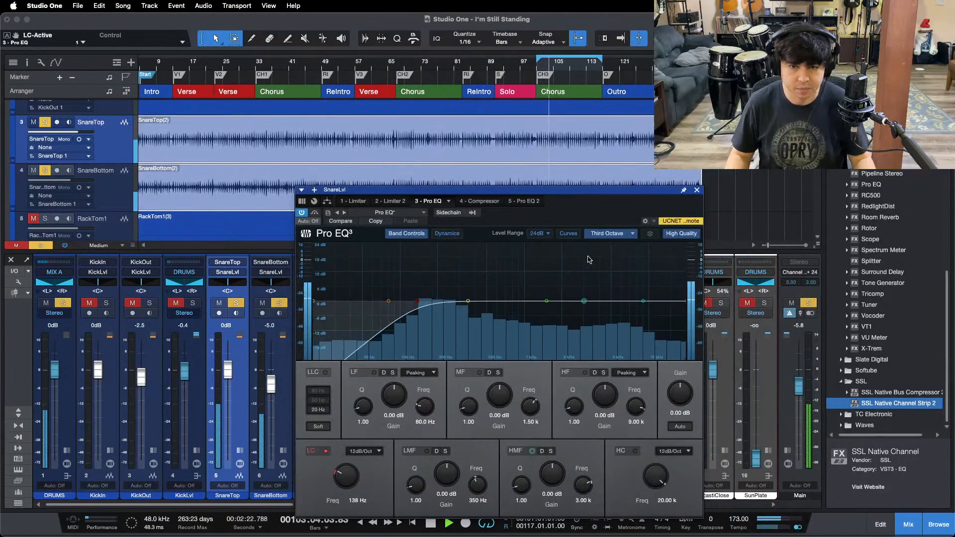
left_click(608, 234)
left_click(601, 279)
Step: Cut the LMF band by 12 dB at 367 Hz with a Q of 24, and compare the sound with the band off and on
left_click_drag(468, 301, 472, 211)
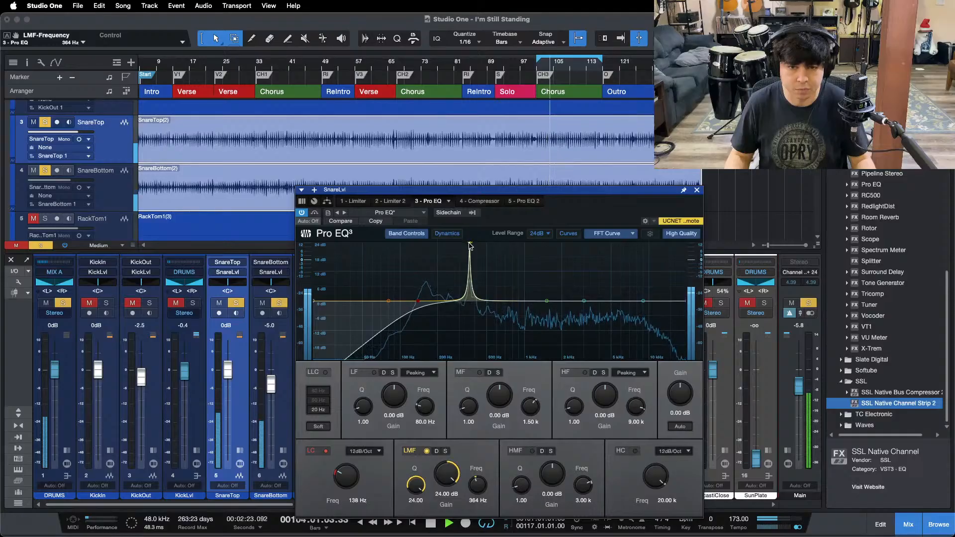
left_click_drag(470, 245, 442, 524)
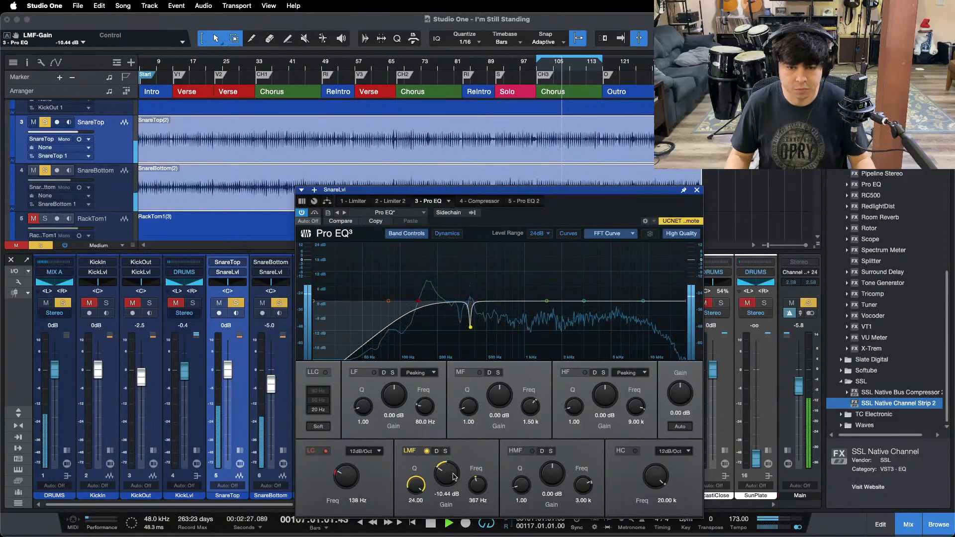
scroll(453, 476, "down", 4)
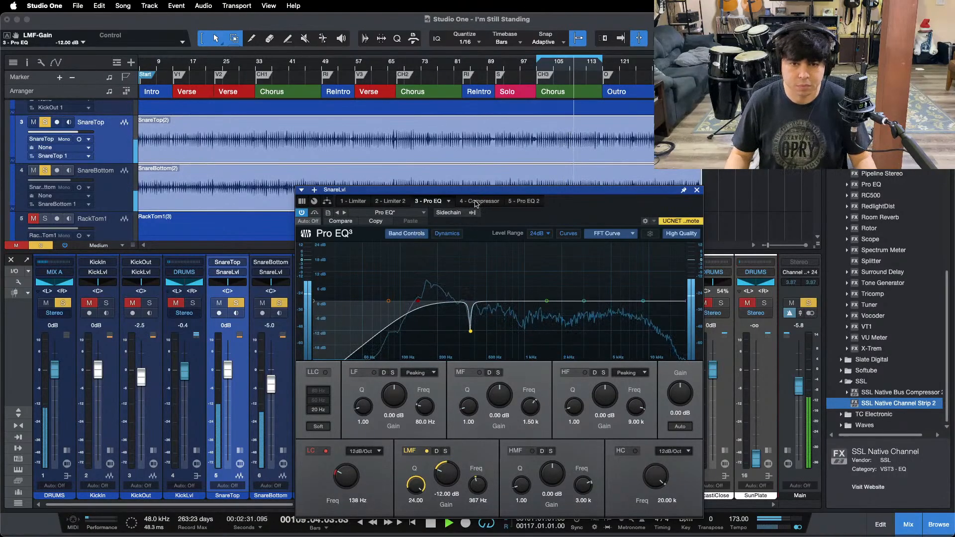
left_click(405, 451)
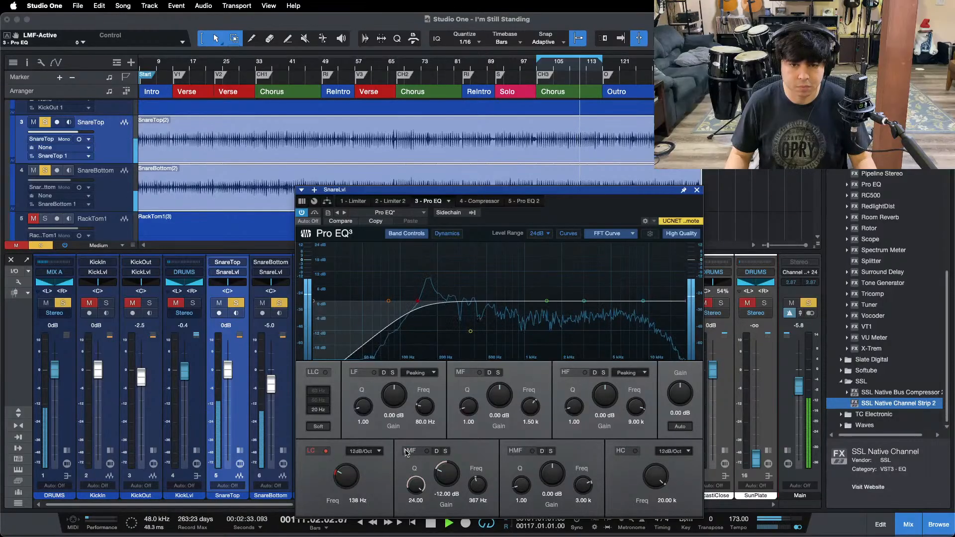
left_click(405, 452)
Step: Open SnareLvl's Compressor, reset its gain reduction reading, and shorten the release to about 61 ms
left_click(493, 202)
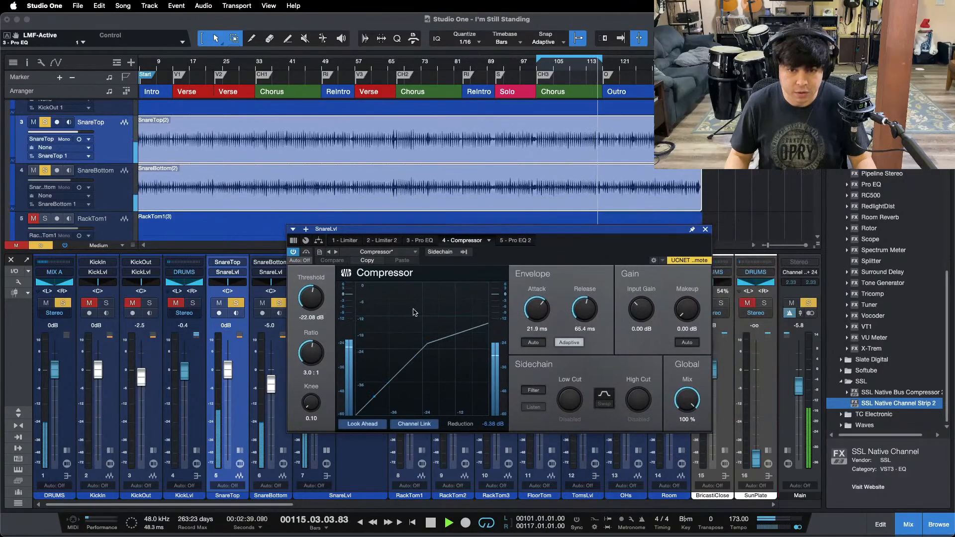
left_click(500, 427)
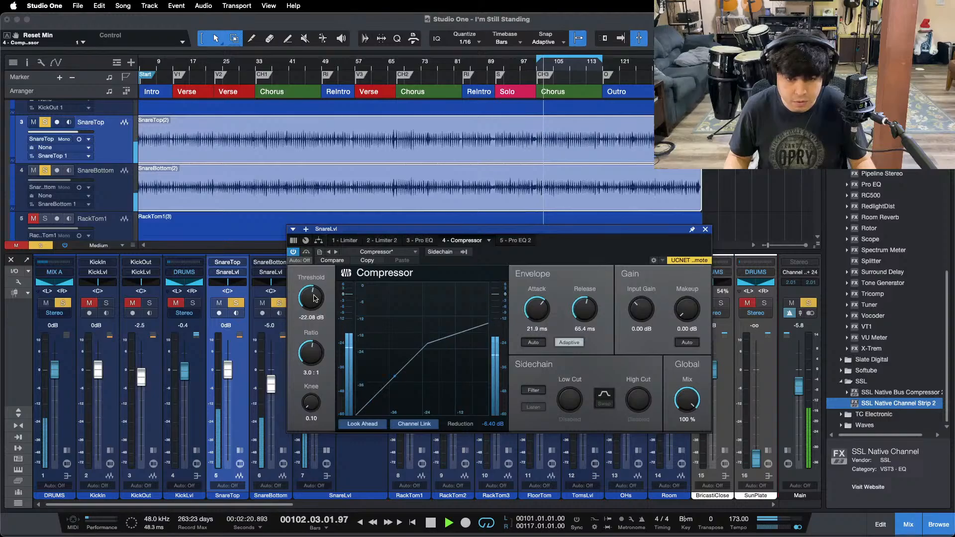
left_click_drag(584, 307, 584, 311)
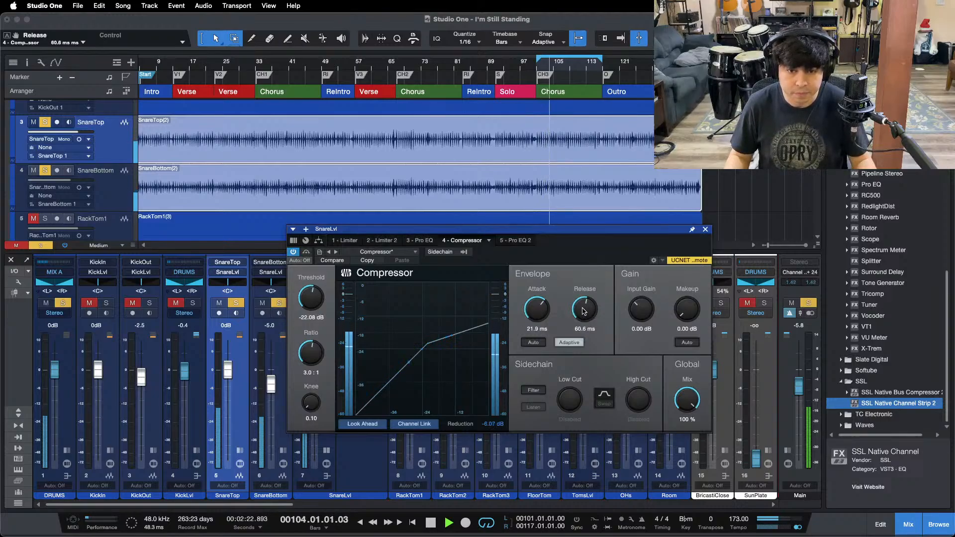
Step: Raise SnareLvl's level to +0.4 dB, and boost the HF band of its first Pro EQ by 6.24 dB at 9 kHz
left_click(417, 240)
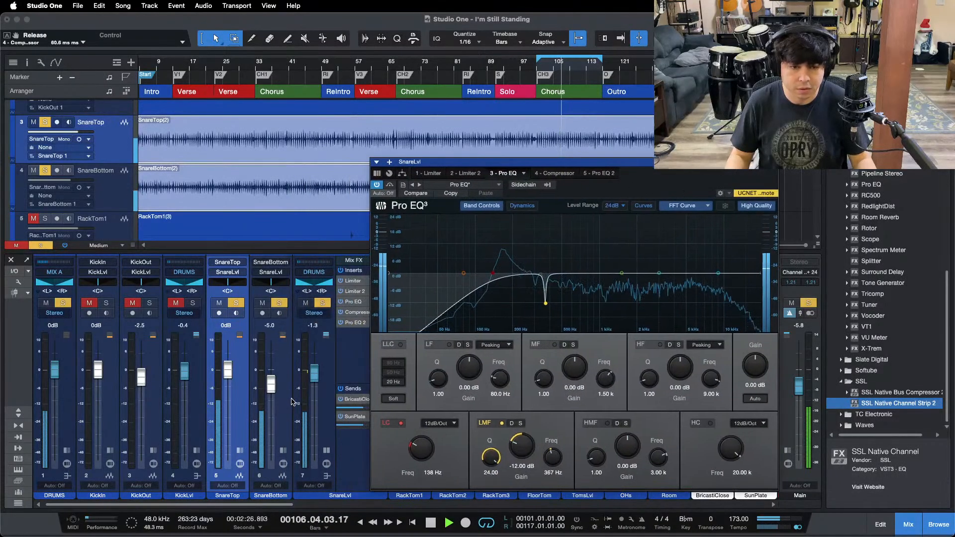
left_click_drag(317, 375, 316, 372)
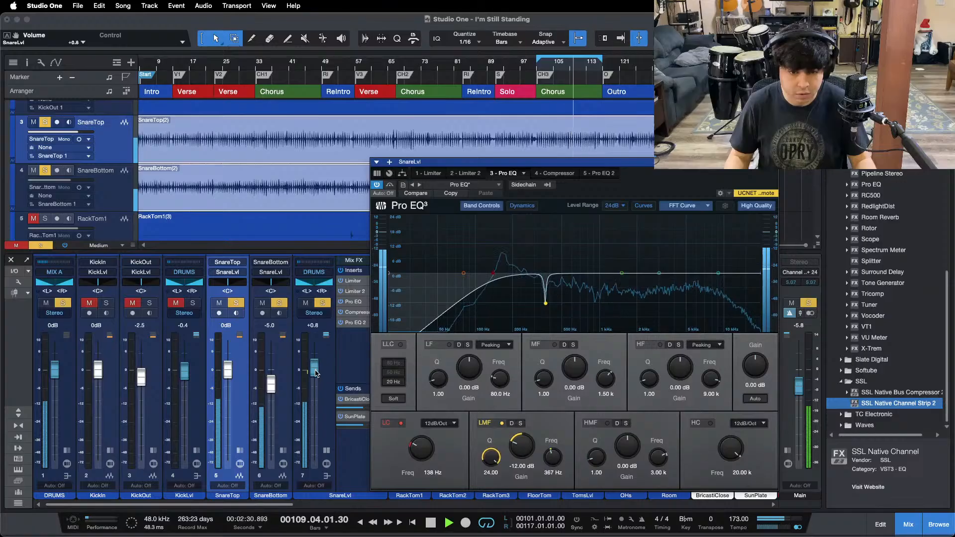
left_click(660, 345)
left_click_drag(678, 376, 678, 372)
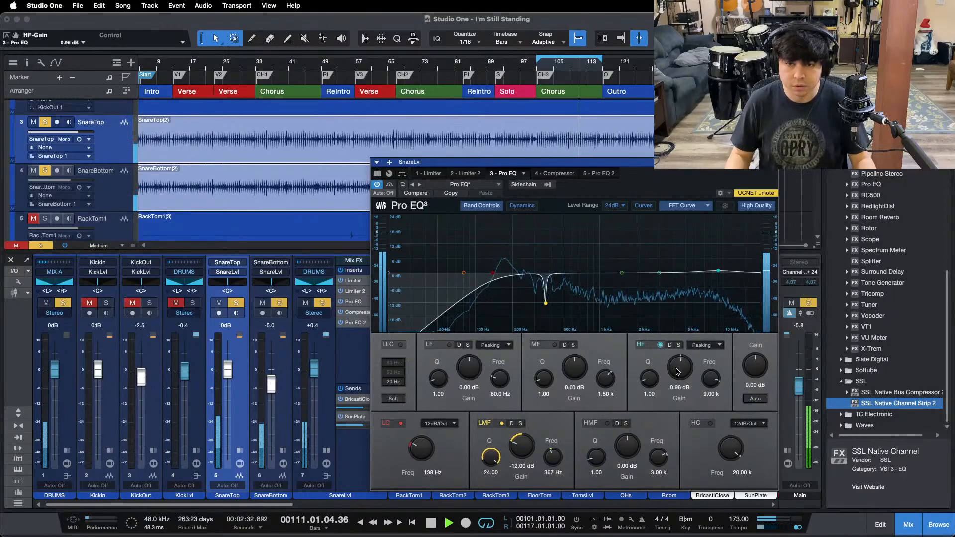
scroll(677, 372, "up", 4)
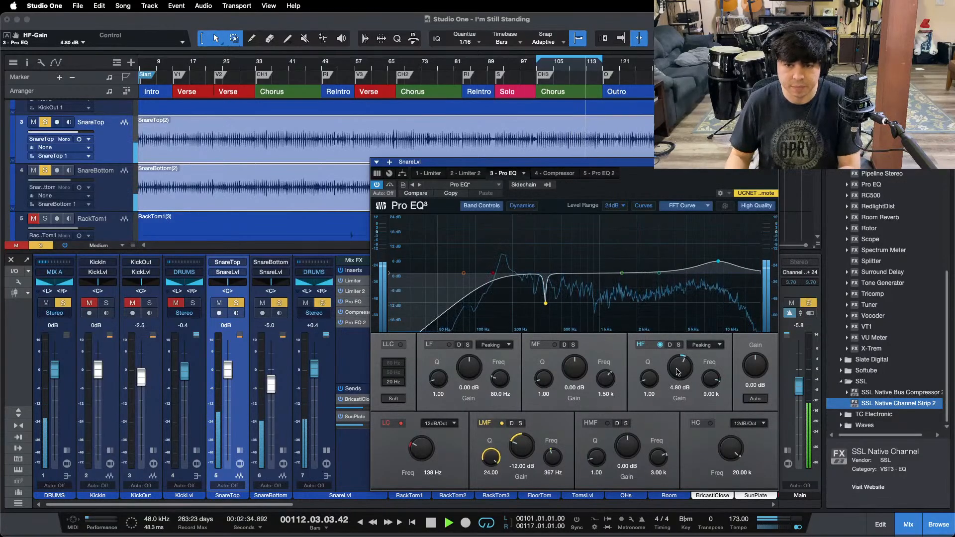
scroll(677, 372, "up", 1)
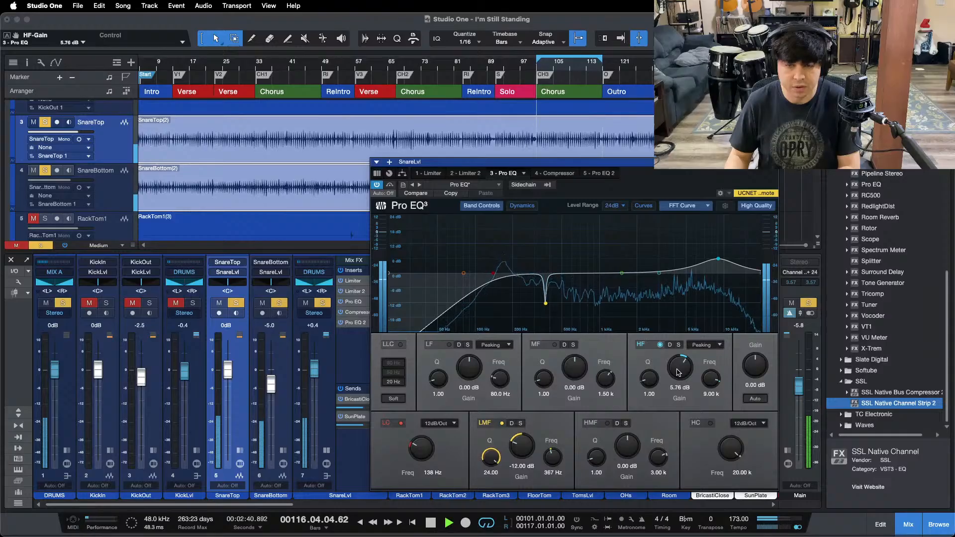
scroll(680, 371, "up", 1)
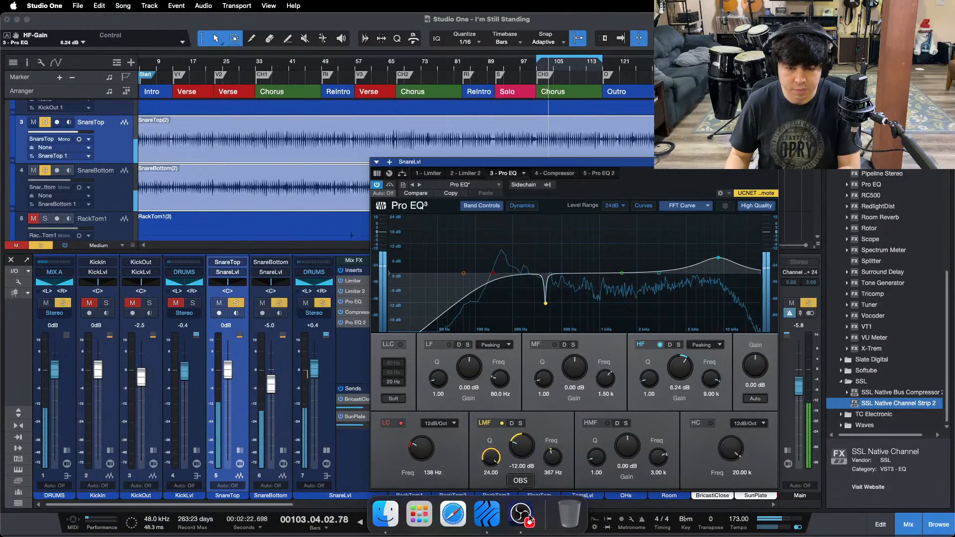
left_click(529, 519)
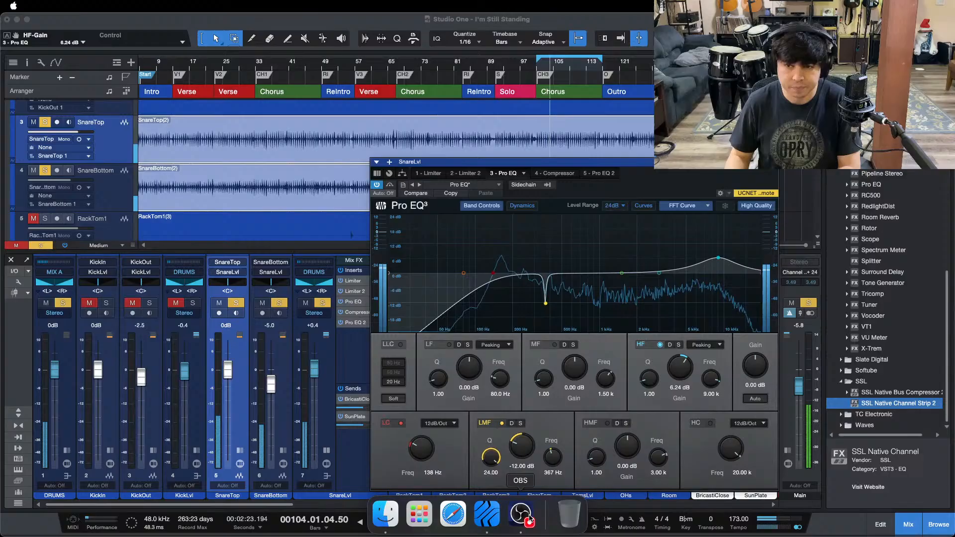
left_click(361, 485)
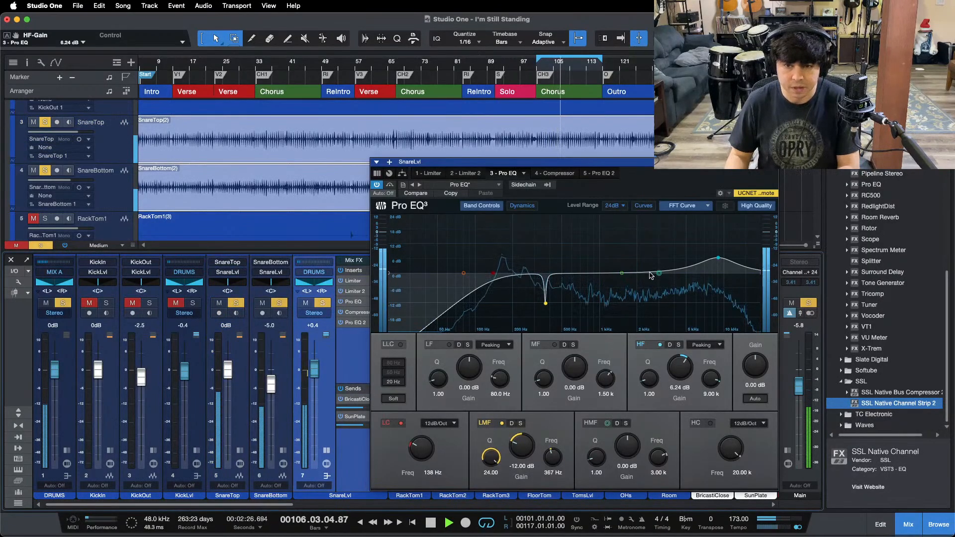
Step: Boost the HMF band of SnareLvl's first Pro EQ by 9.12 dB at 1.82 kHz with a Q of 0.70
left_click_drag(650, 275, 631, 272)
scroll(630, 272, "down", 3)
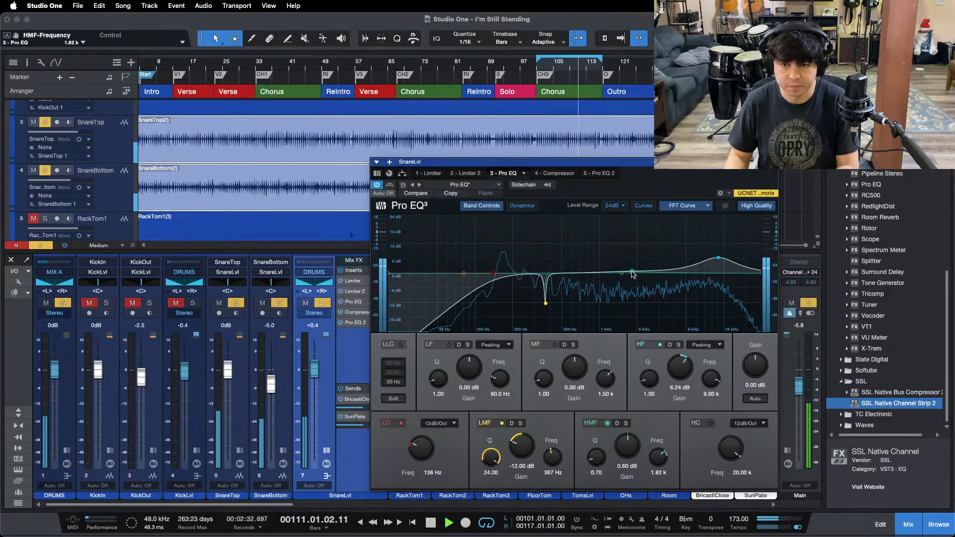
scroll(631, 447, "up", 3)
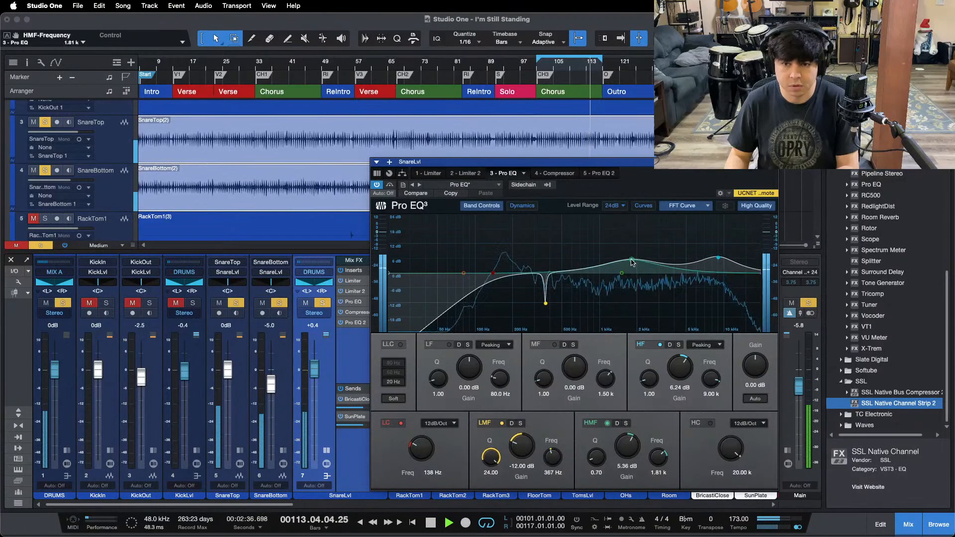
left_click_drag(631, 259, 631, 259)
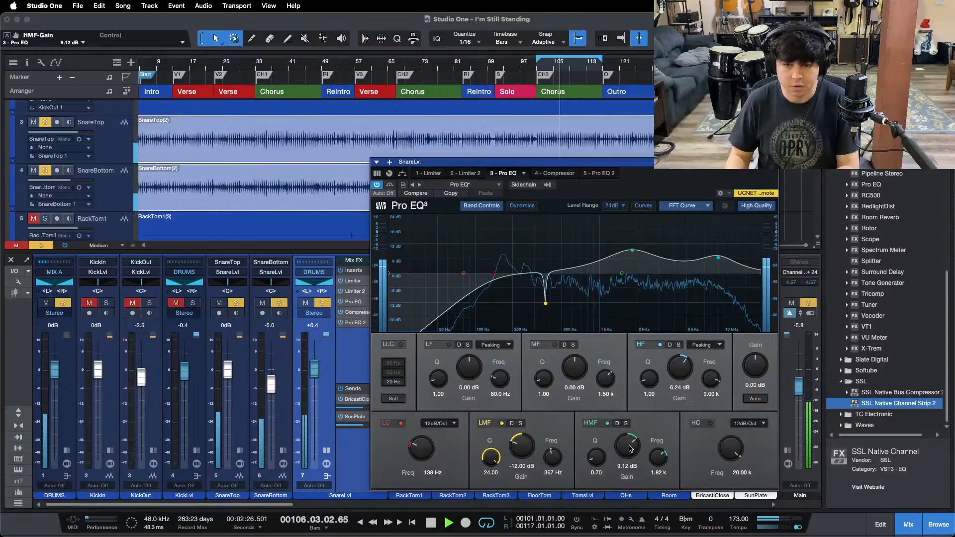
scroll(629, 448, "up", 2)
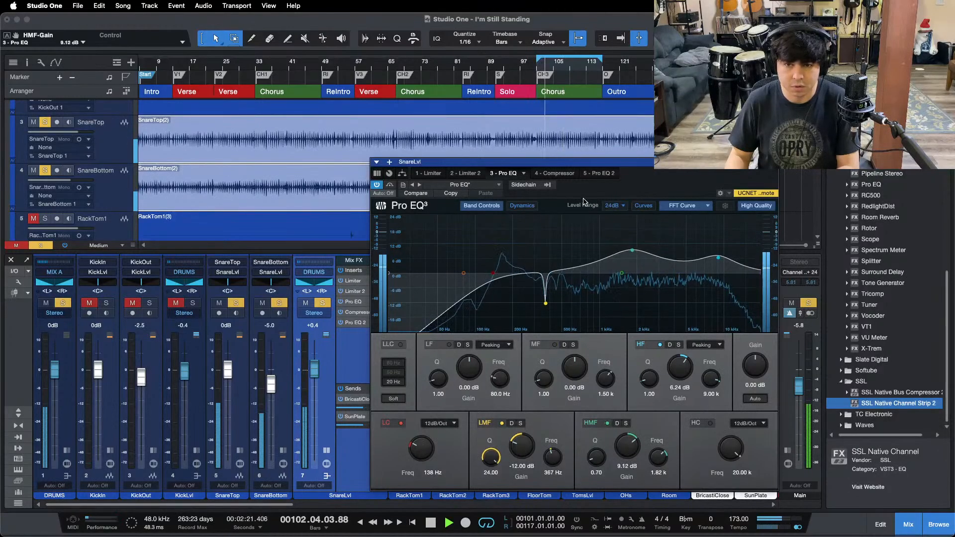
Step: Open SnareLvl's Pro EQ 2, lower SnareLvl to -1.7 dB, and boost the LF band by 2.88 dB at 141 Hz
left_click(592, 175)
left_click_drag(653, 180, 701, 181)
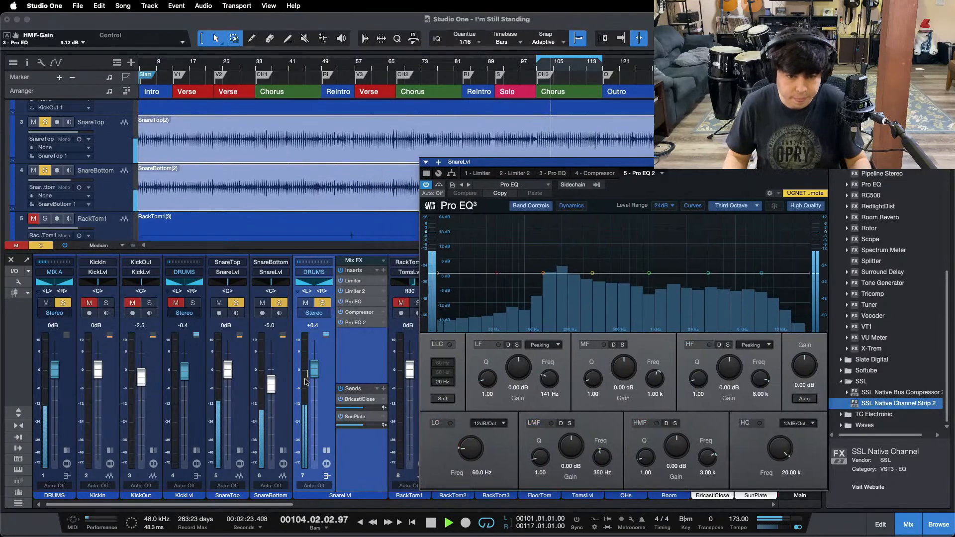
left_click_drag(314, 373, 314, 378)
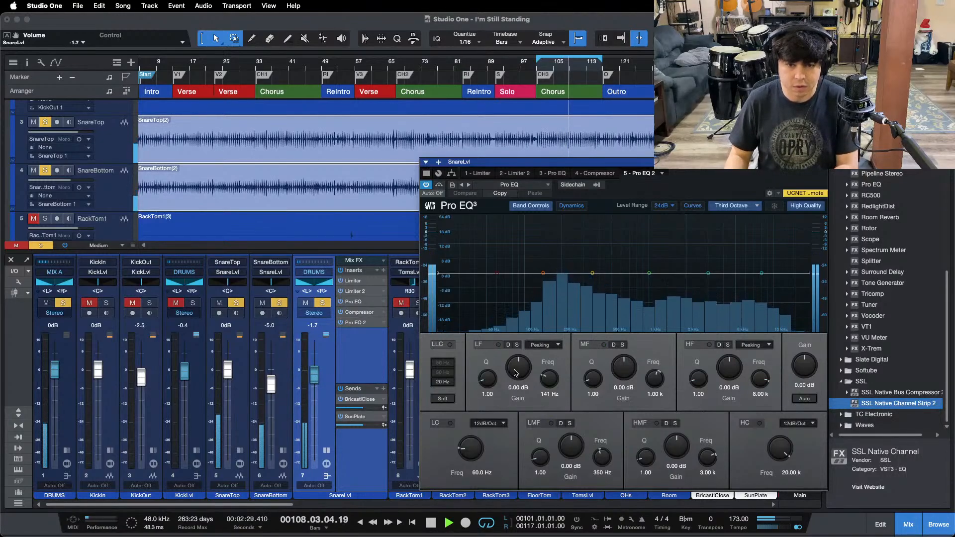
scroll(515, 373, "up", 3)
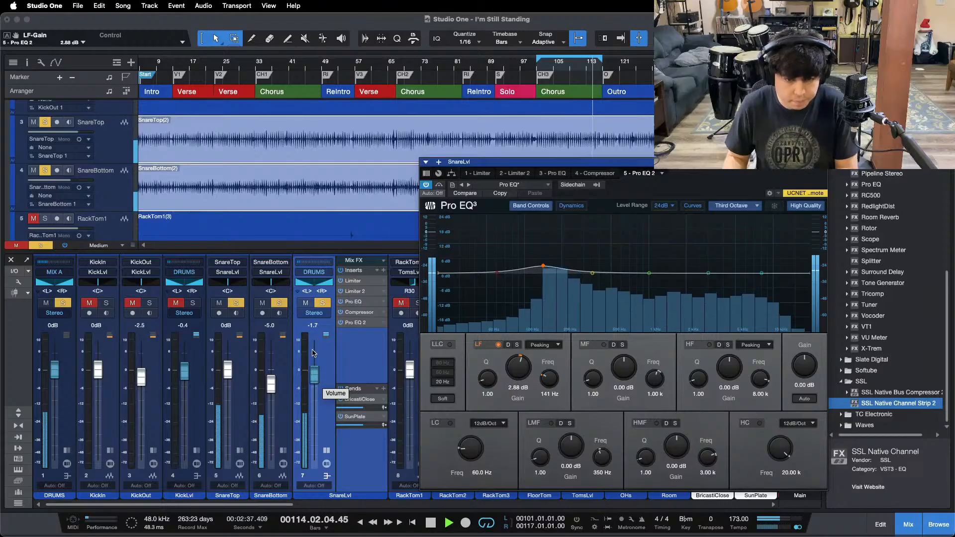
Step: Unmute the kick channels, close SnareLvl's inserts and plug-in window, and balance SnareLvl at -1.7 dB against KickLvl at -0.8 dB
left_click(177, 303)
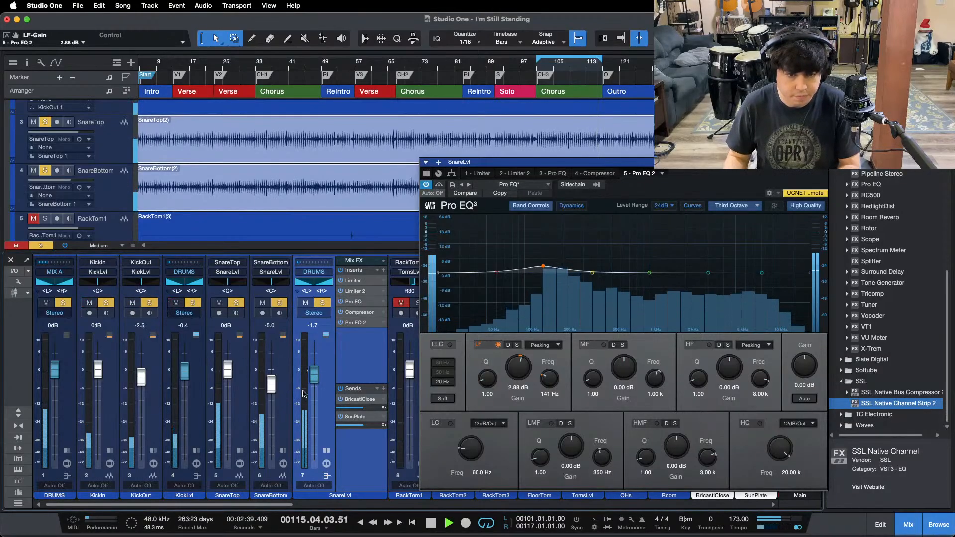
left_click_drag(314, 376, 315, 379)
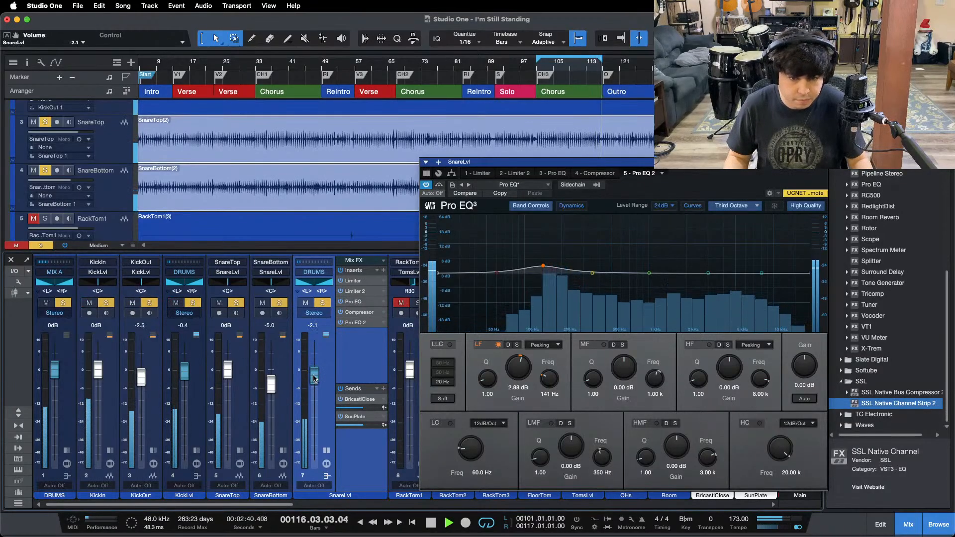
left_click(327, 451)
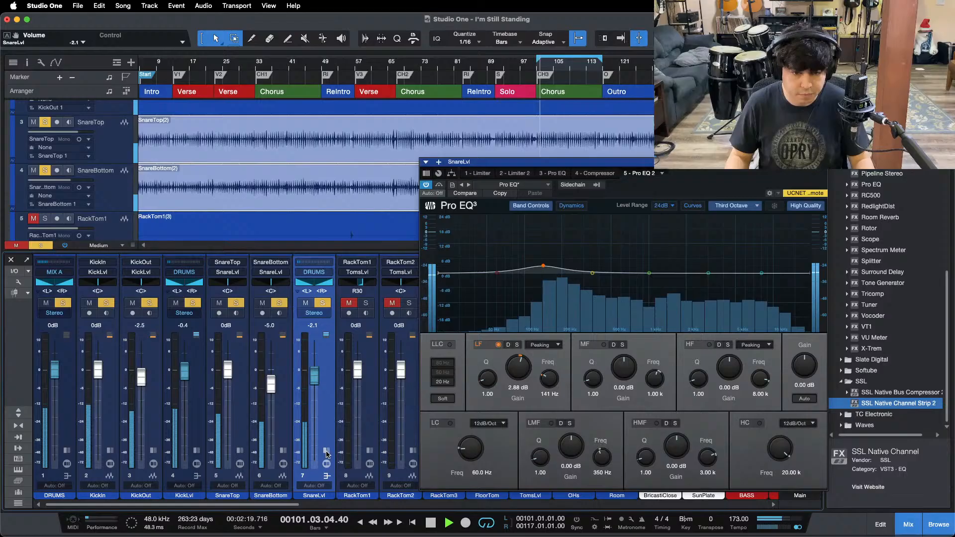
left_click(824, 169)
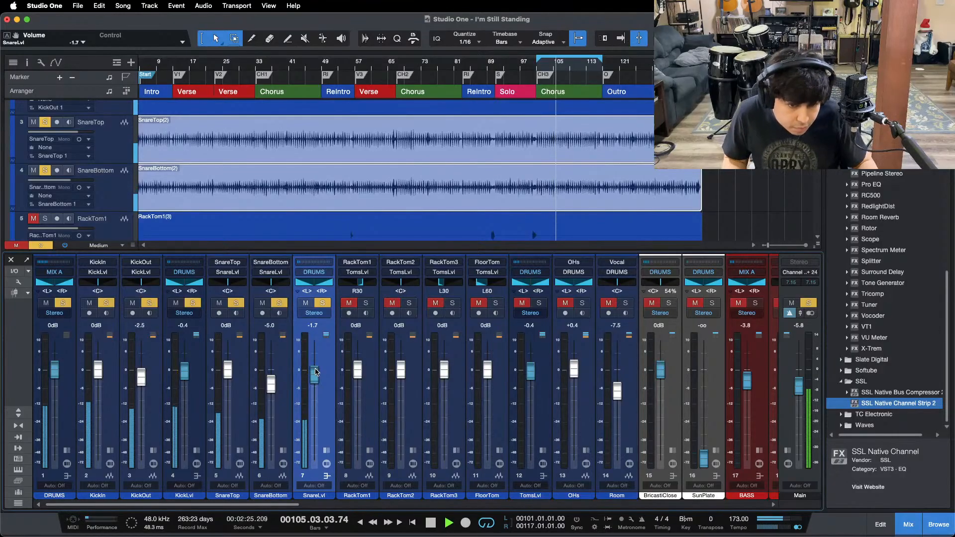
left_click_drag(184, 373, 183, 376)
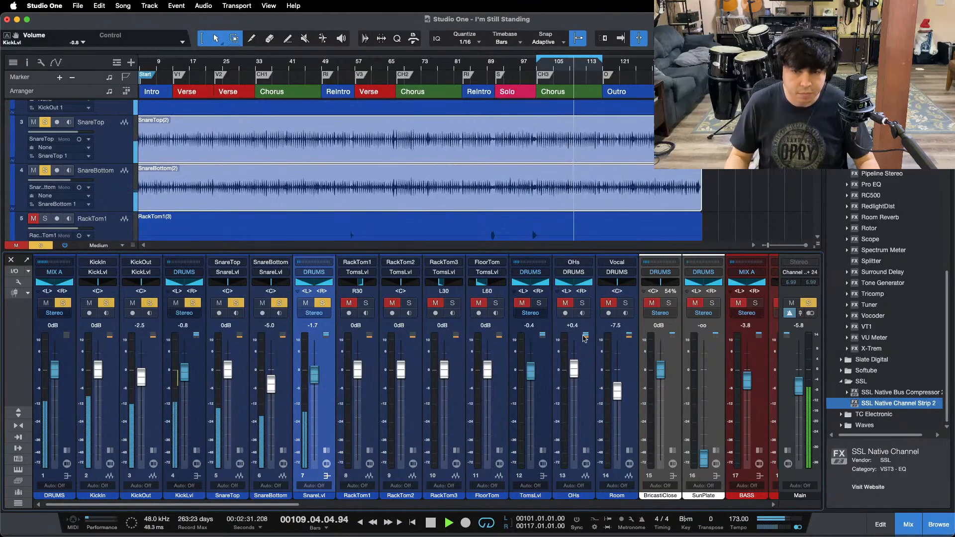
Step: Solo OHs during playback and open its Pro EQ insert
left_click(582, 303, "alt")
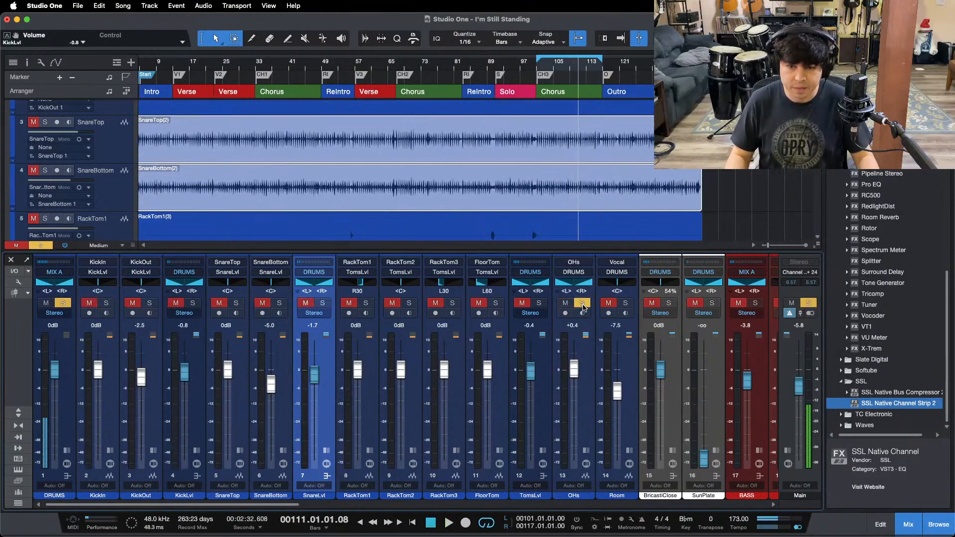
left_click(582, 304)
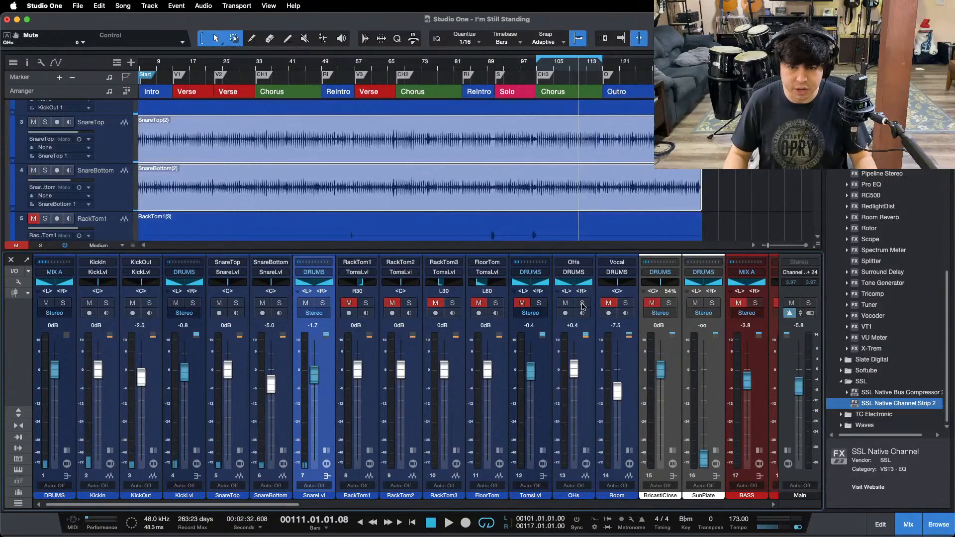
left_click(582, 303)
key("space")
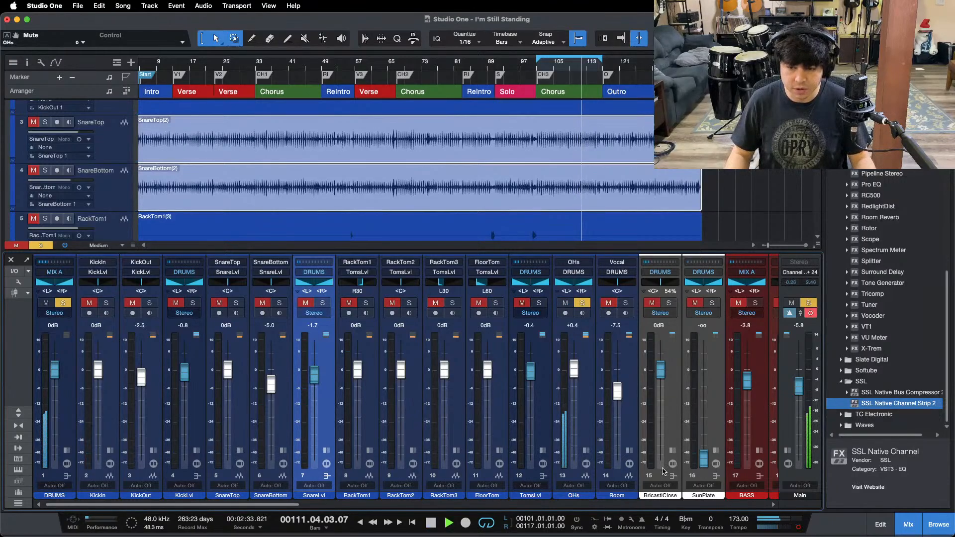
left_click(586, 450)
left_click(616, 285)
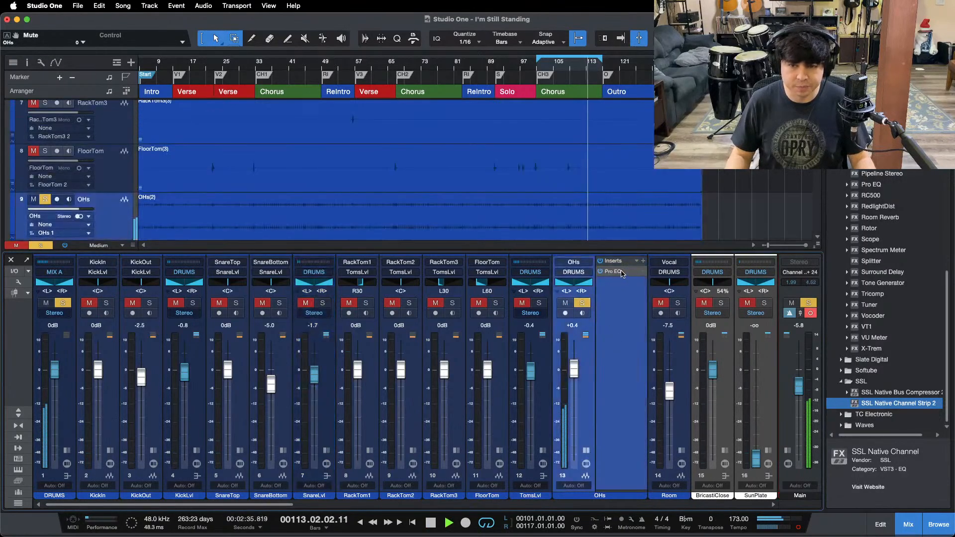
left_click(615, 271)
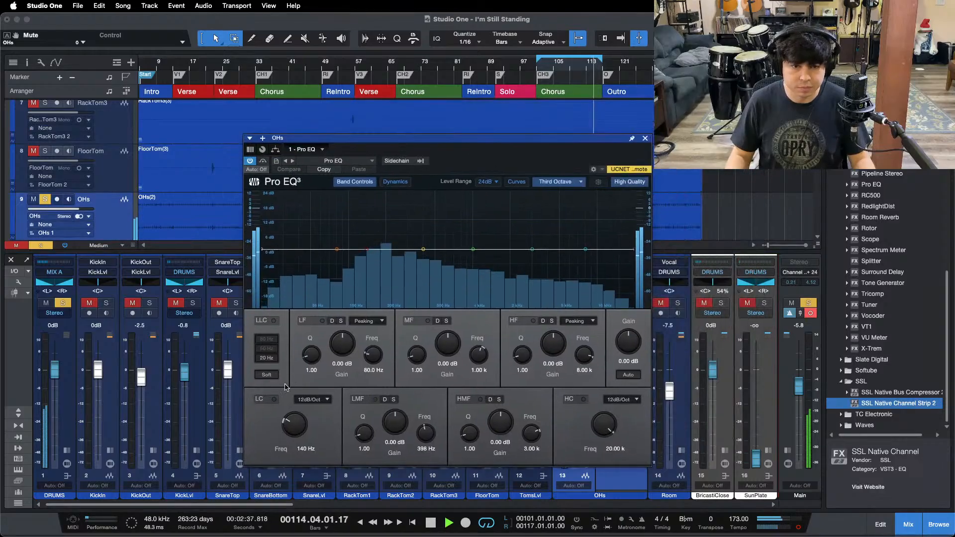
Step: Enable OHs' low cut at 182 Hz and cut its LMF band by 11.52 dB at 398 Hz
left_click(273, 400)
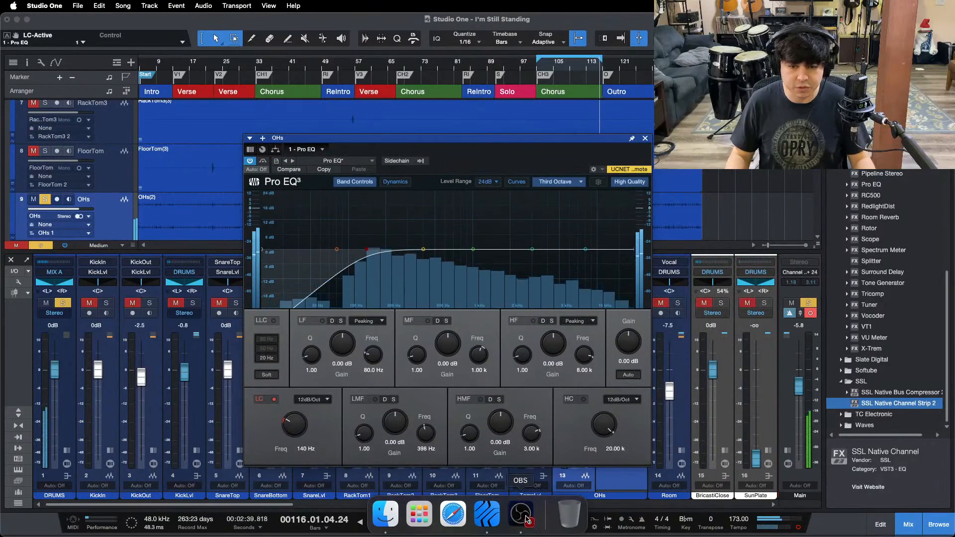
left_click(905, 494)
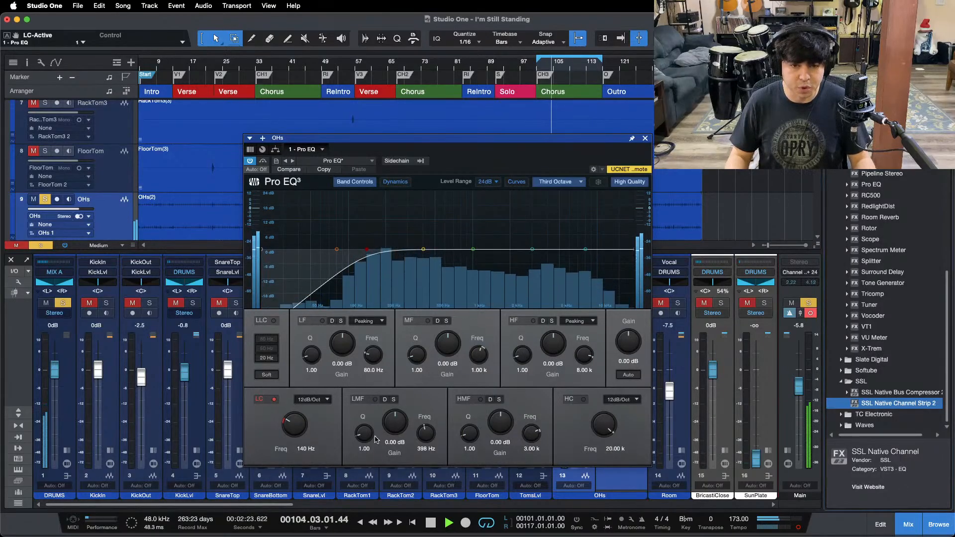
scroll(296, 428, "up", 3)
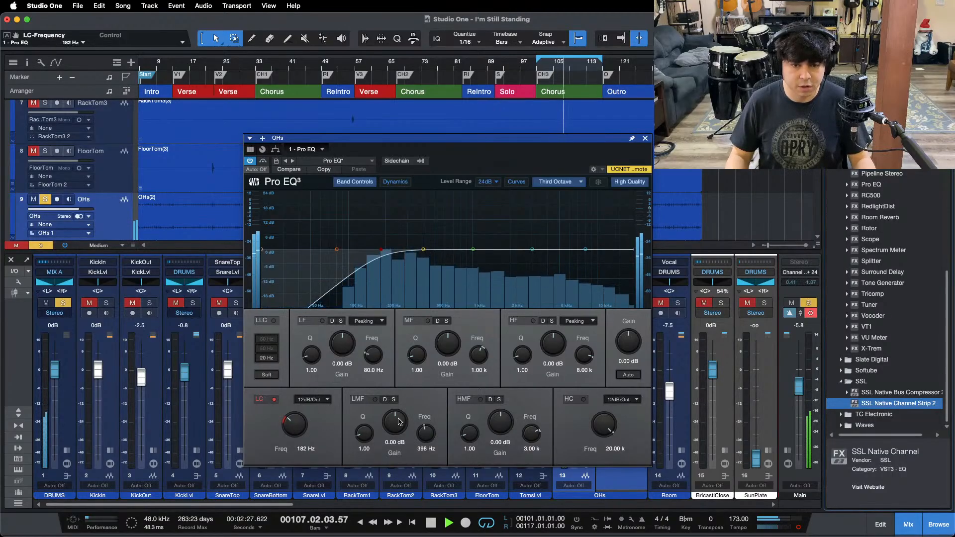
scroll(398, 422, "down", 3)
scroll(393, 425, "down", 5)
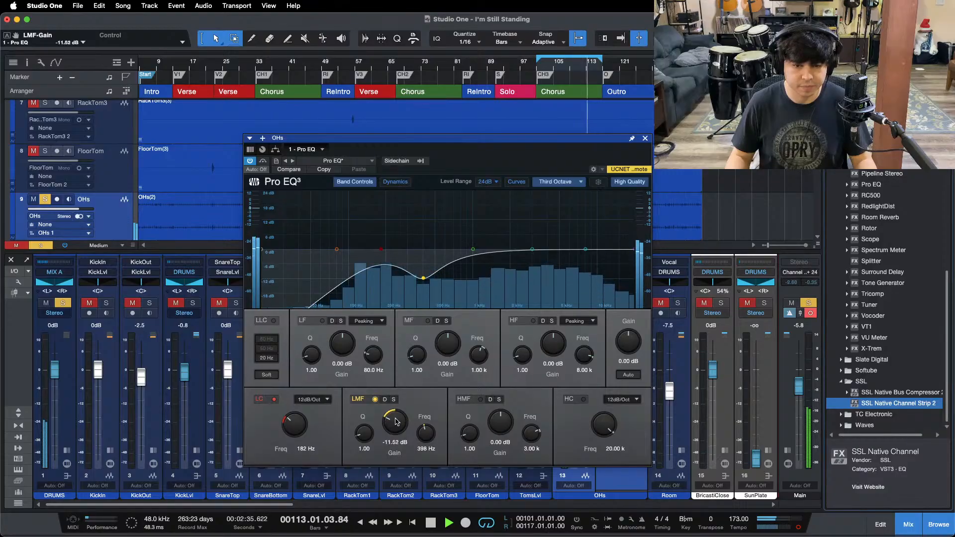
Step: Close OHs' Pro EQ and inserts, and set OHs to -0.4 dB with the kick and snare playing
left_click(645, 139)
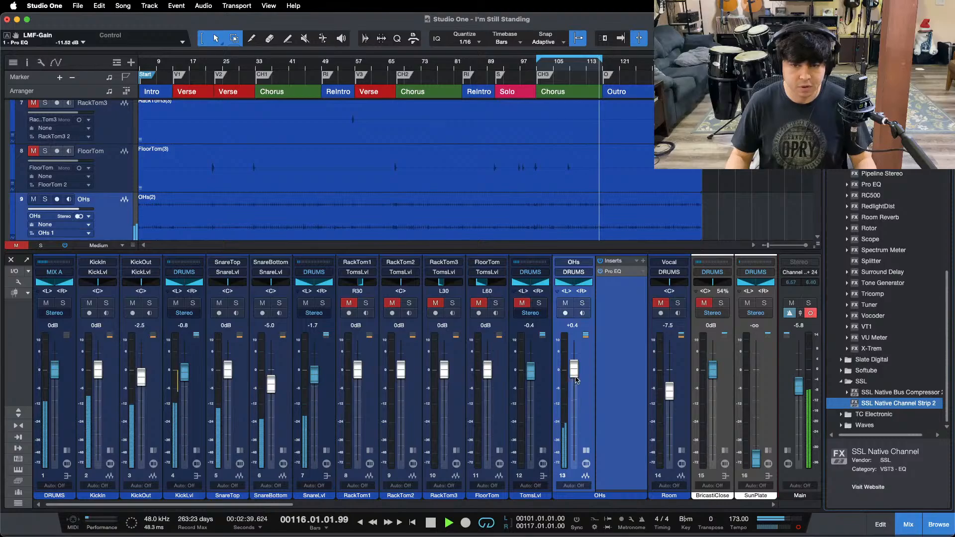
left_click_drag(574, 377, 575, 377)
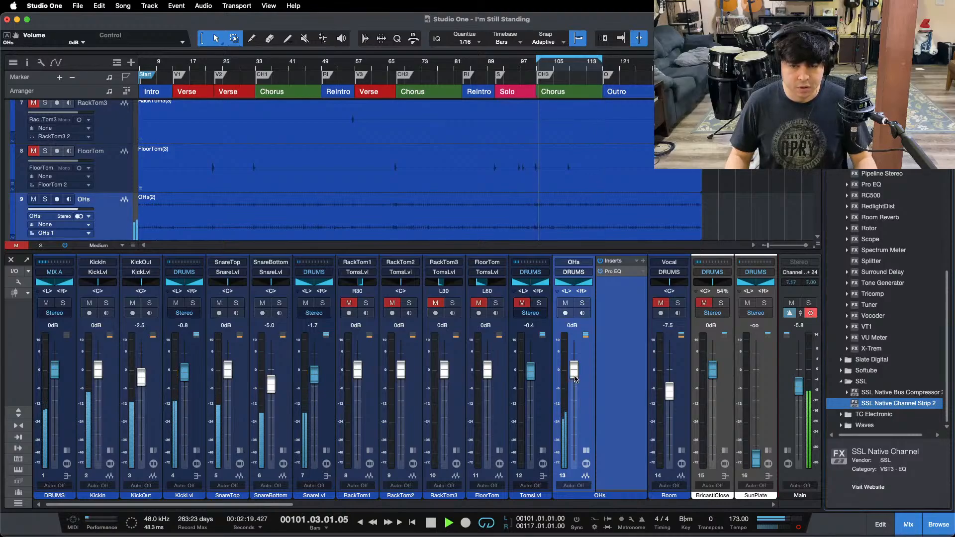
scroll(575, 378, "up", 1)
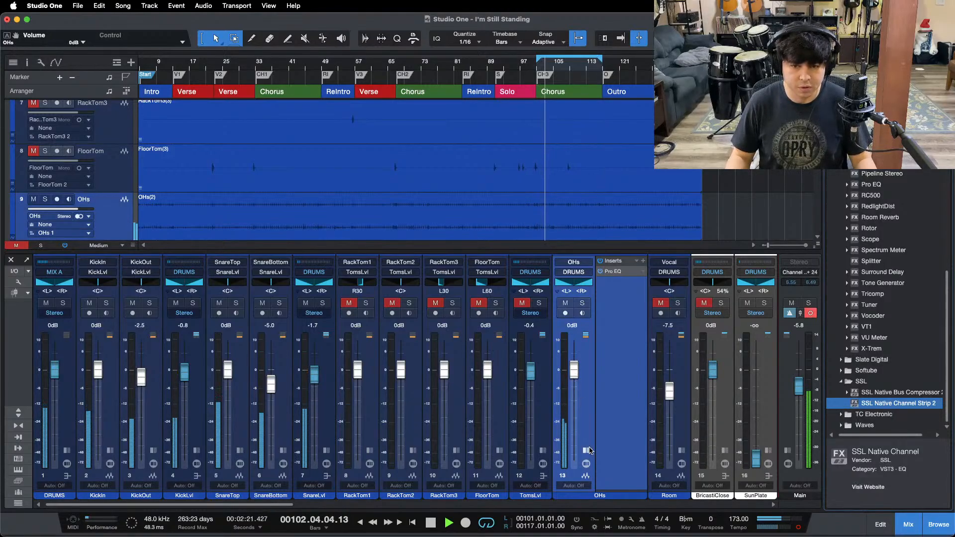
double_click(562, 327)
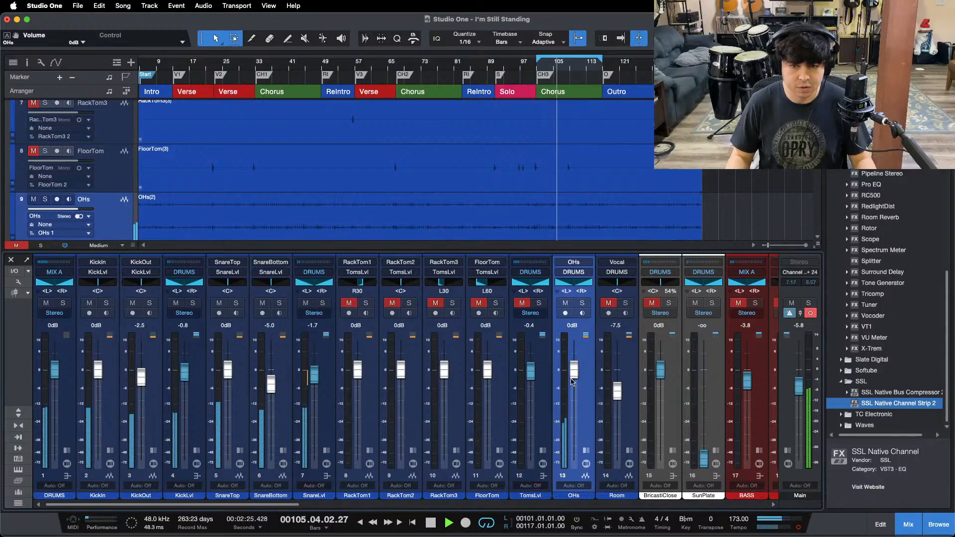
Step: Unmute and solo TomsLvl, zoom in on the tom fill before the CH3 chorus, and play from bar 100
left_click(522, 303)
left_click(538, 303)
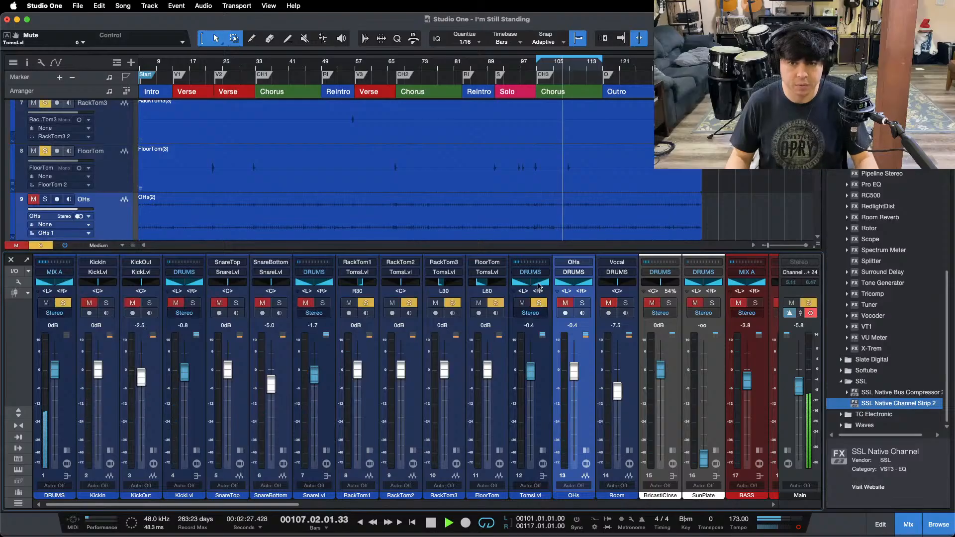
key("F3")
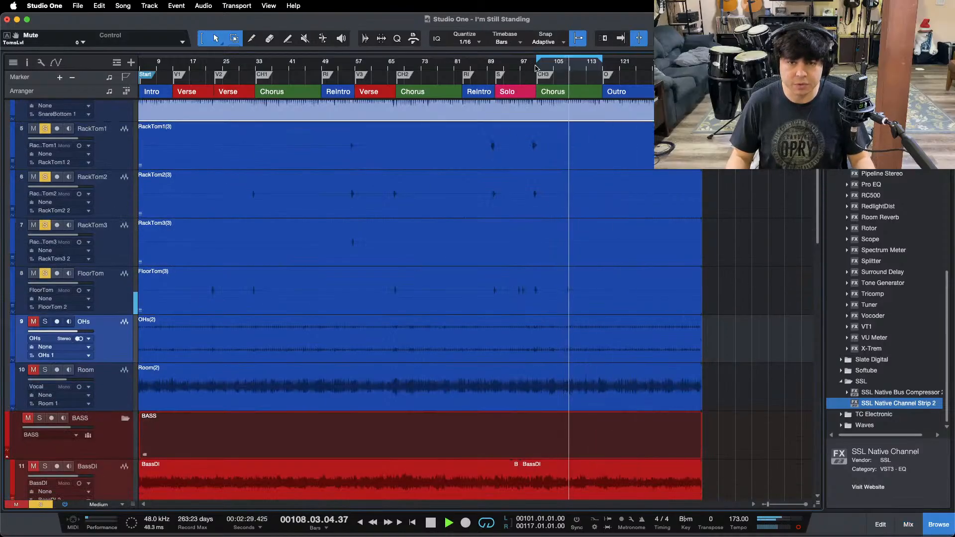
left_click_drag(533, 67, 454, 110)
left_click(408, 73)
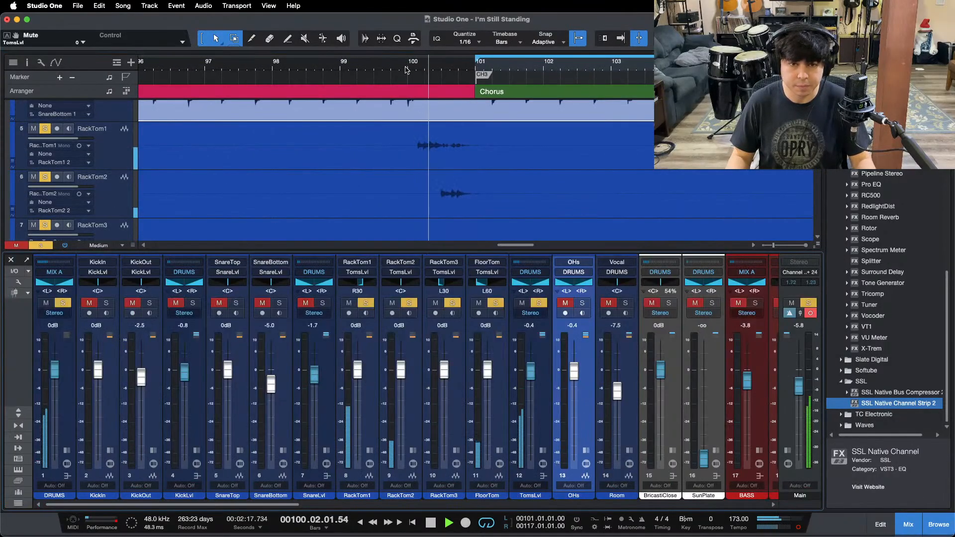
key("F3")
Step: Open TomsLvl's Pro EQ and enable its low cut at 69.3 Hz while replaying the tom fill
left_click(543, 451)
double_click(570, 282)
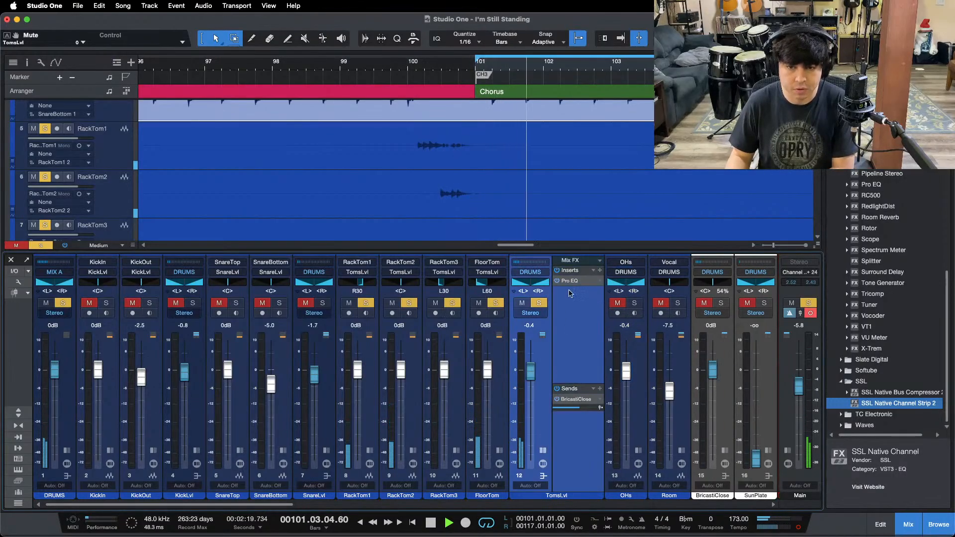
key("space")
key("space")
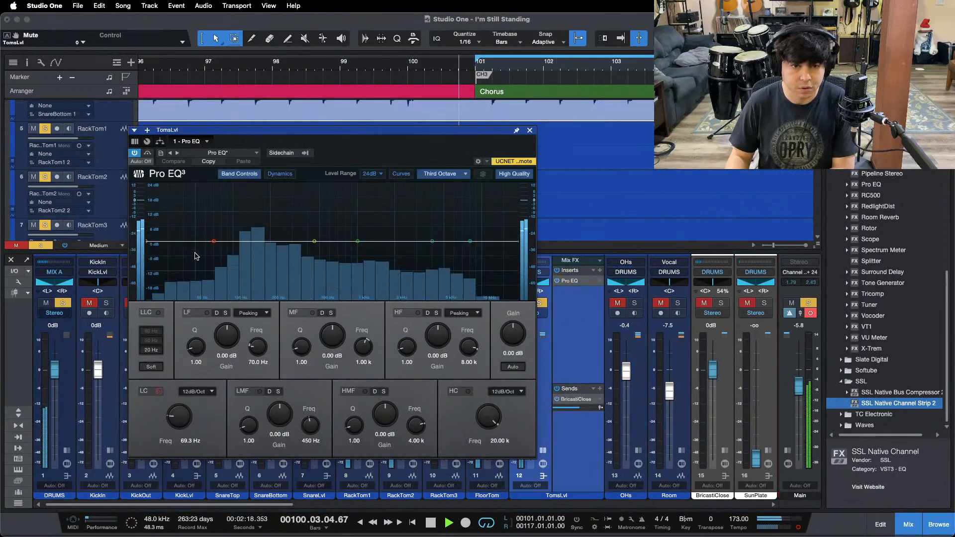
left_click(156, 393)
key("space")
key("space")
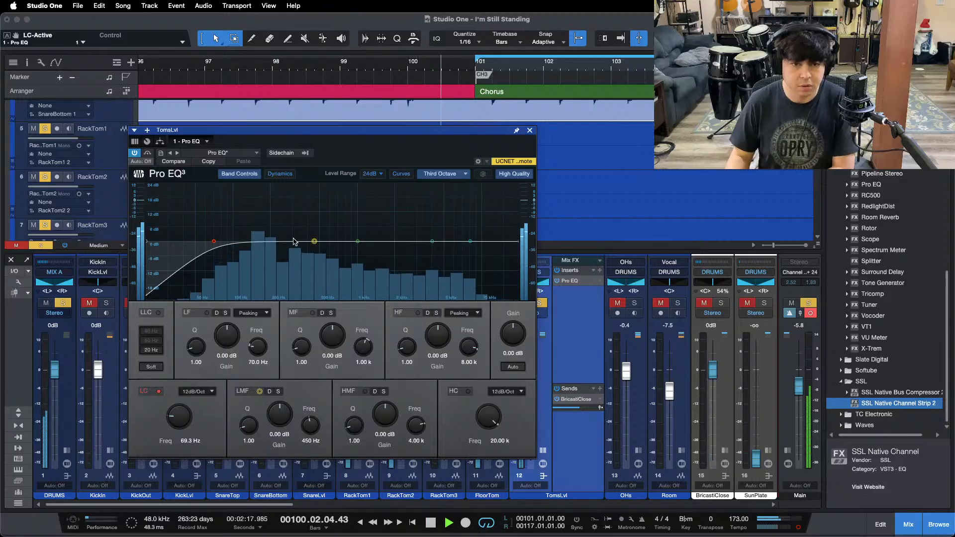
Step: Cut the LMF band of TomsLvl's Pro EQ by 14.88 dB at 450 Hz while replaying the fill
left_click_drag(272, 410, 282, 419)
key("space")
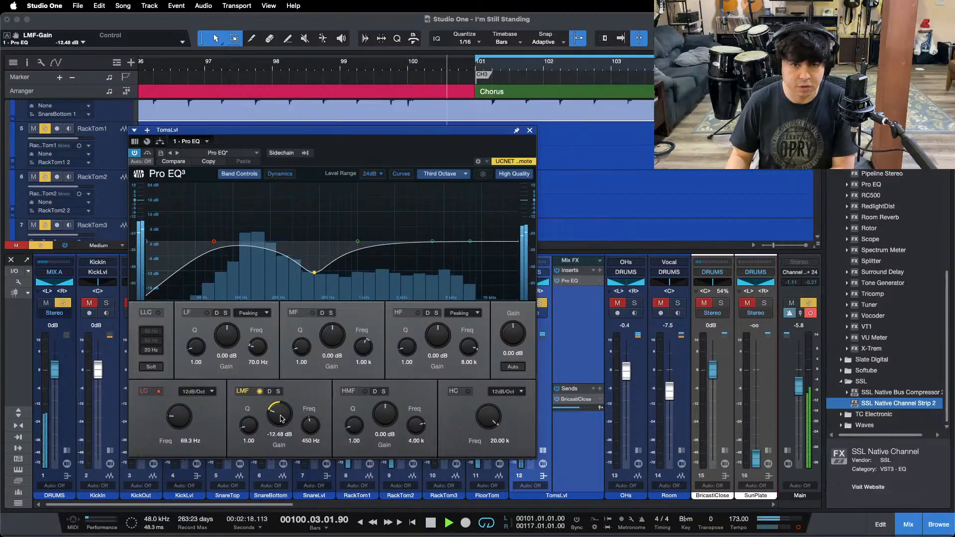
scroll(280, 416, "down", 4)
key("space")
key("space")
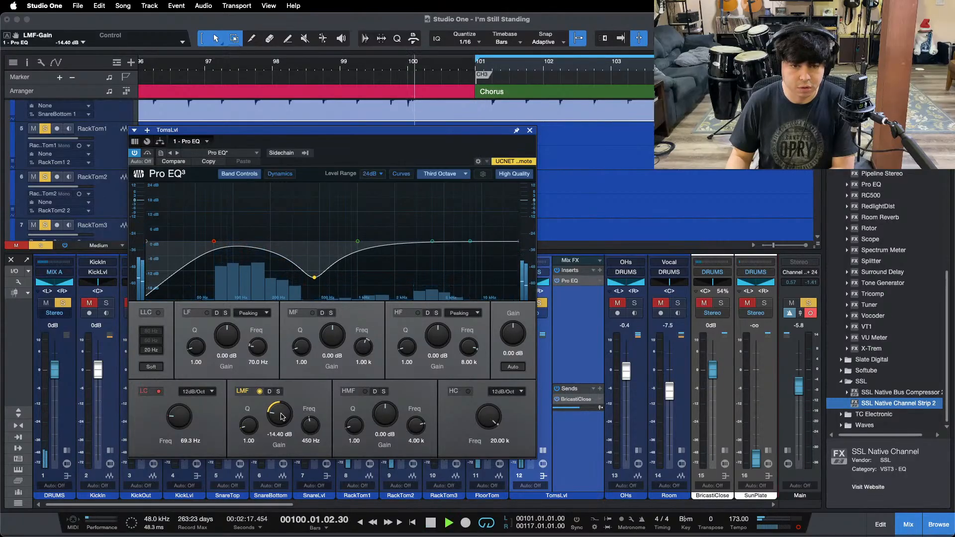
scroll(281, 416, "down", 1)
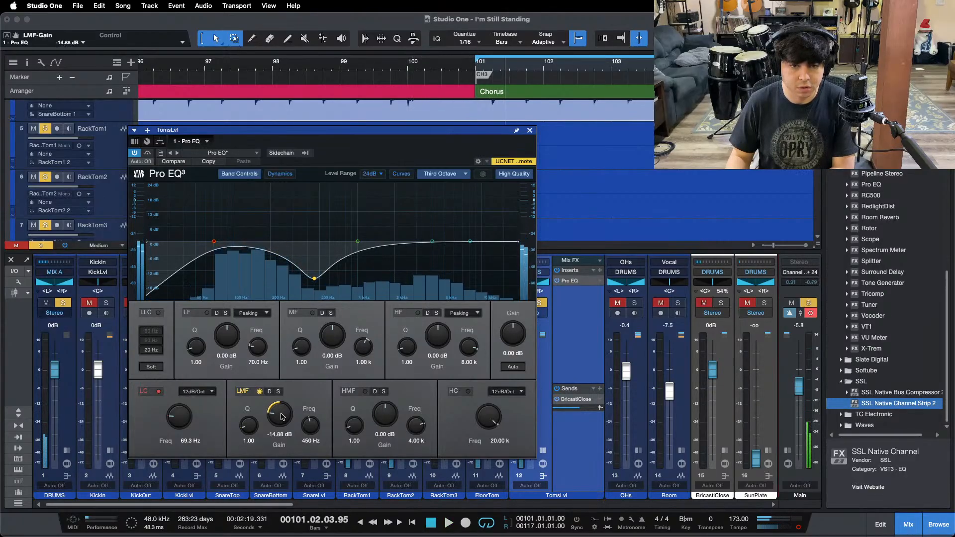
key("space")
key("space")
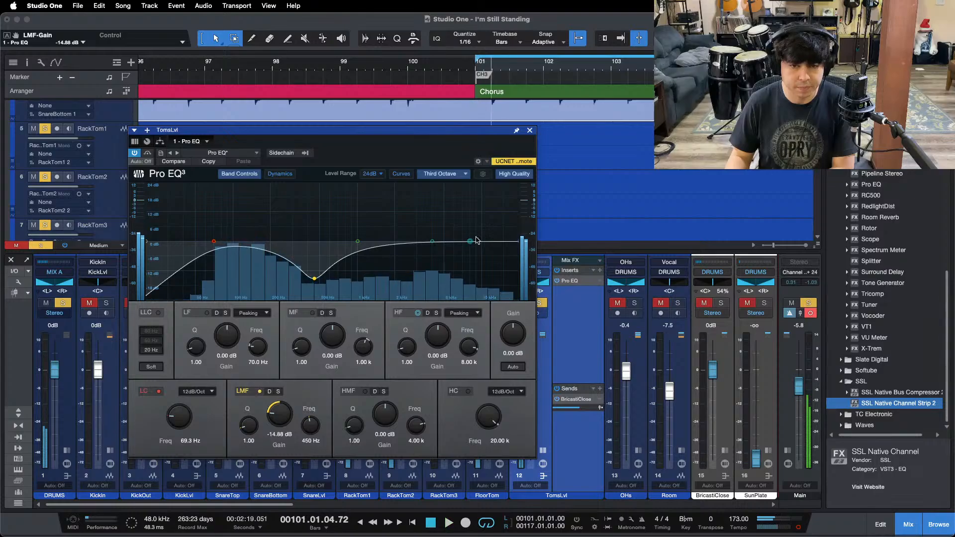
Step: Boost the HMF band of TomsLvl's Pro EQ by 7.68 dB at 4 kHz while replaying the fill from bar 100
key("space")
key("space")
scroll(386, 416, "up", 5)
scroll(386, 417, "up", 7)
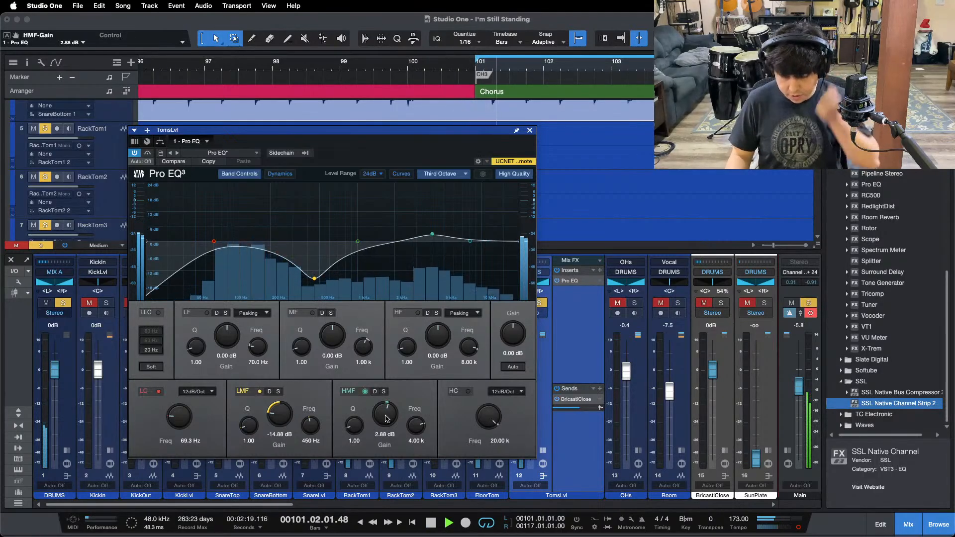
scroll(386, 417, "up", 1)
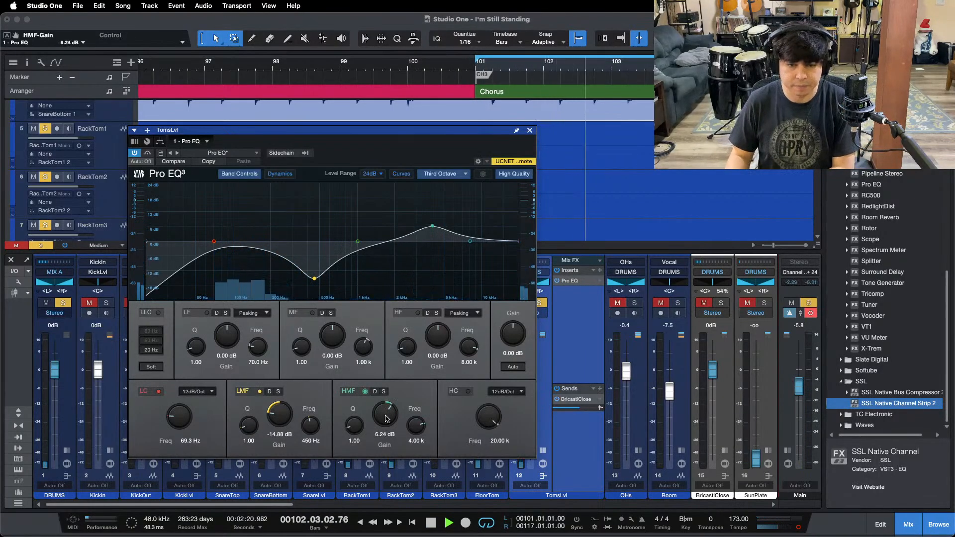
key("space")
left_click(404, 68)
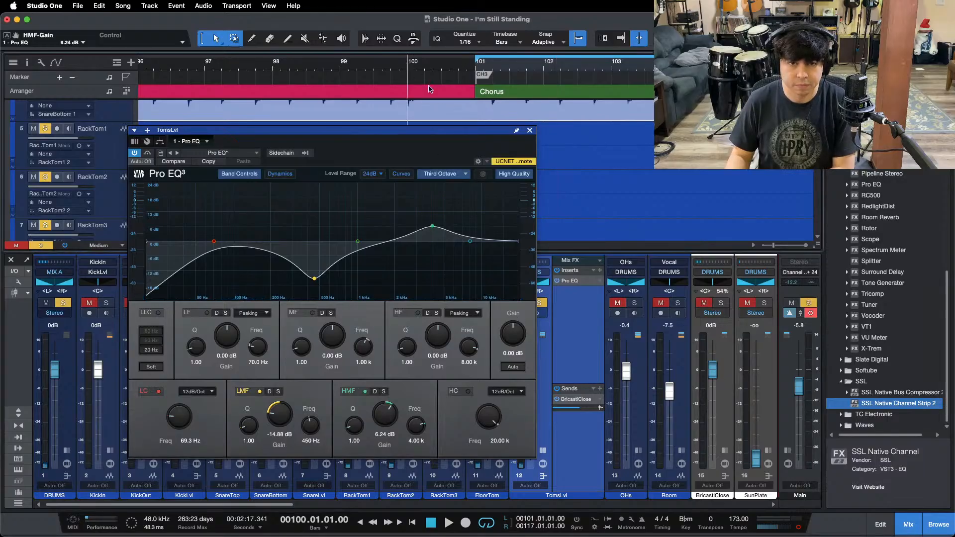
scroll(438, 97, "down", 1)
left_click_drag(431, 135, 476, 136)
key("space")
scroll(431, 416, "up", 3)
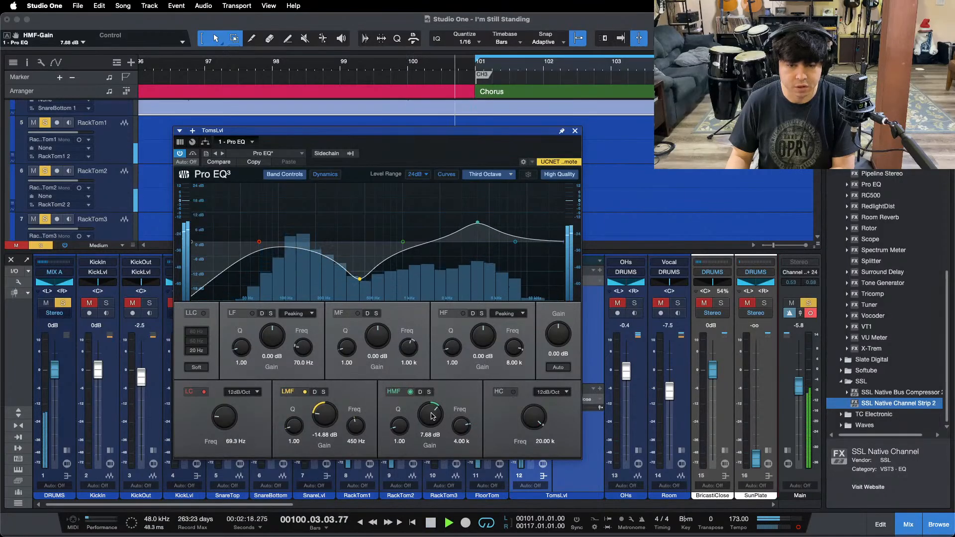
Step: Boost the LF band of TomsLvl's Pro EQ by 2.88 dB at 70 Hz
key("space")
key("space")
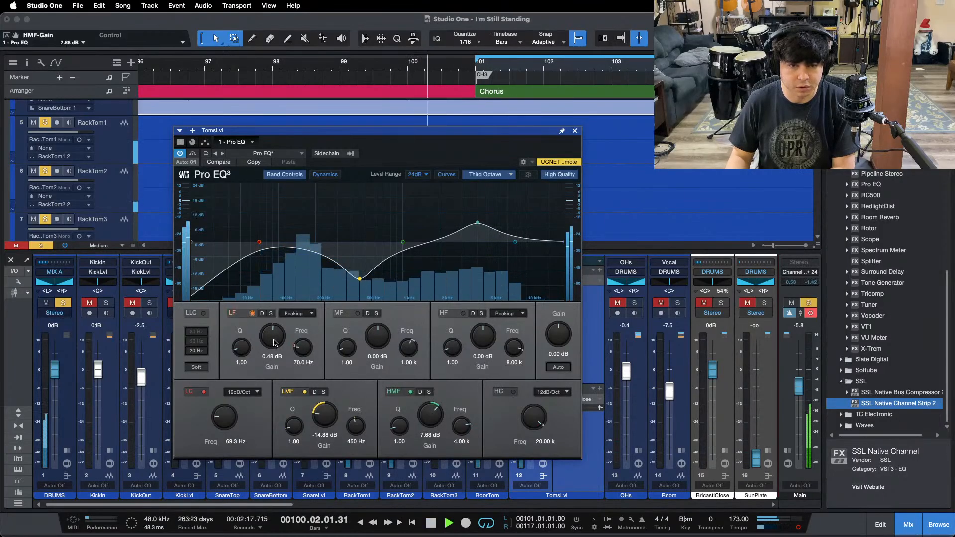
scroll(271, 340, "up", 2)
scroll(273, 342, "up", 1)
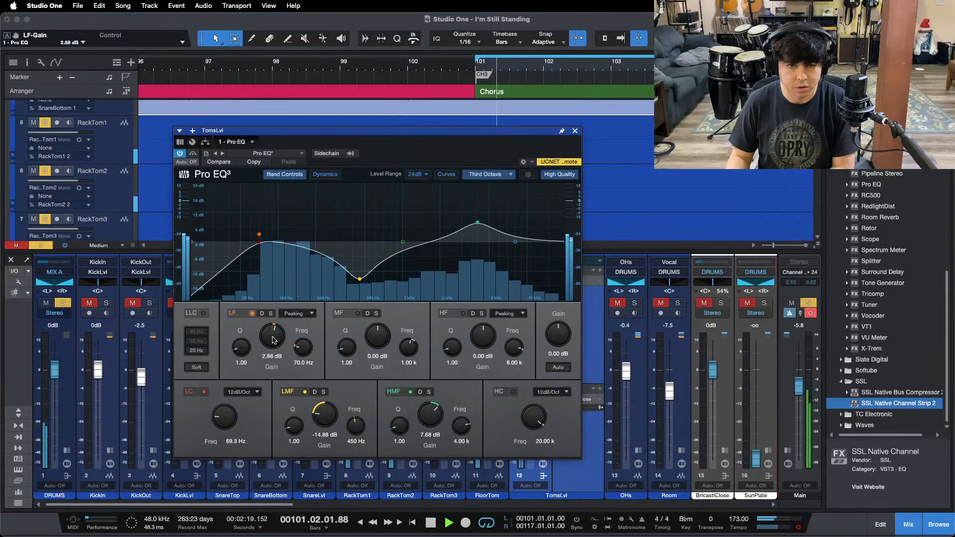
Step: Audition the tom fill into the Solo and the floor tom hits within it, and raise TomsLvl's LF gain to 3.36 dB
left_click_drag(440, 133, 484, 208)
left_click_drag(305, 60, 275, 53)
scroll(275, 52, "down", 1)
left_click(273, 55)
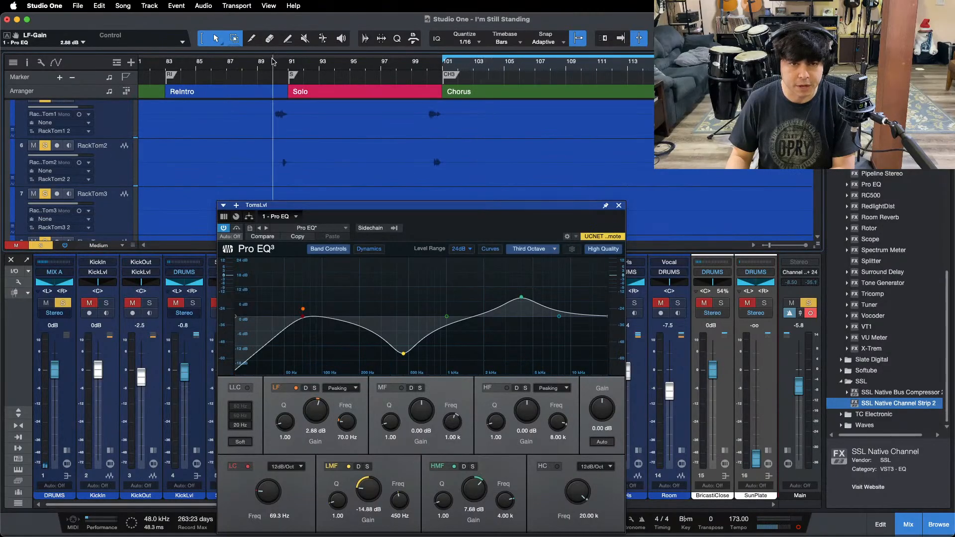
left_click_drag(432, 228, 428, 281)
scroll(395, 154, "down", 2)
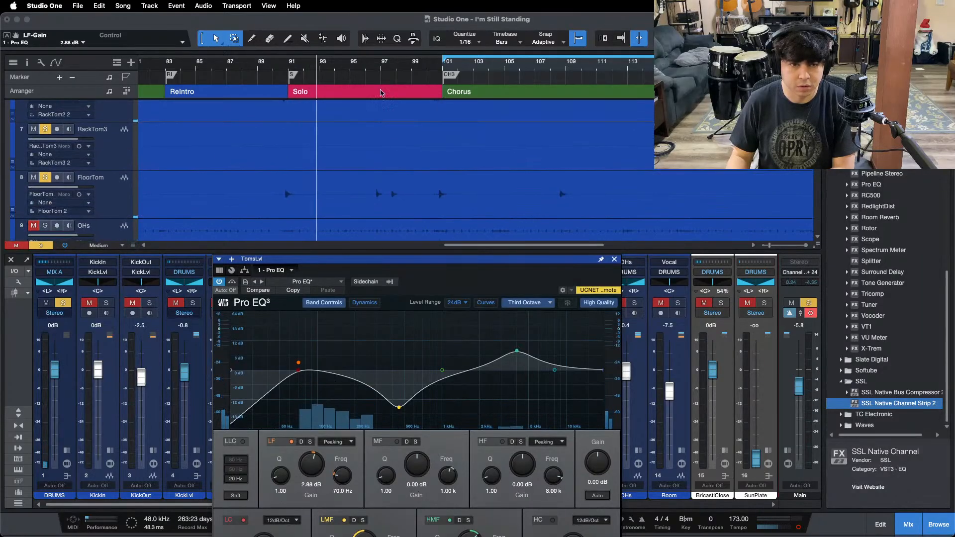
left_click(366, 61)
left_click_drag(432, 286, 446, 228)
left_click_drag(318, 417, 321, 400)
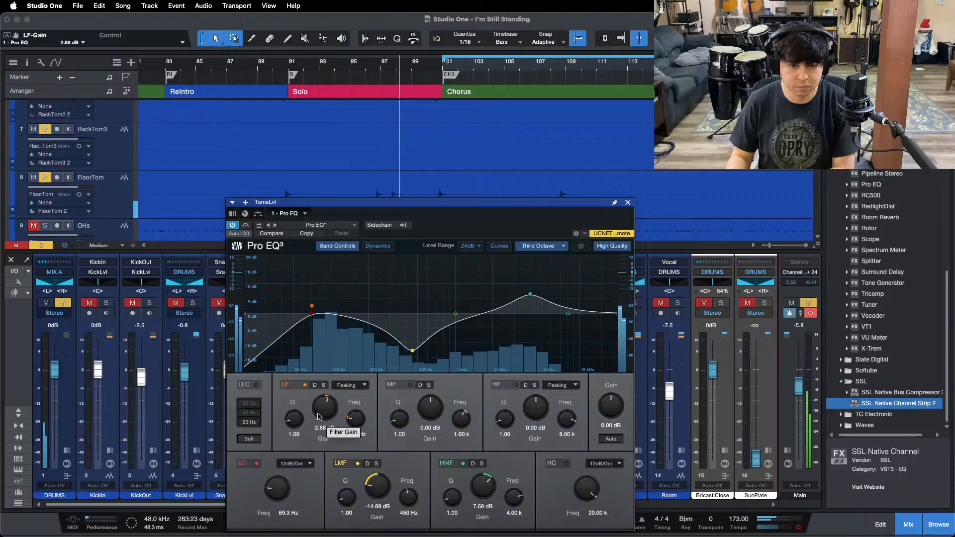
Step: Raise TomsLvl's HMF gain to 8.16 dB, and audition the floor tom hit in the chorus near bar 108
left_click(372, 63)
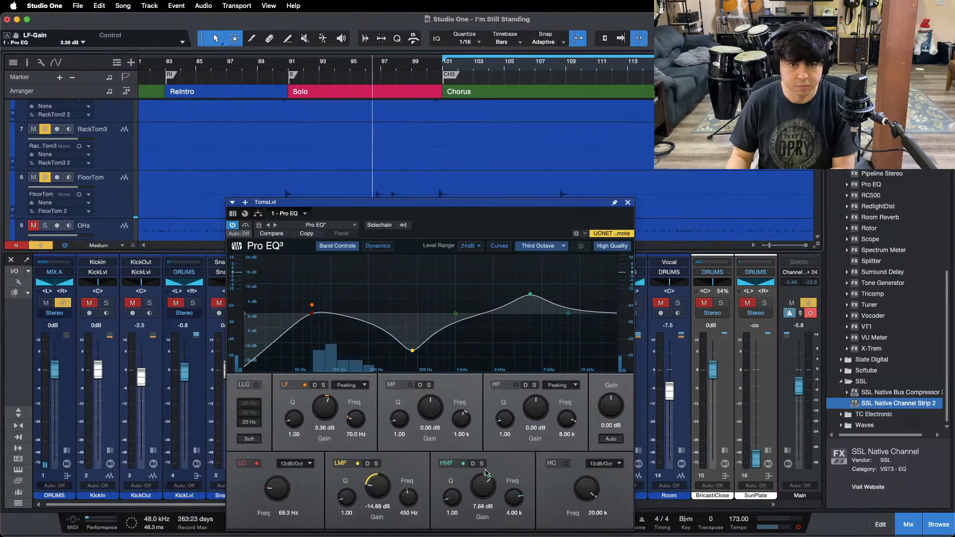
left_click_drag(483, 493, 483, 489)
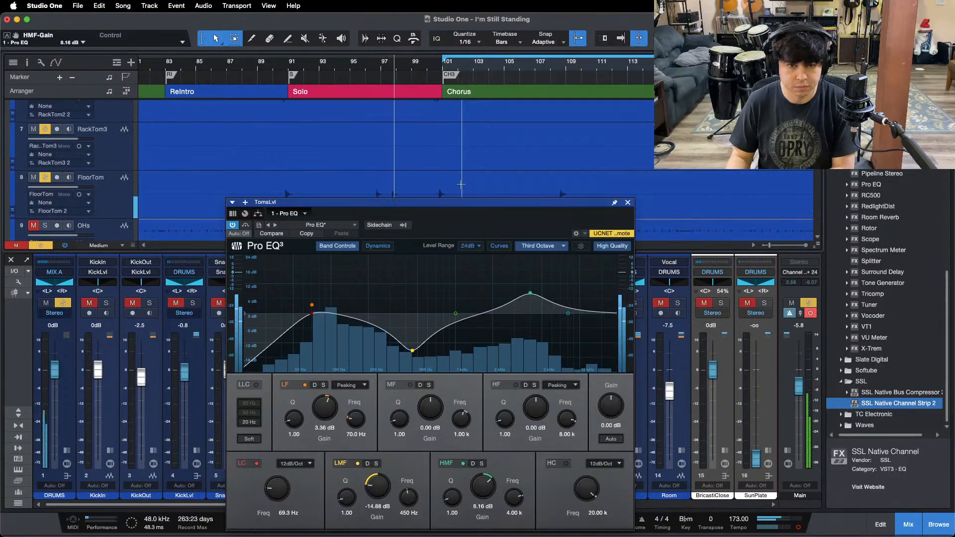
left_click(557, 64)
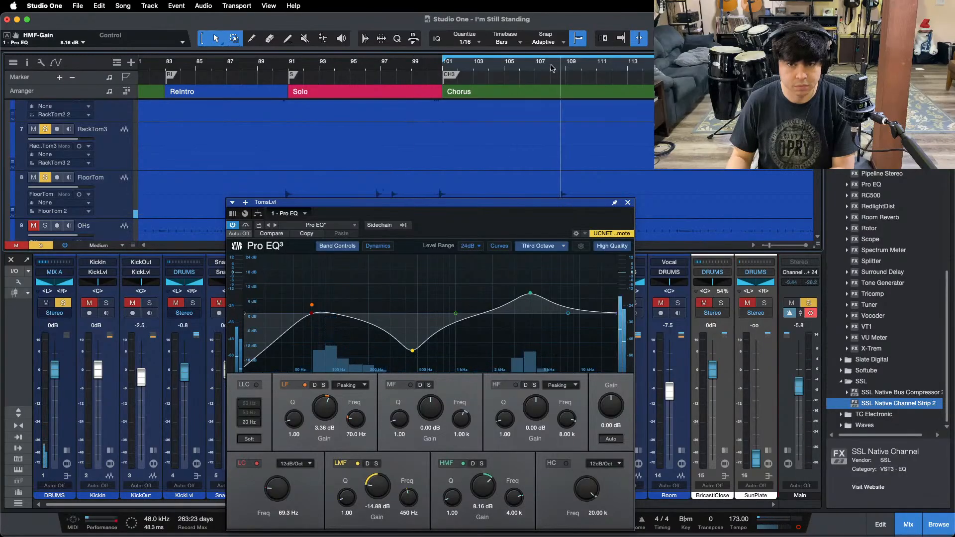
Step: Clear all solos, replay the drum mix from about bar 89 before the Solo section, and close TomsLvl's Pro EQ
left_click(275, 64)
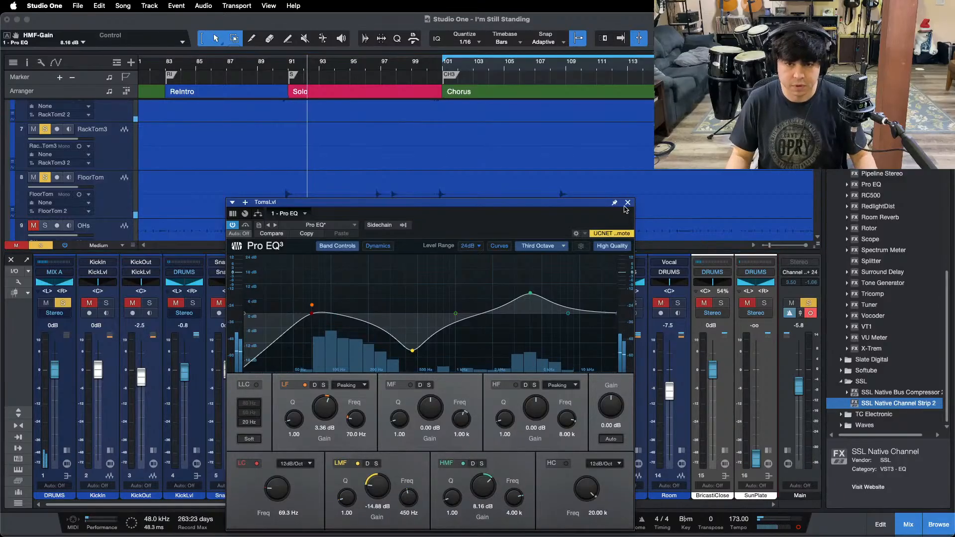
left_click(808, 303)
left_click(264, 64)
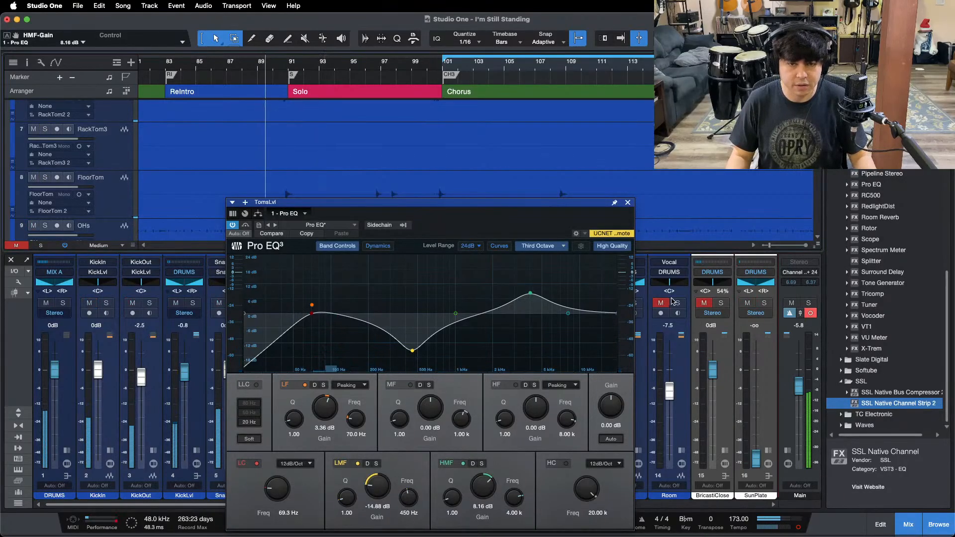
left_click(627, 203)
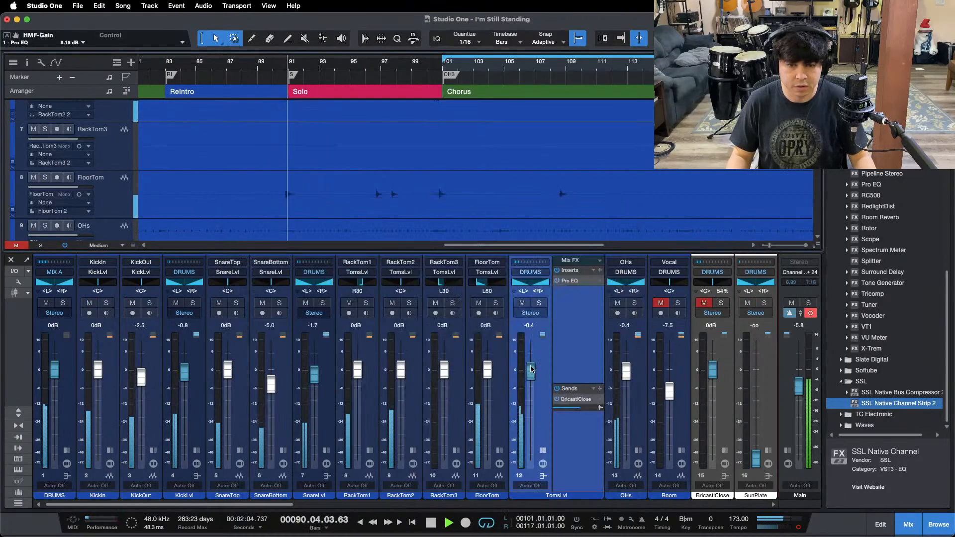
Step: Raise TomsLvl's volume to +0.8 dB while replaying the fill into the Chorus, and collapse its inserts and sends
left_click_drag(531, 372, 530, 370)
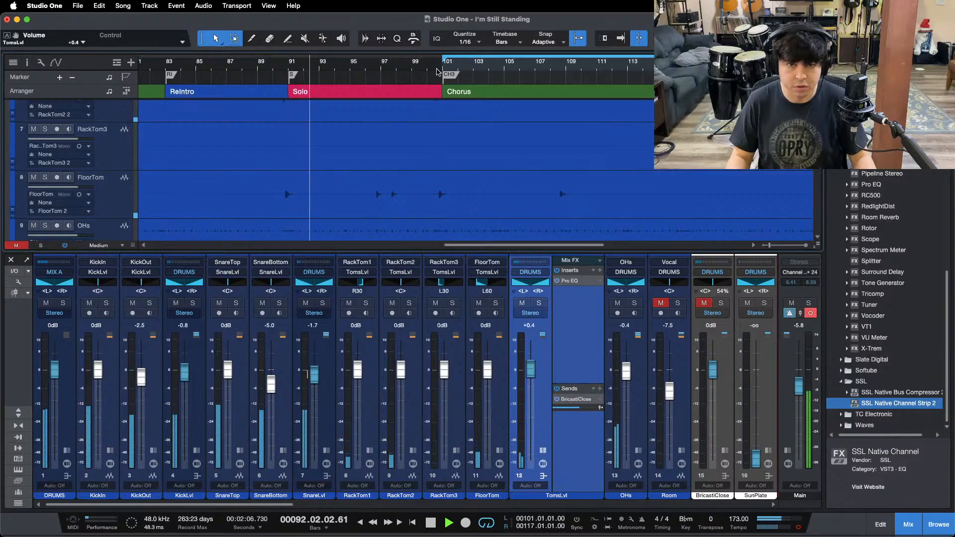
left_click(421, 59)
left_click_drag(535, 372, 535, 372)
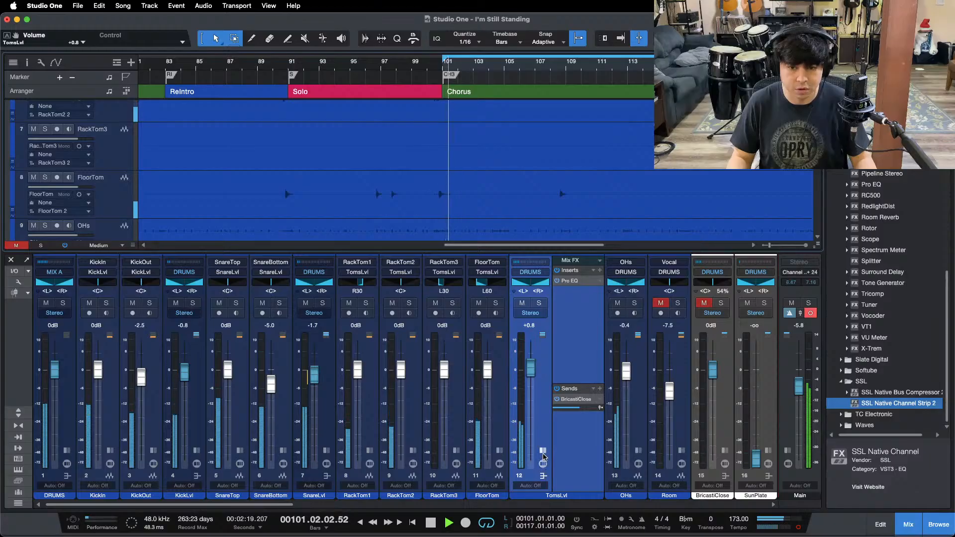
left_click(543, 475)
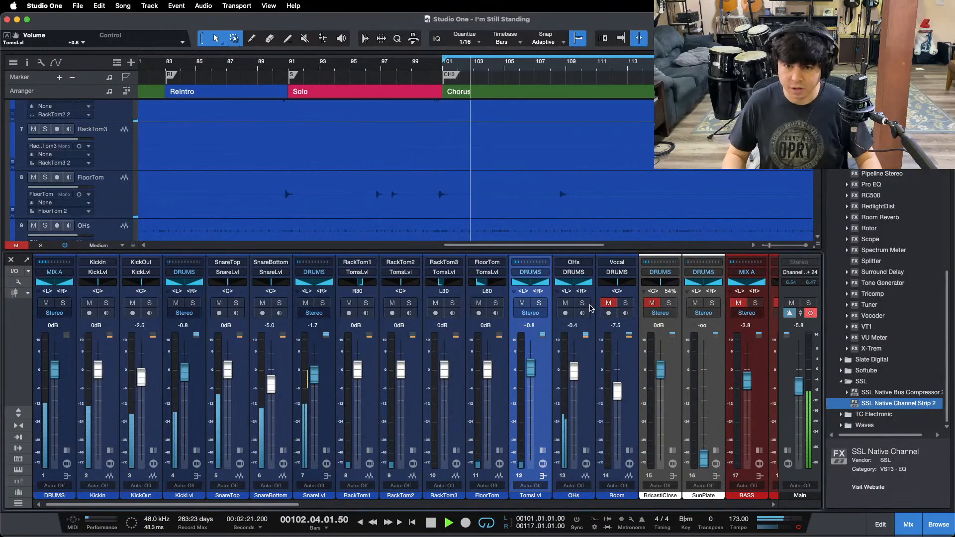
Step: Unmute and solo the Room channel, open its Pro EQ, and stop playback
left_click(608, 303)
left_click(625, 303)
left_click(630, 450)
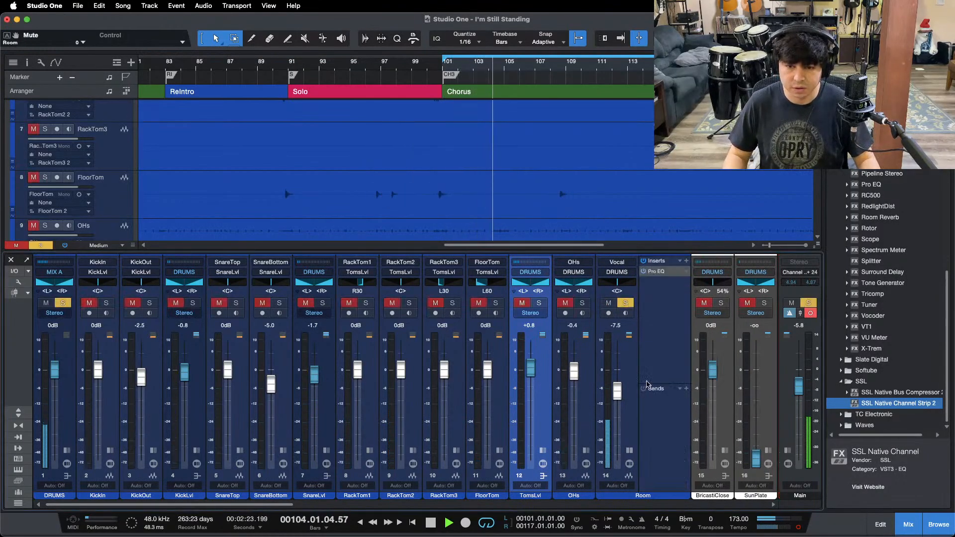
double_click(660, 272)
key("space")
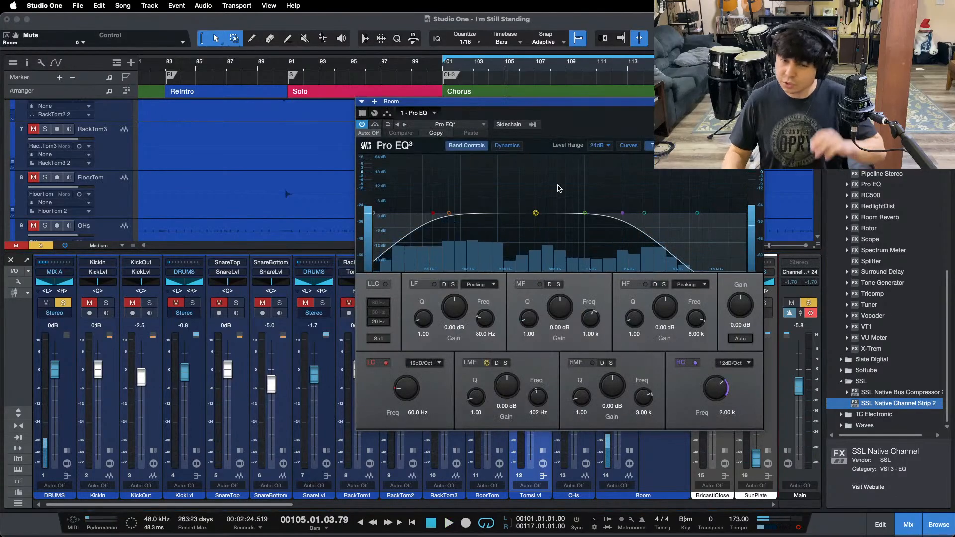
mouse_move(580, 536)
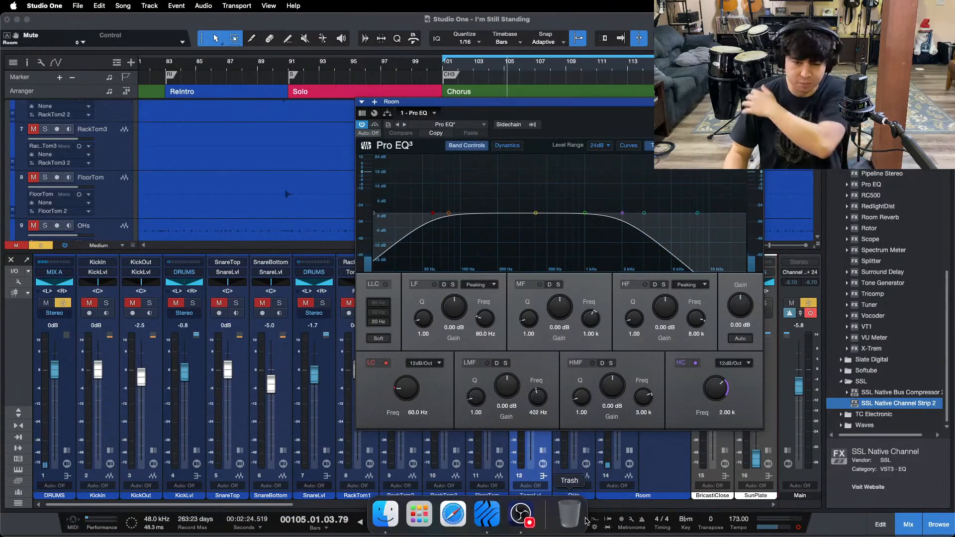
left_click(521, 514)
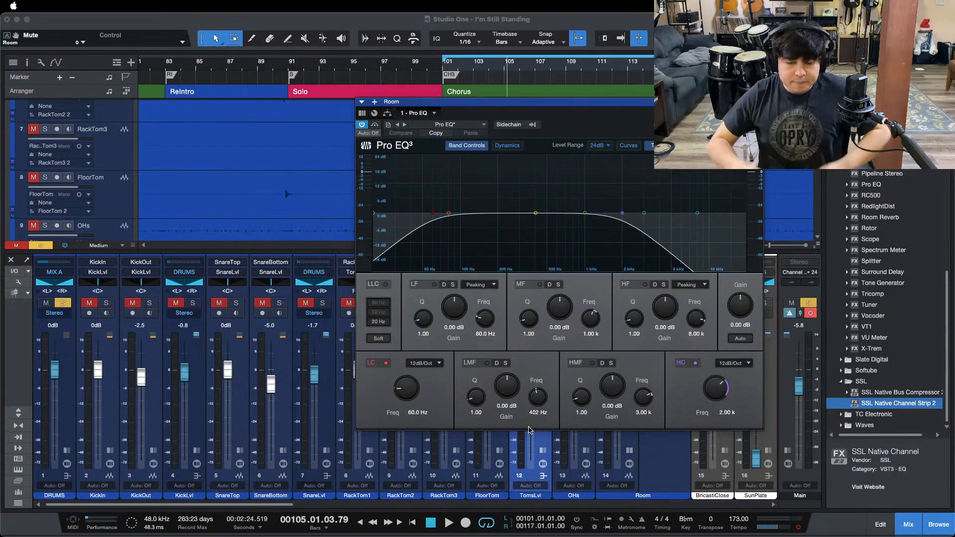
left_click(895, 494)
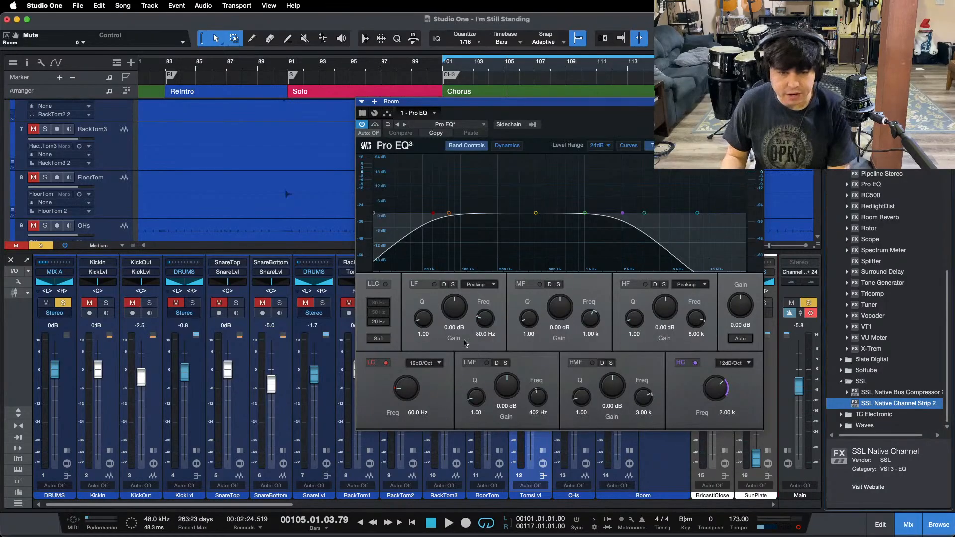
Step: Close Room's Pro EQ and add KickLvl to the solo alongside Room
left_click(758, 102)
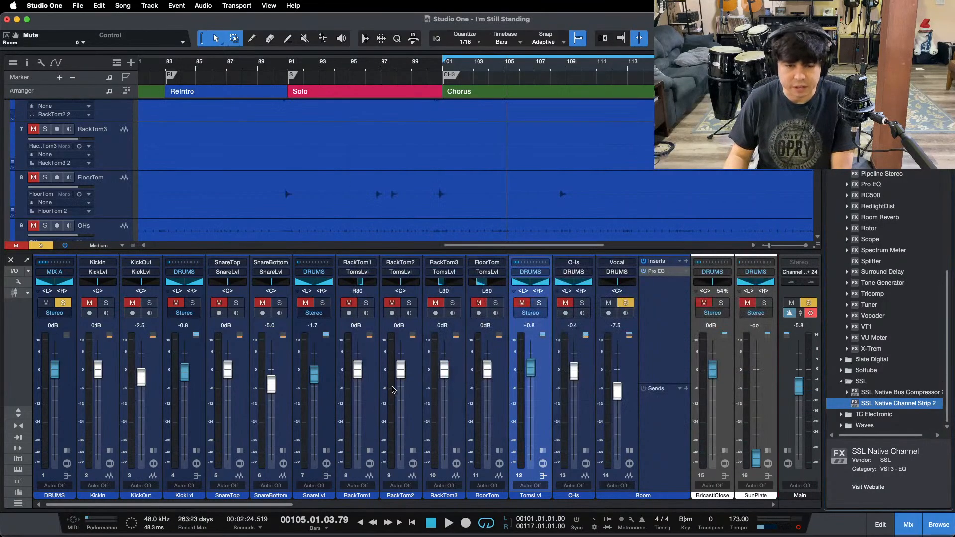
left_click(328, 417)
left_click(196, 305)
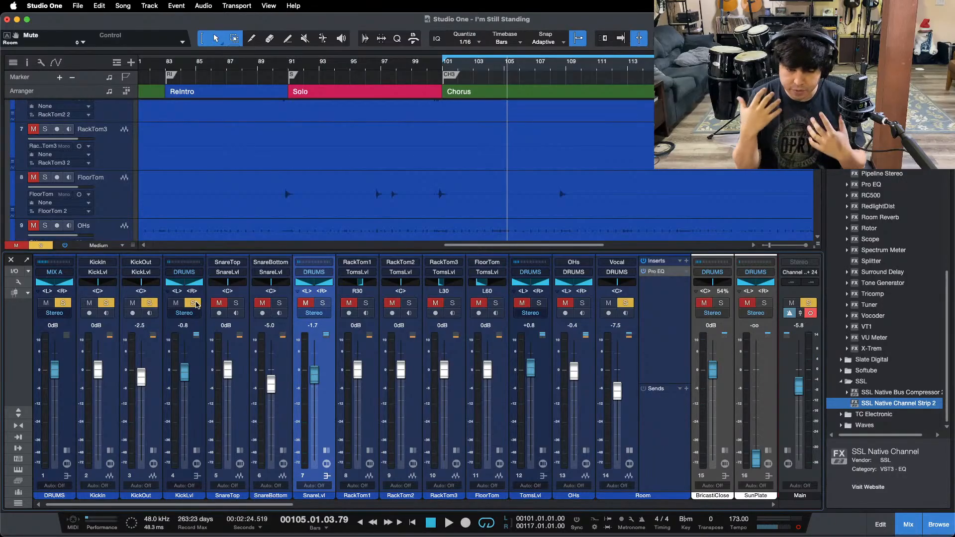
mouse_move(597, 536)
left_click(523, 519)
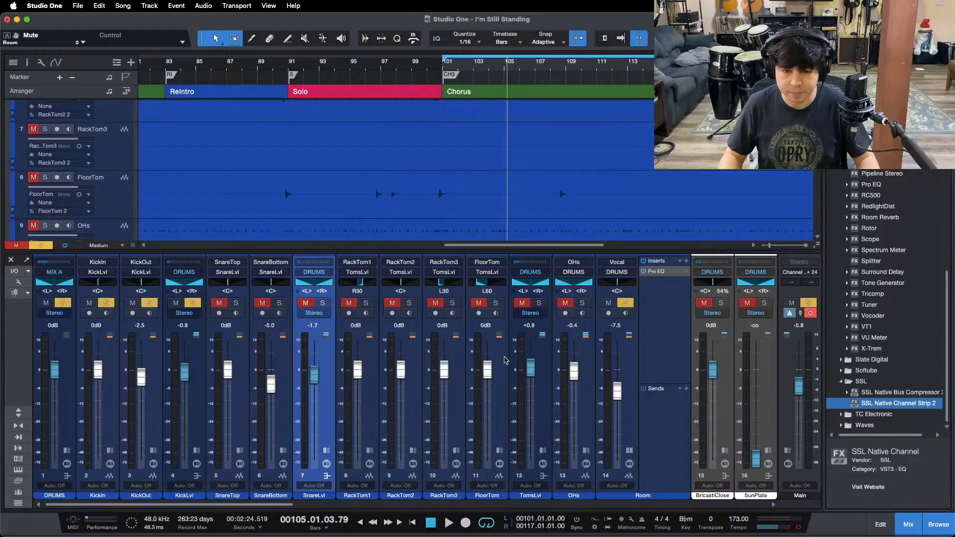
Step: Solo TomsLvl and audition the tom fill into the Chorus from about bar 99
left_click(539, 303)
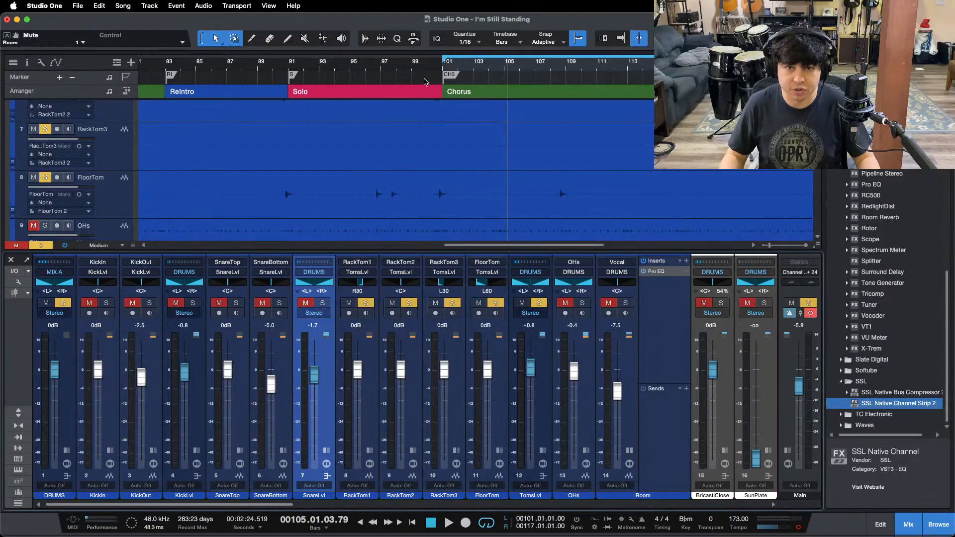
left_click(412, 63)
key("space")
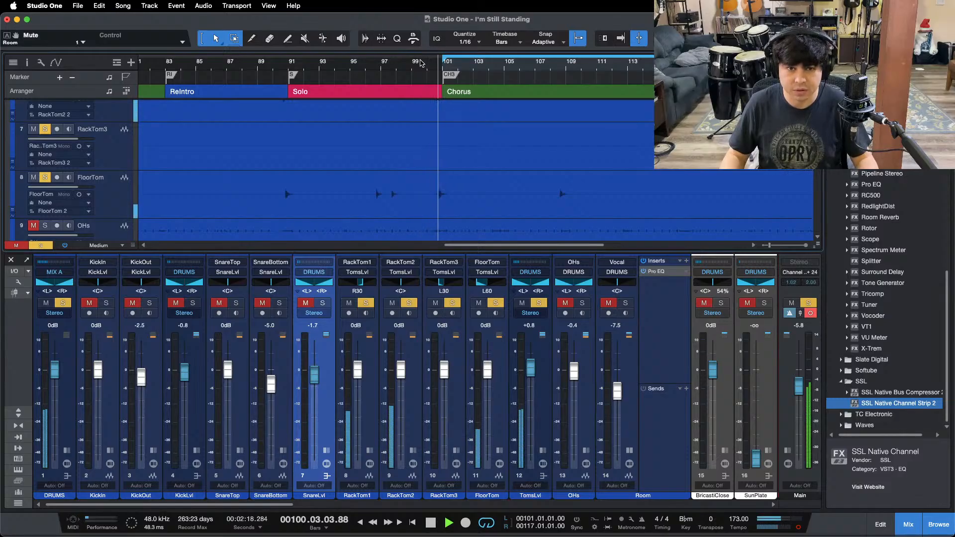
key("space")
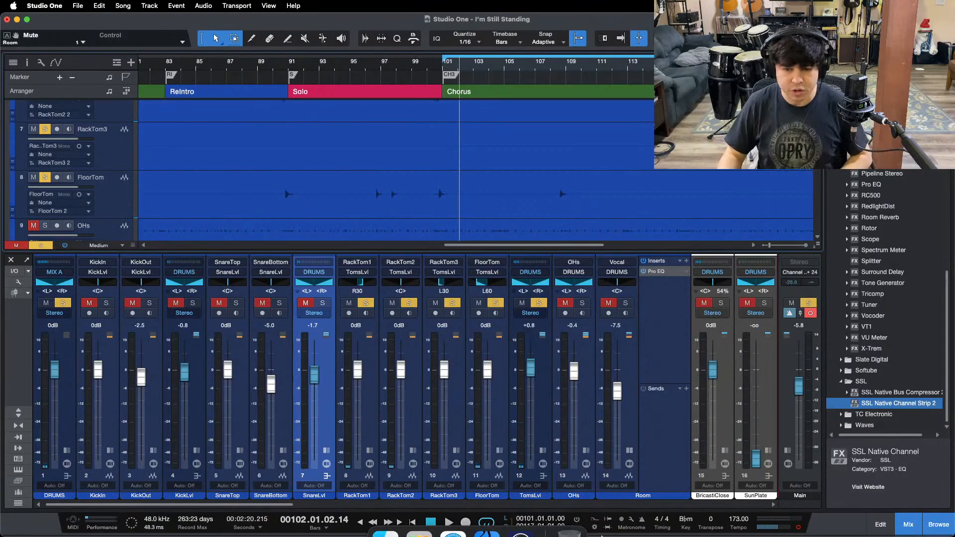
left_click(518, 522)
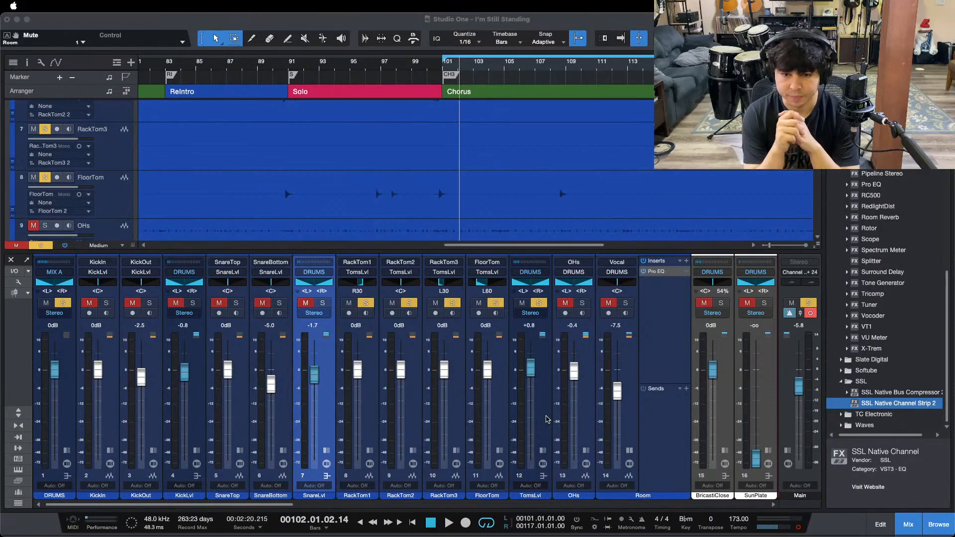
left_click(932, 490)
Step: Solo Room during chorus playback and set its Pro EQ's LMF gain to -15.36 dB at 402 Hz
key("space")
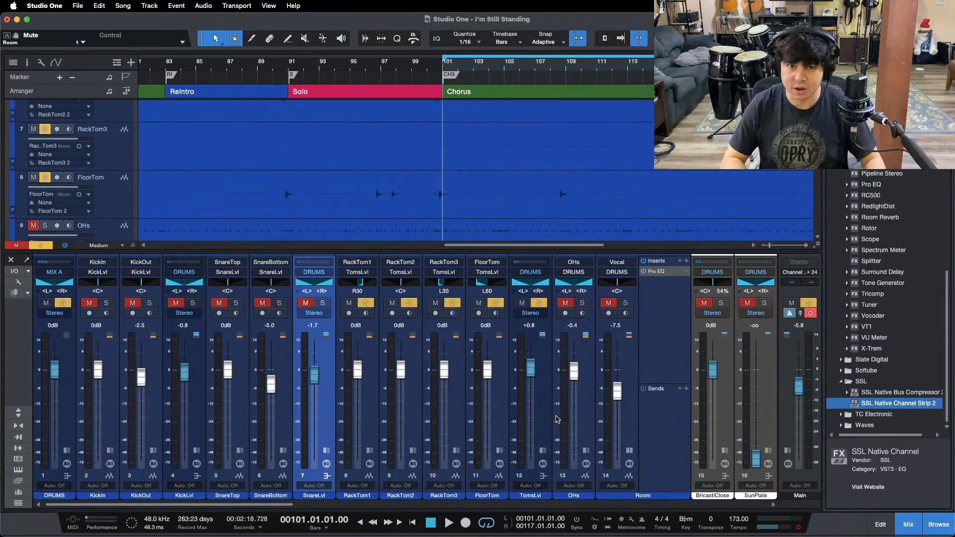
left_click(625, 305, "super")
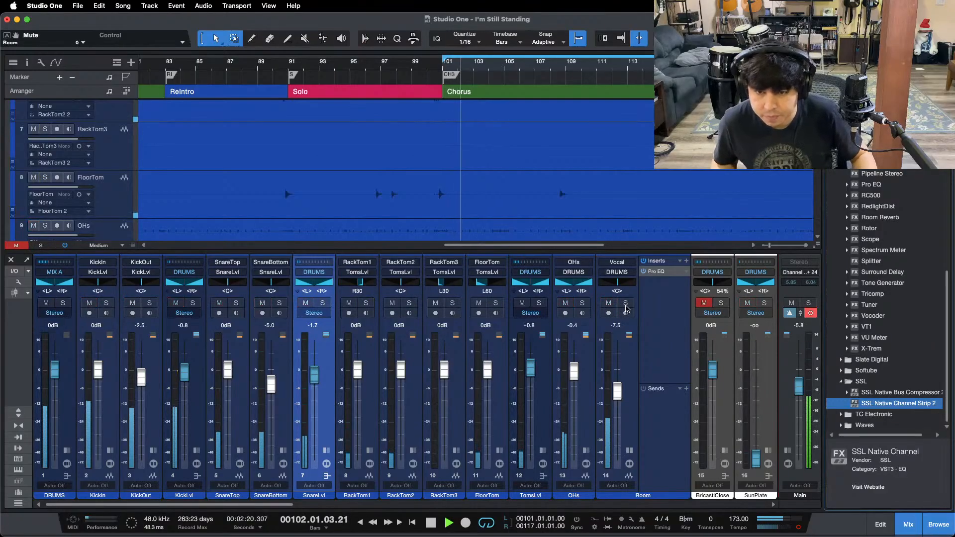
left_click(625, 304)
double_click(664, 272)
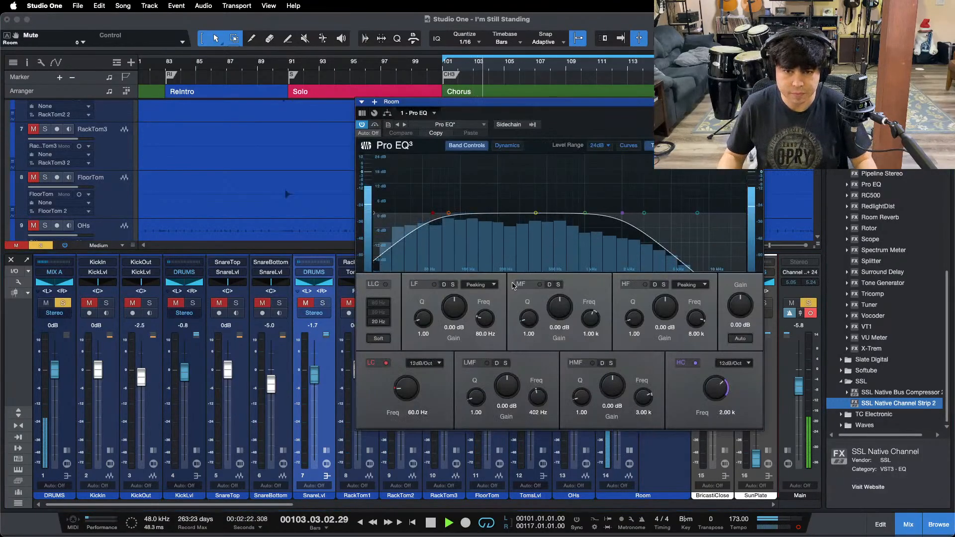
mouse_move(506, 384)
left_mouse_down()
mouse_move(506, 396)
mouse_move(514, 385)
left_mouse_up()
scroll(515, 385, "down", 7)
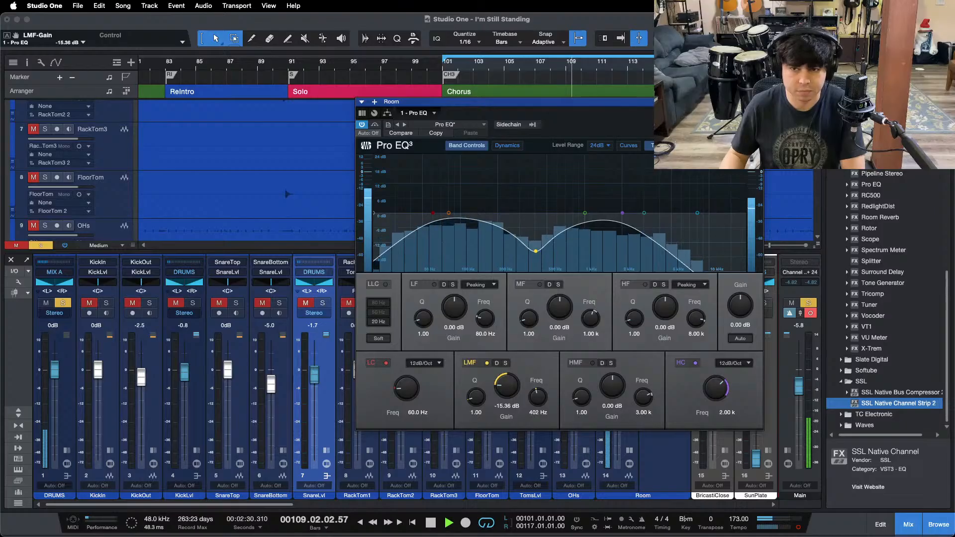
left_click(758, 102)
Step: Add KickLvl, SnareLvl and OHs to the Room solo one after another, and clear all solos to hear the whole kit
left_click(193, 303)
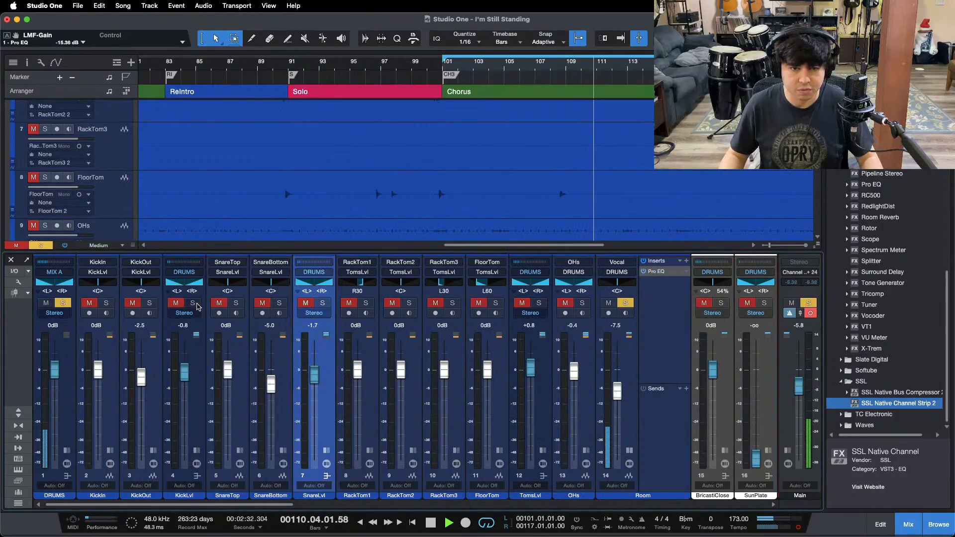
left_click(322, 303)
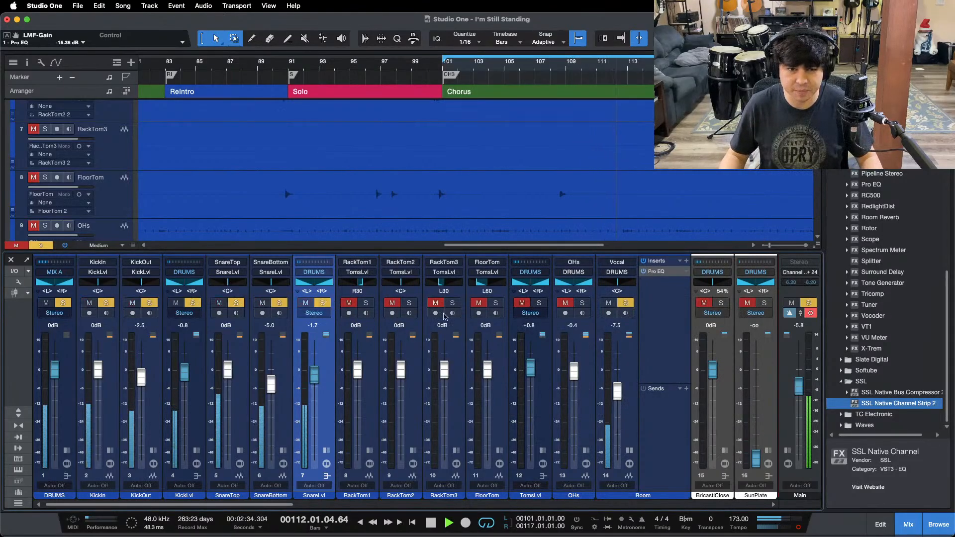
left_click(582, 303)
key("shift+s")
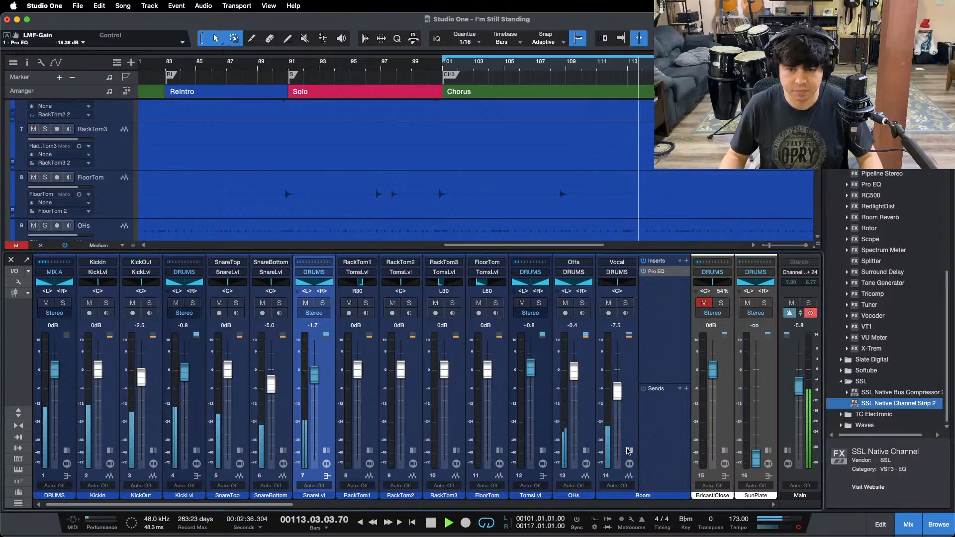
Step: Collapse Room's inserts and sends, unmute the BricastiClose reverb, and raise its volume to +0.4 dB
left_click(628, 452)
left_click_drag(615, 388, 616, 388)
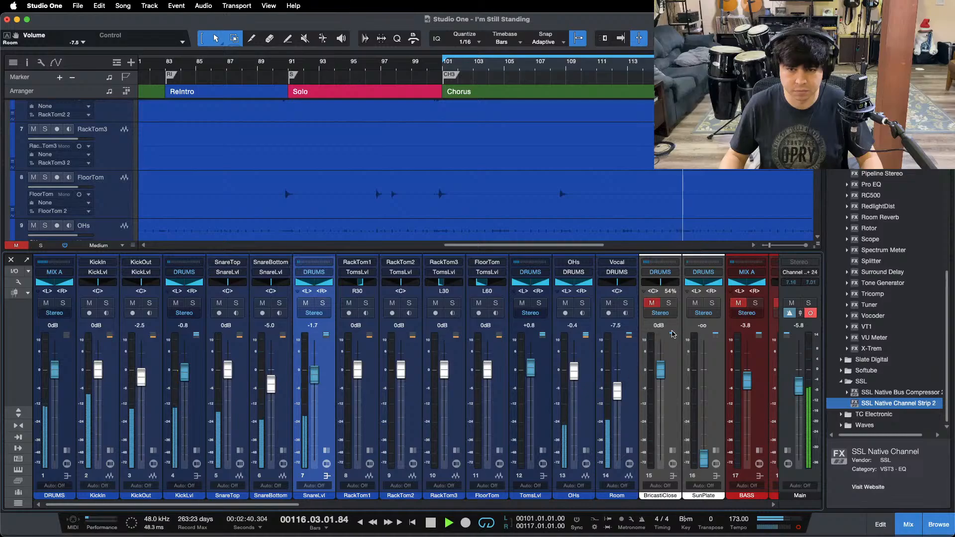
left_click(651, 303)
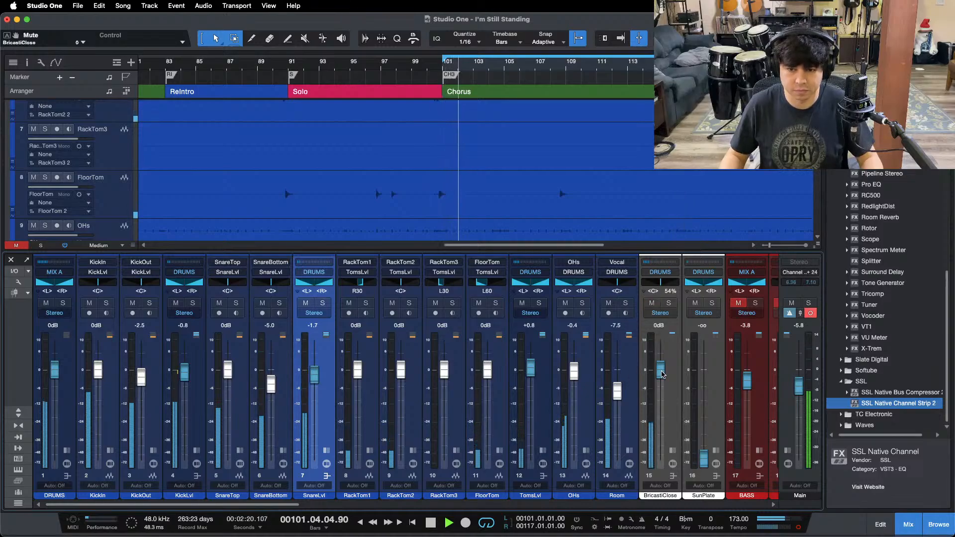
left_click_drag(662, 374, 663, 372)
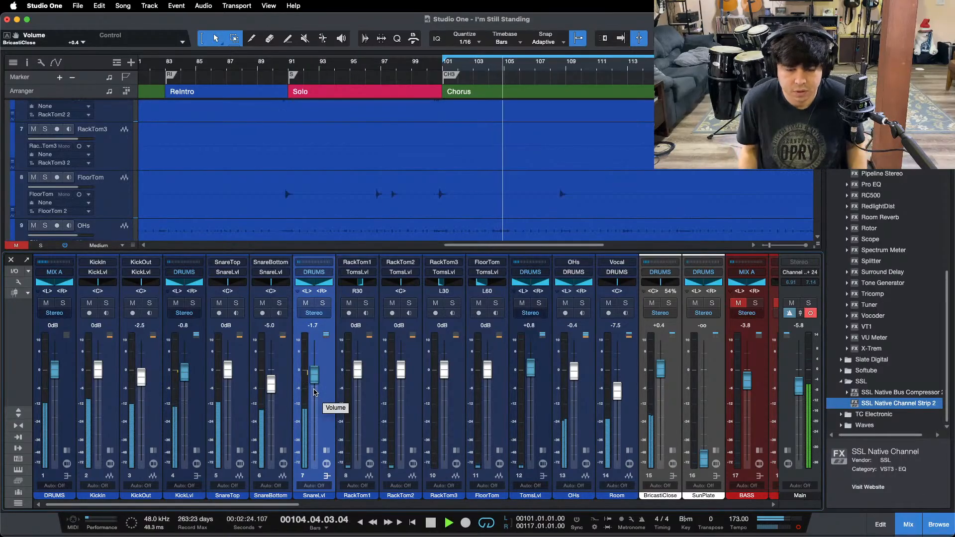
Step: Check SnareLvl's inserts and sends, and collapse them again
left_click(326, 451)
left_click(328, 451)
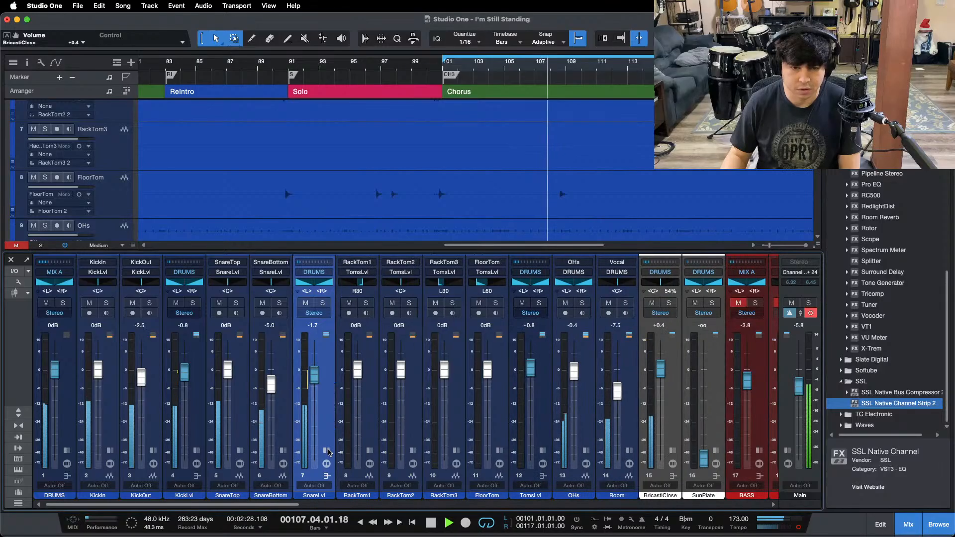
left_click(328, 452)
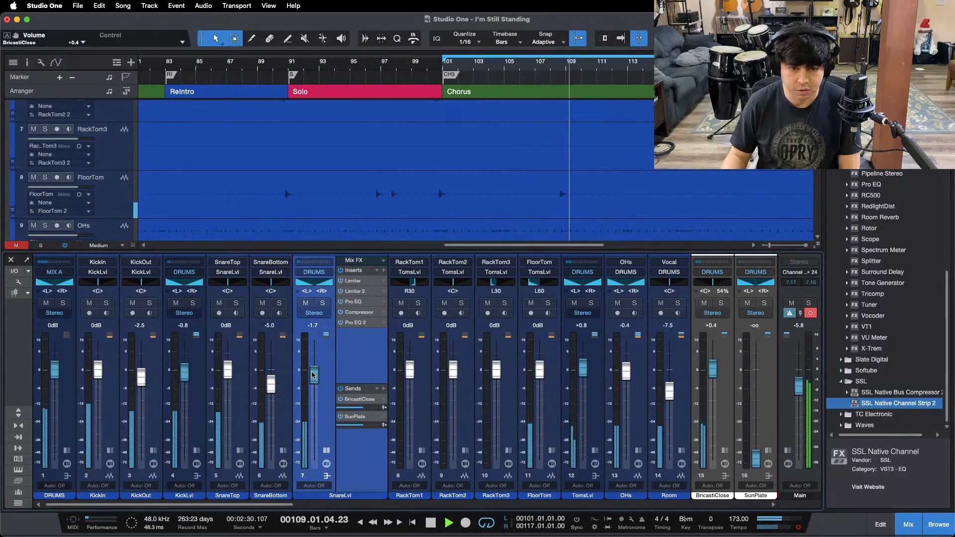
left_click(327, 451)
Step: Unmute the BASS bus to hear it together with the drums
left_click_drag(219, 504, 338, 504)
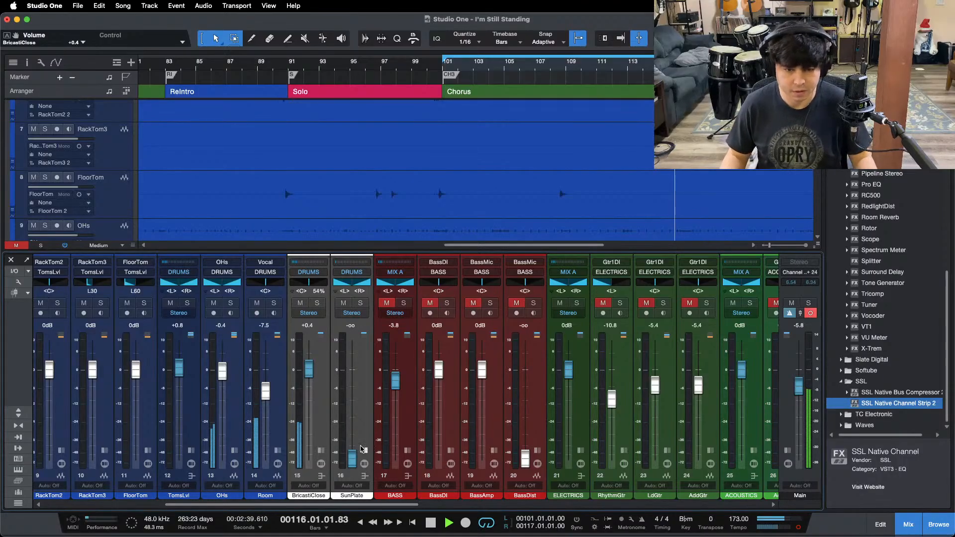
left_click(387, 303)
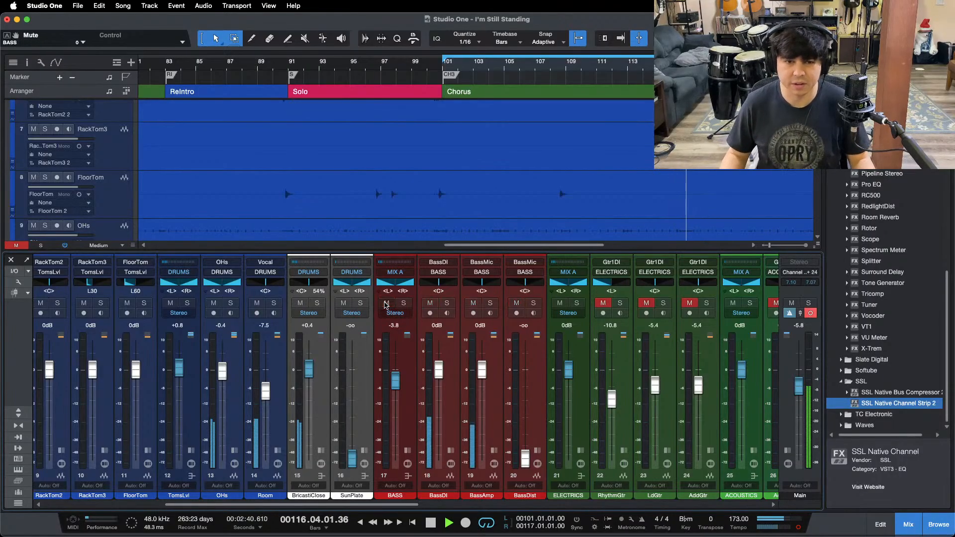
left_click(397, 379)
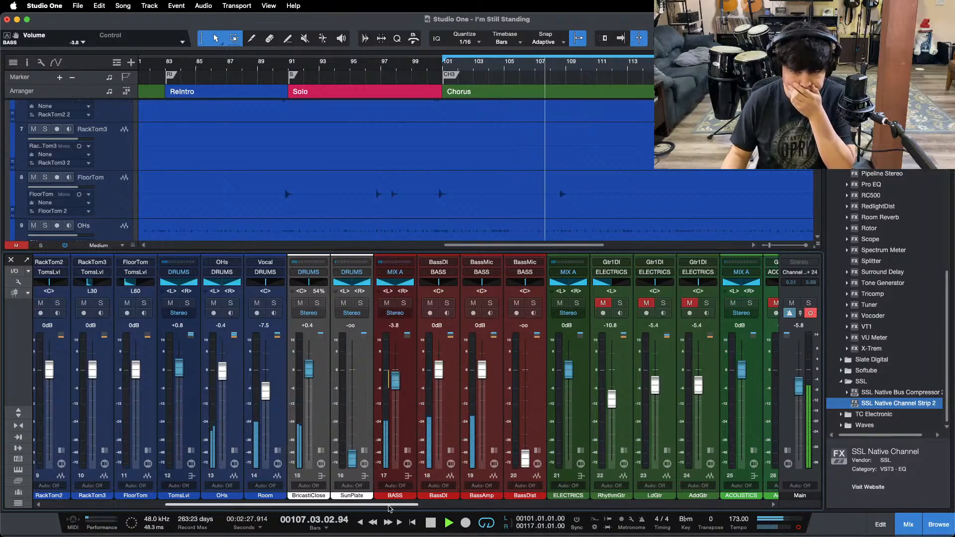
Step: Expand the BASS bus's inserts, solo the bus, bring its tracks into view, and stop playback
left_click(408, 451)
left_click(436, 397)
key("s")
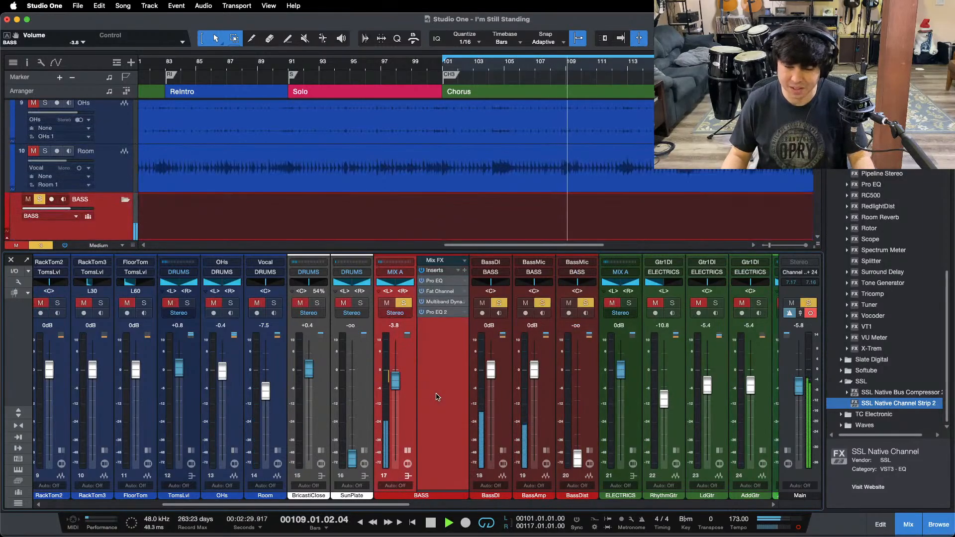
scroll(519, 163, "down", 3)
key("space")
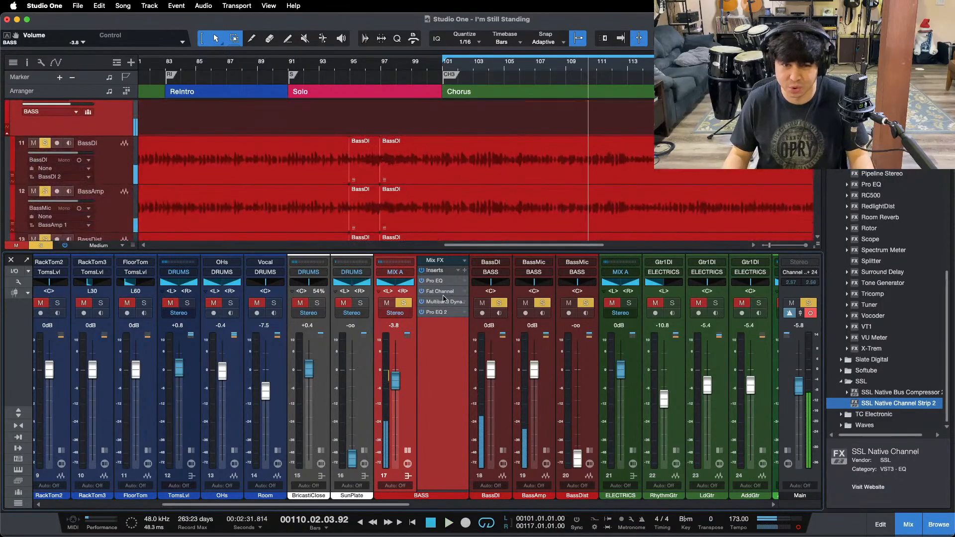
Step: Review the BASS bus's first Pro EQ and its Fat Channel compressor while playing the soloed bass from the start of the chorus
left_click(439, 282)
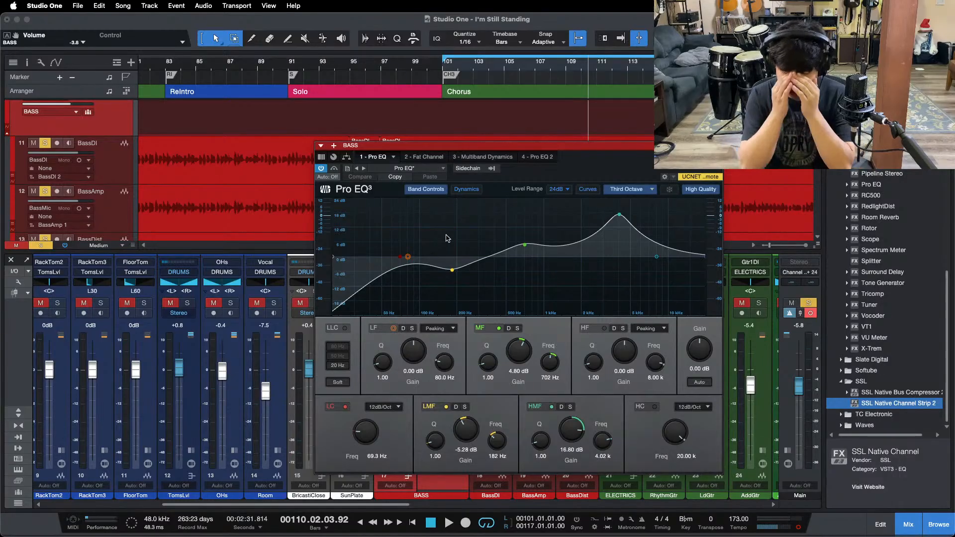
left_click(428, 156)
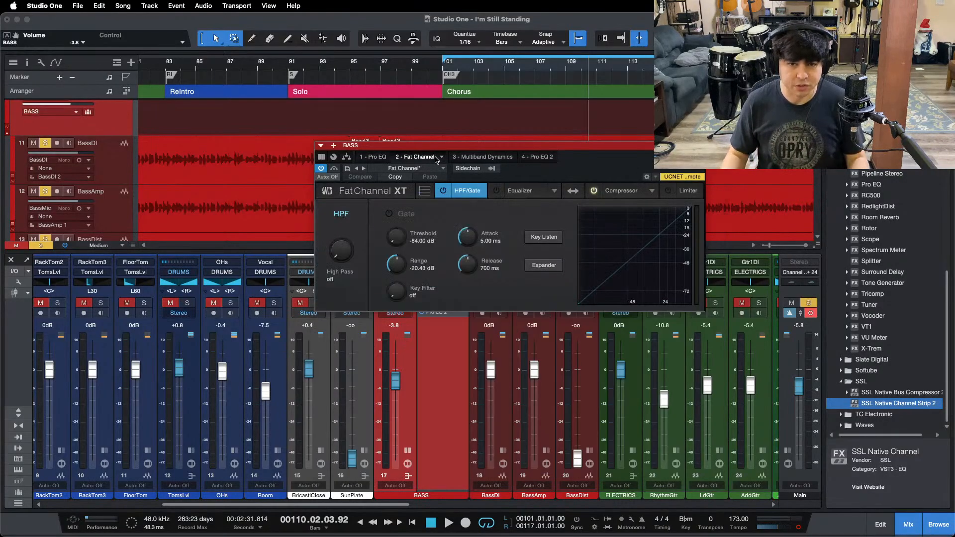
left_click(604, 194)
key("space")
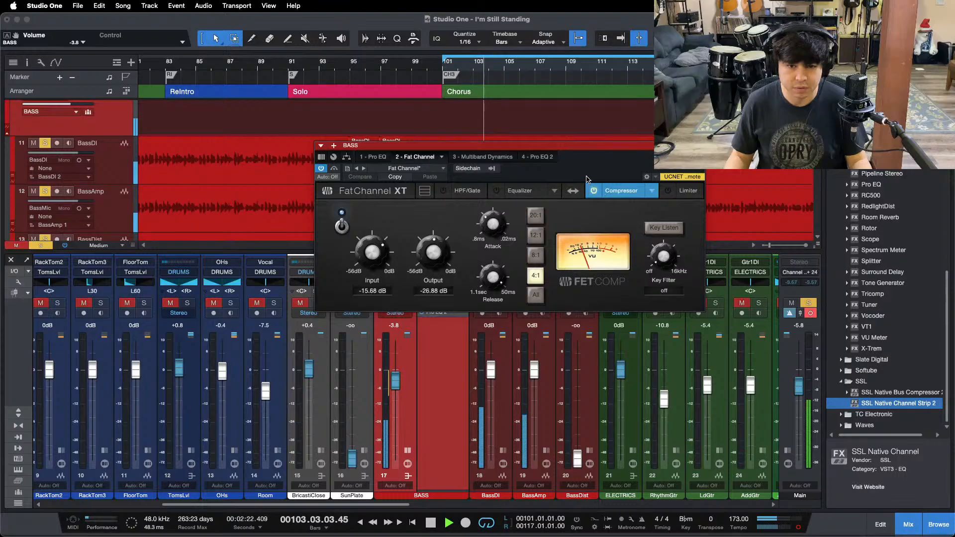
left_click(521, 514)
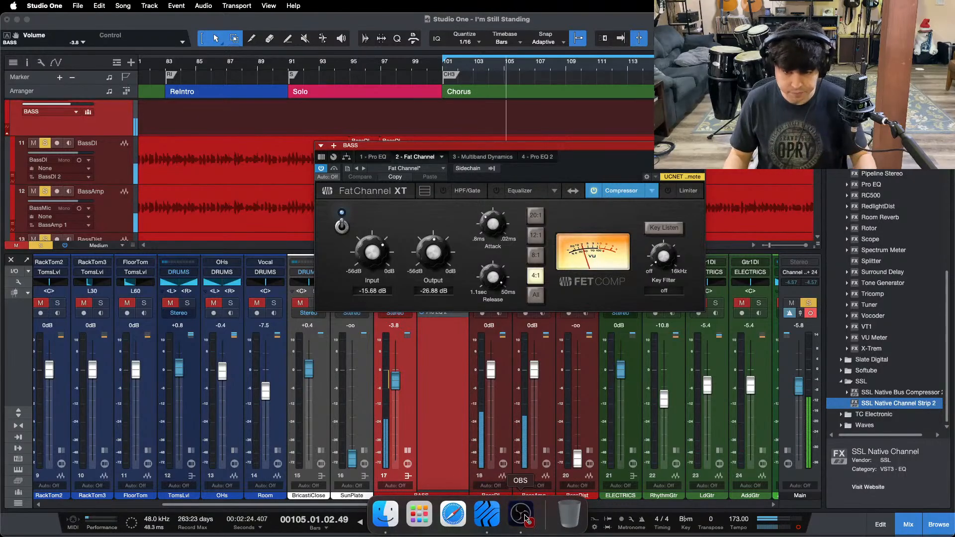
left_click(920, 494)
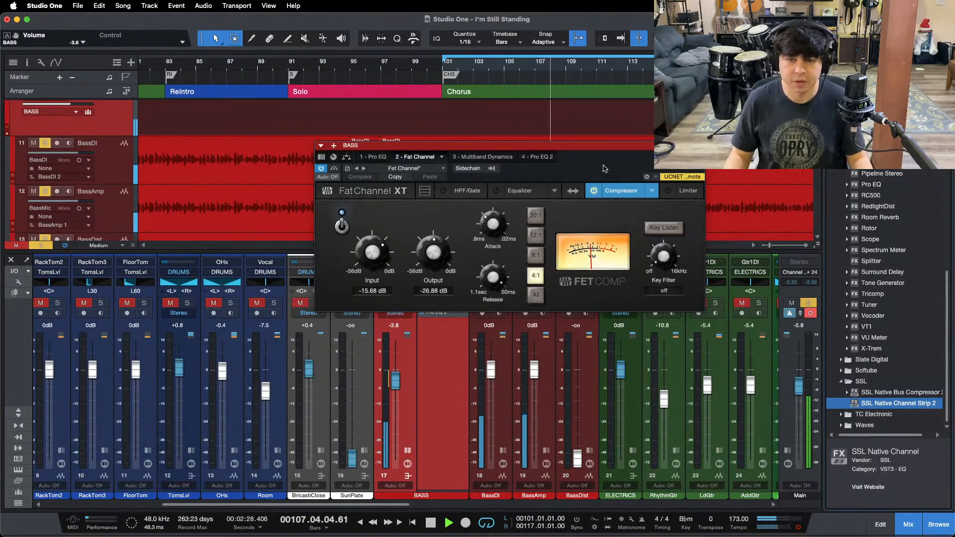
left_click_drag(602, 168, 572, 236)
key("space")
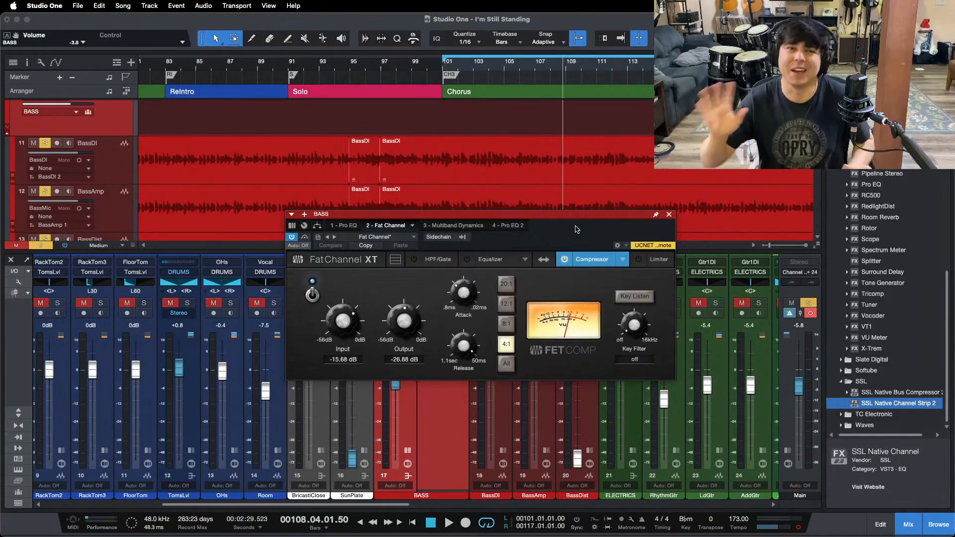
key("KP_1")
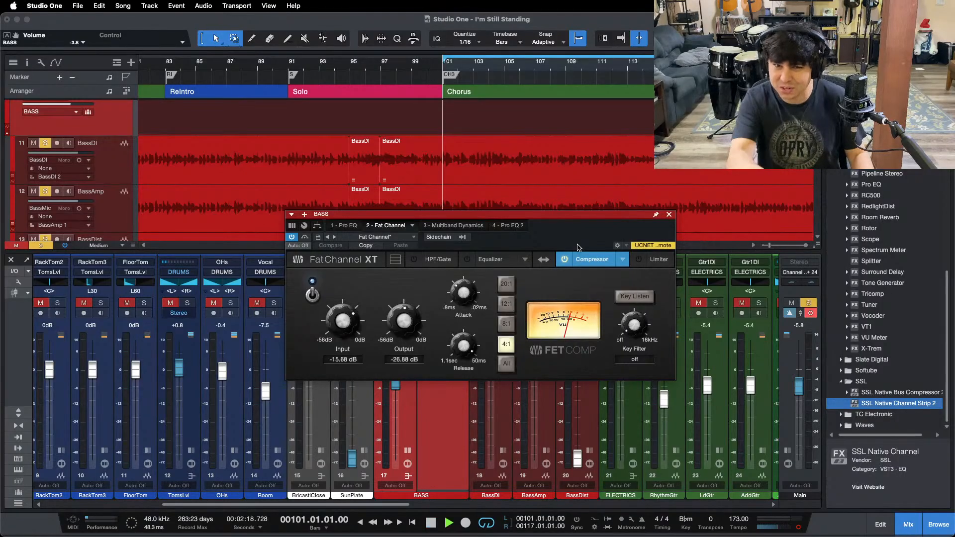
key("space")
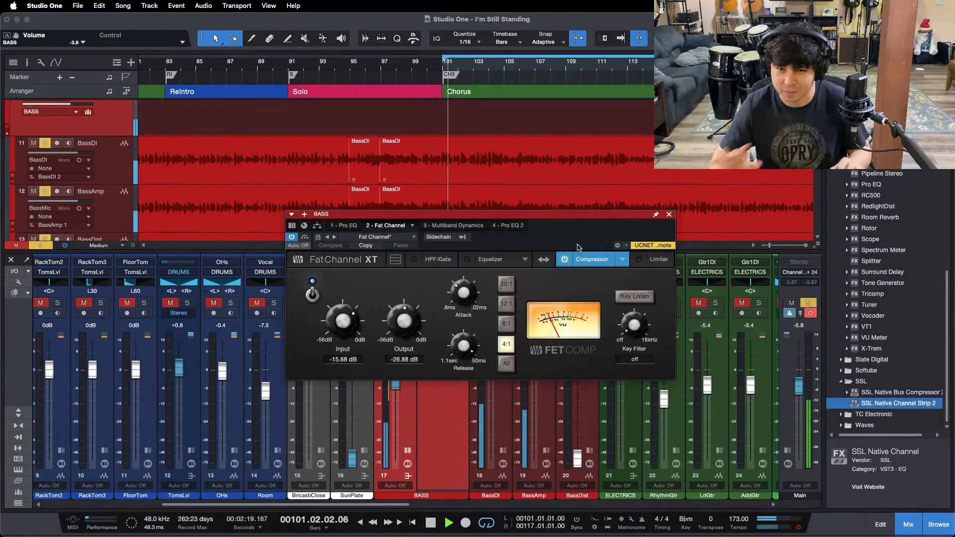
Step: On the BASS bus, set the Multiband Dynamics L-band low threshold to -30.12 dB and Pro EQ 2's LF gain to 7.68 dB
left_click(449, 224)
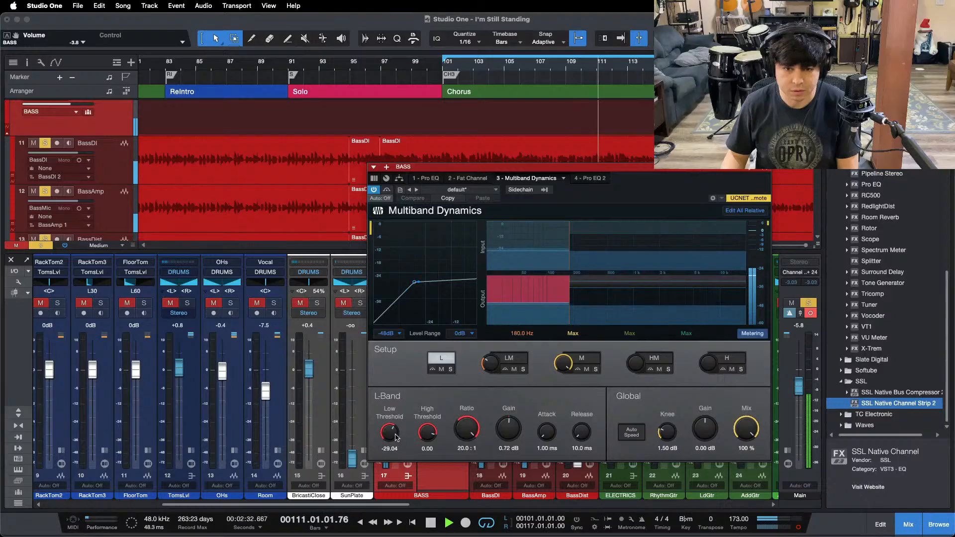
left_click_drag(395, 437, 395, 439)
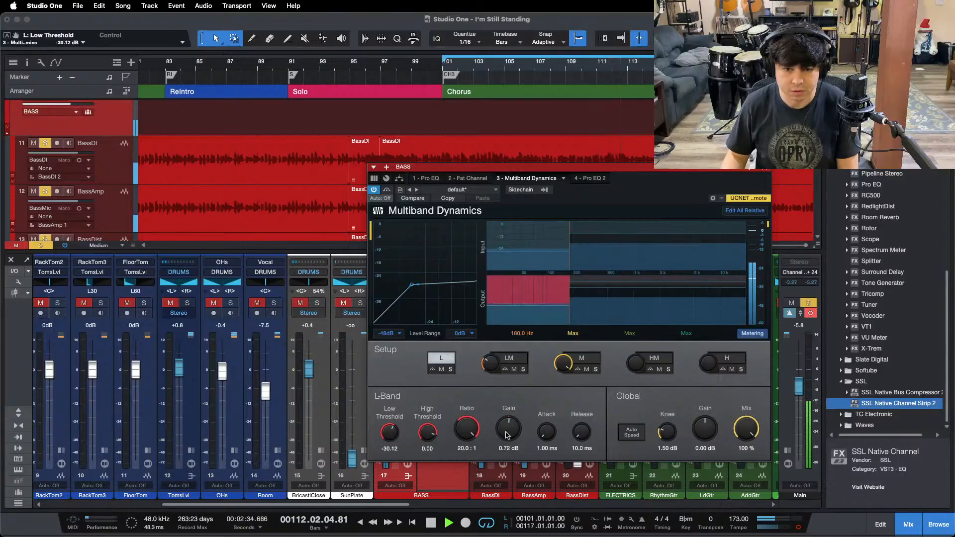
left_click(586, 179)
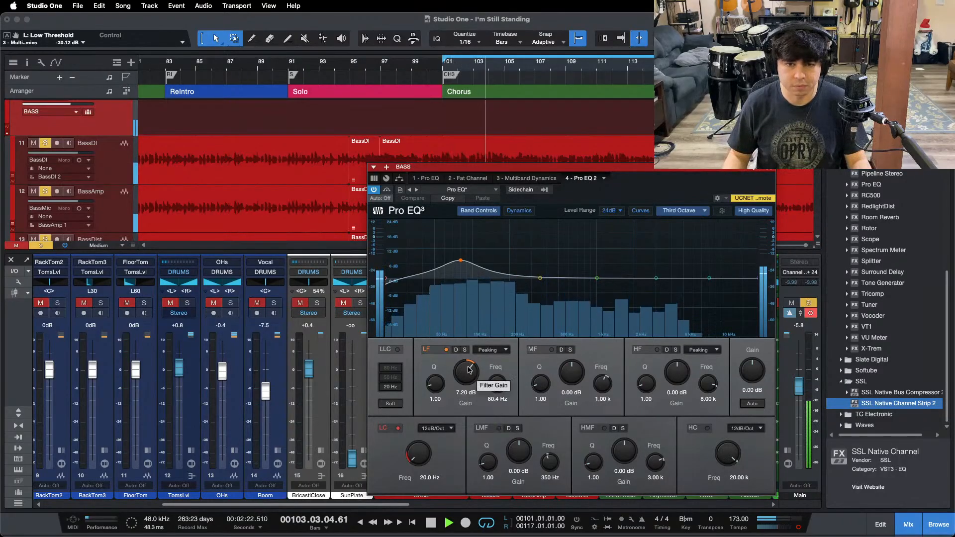
scroll(469, 370, "up", 2)
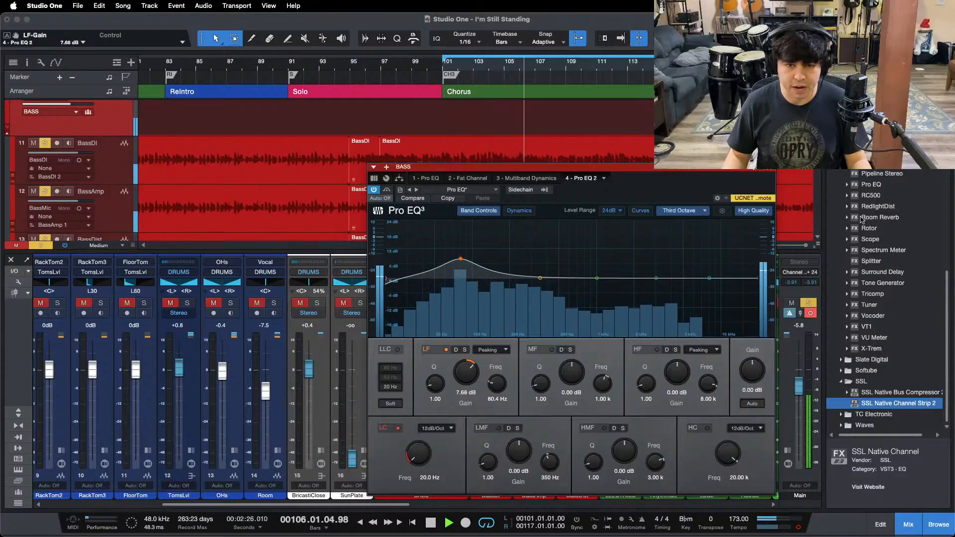
left_click(769, 168)
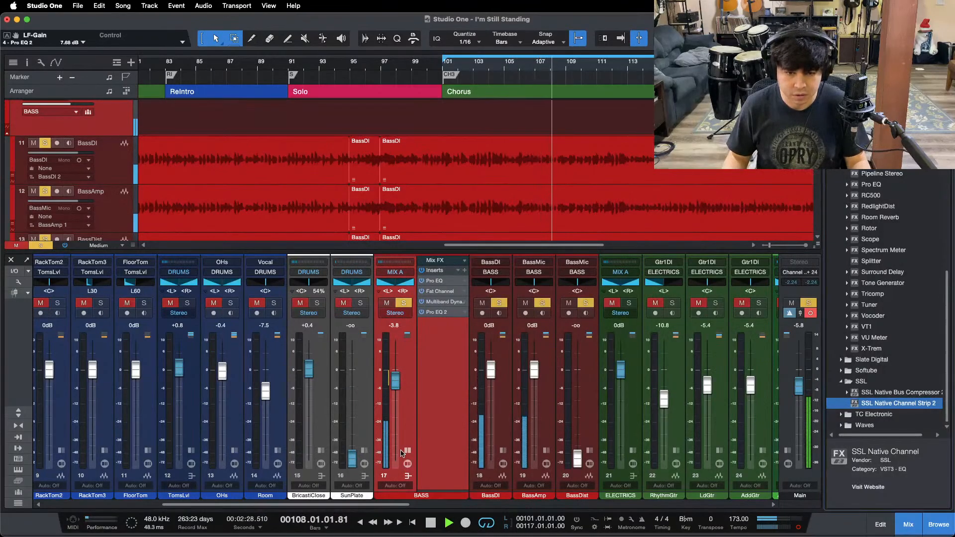
Step: Unsolo the BASS bus and bring BassDist up to -15.0 dB, checking it briefly in solo
key("s")
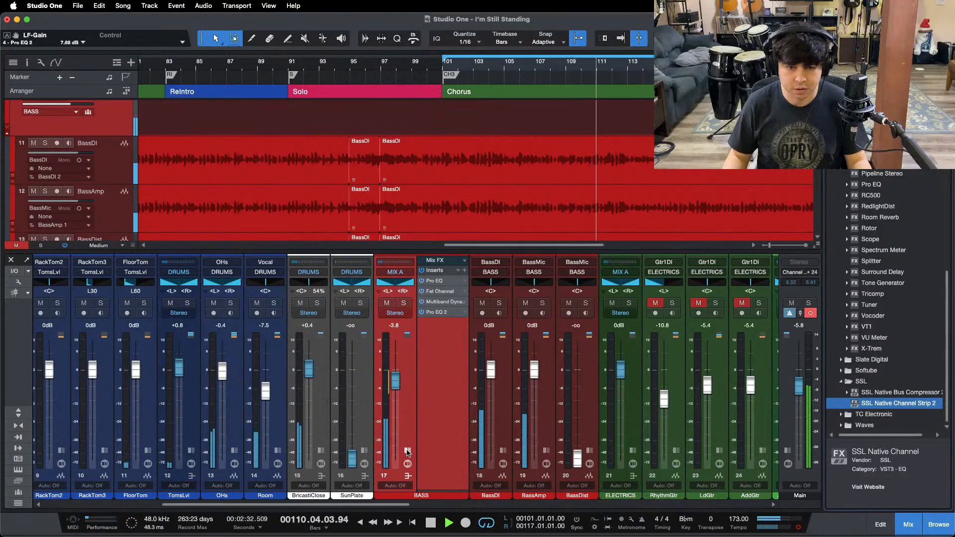
left_click(408, 476)
left_click_drag(525, 456, 527, 412)
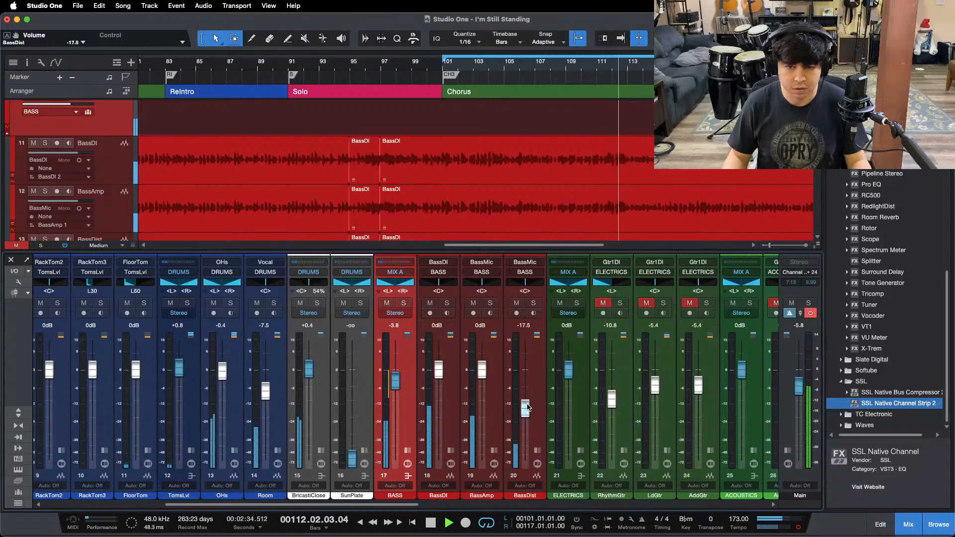
key("s")
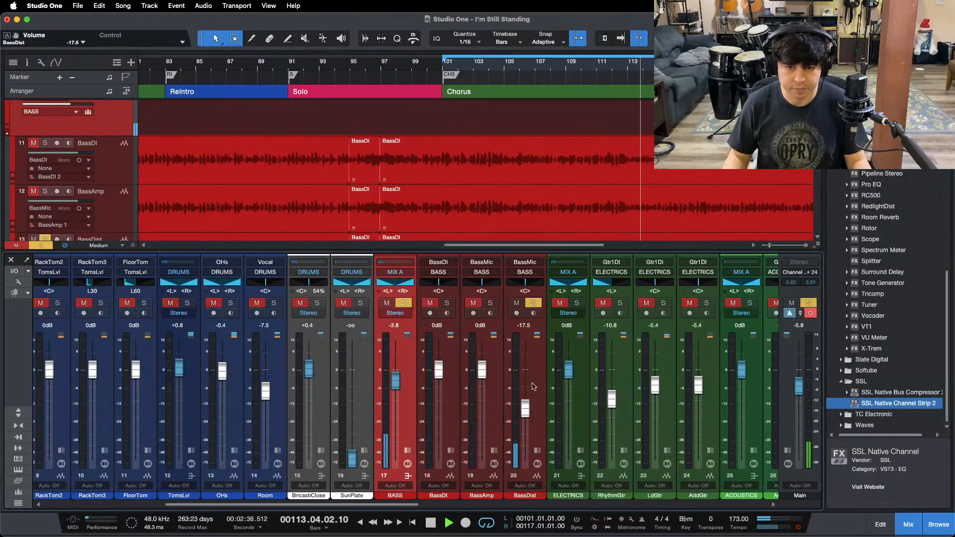
left_click(526, 410)
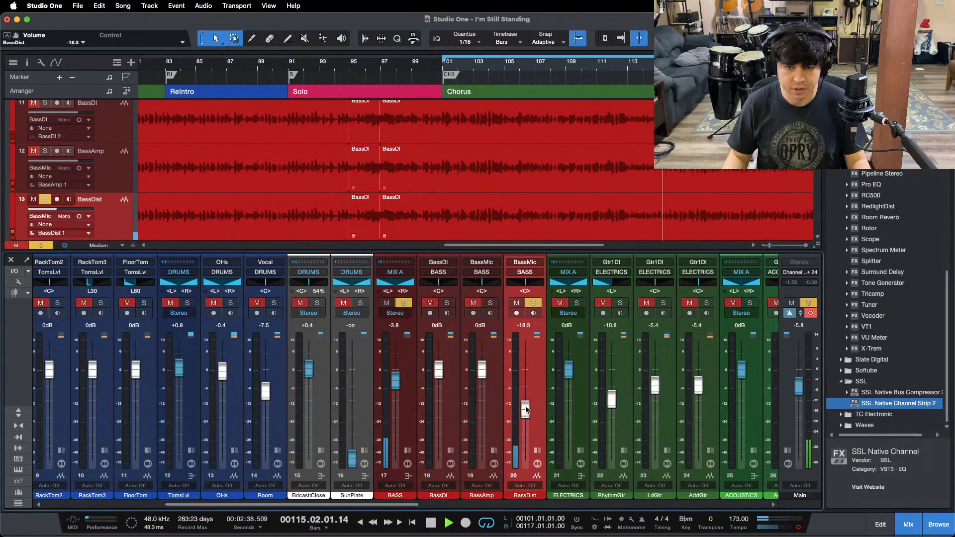
key("s")
scroll(527, 405, "up", 5)
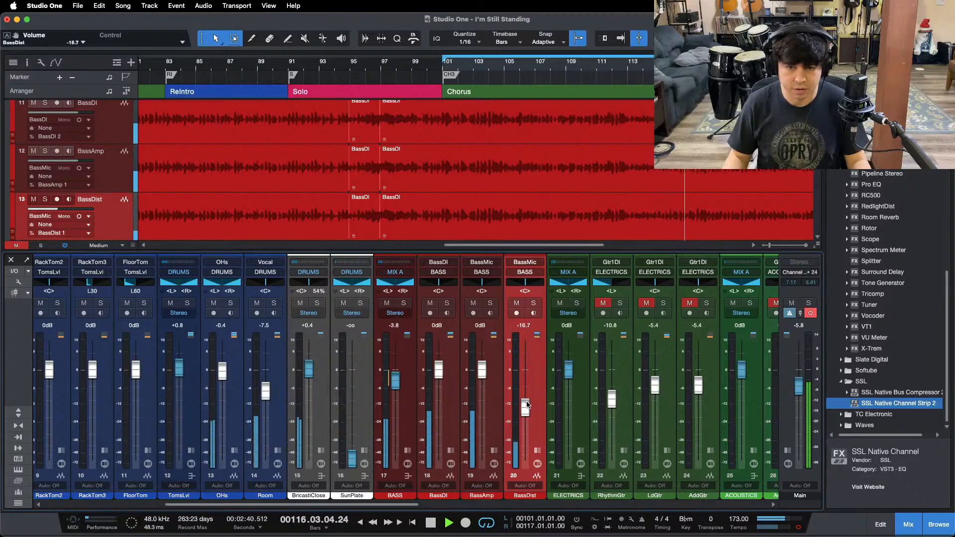
Step: Compare the mix with BassDist muted and unmuted
left_click(516, 303)
left_click(516, 303)
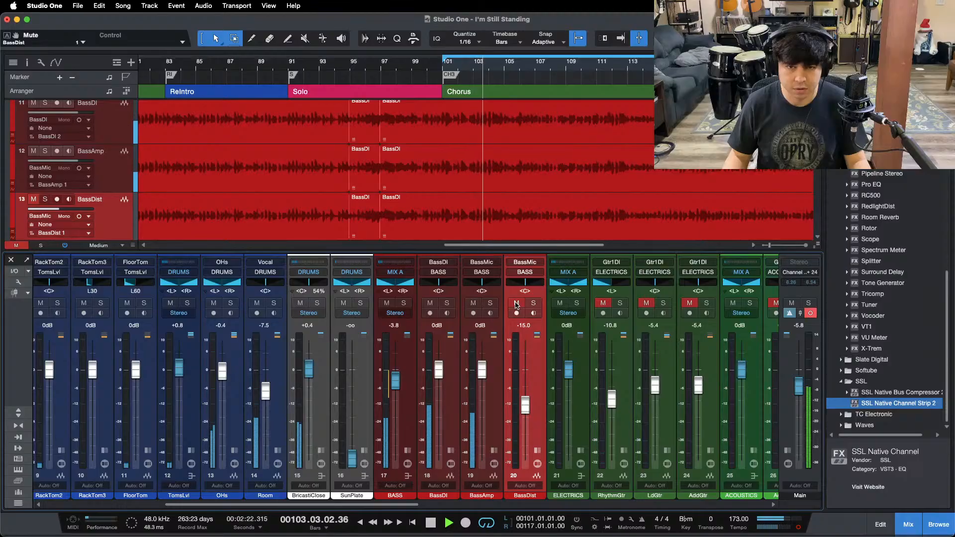
scroll(527, 405, "down", 2)
scroll(527, 405, "up", 2)
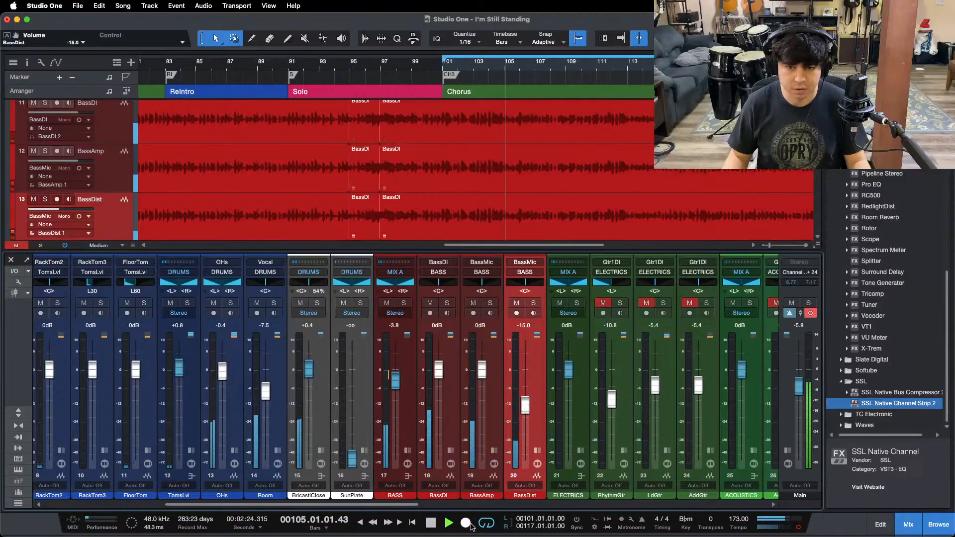
Step: Solo BassDist, stop playback, and examine its Pro EQ low cut and RedlightDist settings
scroll(302, 381, "right", 6)
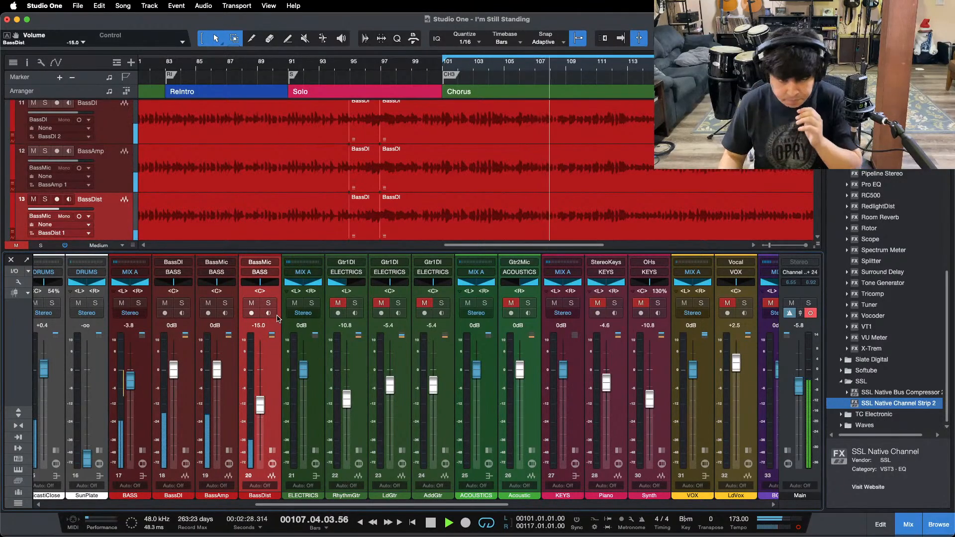
left_click(268, 303)
key("space")
left_click(272, 450)
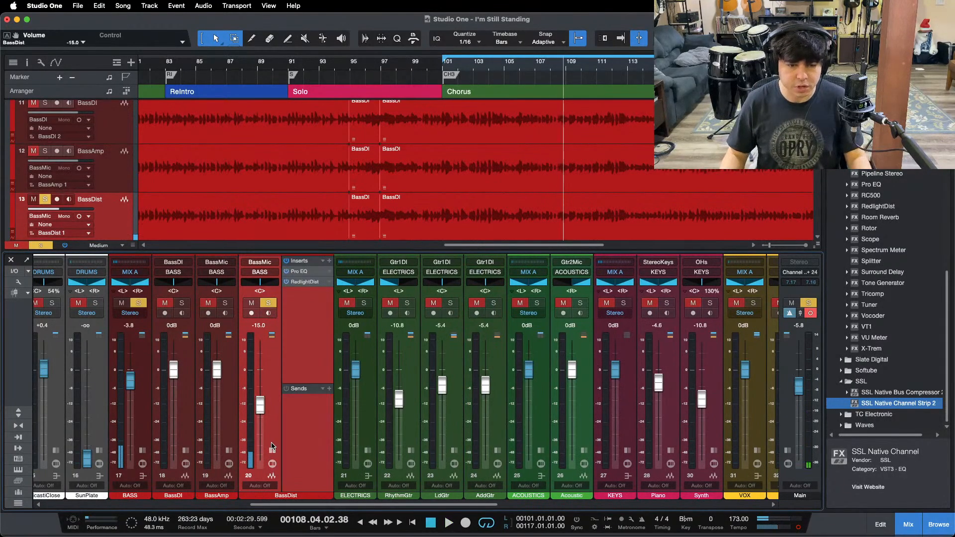
left_click(303, 271)
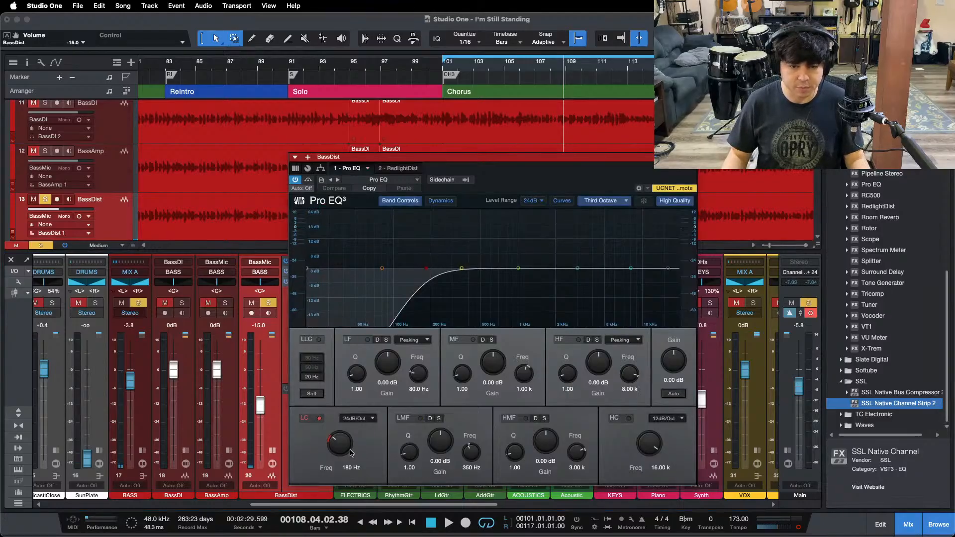
left_click(391, 168)
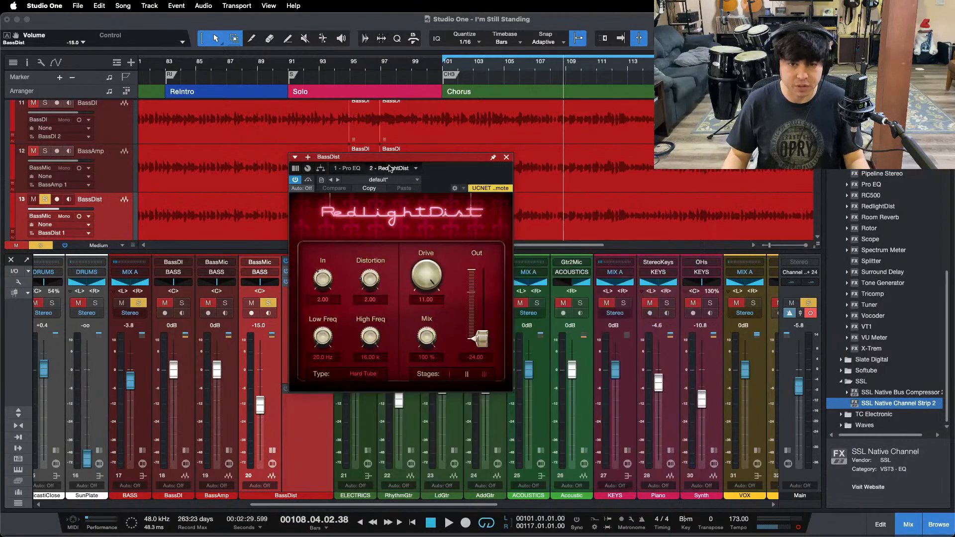
Step: Play the chorus with BassDI and BassAmp soloed alongside BassDist, and collapse BassDist's inserts and sends
key("KP_1")
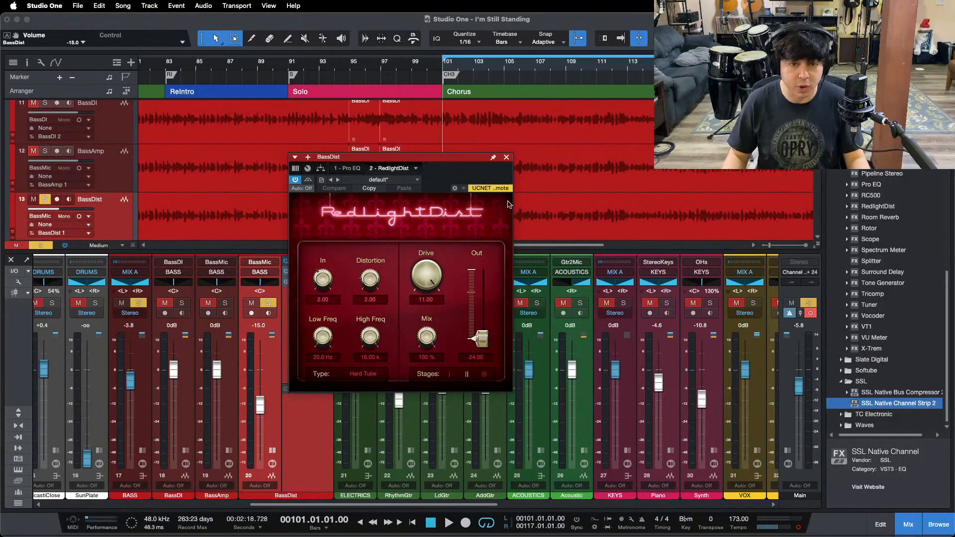
key("space")
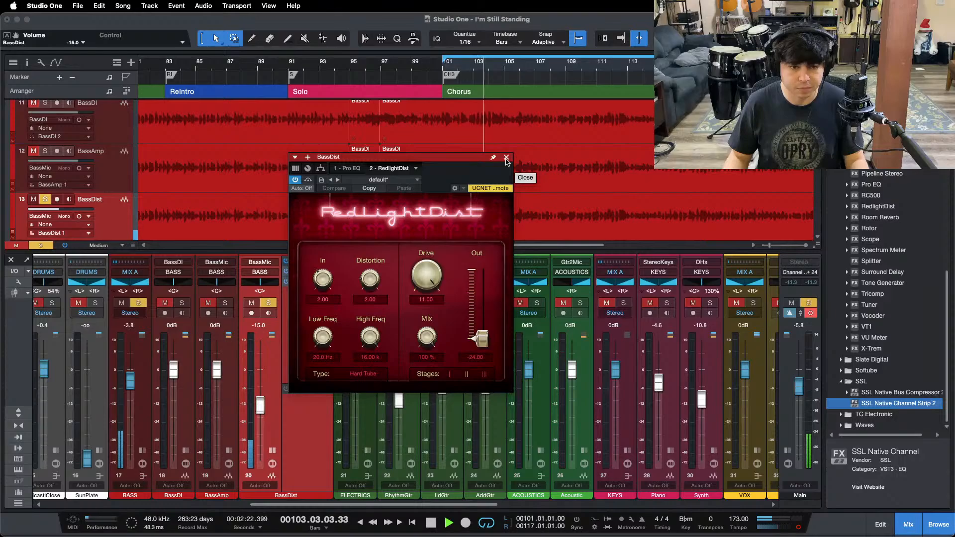
left_click(181, 303)
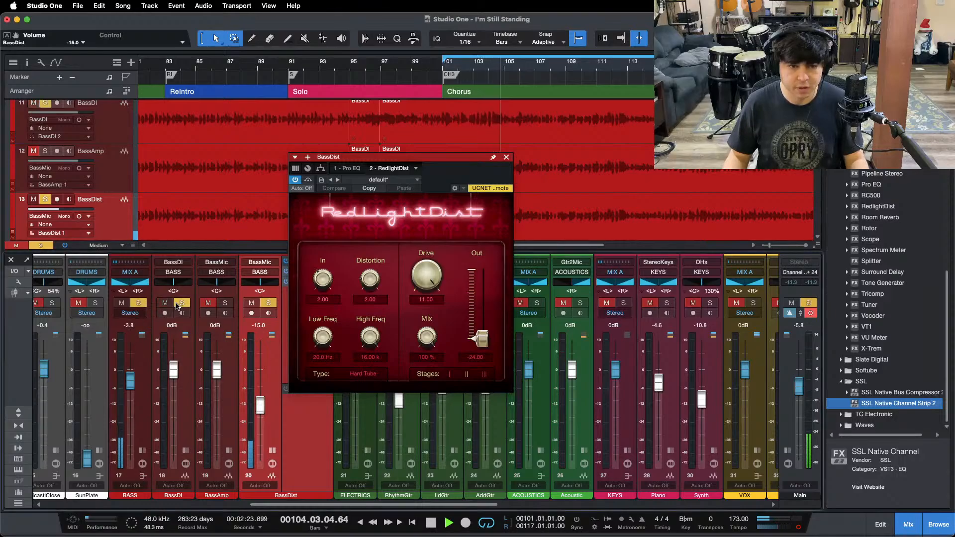
left_click(225, 303)
left_click(506, 157)
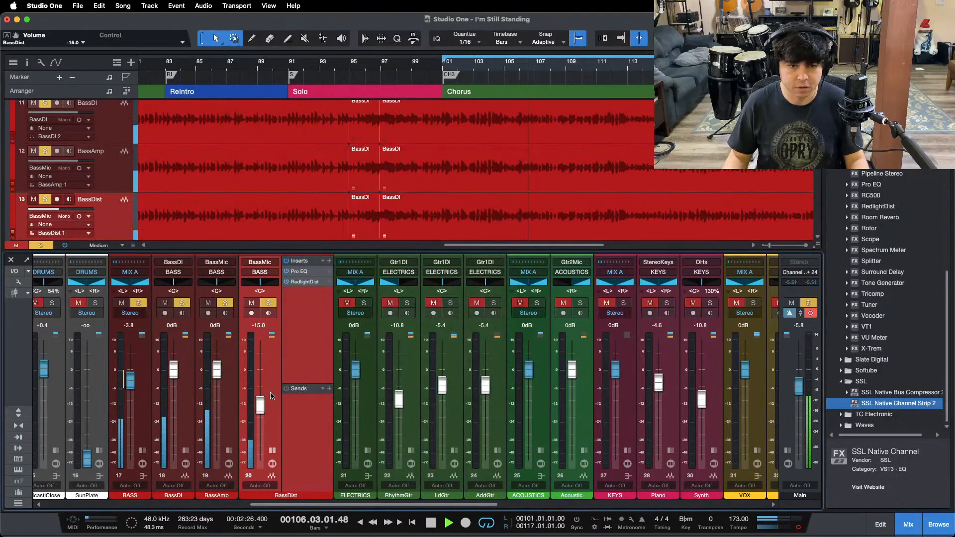
left_click(272, 451)
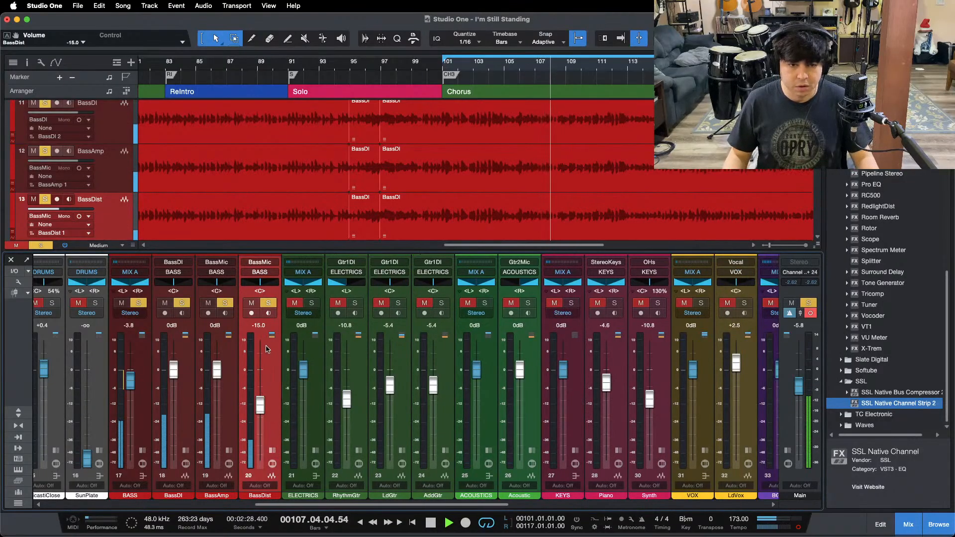
Step: Unsolo all the bass tracks and play the full drums and bass from the start of the chorus
key("space")
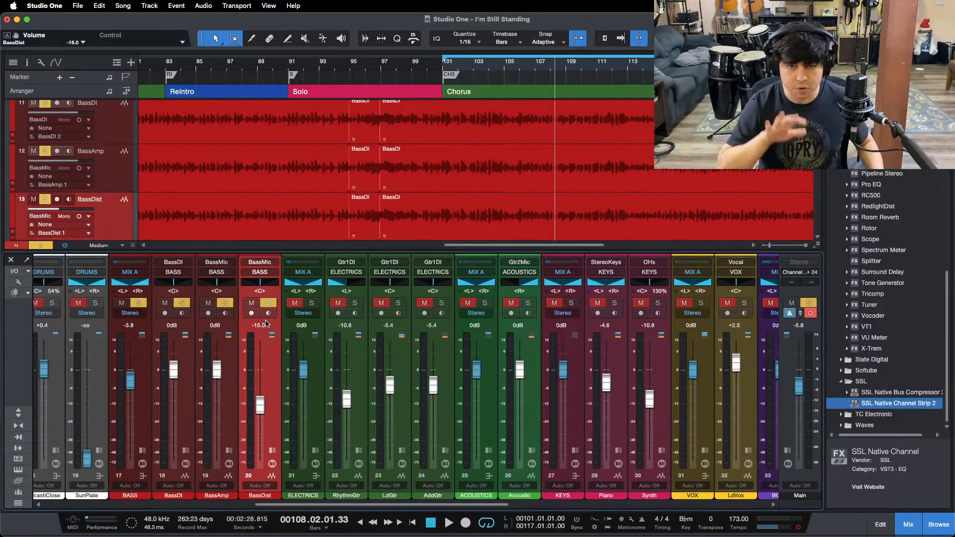
key("KP_1")
key("shift+s")
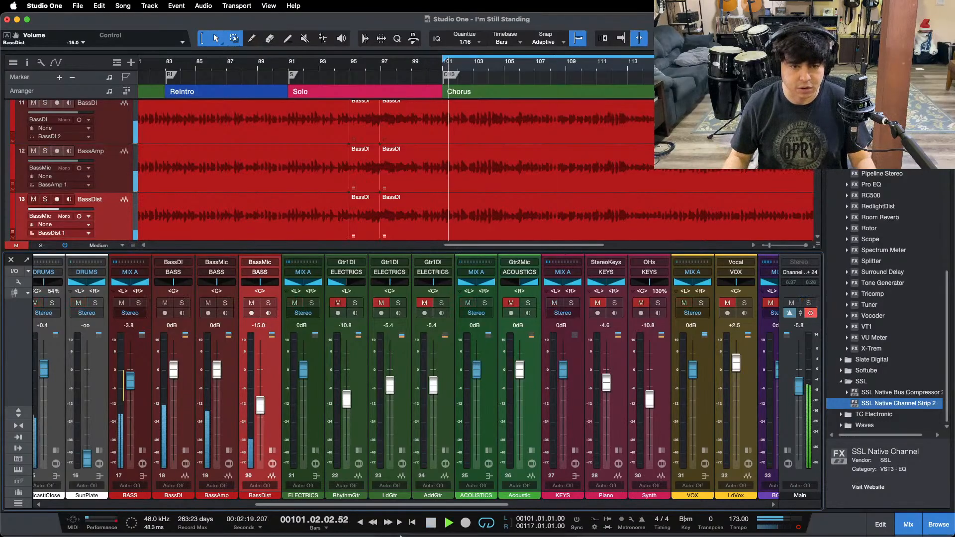
mouse_move(486, 520)
left_click(521, 518)
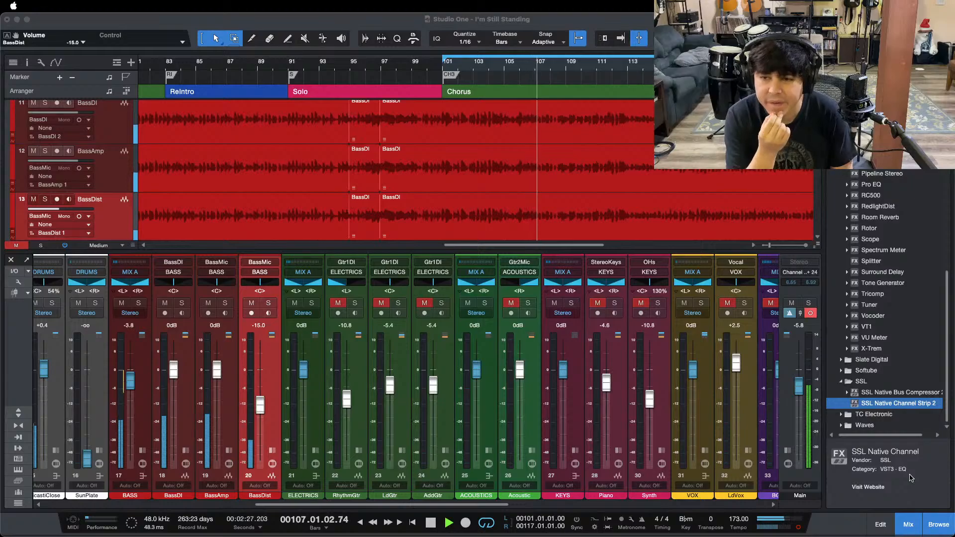
left_click(358, 388)
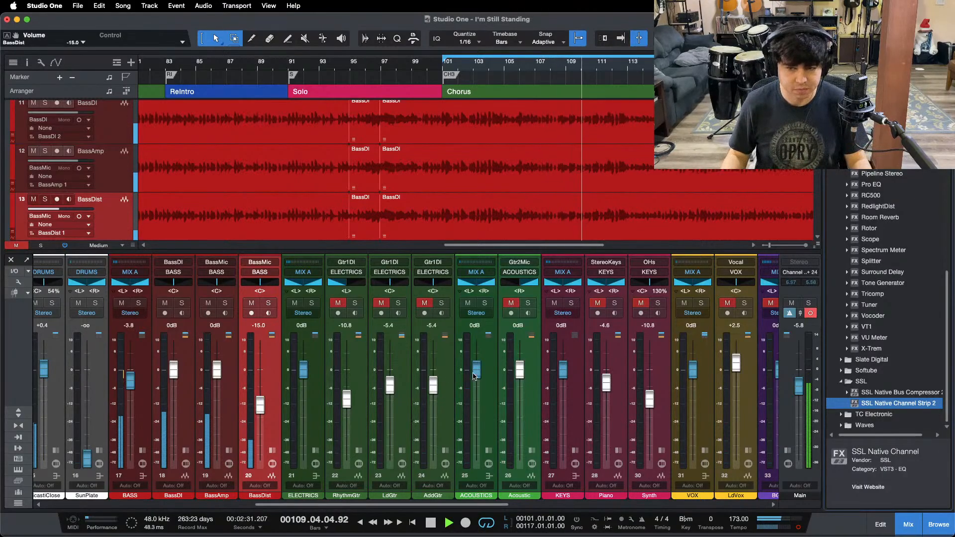
mouse_move(570, 535)
left_click(521, 511)
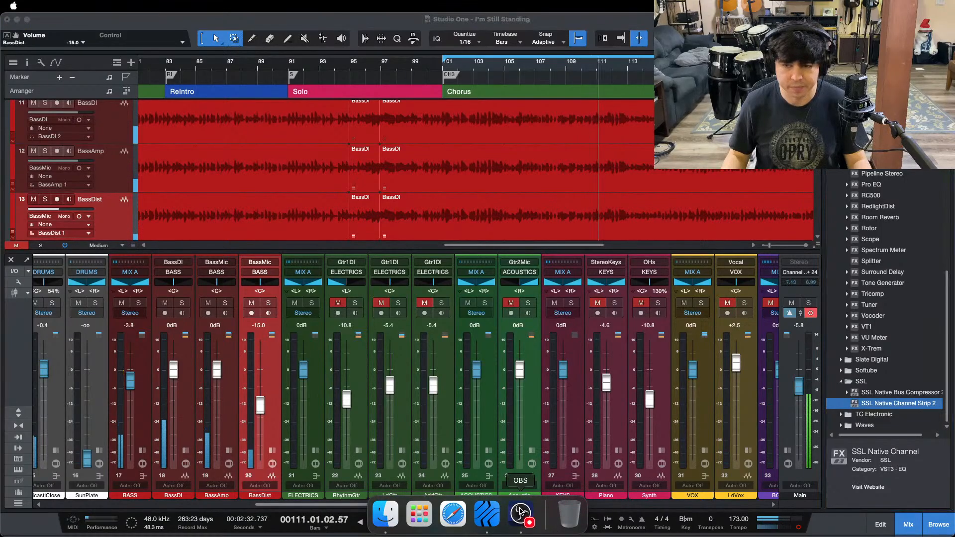
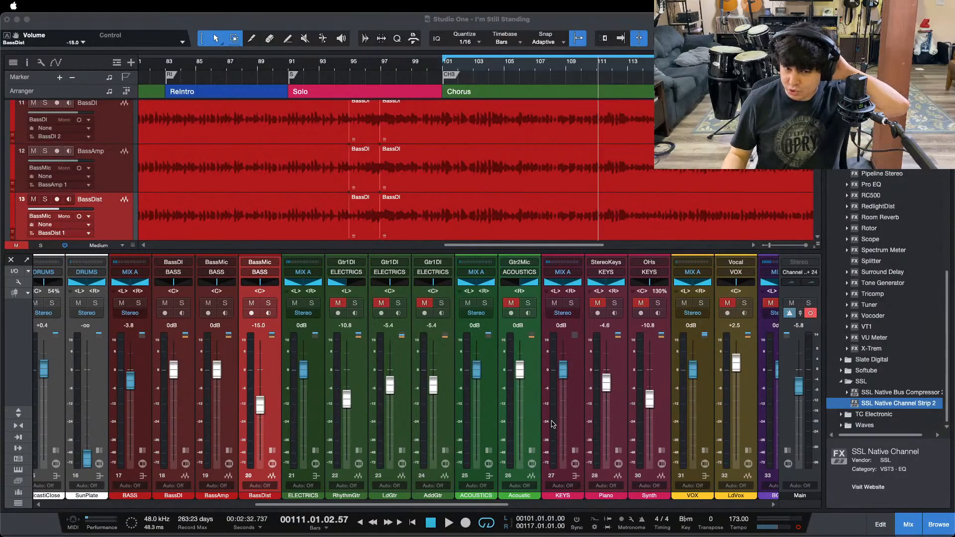
Step: Solo the DRUMS bus and play the start of the chorus to hear the drums alone
left_click(933, 479)
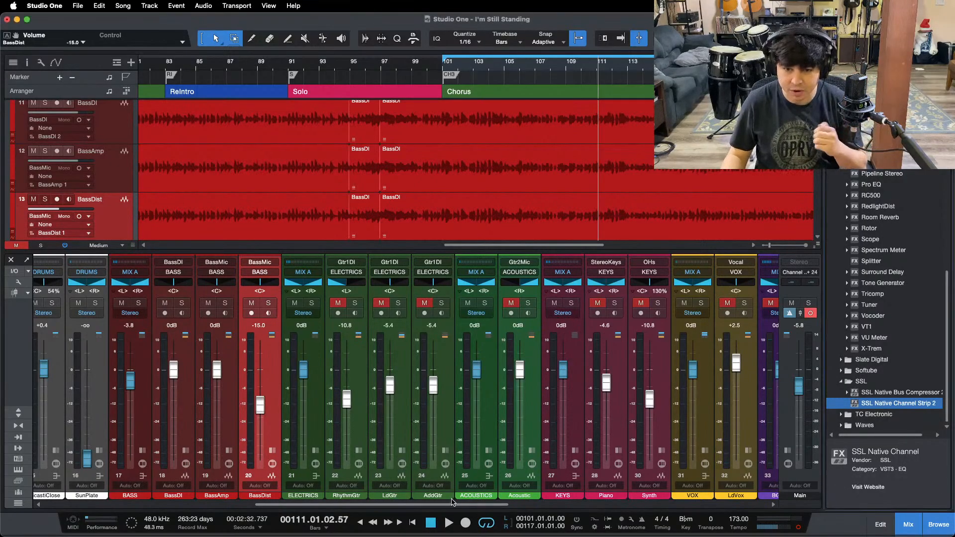
left_click_drag(452, 502, 290, 502)
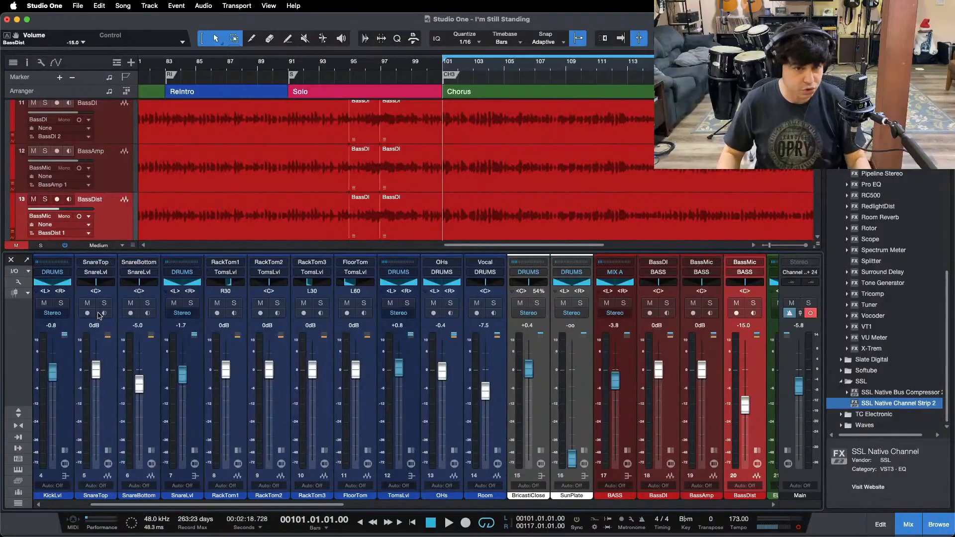
left_click_drag(91, 503, 47, 503)
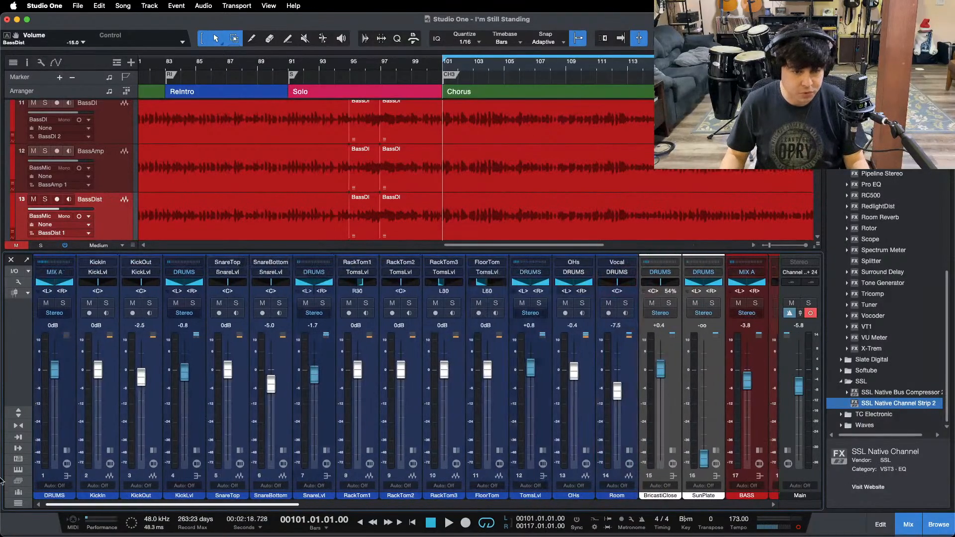
left_click(64, 303)
key("space")
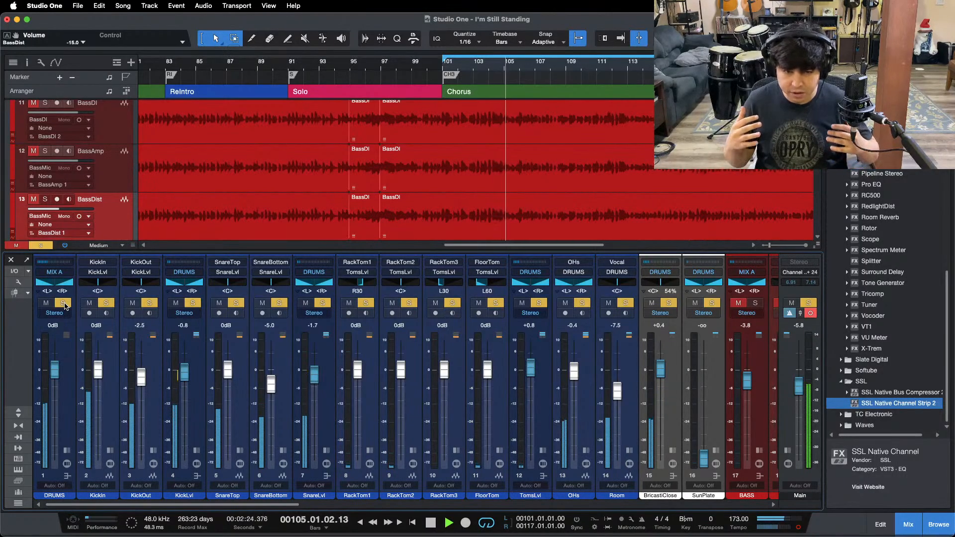
key("space")
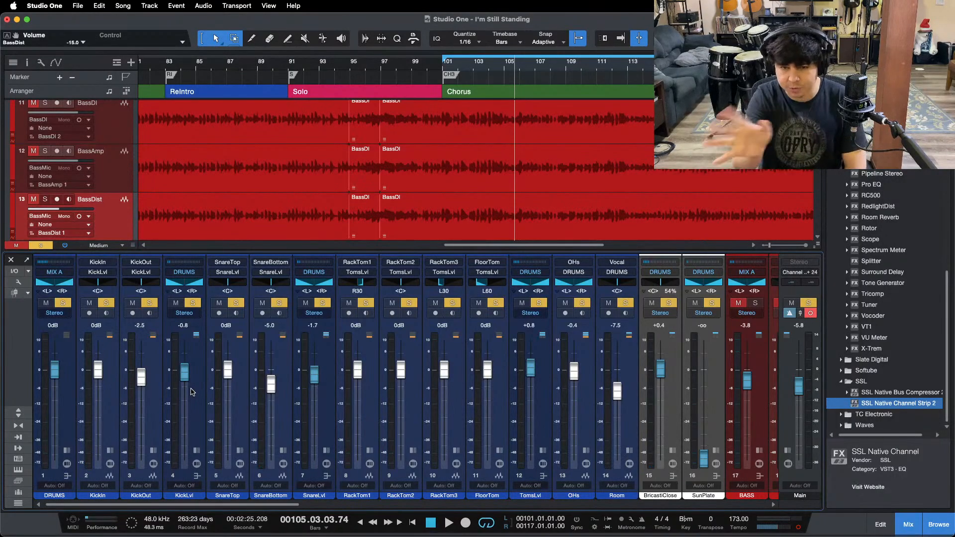
Step: Examine the Pro EQ settings on the SnareLvl bus, and collapse its inserts and sends
left_click(192, 392)
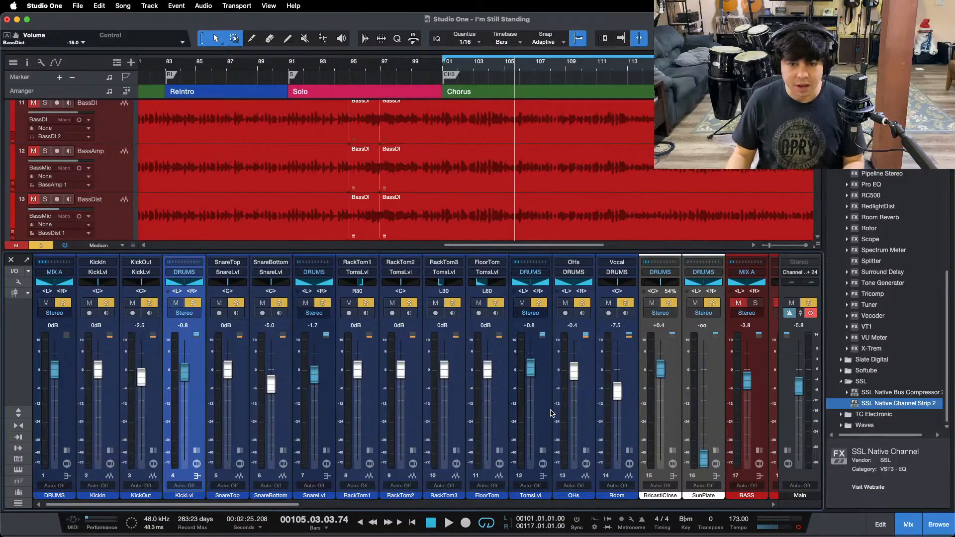
left_click(592, 413)
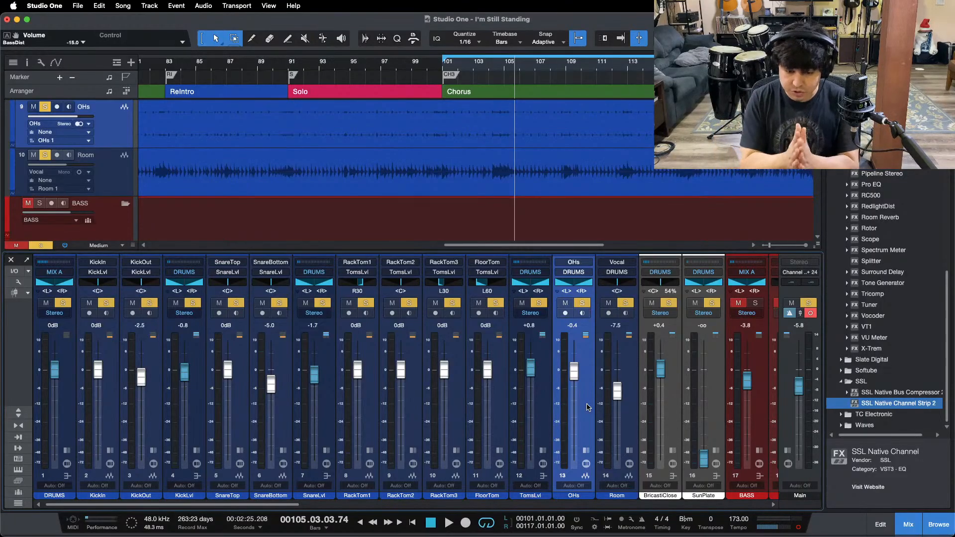
left_click(325, 451)
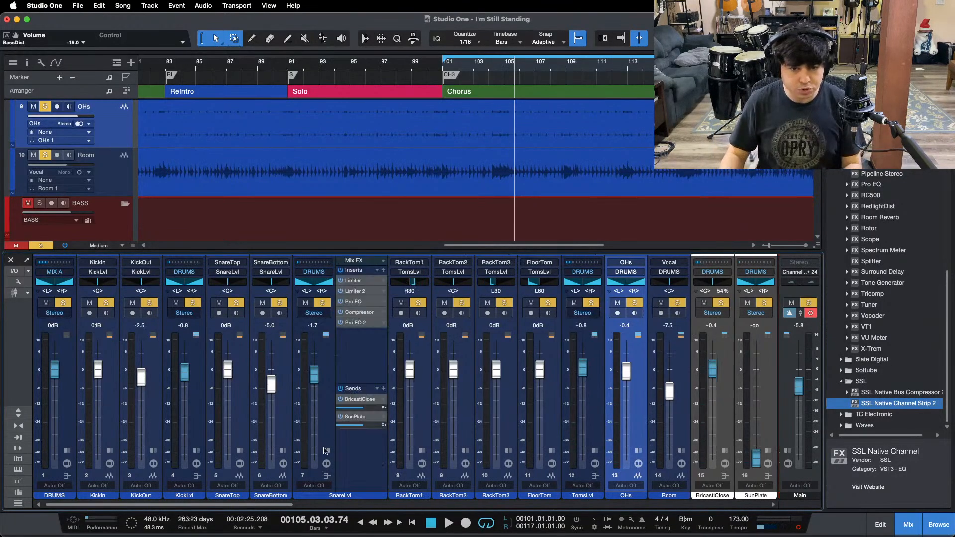
left_click(354, 301)
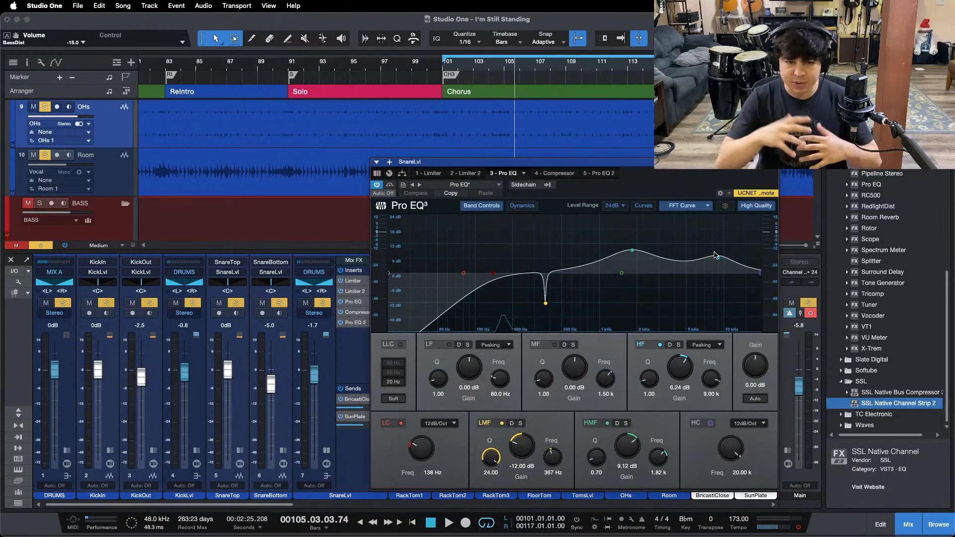
left_click(768, 170)
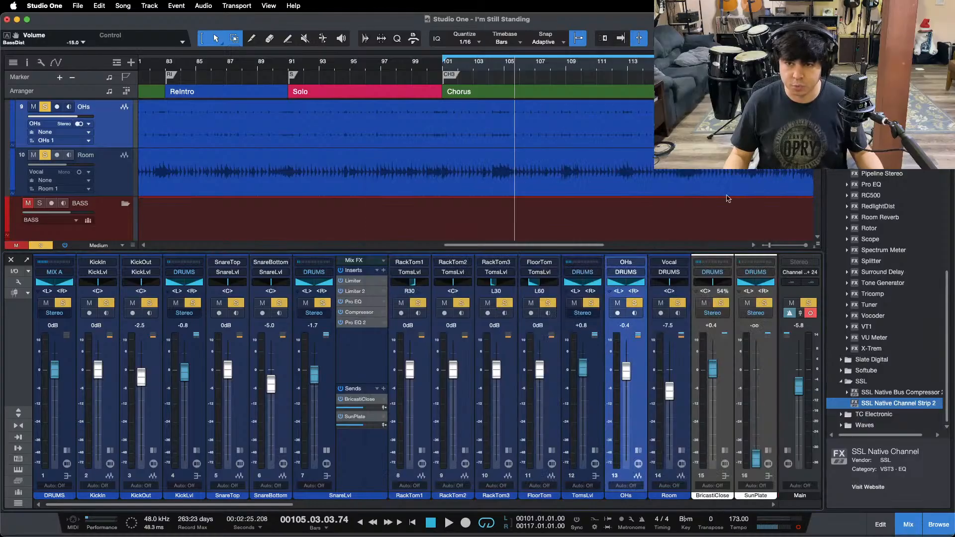
left_click(369, 353)
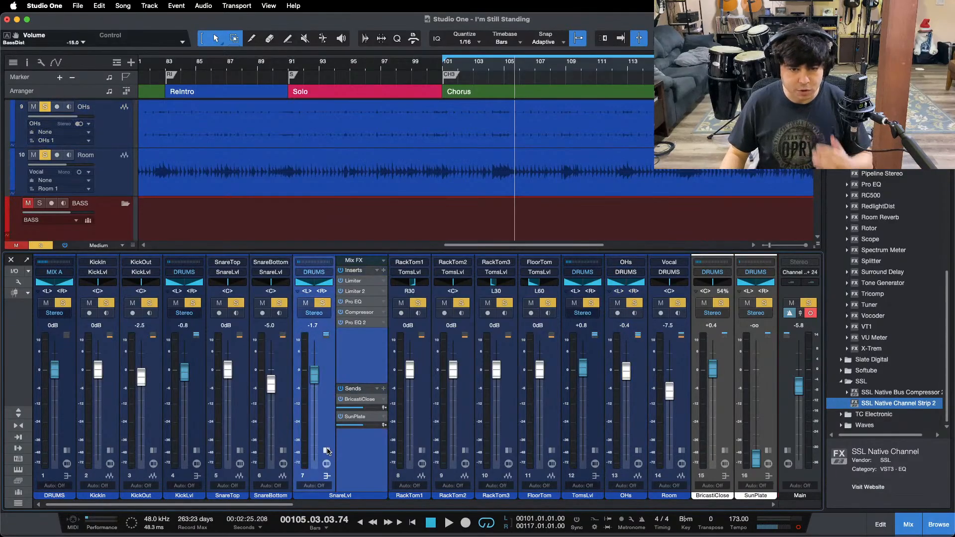
left_click(327, 451)
Step: Clear the drum solos with the playhead at the chorus start, and save the song
key("KP_0")
key("shift+super+s")
key("super+s")
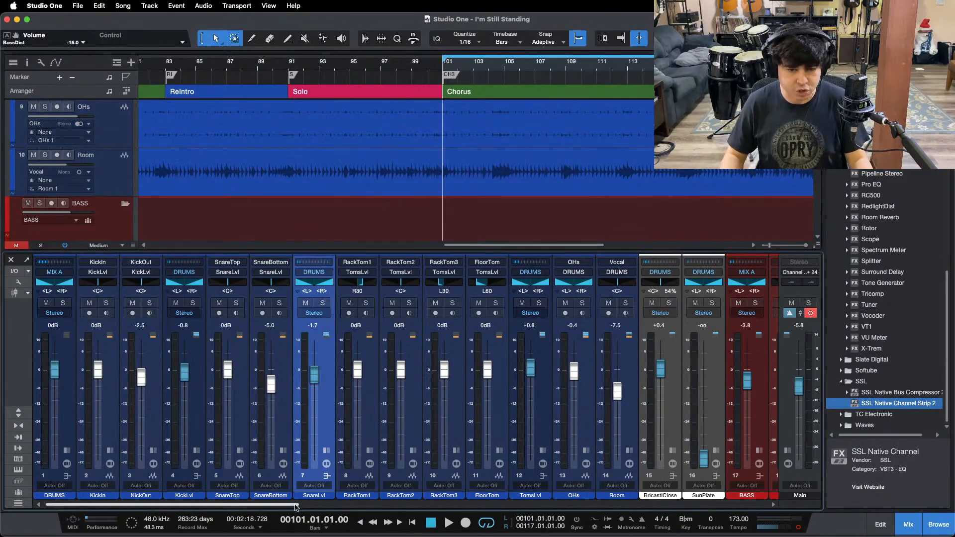
Step: Play the drums and bass from the start of the chorus and unmute the Piano channel
left_click_drag(297, 506, 481, 504)
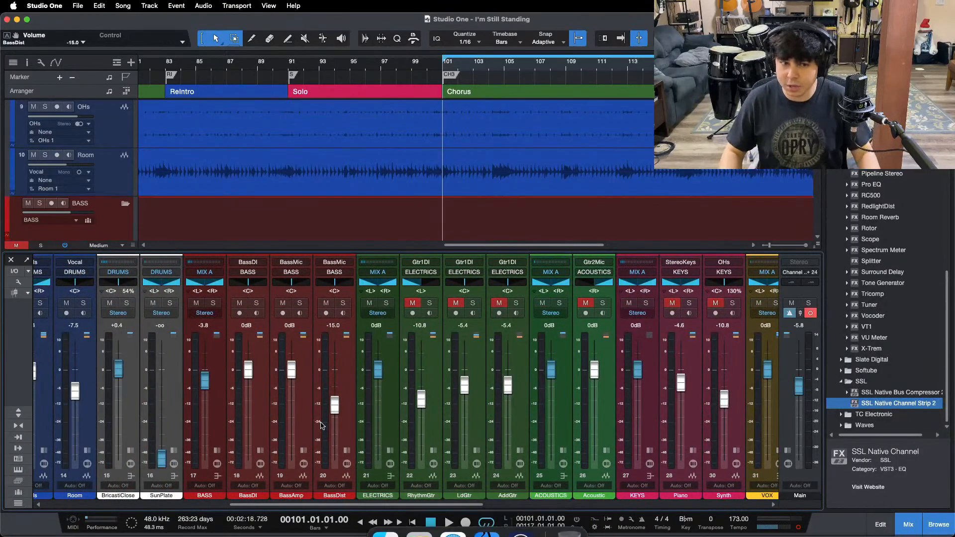
key("space")
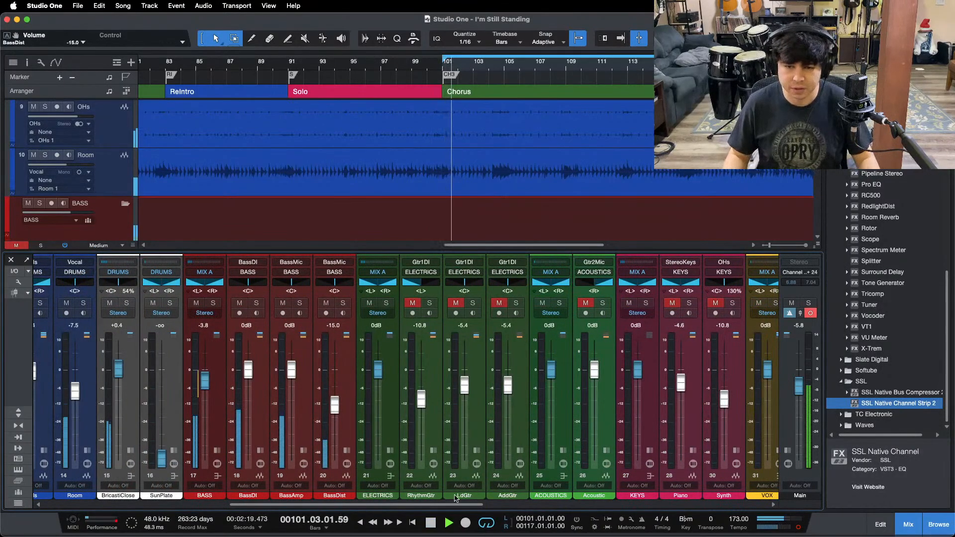
scroll(393, 358, "right", 5)
left_click(376, 303)
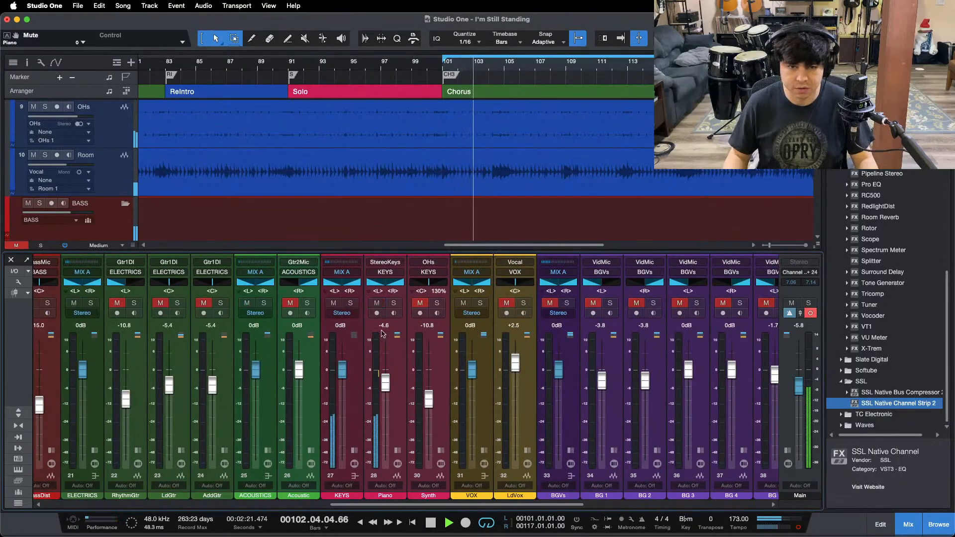
Step: Solo the Piano during playback and examine its Pro EQ curve
left_click(397, 450)
left_click(422, 392)
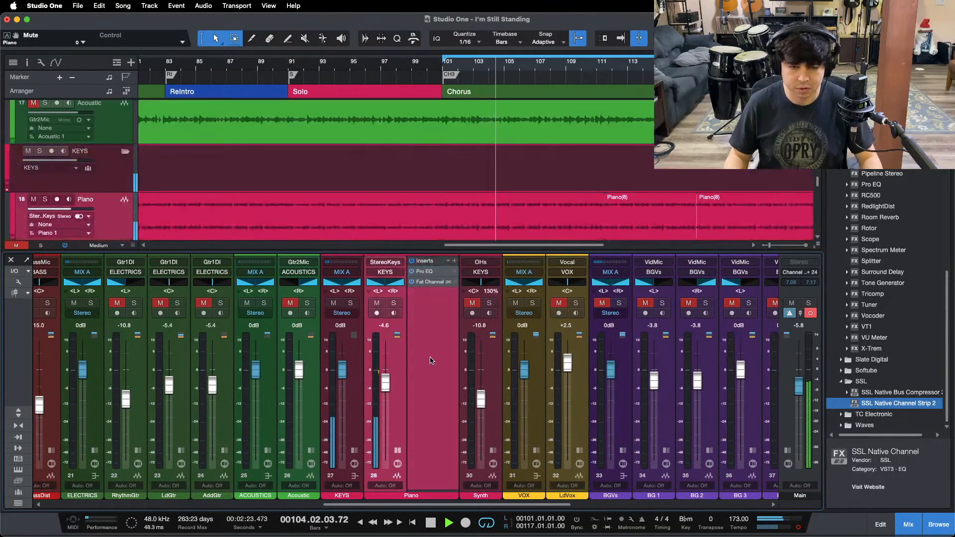
left_click_drag(565, 64, 484, 83)
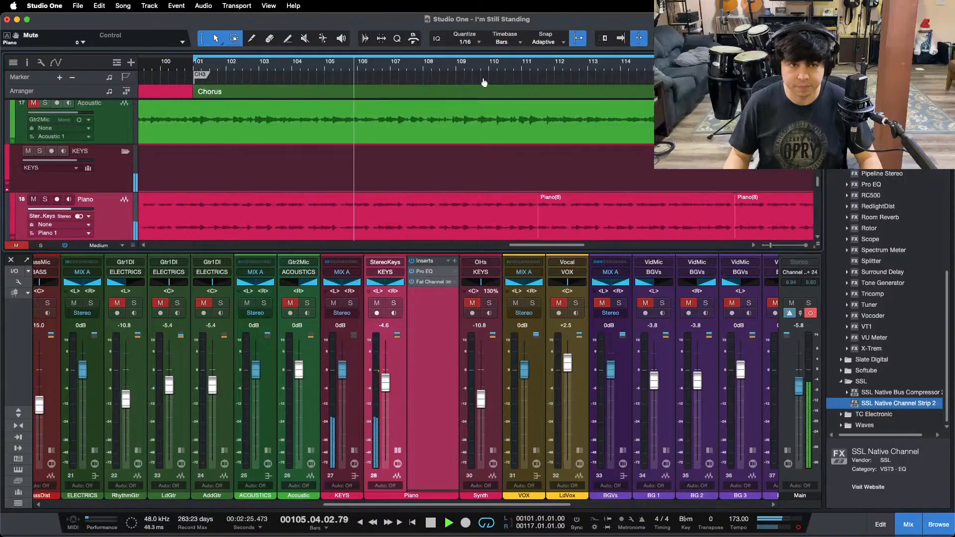
key("s")
left_click(425, 271)
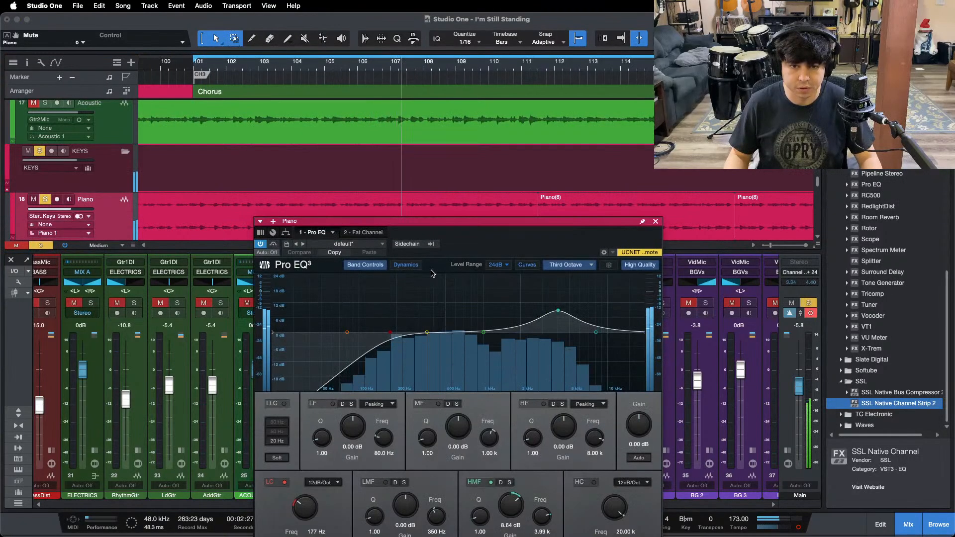
left_click_drag(517, 240, 529, 224)
Step: Set the Piano's Fat Channel compressor input to -21.28 dB and its output to -21.84 dB
left_click(381, 215)
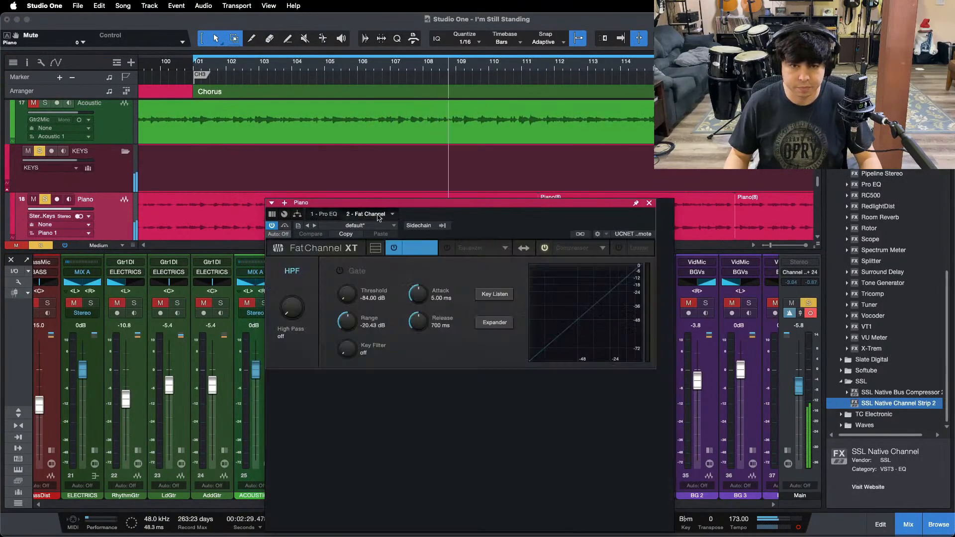
left_click(563, 249)
left_click_drag(526, 229, 534, 241)
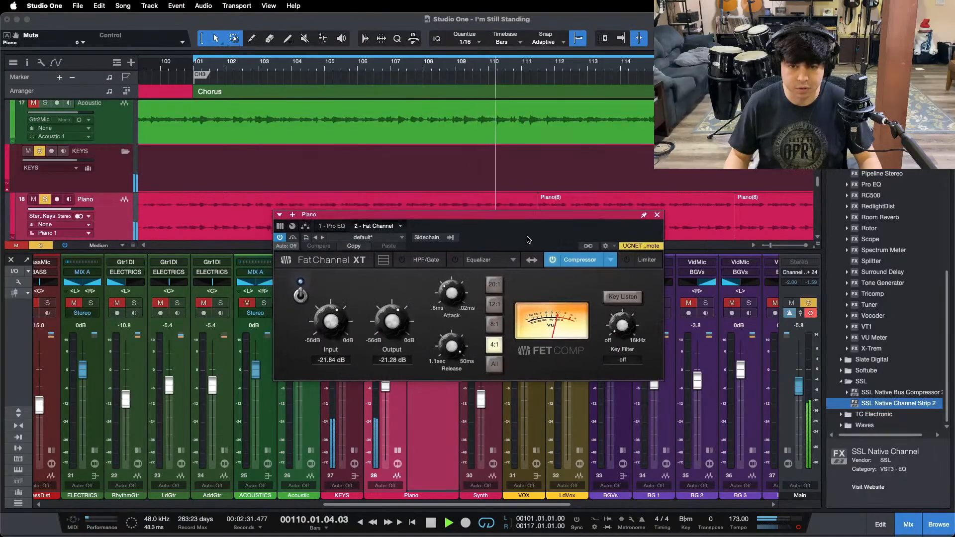
scroll(325, 320, "up", 1)
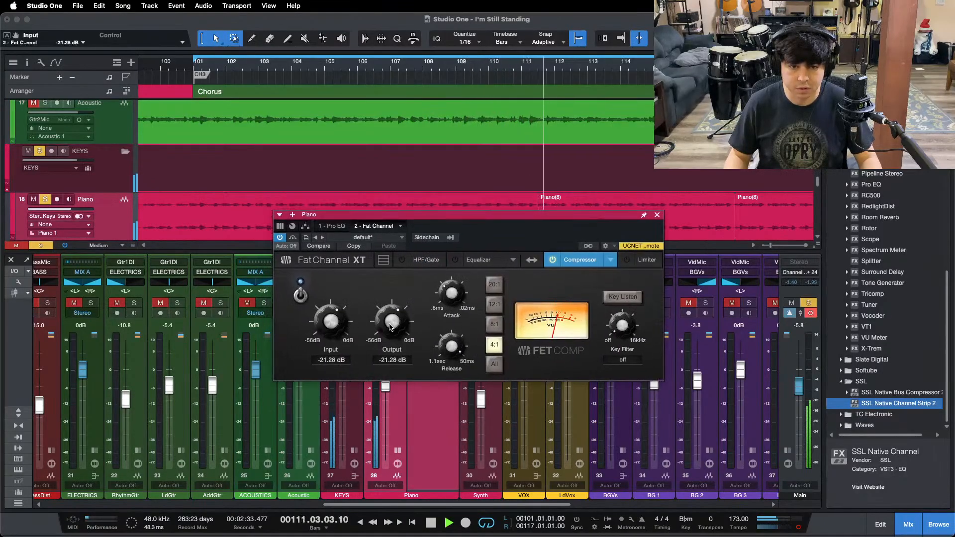
scroll(385, 324, "down", 1)
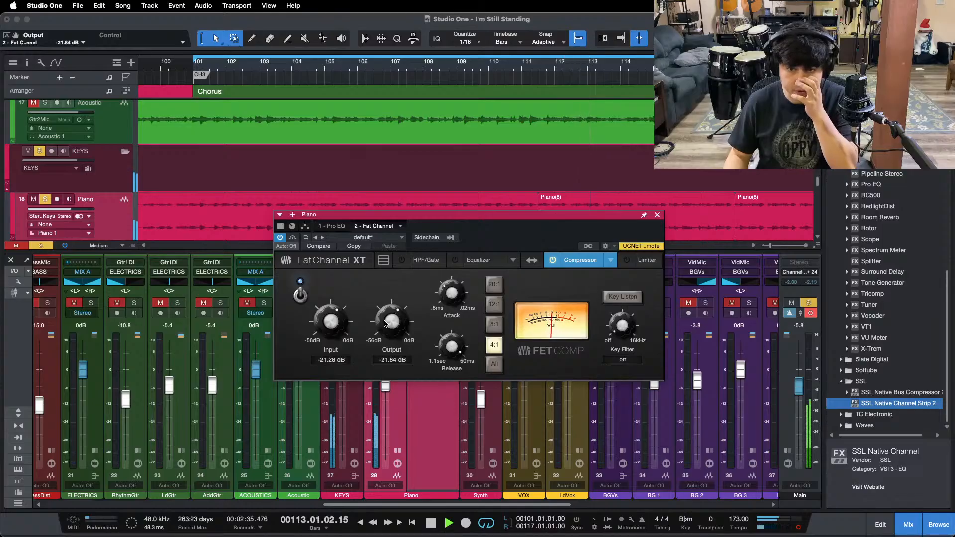
Step: Raise the HMF gain in the Piano's Pro EQ to 9.60 dB
left_click(331, 226)
scroll(530, 497, "up", 1)
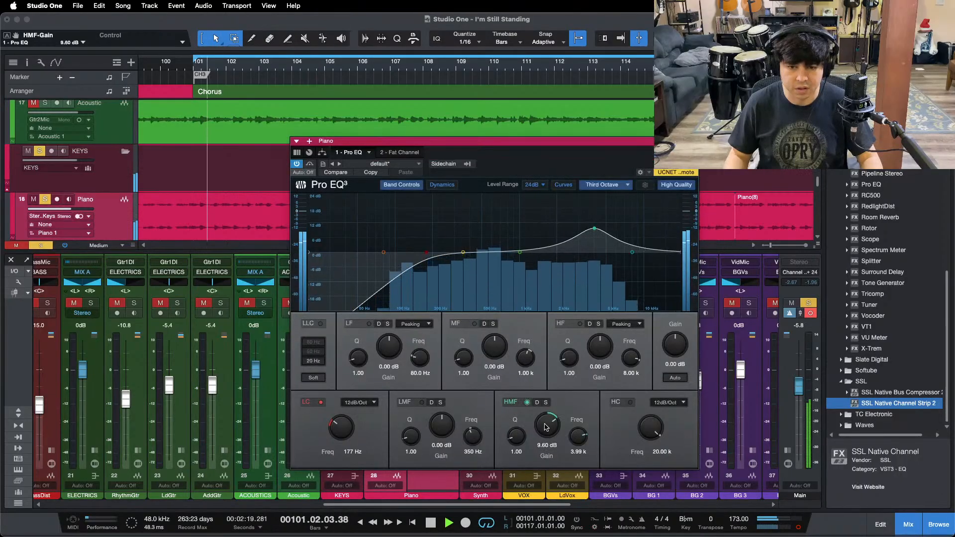
left_click_drag(546, 437, 545, 427)
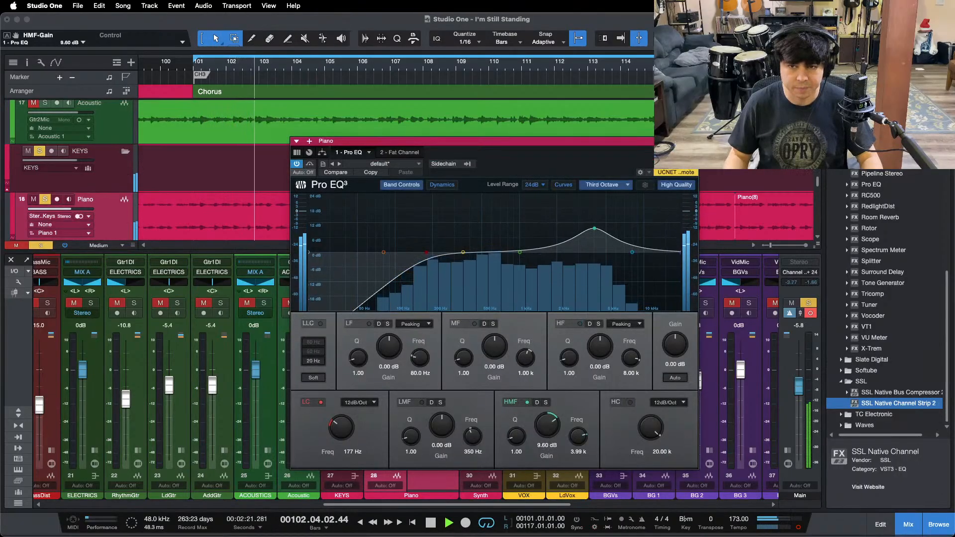
left_click(691, 141)
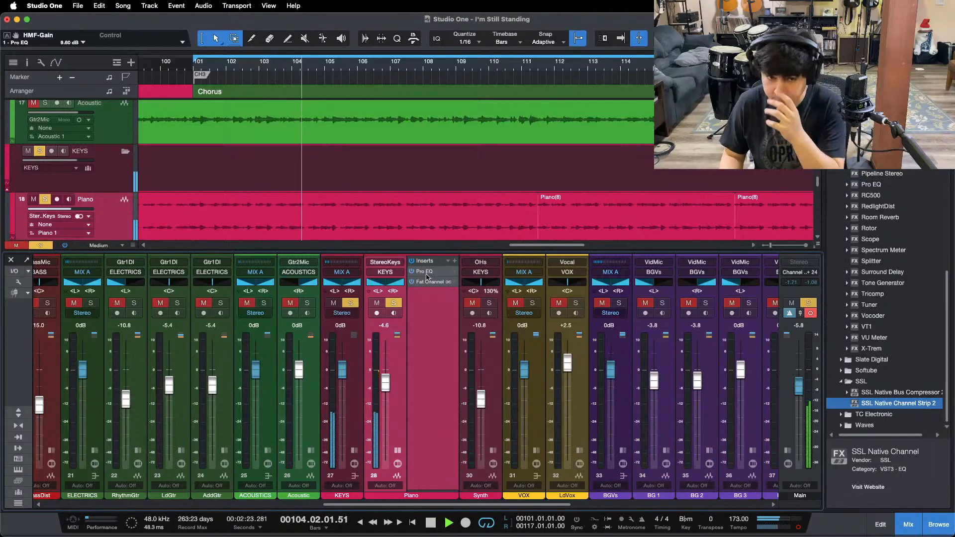
Step: Review the Piano's Pro EQ and Fat Channel compressor settings while it plays, and stop playback
left_click(423, 271)
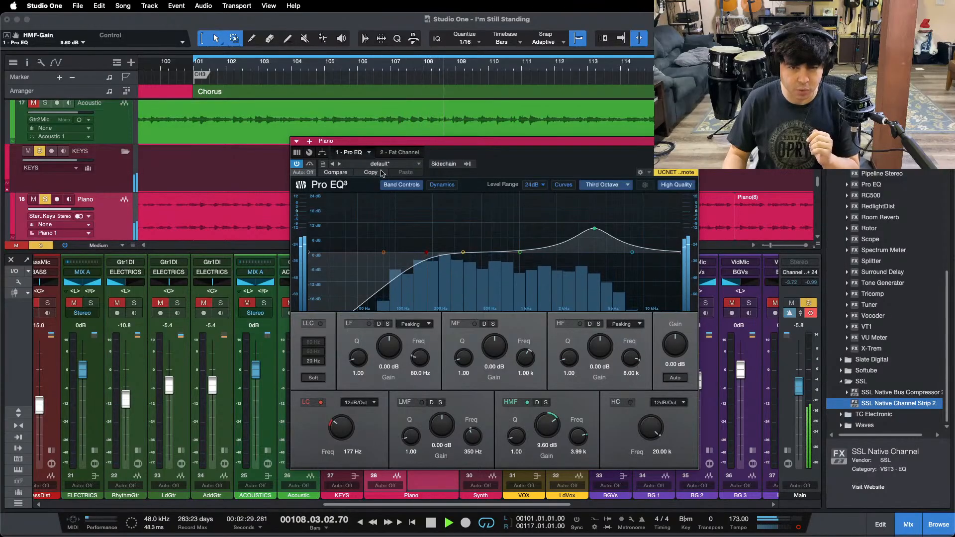
left_click(398, 152)
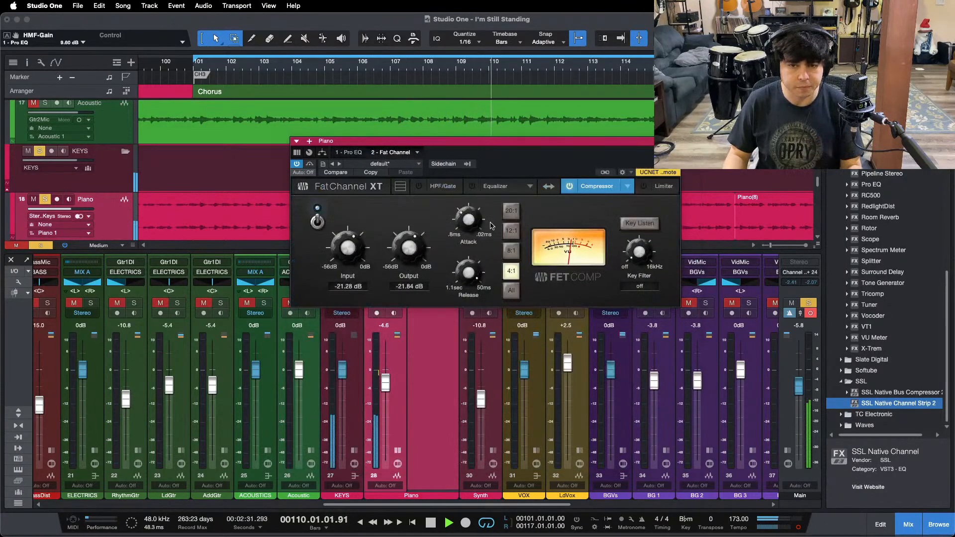
key("space")
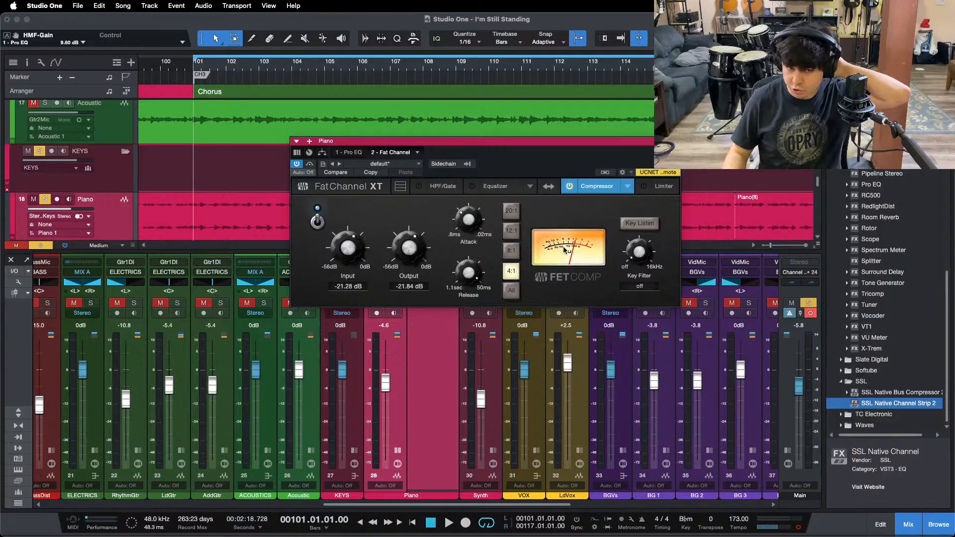
Step: Play the chorus with the Piano unsoloed, raise its fader to -3.8 dB, and collapse its inserts
left_click(386, 384)
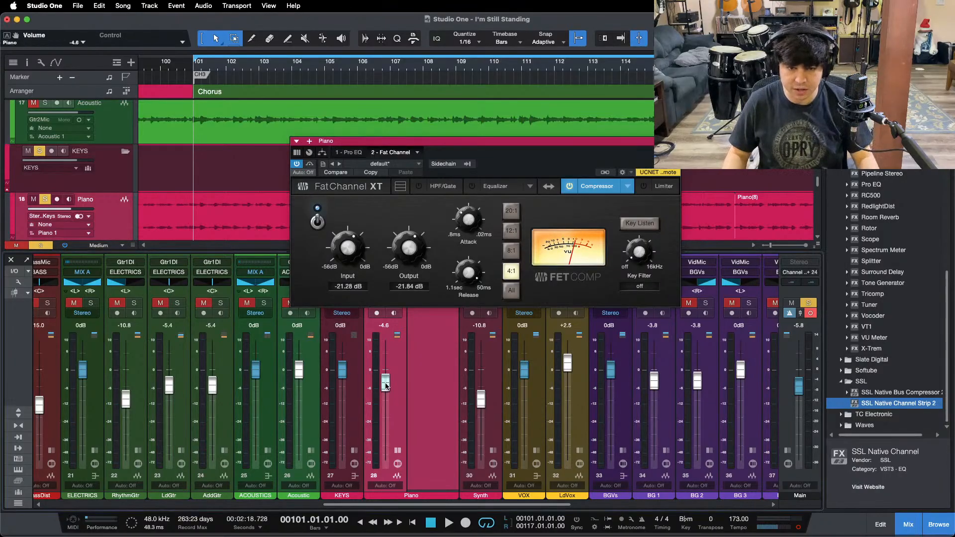
key("space")
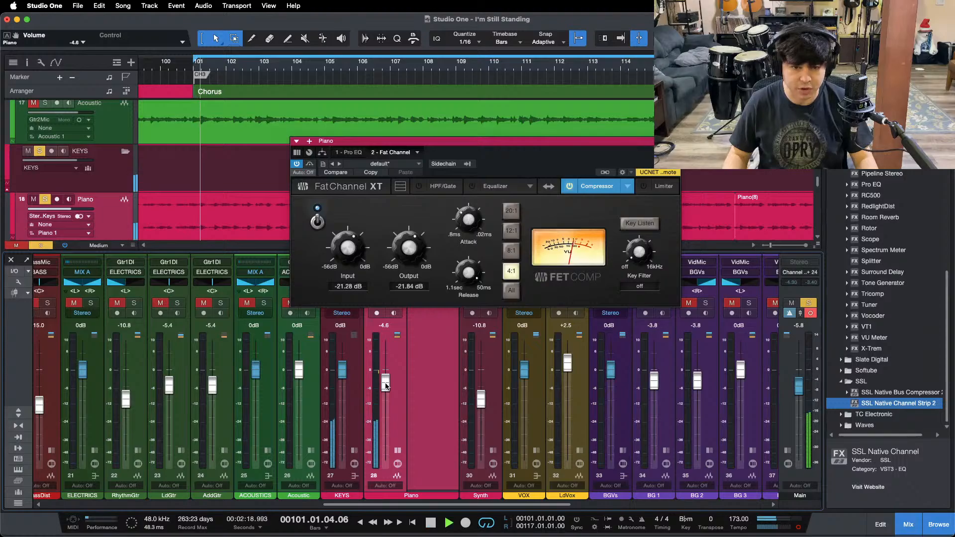
key("s")
left_click_drag(386, 386, 385, 385)
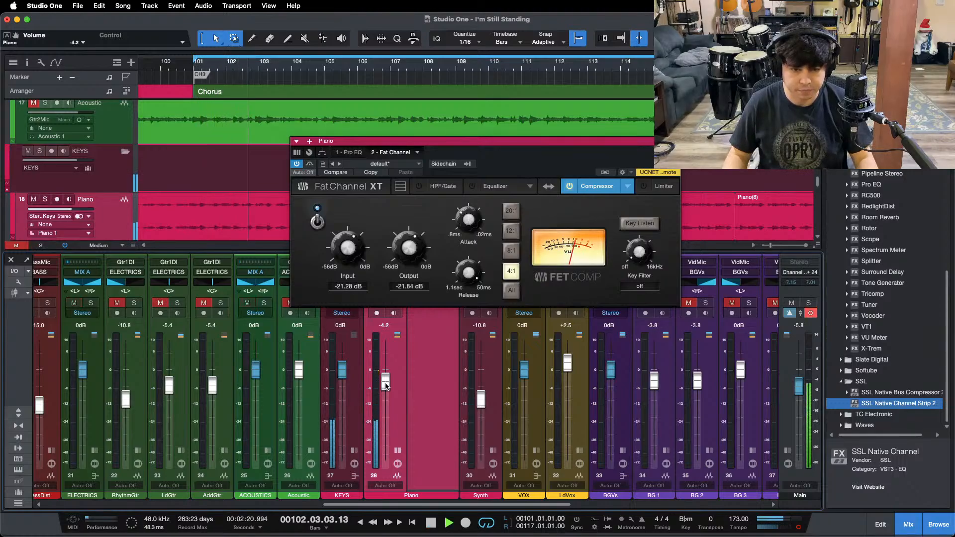
left_click(675, 141)
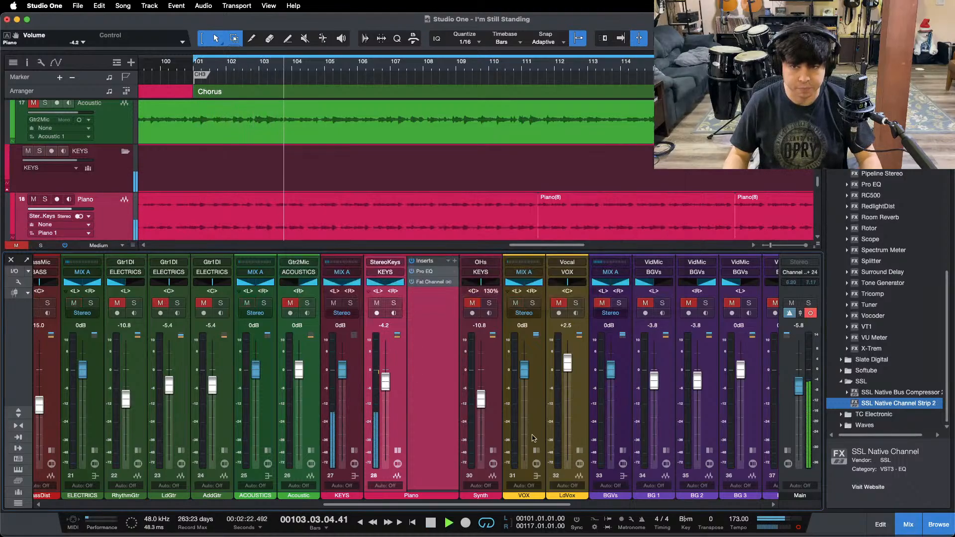
left_click(398, 451)
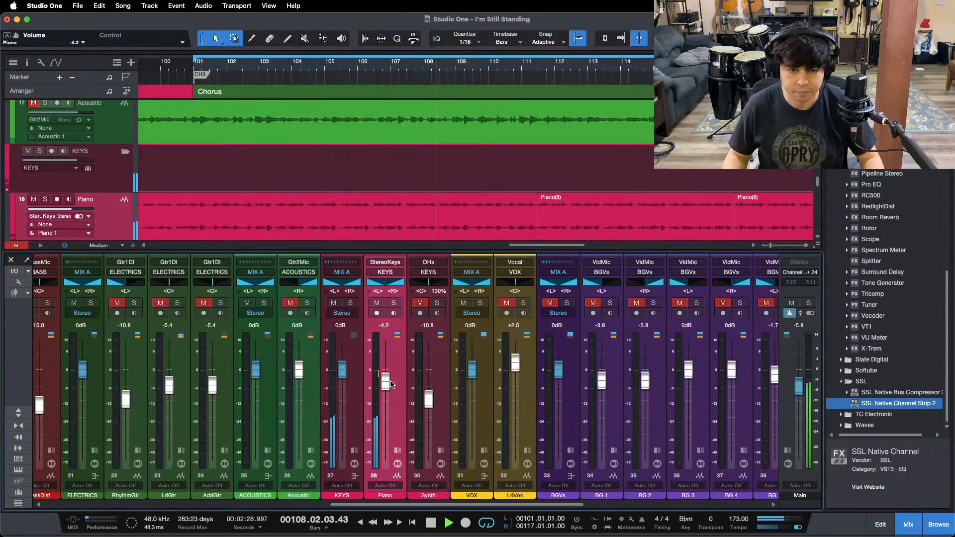
left_click_drag(391, 383, 391, 382)
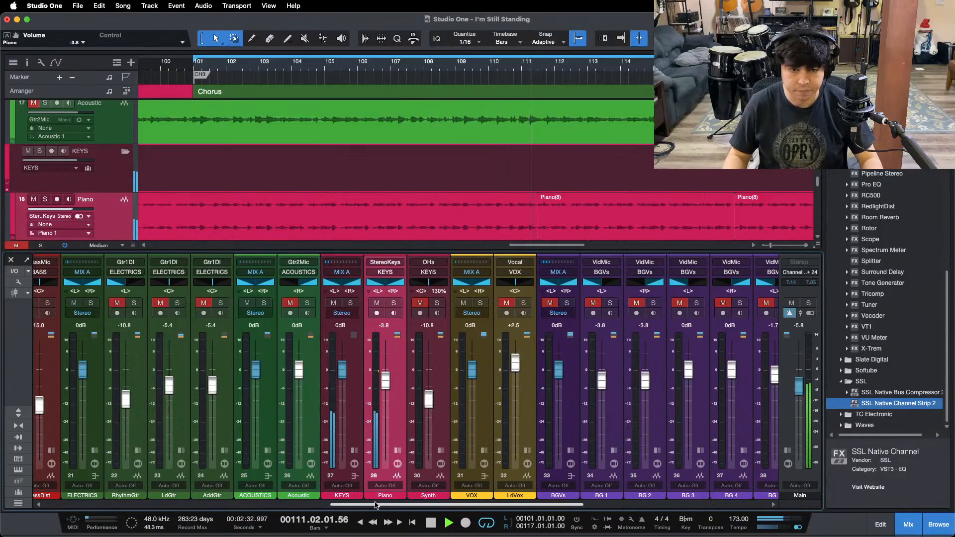
Step: Unmute the Acoustic channel to add the acoustic guitar to the playing chorus
left_click_drag(371, 504, 285, 505)
left_click(545, 303)
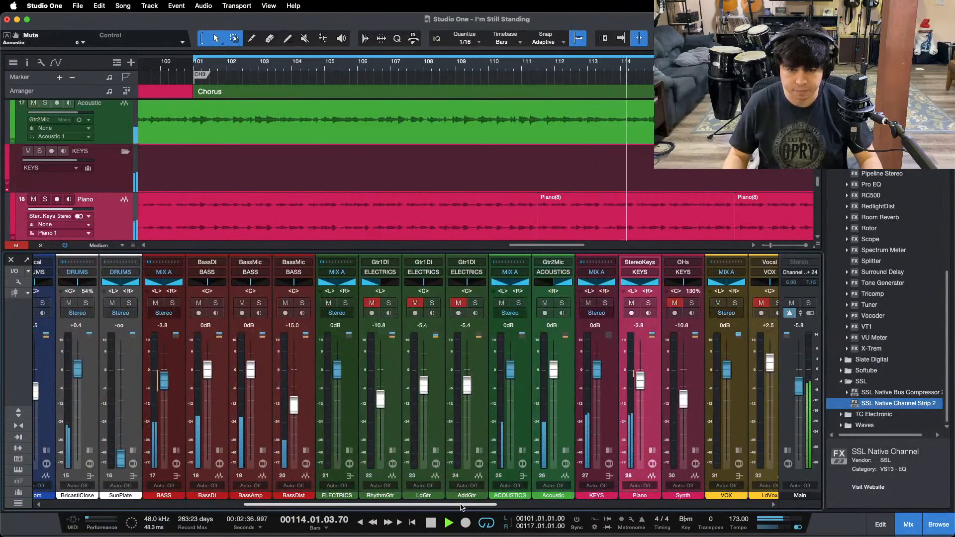
Step: Solo the Acoustic channel and copy the Pro EQ and Fat Channel inserts from the ACOUSTICS bus onto it
scroll(542, 436, "right", 3)
left_click(520, 451)
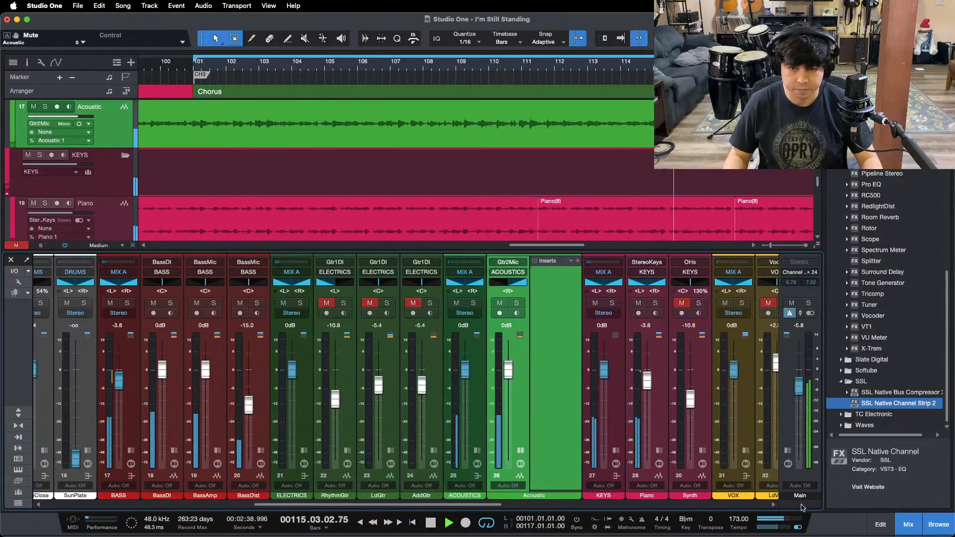
left_click(476, 451)
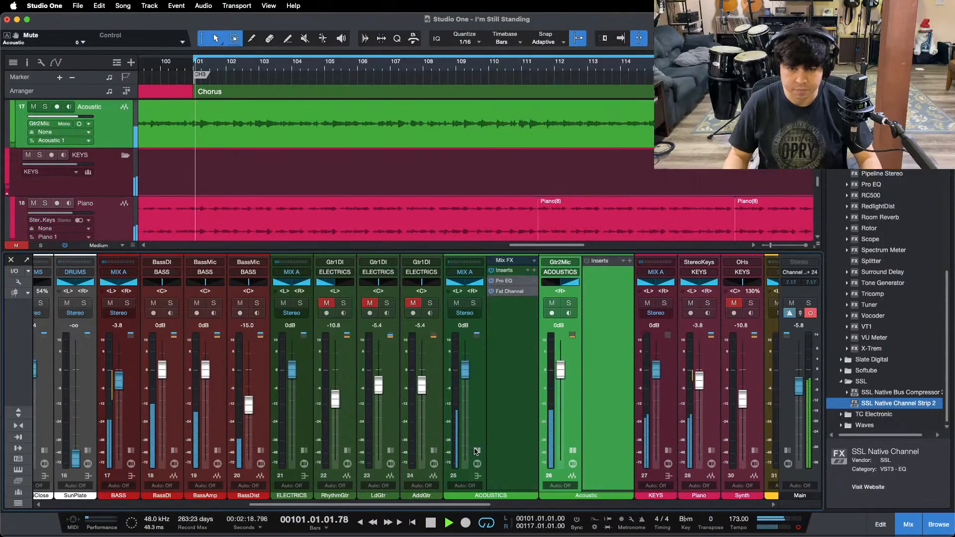
key("s")
left_click_drag(507, 272, 594, 282)
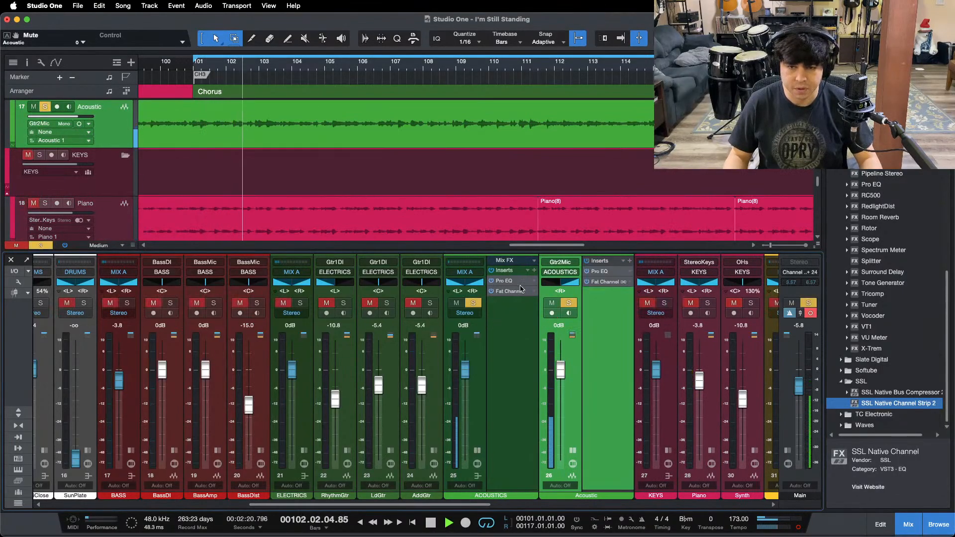
Step: Remove all inserts from the ACOUSTICS bus and collapse its insert section
left_click(528, 270)
left_click(548, 432)
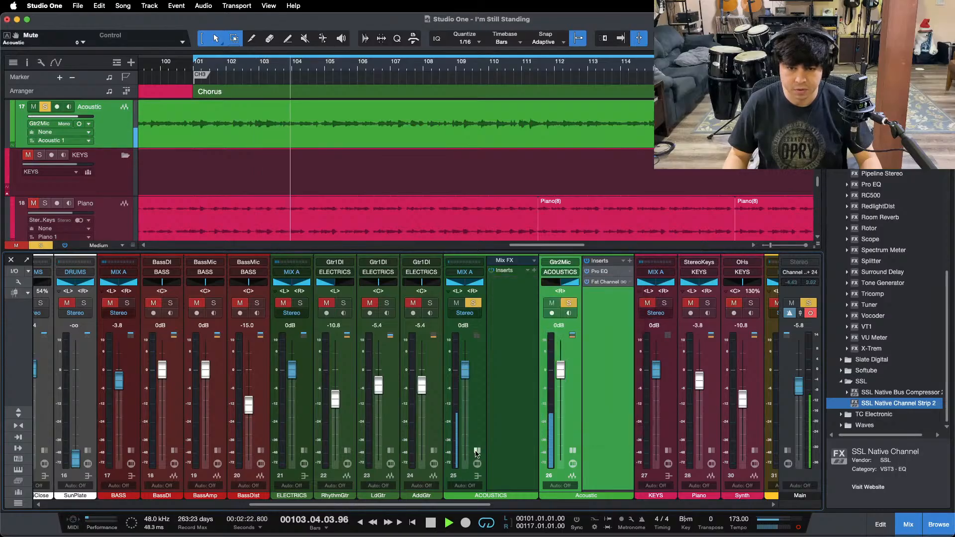
left_click(475, 451)
Step: Enable the low cut in the Acoustic channel's Pro EQ and set its frequency to 224 Hz during playback
double_click(556, 272)
key("space")
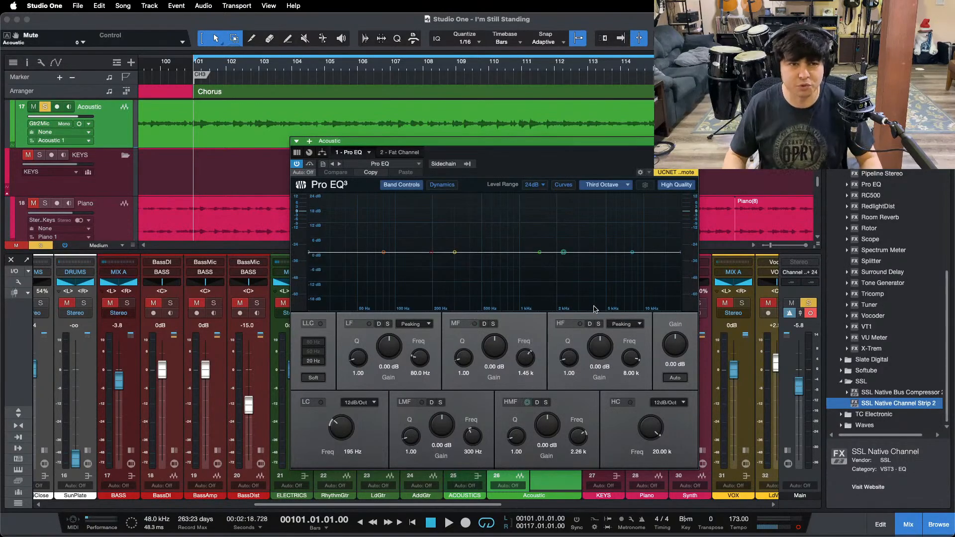
key("space")
left_click(321, 402)
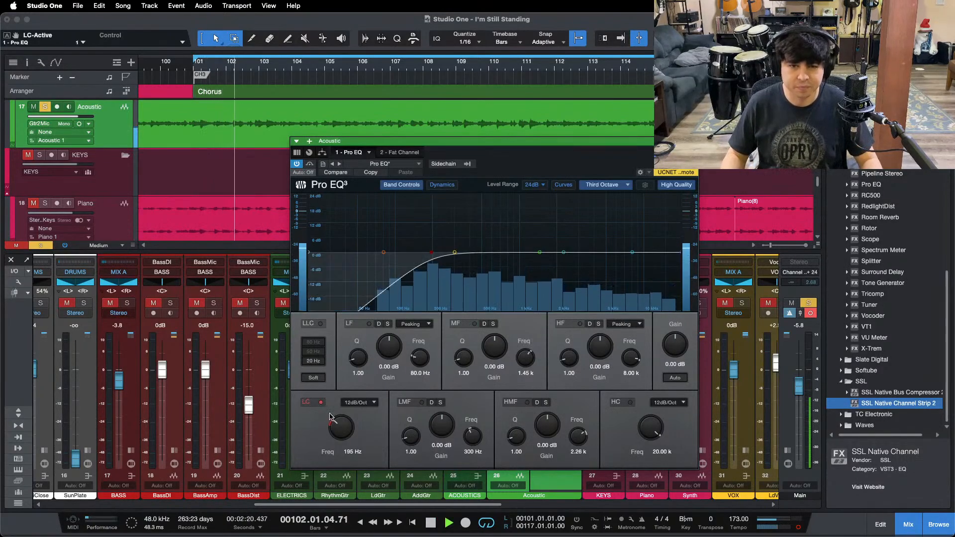
left_click_drag(343, 431, 344, 429)
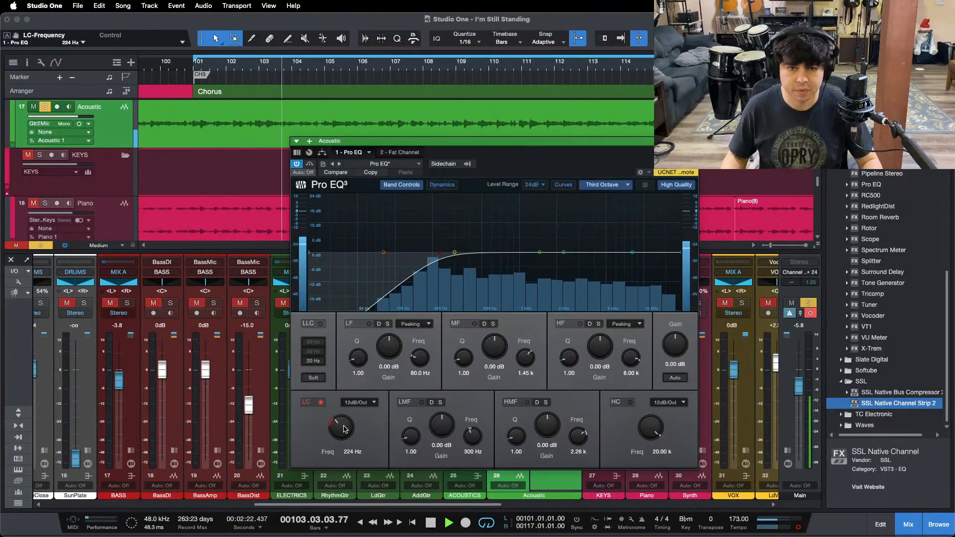
Step: Enable the Acoustic channel's Fat Channel compressor with input at -19.60 dB and output at -23.52 dB
left_click(399, 152)
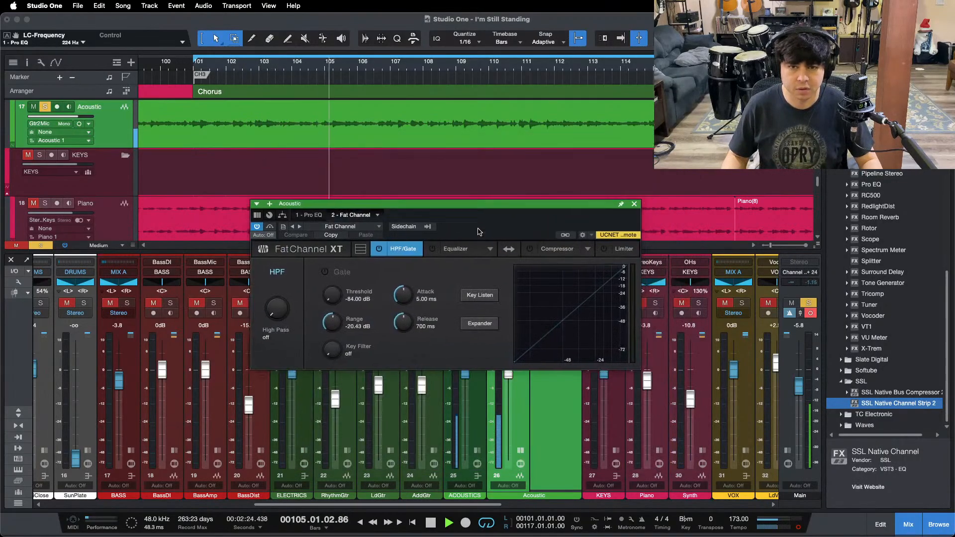
left_click(530, 249)
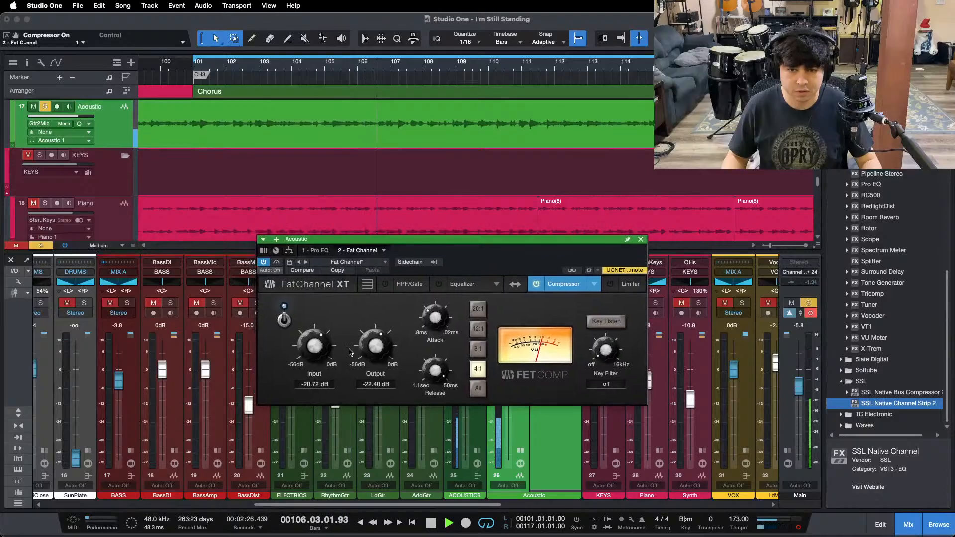
left_click_drag(314, 351, 313, 350)
left_click_drag(375, 350, 375, 351)
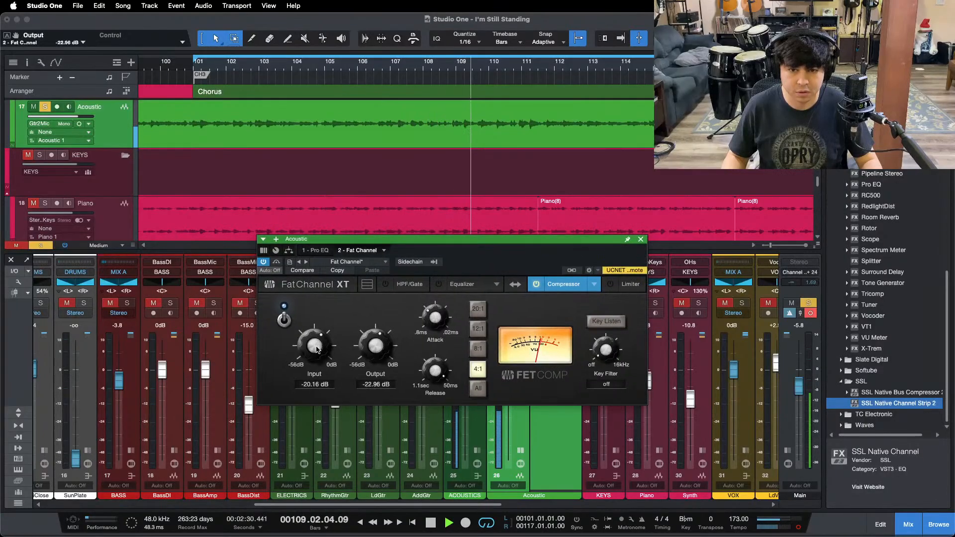
scroll(317, 350, "up", 1)
scroll(375, 348, "down", 1)
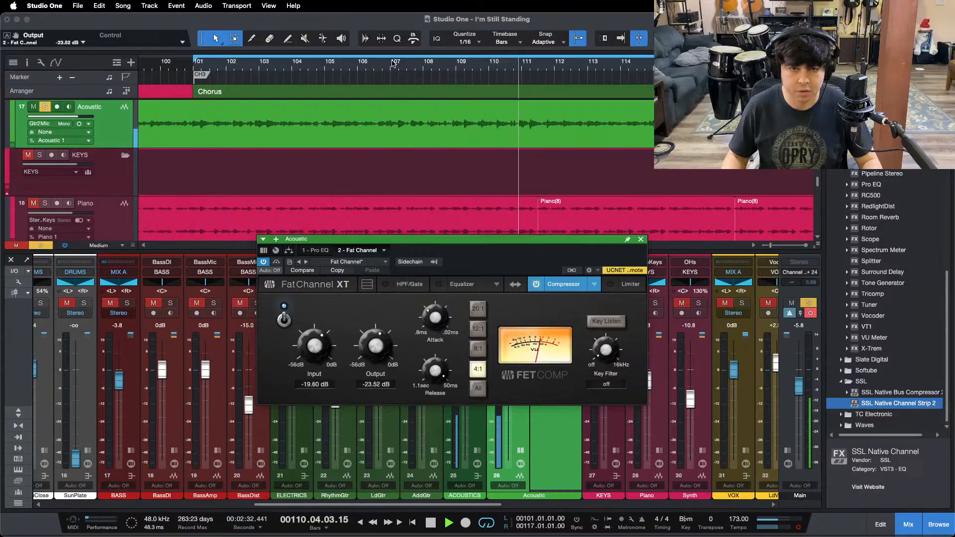
Step: Save the song, stop playback at the start of the last chorus, and close the Fat Channel window
left_click_drag(393, 64, 567, 35)
key("super+s")
key("space")
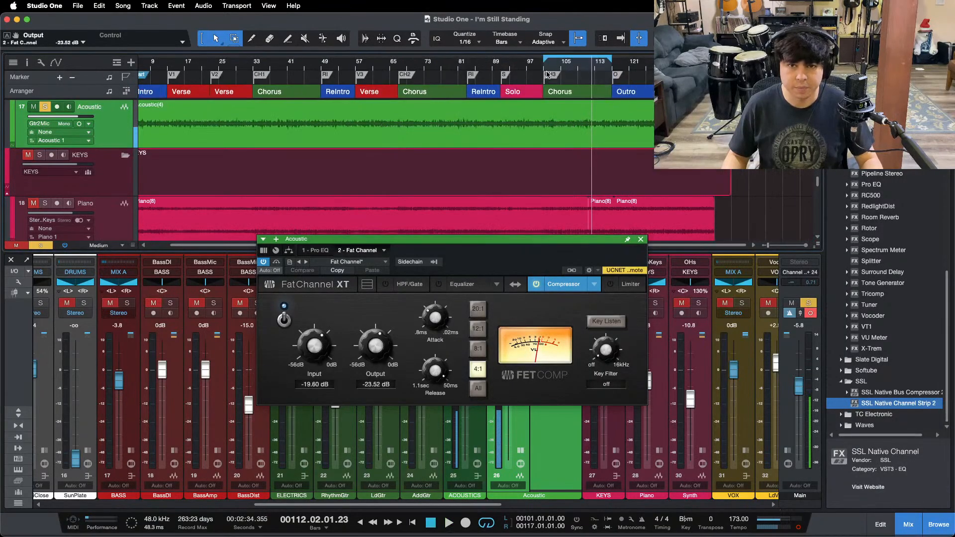
left_click(548, 74)
left_click(641, 240)
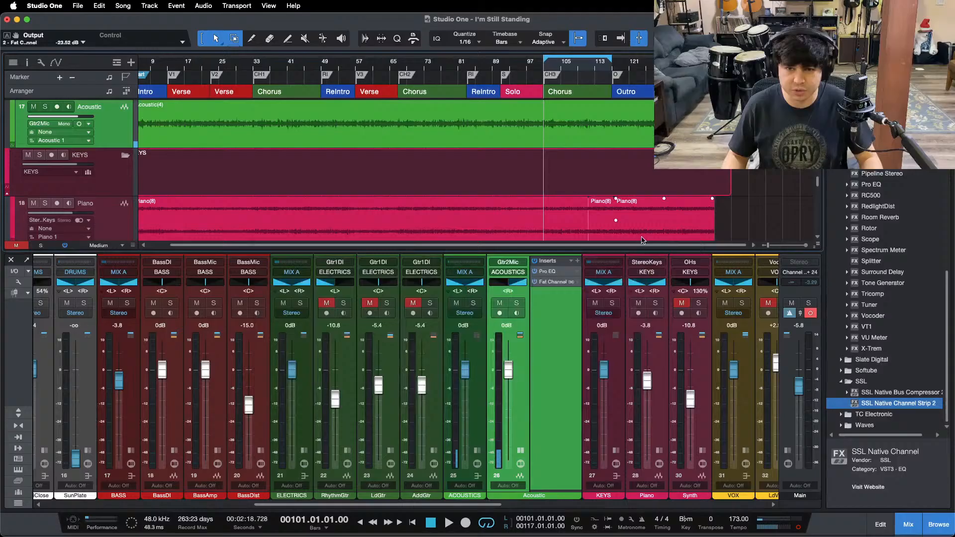
Step: Play the chorus with only Acoustic and Piano soloed, and raise the Acoustic fader to +0.8 dB
left_click(516, 304)
key("space")
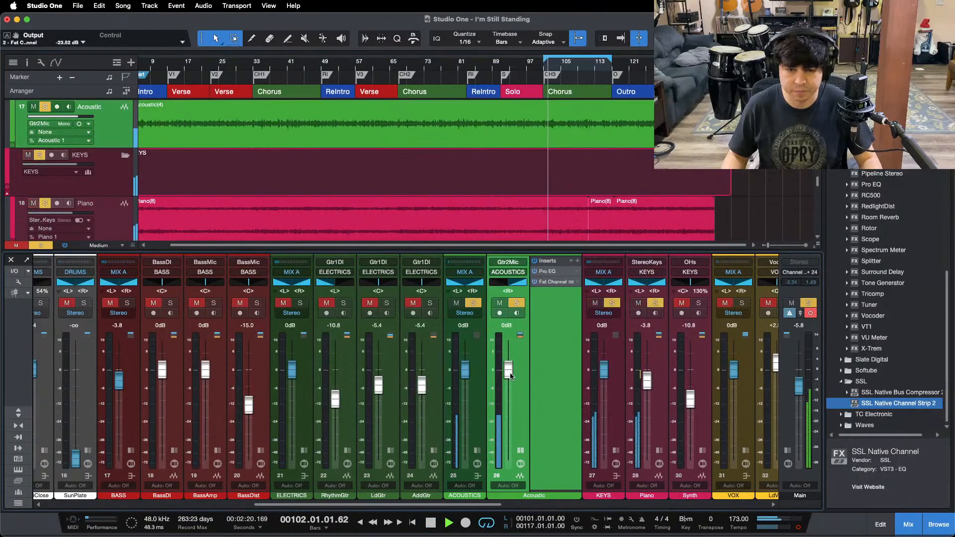
left_click_drag(511, 377, 511, 369)
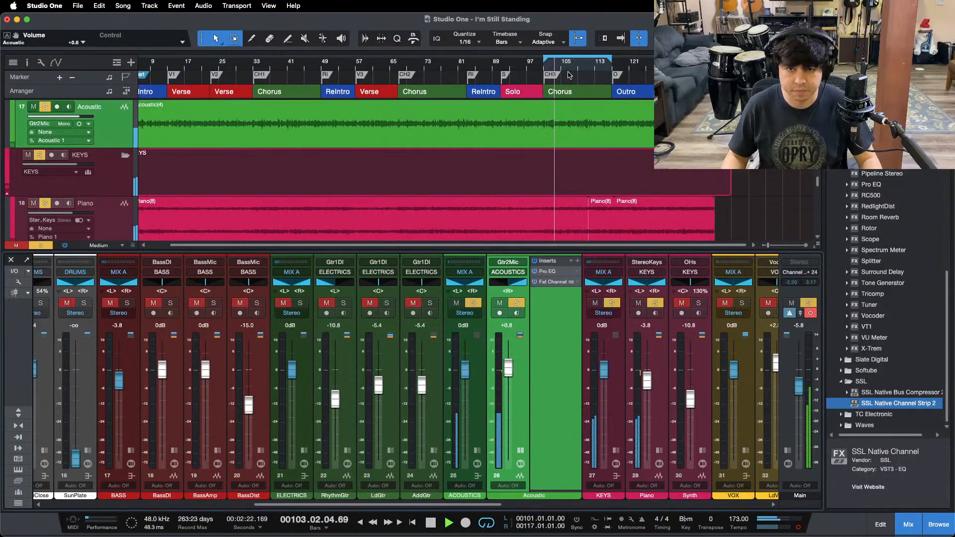
Step: Replay the last chorus to locate the faulty Acoustic passage, and delete the Acoustic audio from bar 105 to bar 109
left_click_drag(567, 66, 524, 98)
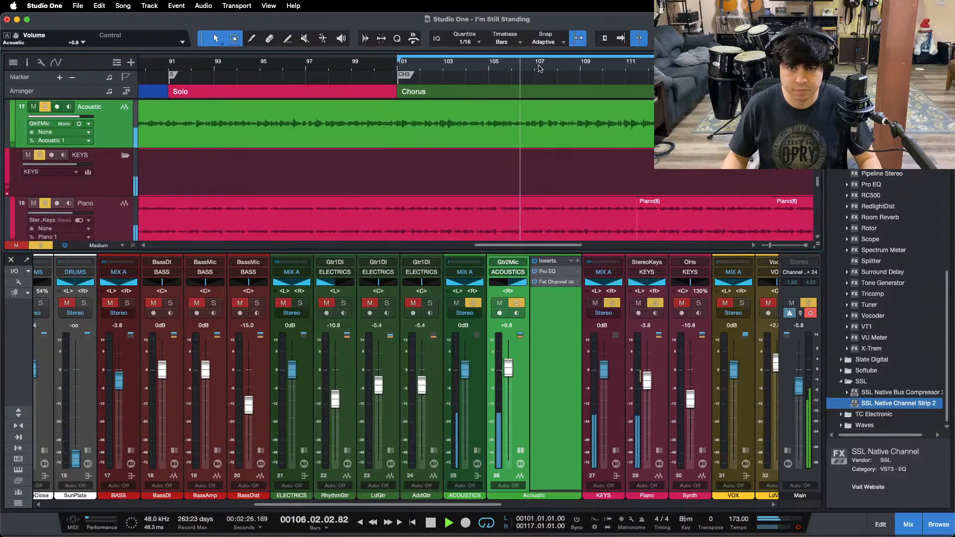
left_click_drag(541, 68, 508, 63)
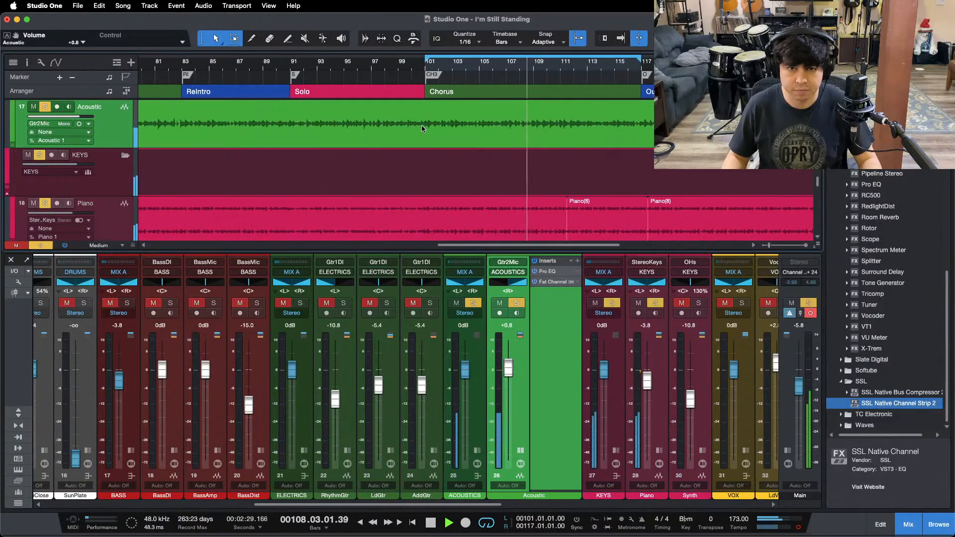
left_click(488, 66)
left_click_drag(496, 67, 472, 81)
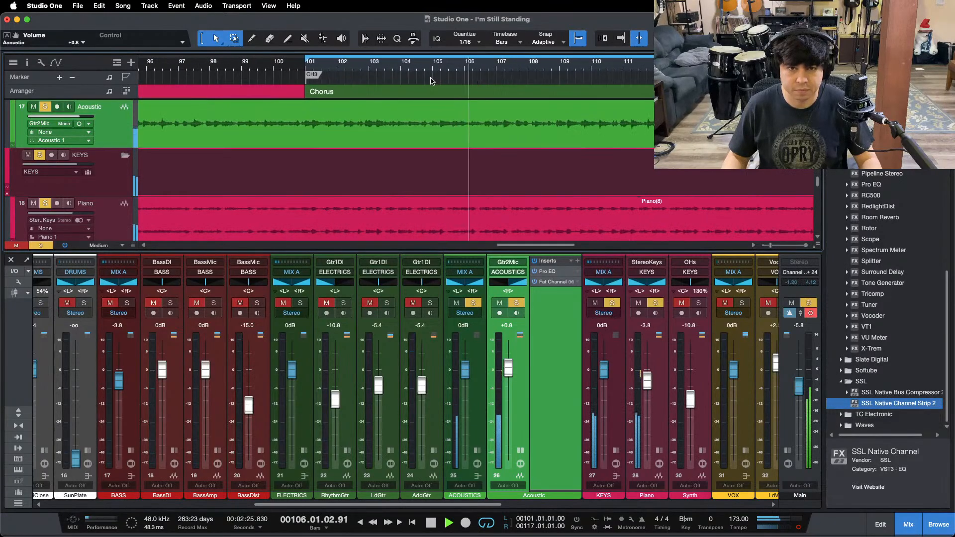
left_click_drag(431, 120, 556, 116)
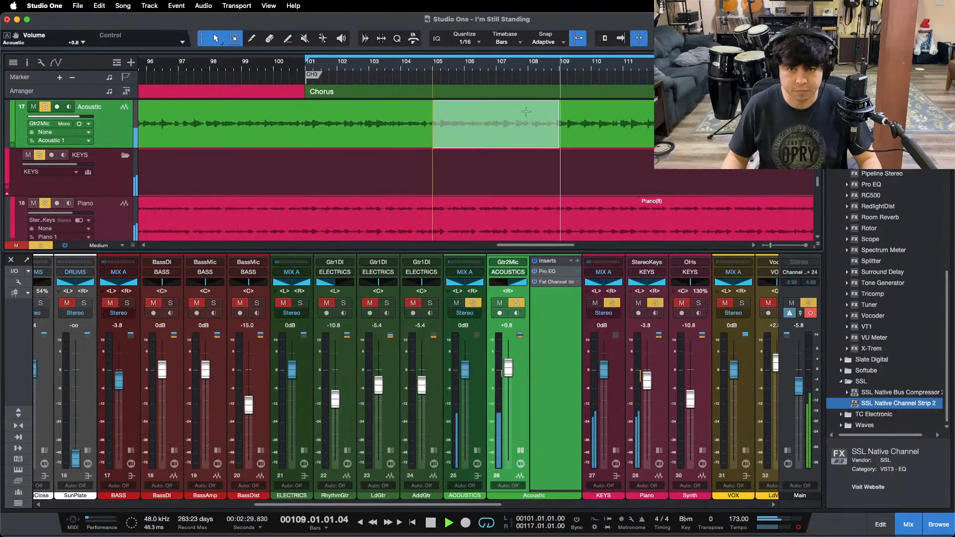
left_click_drag(483, 67, 331, 62)
key("Delete")
Step: Copy four bars of Acoustic audio starting at bar 71 in the previous chorus and paste them at bar 105
left_click_drag(224, 60, 325, 78)
left_click_drag(295, 112, 425, 127)
left_click_drag(375, 74, 237, 6)
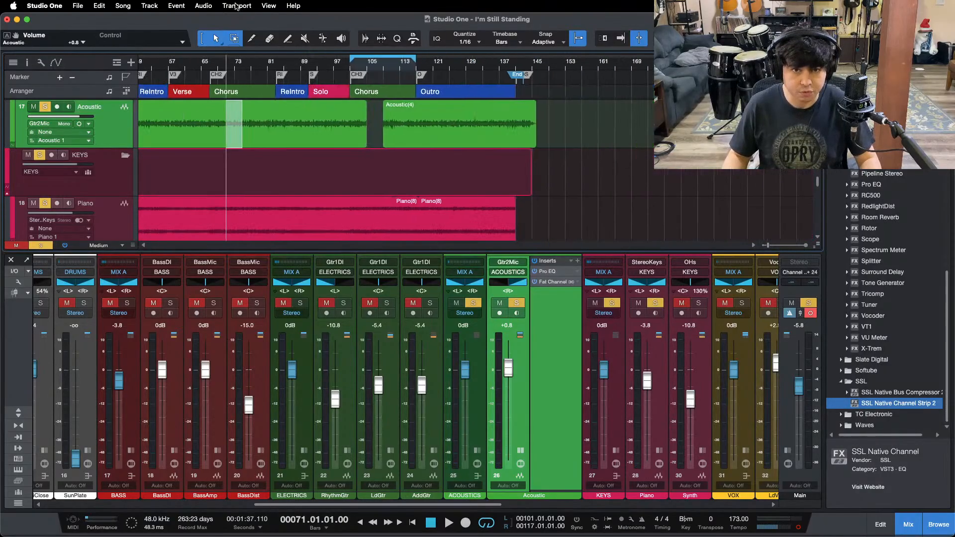
left_click_drag(374, 72, 419, 88)
left_click(368, 69)
key("super+v")
Step: Solo only the Acoustic channel and play through the pasted section to check the edit
key("shift+s")
key("s")
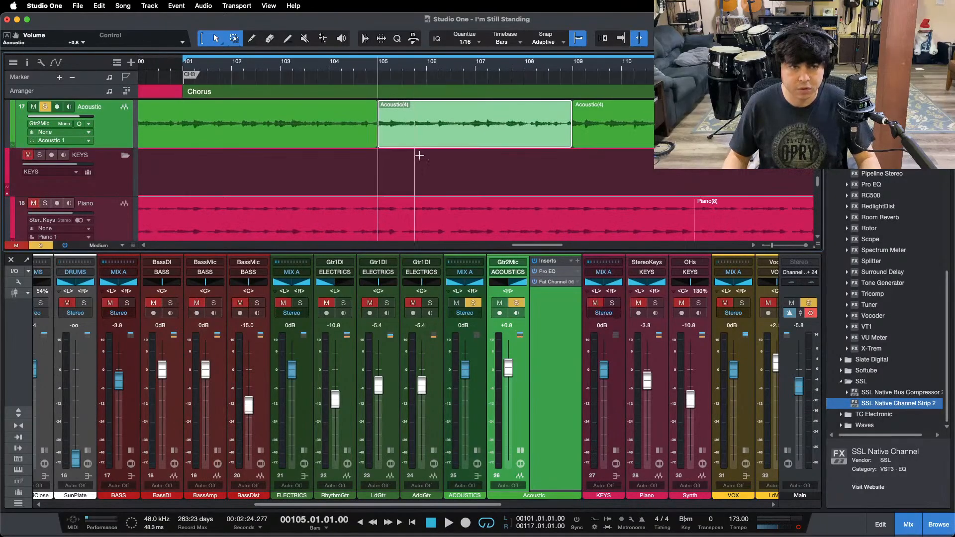
key("space")
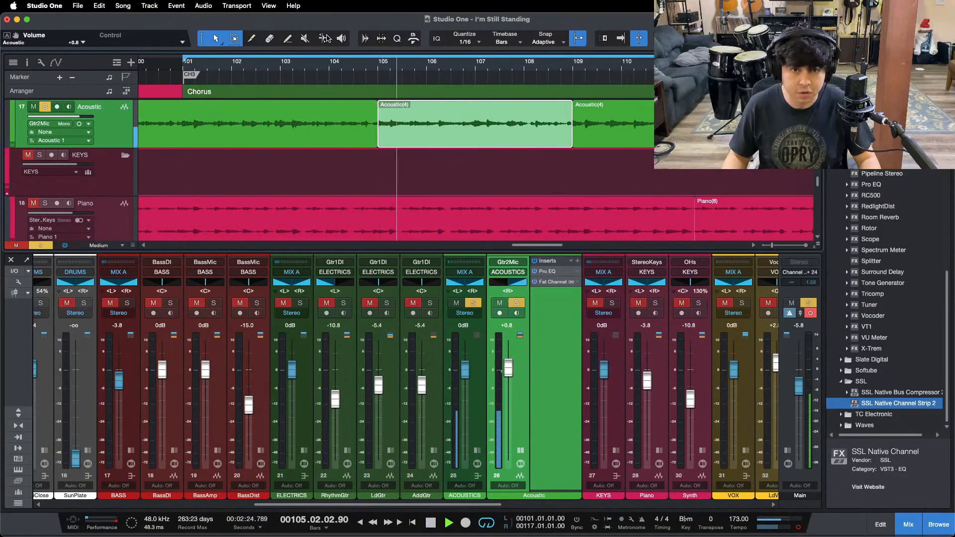
left_click_drag(321, 68, 558, 58)
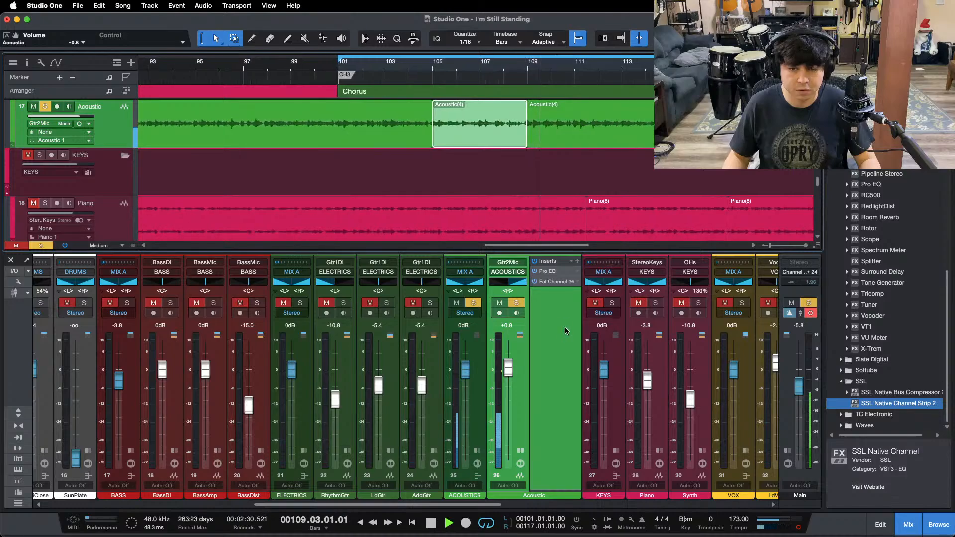
Step: Set the Acoustic channel's Fat Channel compressor input to -18.48 dB and output to -24.64 dB
left_click(549, 272)
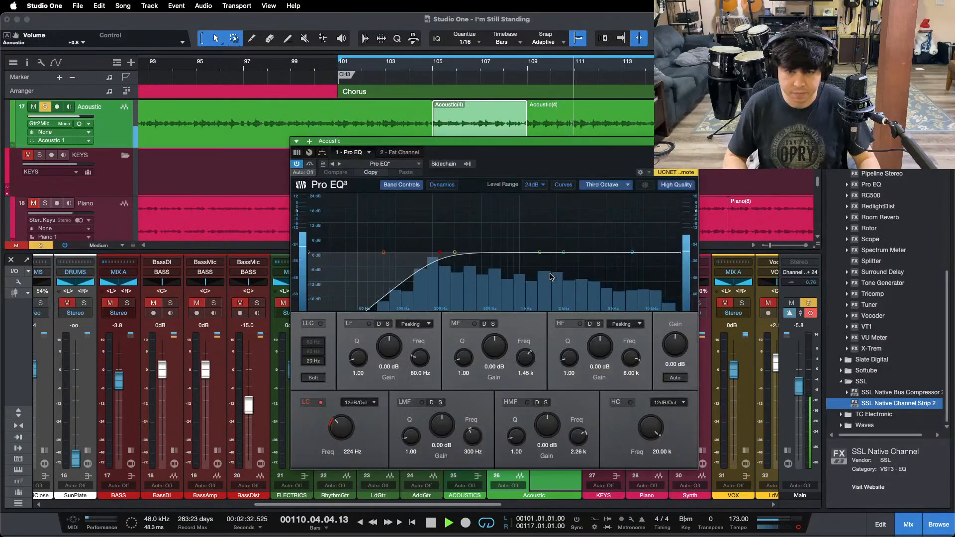
left_click(403, 153)
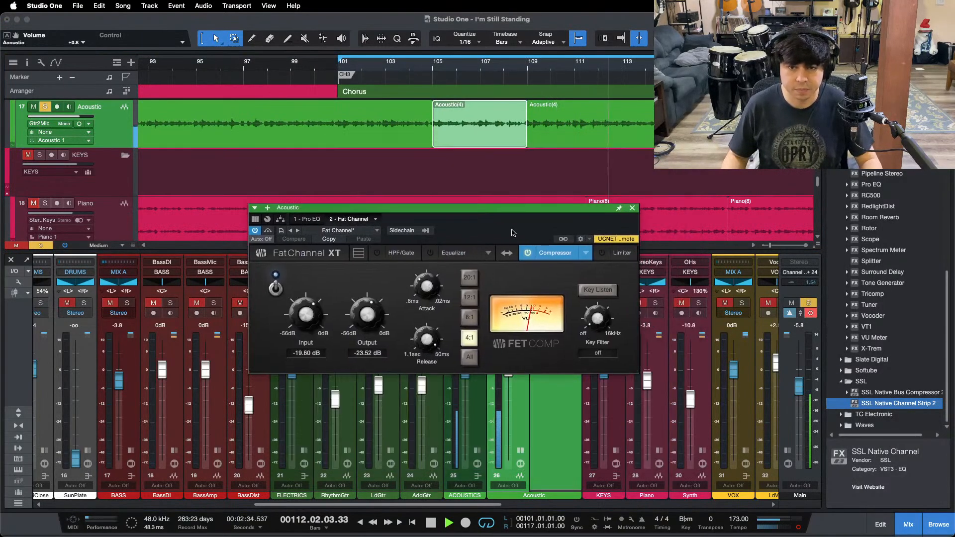
left_click_drag(312, 311, 312, 310)
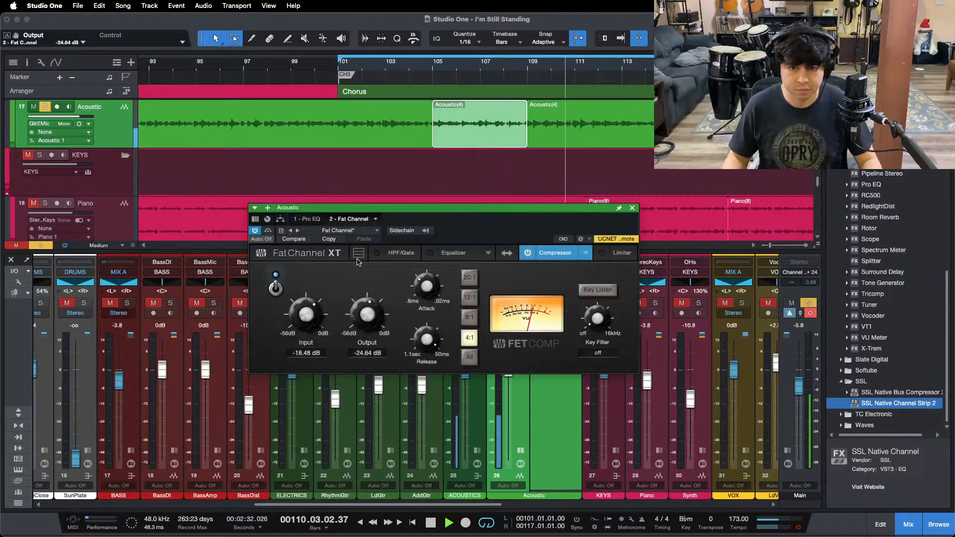
Step: Boost the HF band at 8 kHz by 3.84 dB in the Acoustic channel's Pro EQ
left_click(308, 219)
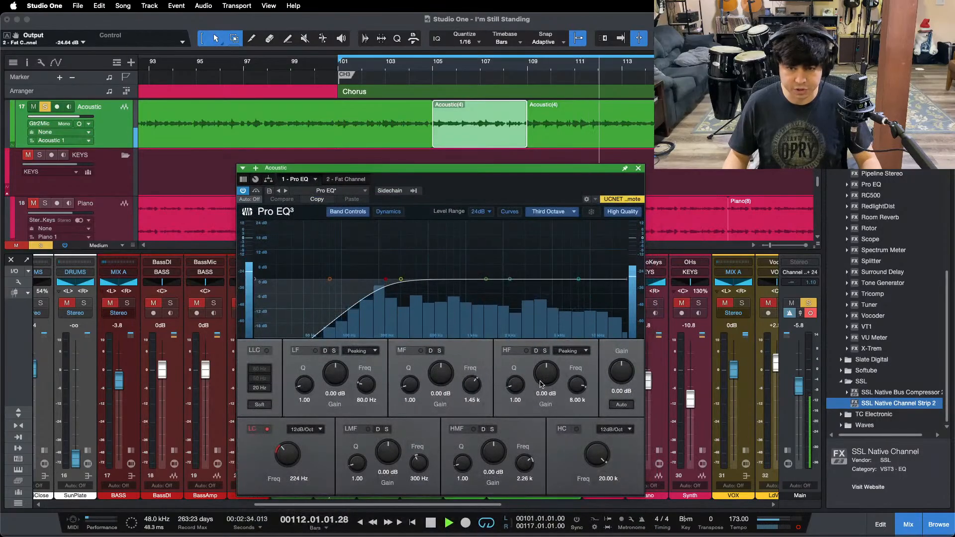
scroll(542, 383, "up", 1)
scroll(542, 383, "up", 4)
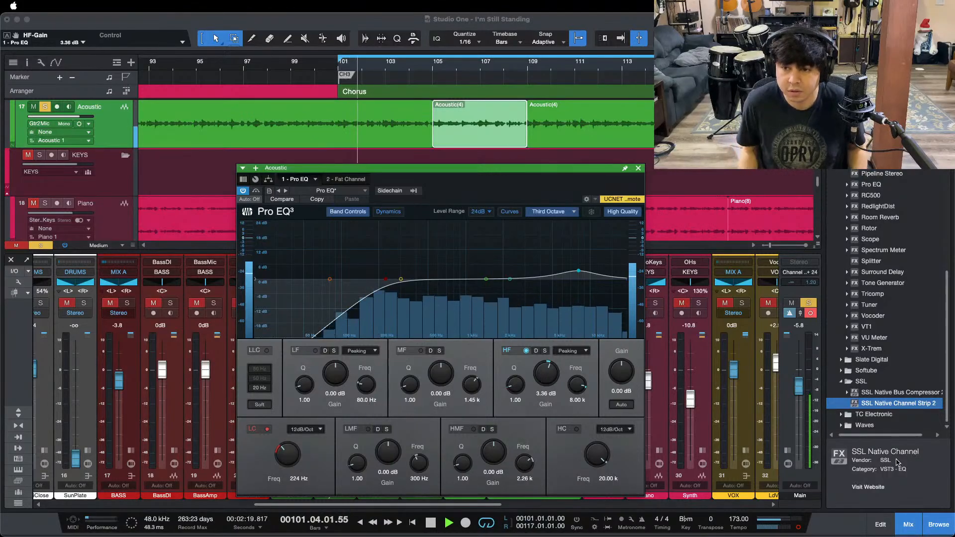
left_click(910, 482)
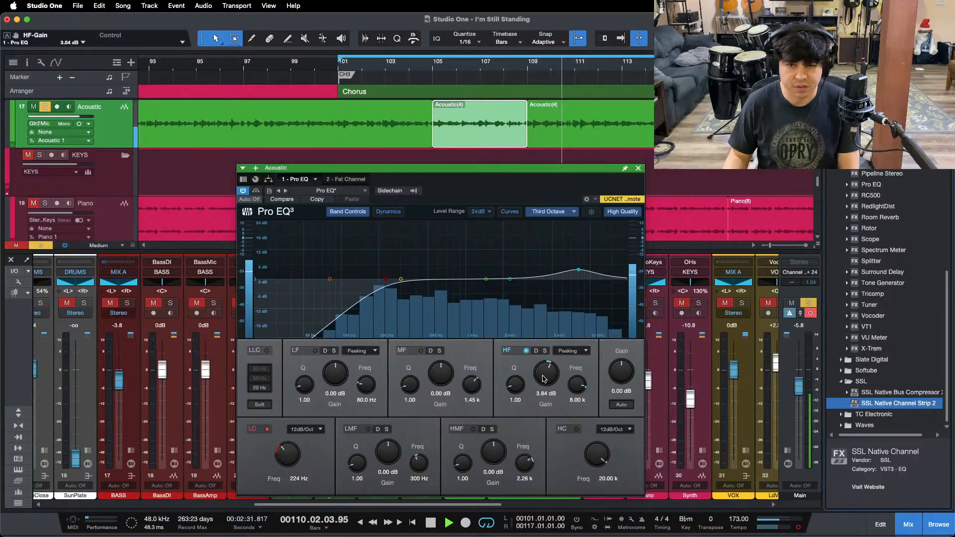
Step: Move the HMF band of the Acoustic channel's Pro EQ to 3.03 kHz and boost it by 3.84 dB
left_click_drag(510, 279, 525, 264)
left_click(493, 452, "super")
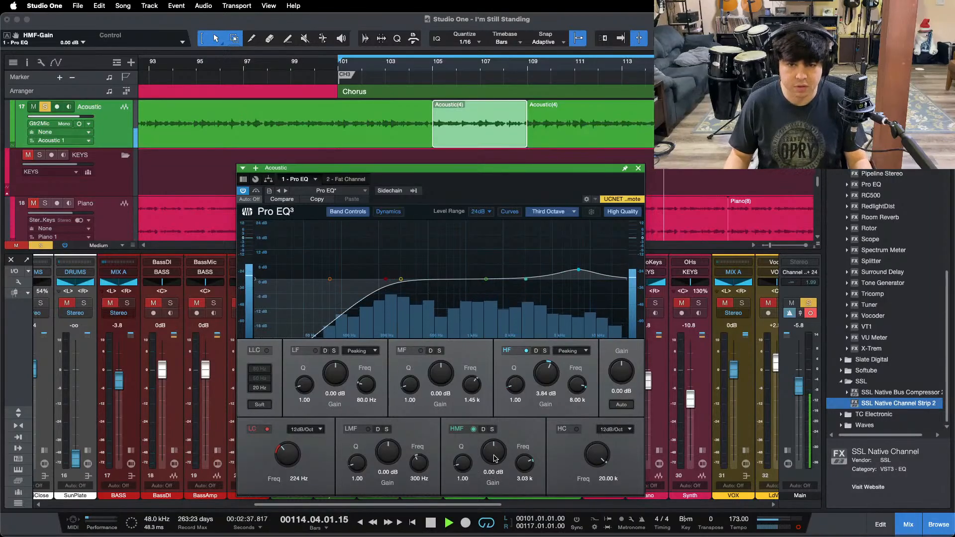
left_click_drag(537, 381, 545, 379)
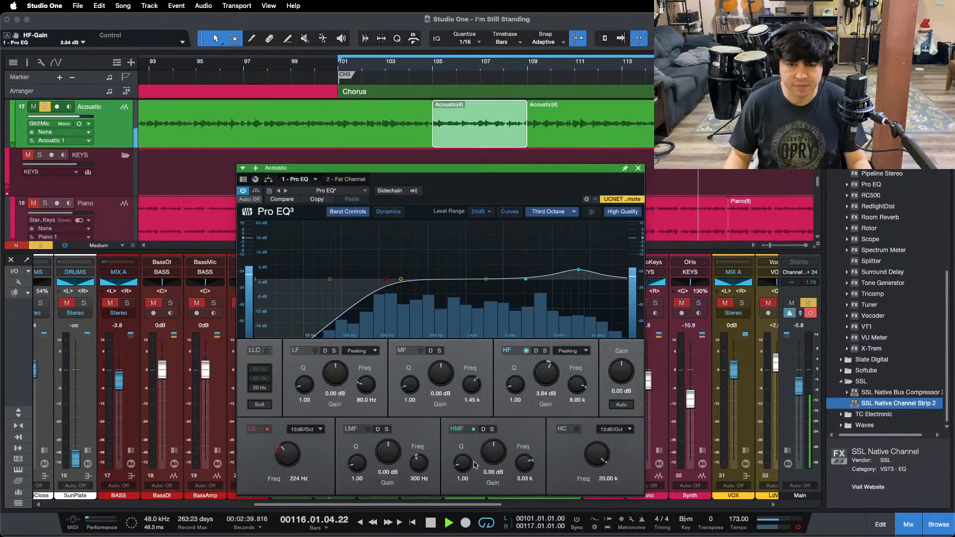
scroll(482, 460, "up", 4)
scroll(482, 460, "up", 4)
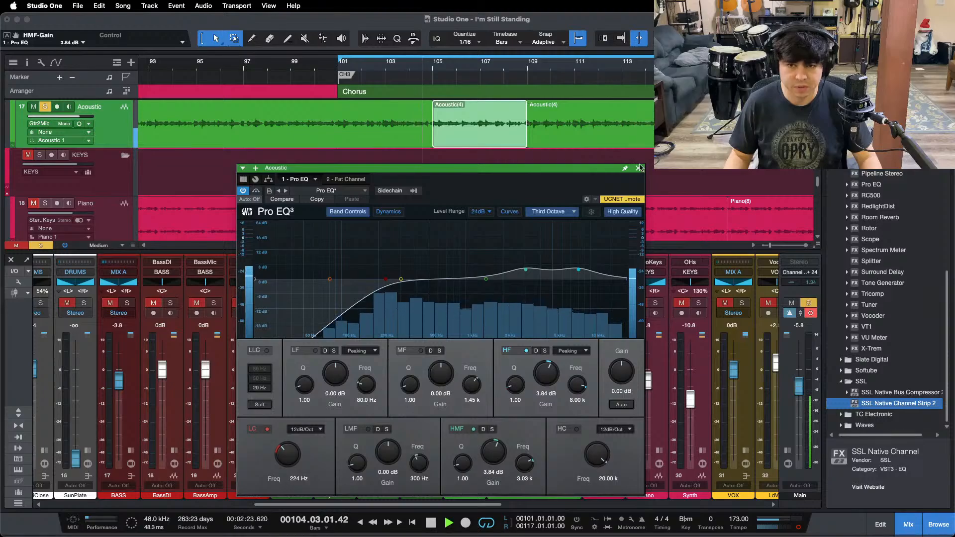
Step: Close the Pro EQ, lower the Acoustic fader to -2.5 dB with the Piano also soloed, and clear all solos
key("Escape")
left_click(656, 303)
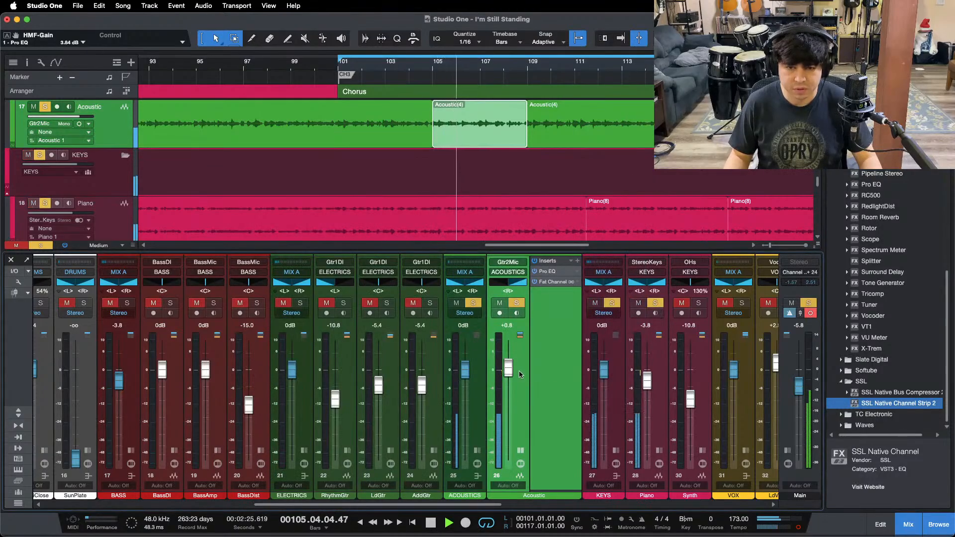
left_click_drag(514, 369, 517, 372)
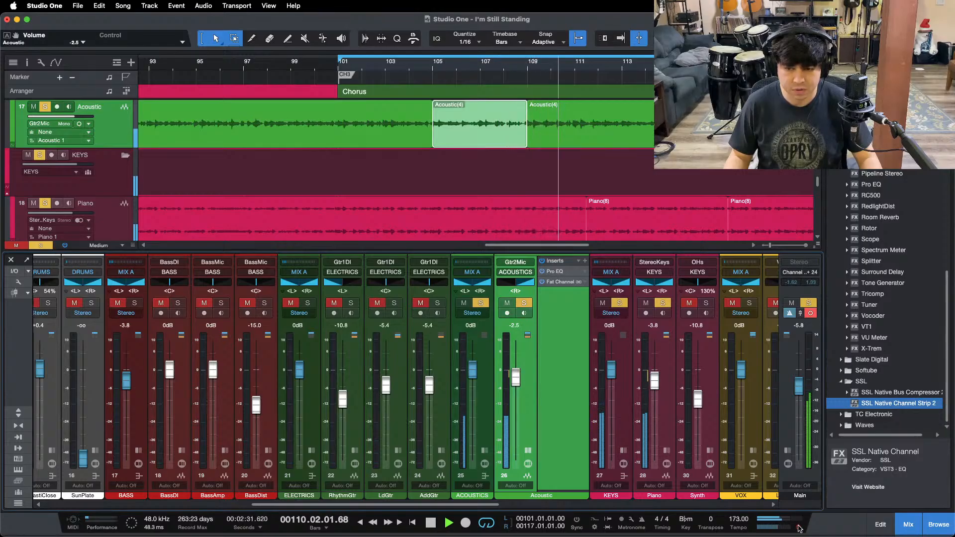
key("shift+s")
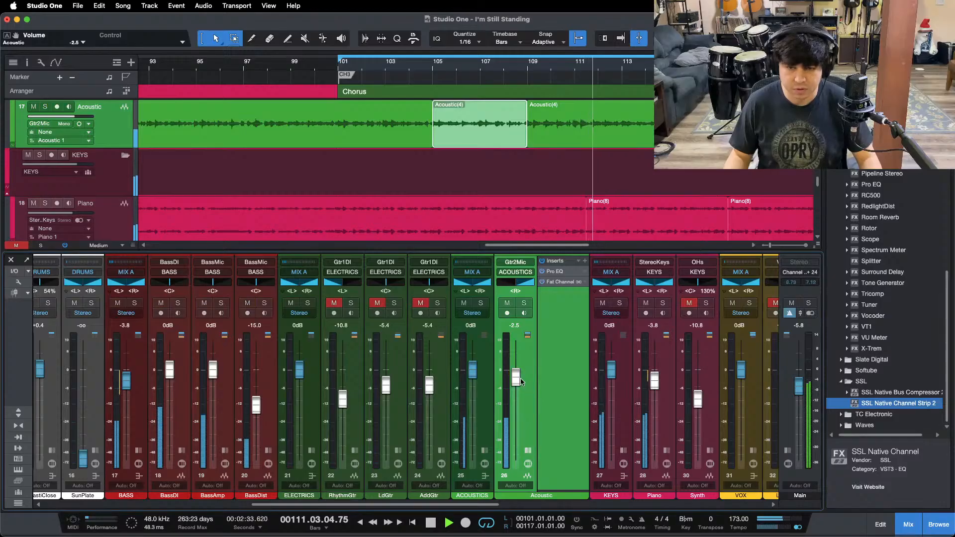
Step: Lower the Acoustic fader to -2.9 dB and restart playback of the chorus from bar 101
left_click_drag(516, 377, 516, 379)
mouse_move(521, 519)
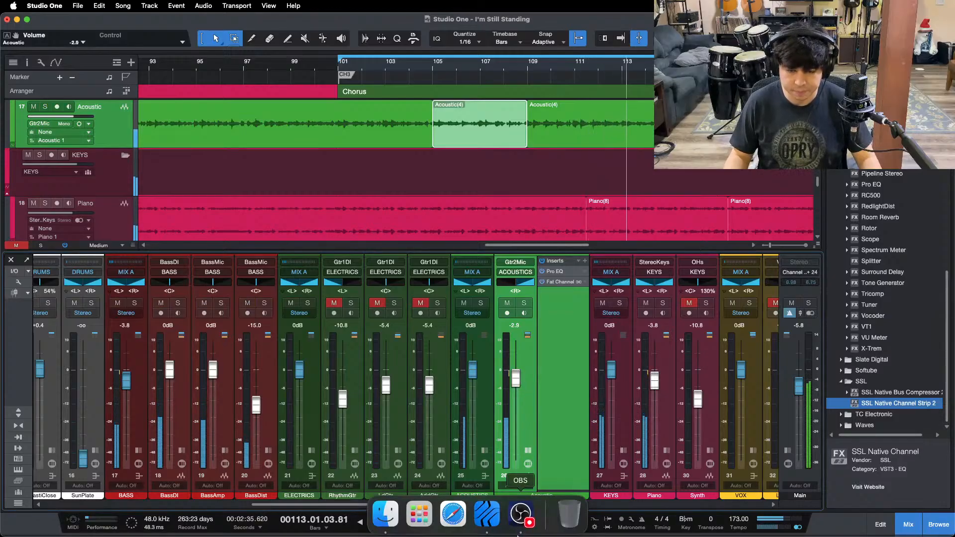
left_click(520, 517)
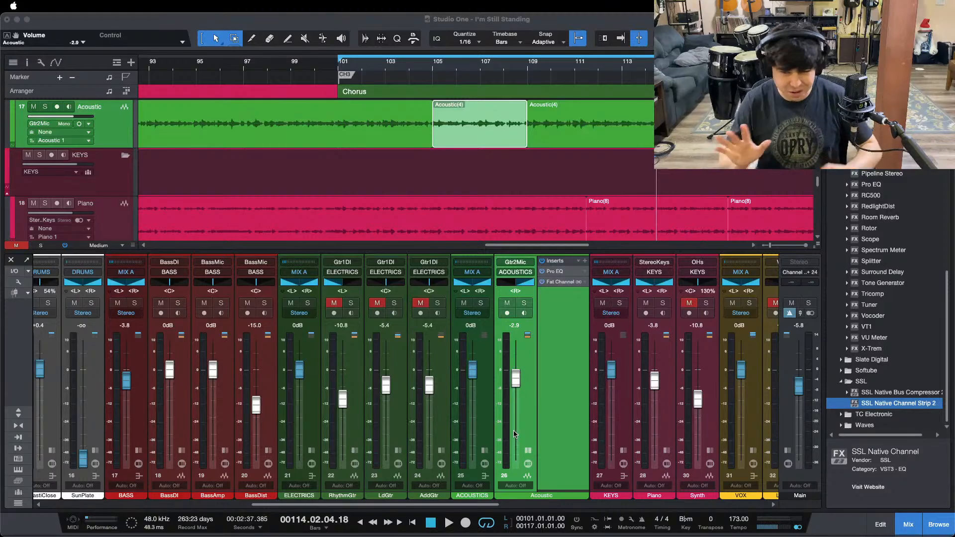
left_click(870, 479)
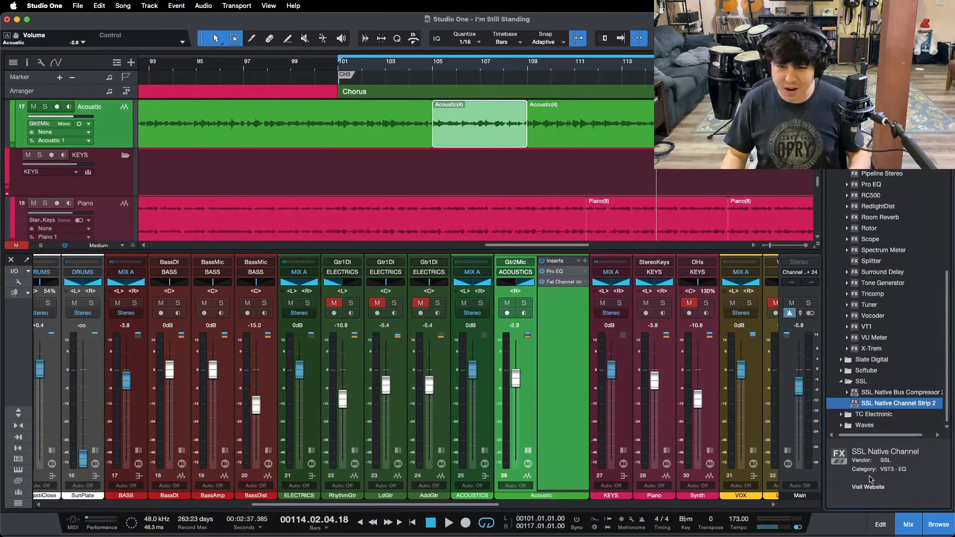
key("space")
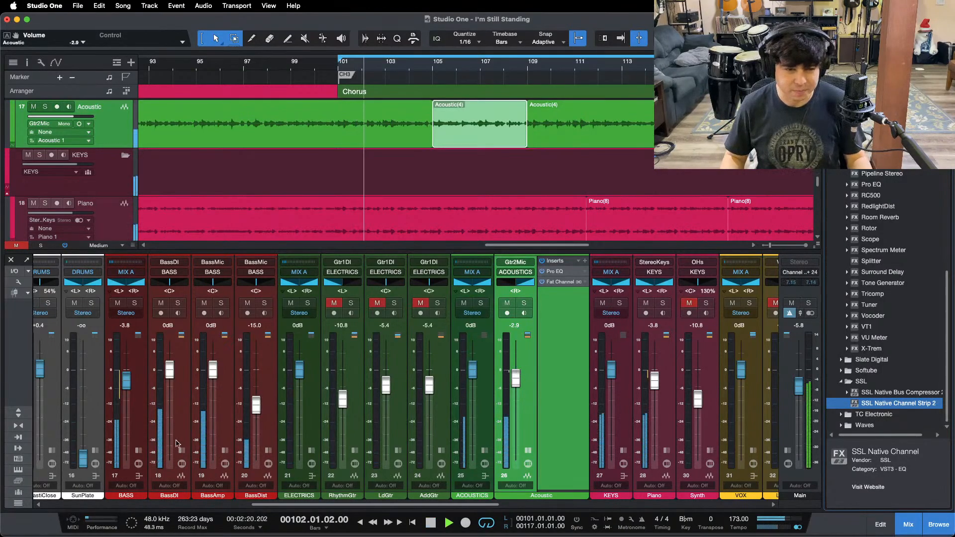
Step: Unmute the RhythmGtr channel and solo it
left_click(334, 303)
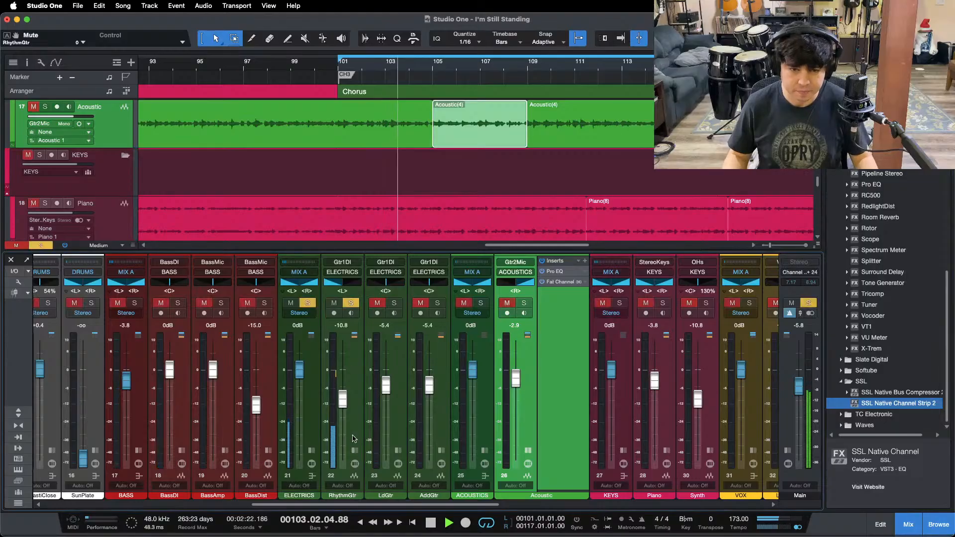
left_click(351, 303)
left_click(799, 528)
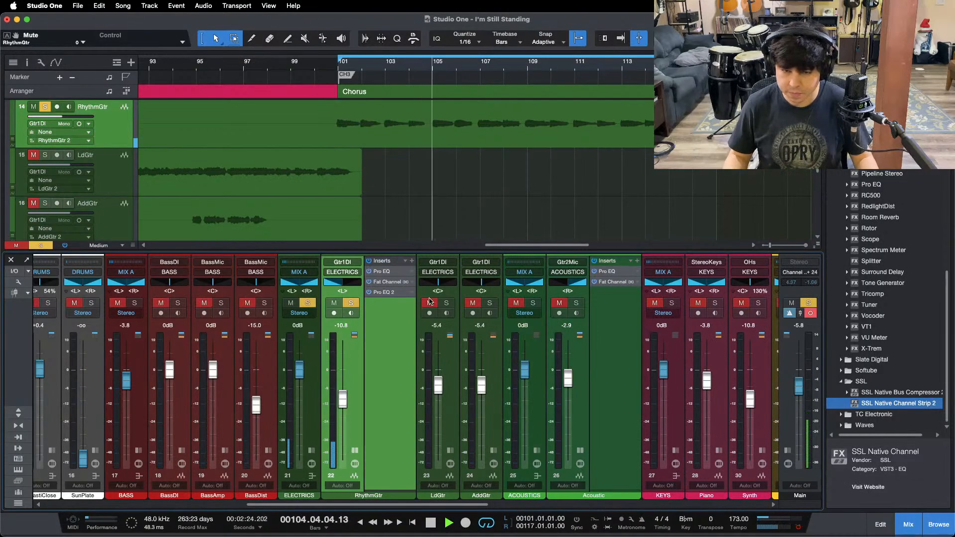
Step: Review the RhythmGtr channel's Pro EQ, Fat Channel compressor and Pro EQ 2 settings
double_click(385, 272)
left_click_drag(596, 210, 516, 198)
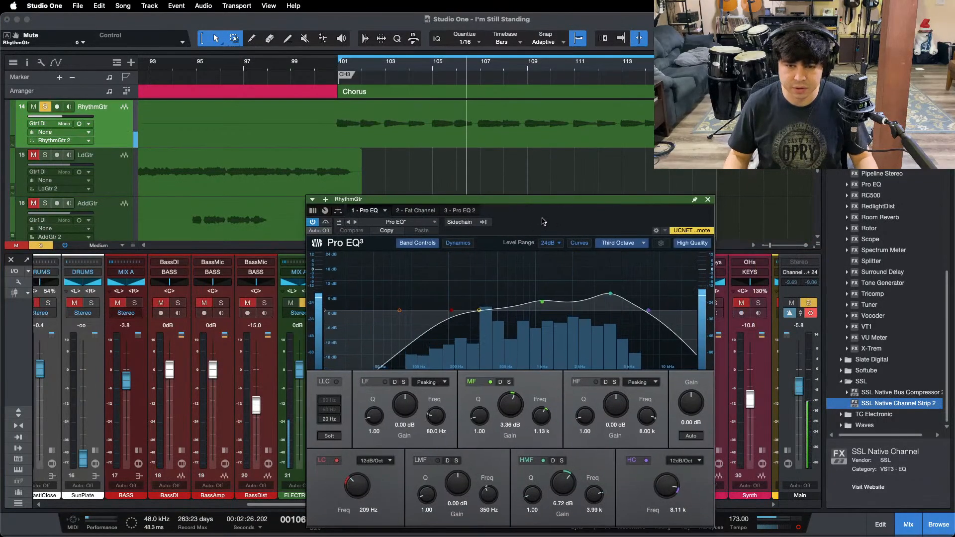
left_click(408, 213)
left_click(611, 244)
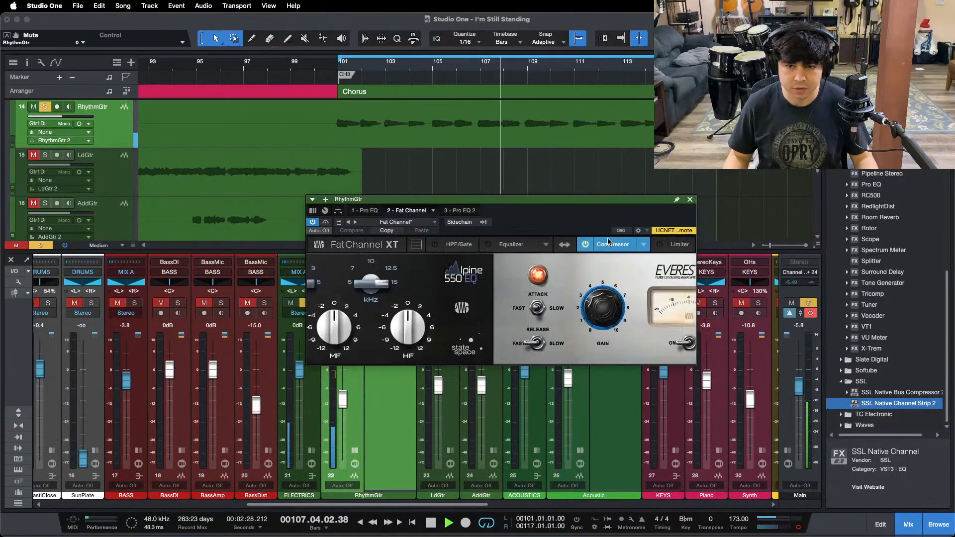
left_click(466, 211)
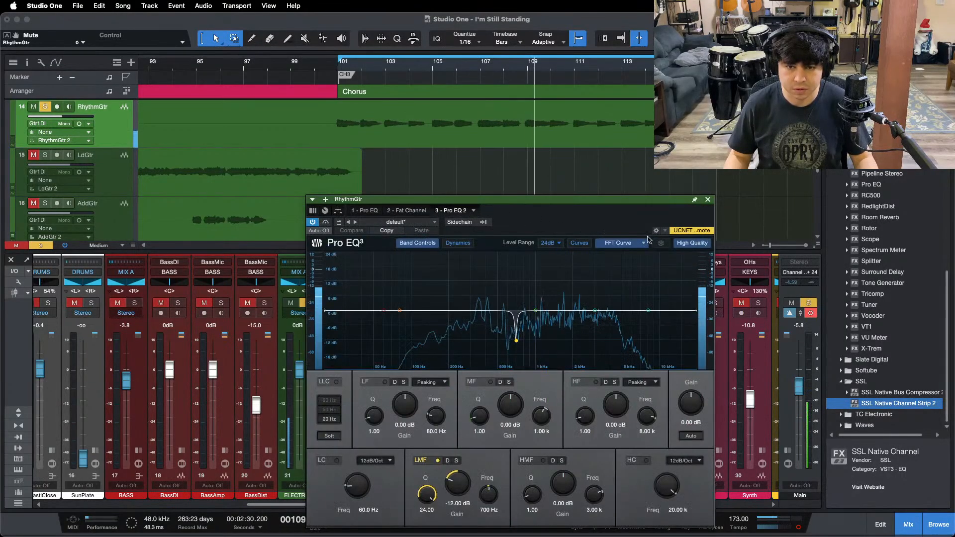
left_click(708, 199)
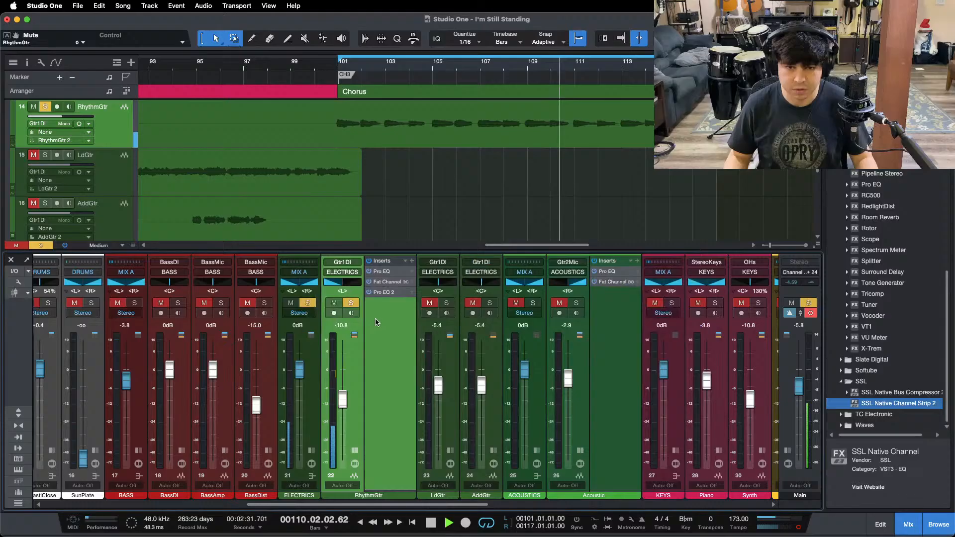
Step: Solo the Acoustic and Piano channels alongside RhythmGtr and collapse the open insert racks of both guitar channels
left_click(576, 303)
left_click(798, 528)
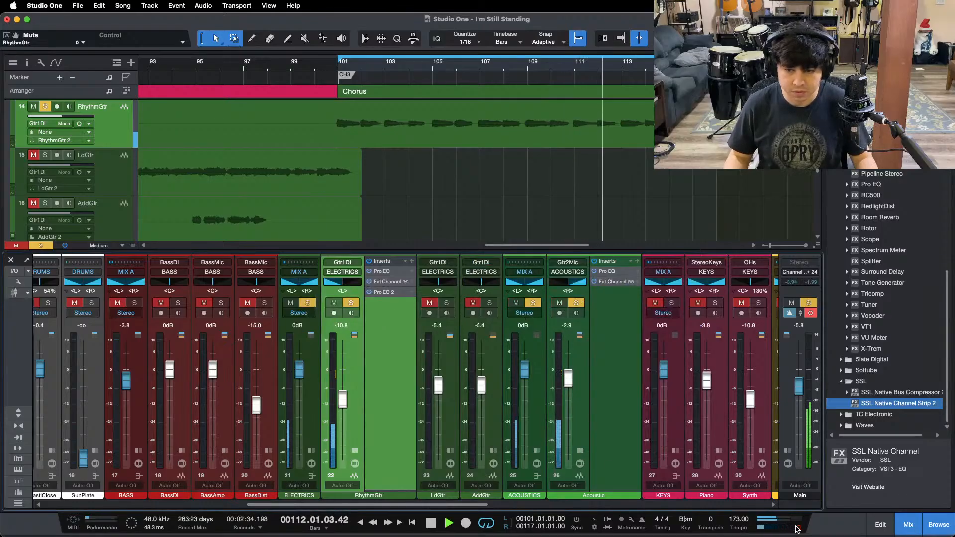
left_click(355, 450)
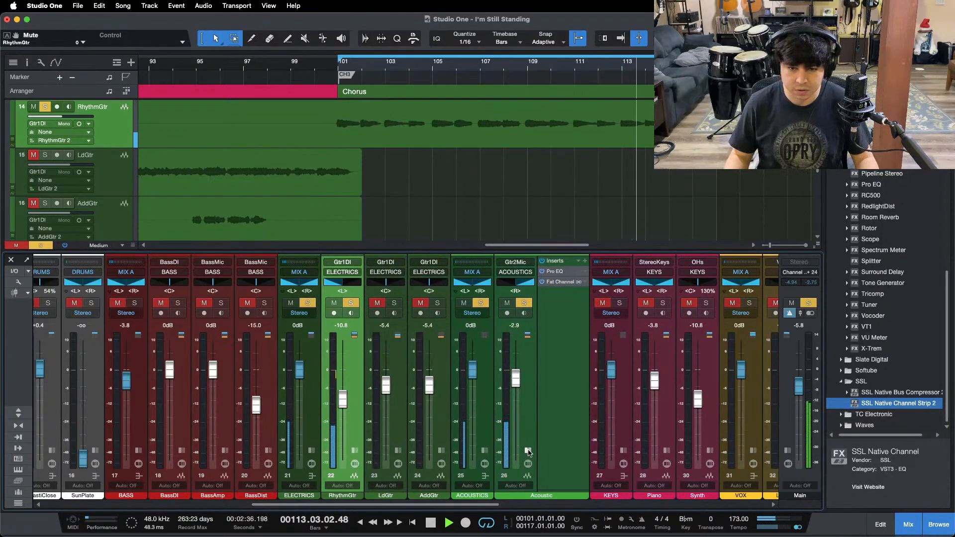
left_click(528, 450)
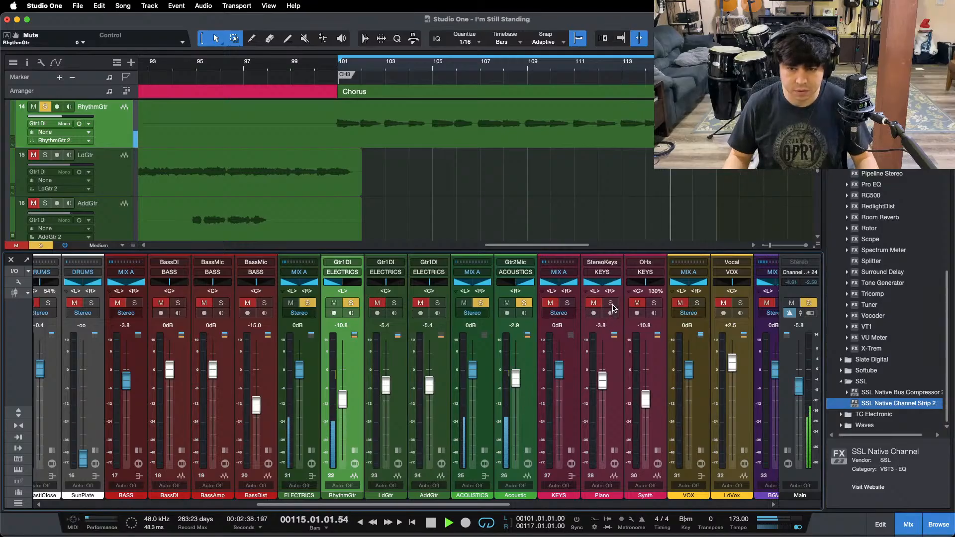
left_click(567, 303)
Step: Lower the Acoustic fader to -3.3 dB, balance it against RhythmGtr at -10.8 dB, and clear all solos
left_click_drag(516, 377, 520, 382)
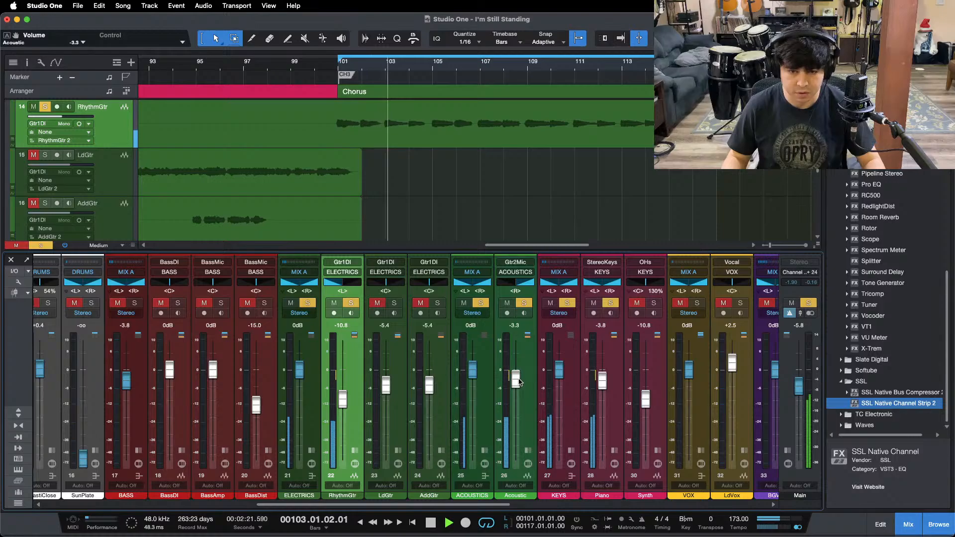
left_click_drag(347, 391, 340, 398)
key("shift+s")
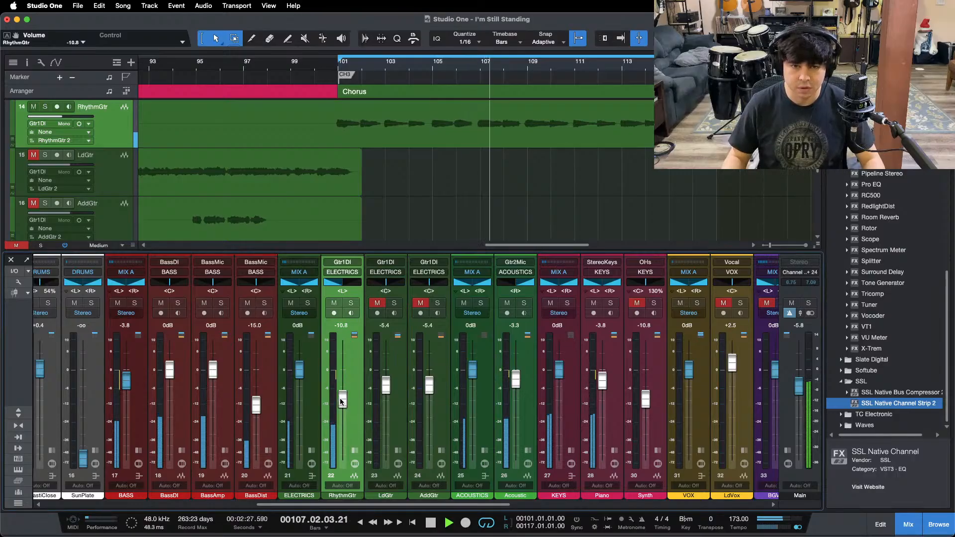
Step: Lower the Acoustic fader to -3.8 dB over the chorus and to -4.2 dB while playing the first verse from bar 17
key("shift+z")
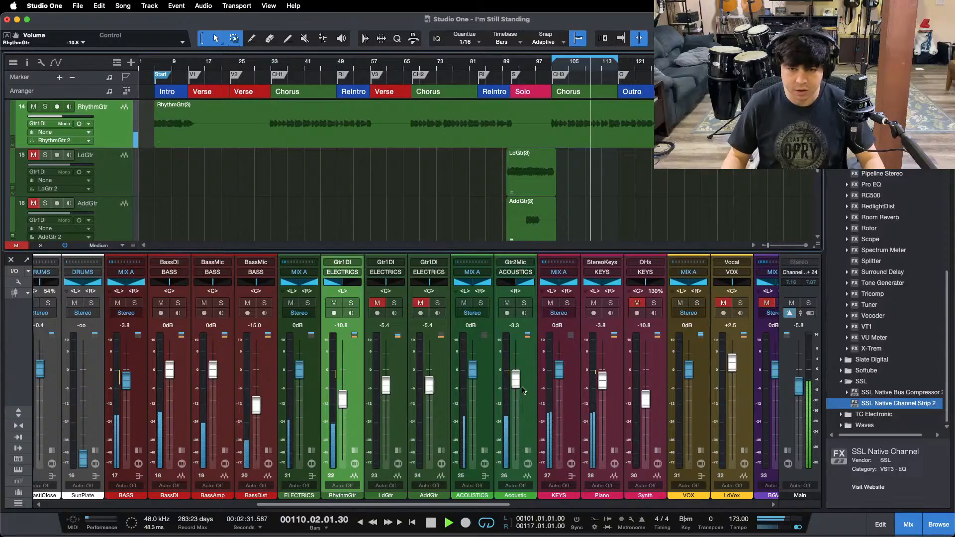
left_click_drag(515, 379, 517, 384)
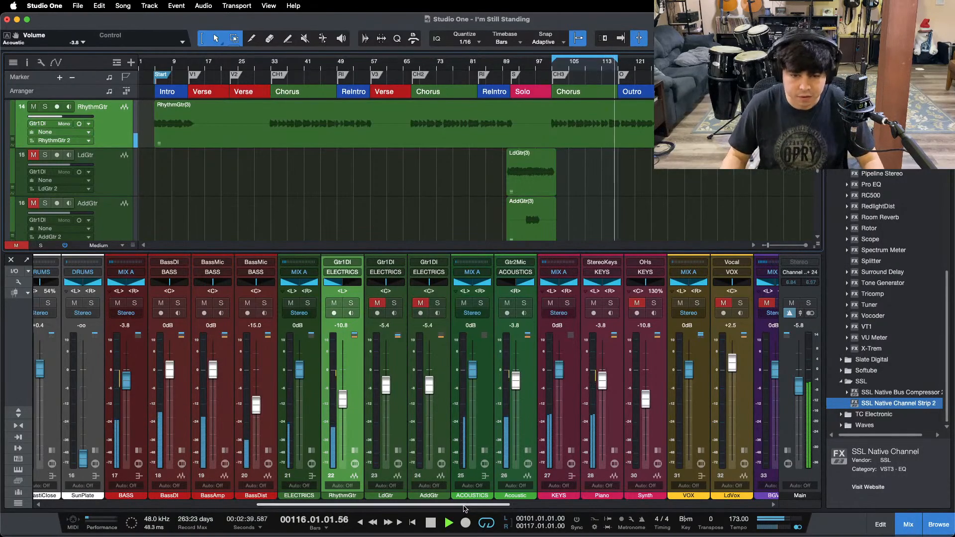
left_click_drag(468, 506, 472, 506)
scroll(116, 348, "left", 3)
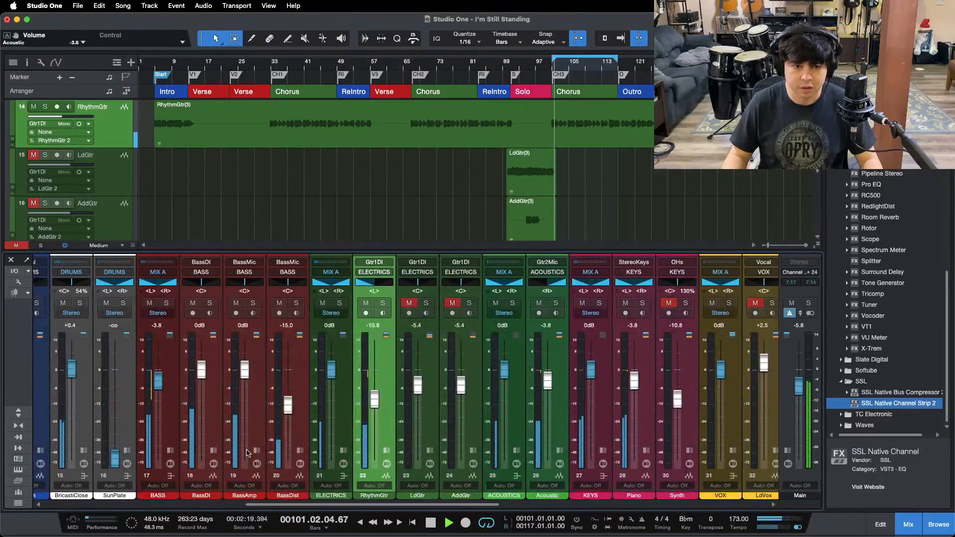
left_click(204, 64)
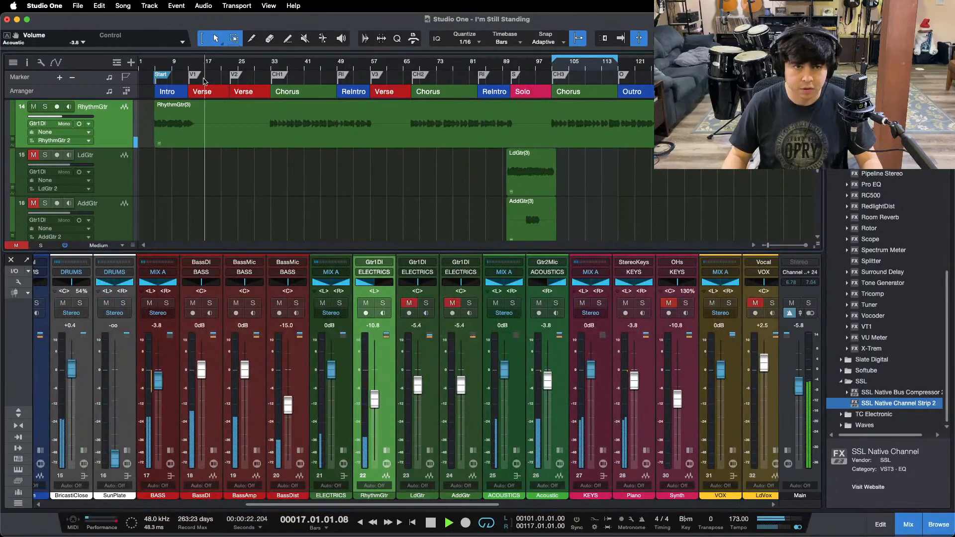
scroll(286, 500, "left", 3)
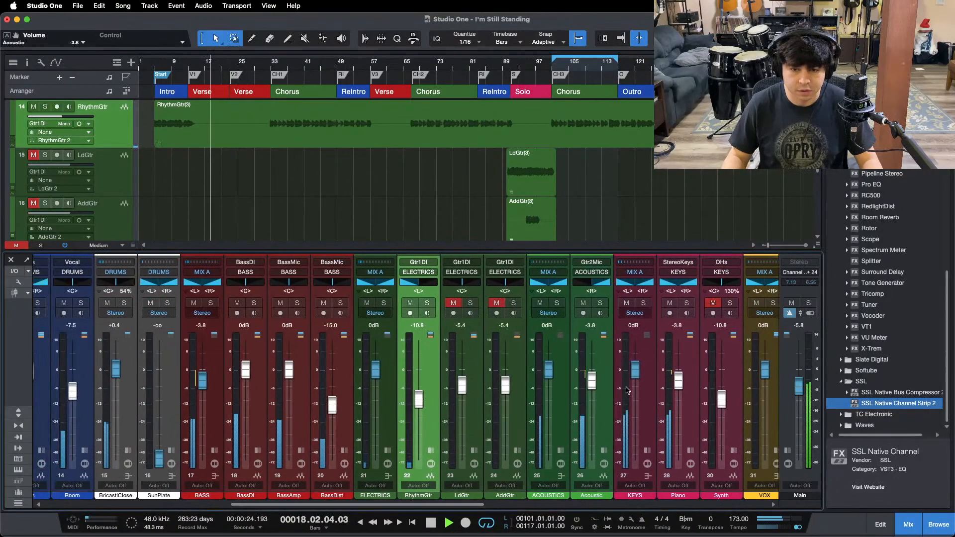
left_click_drag(591, 380, 593, 382)
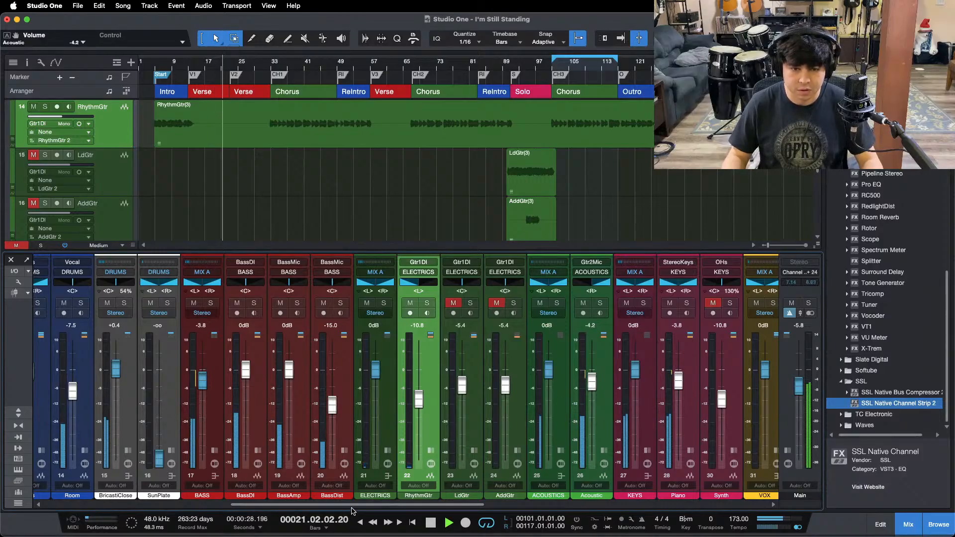
Step: Try bringing the SunPlate reverb fader up to -51.8 dB
scroll(296, 509, "left", 4)
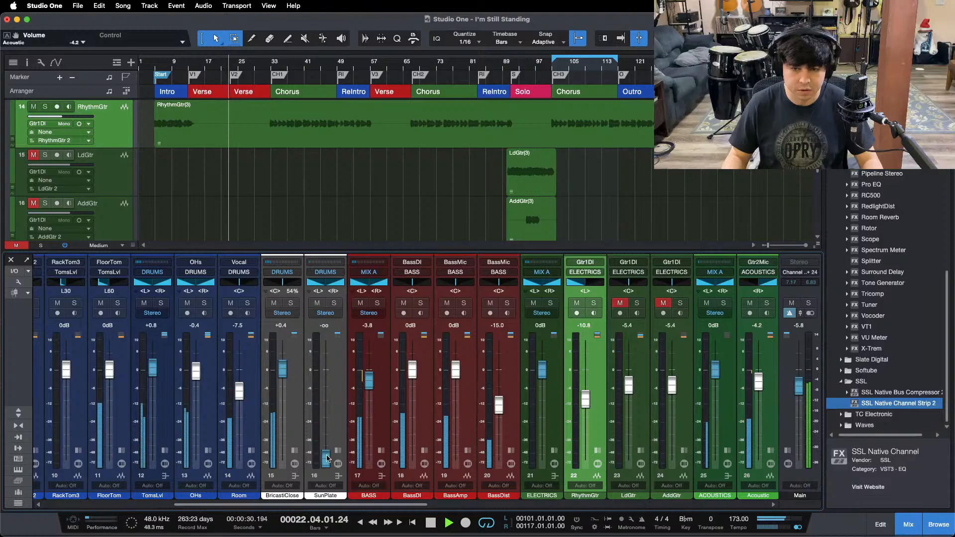
left_click(327, 455)
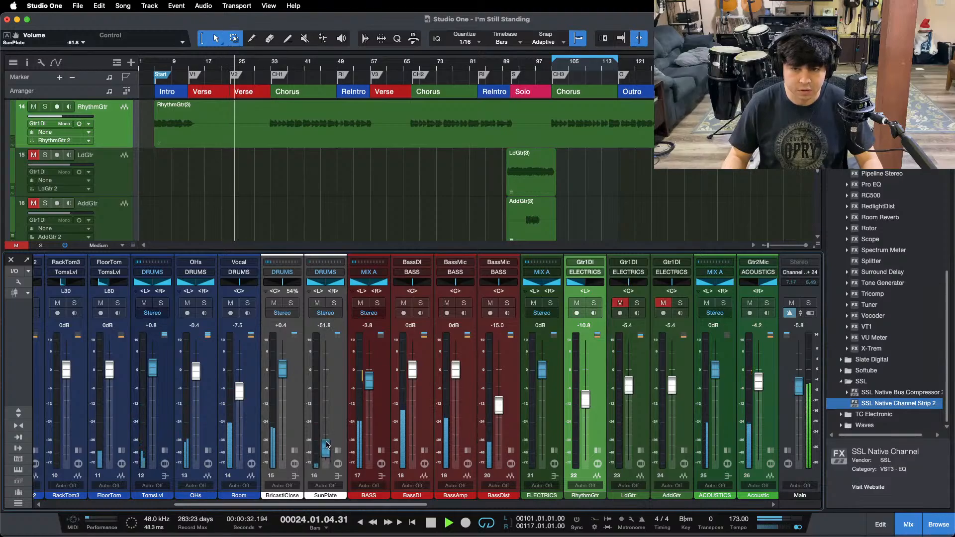
left_click_drag(326, 505, 433, 505)
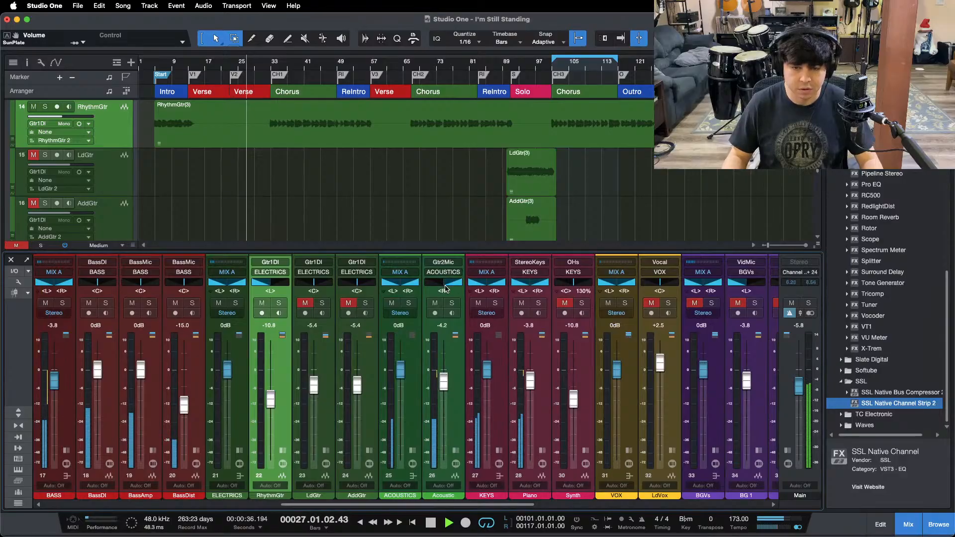
left_click_drag(445, 288, 234, 289)
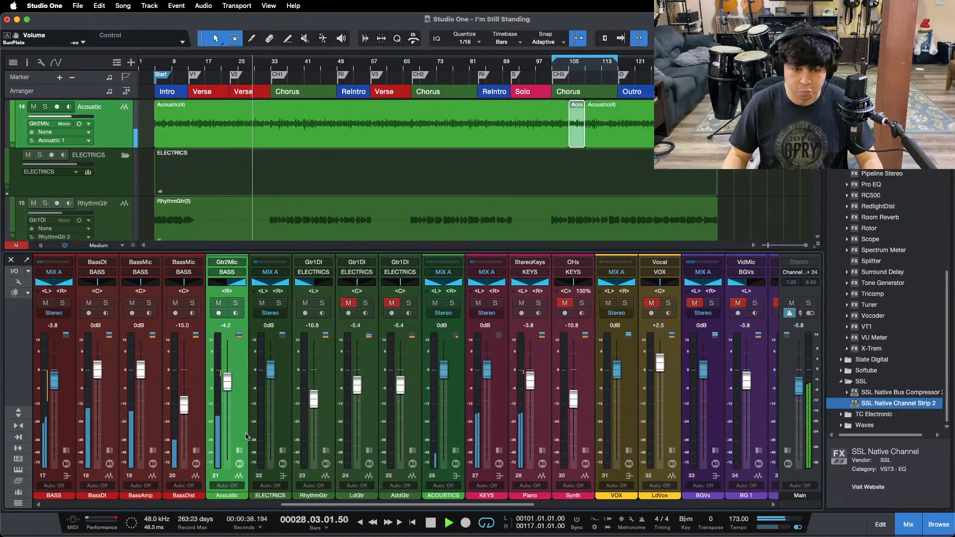
left_click_drag(246, 435, 445, 419)
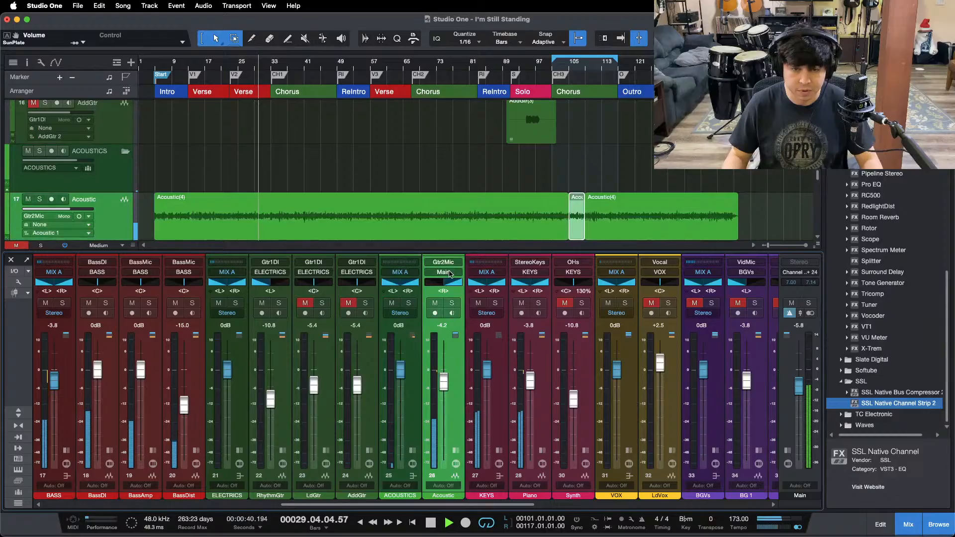
left_click(449, 274)
left_click(453, 411)
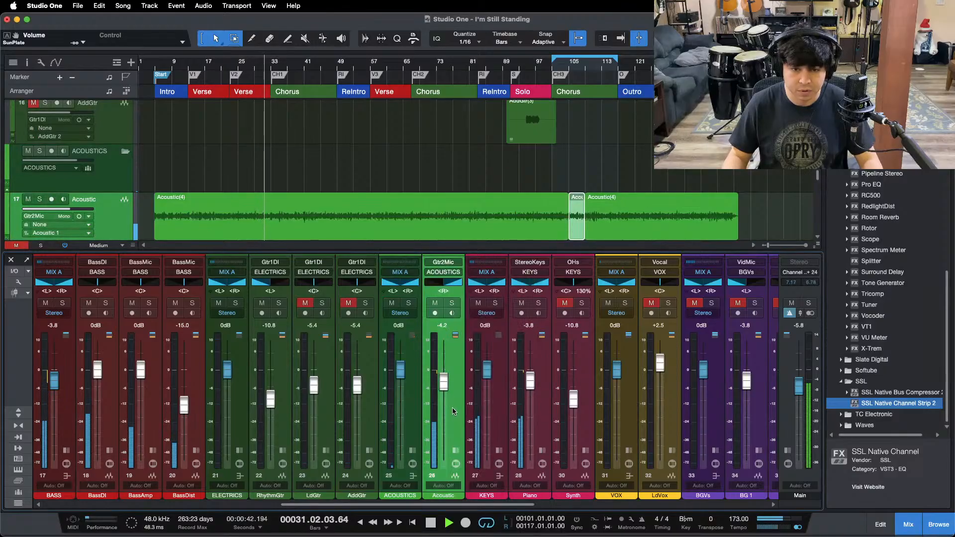
Step: Replay the verse from bar 17, panning the Acoustic channel hard left and the RhythmGtr channel hard right
left_click(205, 64)
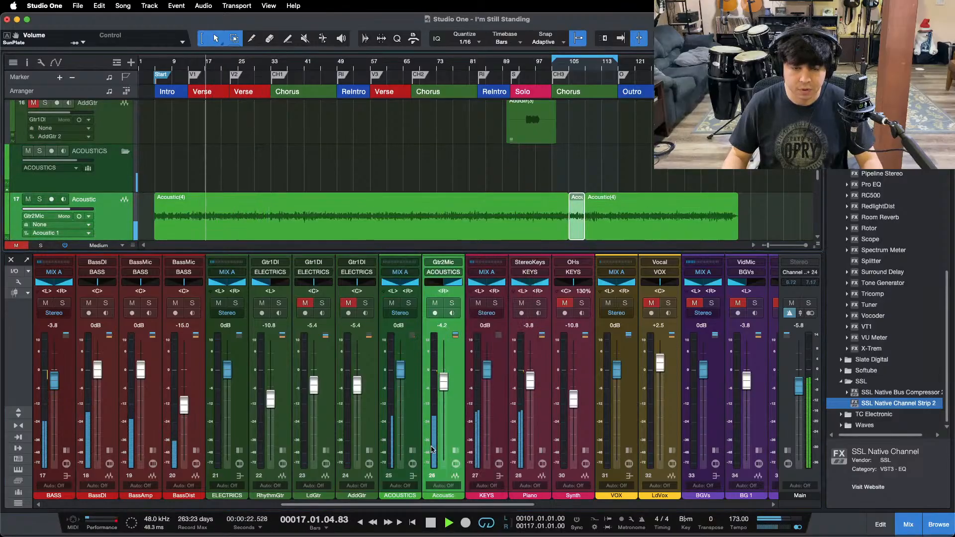
left_click_drag(443, 282, 374, 285)
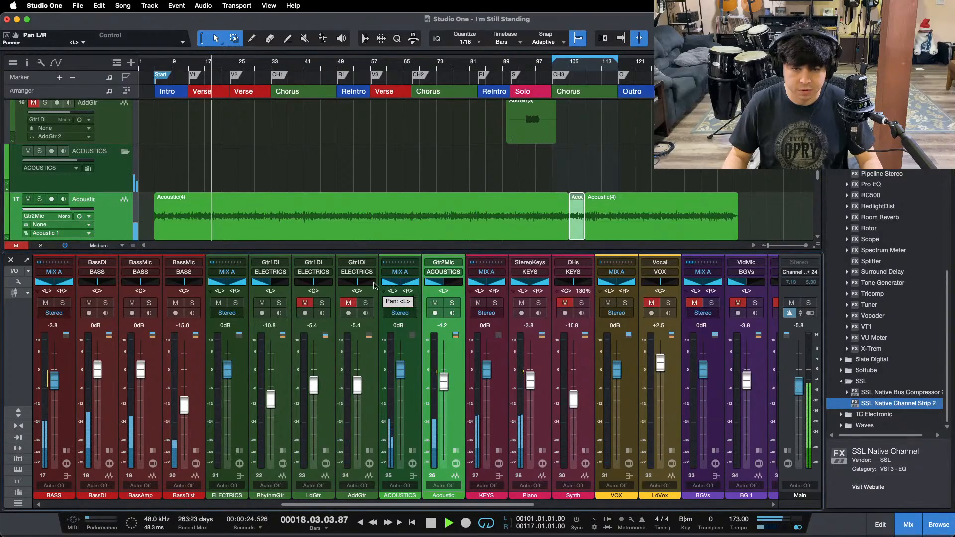
left_click_drag(270, 283, 310, 284)
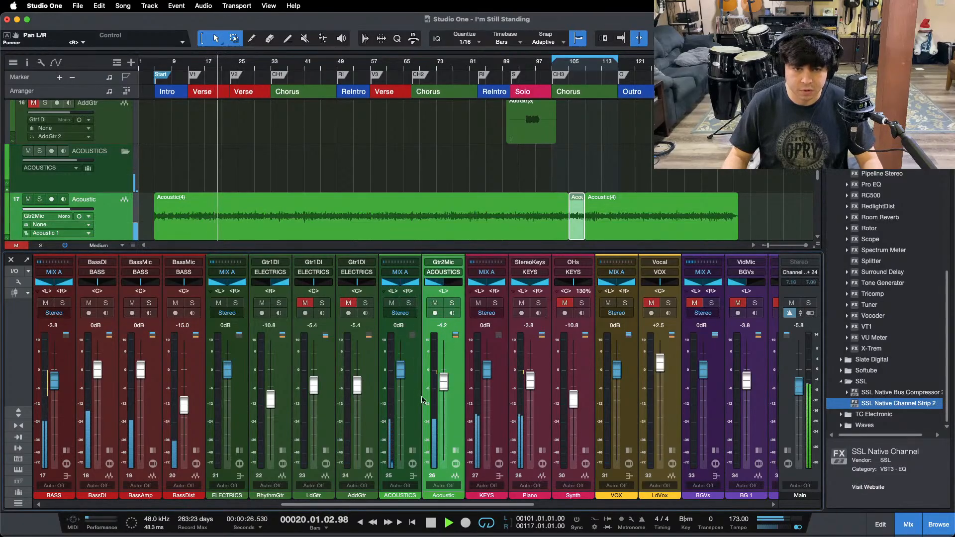
Step: Lower the Acoustic fader to -4.6 dB and raise the RhythmGtr fader to -10.0 dB while playing the chorus at bar 101
left_click_drag(444, 381, 445, 383)
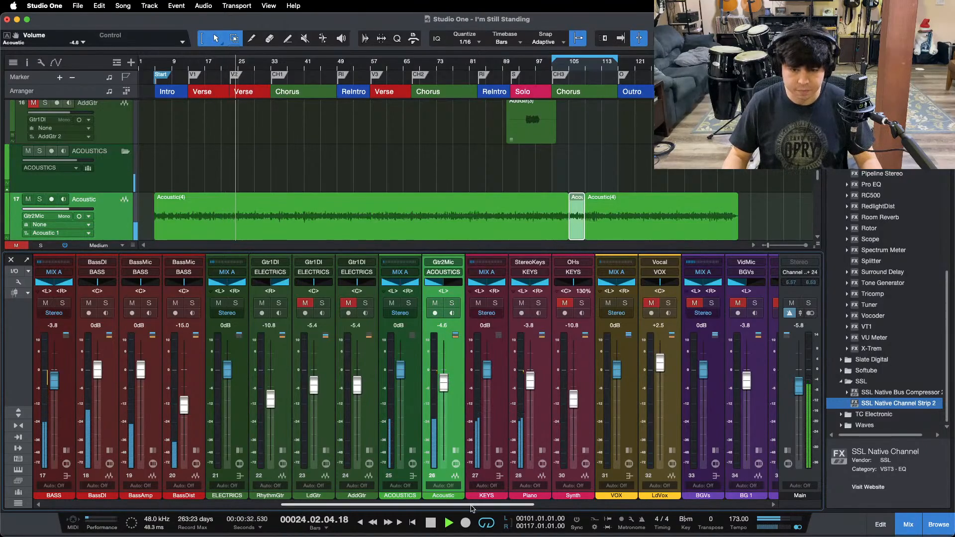
key("space")
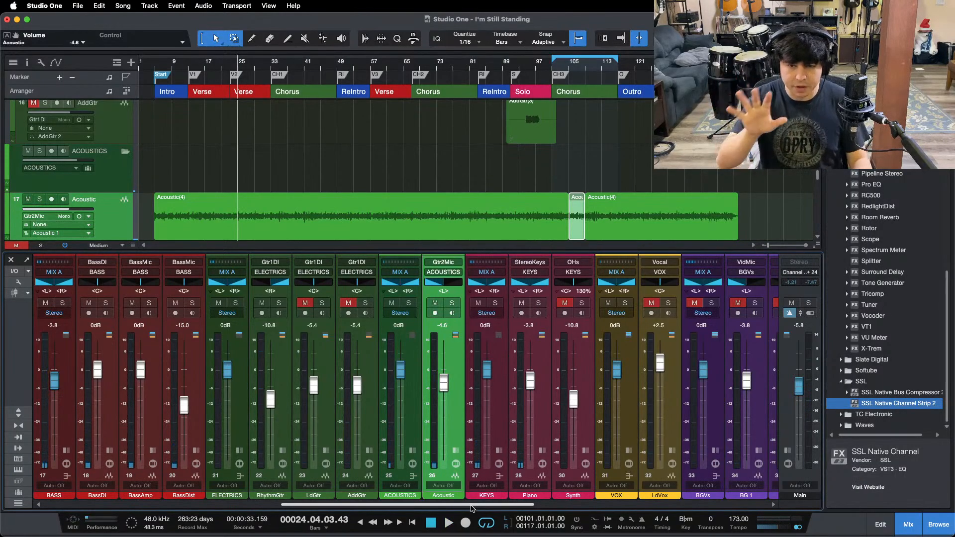
key("space")
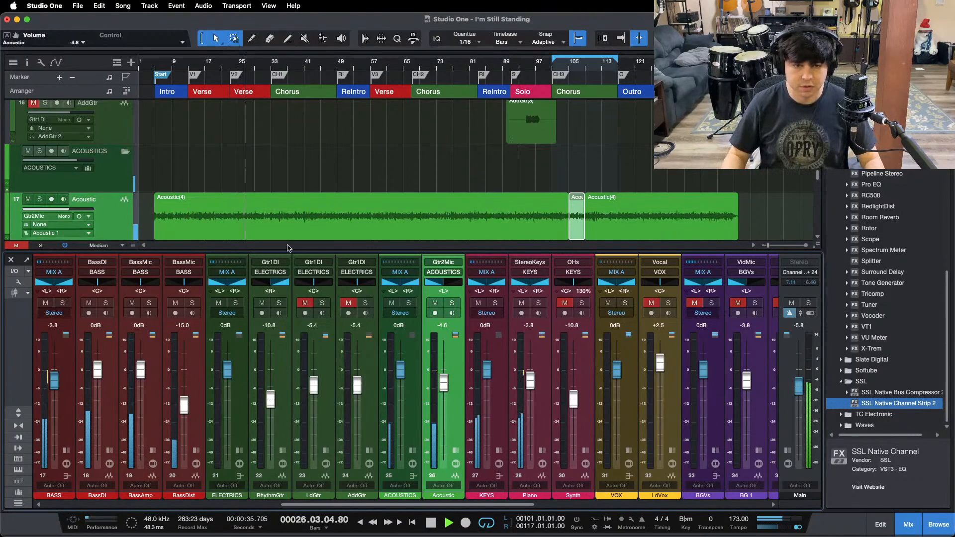
key("KP_1")
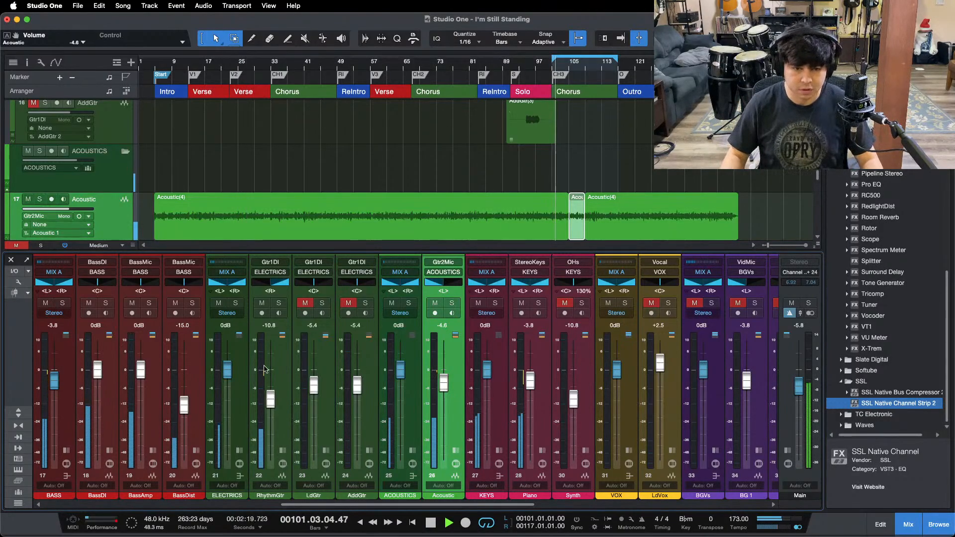
left_click_drag(276, 401, 273, 398)
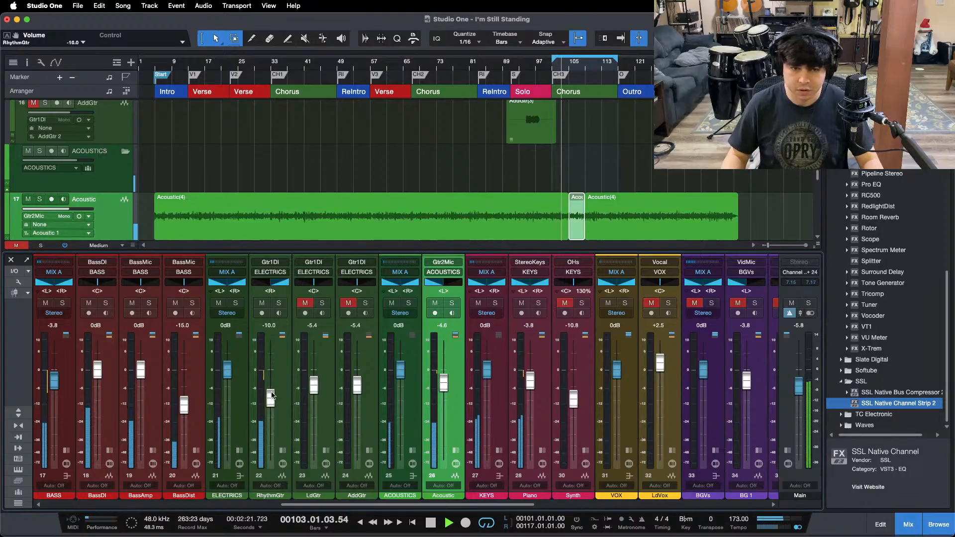
Step: Bring the SunPlate reverb fader up to -3.3 dB while playing the verse from about bar 17
left_click_drag(460, 506, 312, 498)
left_click(205, 67)
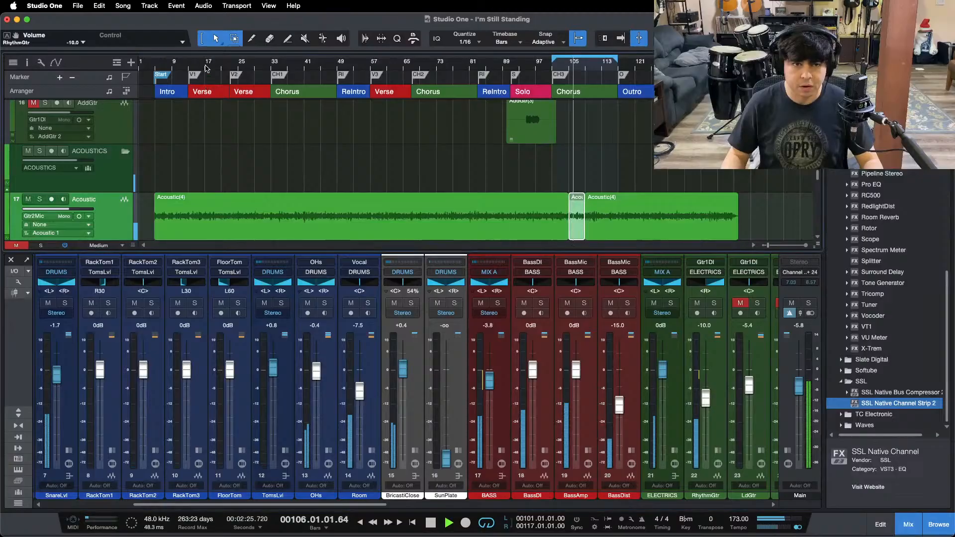
left_click_drag(449, 453, 446, 377)
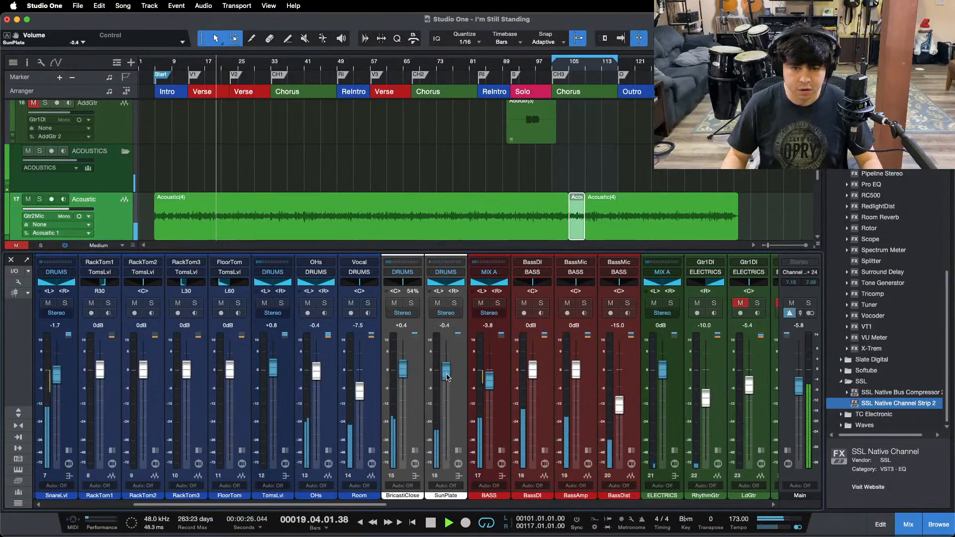
scroll(446, 377, "down", 1)
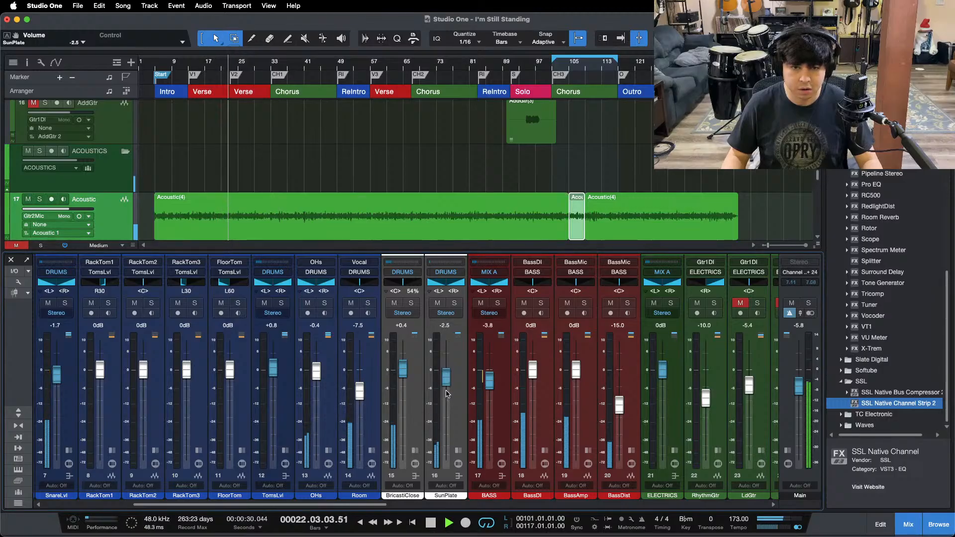
scroll(447, 389, "down", 1)
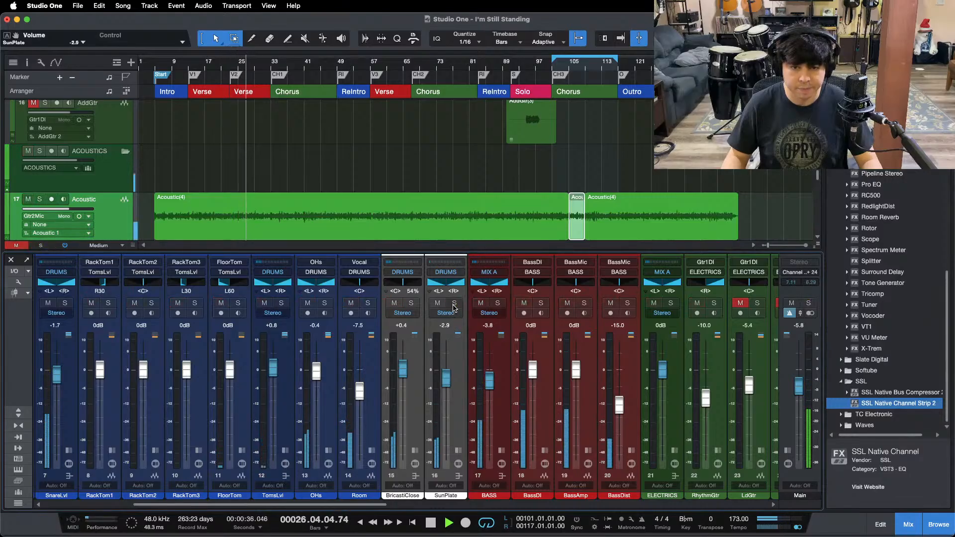
scroll(449, 392, "down", 1)
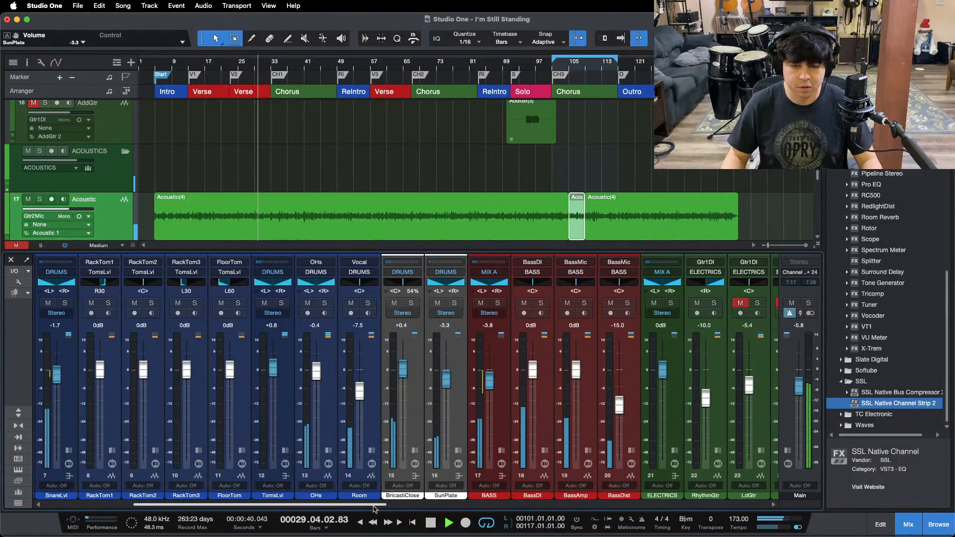
Step: Replay the verse, comparing the drums with SunPlate muted and unmuted, and set the SunPlate fader to -2.9 dB
left_click_drag(376, 505, 332, 506)
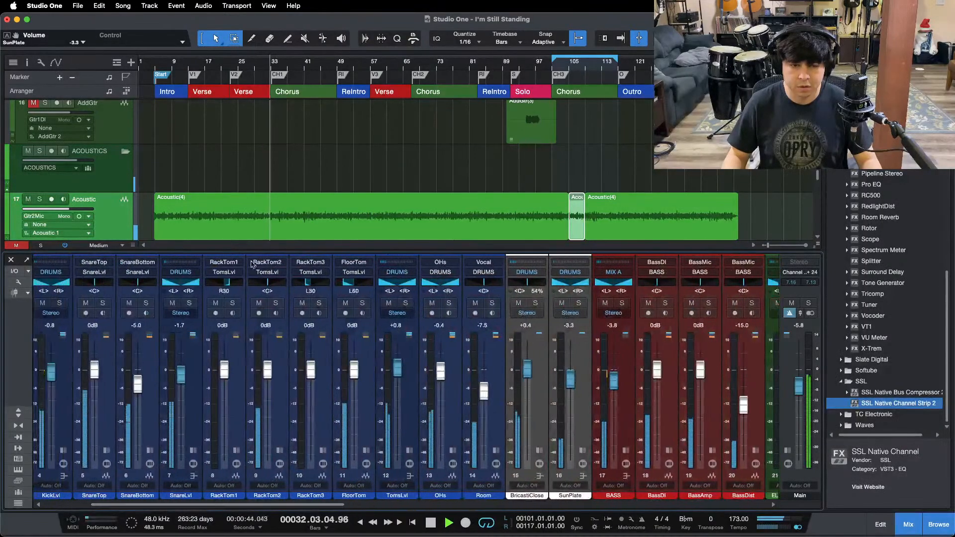
left_click(200, 68)
left_click(566, 304)
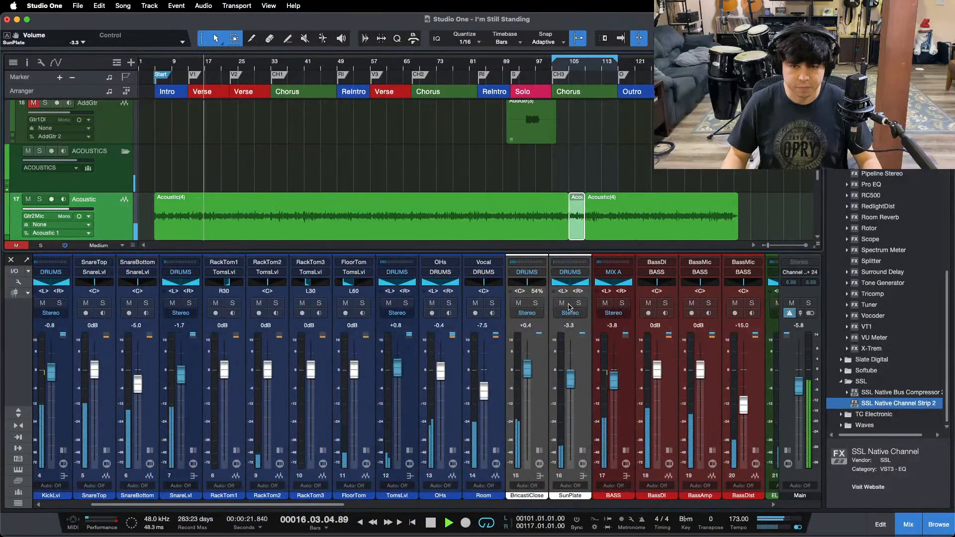
left_click(565, 304)
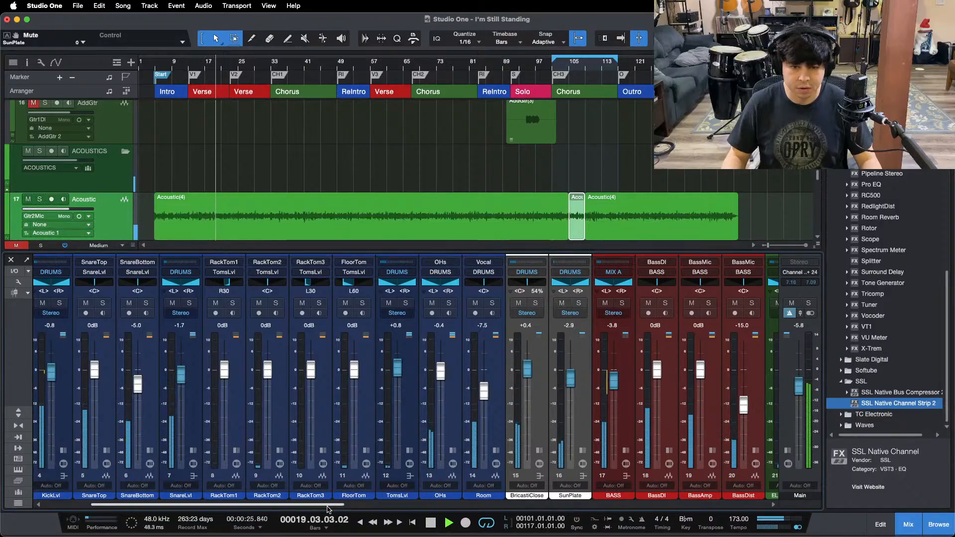
left_click_drag(571, 378, 572, 376)
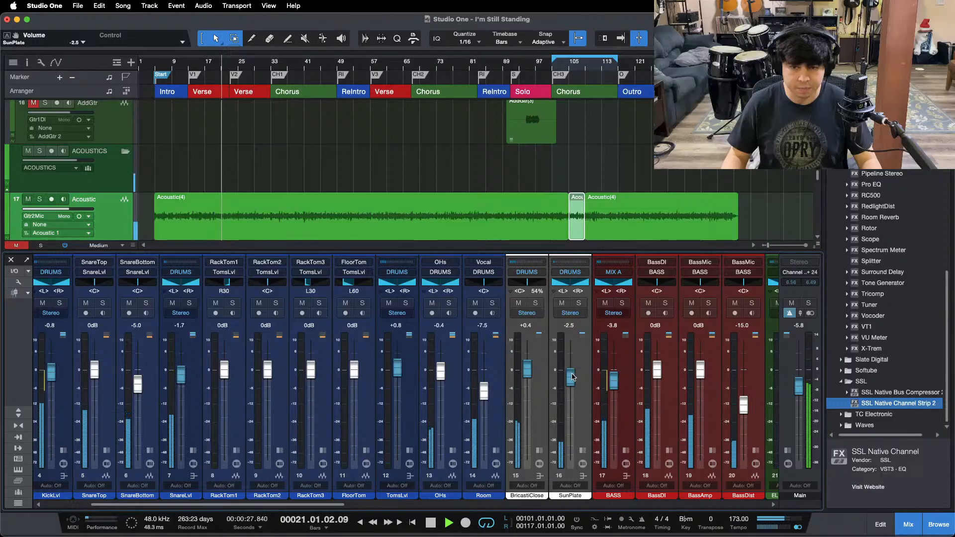
scroll(441, 386, "right", 3)
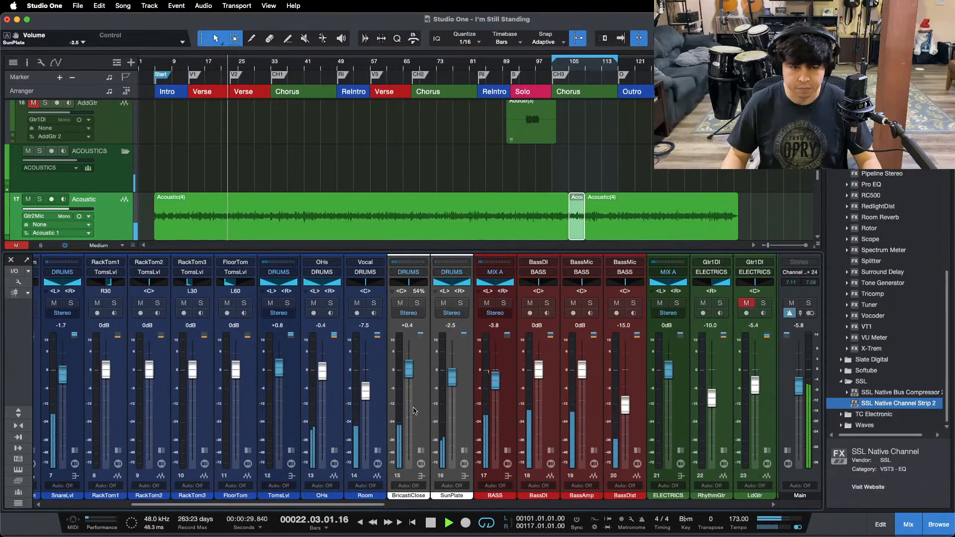
left_click_drag(451, 378, 451, 380)
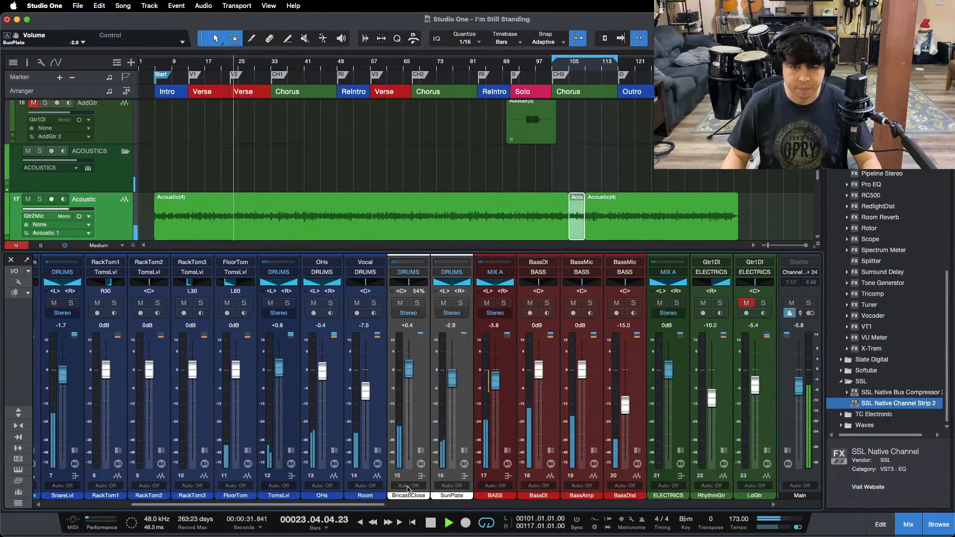
Step: Play the mix from about bar 30 into the first chorus with the guitar, keys and vocal channels in view
left_click_drag(377, 504, 559, 505)
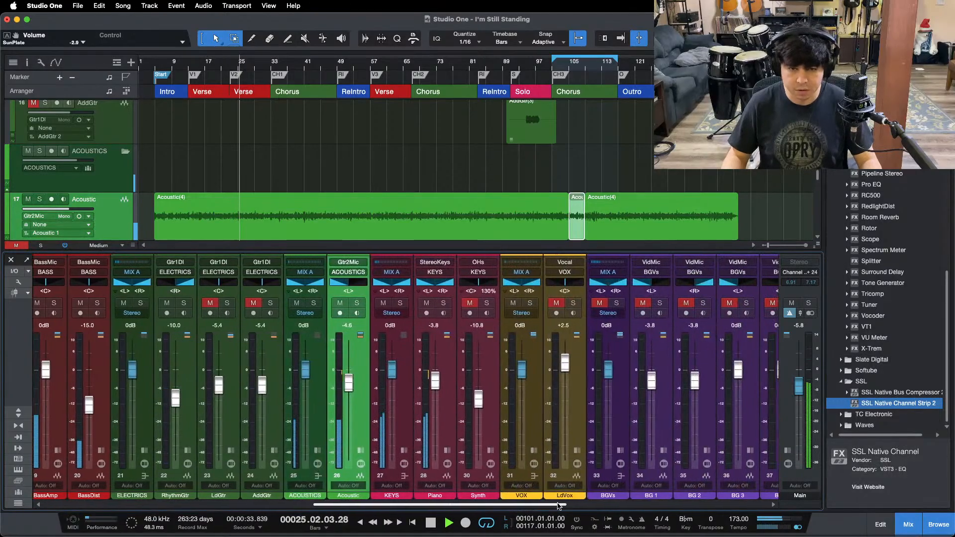
left_click(263, 62)
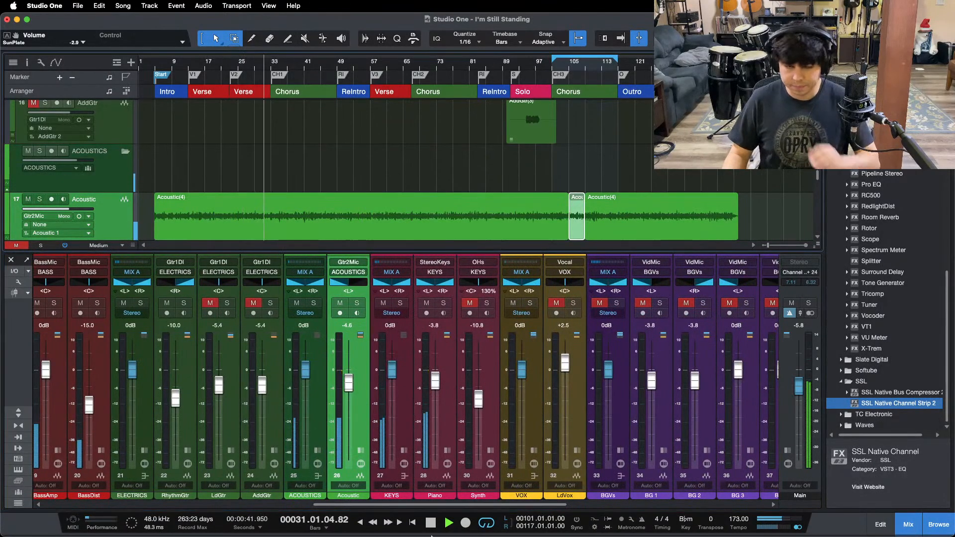
left_click(521, 514)
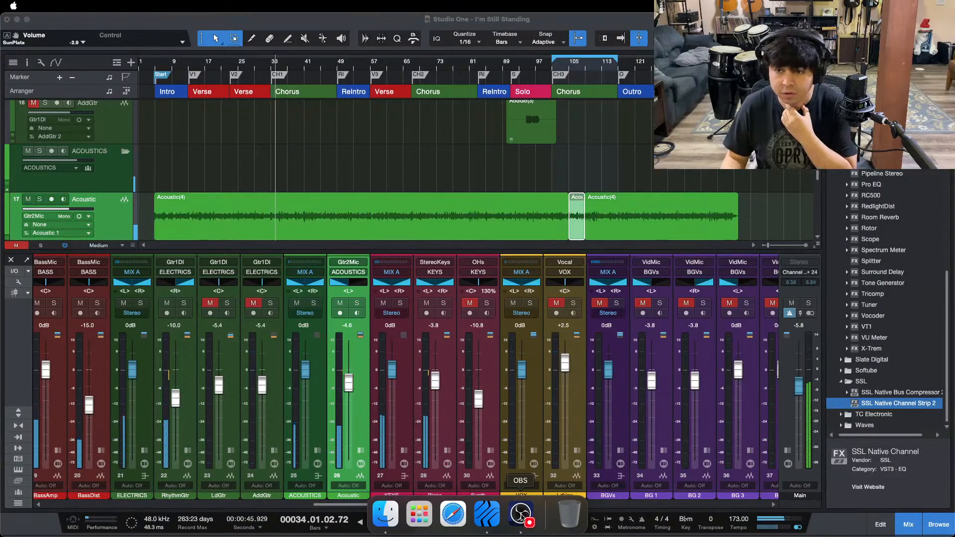
left_click(913, 480)
mouse_move(554, 536)
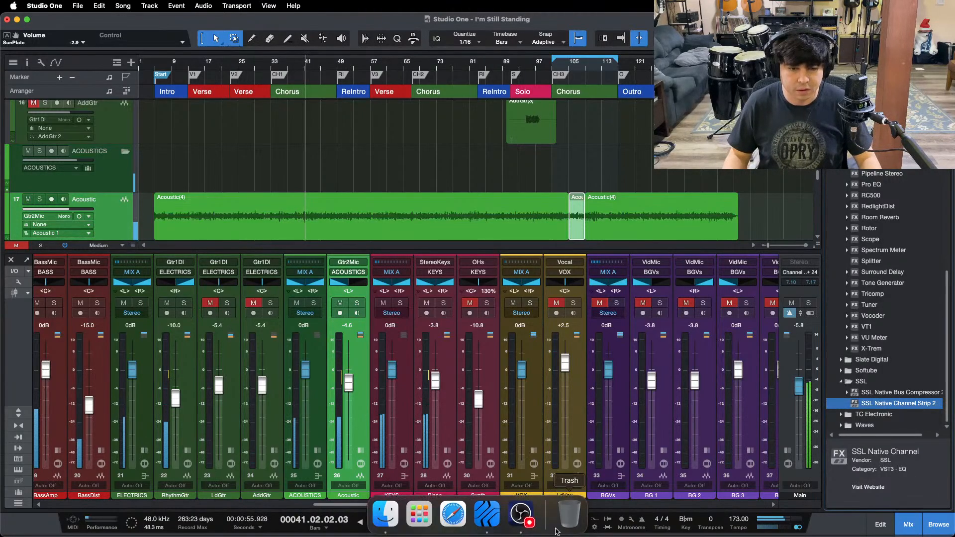
left_click(528, 520)
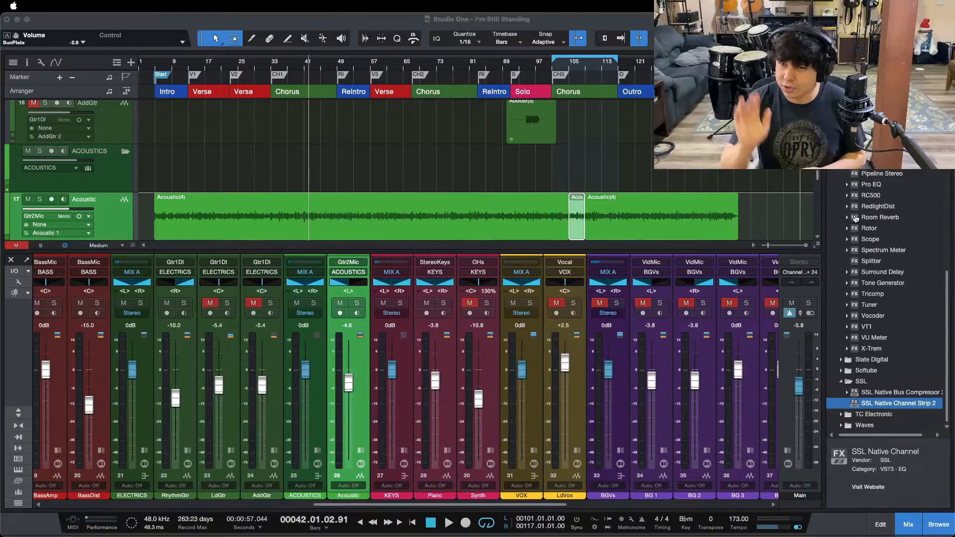
left_click(926, 484)
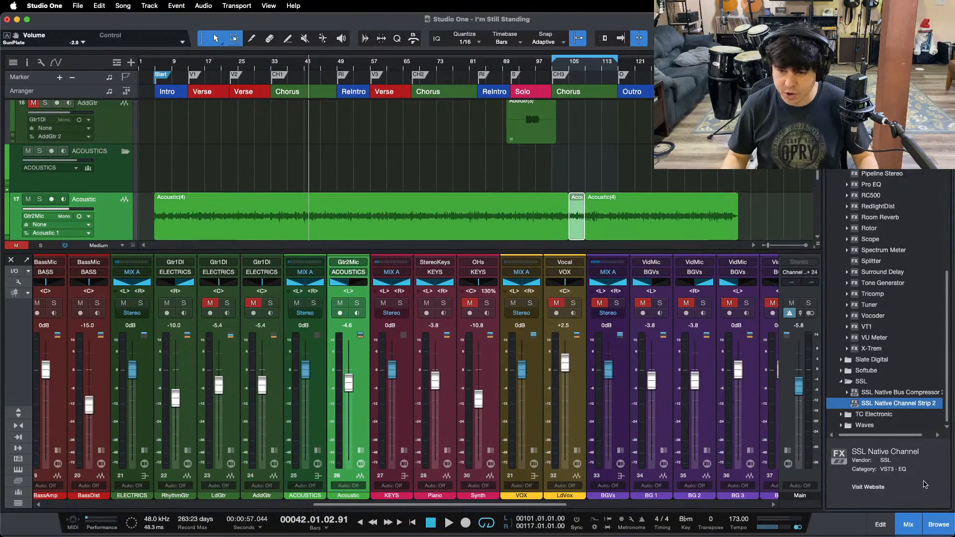
Step: Unmute and solo the Synth channel during playback and set the low-cut frequency in its Pro EQ to 340 Hz
key("space")
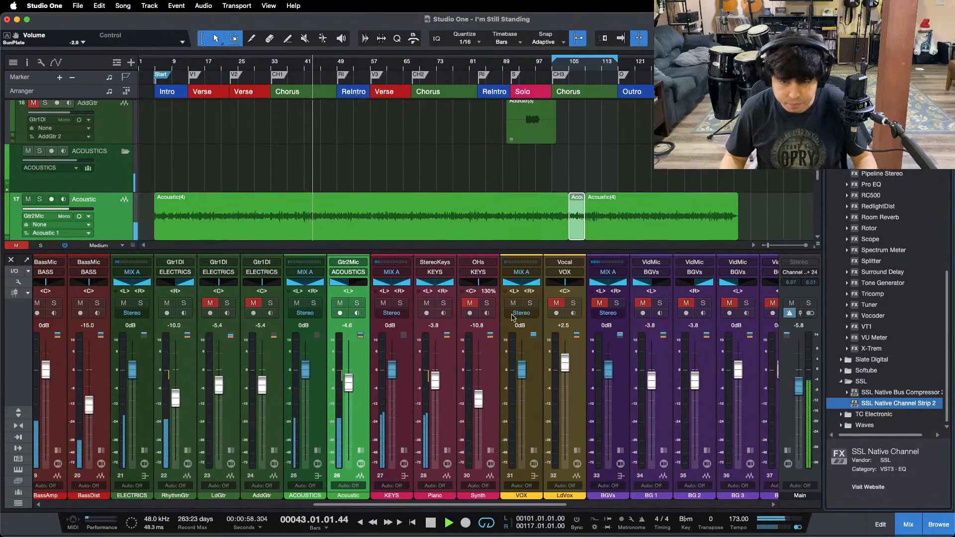
left_click(469, 303)
left_click(486, 303)
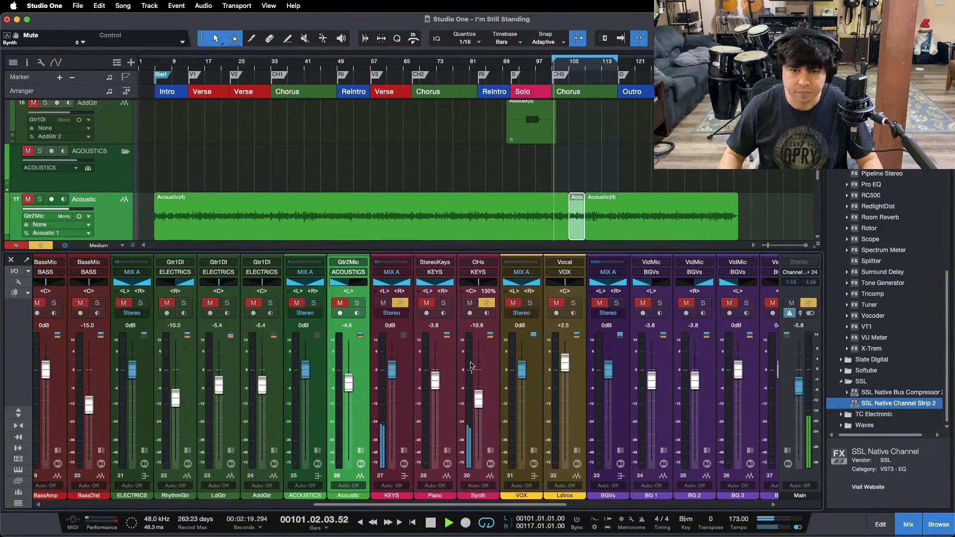
left_click(522, 363)
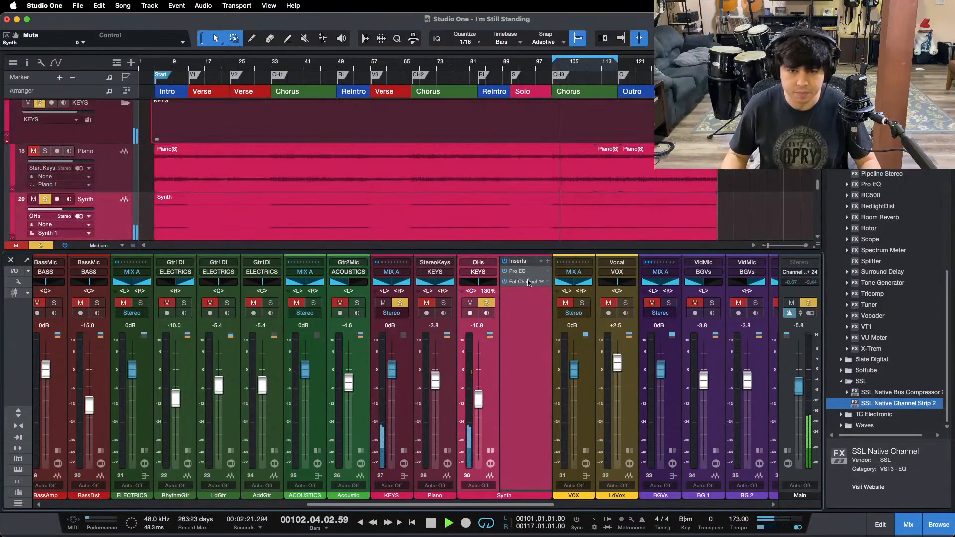
left_click(520, 272)
left_click_drag(288, 459, 289, 457)
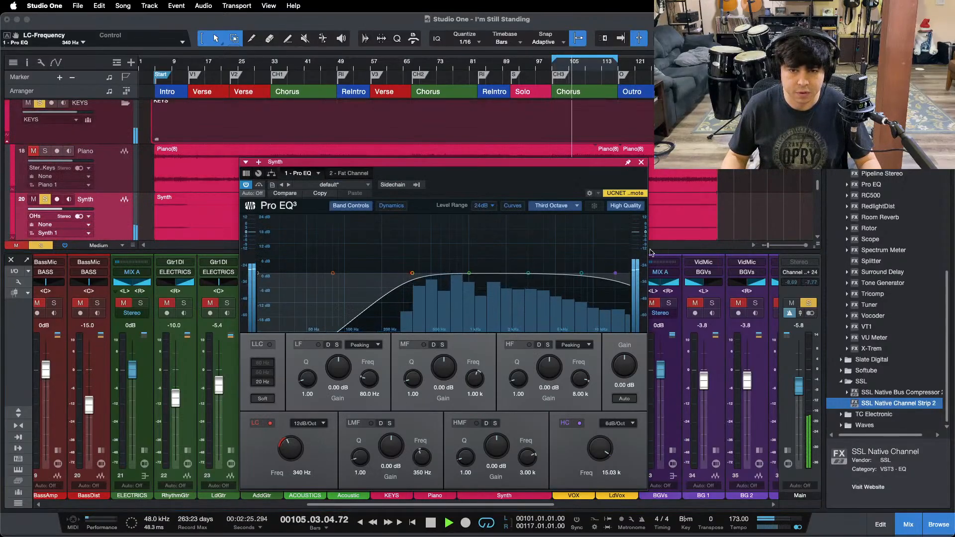
Step: Set the threshold of the FC670 compressor in the Synth channel's Fat Channel to 5.70
left_click(351, 174)
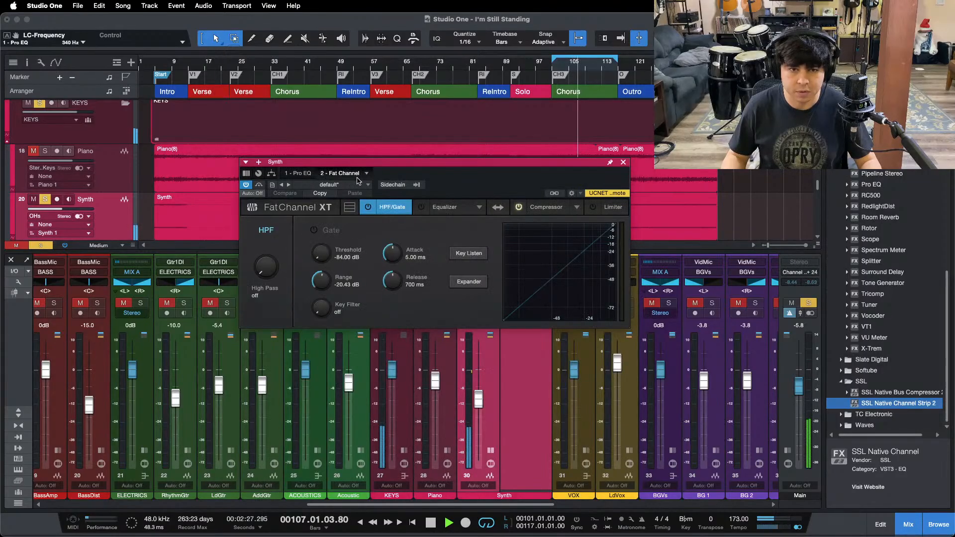
left_click(552, 208)
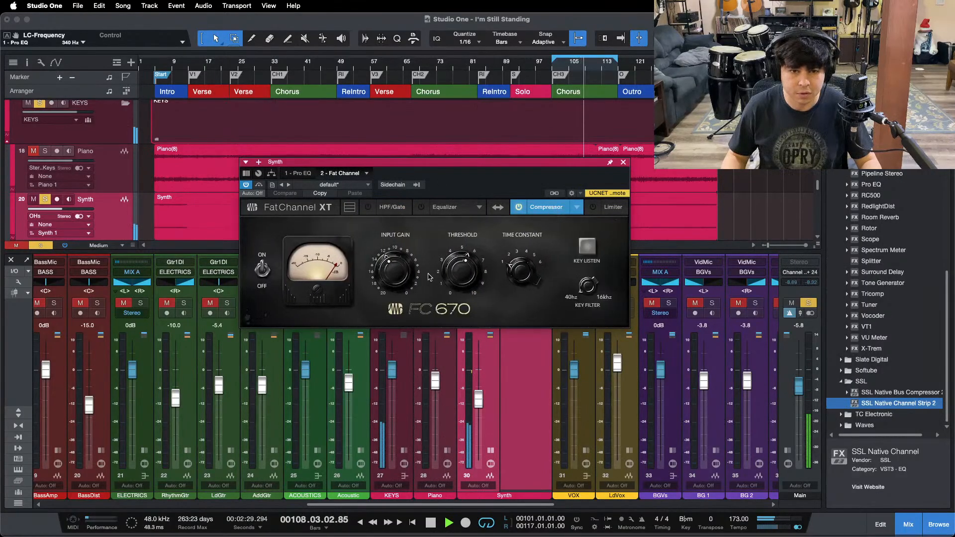
scroll(393, 272, "up", 2)
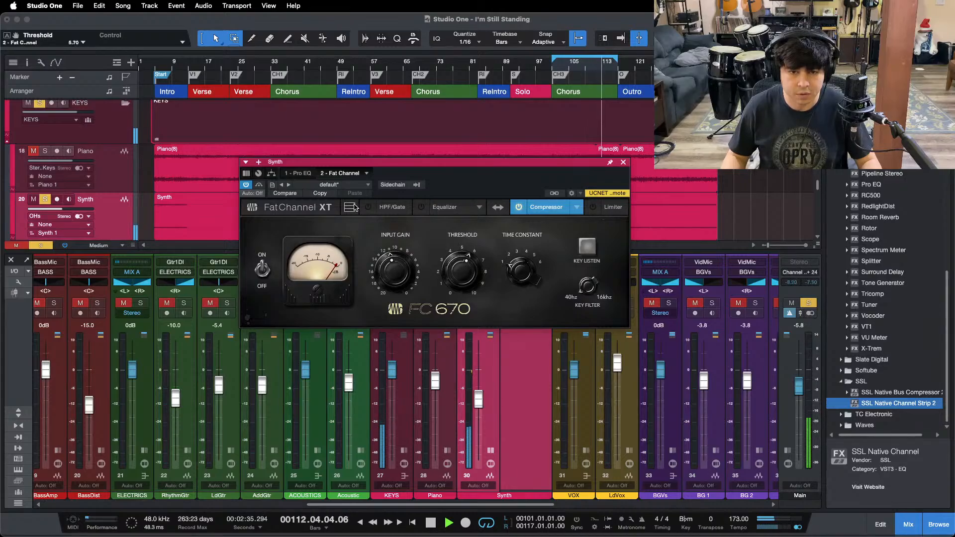
Step: Boost the high-mid band of the Synth's Pro EQ by 4.32 dB at 4.89 kHz with a Q of 0.70, and close the plug-in
left_click(300, 174)
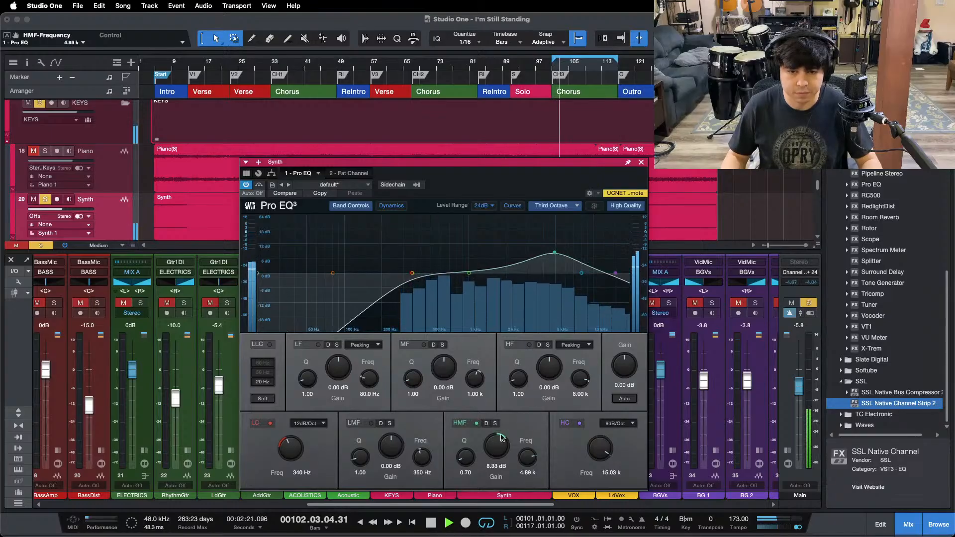
left_click_drag(501, 438, 500, 444)
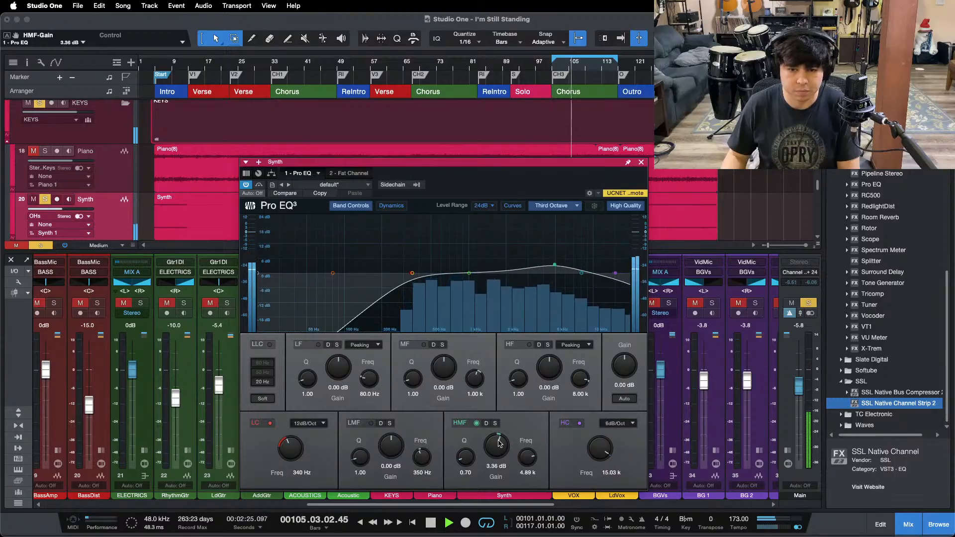
scroll(500, 444, "up", 1)
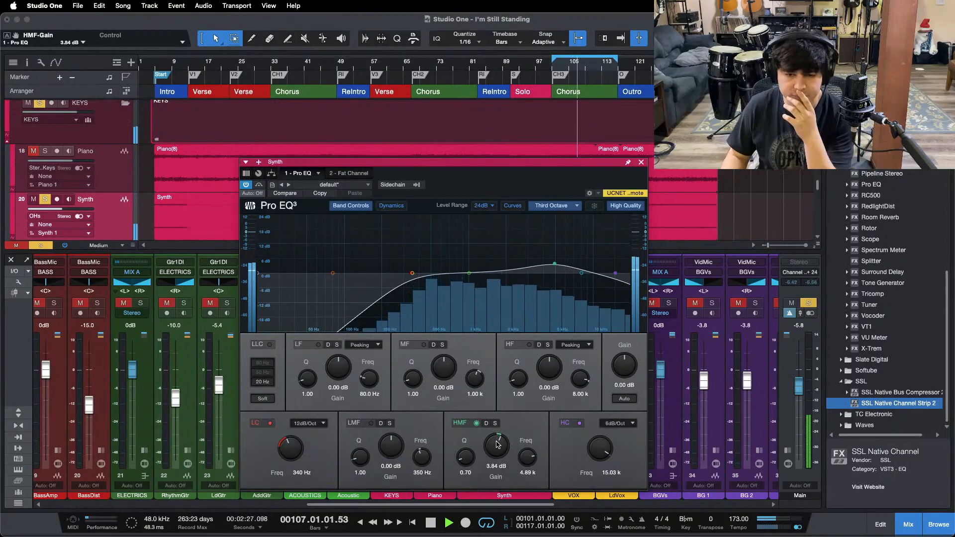
scroll(500, 444, "up", 1)
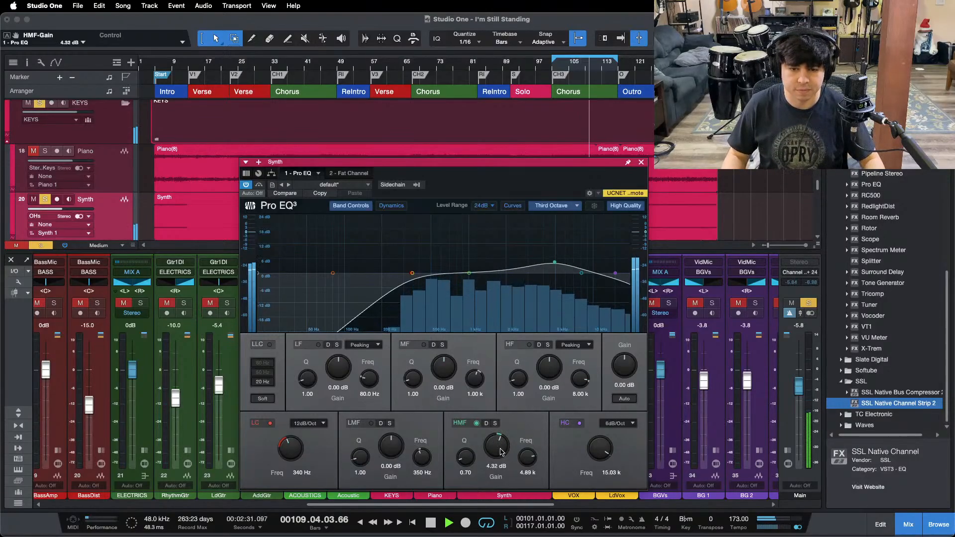
scroll(501, 452, "up", 1)
left_click(641, 162)
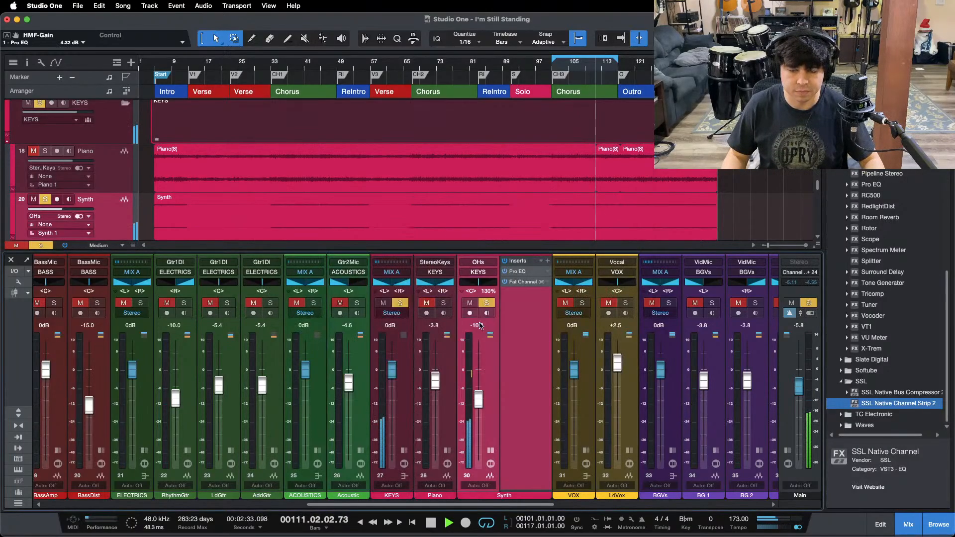
Step: Solo the Piano, Acoustic and RhythmGtr channels alongside the Synth and lower the Synth fader to -11.7 dB
left_click(443, 304)
left_click(356, 303)
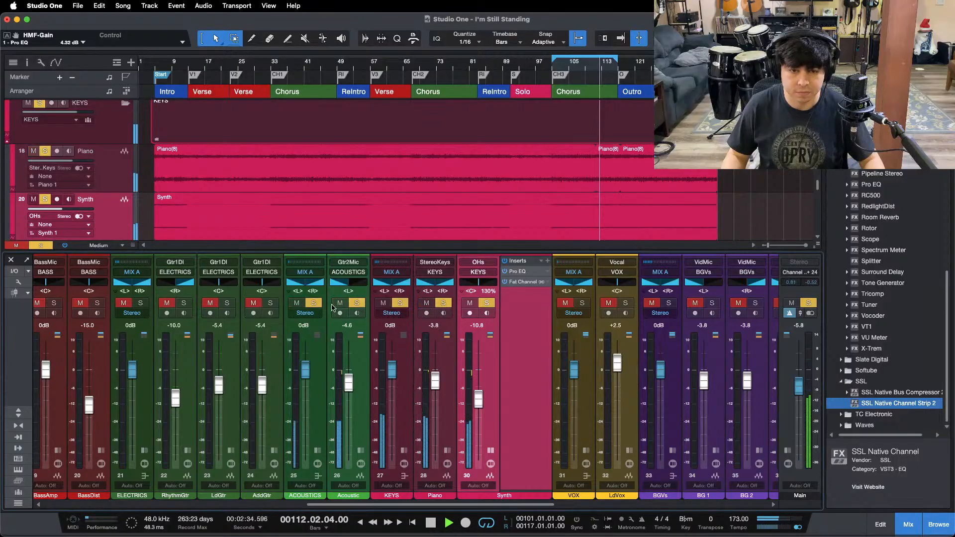
left_click(182, 305)
left_click_drag(480, 397, 482, 399)
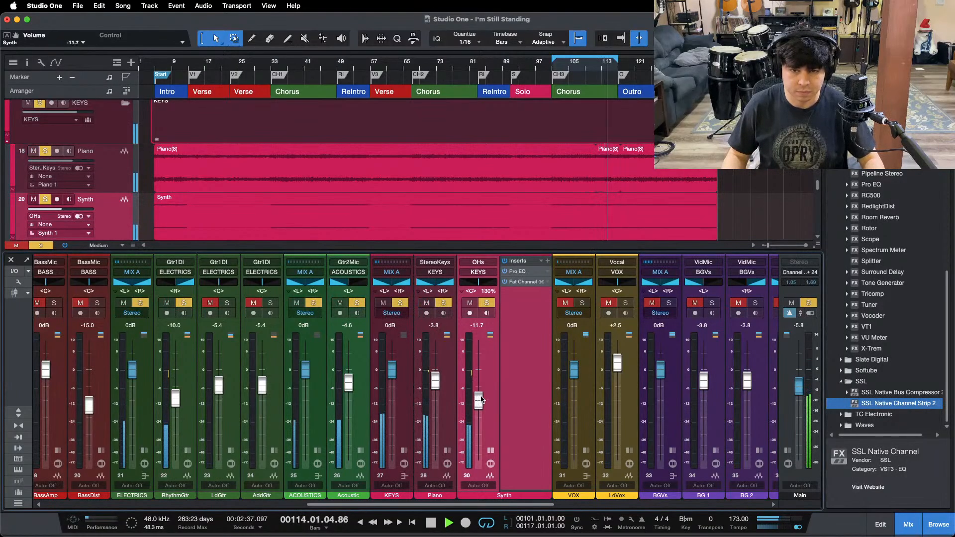
Step: Turn off looping, play from just before the first chorus, collapse the Synth channel's inserts and clear all solos
key("slash")
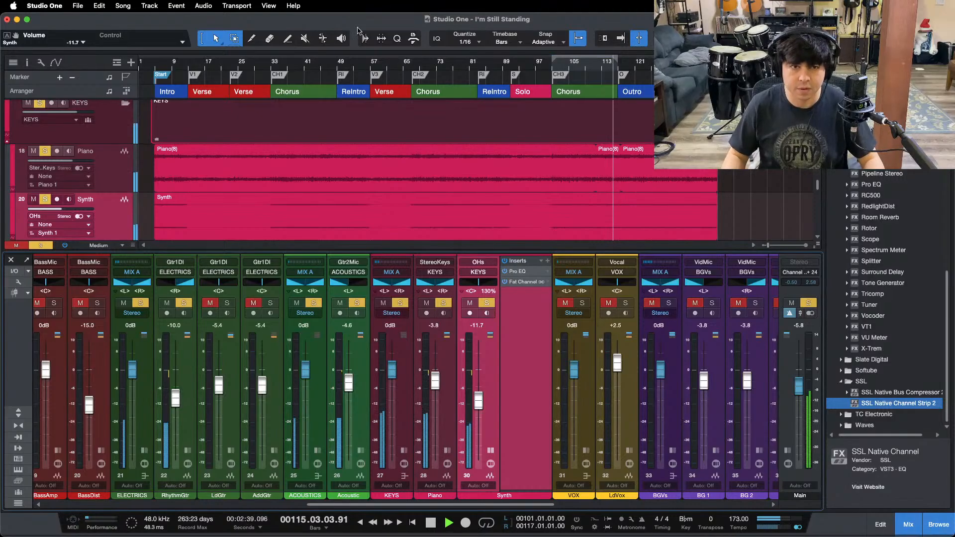
left_click(267, 63)
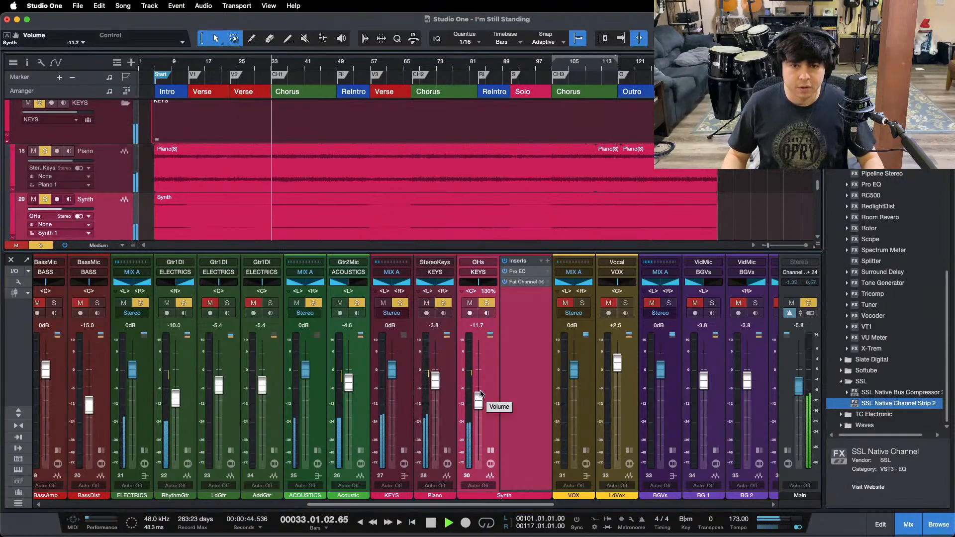
left_click(490, 450)
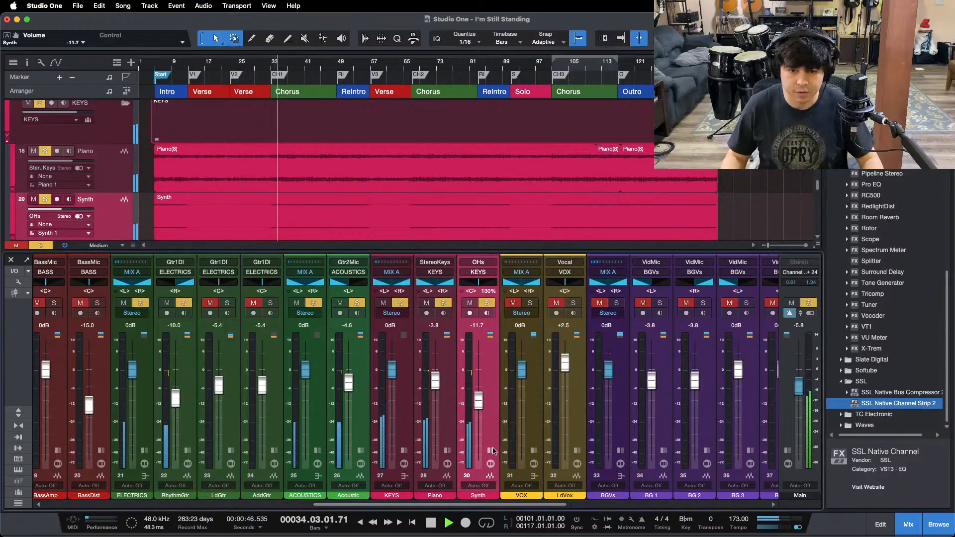
key("shift+s")
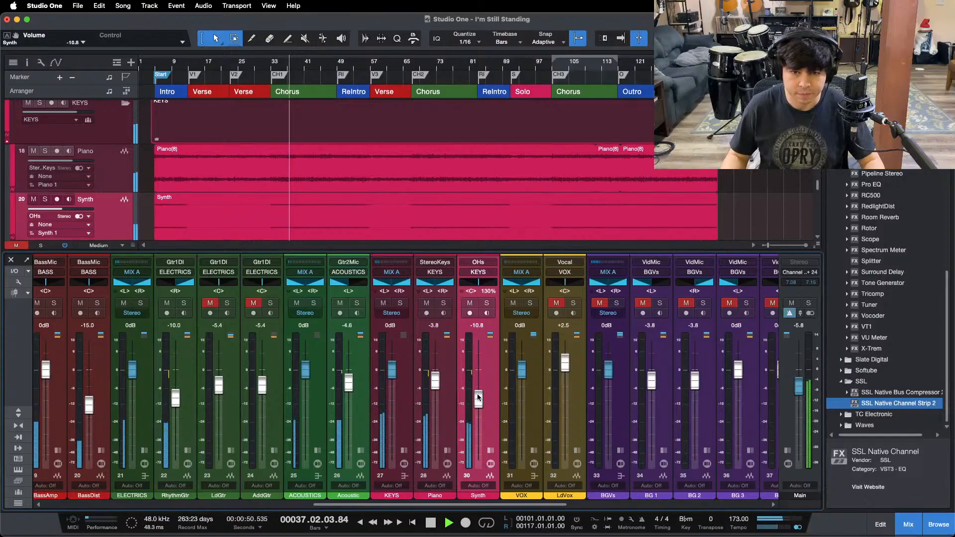
Step: Set the Synth fader to -10.8 dB and audition the mix from the intro and the first chorus
left_click_drag(477, 397, 480, 370)
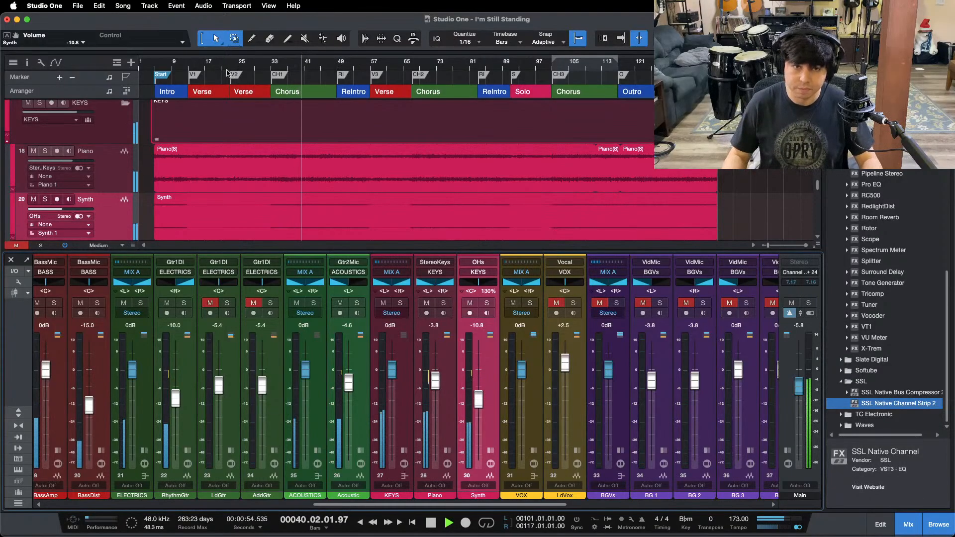
left_click(174, 64)
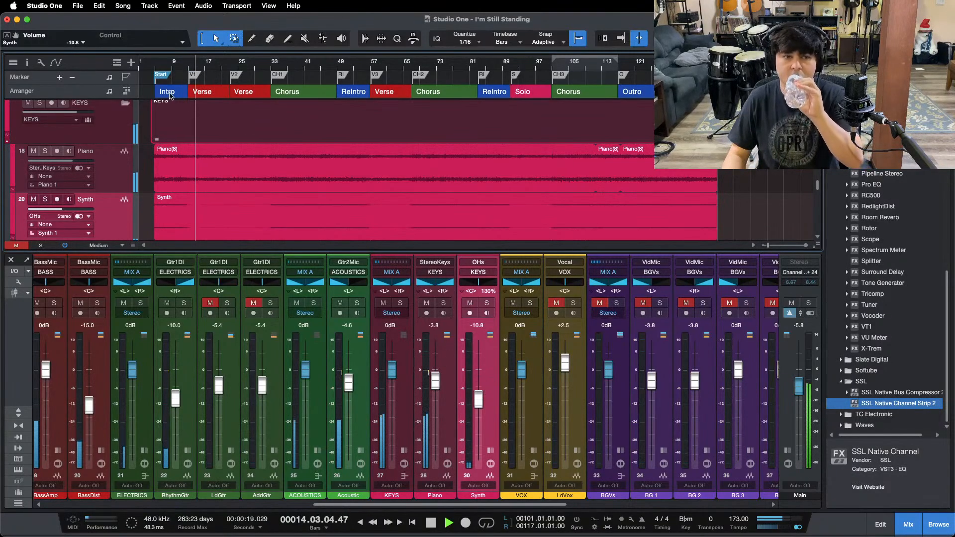
left_click_drag(180, 62, 231, 99)
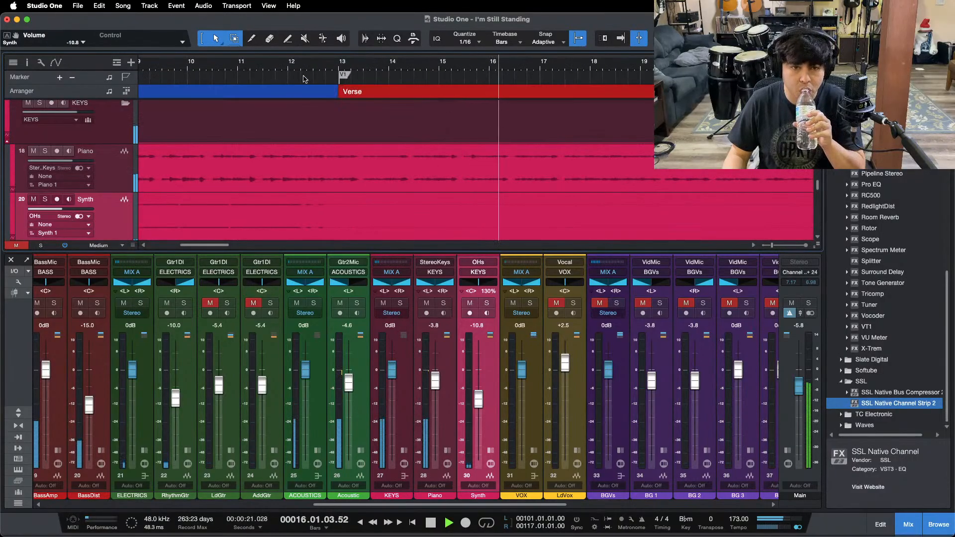
left_click_drag(304, 67, 277, 46)
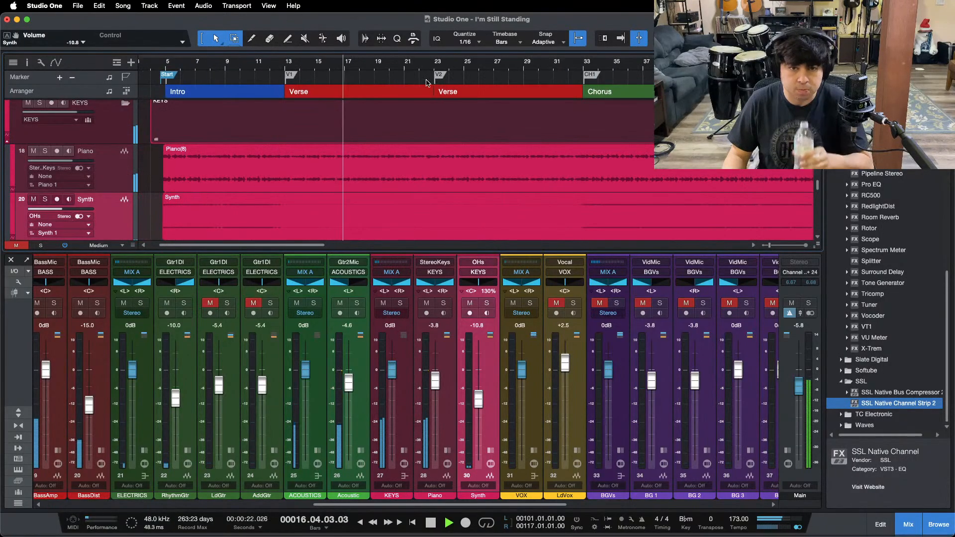
left_click(566, 63)
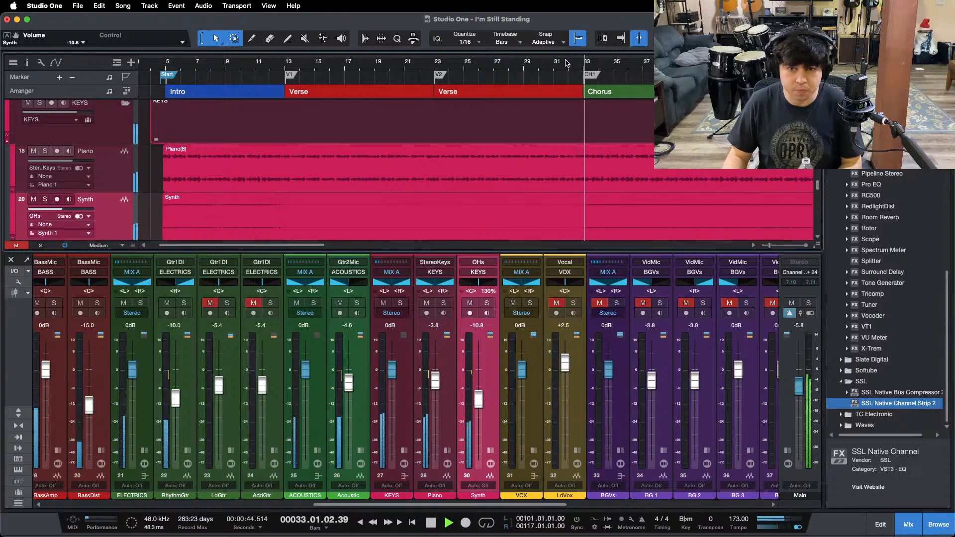
left_click_drag(567, 63, 459, 31)
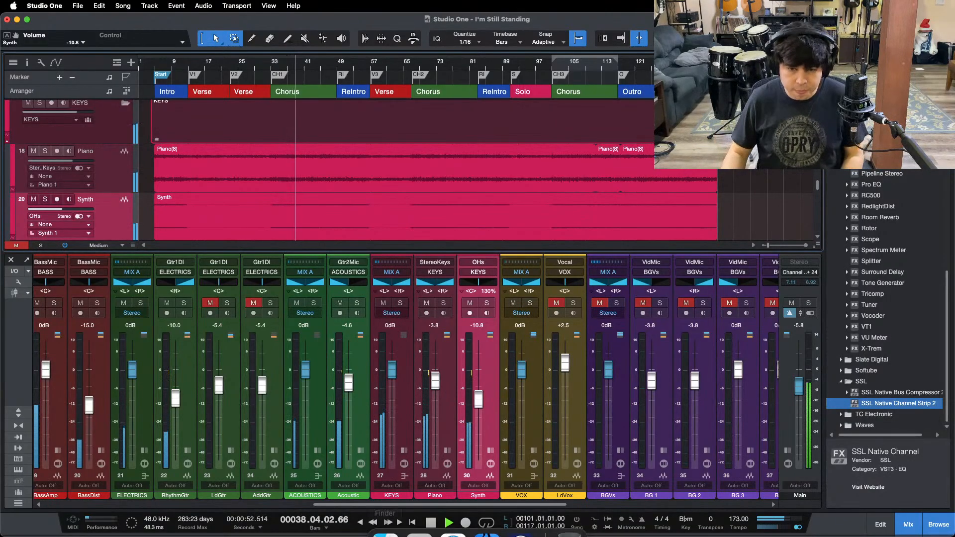
Step: Stop playback near the end of the first chorus
left_click(507, 516)
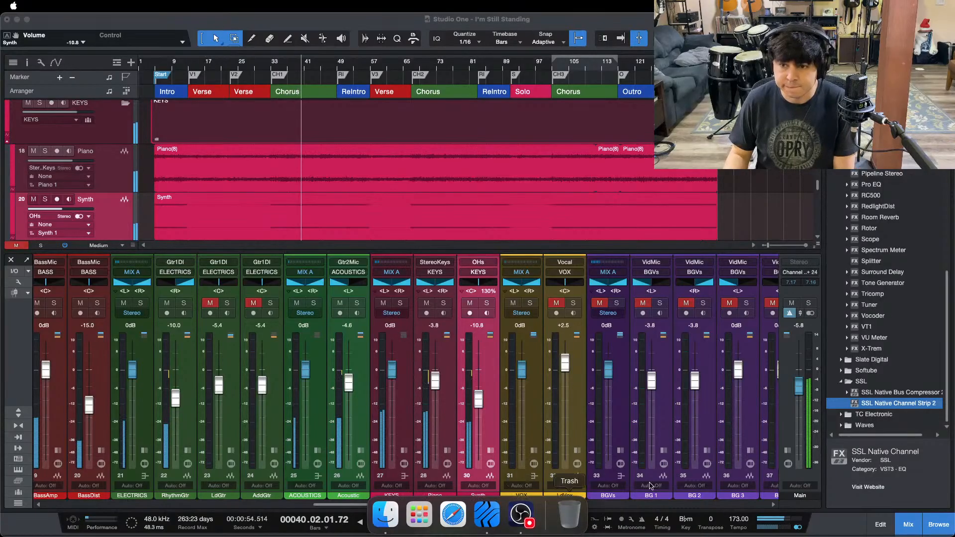
left_click(906, 468)
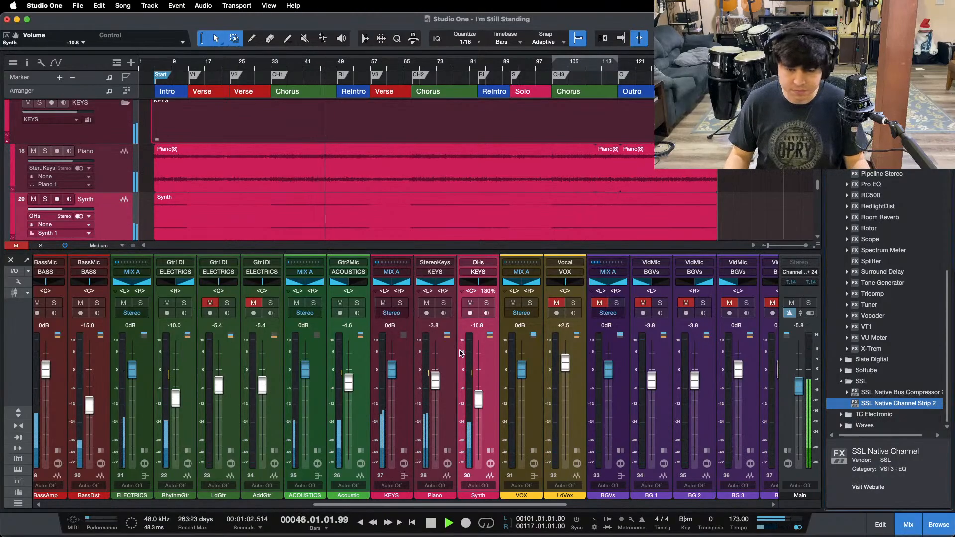
key("space")
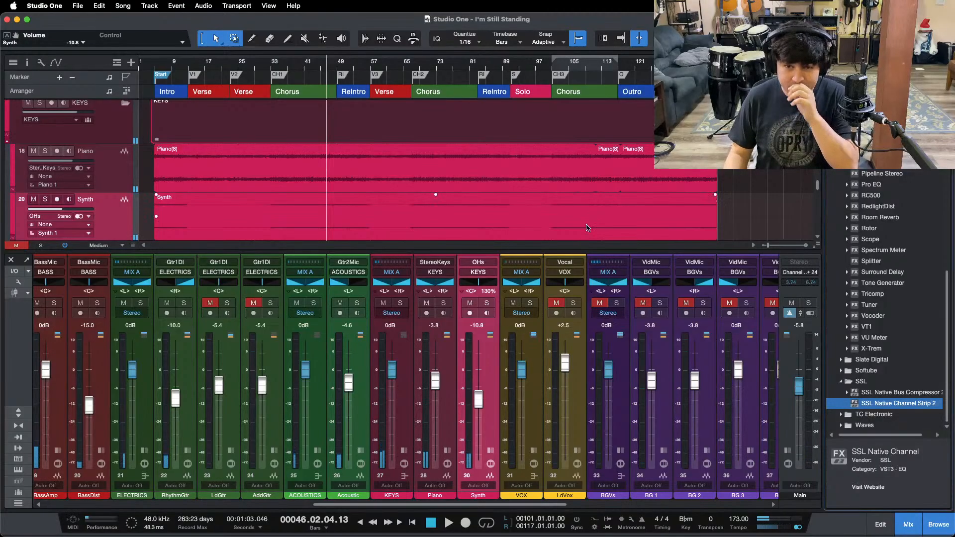
scroll(587, 228, "down", 5)
scroll(577, 187, "up", 7)
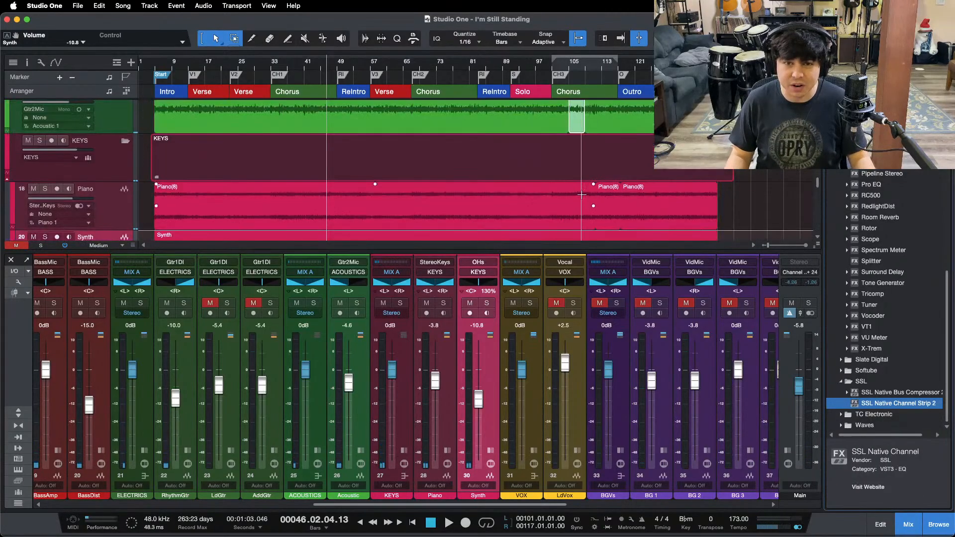
left_click(531, 522)
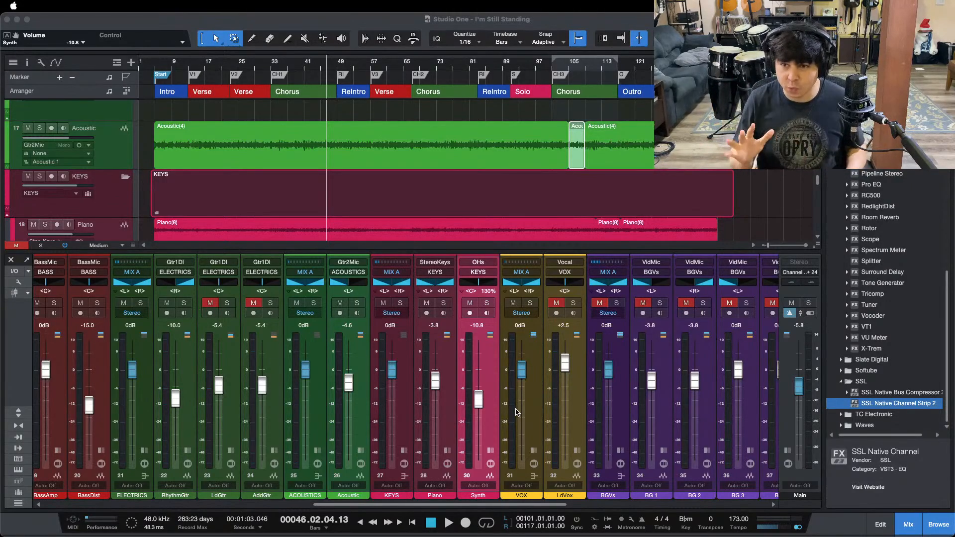
left_click(922, 473)
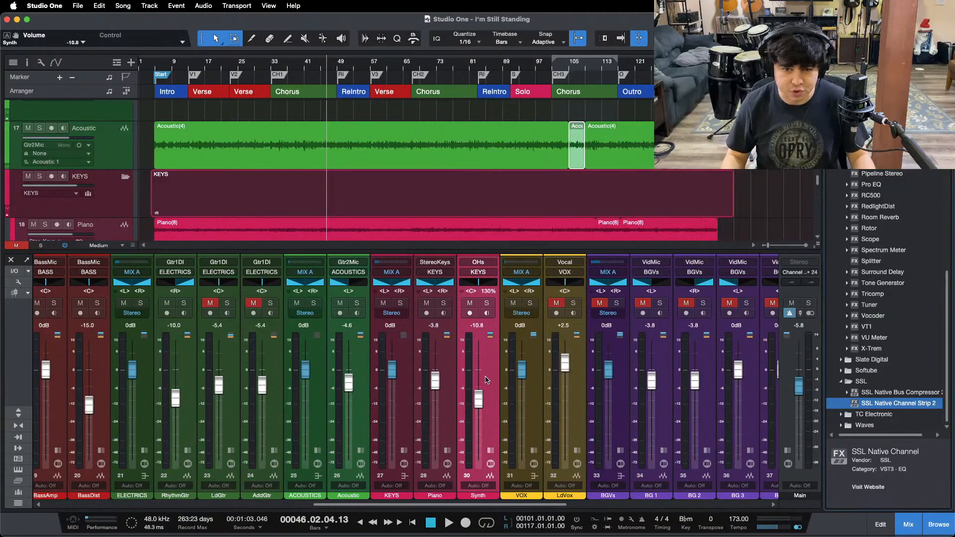
Step: Unmute the LdGtr channel, set the loop range to the Solo section and play from its start
left_click(210, 303)
key("F3")
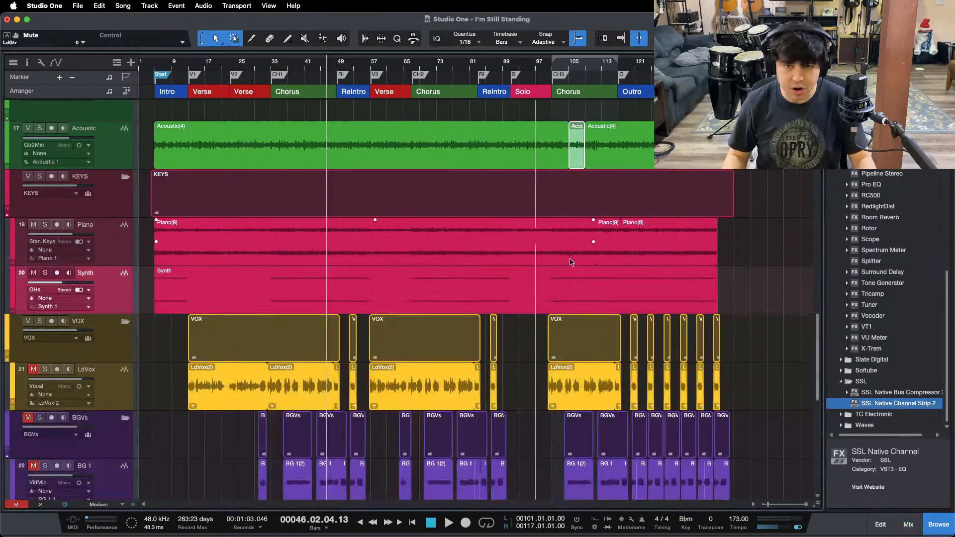
double_click(530, 78)
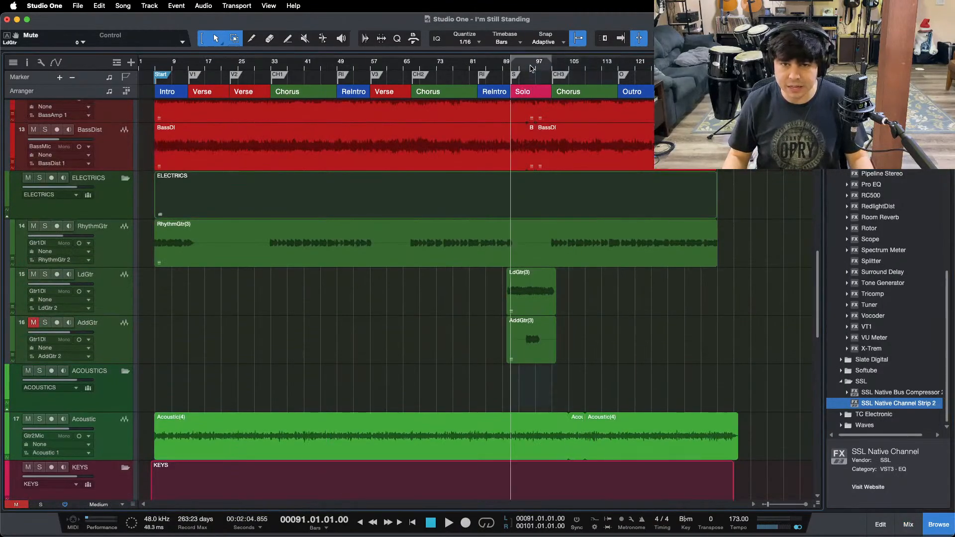
left_click_drag(531, 65, 495, 101)
key("space")
key("F3")
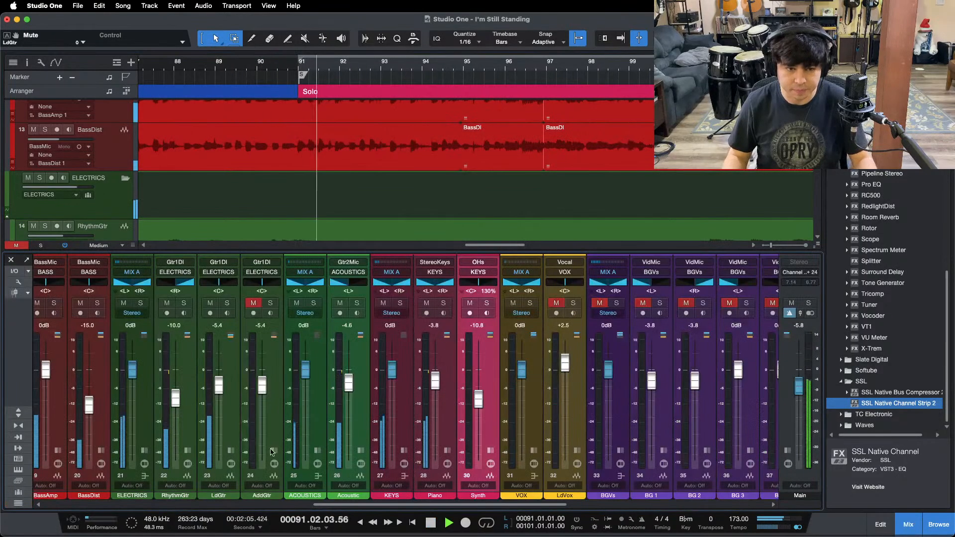
Step: Expand the LdGtr channel's inserts and sends and raise its fader to -1.3 dB
left_click(229, 452)
left_click_drag(353, 504, 275, 505)
left_click(502, 307)
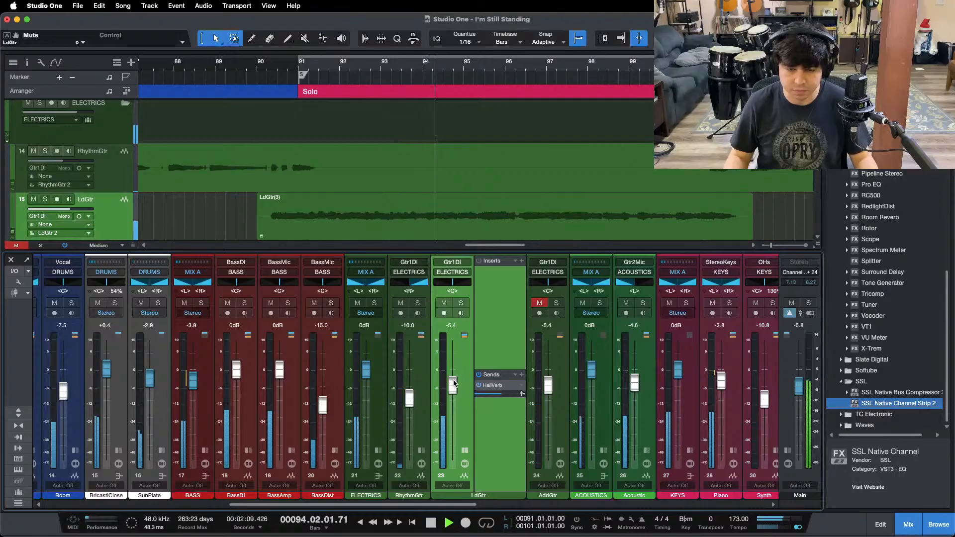
left_click_drag(451, 384, 452, 373)
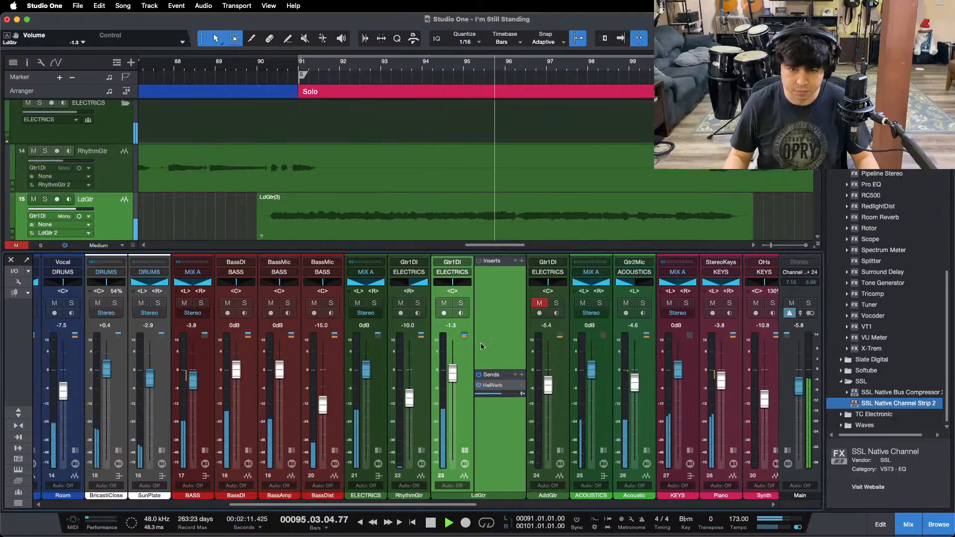
Step: Copy the Pro EQ and Fat Channel inserts from the ELECTRICS bus to LdGtr and open the LdGtr Pro EQ
left_click(378, 450)
left_click_drag(408, 272, 550, 284)
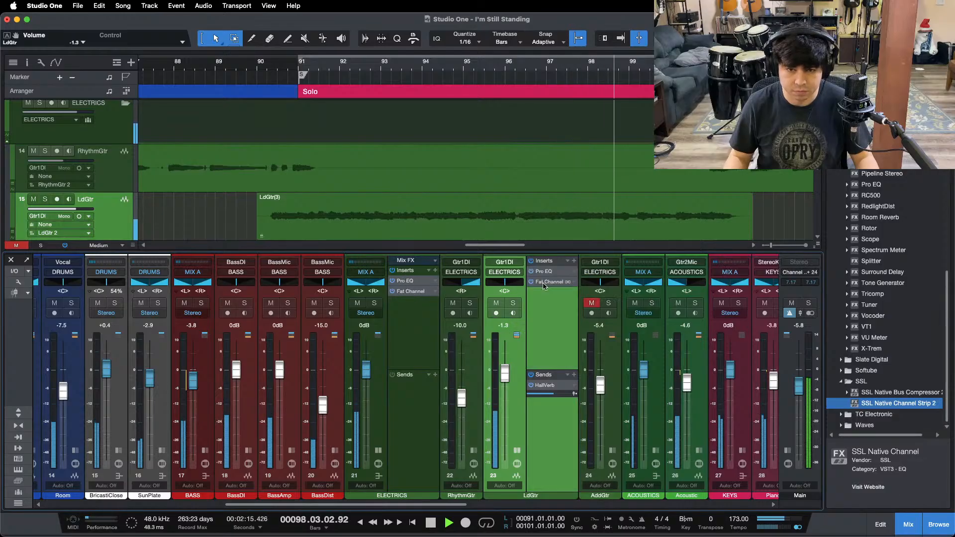
left_click(428, 271)
left_click(454, 433)
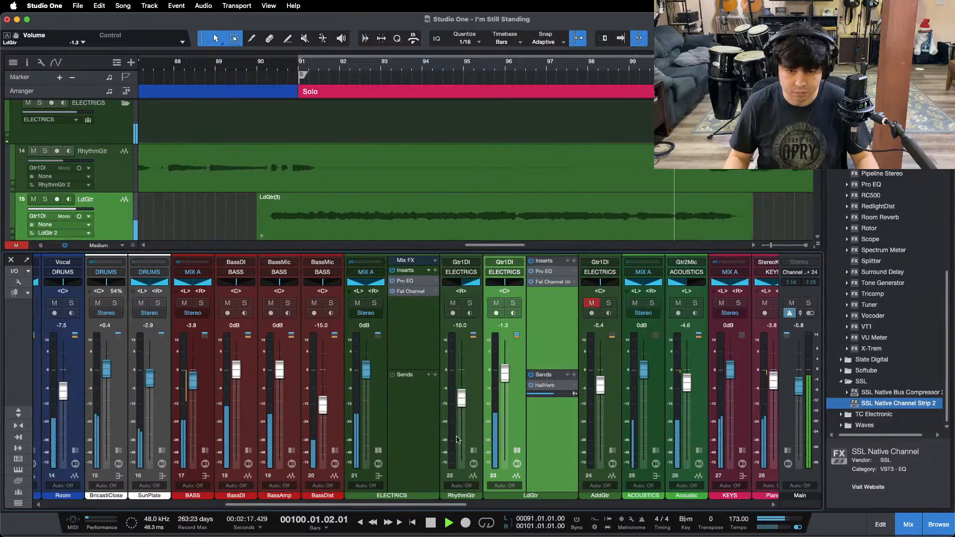
left_click(378, 450)
left_click(492, 271)
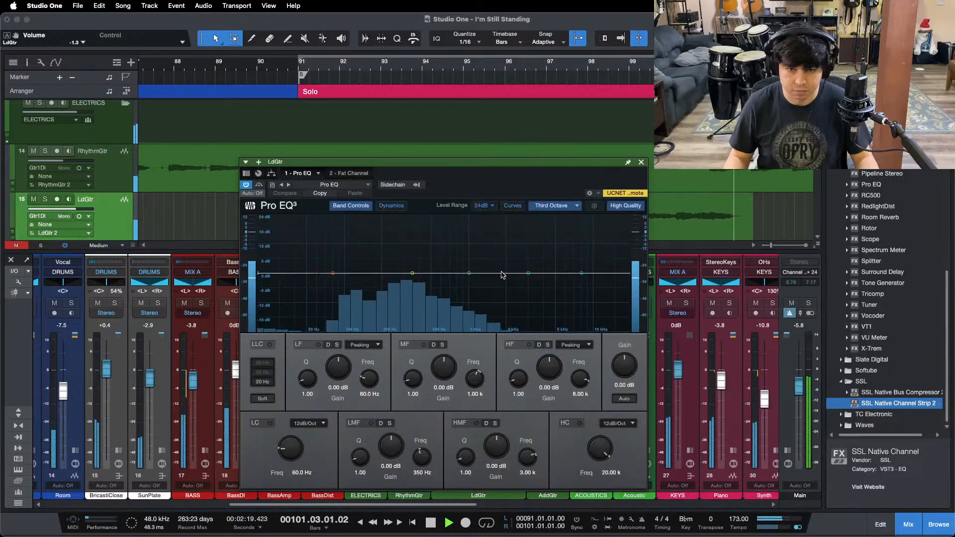
Step: Solo LdGtr and enable the low cut of its Pro EQ at 276 Hz
left_click(270, 423)
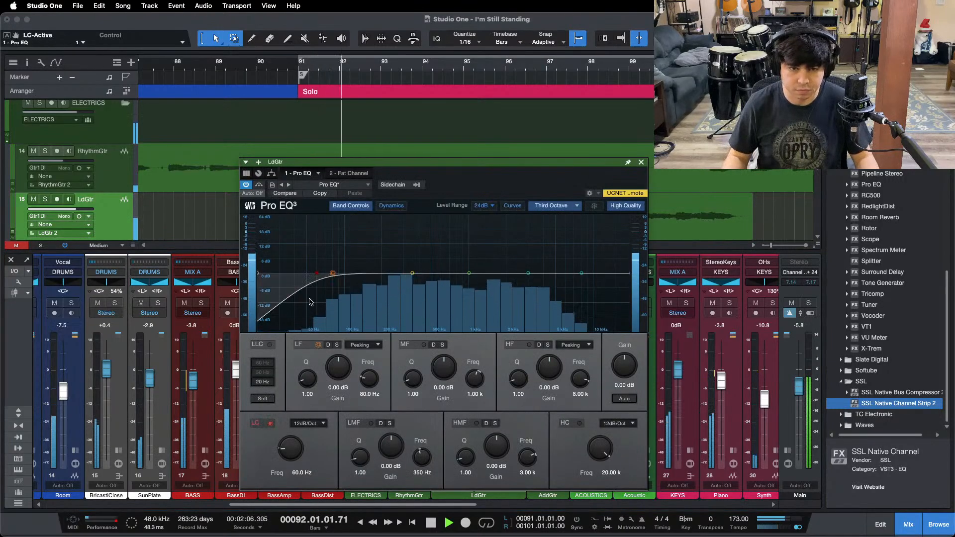
key("s")
left_click_drag(288, 442, 289, 442)
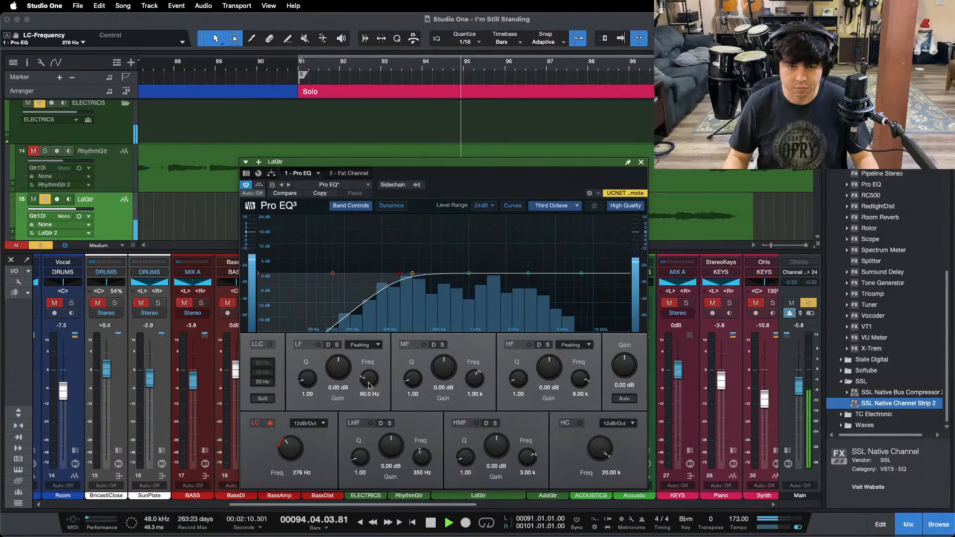
Step: Turn on looping and restart playback from the beginning of the Solo section
key("KP_1")
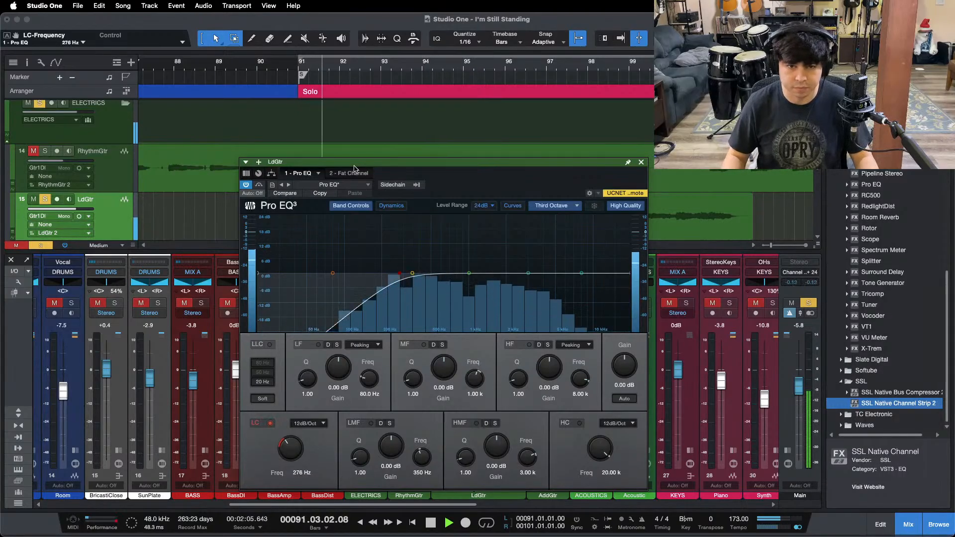
key("space")
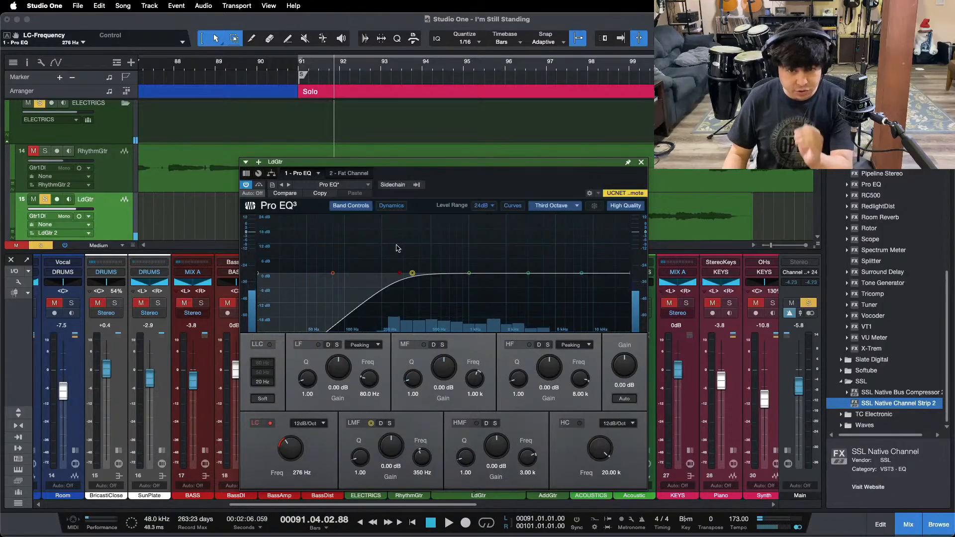
key("space")
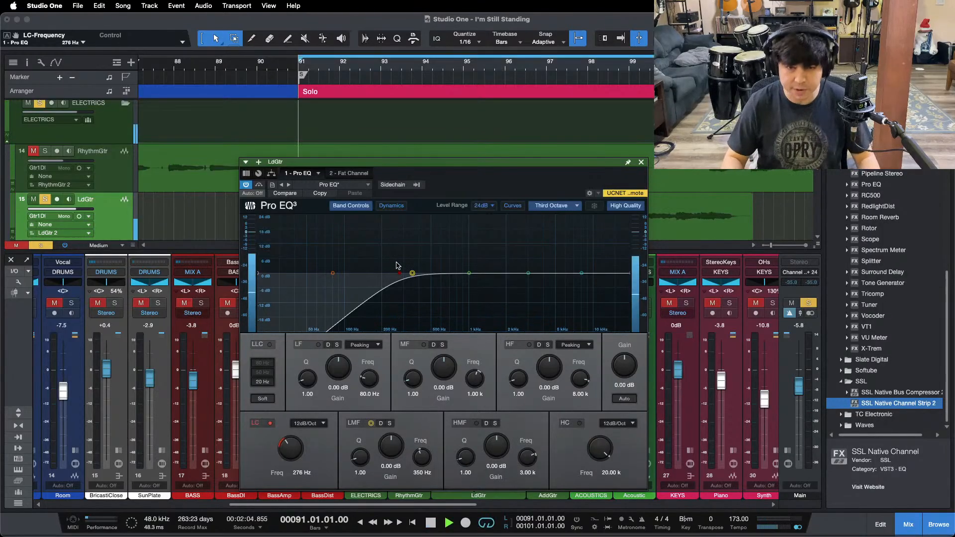
Step: Set the gain reduction of the Everest C100A compressor in LdGtr's Fat Channel to 4.70 while auditioning the solo
left_click(349, 173)
left_click(537, 208)
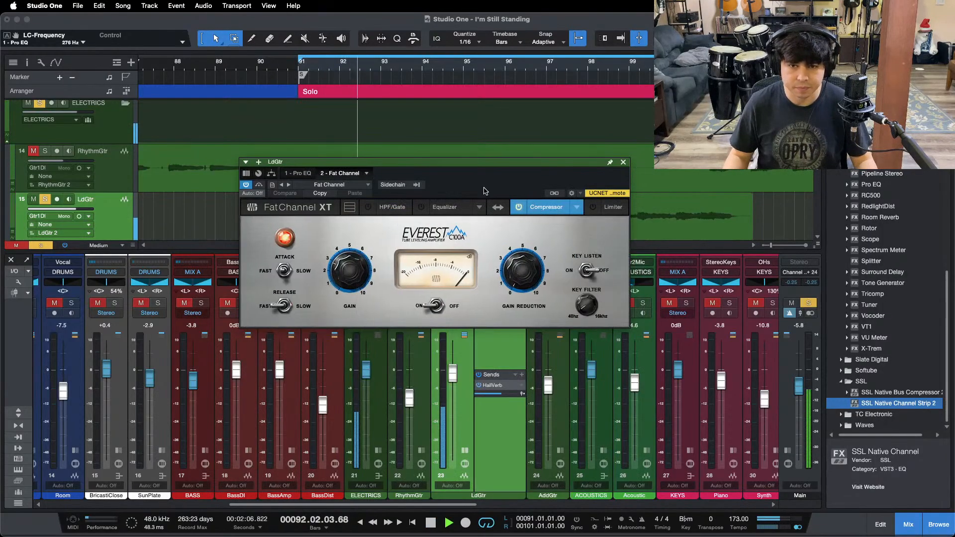
left_click_drag(522, 162, 562, 221)
left_click_drag(562, 277, 562, 272)
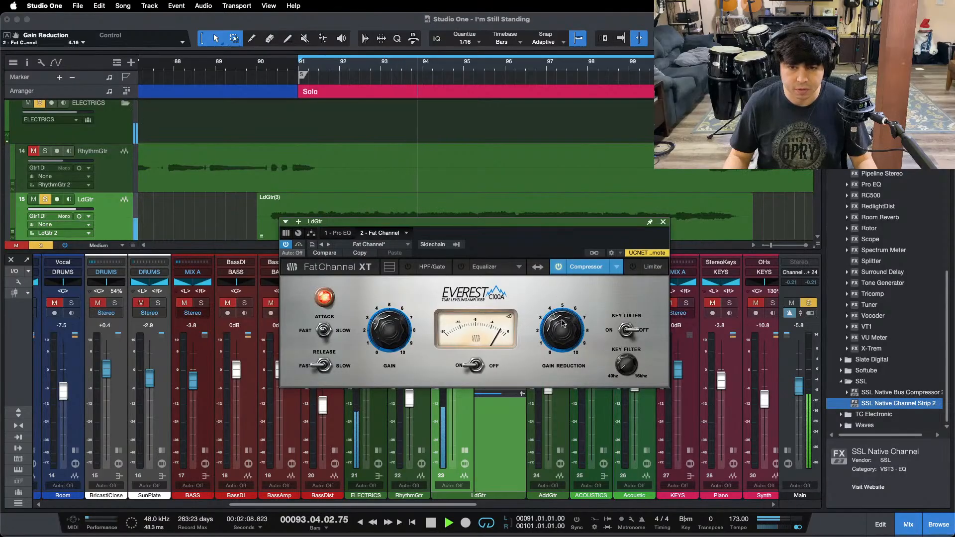
scroll(563, 324, "up", 1)
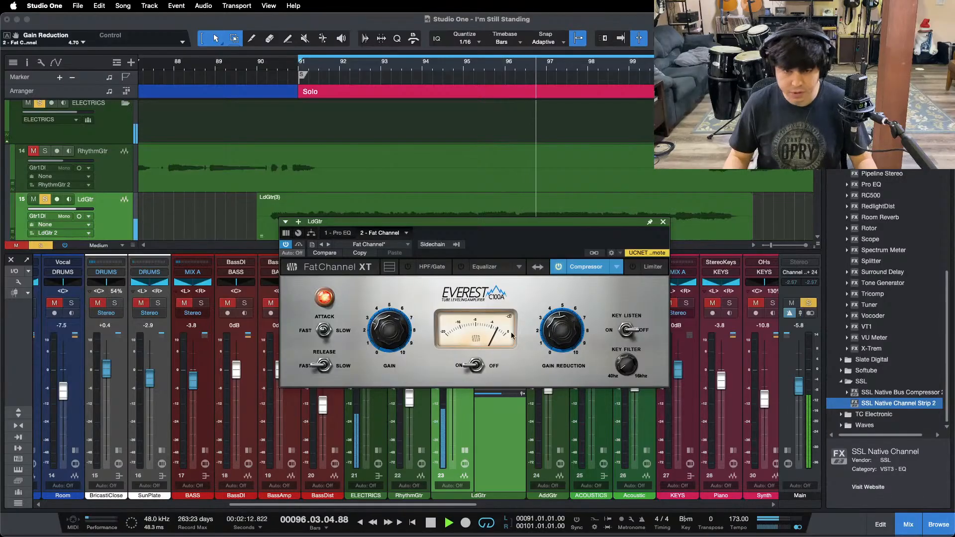
key("space")
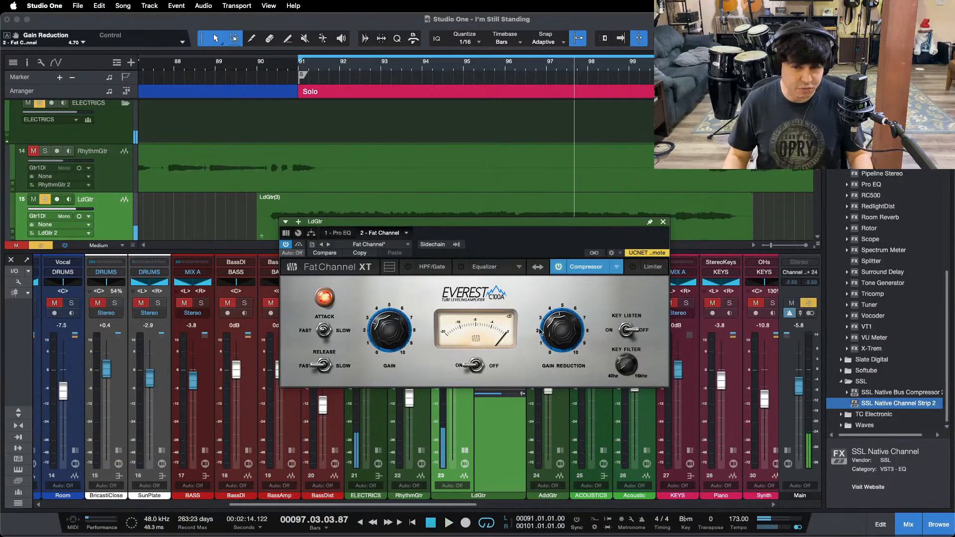
key("space")
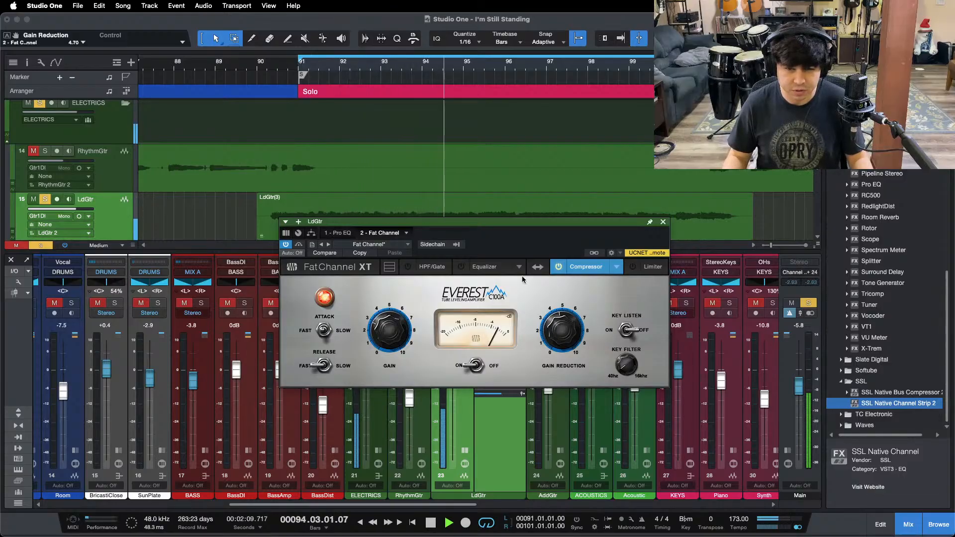
left_click_drag(505, 245, 514, 289)
scroll(620, 184, "down", 2)
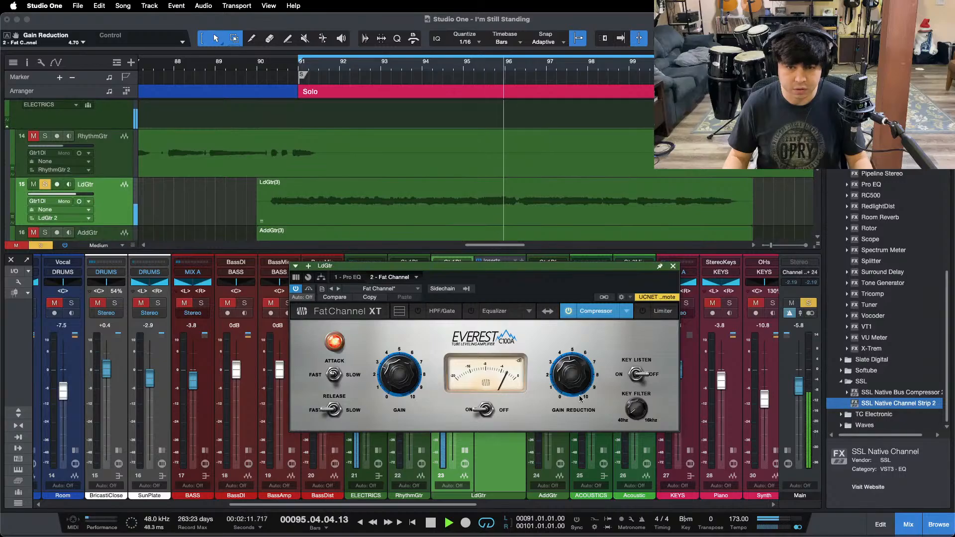
Step: Boost the high-mid band of LdGtr's Pro EQ by 4.80 dB at 3.99 kHz
left_click(350, 278)
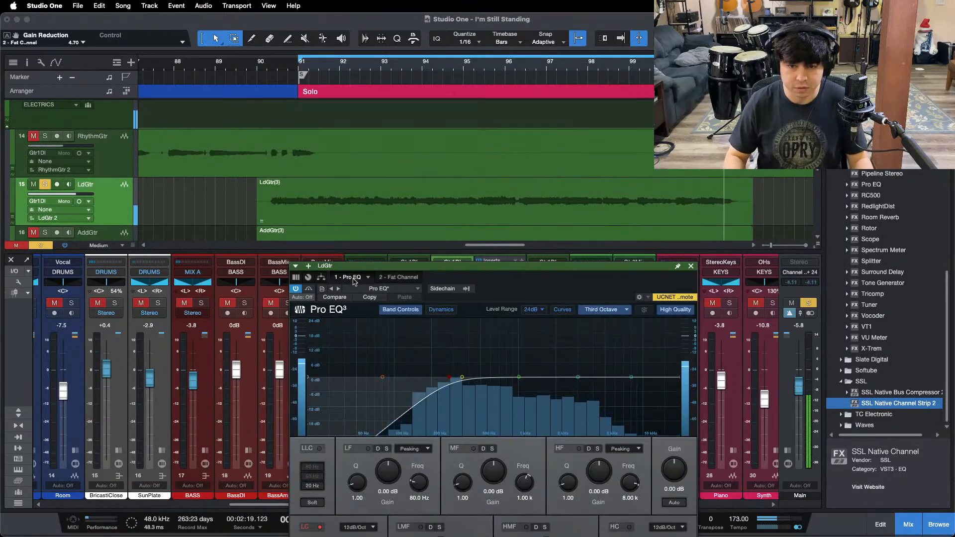
left_click_drag(544, 295, 543, 233)
left_click_drag(577, 315, 591, 294)
left_click(546, 493, "super")
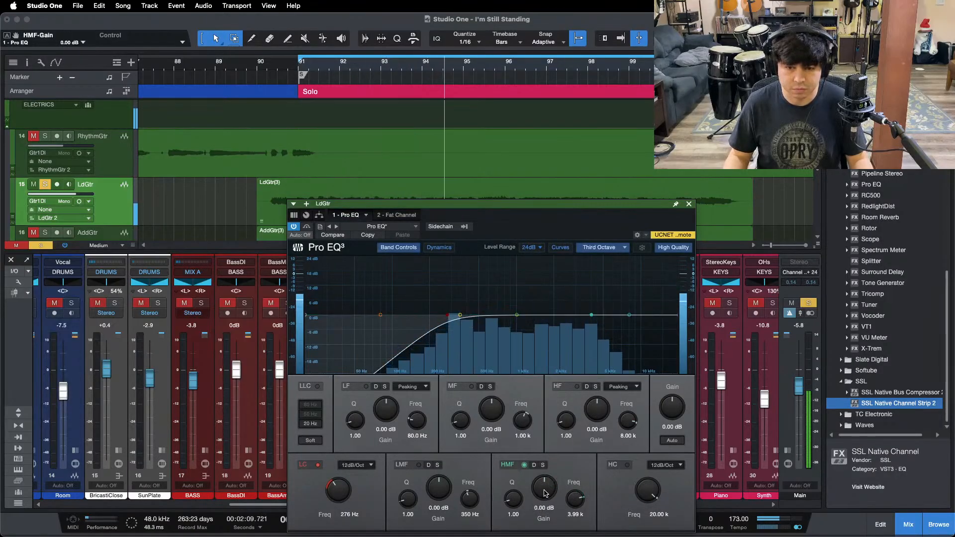
scroll(545, 492, "up", 3)
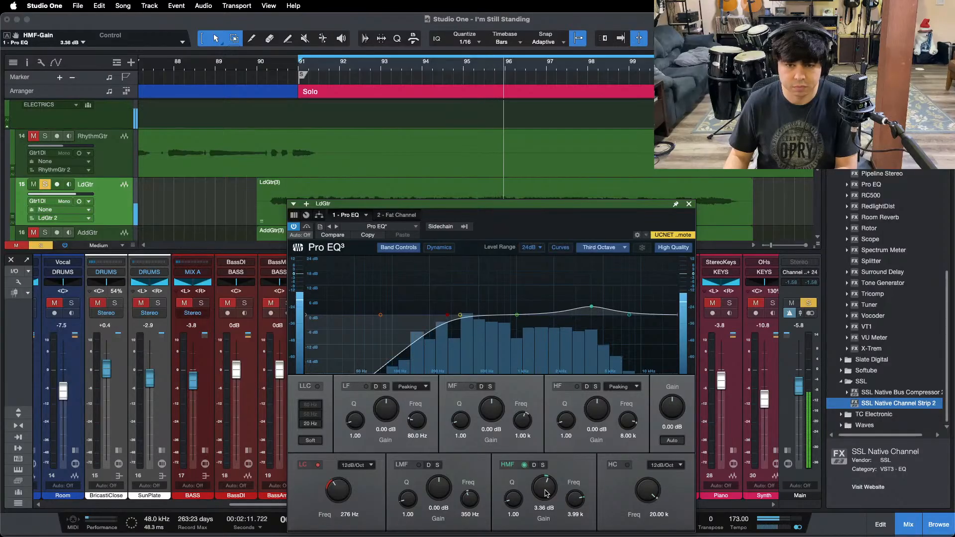
scroll(545, 493, "down", 1)
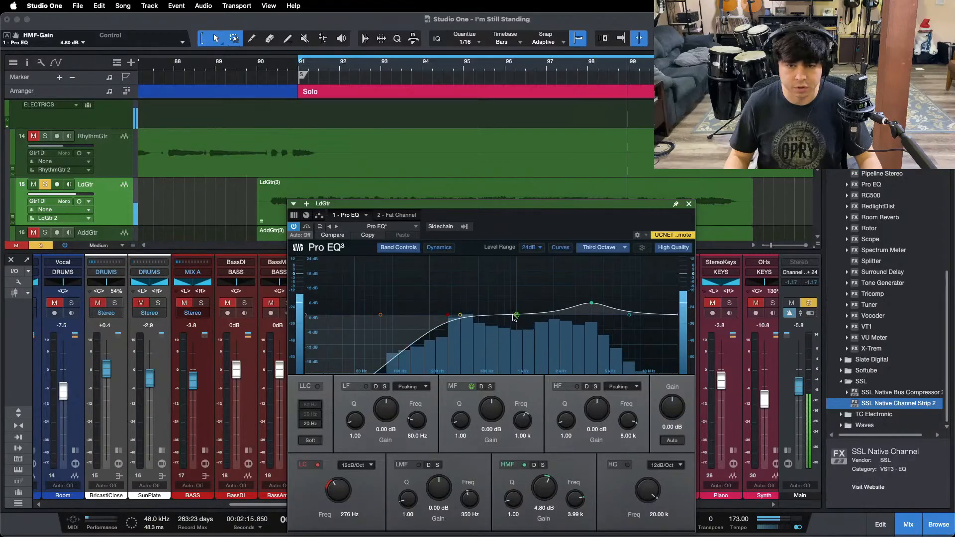
Step: Boost the mid band of LdGtr's Pro EQ by 3.36 dB at 1.24 kHz and close the EQ
left_click_drag(516, 315, 527, 300)
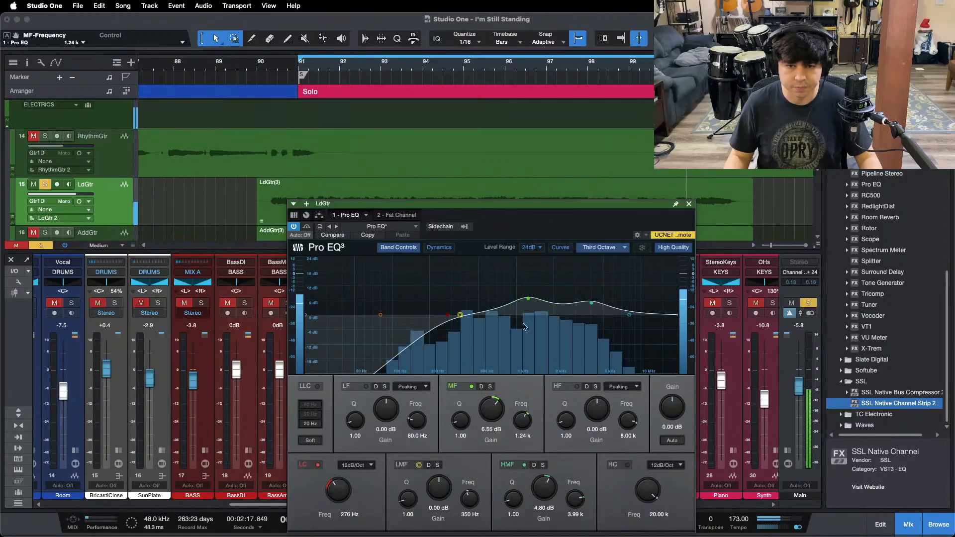
left_click_drag(495, 401, 493, 406)
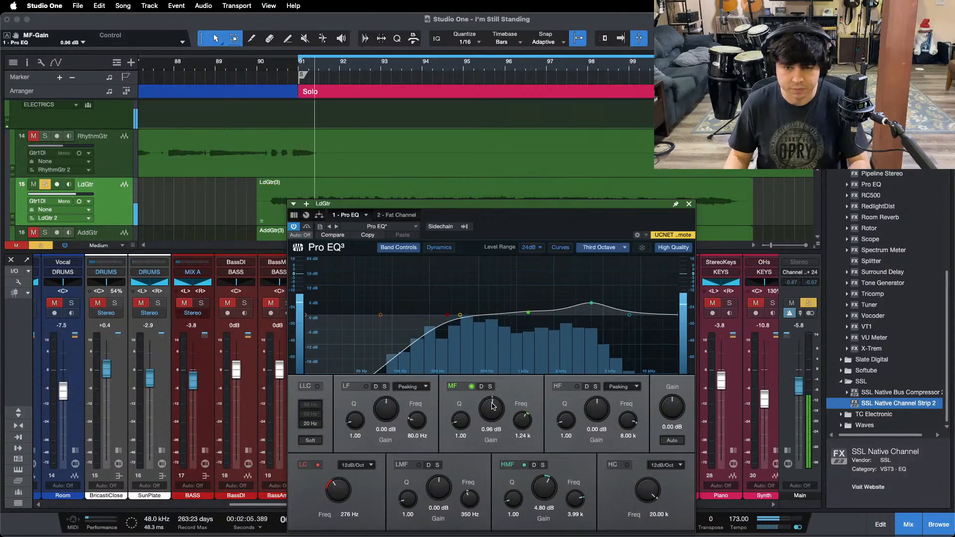
scroll(492, 407, "up", 1)
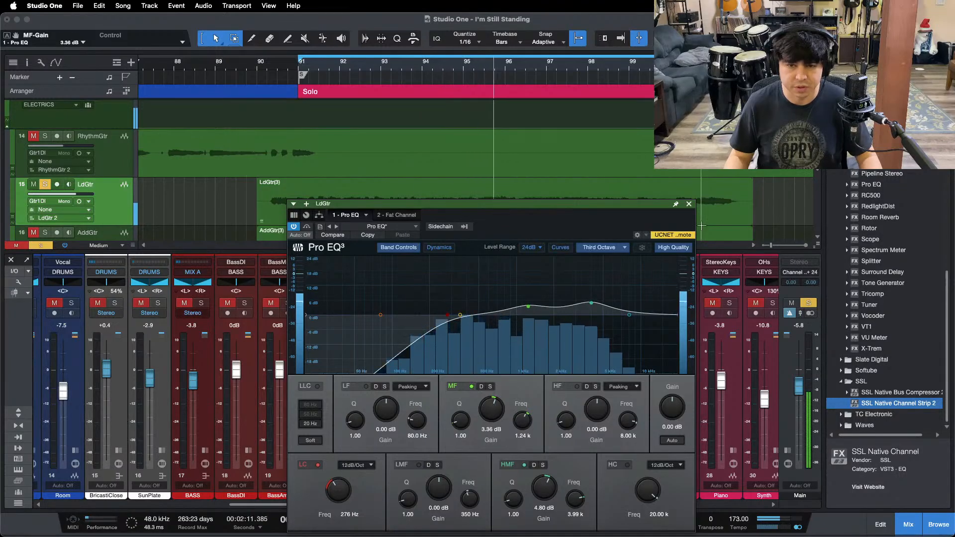
left_click(689, 204)
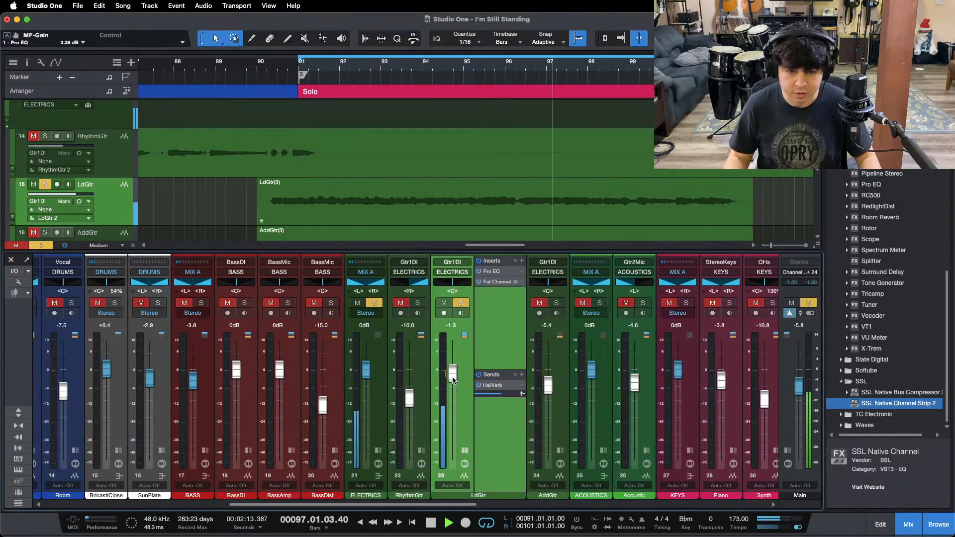
Step: Unsolo LdGtr, play the full mix from bar 89 into the solo, and raise LdGtr's level to -0.8 dB
key("s")
left_click(231, 64)
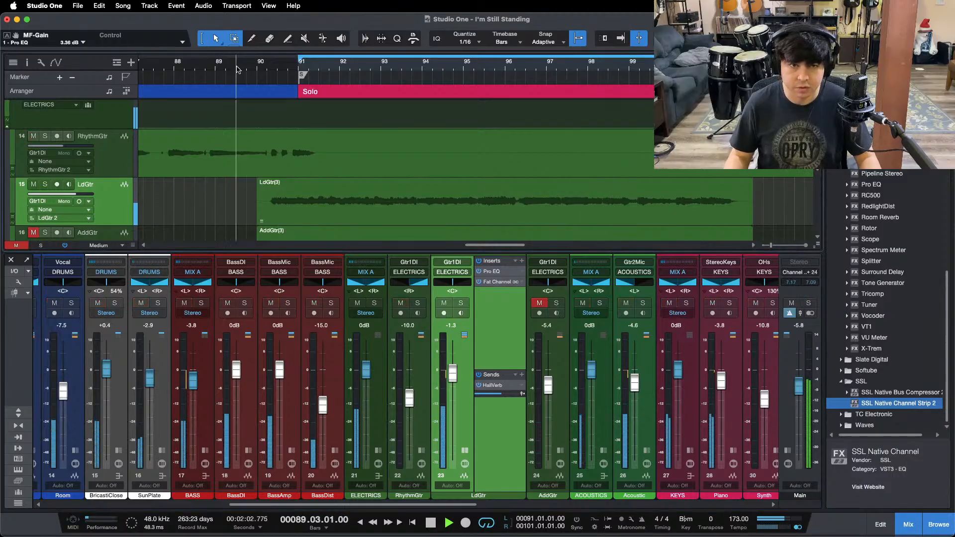
left_click(465, 451)
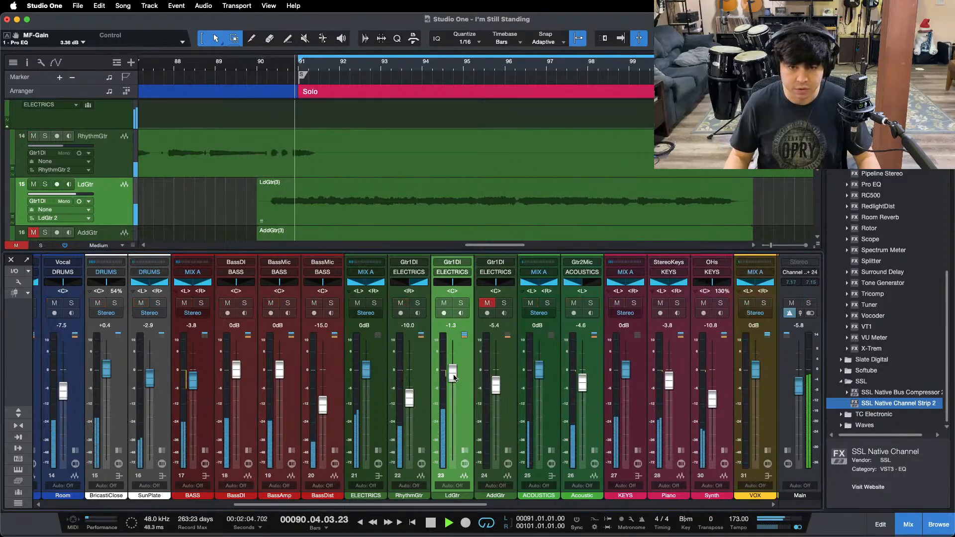
left_click_drag(452, 375, 452, 373)
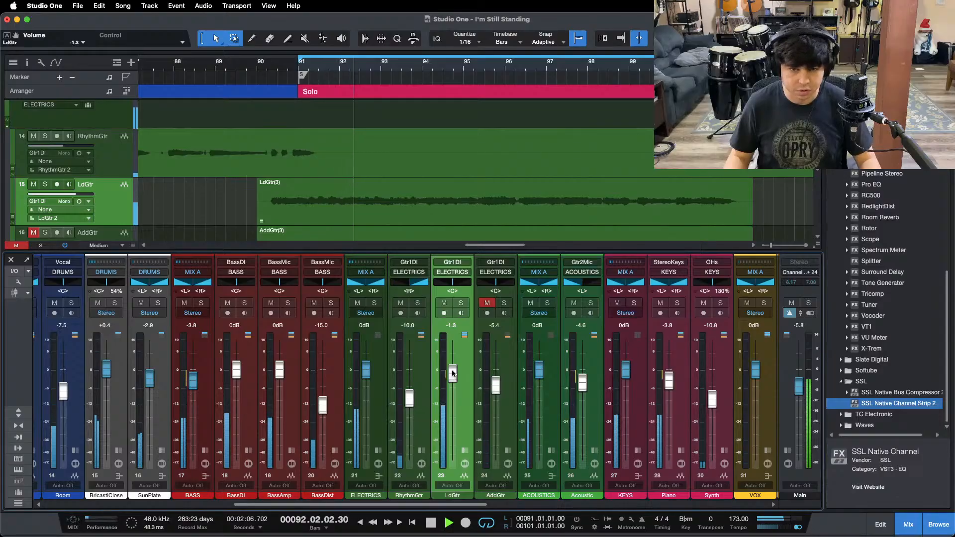
left_click_drag(453, 372, 453, 375)
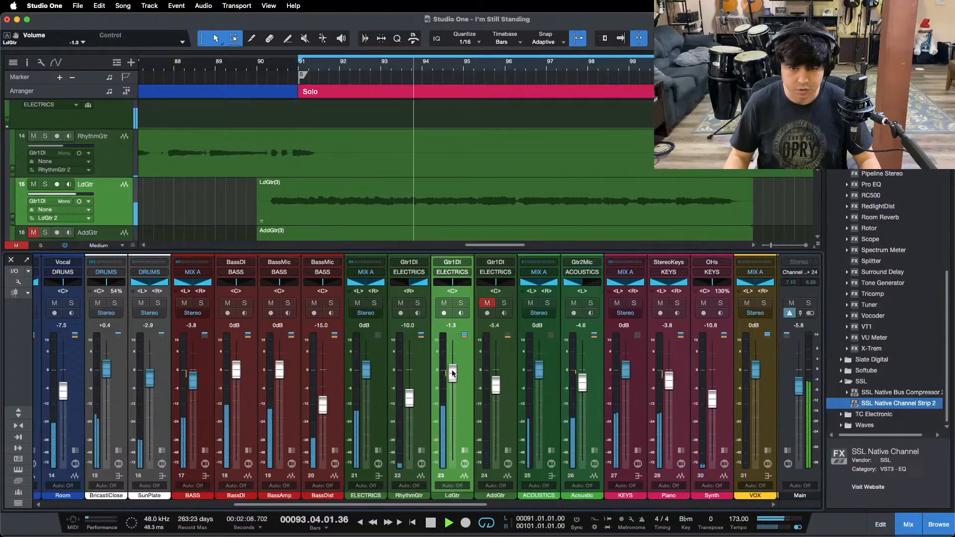
scroll(449, 510, "right", 5)
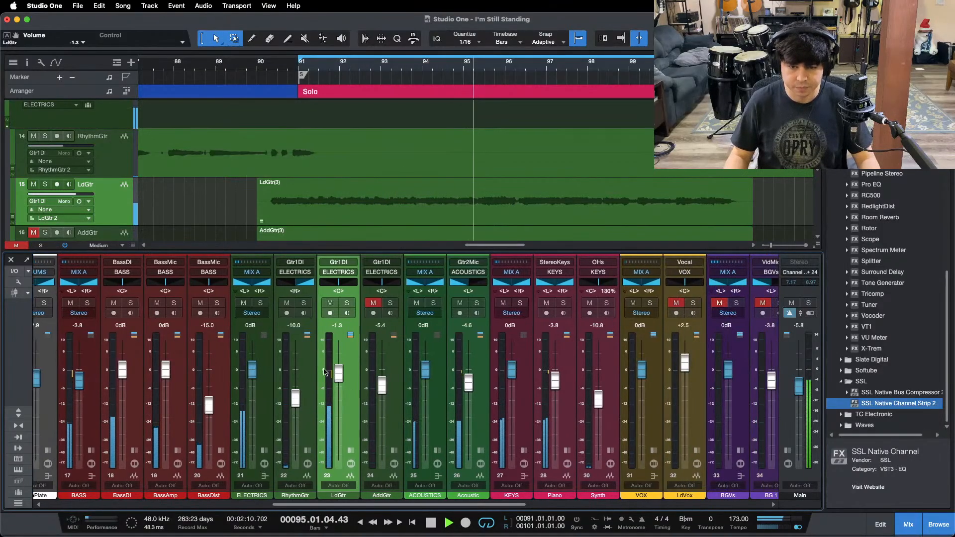
Step: Bring up the HallVerb return to -6.3 dB while the solo plays
scroll(398, 515, "right", 20)
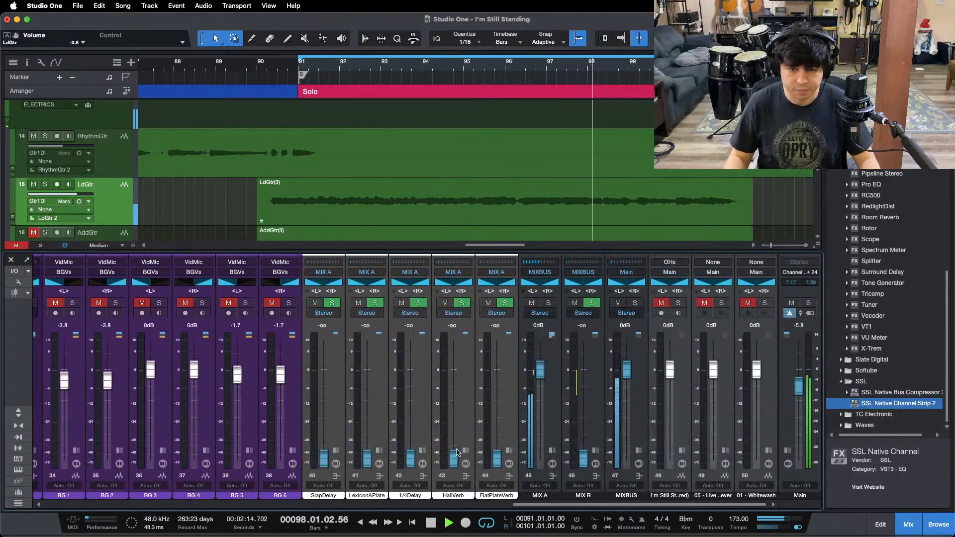
left_click_drag(454, 458, 455, 396)
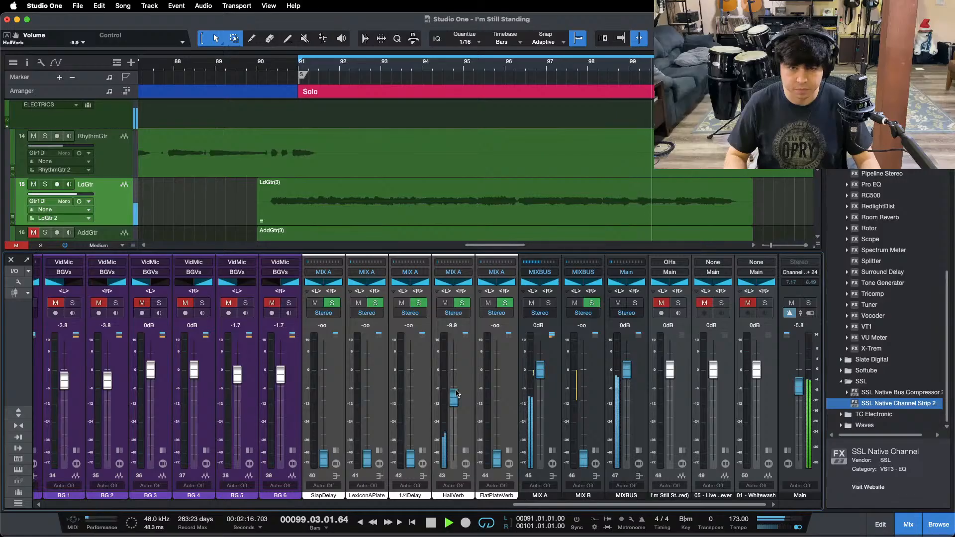
key("space")
key("space")
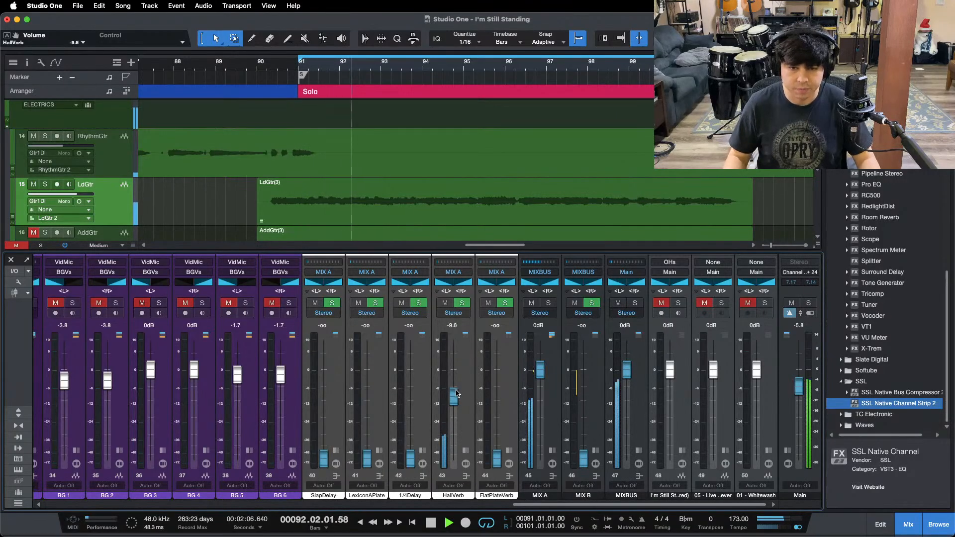
scroll(457, 393, "up", 1)
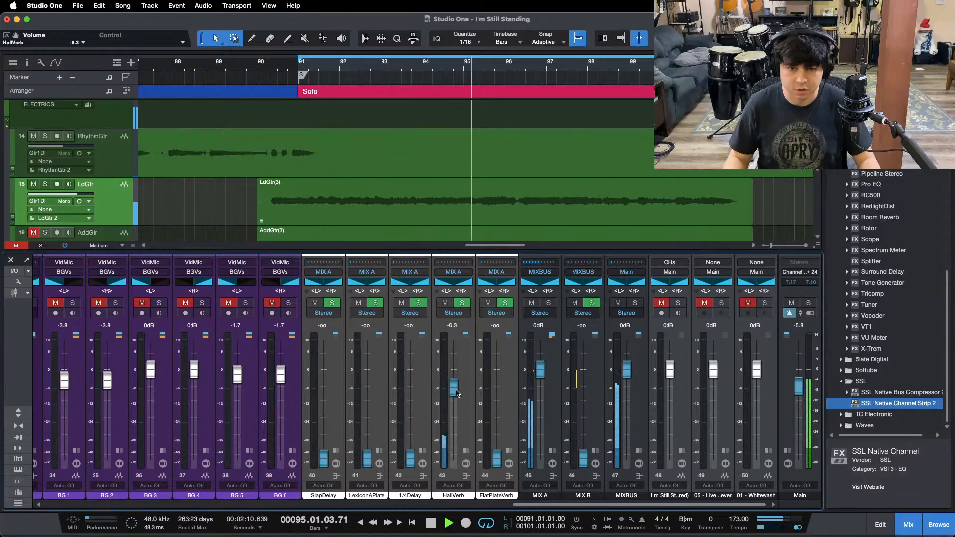
Step: Solo the HallVerb return briefly to hear the reverb on its own, and return to the full mix
left_click(461, 303)
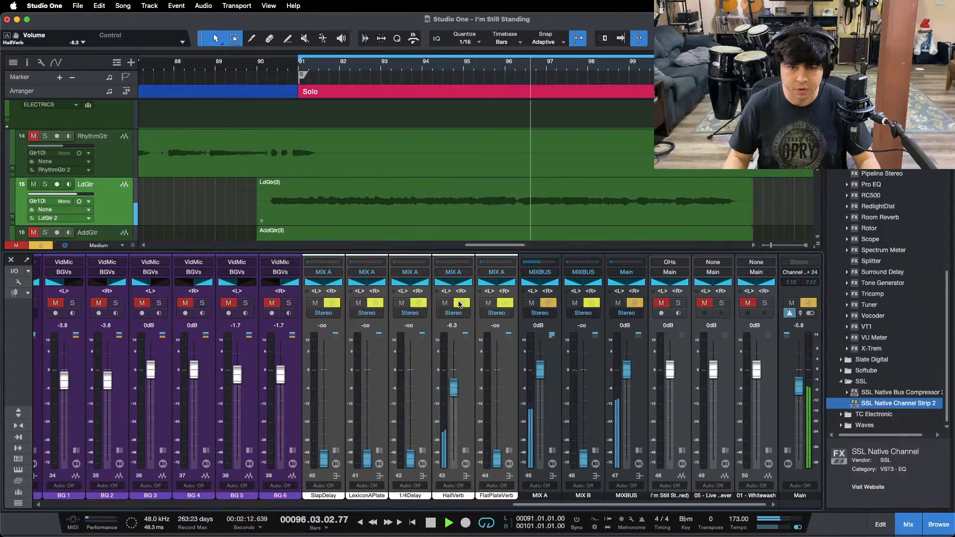
left_click(459, 303)
scroll(457, 379, "up", 1)
scroll(457, 378, "down", 1)
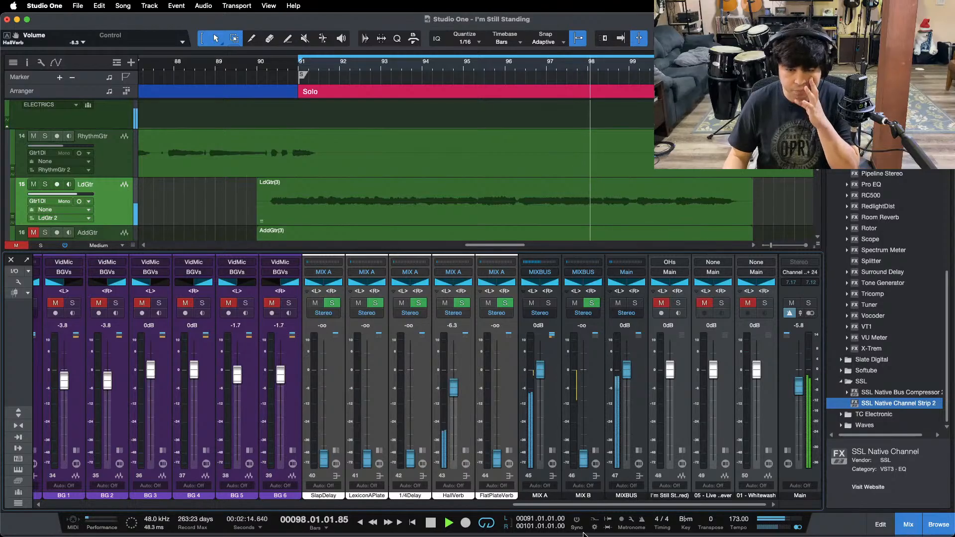
Step: Raise the HallVerb return to -5.0 dB while replaying the solo from about bar 89
left_click_drag(559, 503, 312, 498)
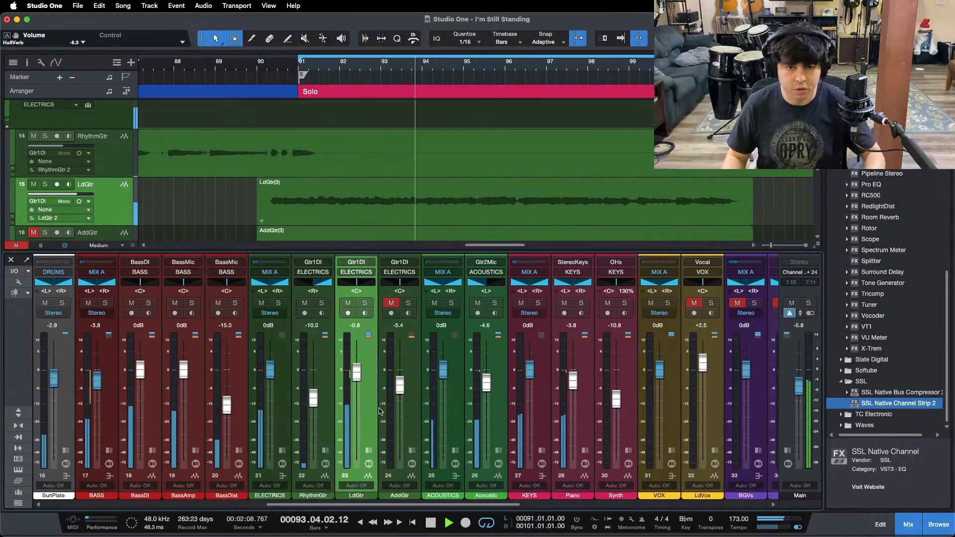
left_click_drag(384, 505, 597, 505)
left_click_drag(559, 388, 555, 383)
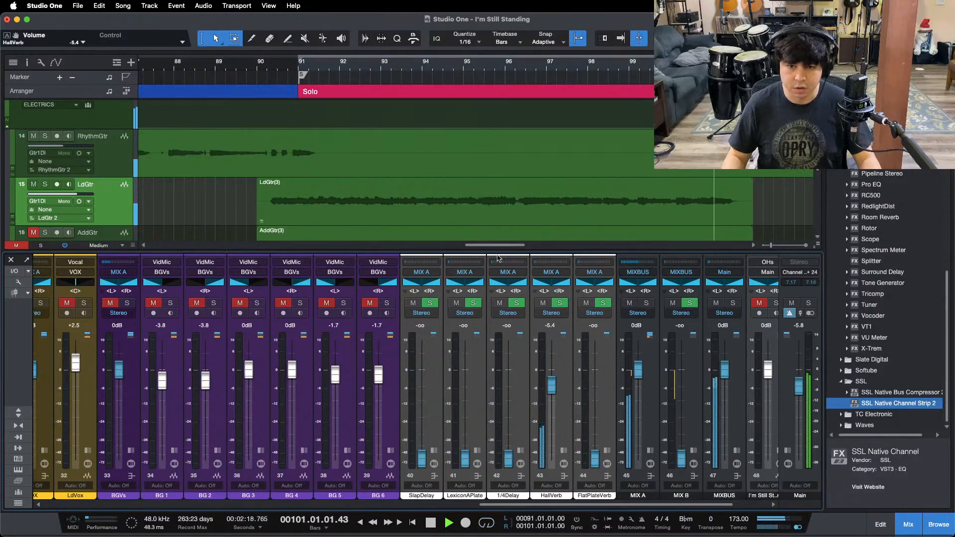
left_click(225, 70)
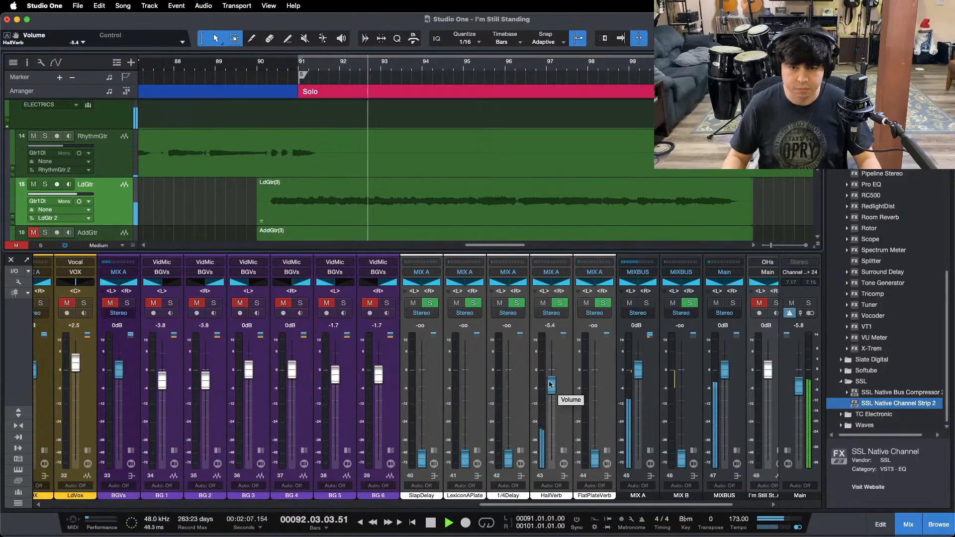
left_click_drag(550, 387, 549, 386)
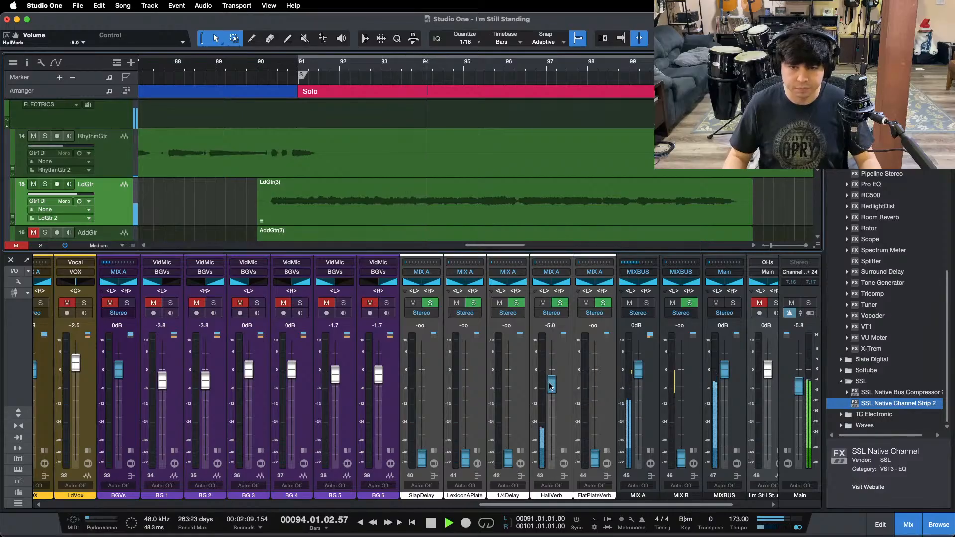
Step: Check the Pro EQ on the HallVerb return and raise the return's level to -4.6 dB
left_click(563, 450)
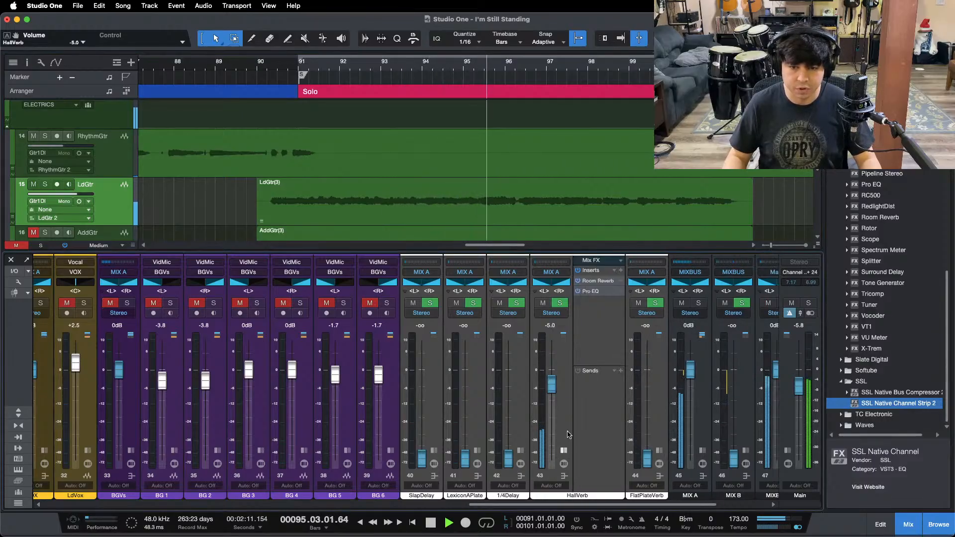
double_click(604, 292)
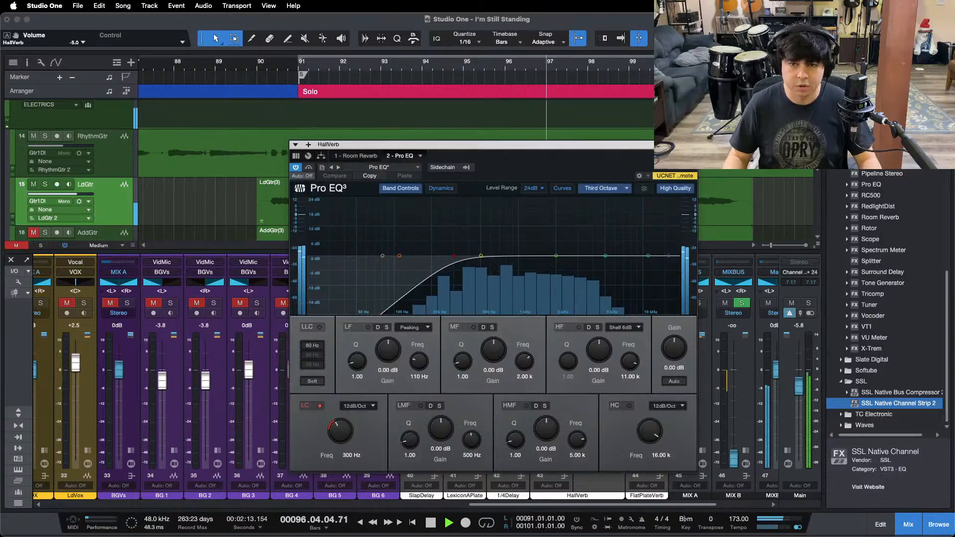
left_click(692, 145)
left_click(563, 451)
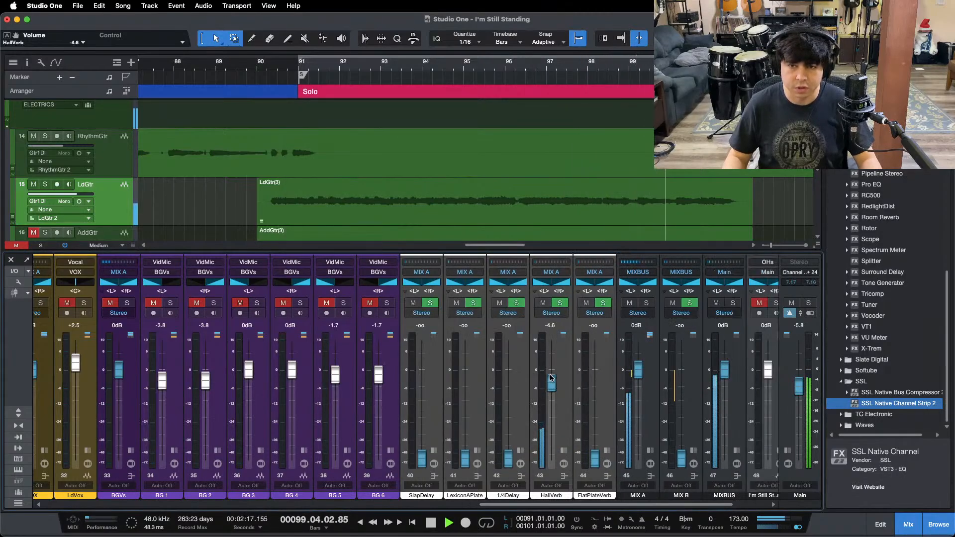
Step: Play the ReIntro leading into the solo and raise RhythmGtr's level to -9.6 dB
left_click_drag(278, 66, 363, 33)
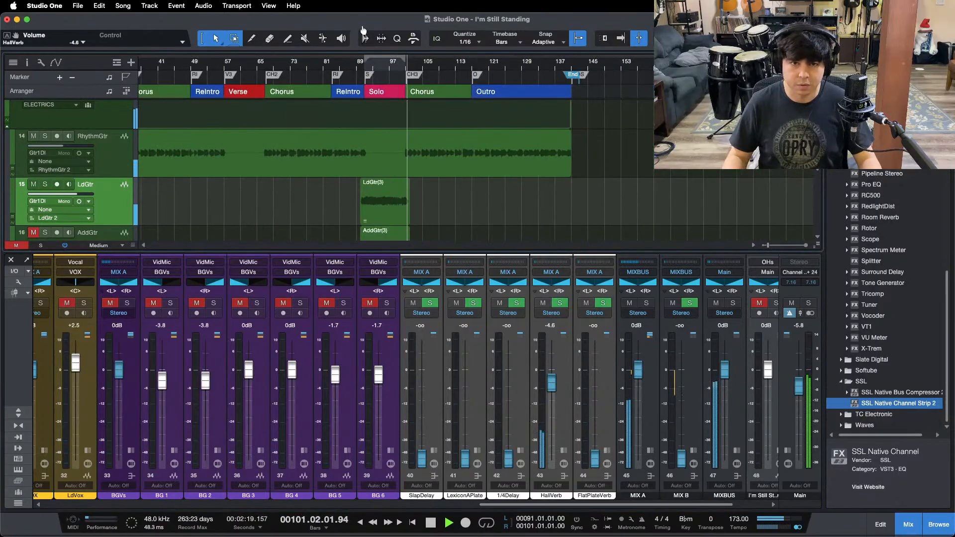
key("F3")
left_click_drag(405, 64, 667, 77)
left_click(285, 66)
key("F3")
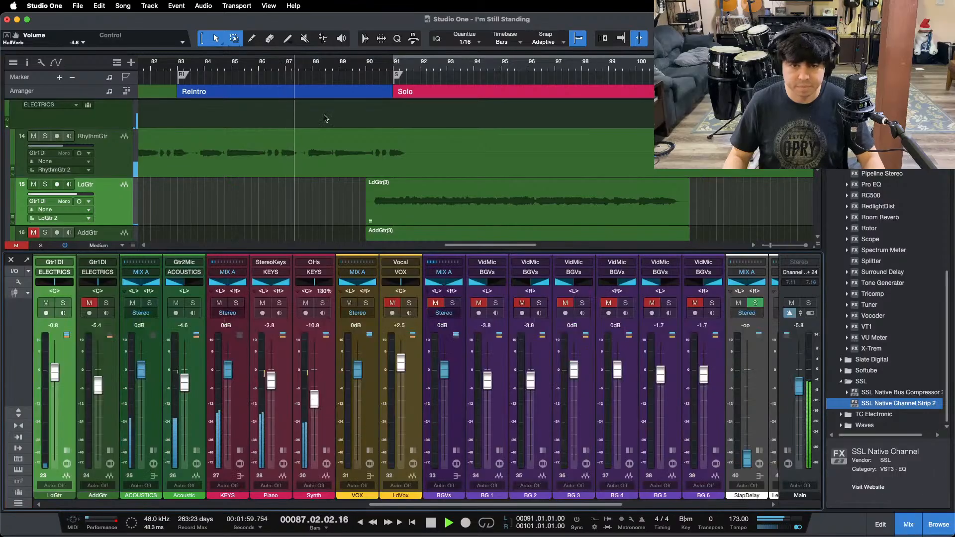
scroll(361, 495, "left", 7)
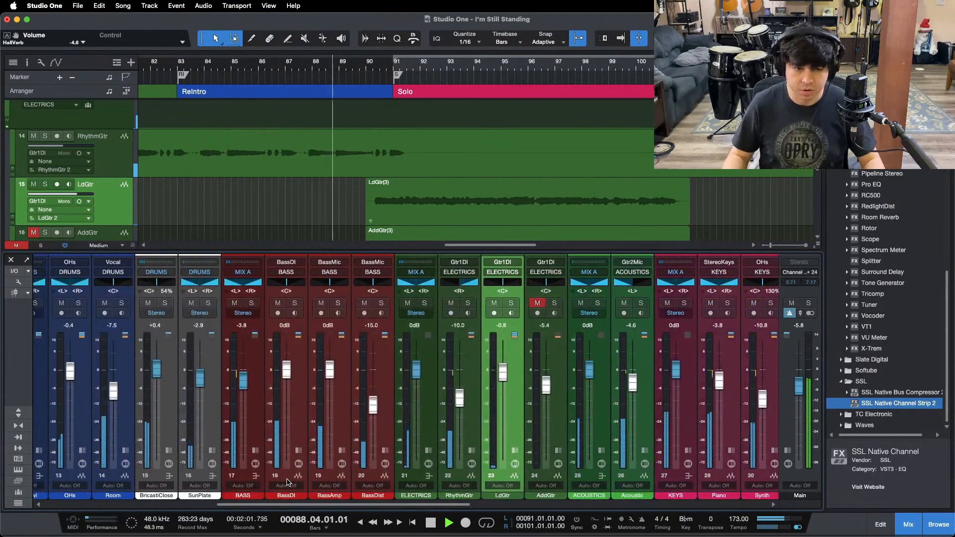
scroll(461, 394, "up", 1)
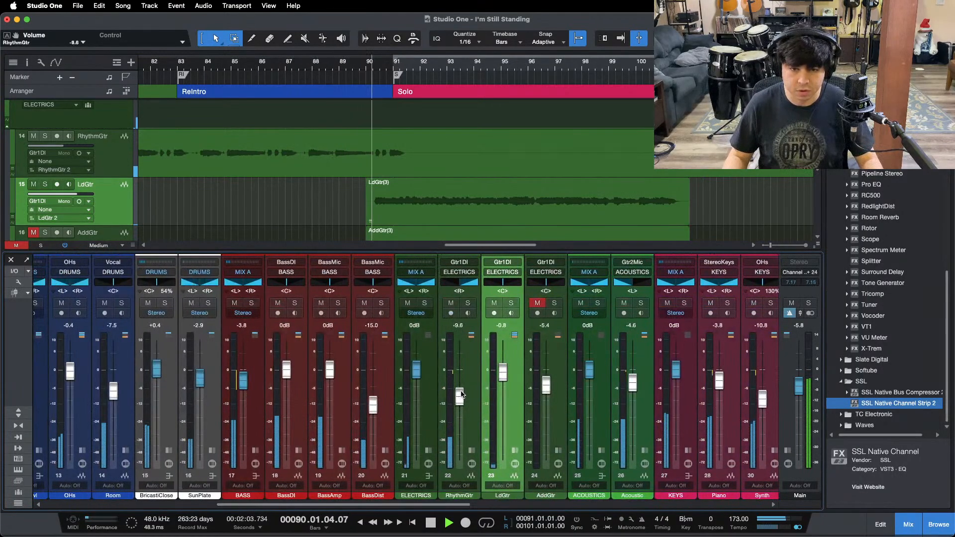
Step: Set the loop range to the second chorus, play it, and raise RhythmGtr's level to -8.3 dB
left_click(172, 73)
key("w")
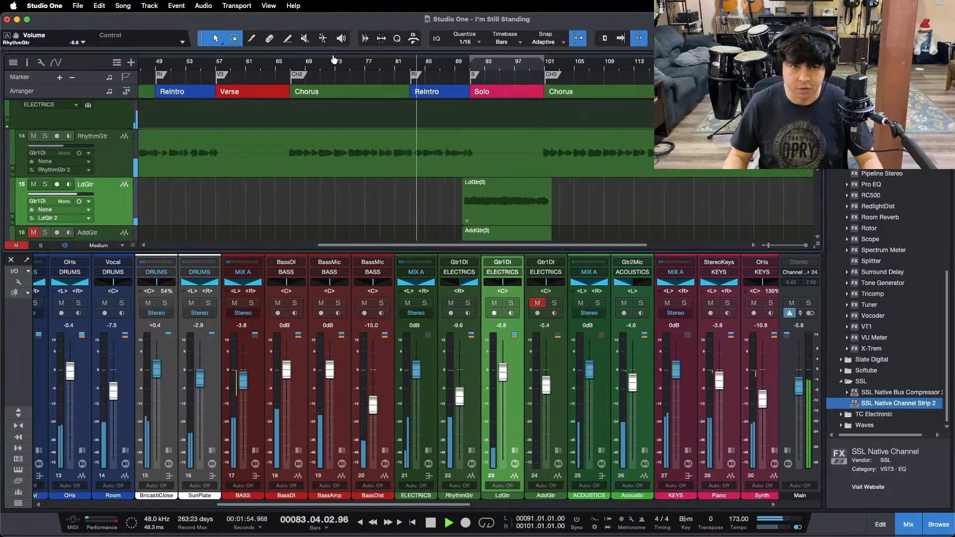
double_click(357, 77)
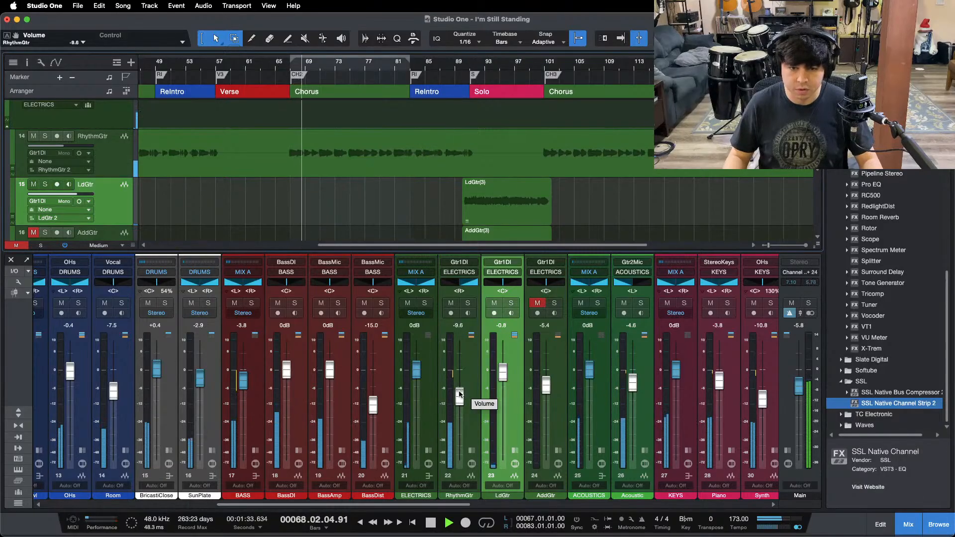
scroll(459, 395, "up", 1)
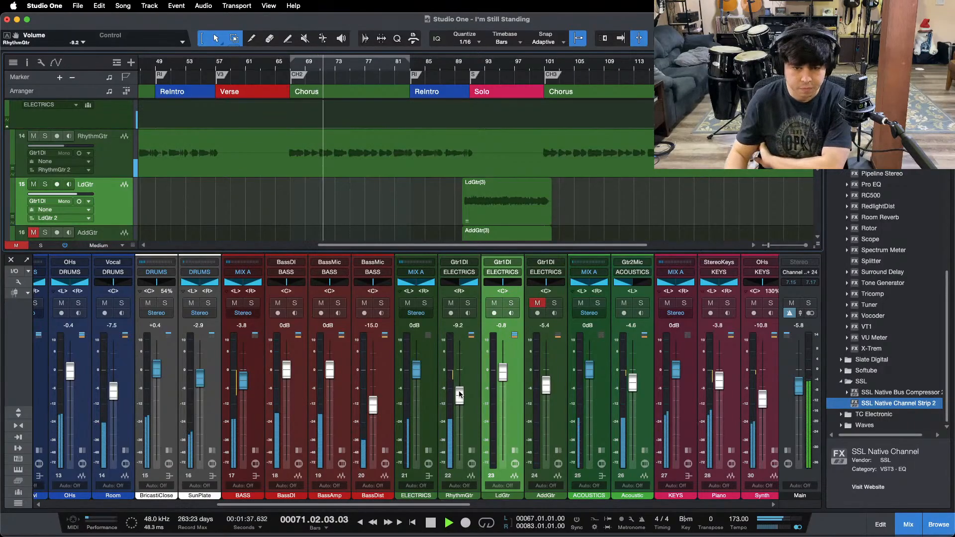
scroll(459, 395, "up", 1)
left_click(472, 451)
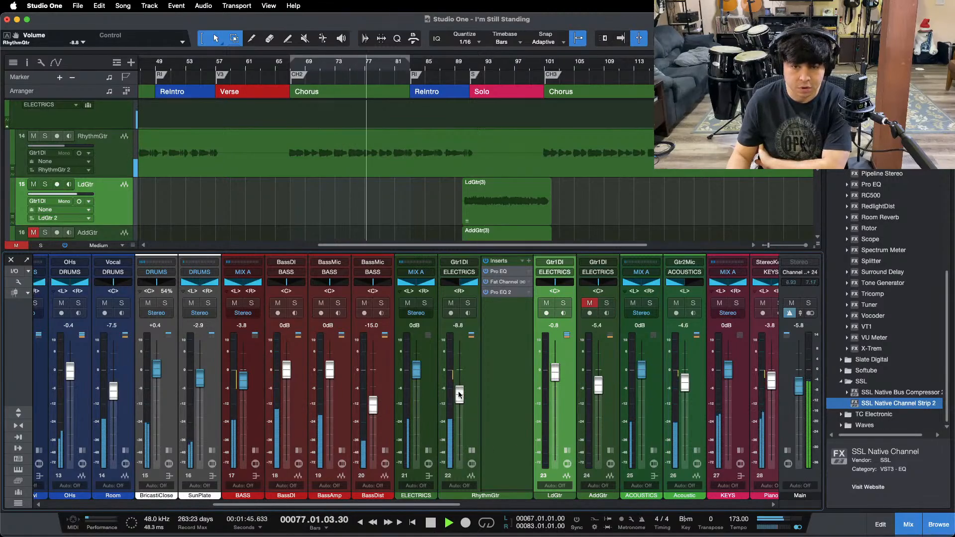
left_click_drag(459, 394, 457, 393)
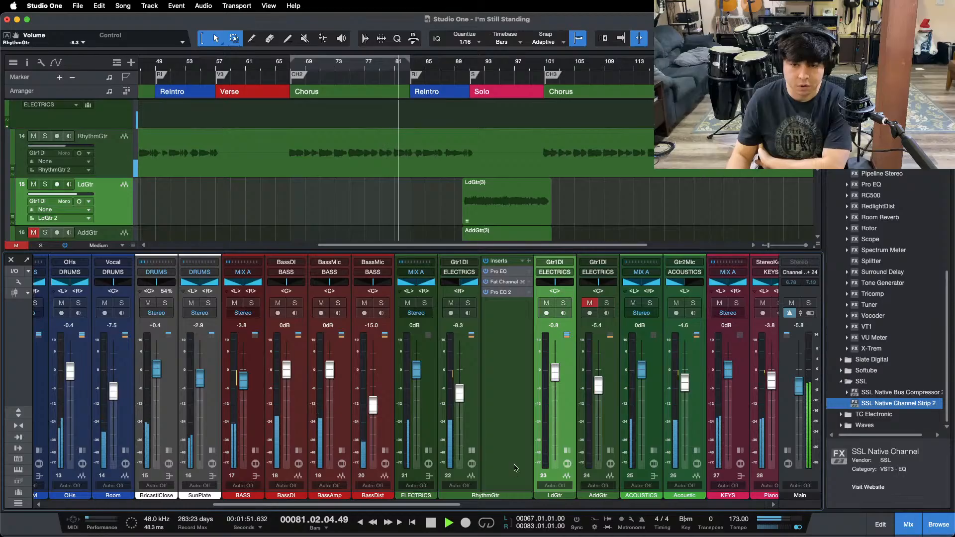
Step: Play the first chorus, lower RhythmGtr to -8.8 dB, and solo it together with Piano and Acoustic
scroll(515, 467, "right", 5)
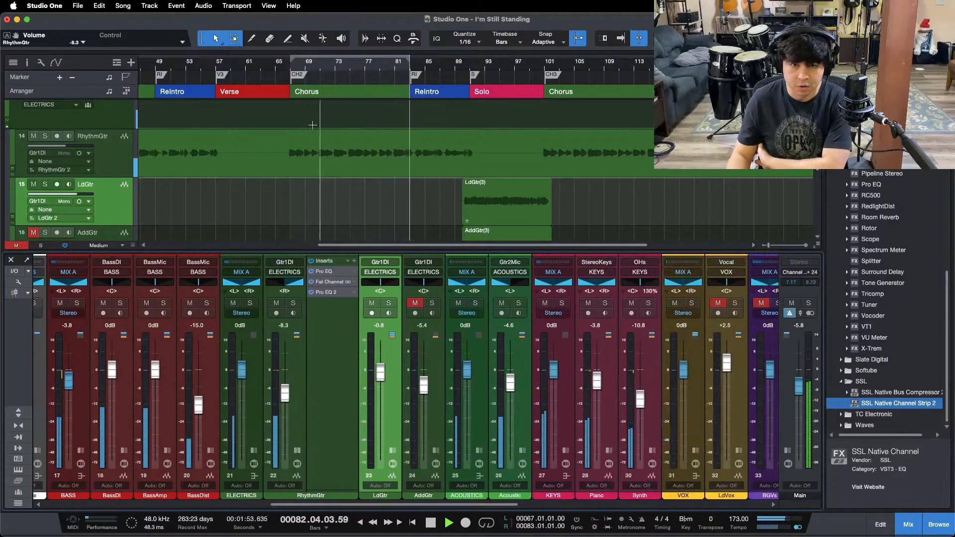
left_click_drag(431, 64, 433, 57)
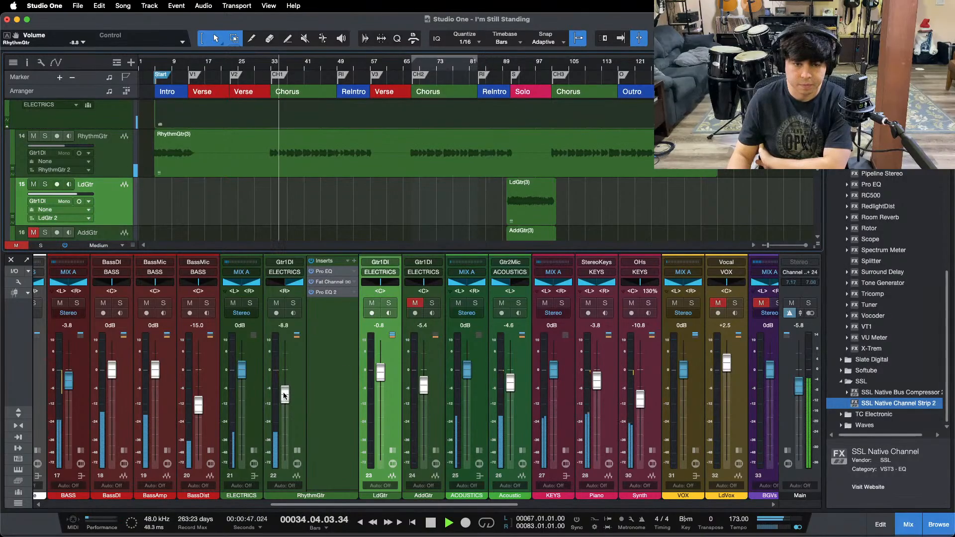
left_click(604, 303)
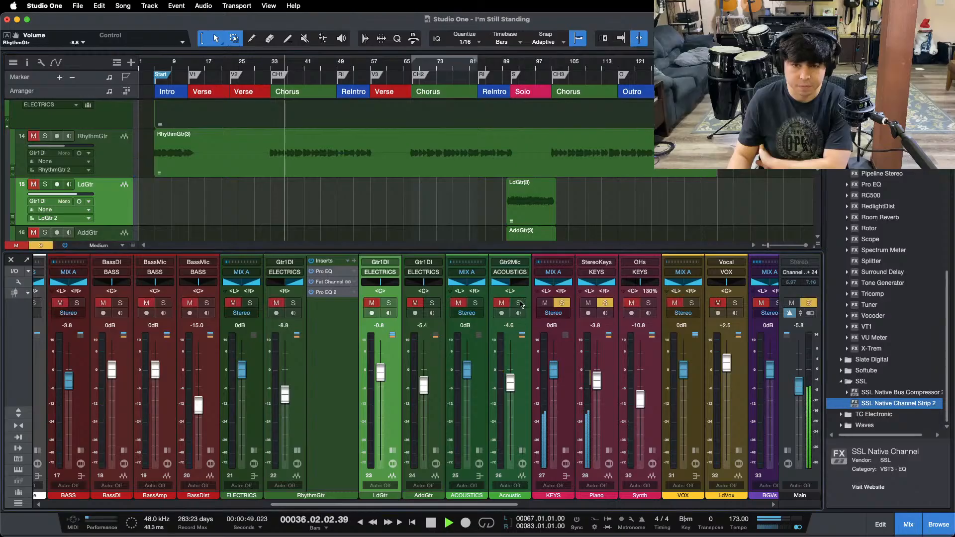
left_click(518, 303)
left_click(294, 304)
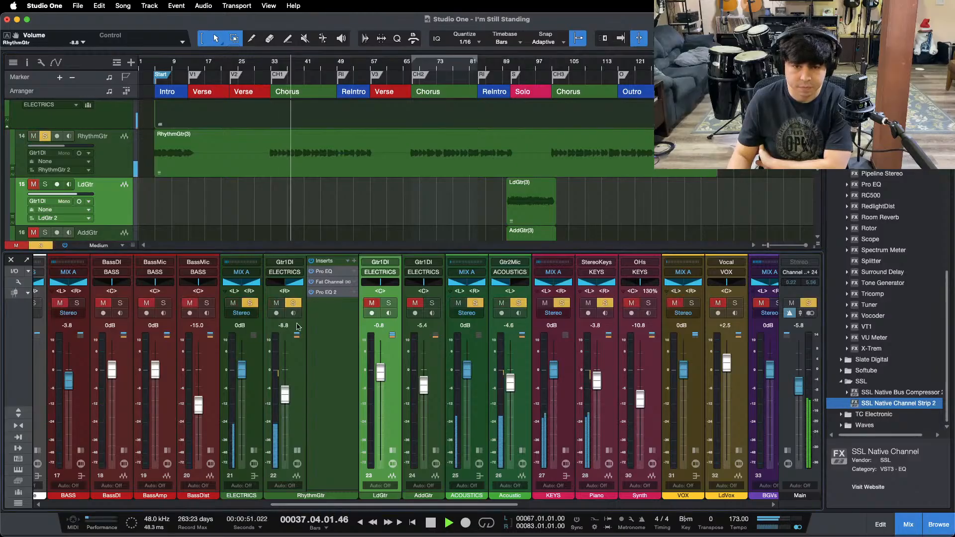
Step: Clear all solos, set RhythmGtr's level to -8.3 dB in the full mix, and play the ReIntro
left_click_drag(285, 393, 285, 391)
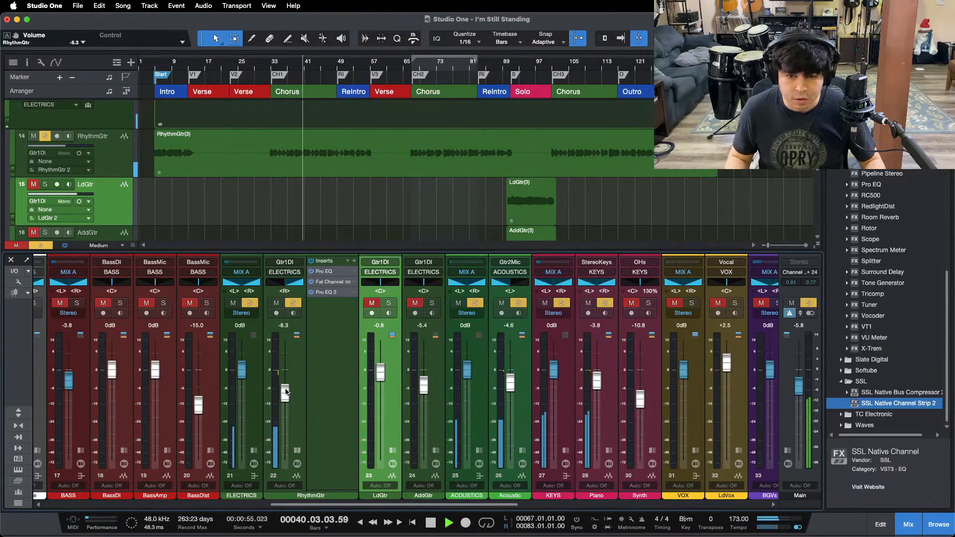
left_click_drag(286, 392, 286, 391)
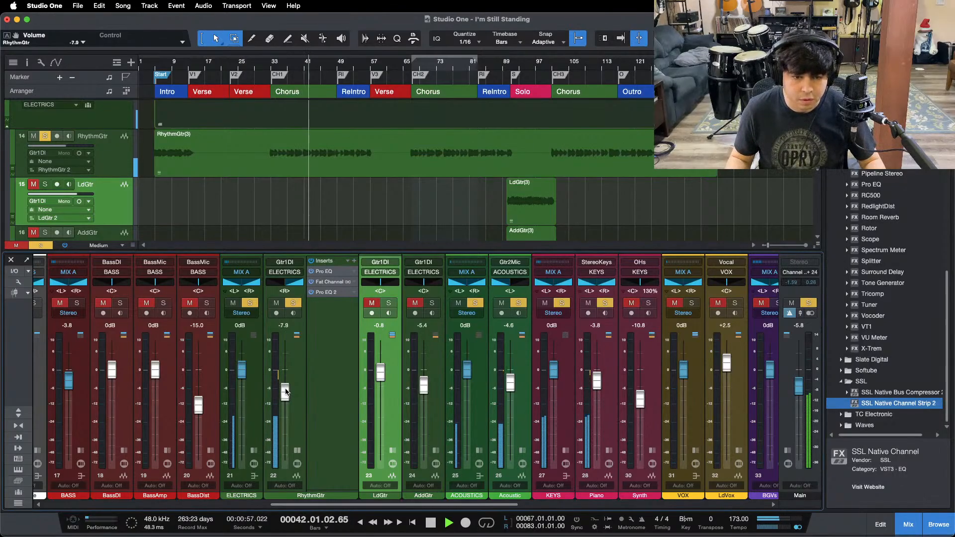
key("shift+s")
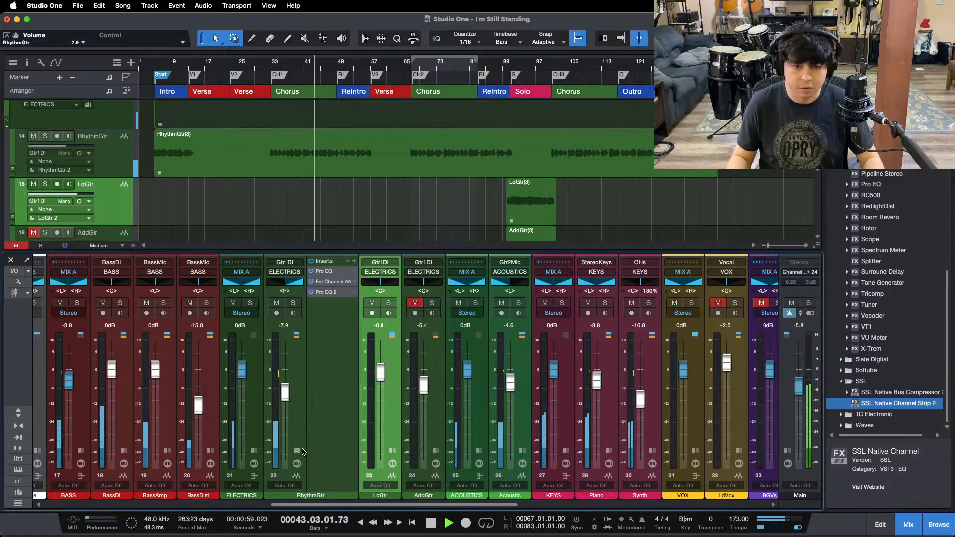
double_click(299, 439)
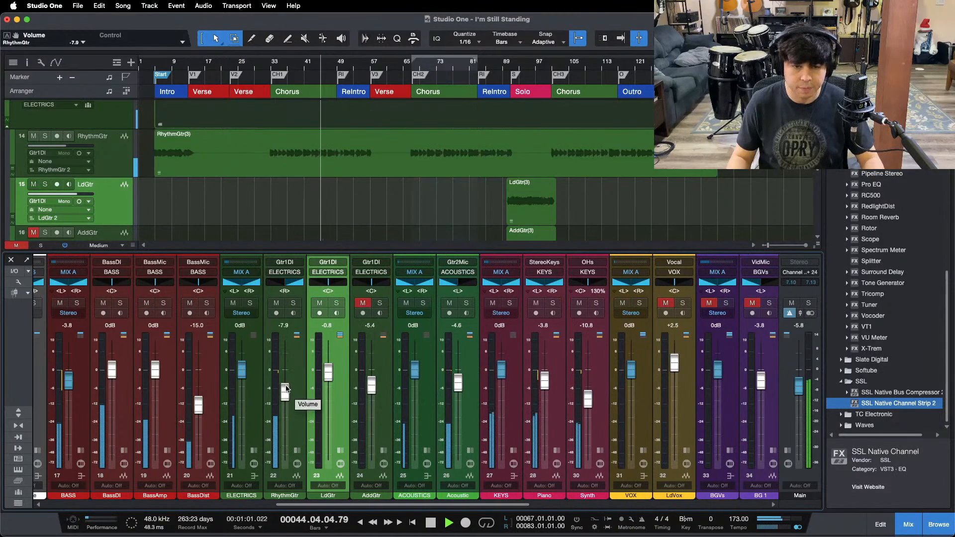
left_click(478, 67)
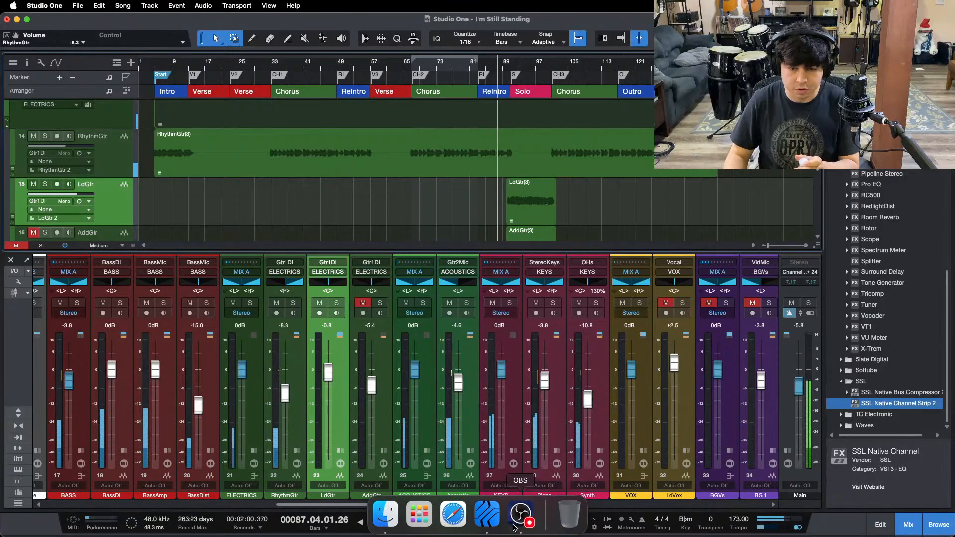
Step: Lower LdGtr's level to -1.3 dB during the solo and raise the HallVerb return to -4.2 dB
left_click(526, 522)
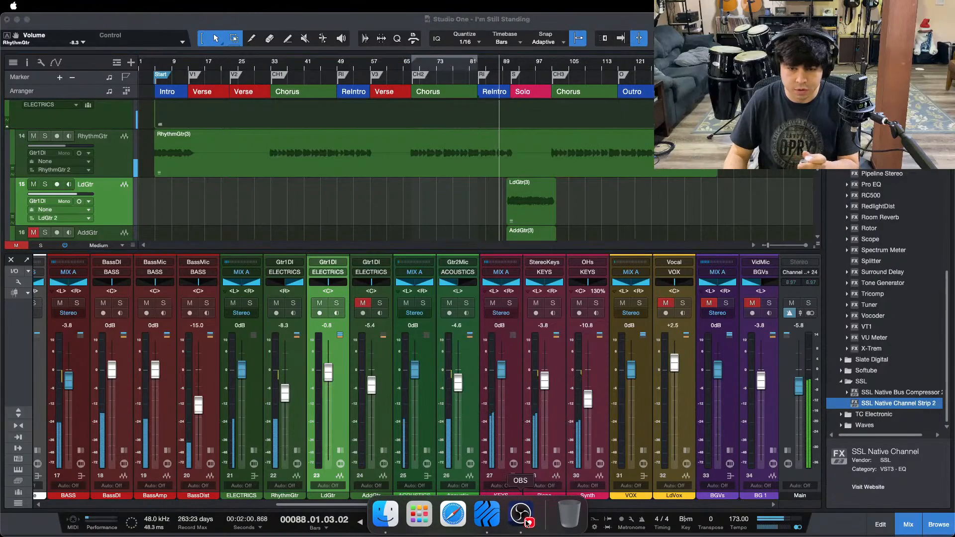
left_click(910, 481)
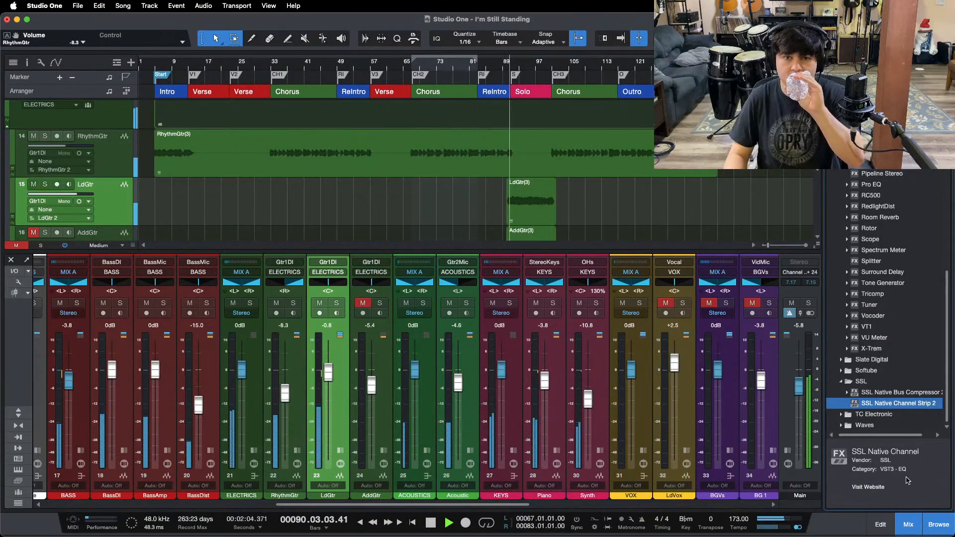
left_click_drag(328, 371, 328, 374)
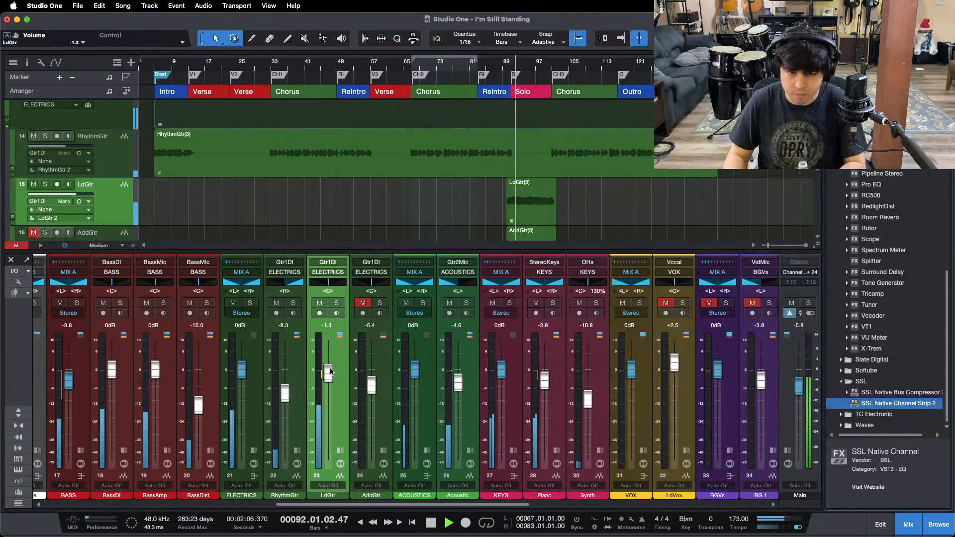
left_click_drag(362, 507, 594, 506)
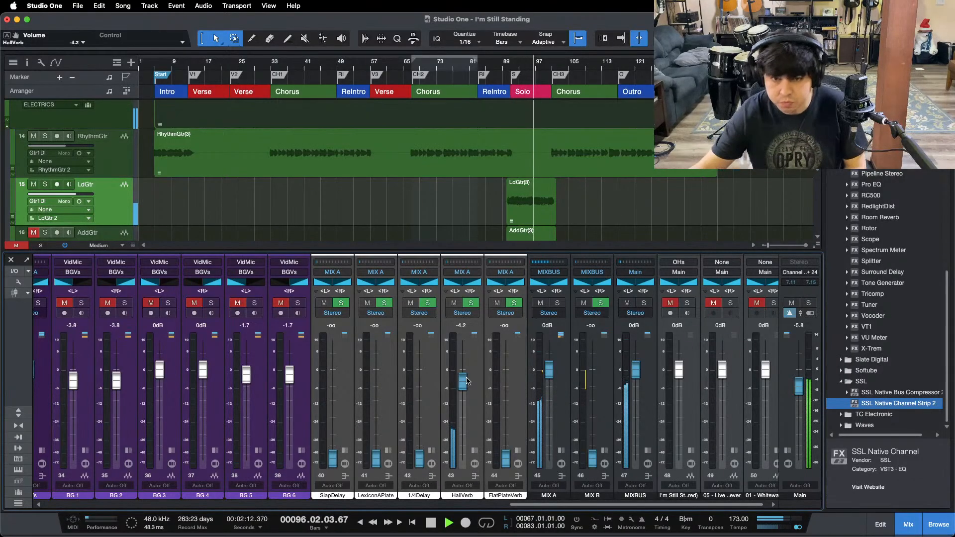
Step: Unmute AddGtr, solo it, and play its part in the Solo section from around bar 94
key("F3")
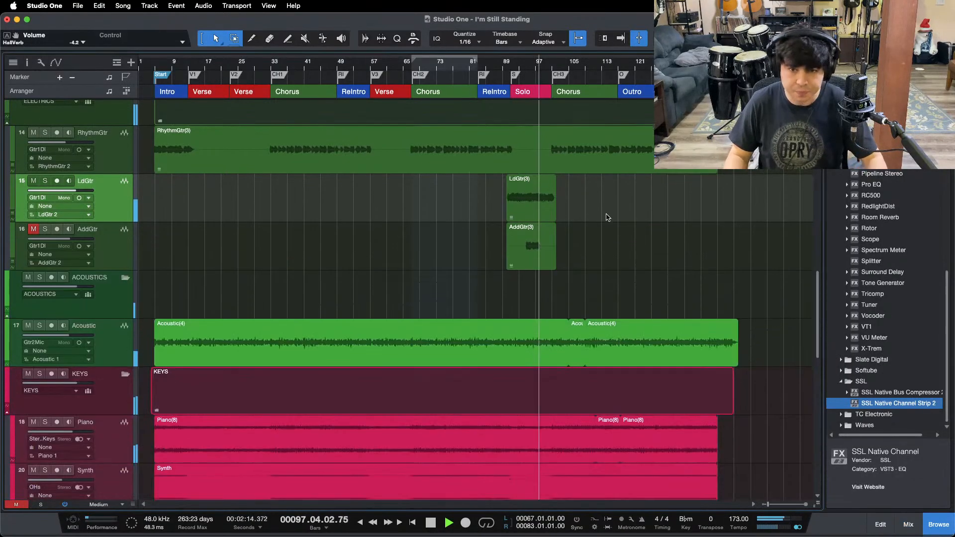
left_click_drag(530, 65, 489, 103)
left_click(461, 66)
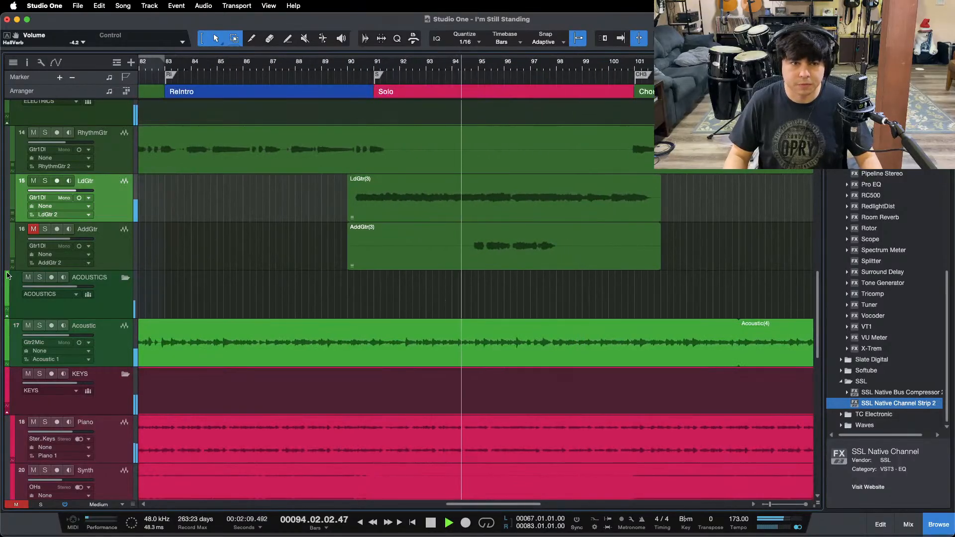
left_click(33, 229)
left_click(45, 229)
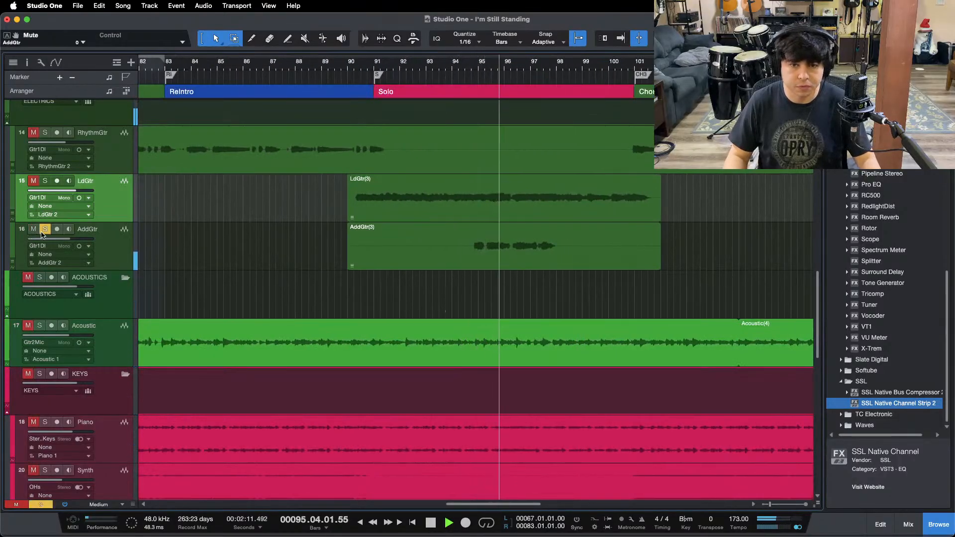
key("F3")
scroll(357, 446, "left", 5)
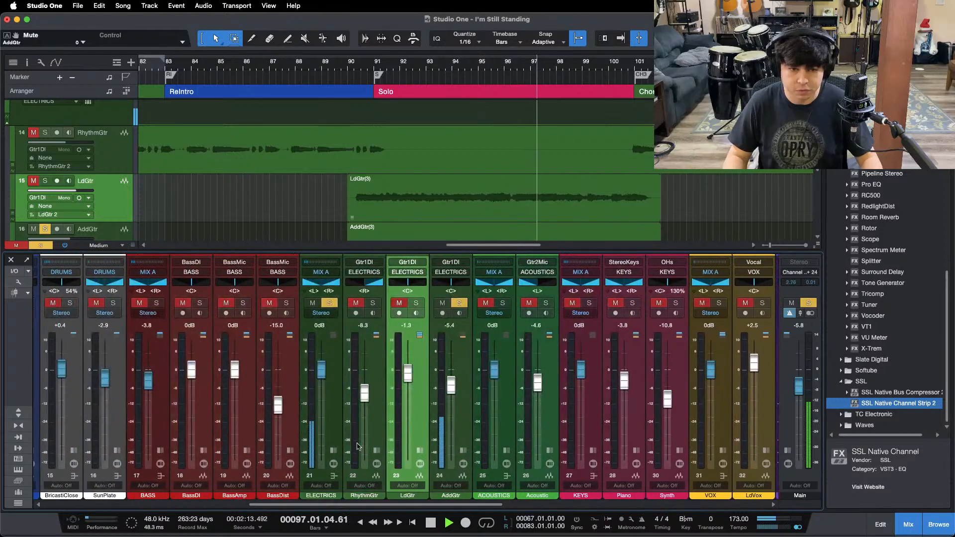
Step: Solo LdGtr together with AddGtr, play both from bar 94, and expand AddGtr's mixer channel
key("space")
left_click(453, 68)
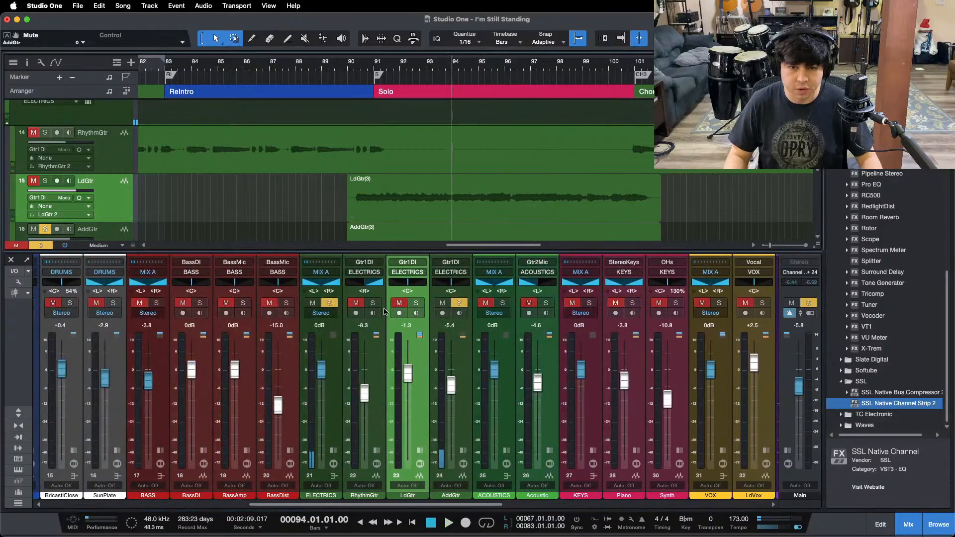
left_click(416, 304)
scroll(586, 172, "down", 5)
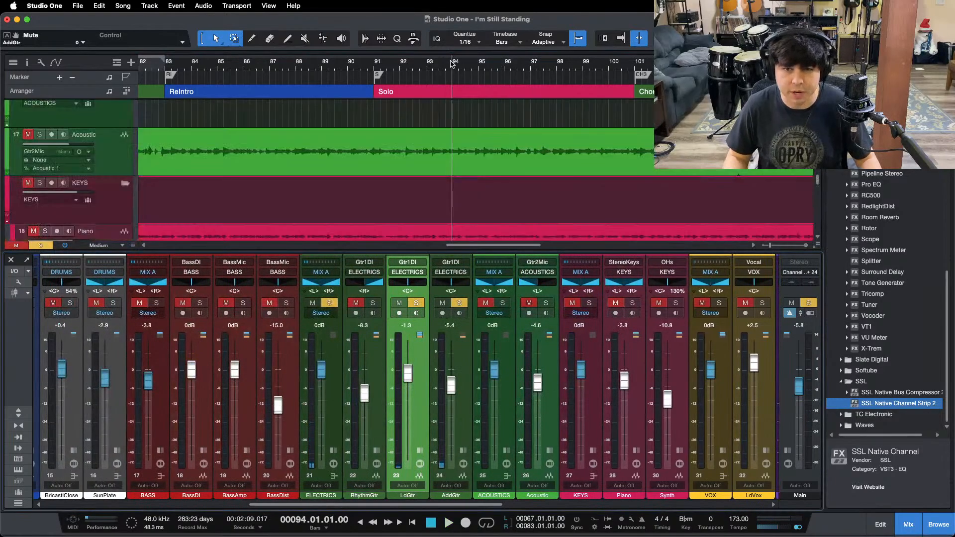
key("space")
scroll(525, 136, "up", 3)
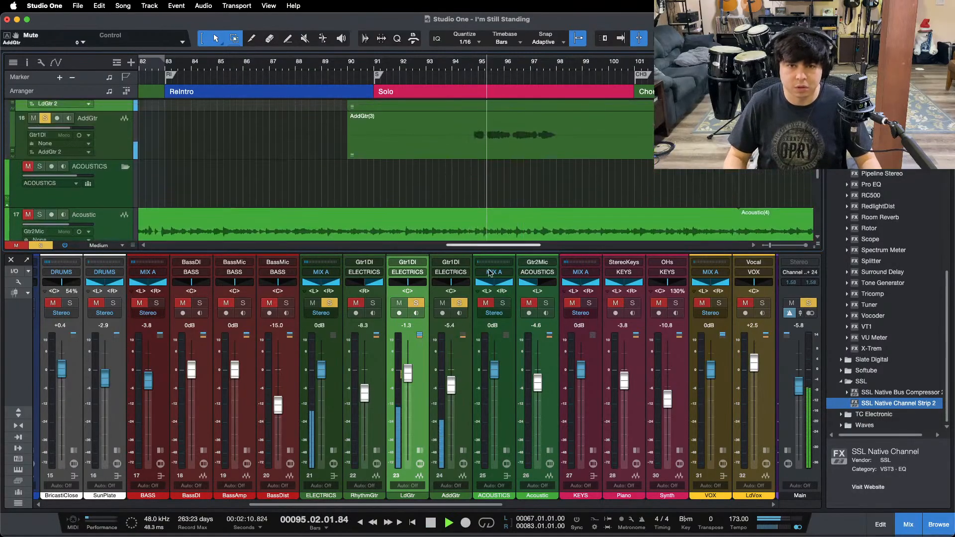
left_click(463, 451)
left_click(499, 339)
key("space")
Step: Clear the solos and play the I'm Still Standing reference track soloed from just before the Solo section
key("shift+s")
key("F2")
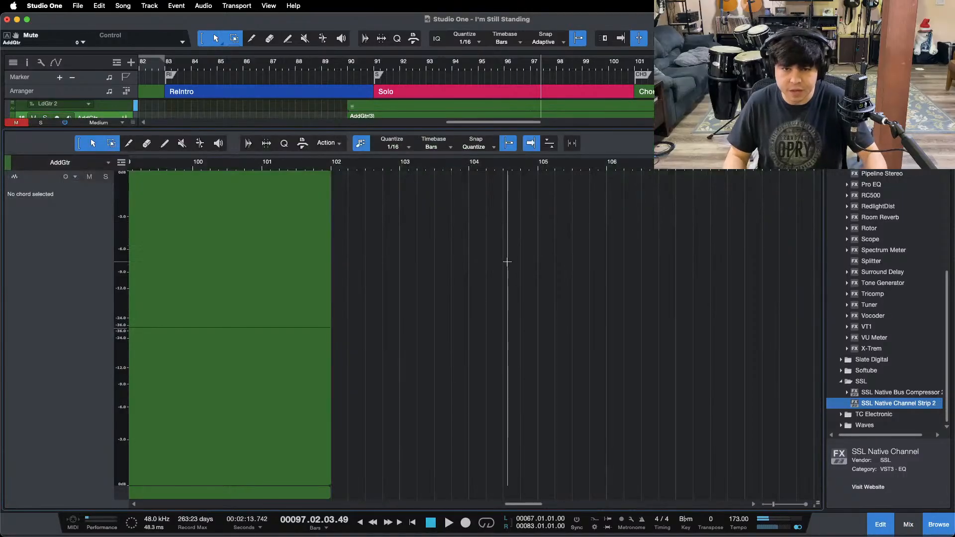
key("F3")
key("F3")
scroll(499, 268, "down", 10)
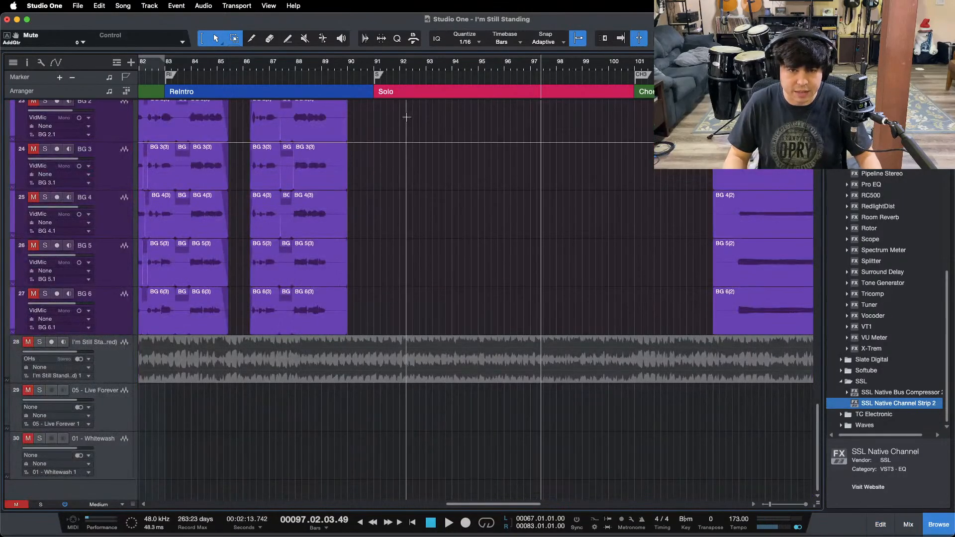
left_click(361, 74)
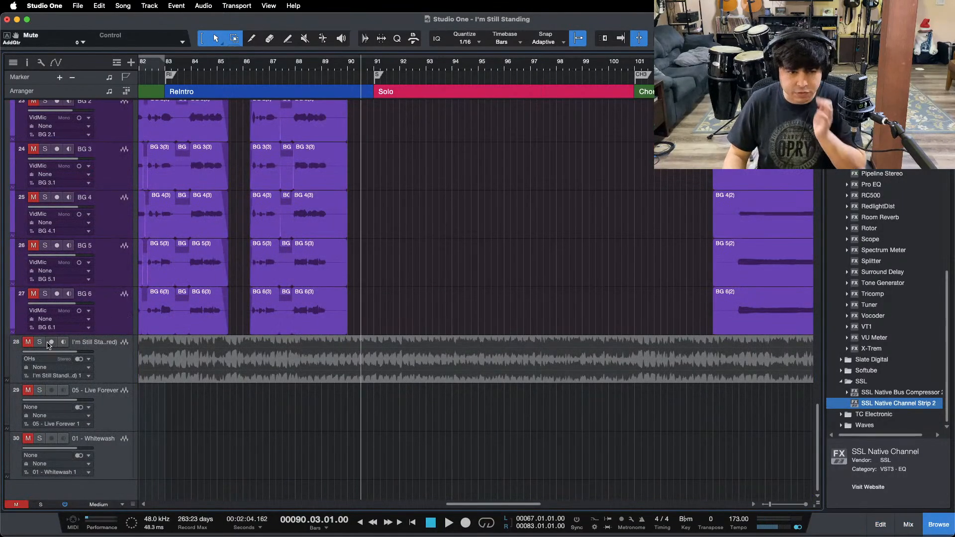
key("space")
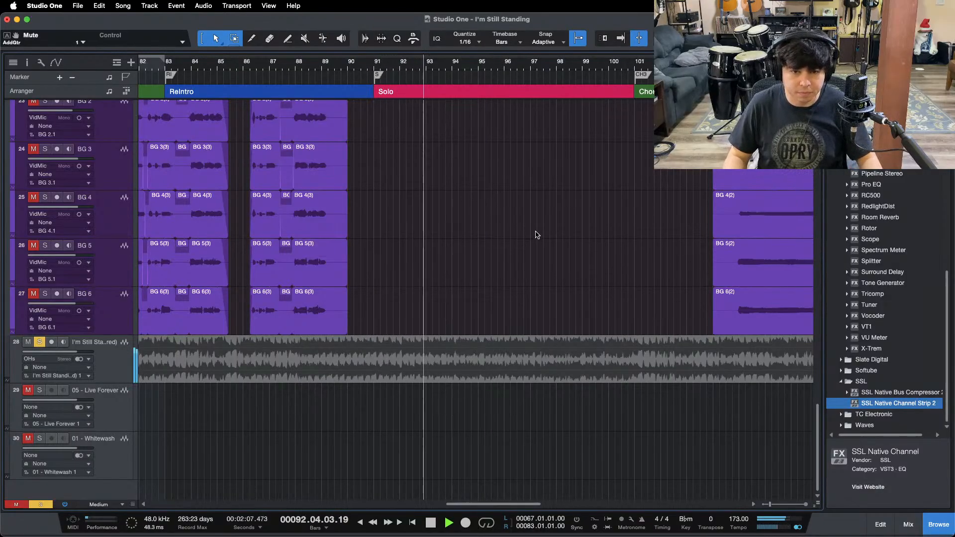
Step: Switch from the reference back to the mix, solo AddGtr, and stop the playhead at the start of its part
scroll(537, 233, "up", 15)
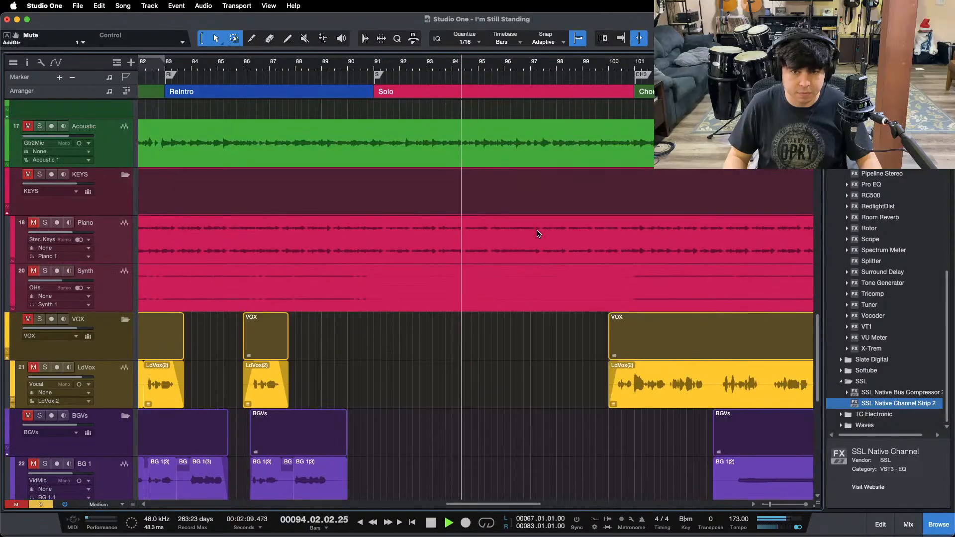
scroll(438, 289, "down", 1)
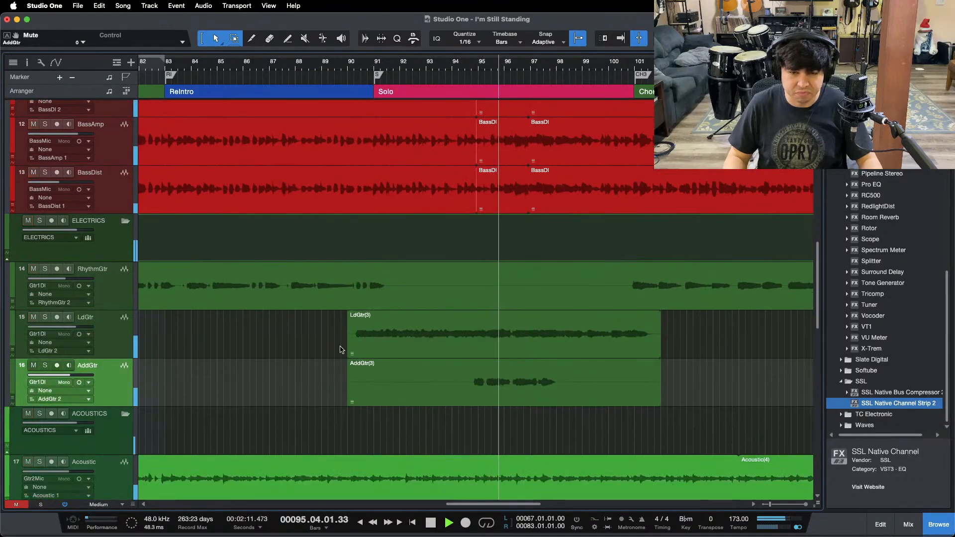
left_click(45, 365)
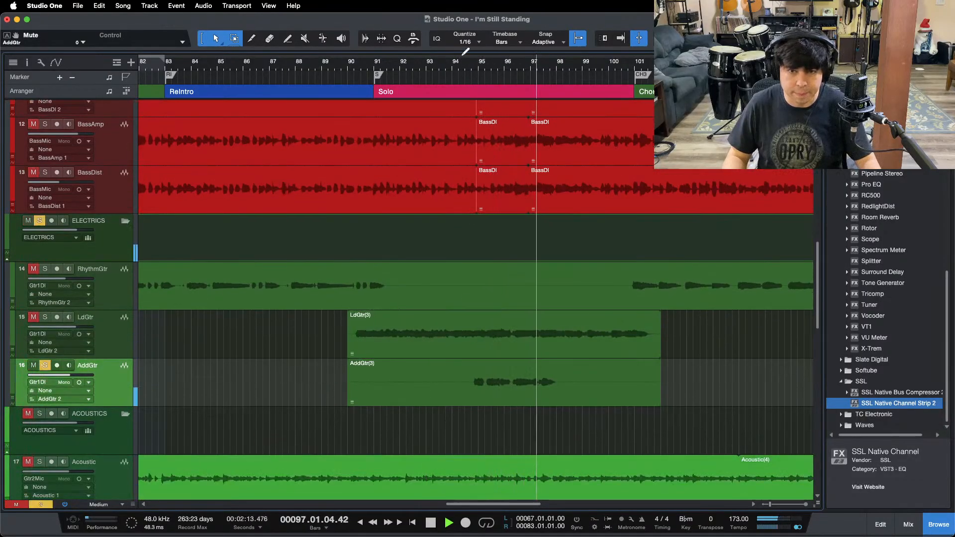
left_click(471, 62)
key("F3")
key("space")
Step: Copy the Pro EQ and Fat Channel inserts from LdGtr onto AddGtr
left_click(478, 393)
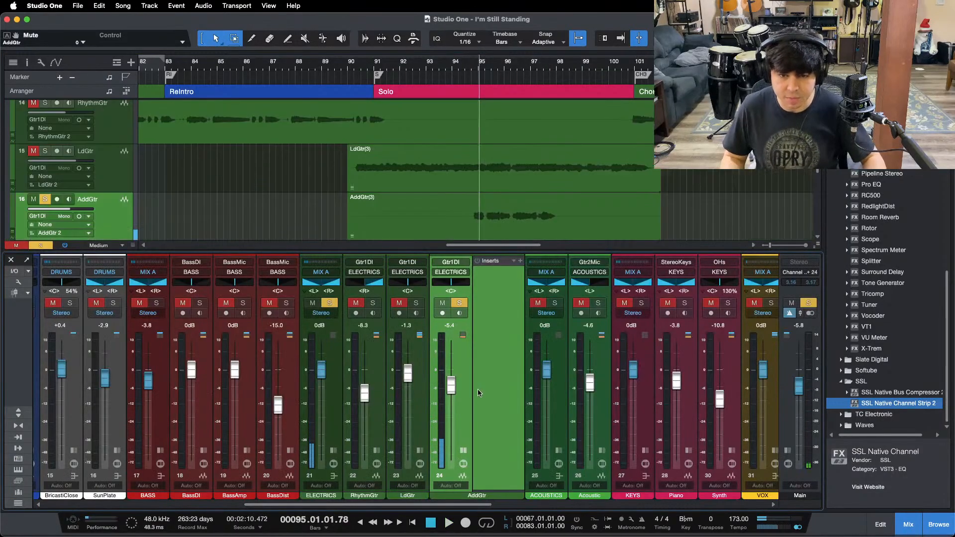
left_click(421, 450)
left_click_drag(449, 269, 542, 303)
Step: Open Pro EQ on AddGtr and switch off its MF and HMF bands
left_click(544, 271)
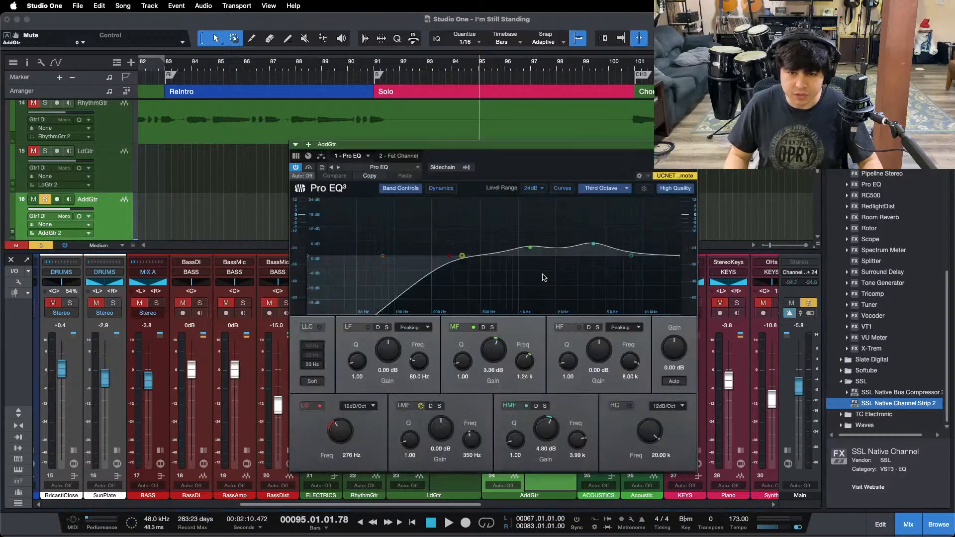
left_click(473, 327)
left_click(526, 405)
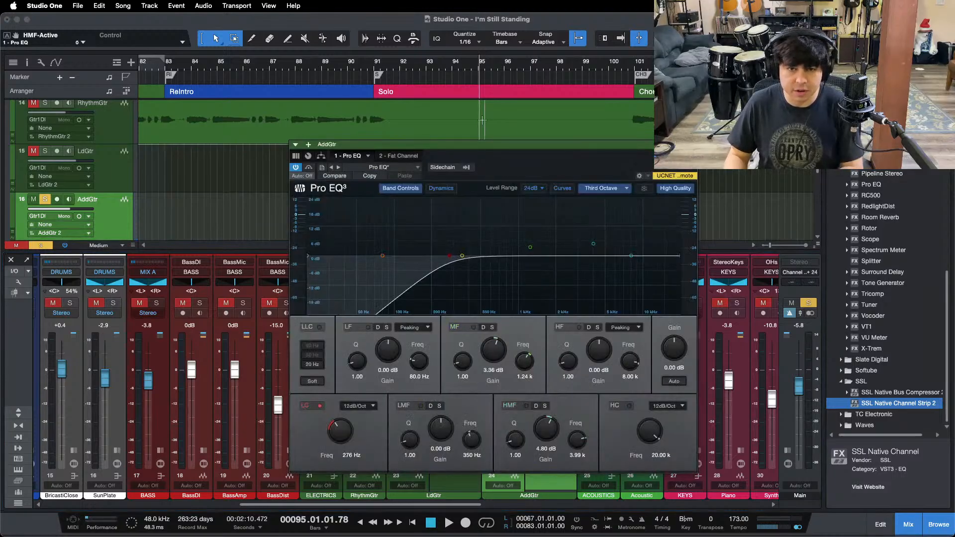
Step: Play AddGtr's part and set the low-cut frequency in its Pro EQ to 480 Hz
scroll(542, 114, "down", 1)
scroll(542, 114, "down", 2)
key("space")
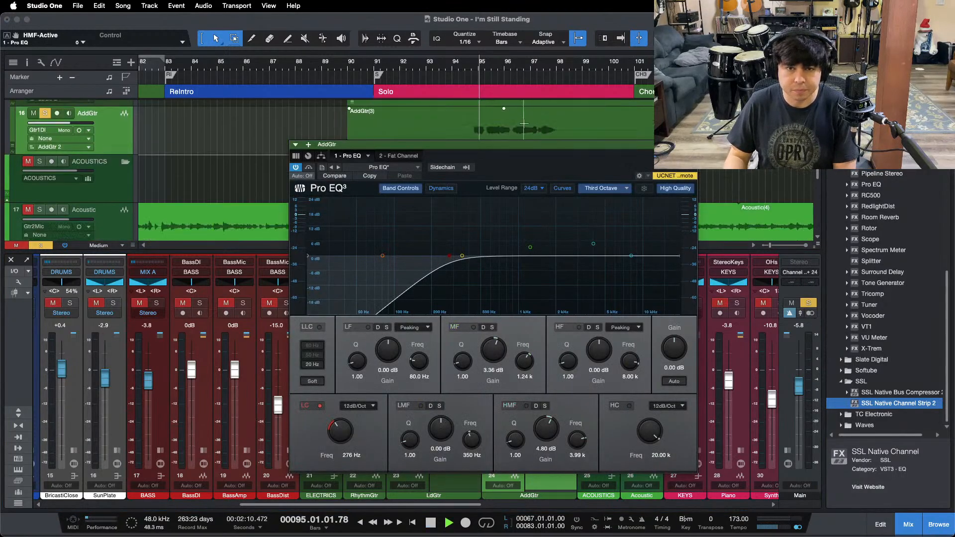
left_click_drag(474, 72, 416, 76)
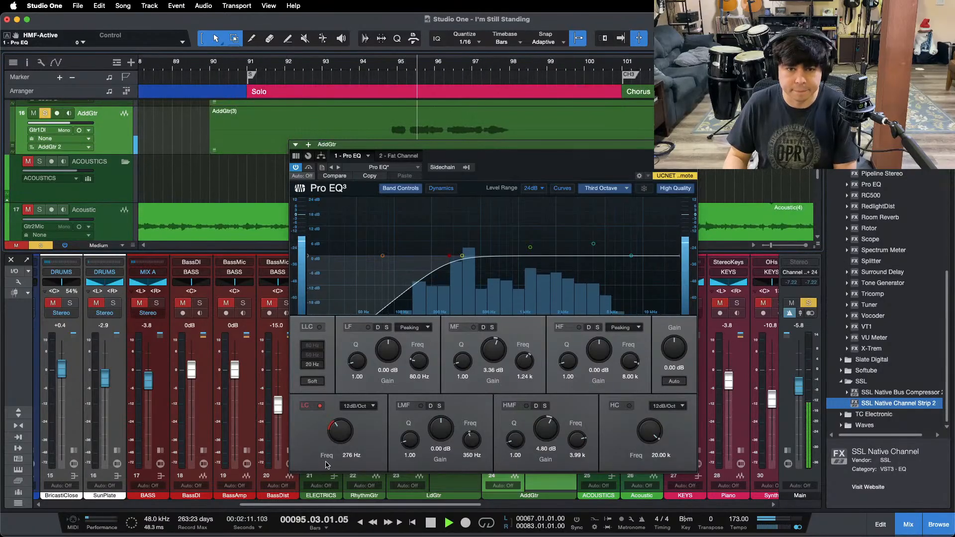
scroll(342, 431, "up", 6)
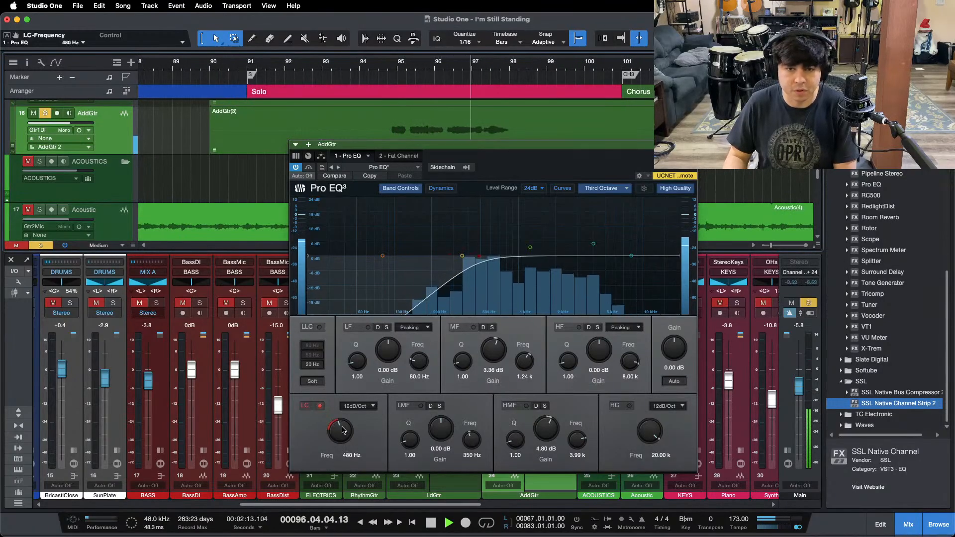
scroll(341, 431, "down", 1)
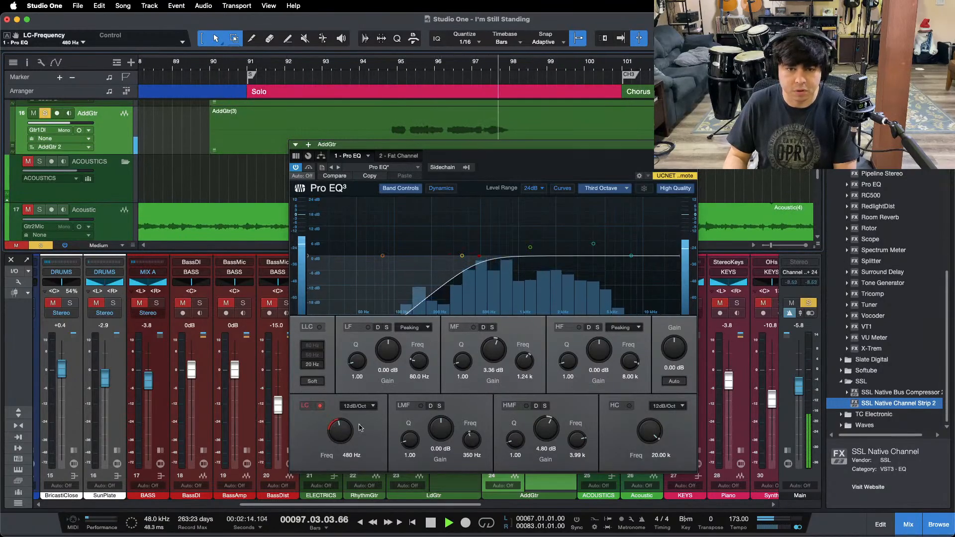
Step: Replay AddGtr's part and set the gain reduction of its Fat Channel compressor to 4.90
key("space")
left_click(391, 156)
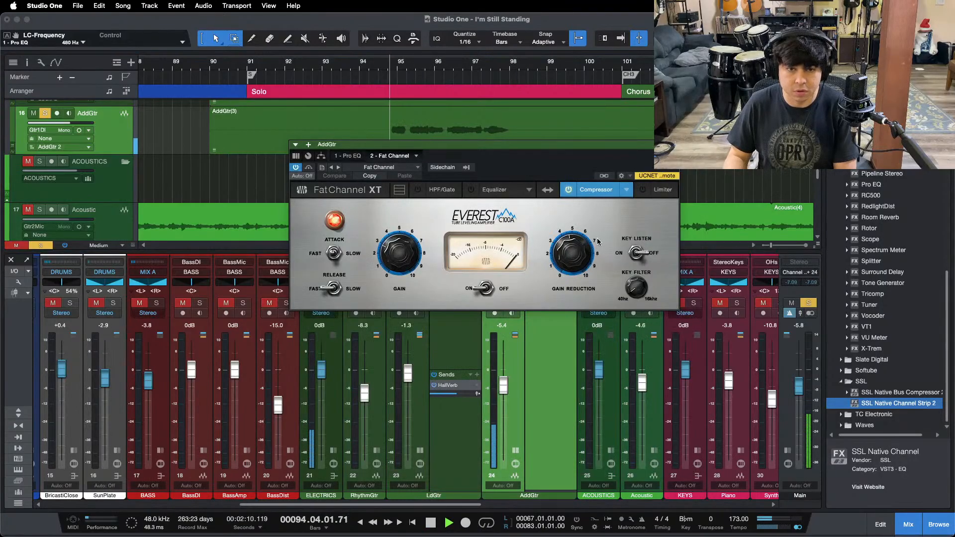
left_click_drag(569, 249, 566, 250)
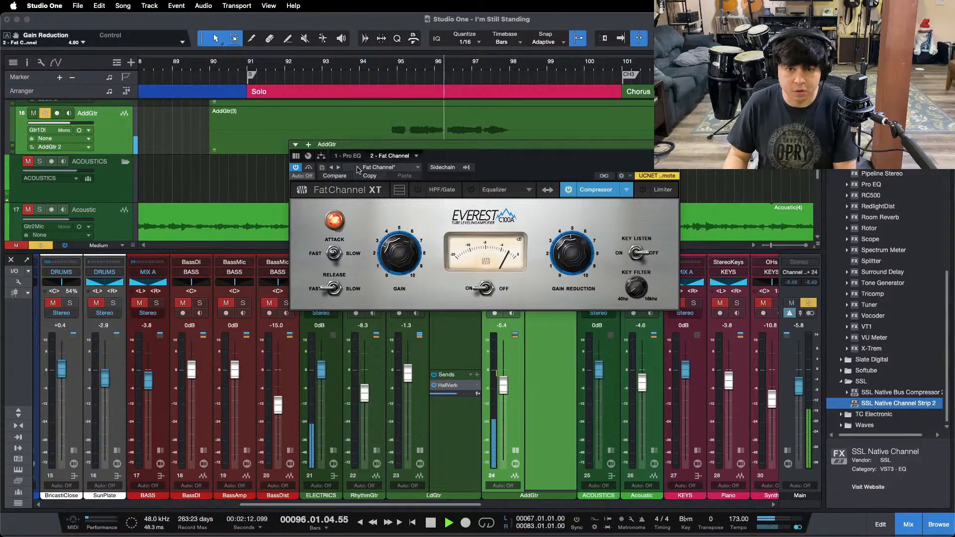
Step: Switch the HMF band of AddGtr's Pro EQ back on and set its gain to 4.32 dB during playback
left_click(342, 156)
key("space")
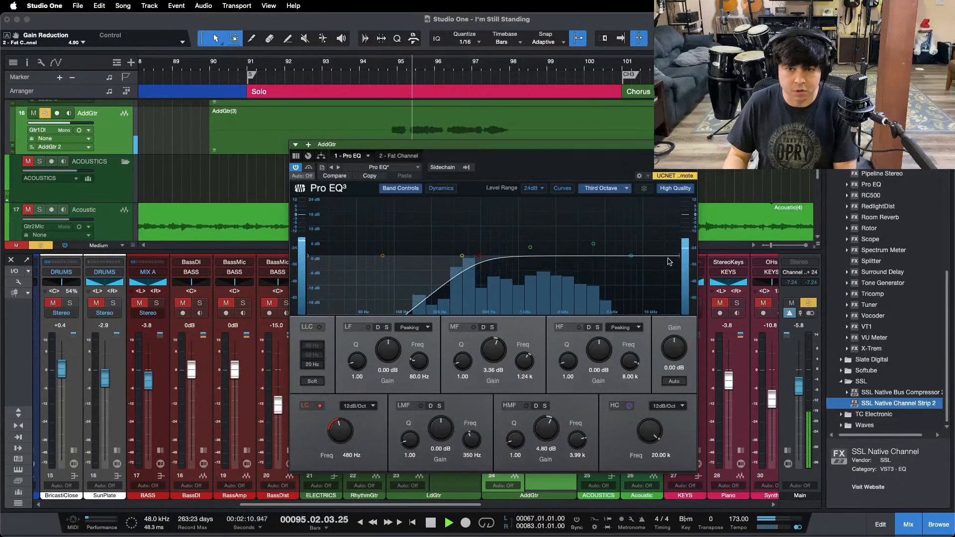
left_click(526, 405)
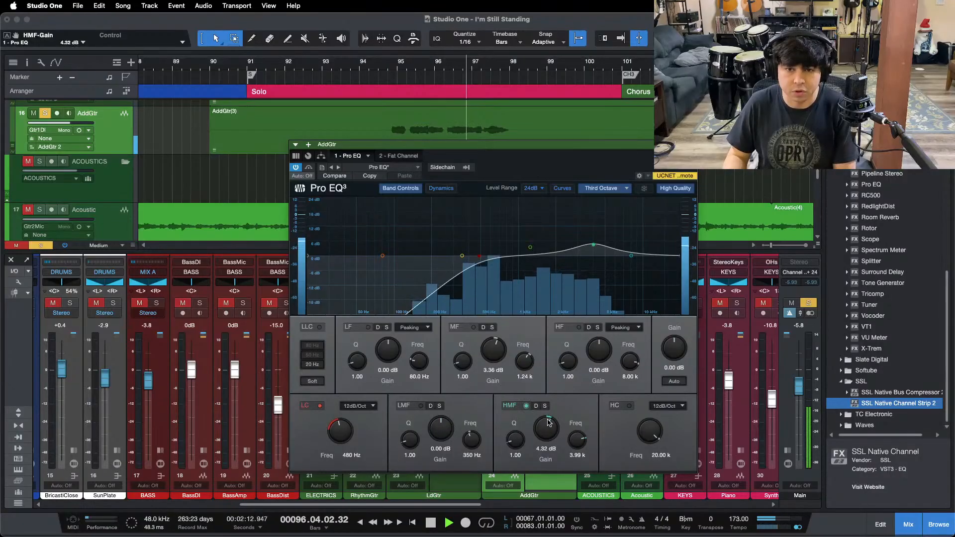
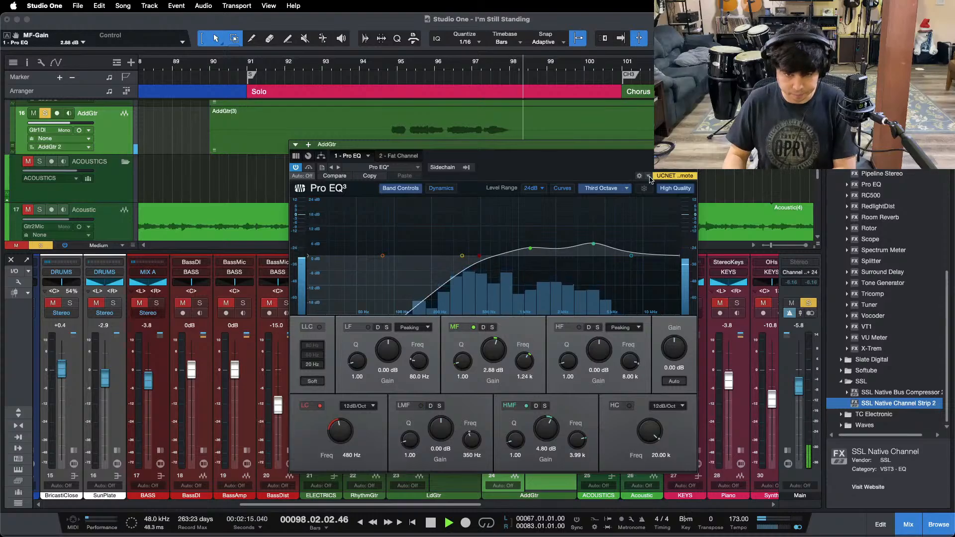
Step: Solo LdGtr alongside AddGtr and set AddGtr's fader to -5.0 dB during playback, leaving both channels collapsed
left_click(691, 144)
key("space")
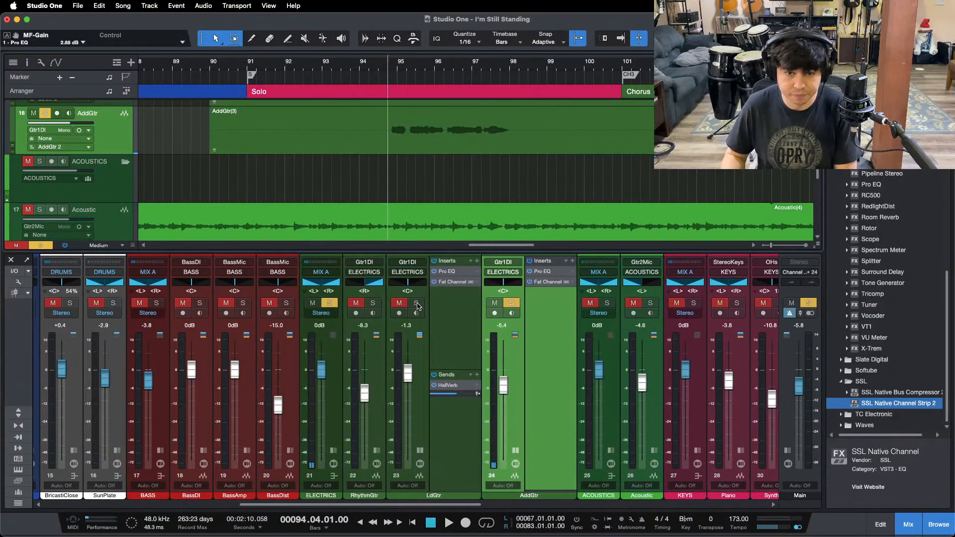
left_click(417, 304)
key("space")
left_click_drag(504, 388, 505, 387)
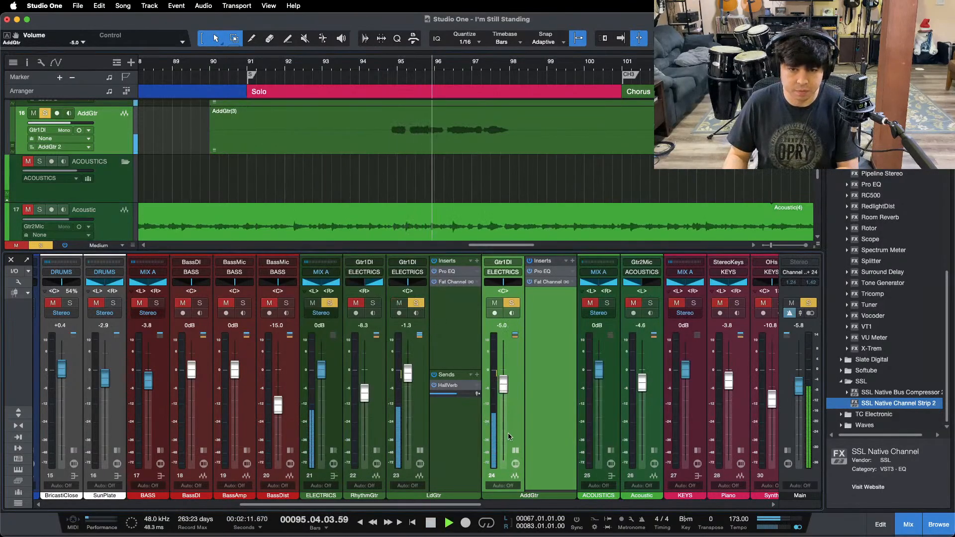
left_click(515, 451)
left_click(420, 450)
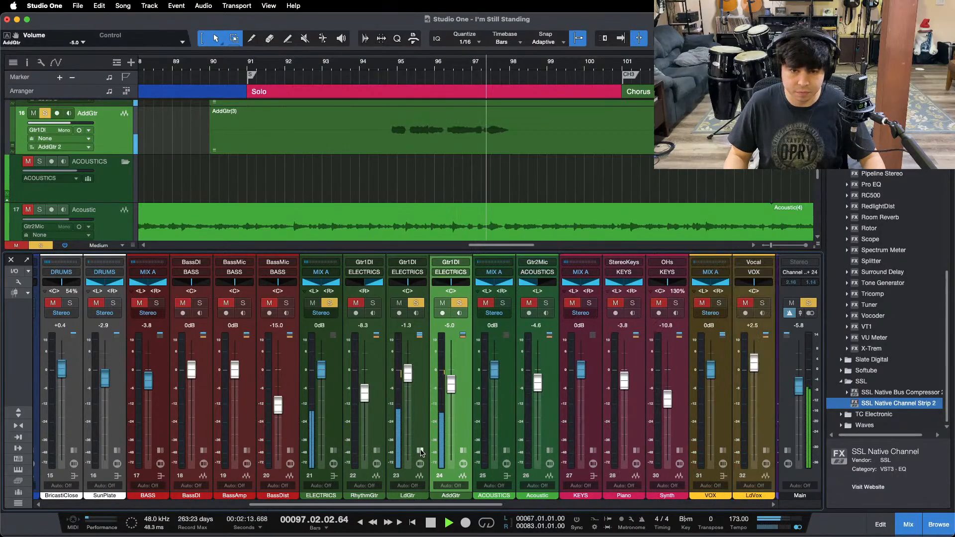
Step: Clear the solos and replay the full mix from the start of the Solo section at bar 91
left_click(22, 413)
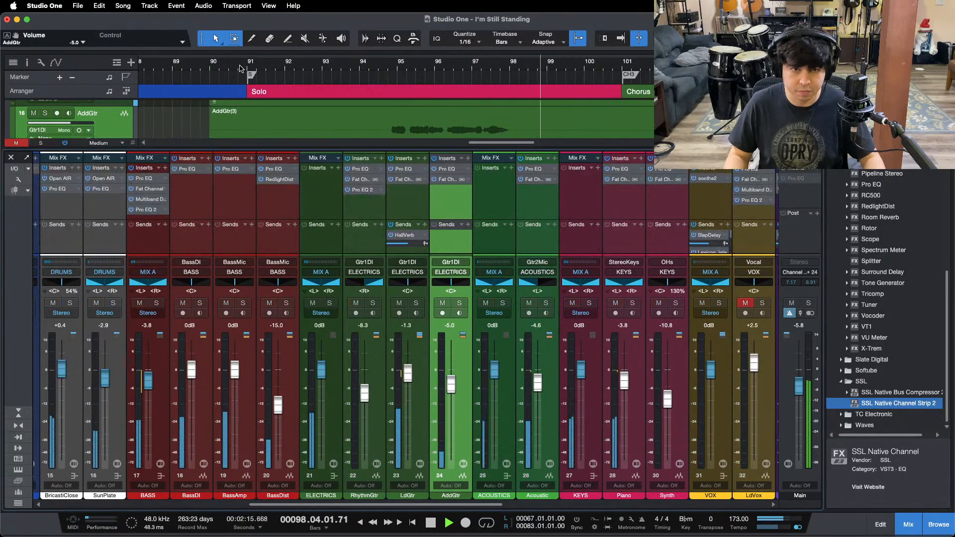
left_click(246, 68)
left_click(19, 413)
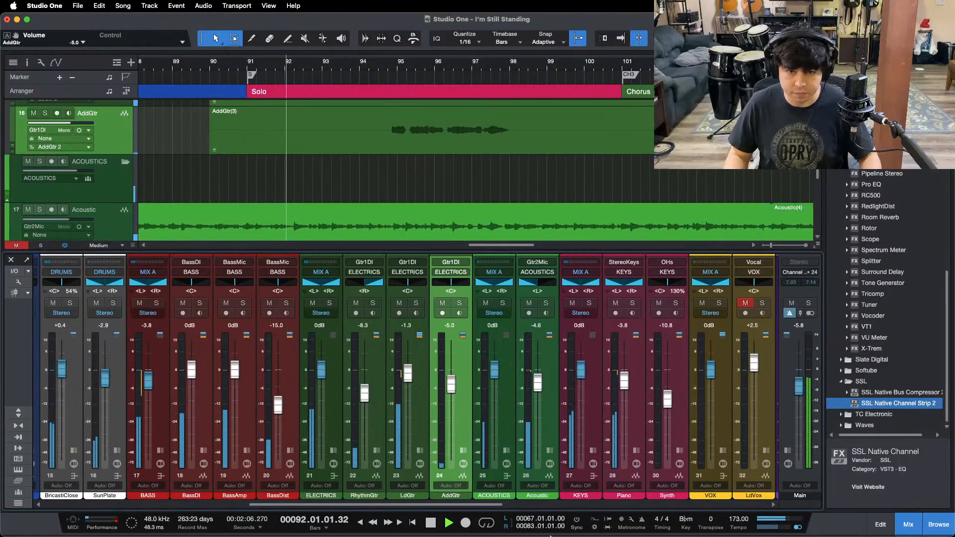
left_click(522, 515)
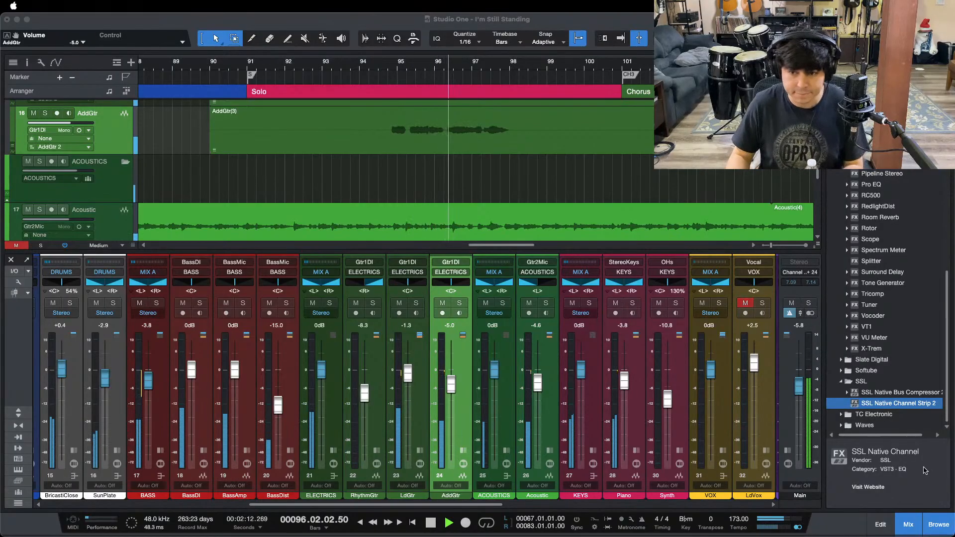
Step: Collapse the SSL folder in the browser's effects list
left_click(922, 492)
left_click(841, 381)
scroll(915, 326, "up", 5)
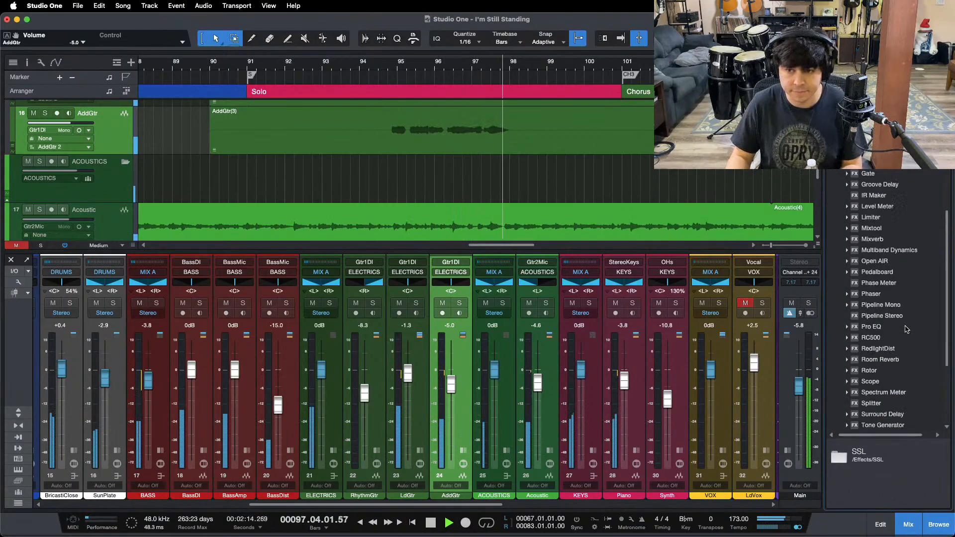
scroll(906, 330, "up", 3)
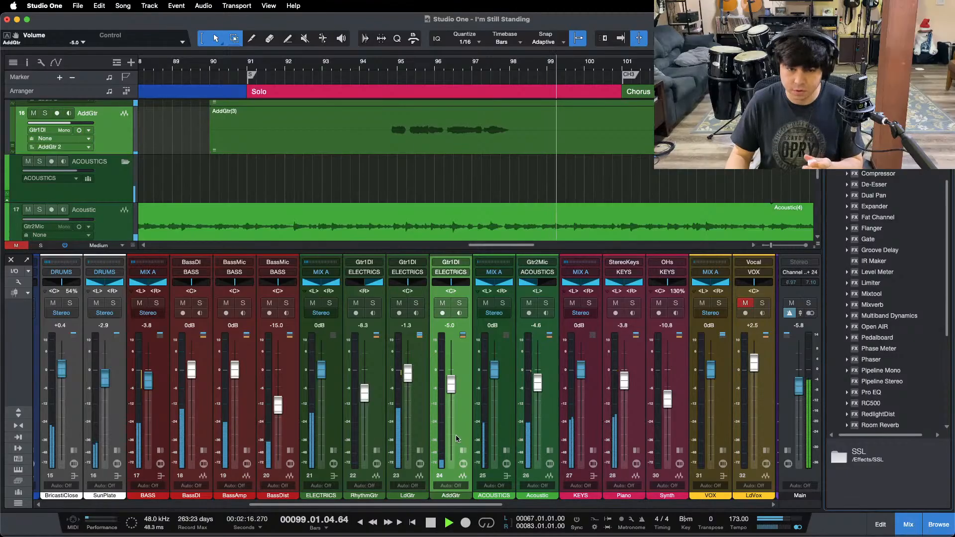
Step: Add a fade-out of about one bar and a short fade-in to the LdGtr and AddGtr clips, and replay from bar 90
key("F3")
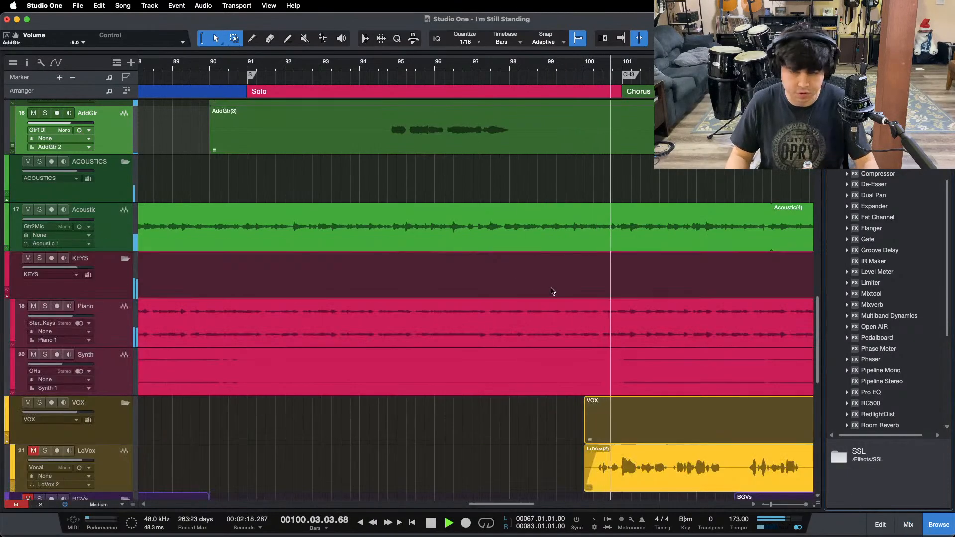
scroll(587, 339, "up", 10)
scroll(686, 361, "down", 6)
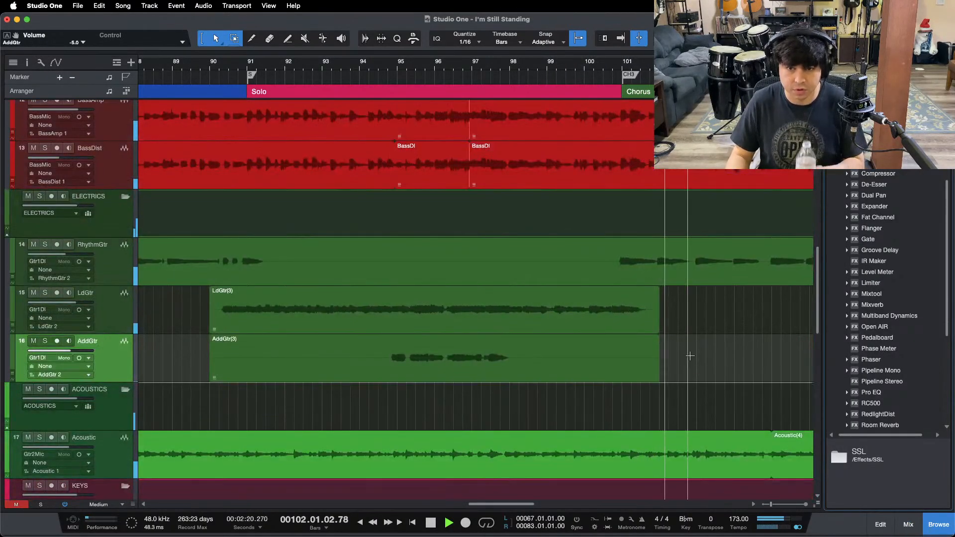
left_click_drag(699, 328, 646, 356)
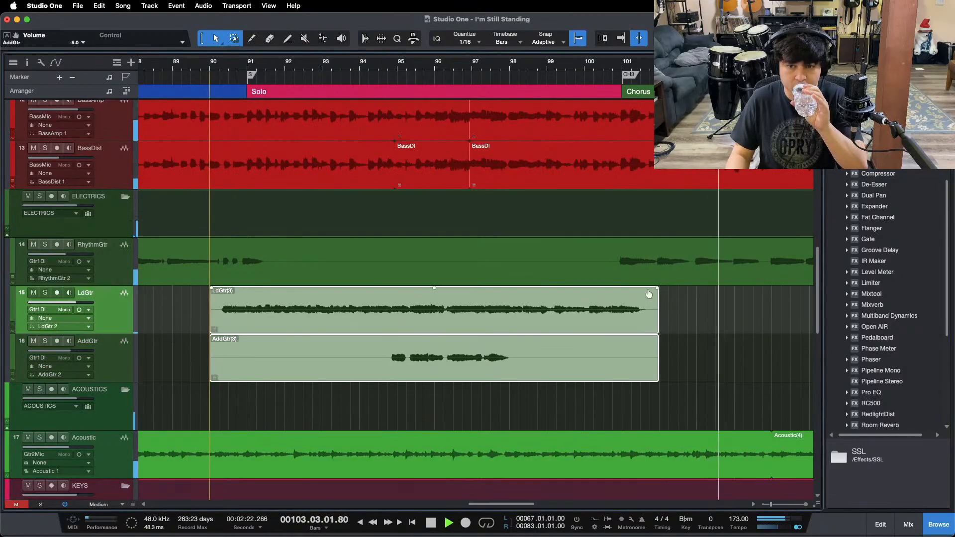
left_click_drag(658, 289, 625, 291)
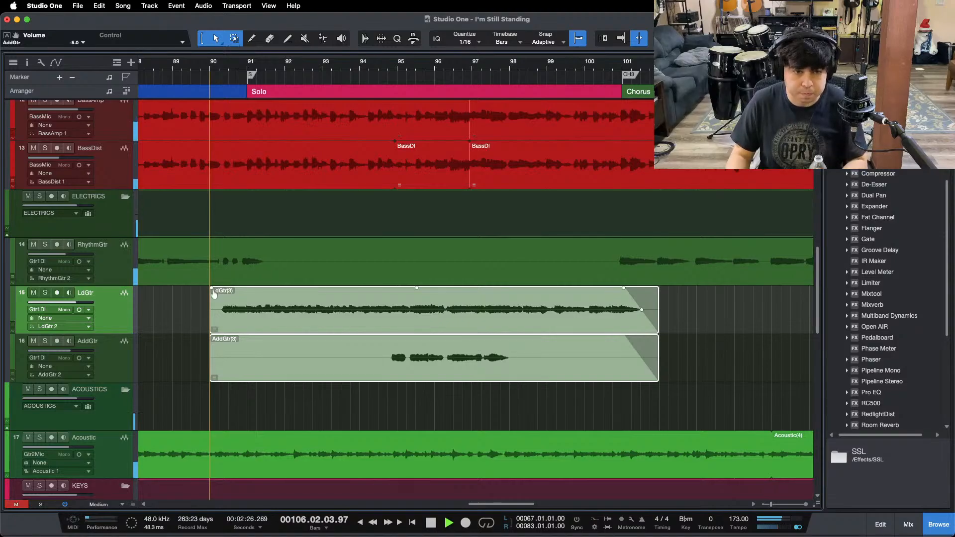
left_click_drag(214, 293, 221, 292)
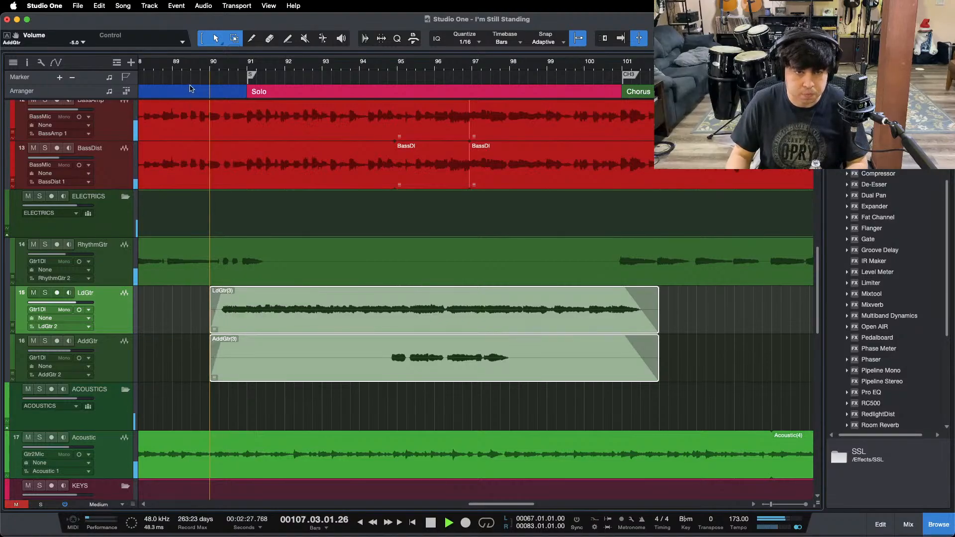
left_click(209, 61)
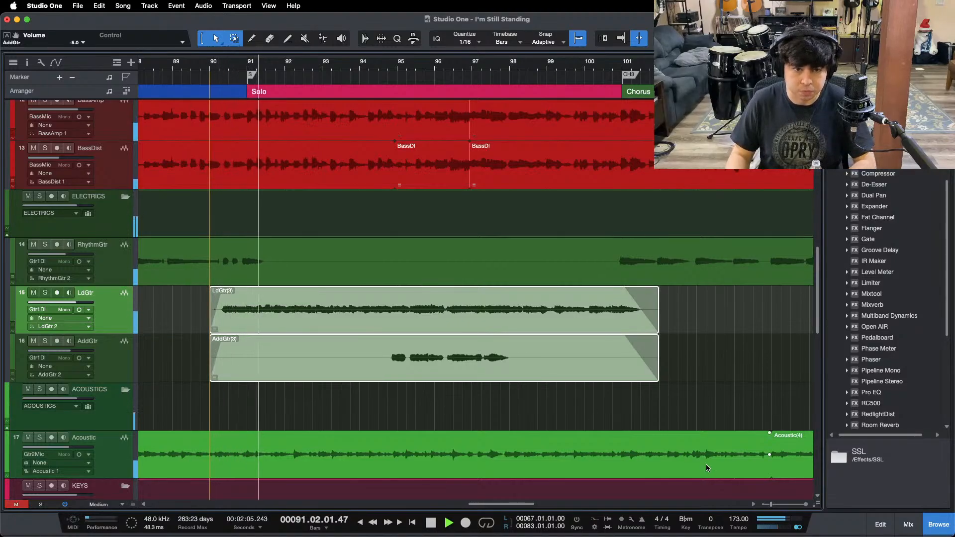
Step: Bring back the mixer, move playback to the Chorus section at bar 101 and unmute LdVox
left_click(908, 524)
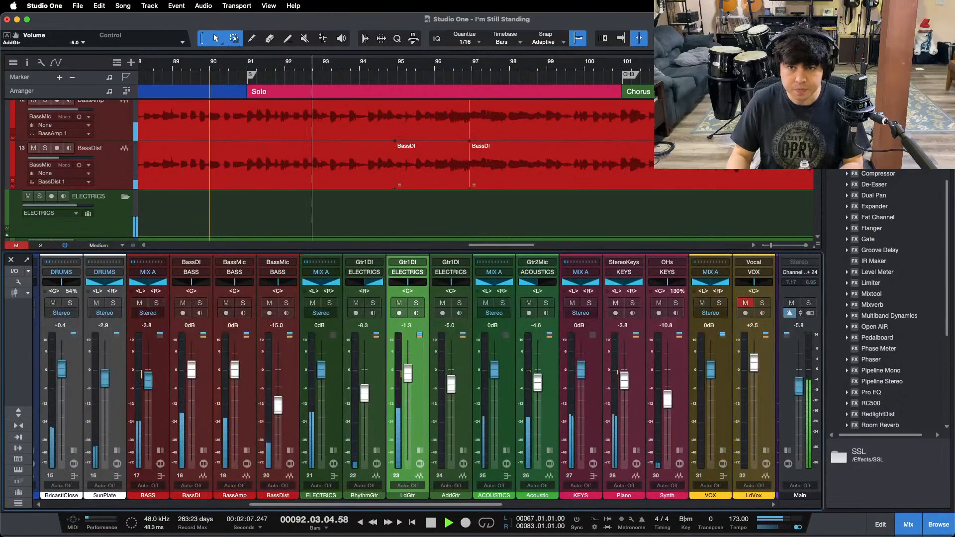
double_click(638, 92)
left_click_drag(647, 64, 280, 69)
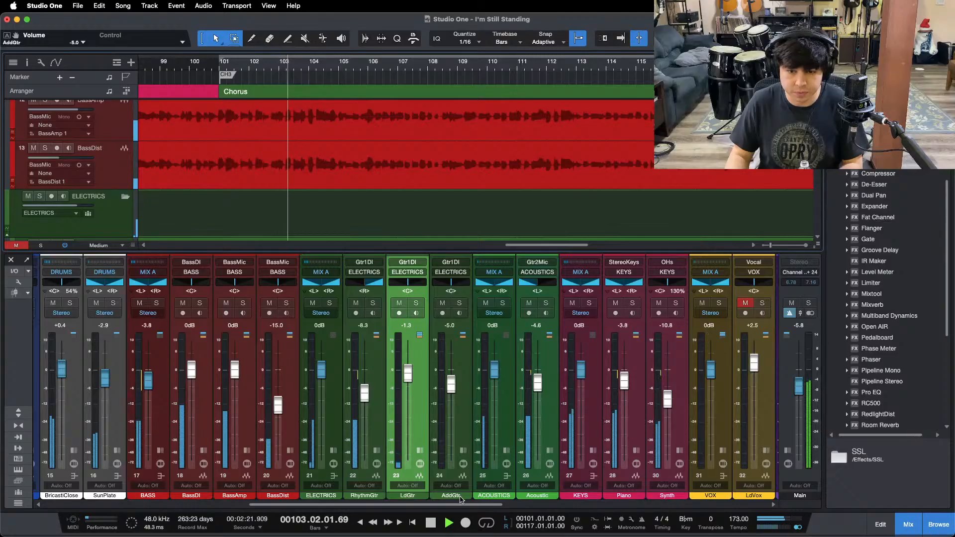
left_click_drag(462, 505, 587, 504)
left_click(375, 303)
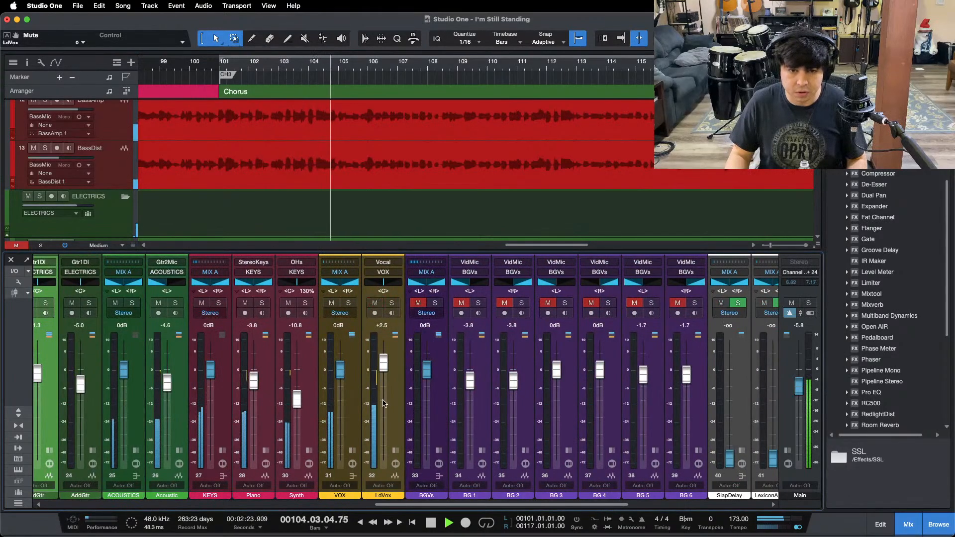
Step: Set the HF gain of LdVox's Pro EQ to 9.60 dB during chorus playback and close the plug-in window
double_click(392, 448)
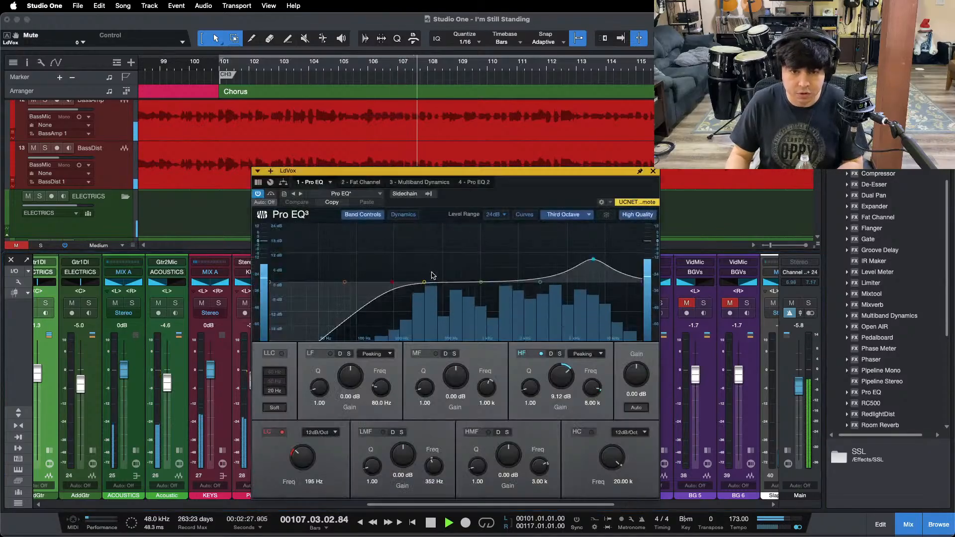
left_click(431, 272)
left_click_drag(561, 381, 558, 377)
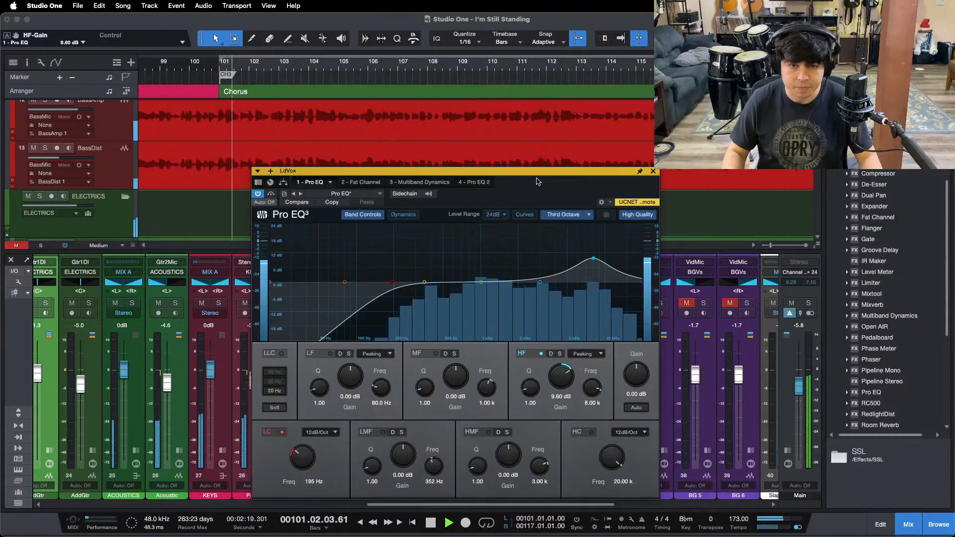
left_click(653, 171)
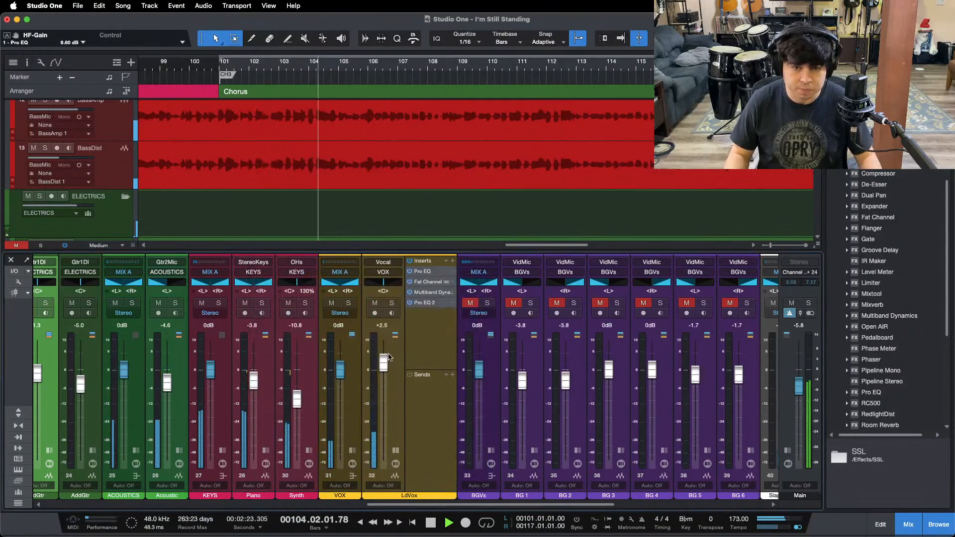
Step: Compare soothe2 on the VOX bus bypassed and active during chorus playback, then close it and stop playback
left_click(352, 451)
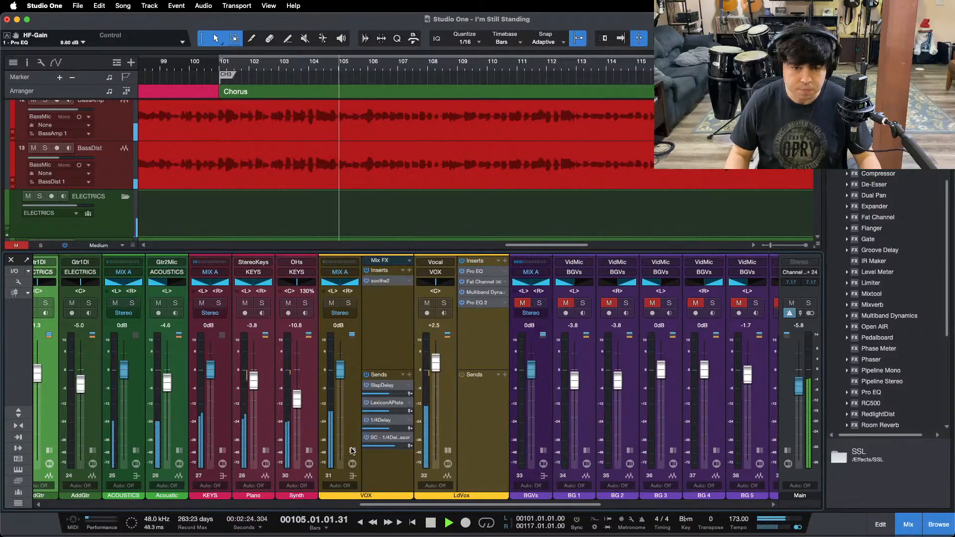
left_click(380, 282)
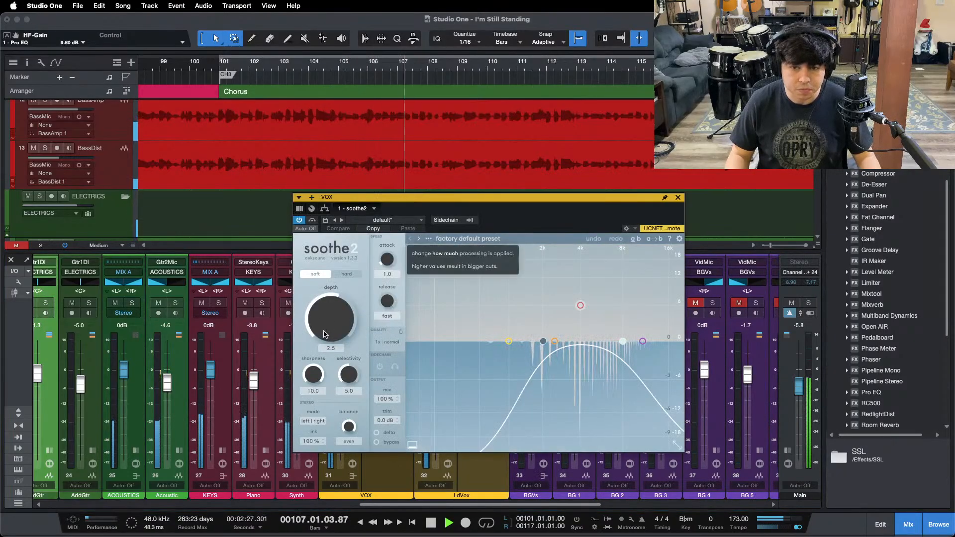
left_click_drag(326, 323, 326, 323)
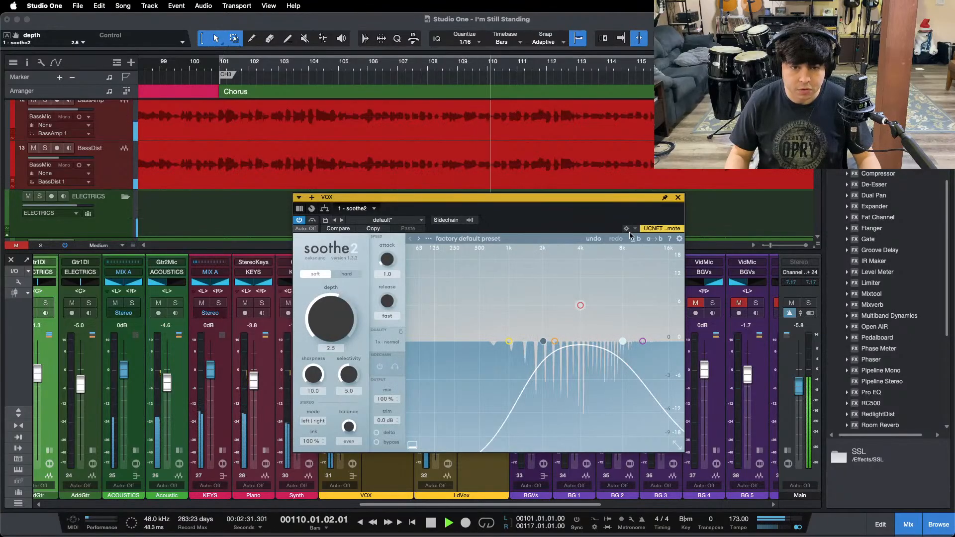
left_click(313, 220)
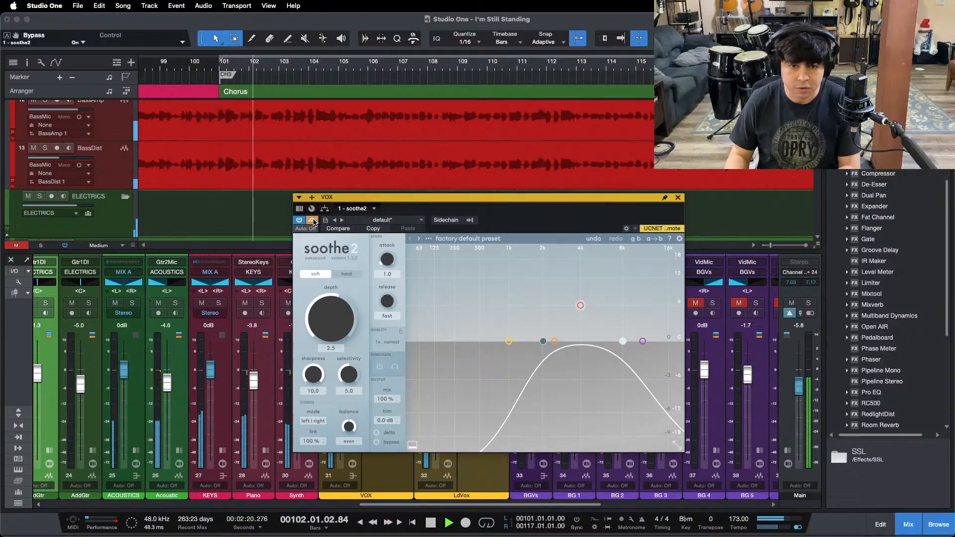
left_click(312, 220)
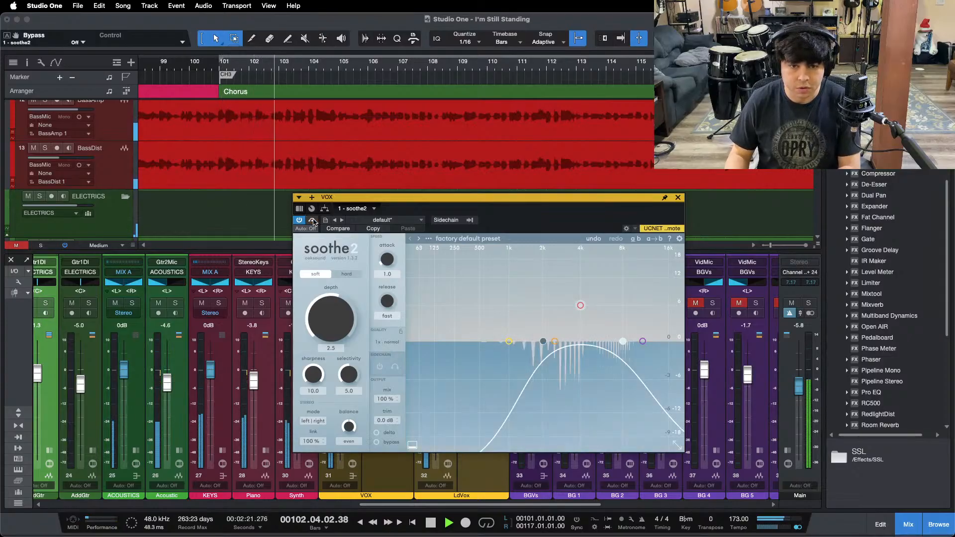
left_click(678, 198)
key("space")
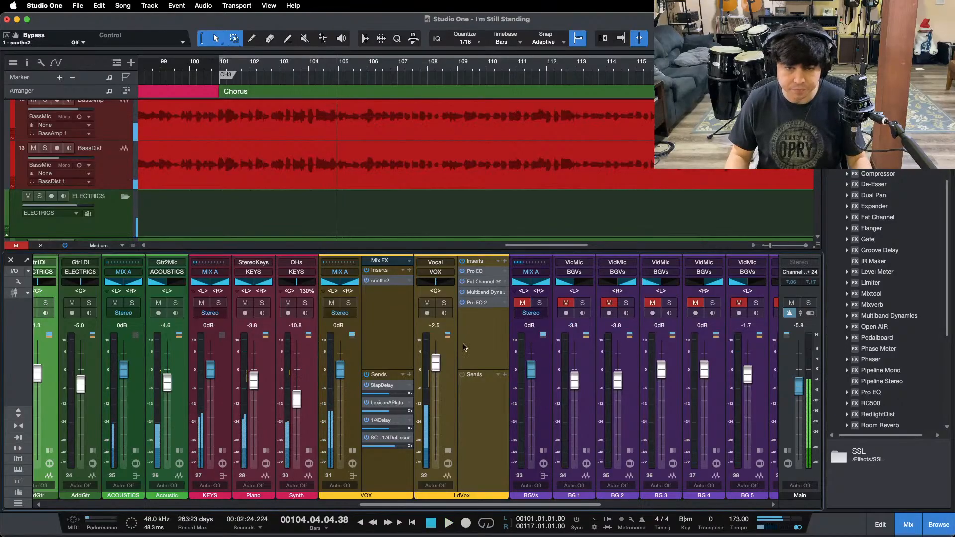
Step: Show LdVox's Pro EQ with all of its bands in view to review the vocal's EQ settings
left_click(492, 279)
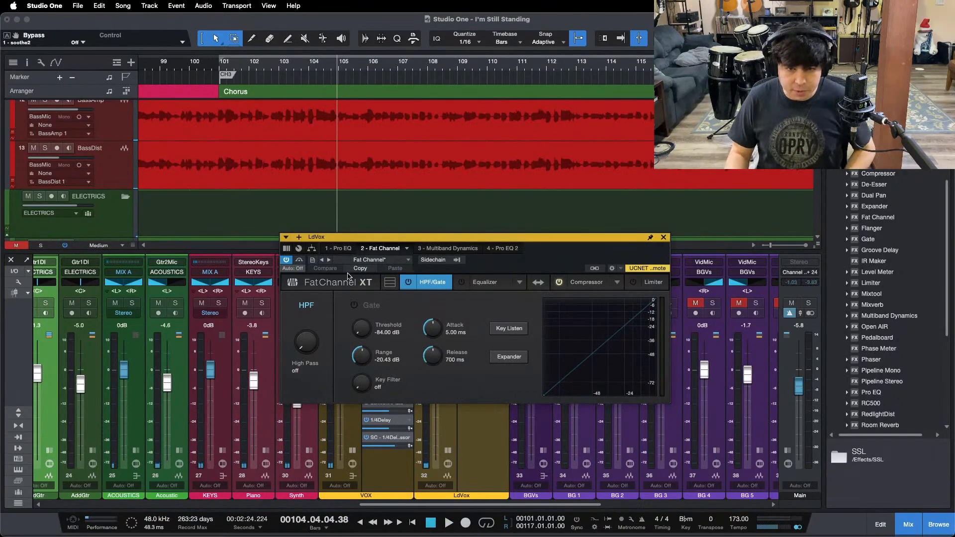
left_click(342, 248)
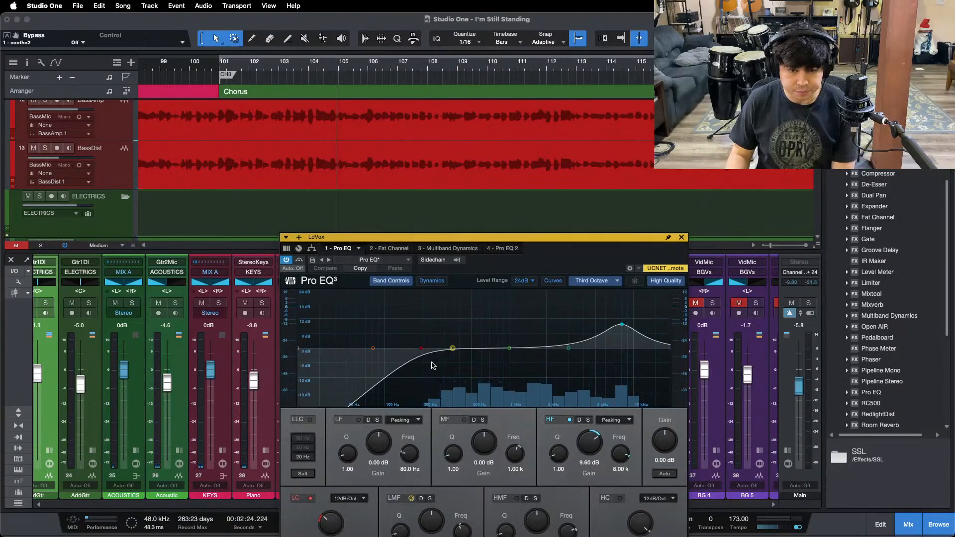
left_click_drag(549, 239, 536, 143)
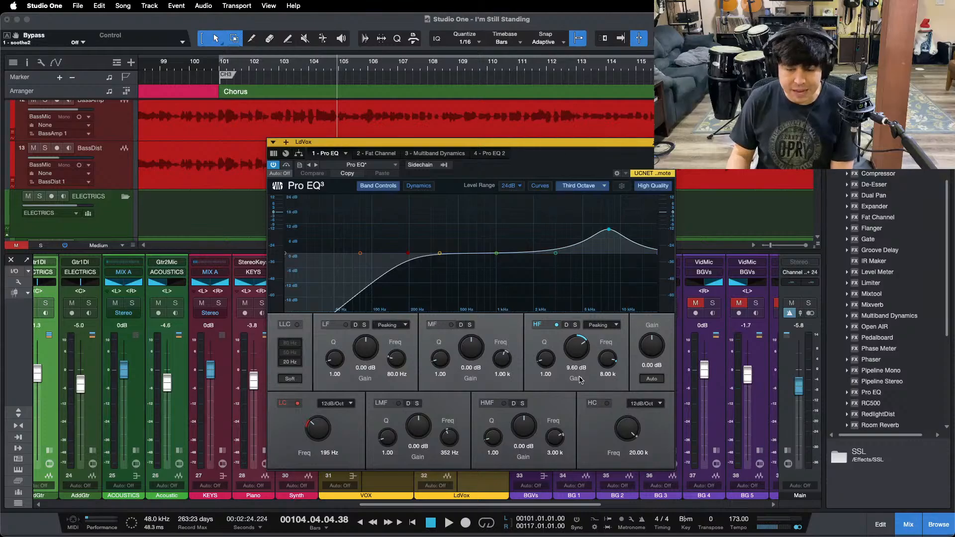
Step: Show the Fat Channel compressor on LdVox and examine its metering while the chorus plays
left_click(367, 154)
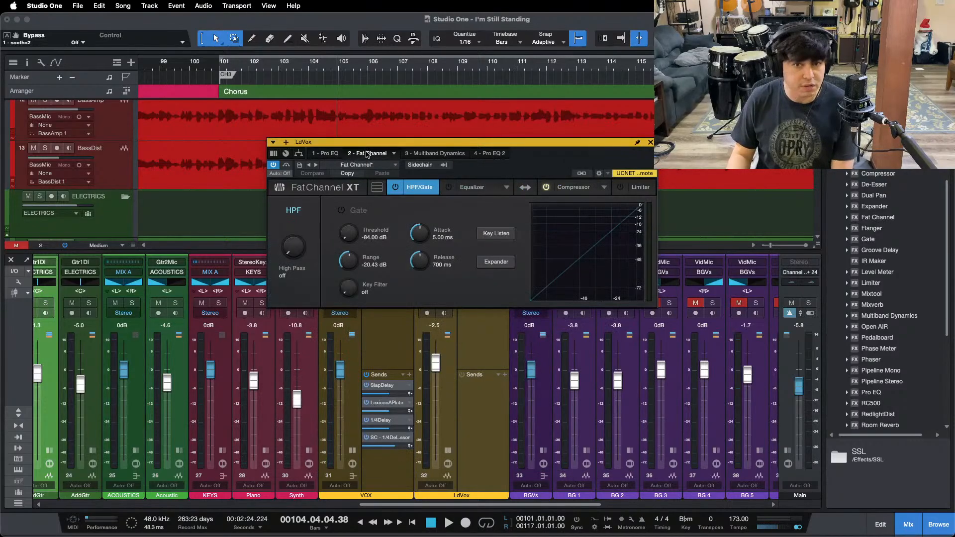
left_click(541, 190)
left_click_drag(538, 170, 588, 272)
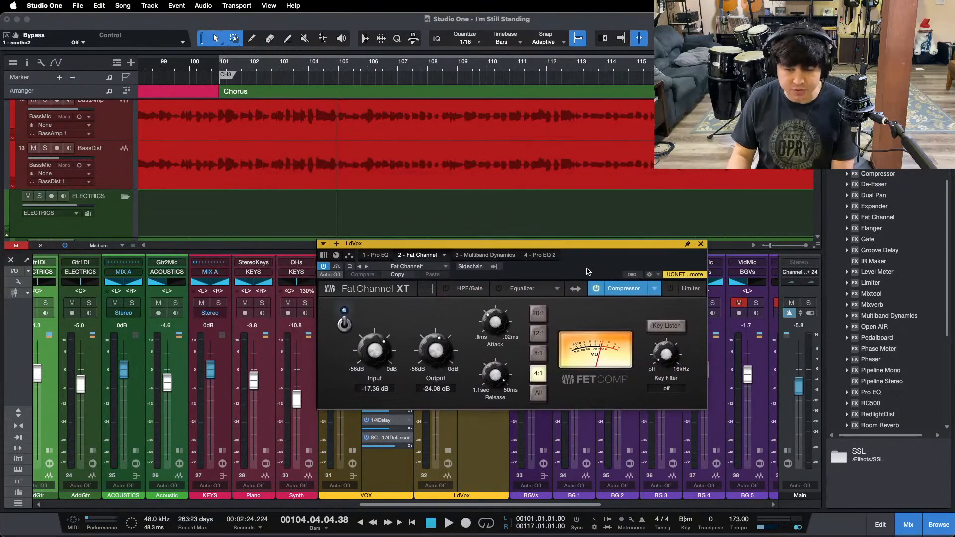
key("shift+b")
key("space")
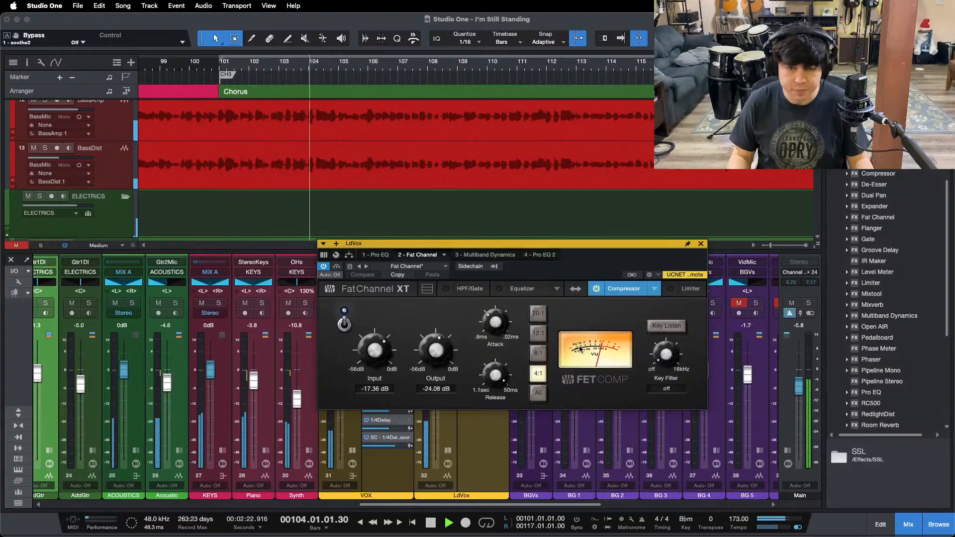
mouse_move(600, 535)
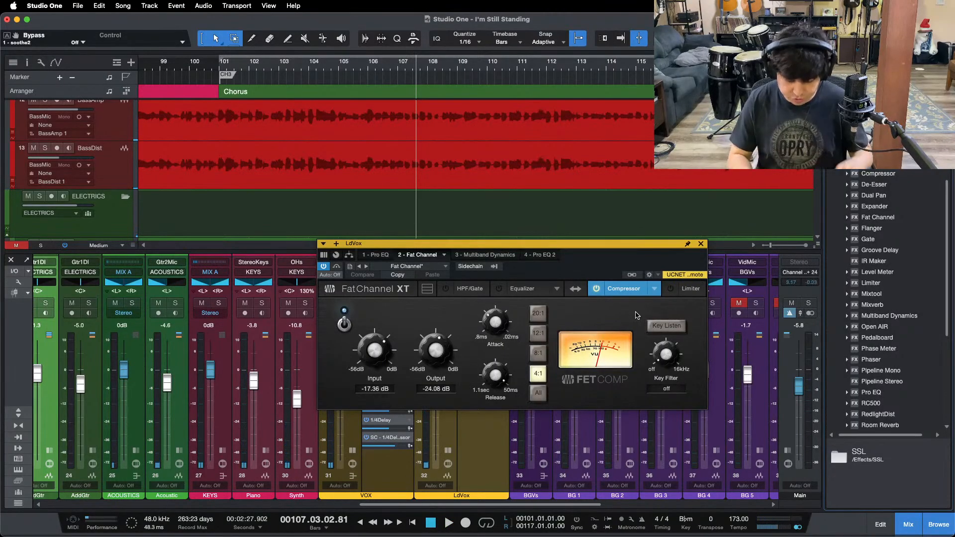
Step: Examine the H band of LdVox's Multiband Dynamics and its metering while the chorus plays
left_click(507, 255)
key("space")
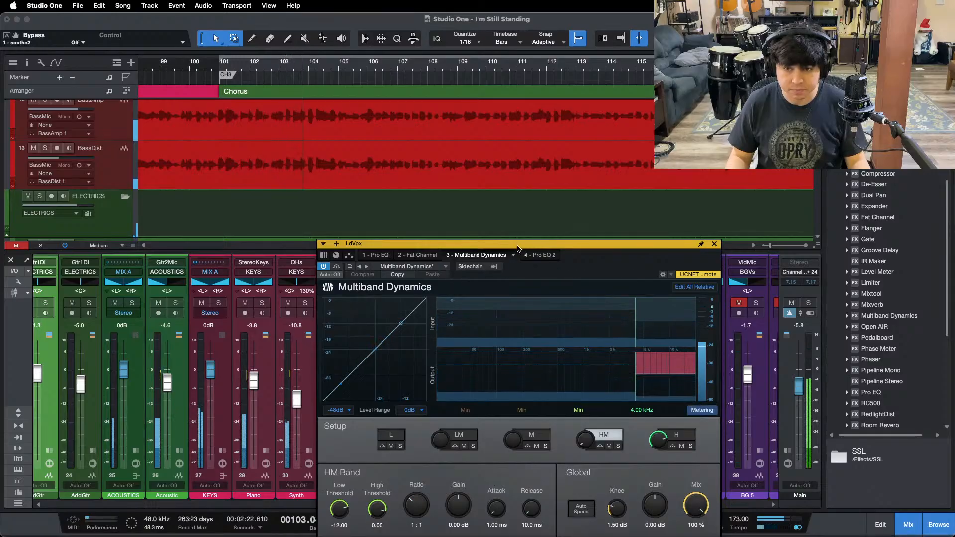
left_click_drag(616, 259, 561, 209)
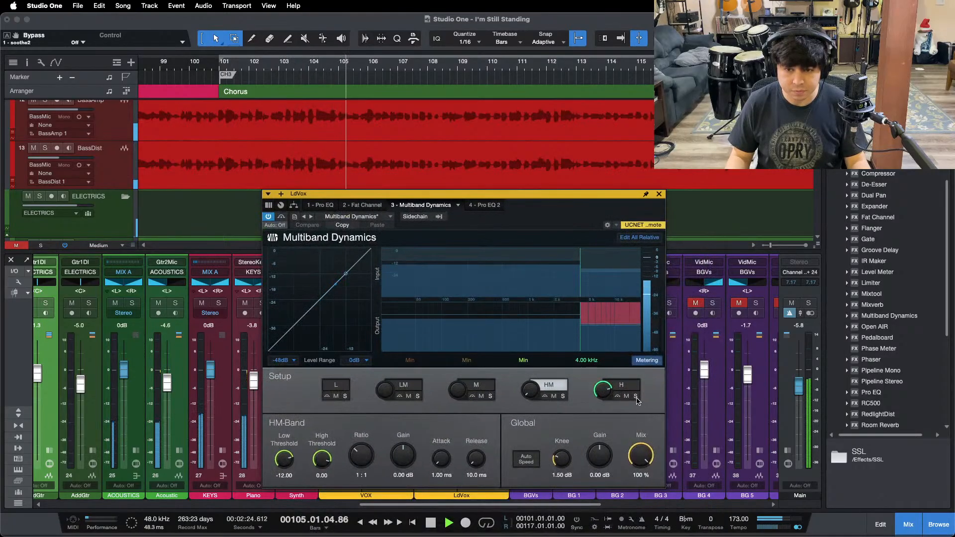
left_click(620, 385)
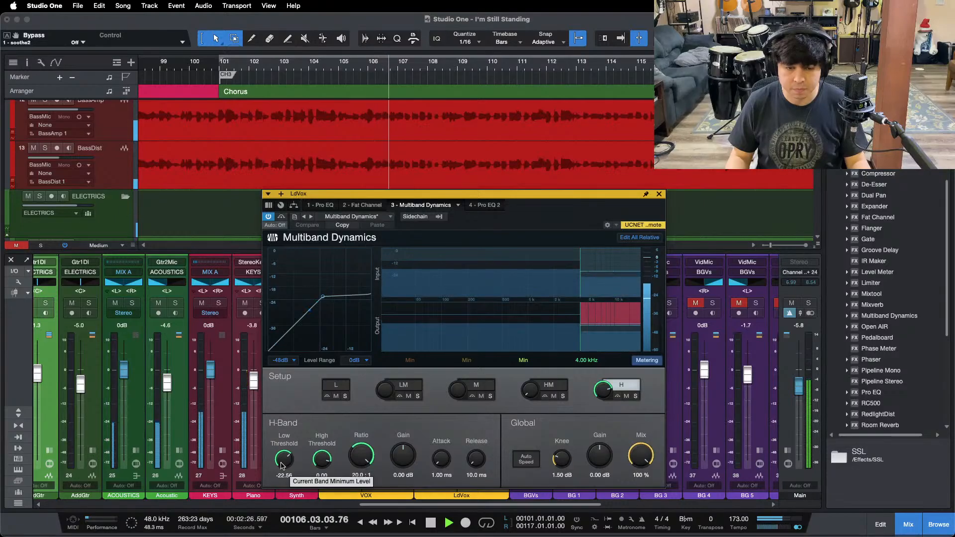
key("space")
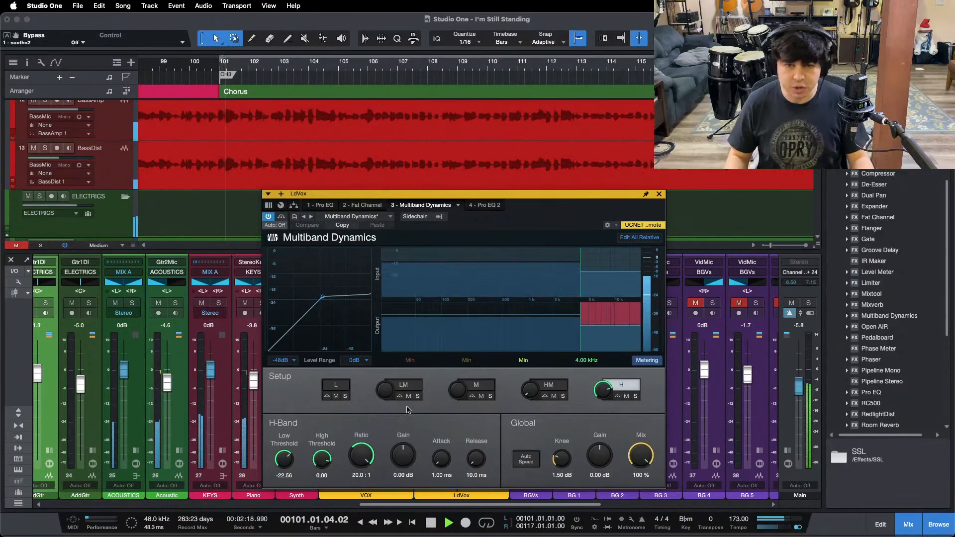
key("space")
Step: Check LdVox's second Pro EQ, close the plug-in window and collapse the expanded LdVox and VOX channels
left_click(484, 205)
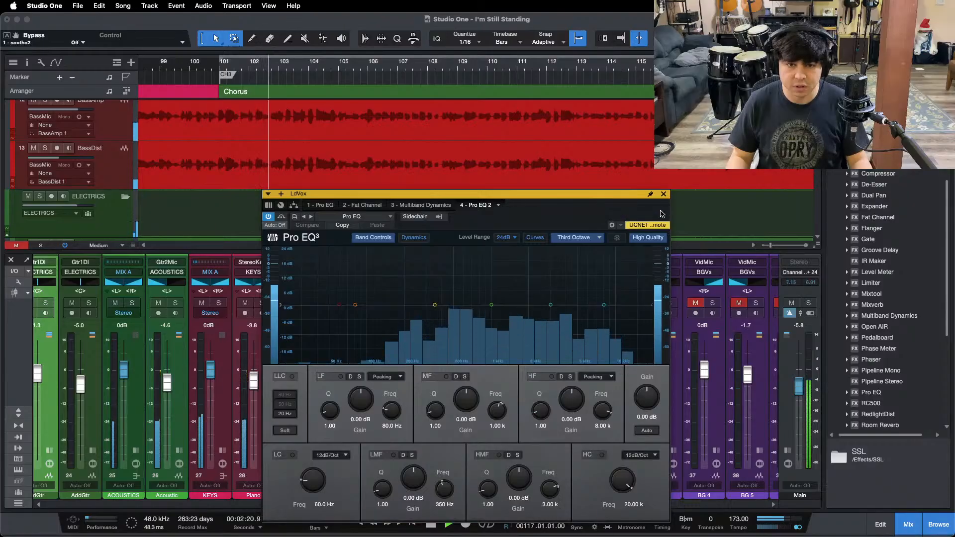
left_click(663, 194)
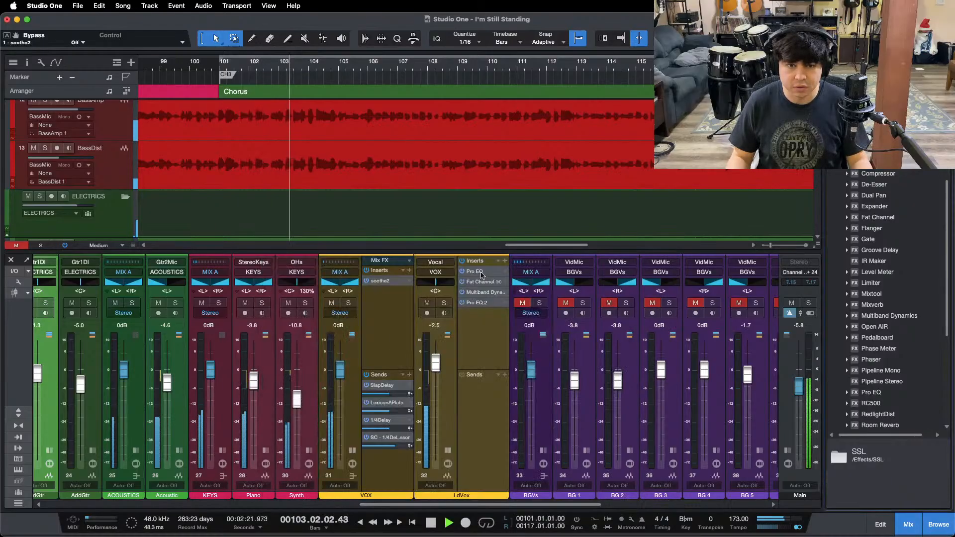
left_click(447, 451)
left_click(352, 451)
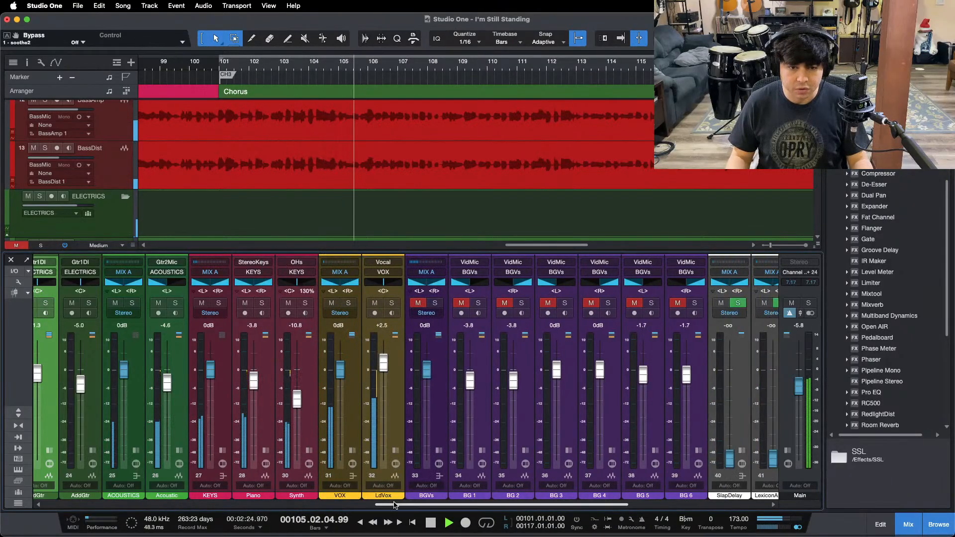
Step: Show the whole song in the timeline and bring the SlapDelay return up to -12.5 dB while the first verse plays
left_click_drag(398, 504, 455, 504)
left_click_drag(329, 72, 586, 14)
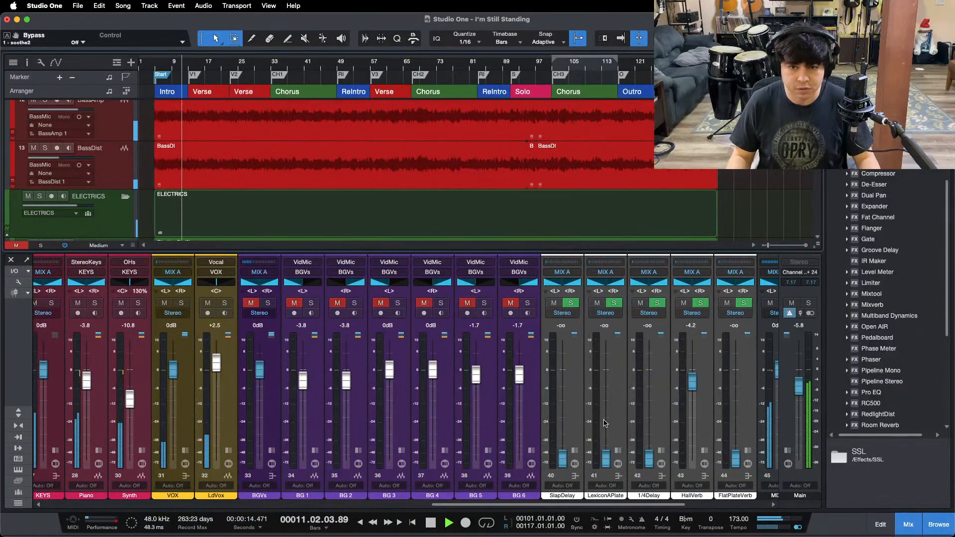
left_click_drag(566, 451, 563, 433)
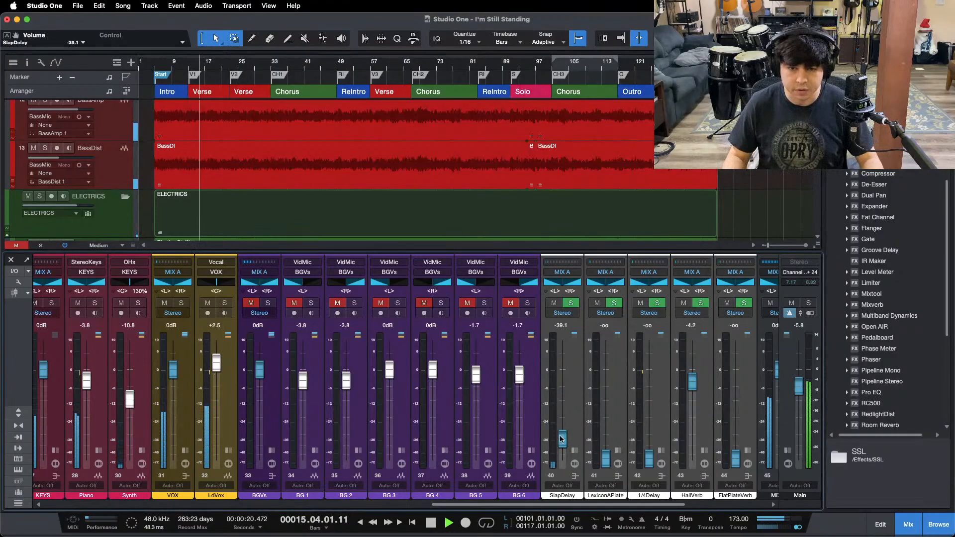
scroll(560, 425, "up", 6)
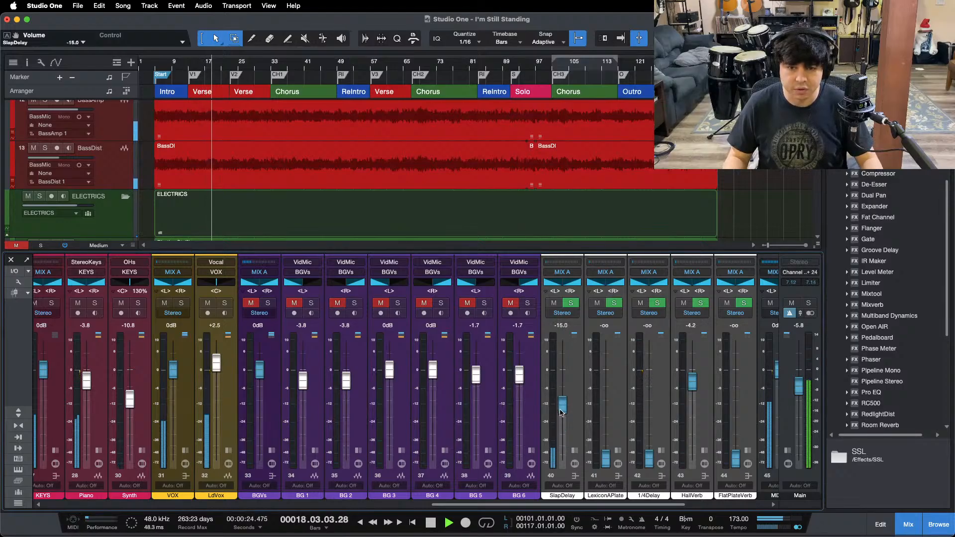
left_click_drag(560, 411, 563, 381)
scroll(562, 378, "down", 2)
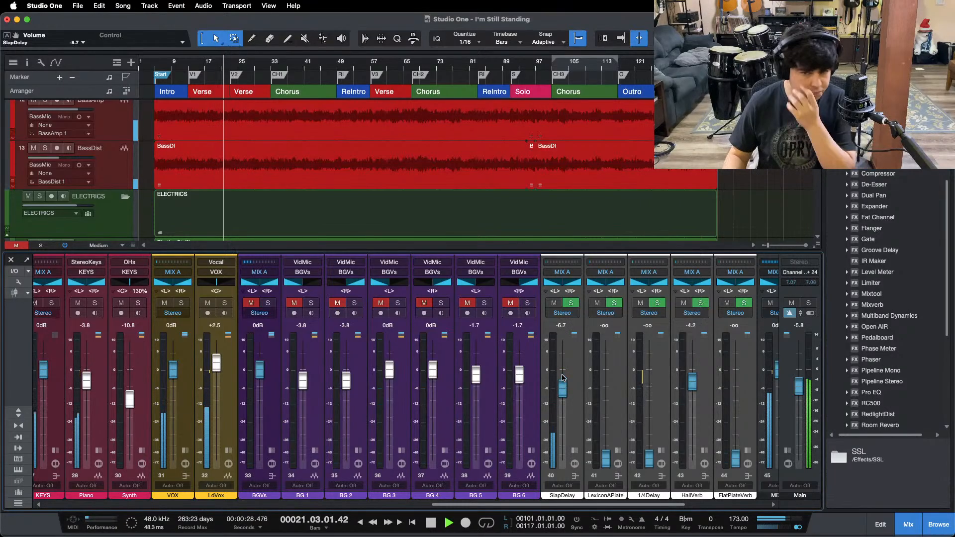
scroll(561, 395, "down", 4)
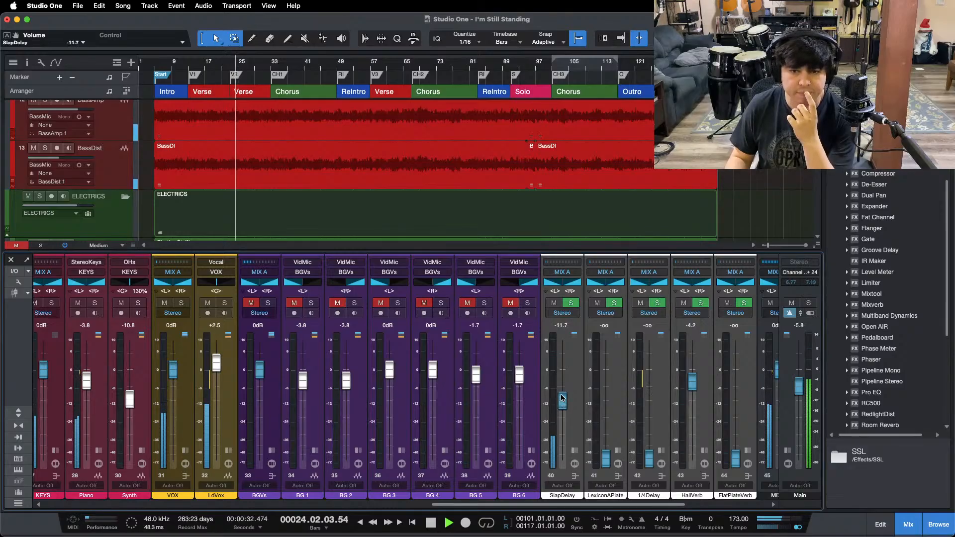
Step: Replay the first verse with SlapDelay muted and active, and set its return level to -14.2 dB
left_click(231, 65)
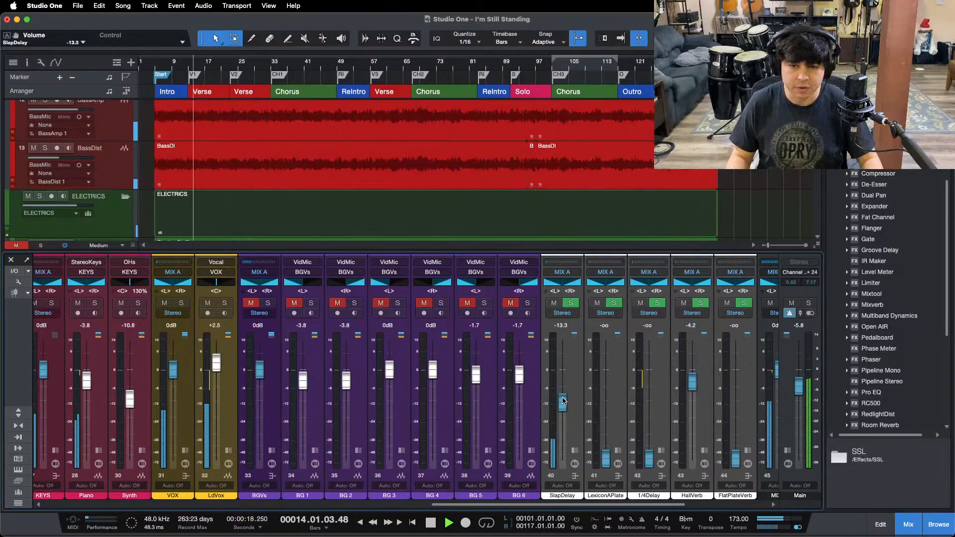
left_click(552, 304)
left_click_drag(564, 400, 564, 401)
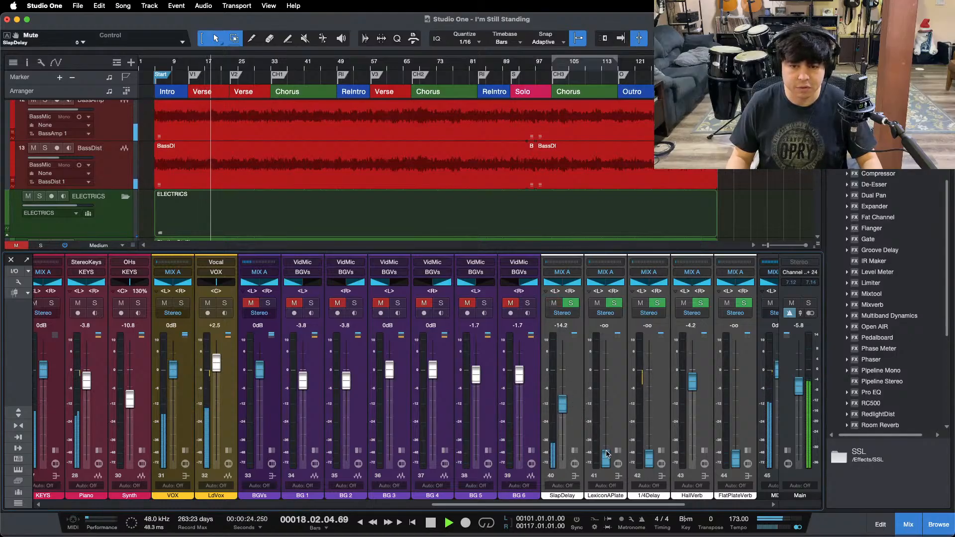
Step: Raise the LexiconAPlate return to -8.3 dB, comparing the verse with the soloed reference track on channel 48
left_click_drag(606, 453, 604, 403)
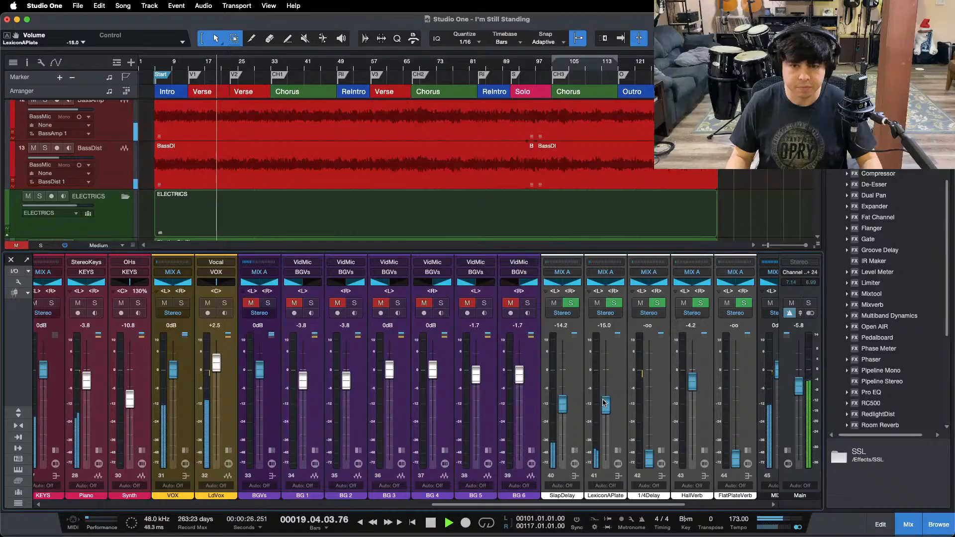
left_click_drag(499, 505, 591, 504)
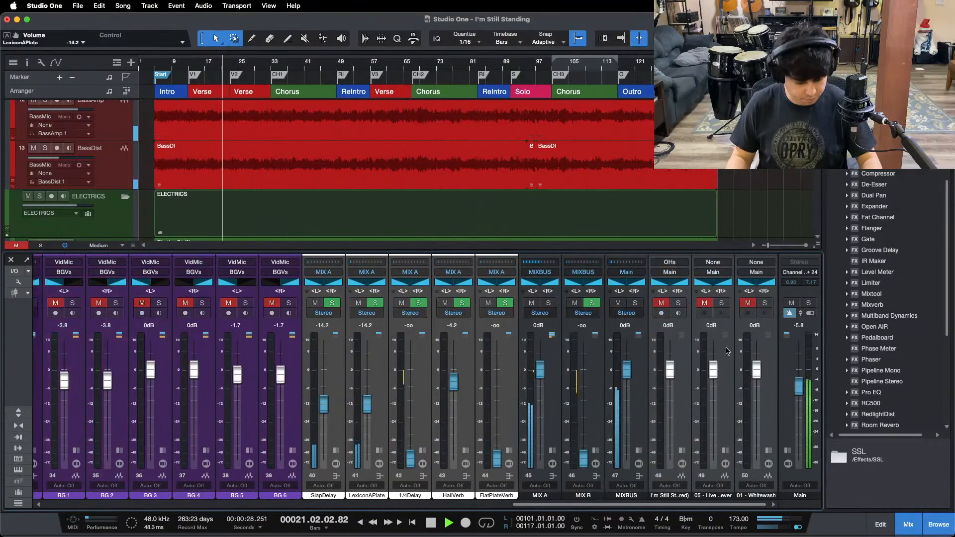
key("shift+b")
left_click(678, 303)
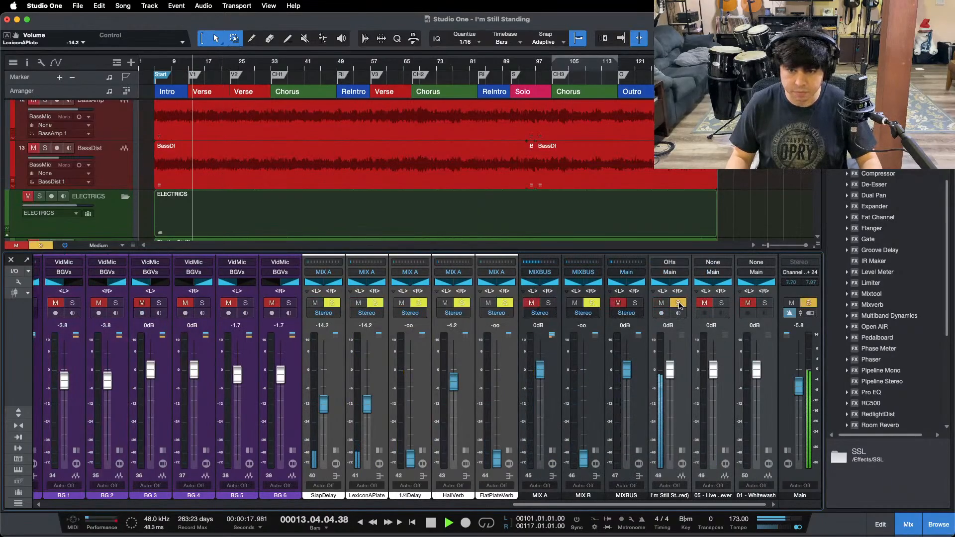
left_click(678, 304)
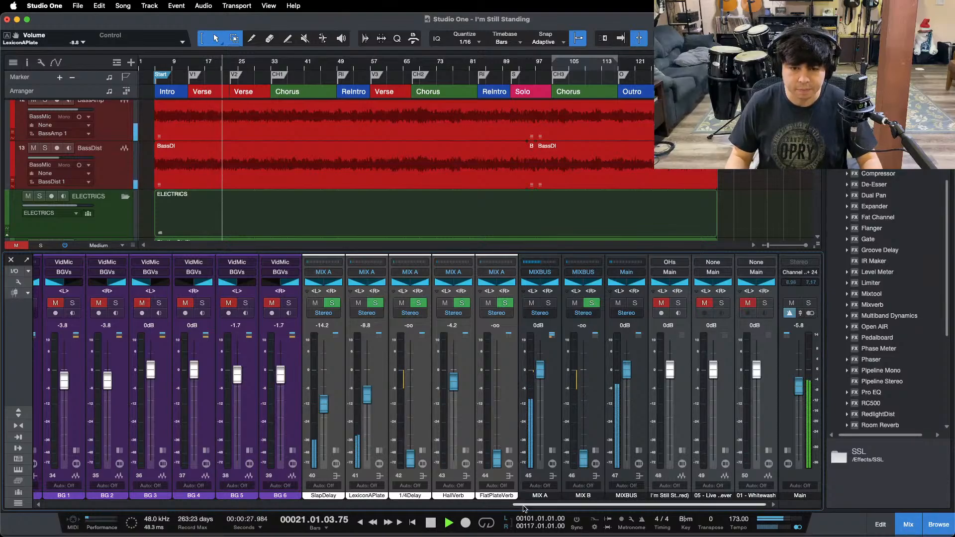
scroll(666, 386, "left", 5)
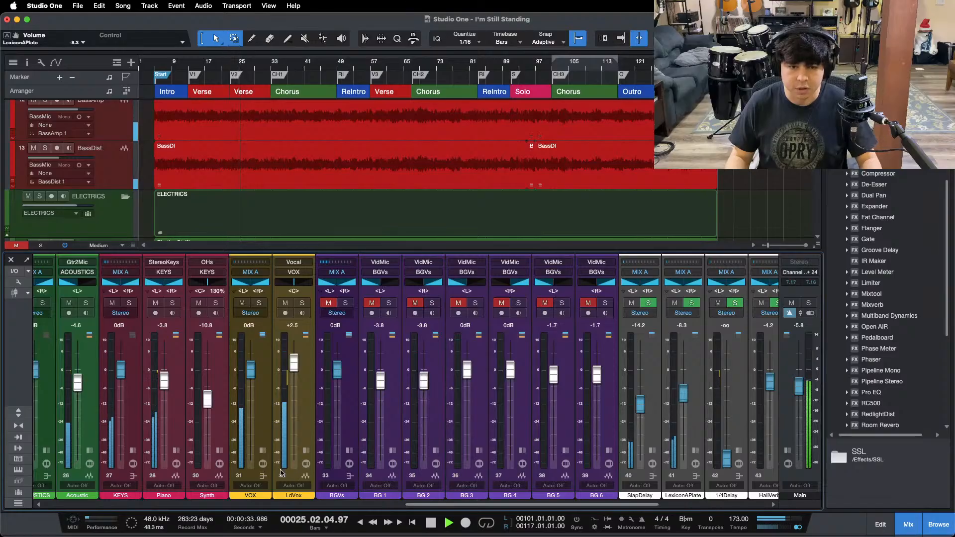
Step: Expand the 1/4Delay channel and set the threshold of its sidechained Compressor to -26.40 dB
left_click(266, 451)
left_click(264, 451)
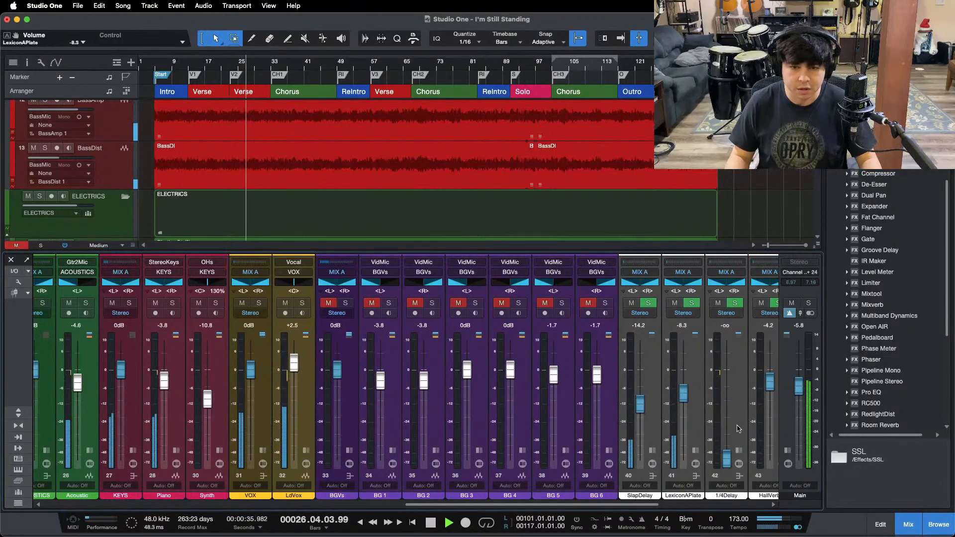
left_click(739, 450)
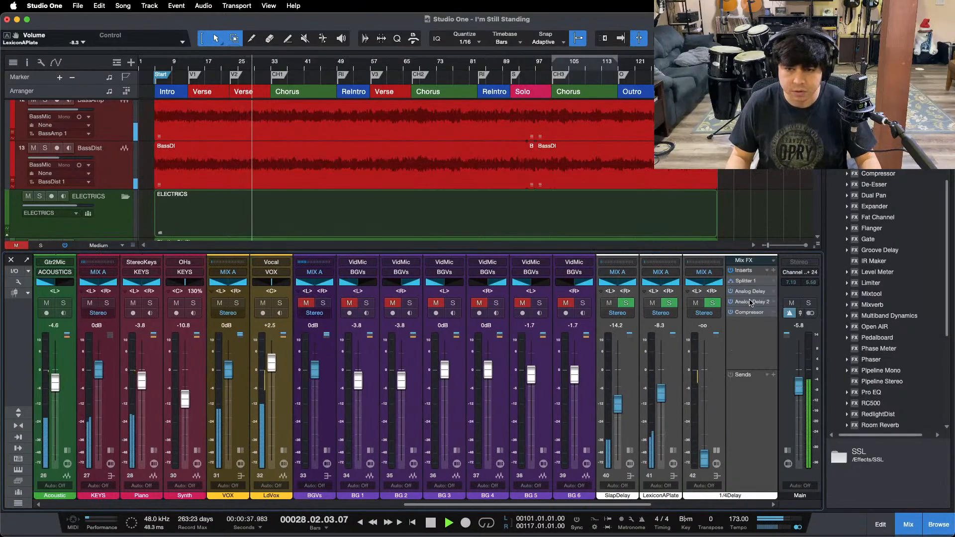
left_click(749, 312)
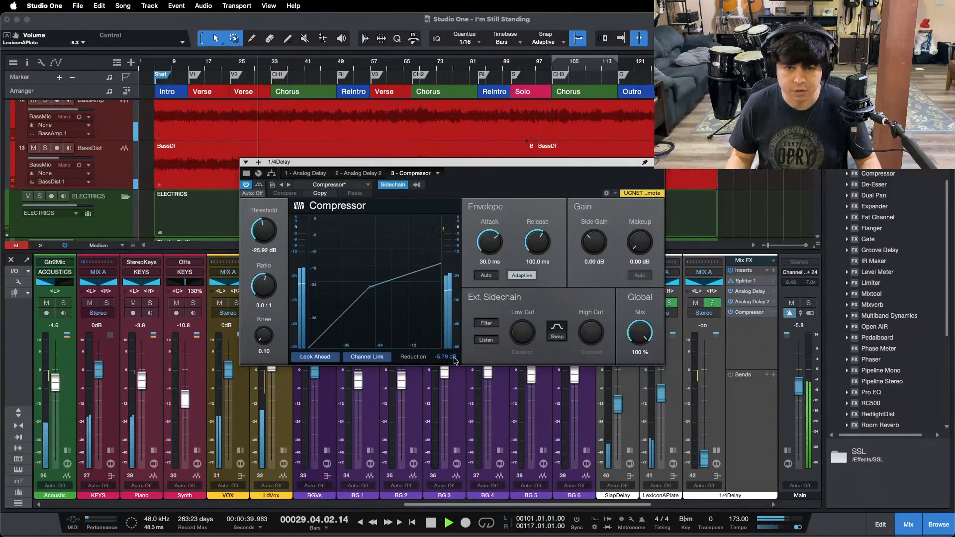
left_click_drag(272, 247, 261, 235)
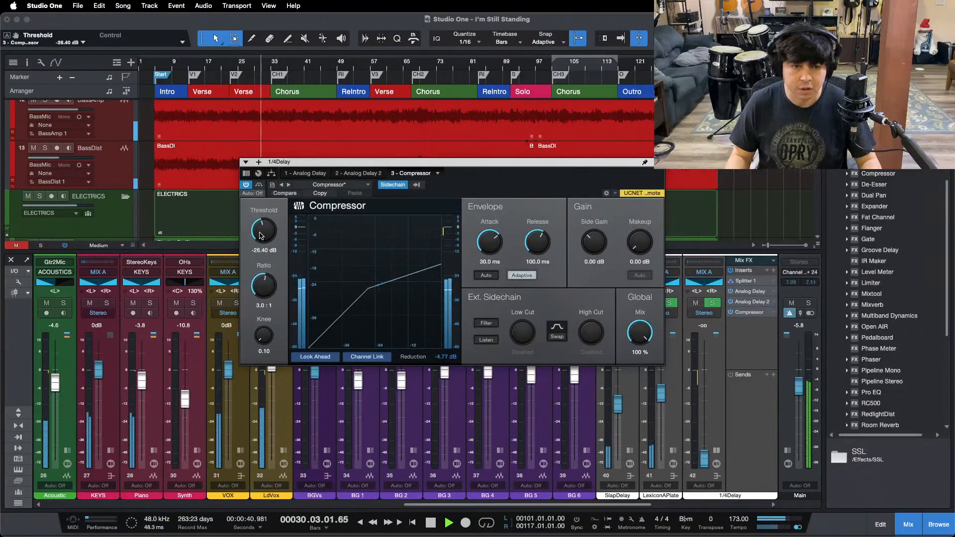
Step: Review the two Analog Delay plug-ins on the 1/4Delay channel, then close the plug-in window
left_click(356, 174)
left_click(312, 173)
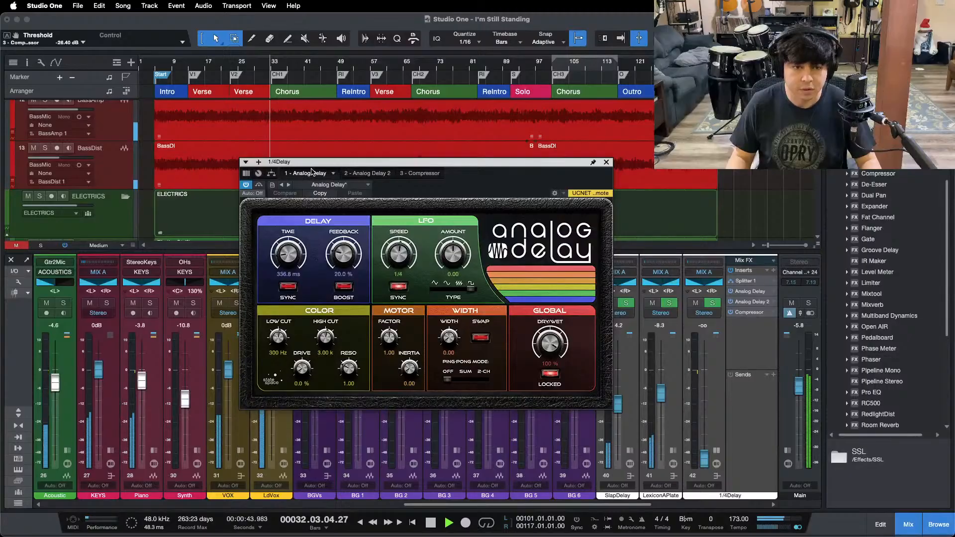
left_click(606, 162)
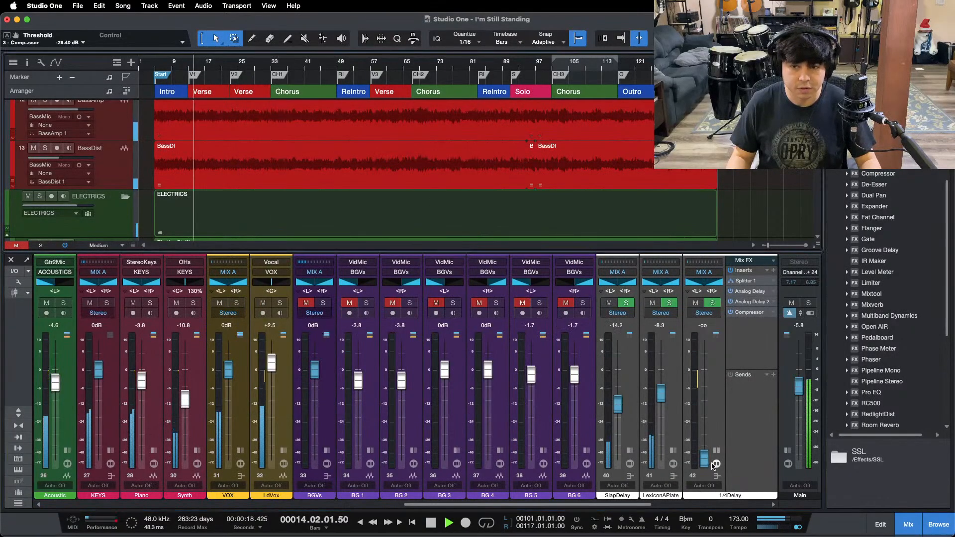
Step: Mute SlapDelay and LexiconAPlate, set the 1/4Delay return to -16.7 dB during the verse and collapse its inserts
left_click_drag(704, 458, 704, 402)
left_click(652, 303)
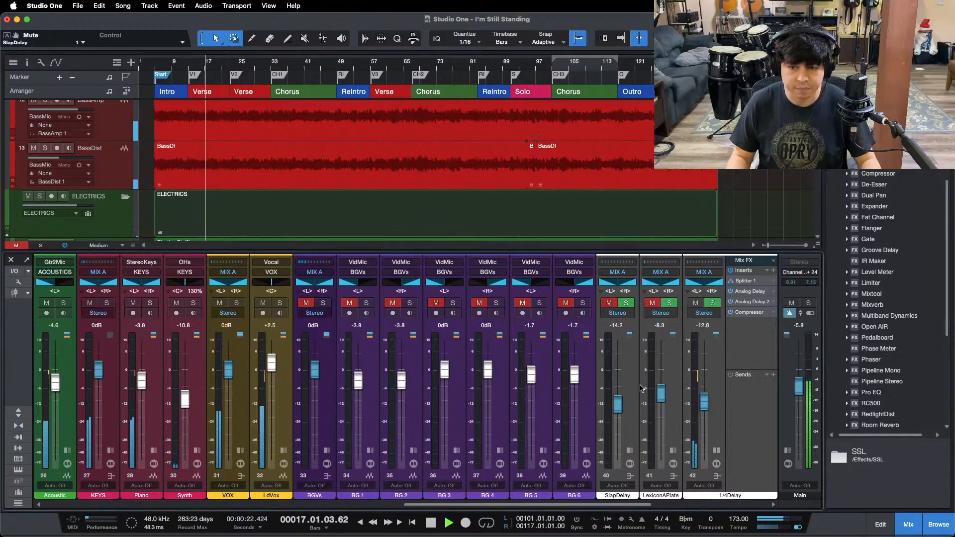
left_click_drag(702, 407, 704, 372)
scroll(704, 372, "down", 2)
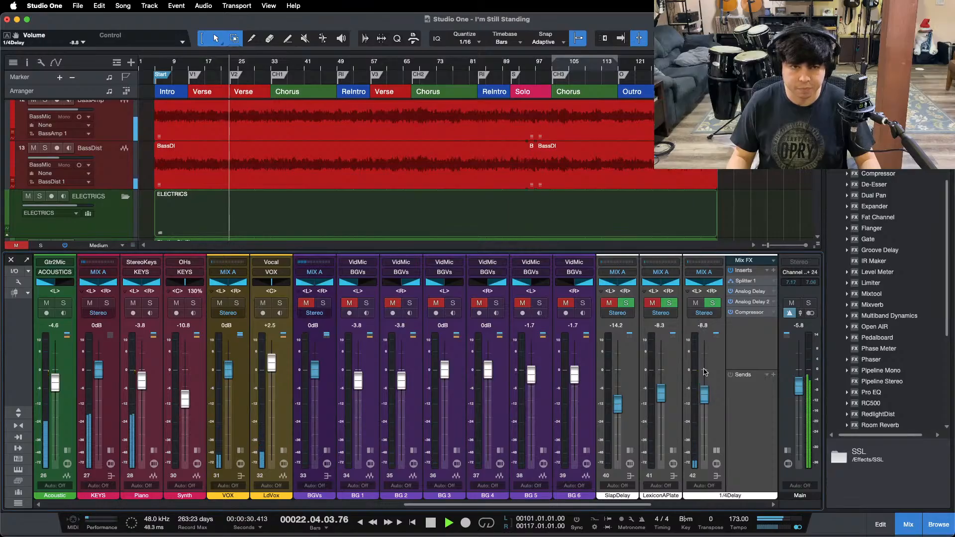
left_click_drag(704, 371, 710, 401)
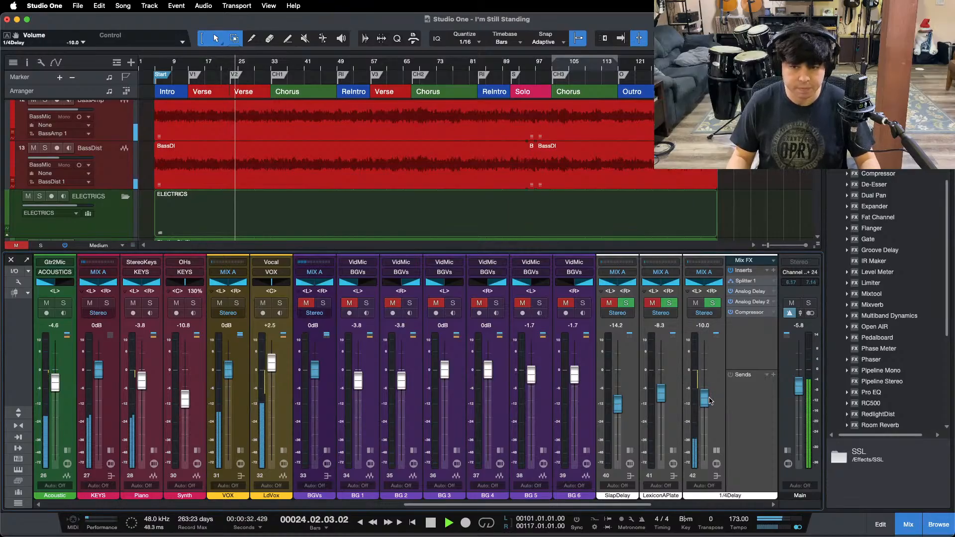
scroll(704, 398, "down", 2)
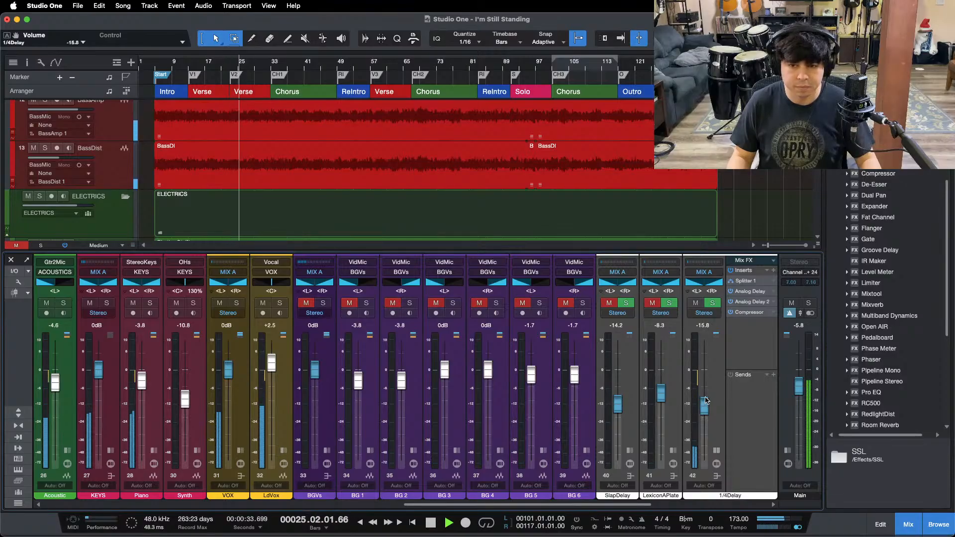
left_click(716, 449)
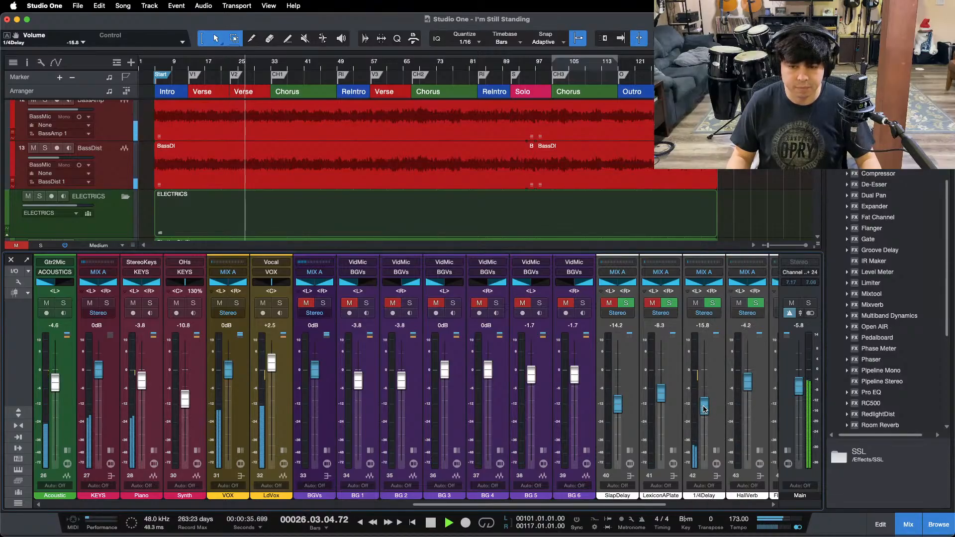
left_click_drag(704, 409, 704, 412)
Step: Unmute SlapDelay and set its return to -13.3 dB, balancing it with 1/4Delay at -18.3 dB
left_click(609, 304)
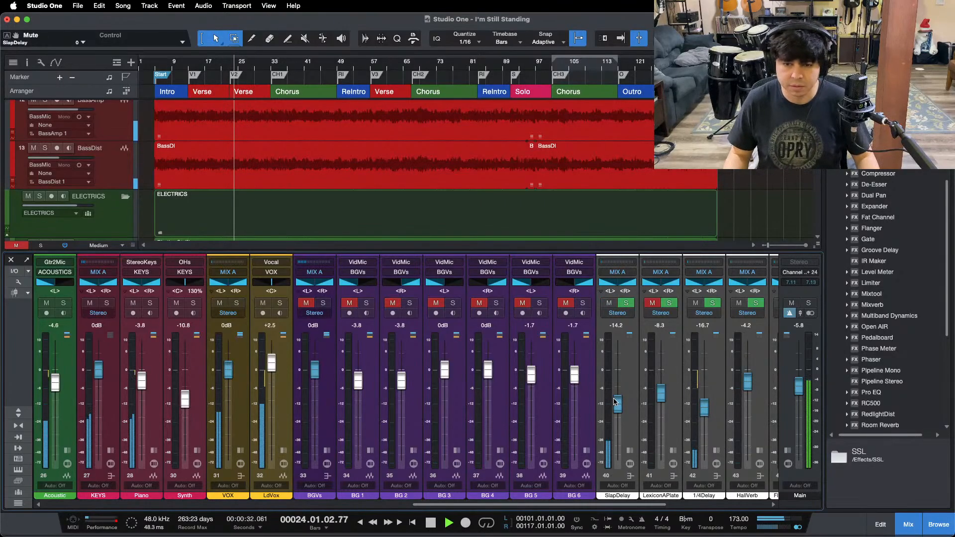
left_click_drag(617, 400, 617, 399)
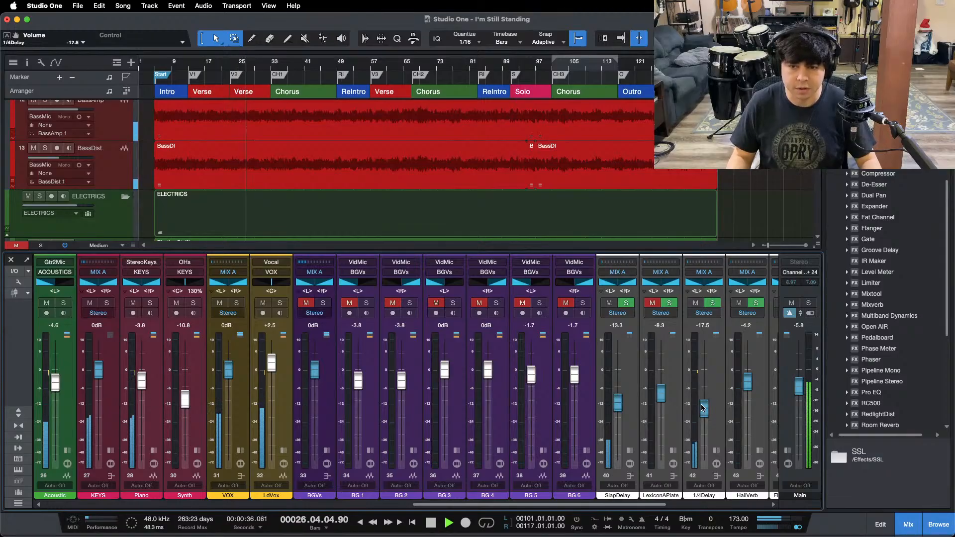
left_click_drag(704, 409, 704, 409)
Step: Unmute LexiconAPlate, lower the 1/4Delay return to -19.2 dB and replay the first verse
left_click(653, 303)
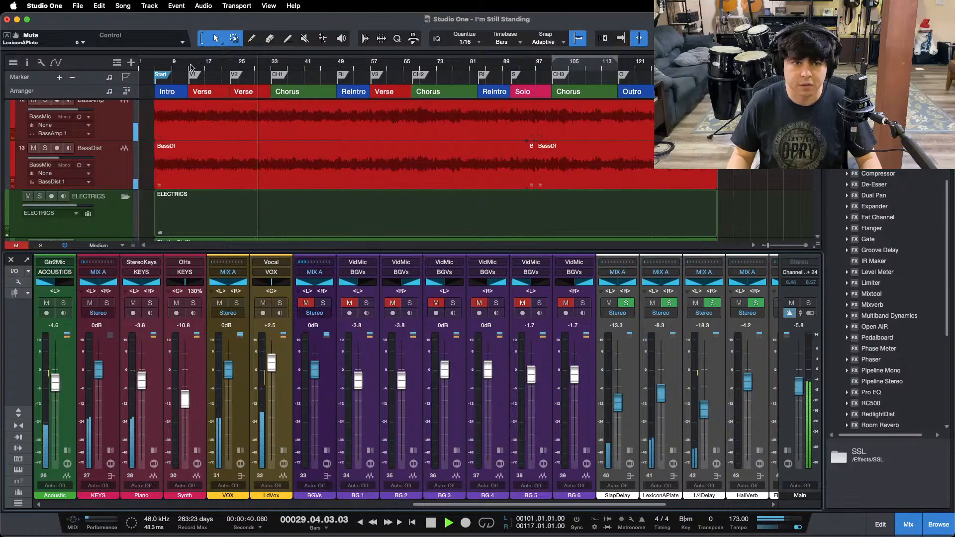
left_click_drag(706, 411, 705, 412)
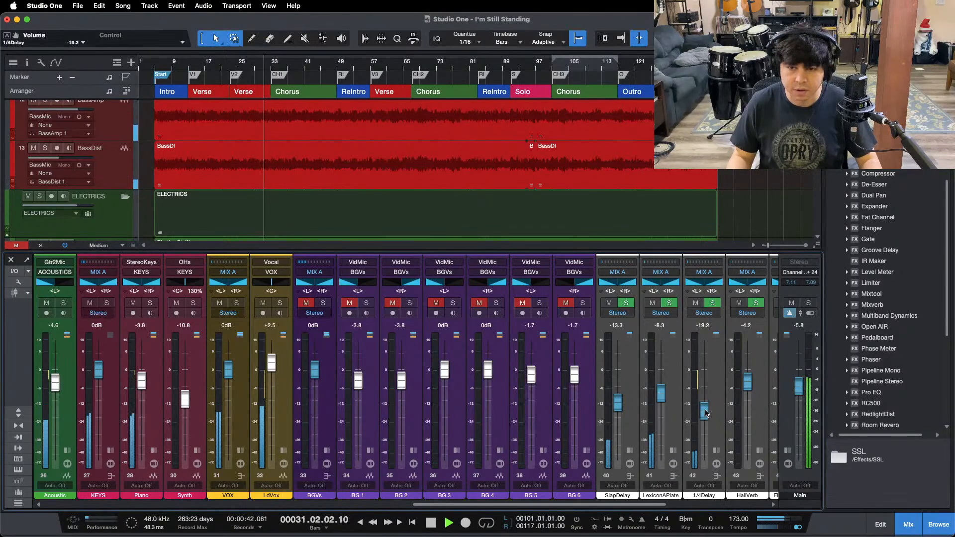
key("shift+b")
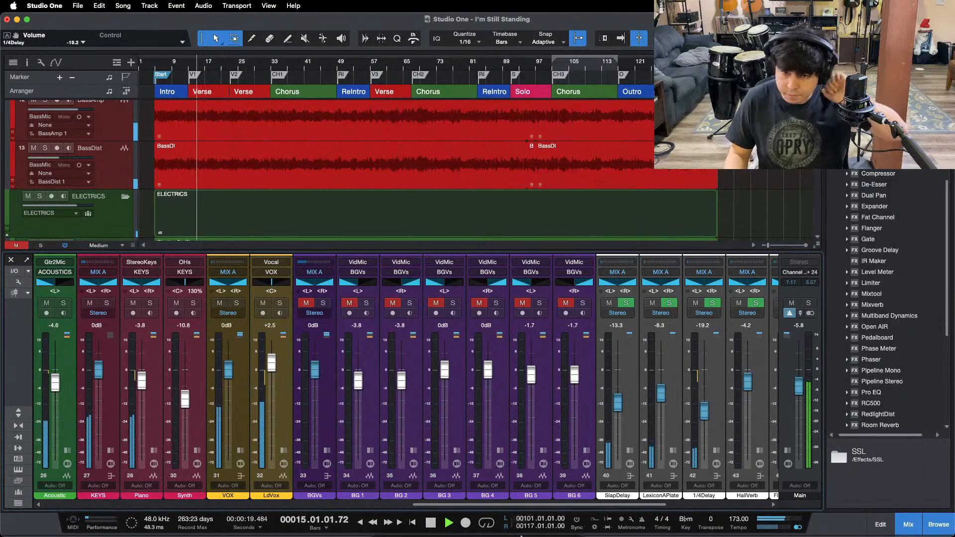
Step: Check the mix against the reference track, lower the 1/4Delay return to -21.7 dB and replay the first verse
mouse_move(523, 530)
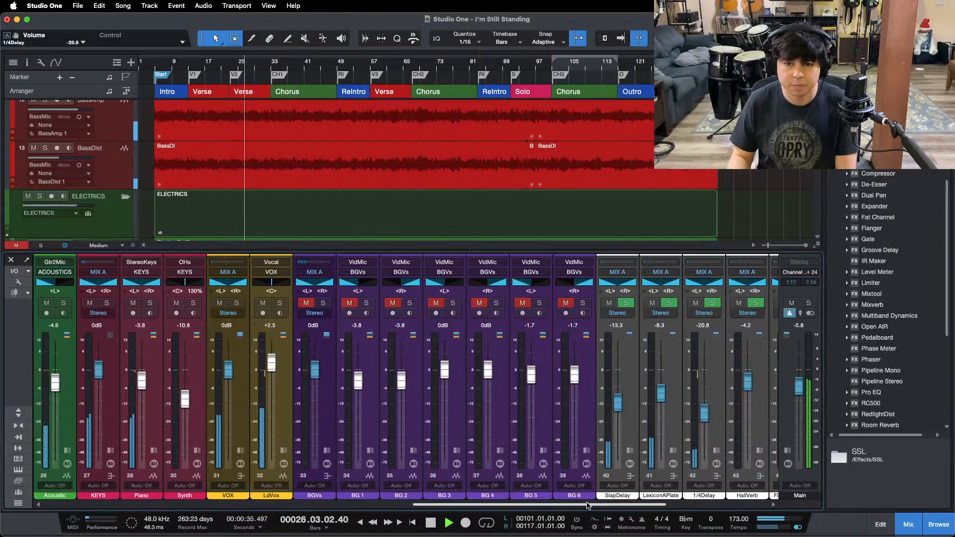
left_click_drag(587, 506, 687, 506)
left_click(677, 303)
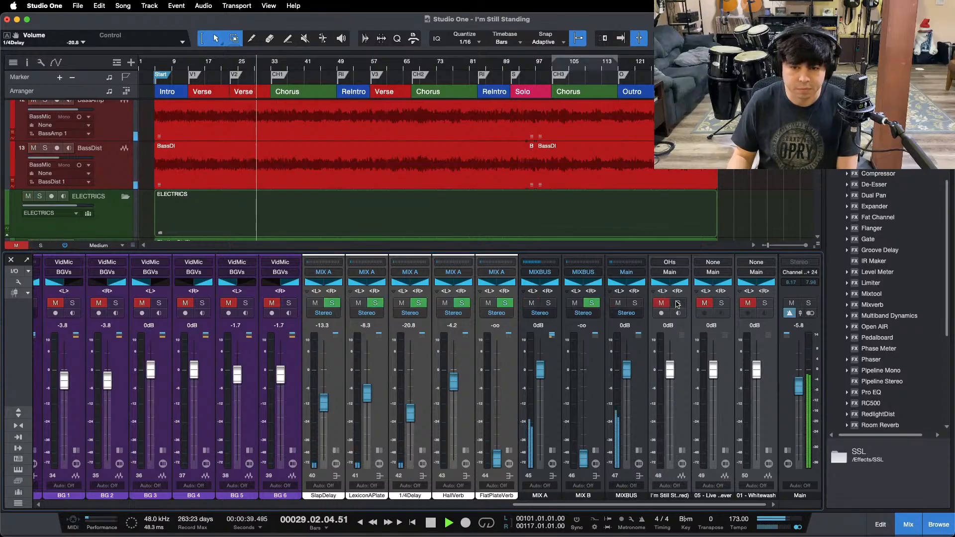
left_click(676, 303)
left_click_drag(627, 506, 583, 506)
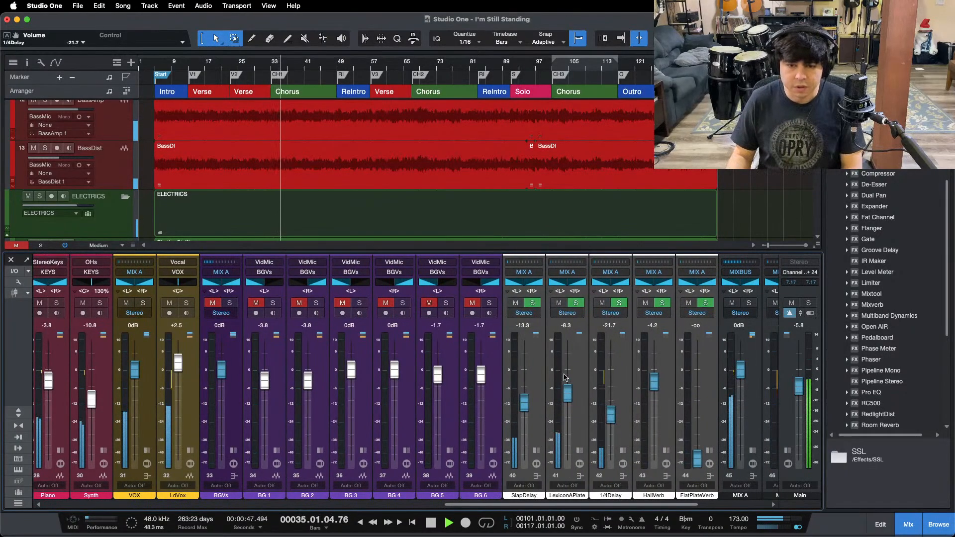
left_click(189, 61)
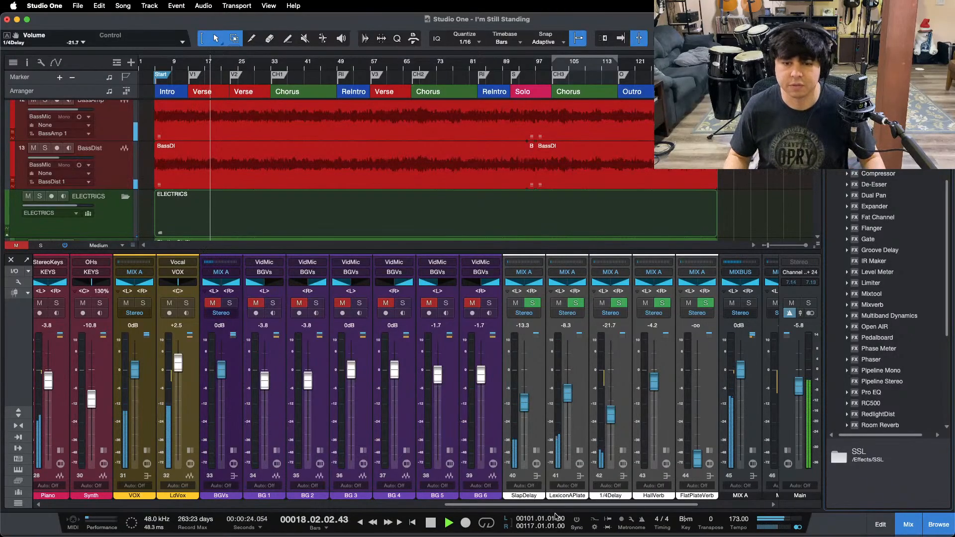
Step: Unmute the BGVs bus and expand its inserts and sends in the mixer
left_click_drag(555, 504, 495, 500)
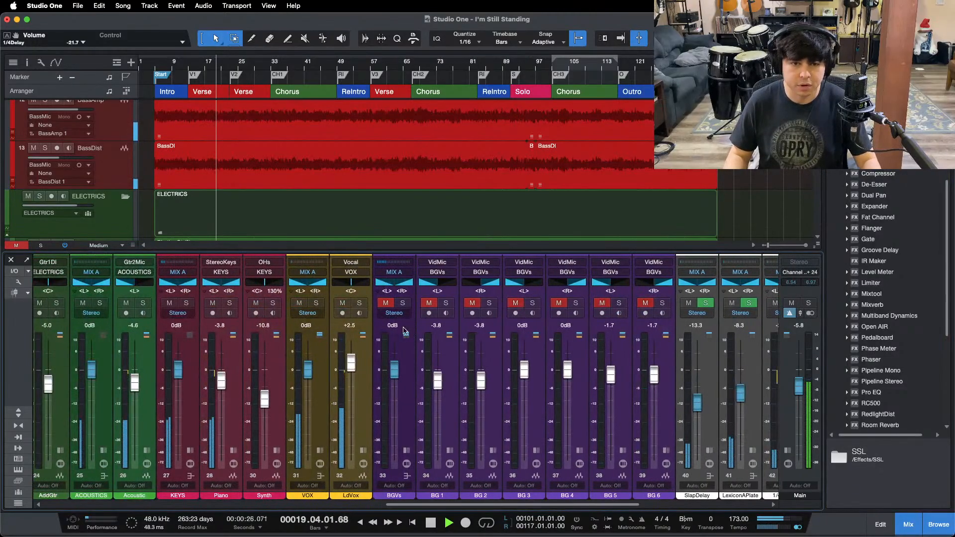
left_click(386, 303)
key("F3")
scroll(353, 294, "down", 10)
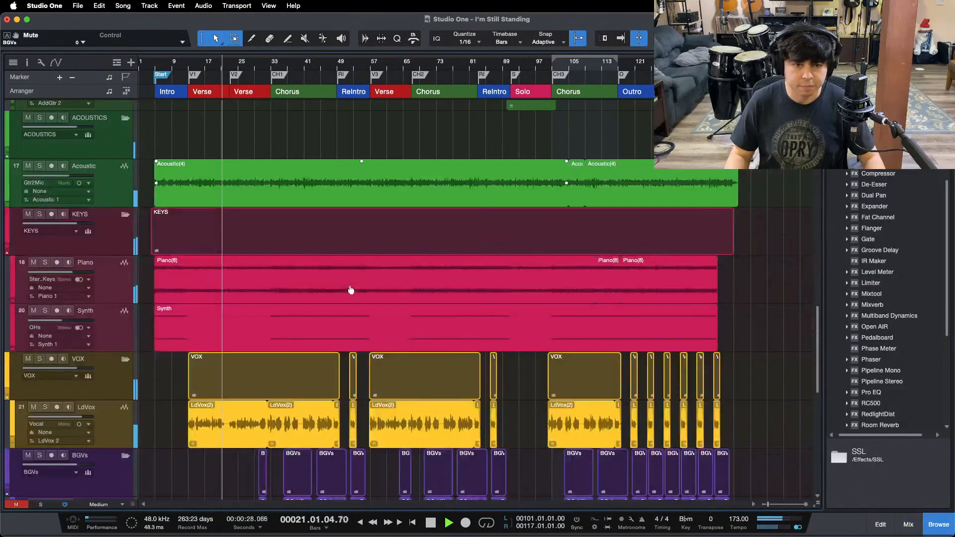
key("F3")
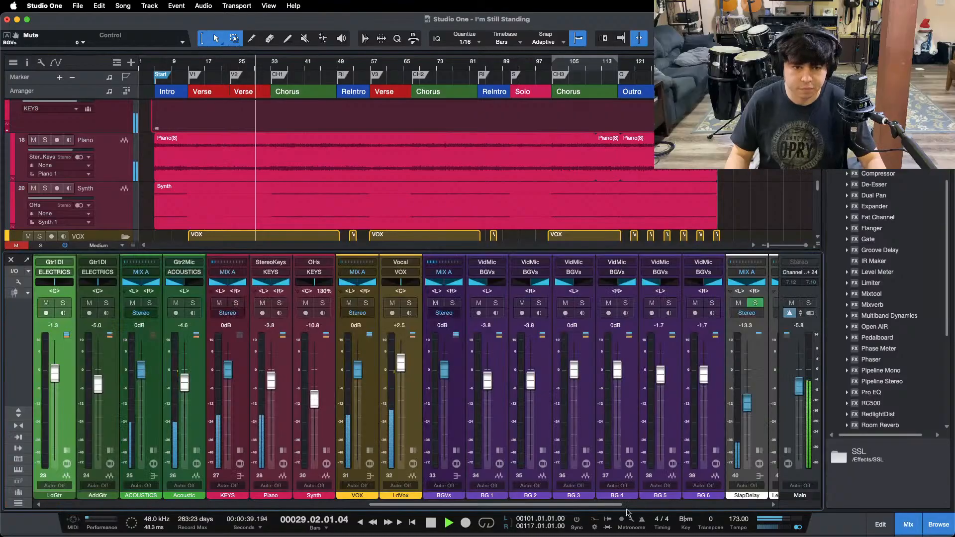
left_click(456, 450)
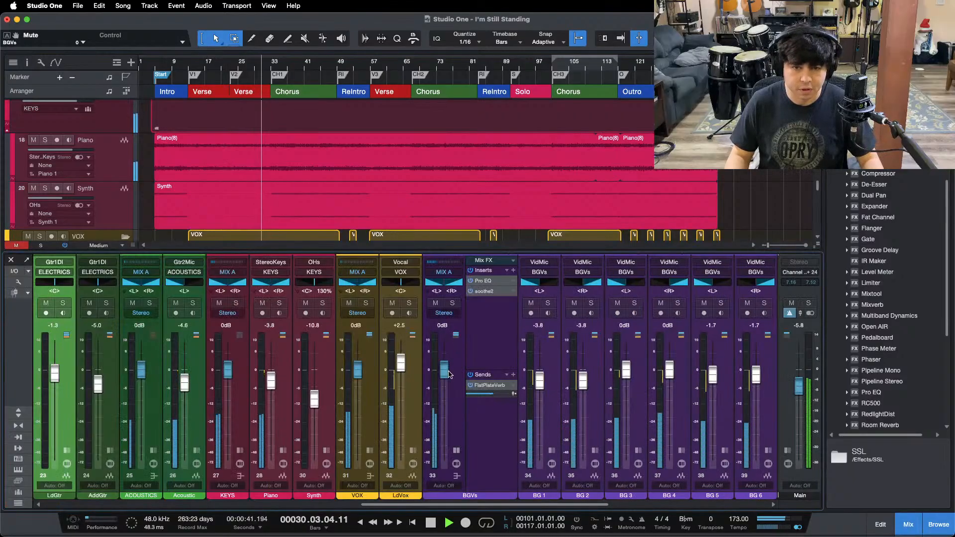
Step: Set the BGVs bus to -0.4 dB, check its Pro EQ insert and collapse the channel's inserts
left_click_drag(444, 374, 444, 376)
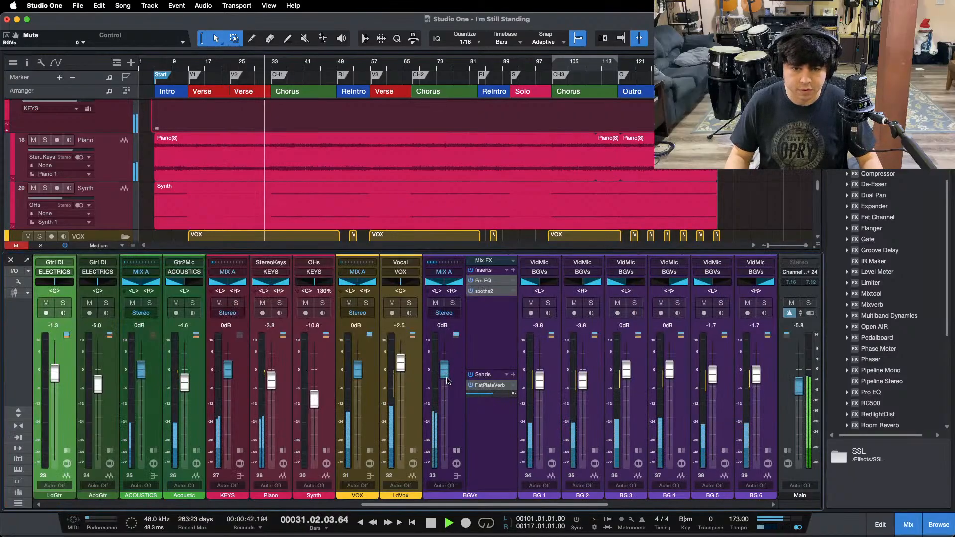
left_click(489, 282)
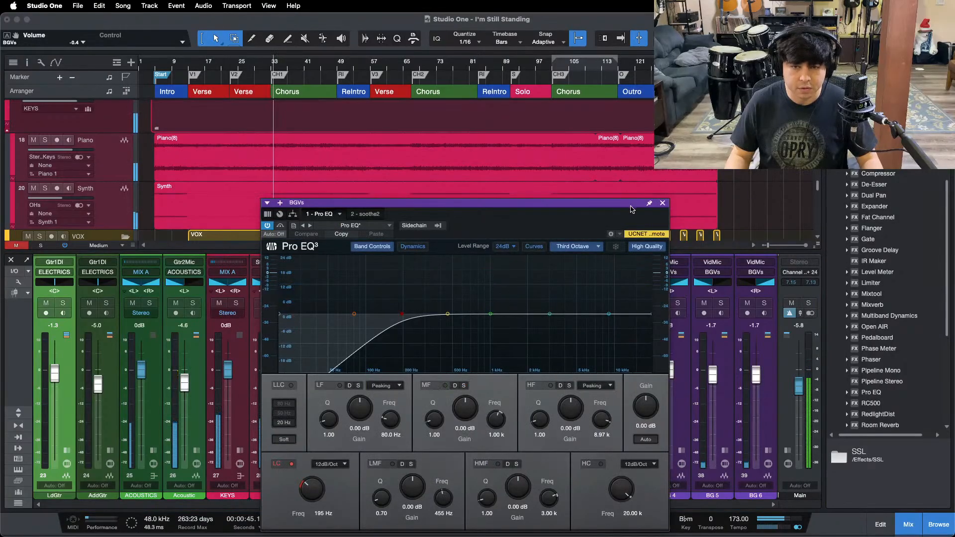
left_click(662, 204)
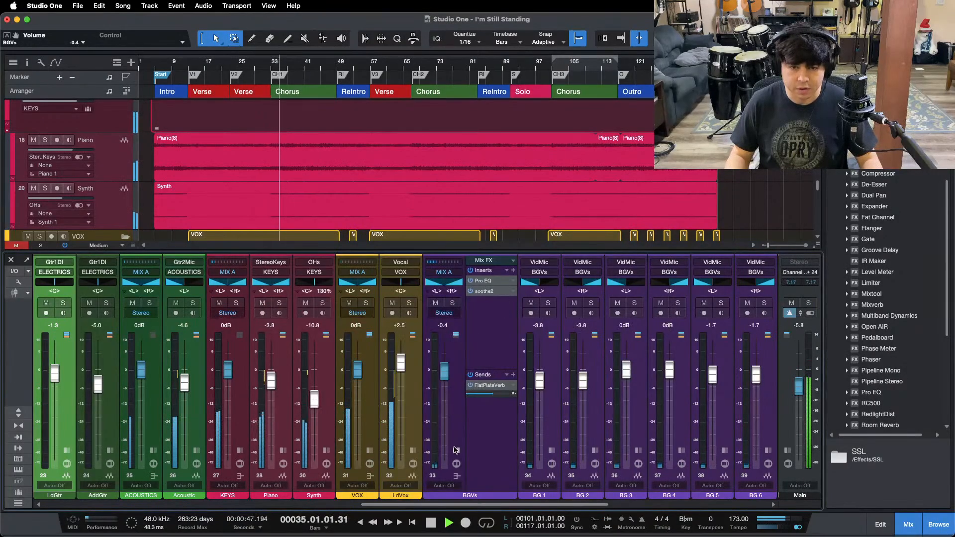
left_click_drag(459, 504, 549, 502)
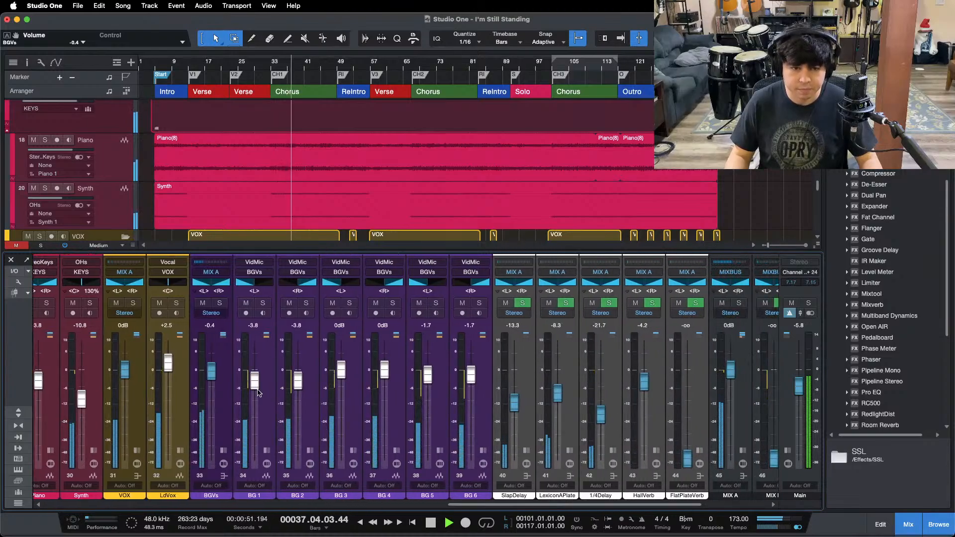
Step: Balance the BGVs bus against the mix from the first chorus into the next verse, settling on -1.3 dB
left_click_drag(214, 367, 214, 368)
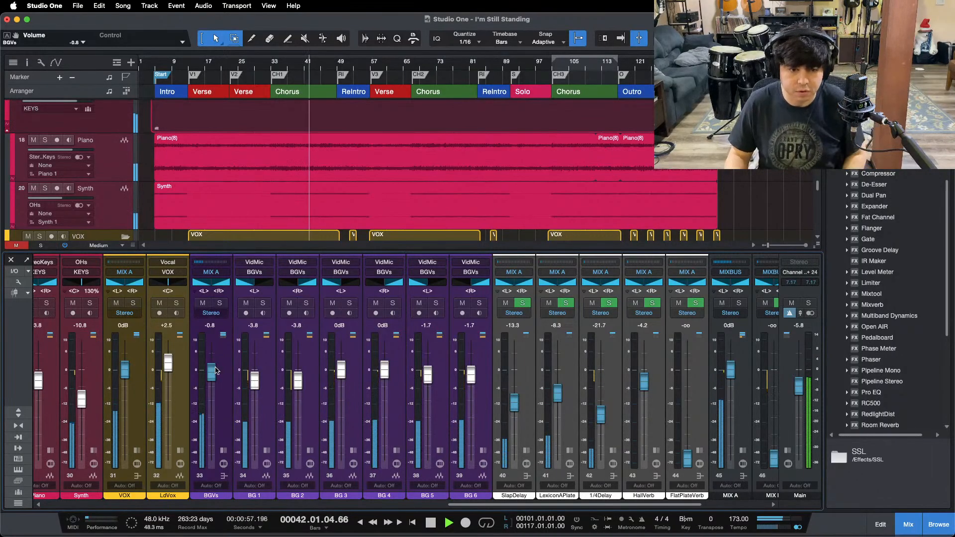
scroll(418, 178, "down", 5)
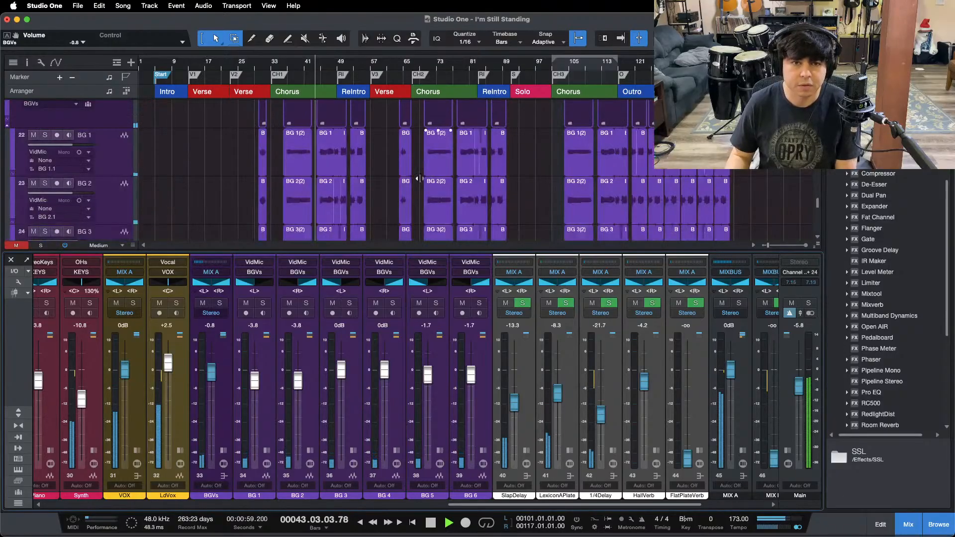
left_click_drag(211, 370, 212, 371)
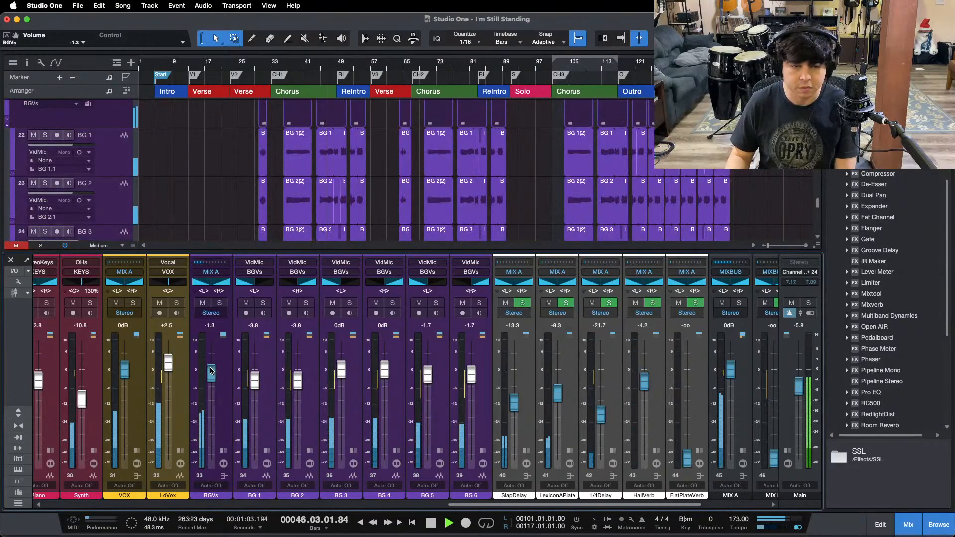
left_click_drag(211, 370, 211, 371)
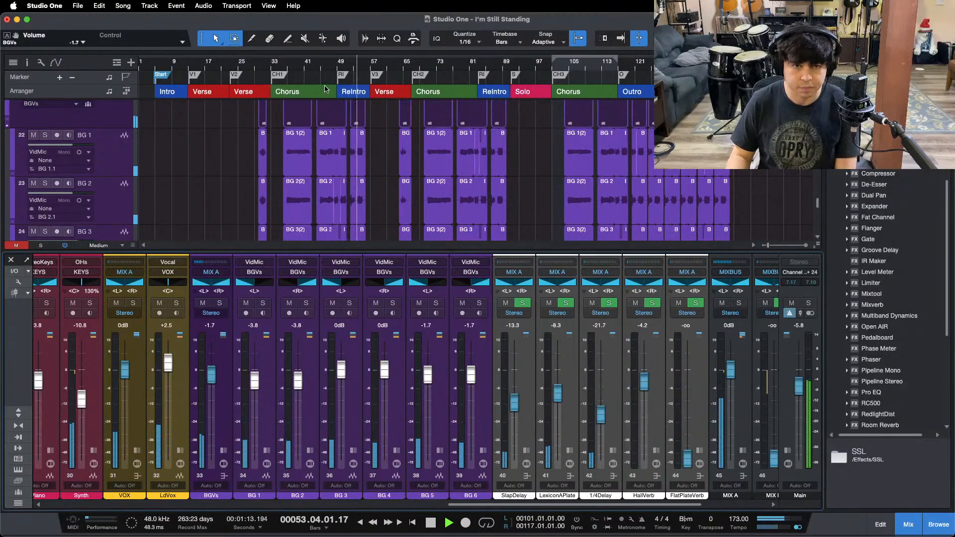
left_click_drag(353, 62, 432, 81)
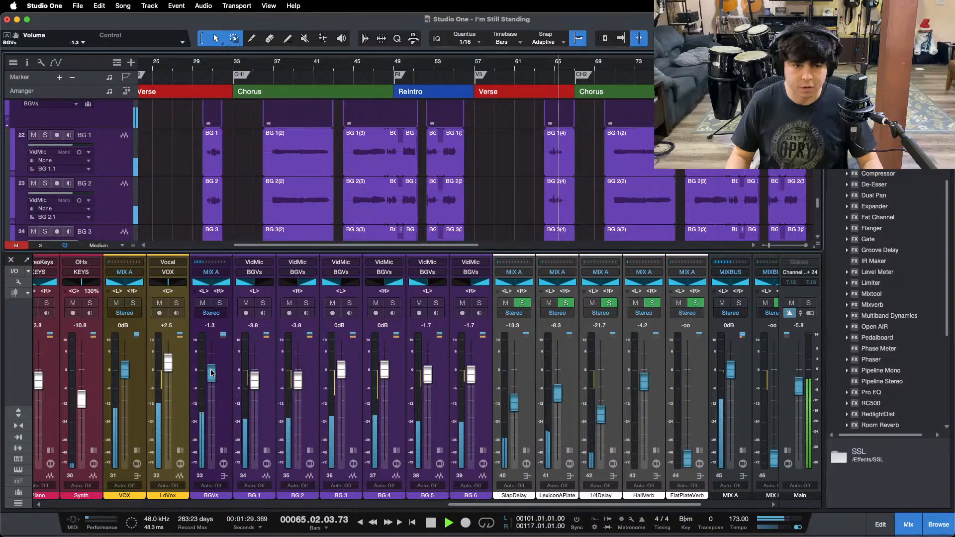
left_click_drag(211, 373, 211, 371)
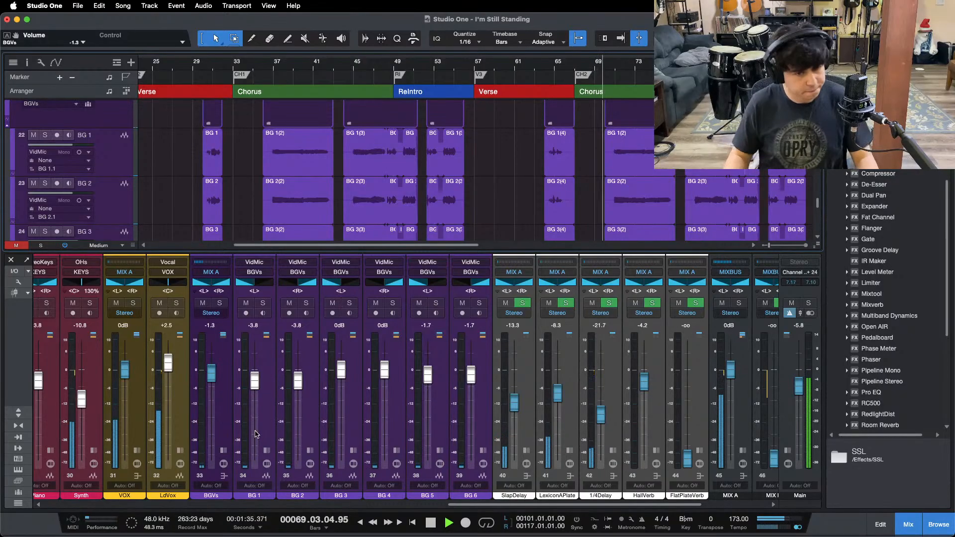
Step: Replay the backing vocals before the first chorus and around the ReIntro, rebalancing the BGVs bus to -1.7 dB
mouse_move(542, 513)
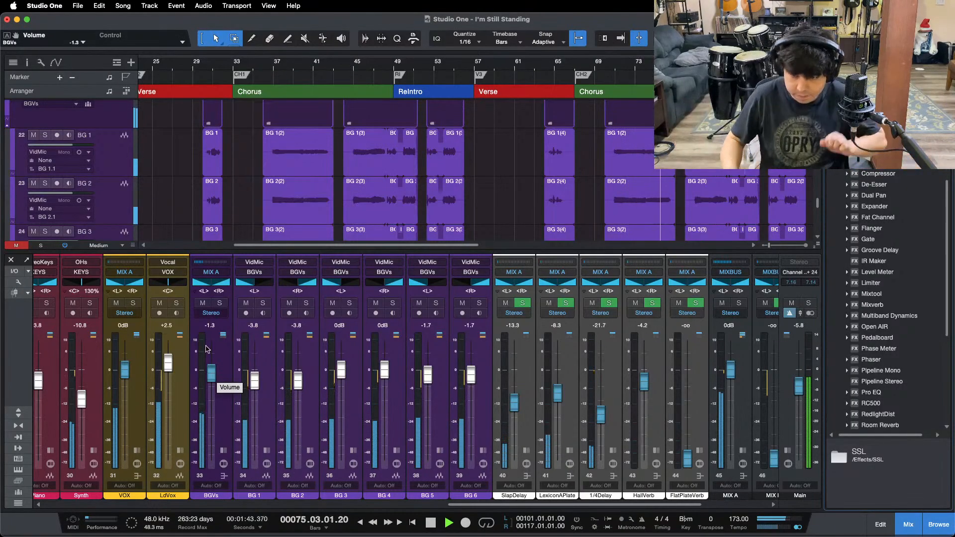
left_click(188, 68)
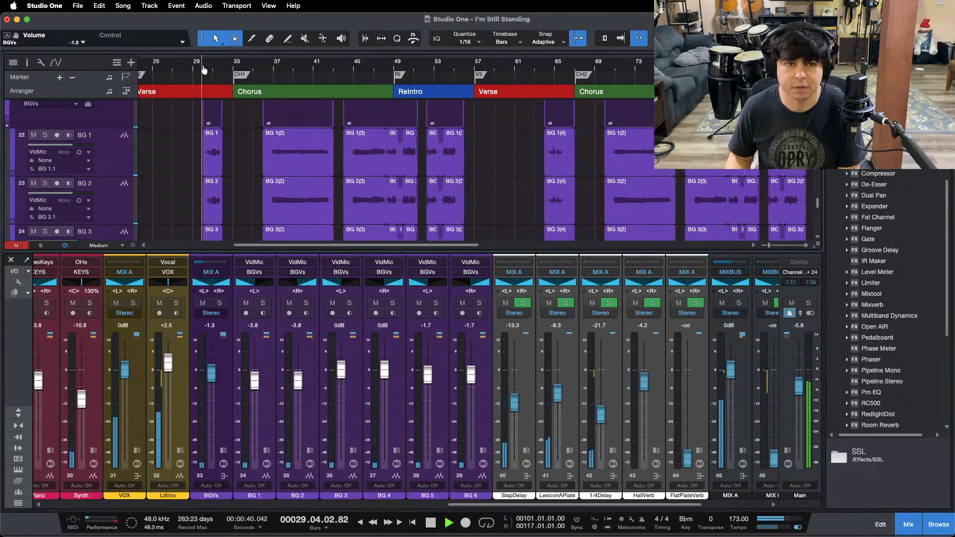
left_click_drag(201, 68, 271, 67)
left_click_drag(211, 373, 211, 375)
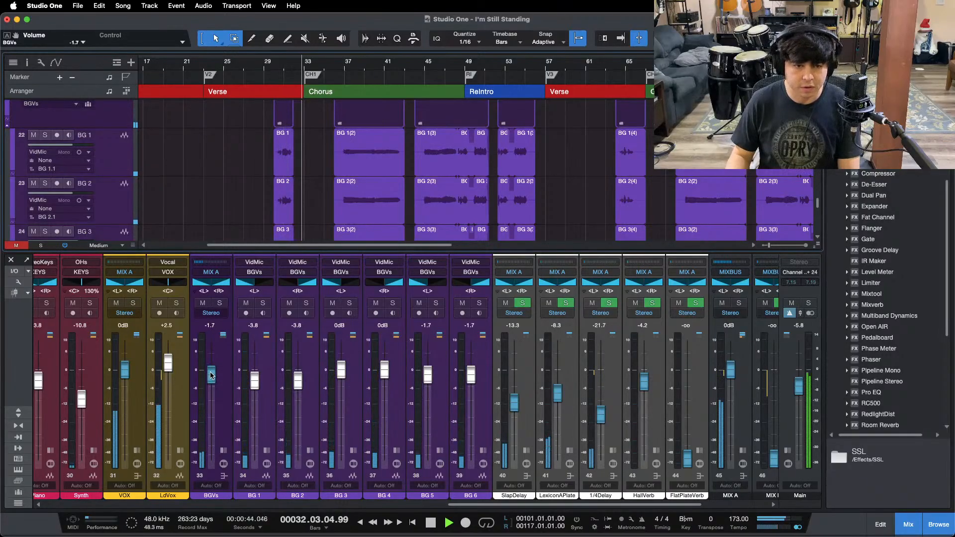
left_click(446, 64)
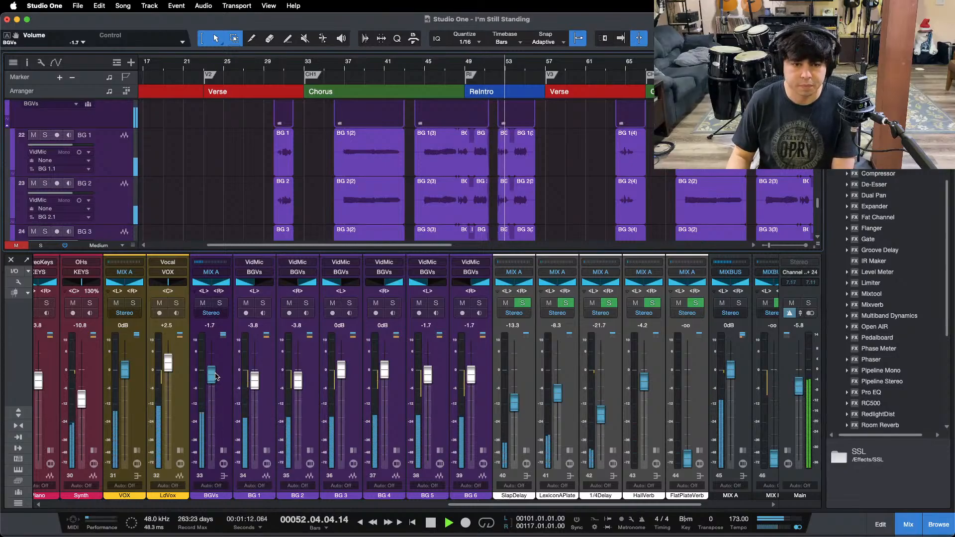
left_click_drag(216, 377, 215, 375)
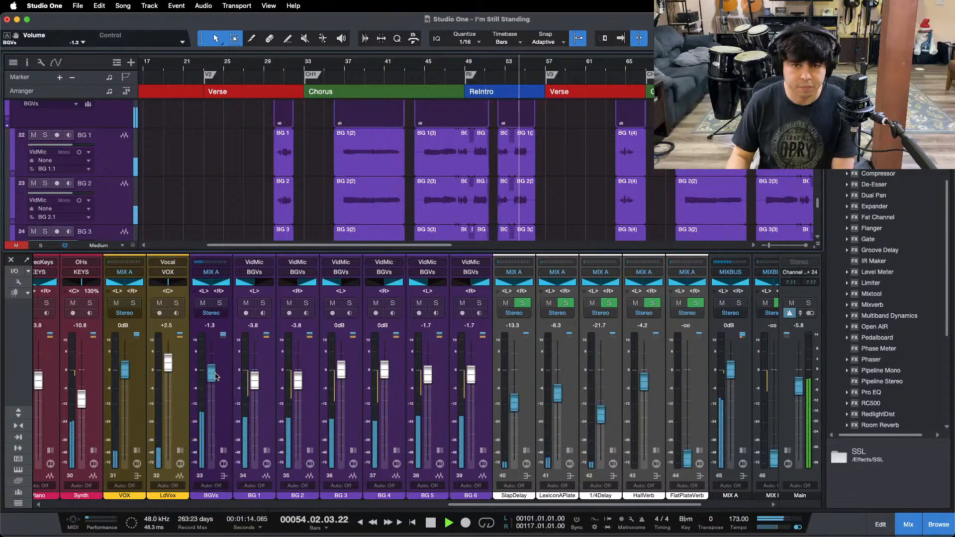
left_click(455, 66)
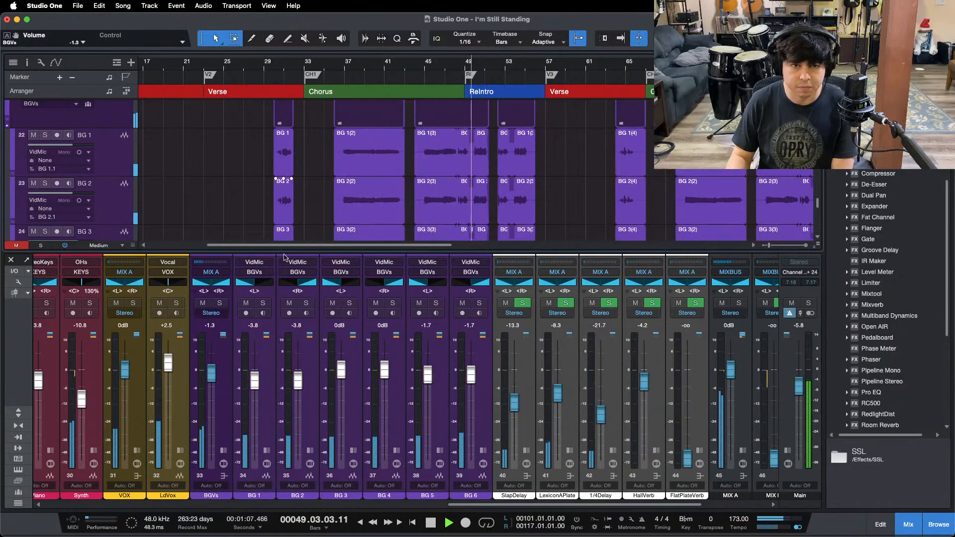
left_click_drag(211, 373, 212, 375)
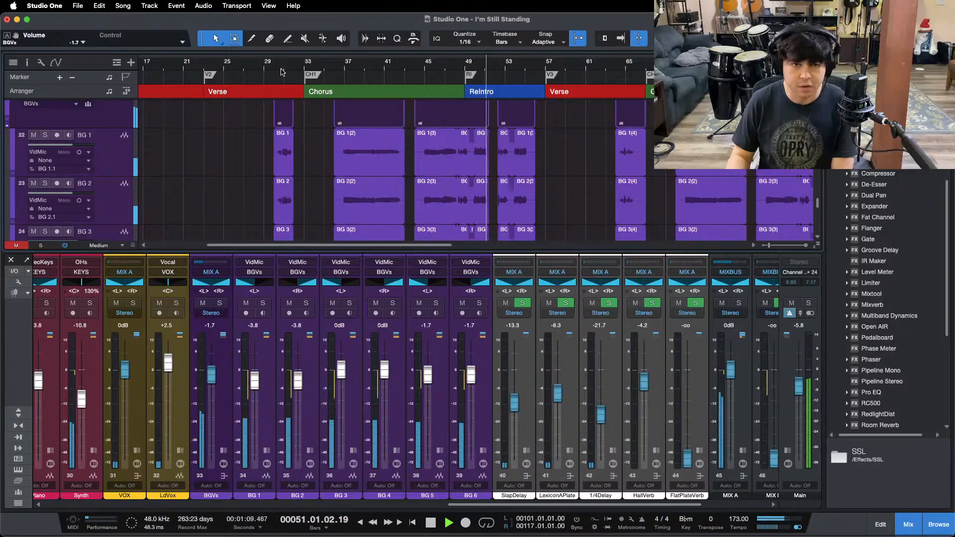
Step: Bring the FlatPlateVerb return up to -10.0 dB, auditioning it on the backing vocals from the end of the last chorus
left_click(272, 63)
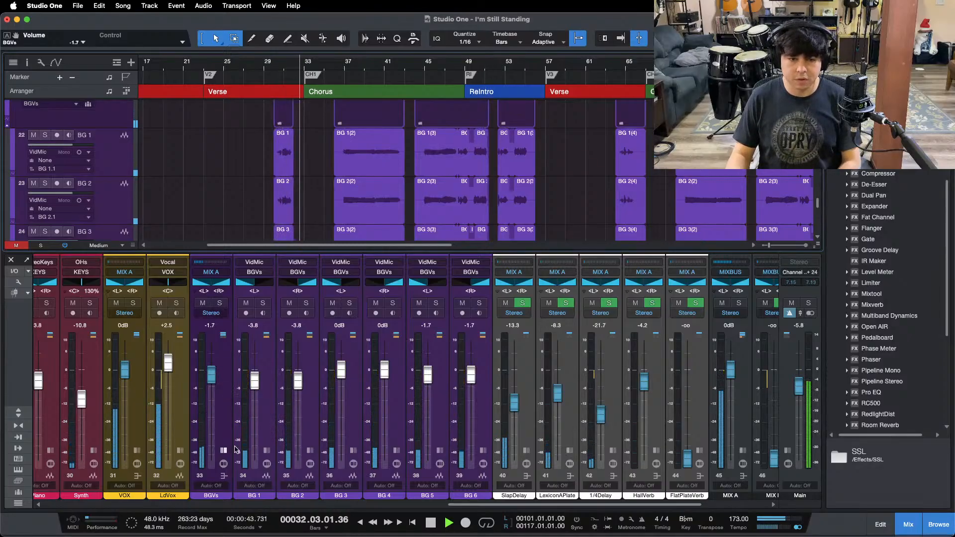
left_click_drag(687, 457, 687, 418)
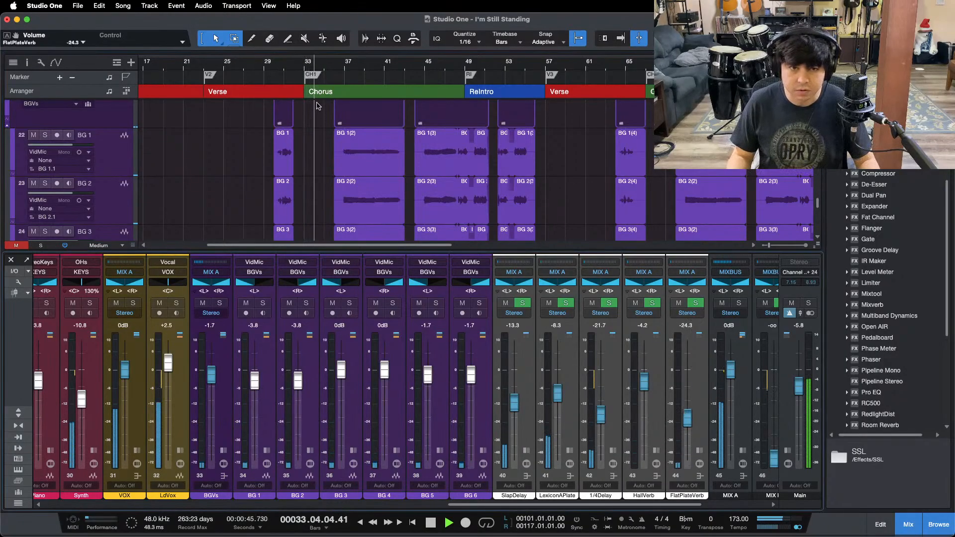
scroll(535, 74, "down", 5)
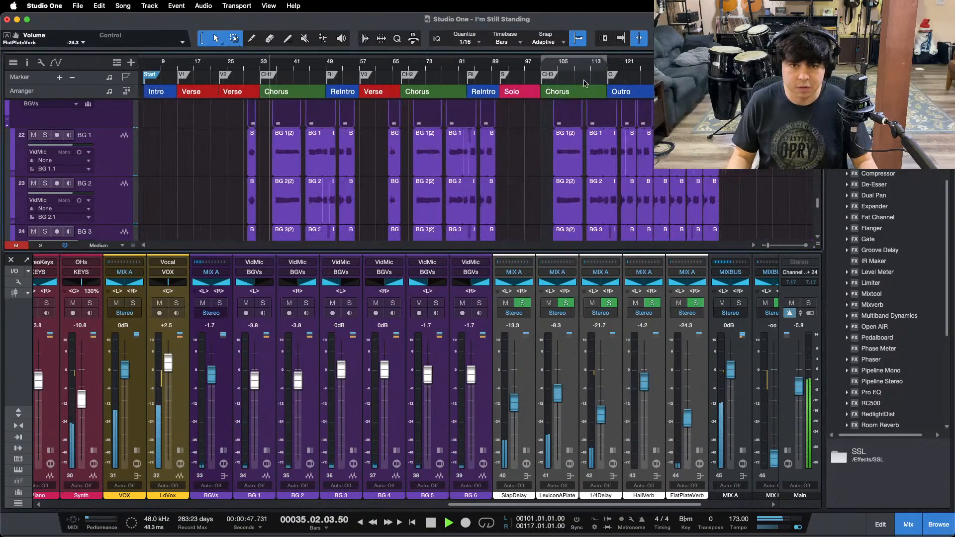
left_click(604, 75)
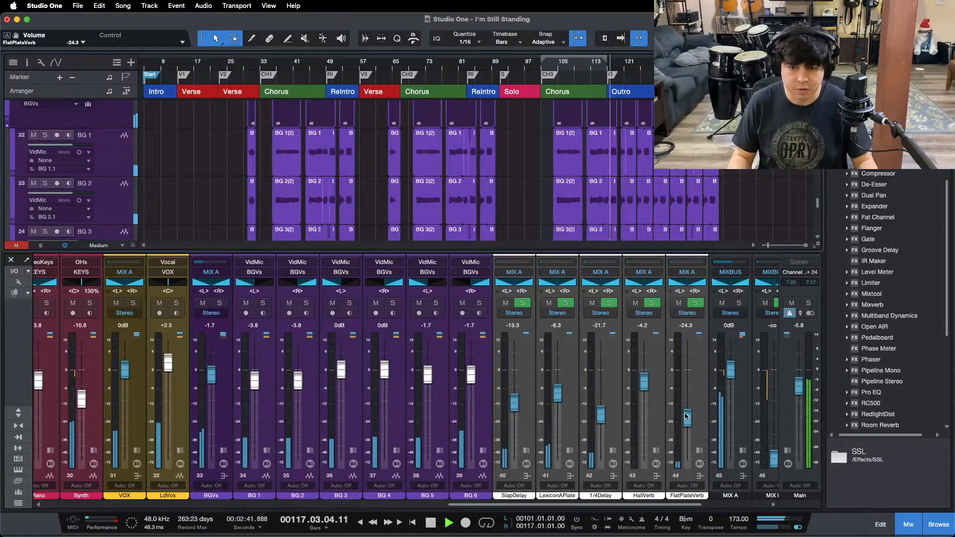
left_click_drag(688, 425, 688, 418)
scroll(688, 418, "up", 6)
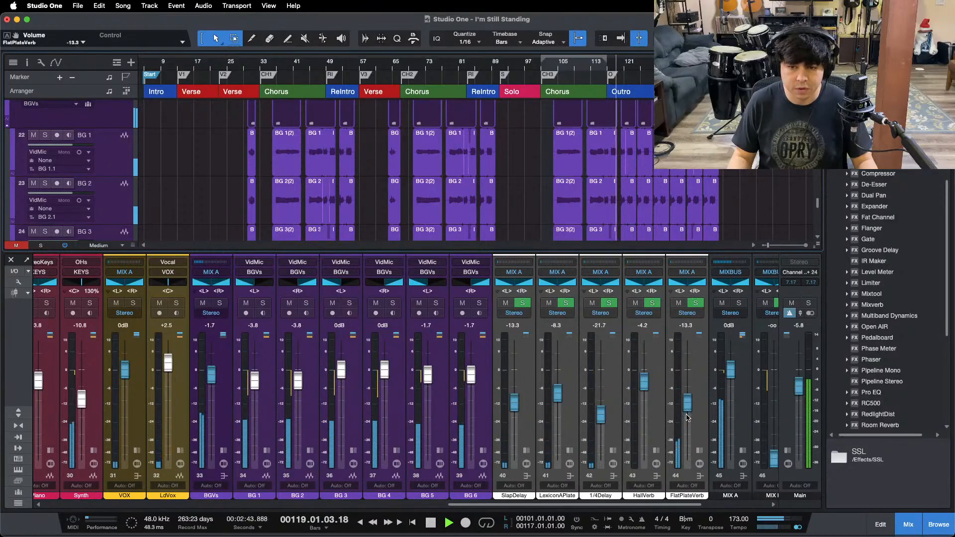
scroll(688, 418, "up", 3)
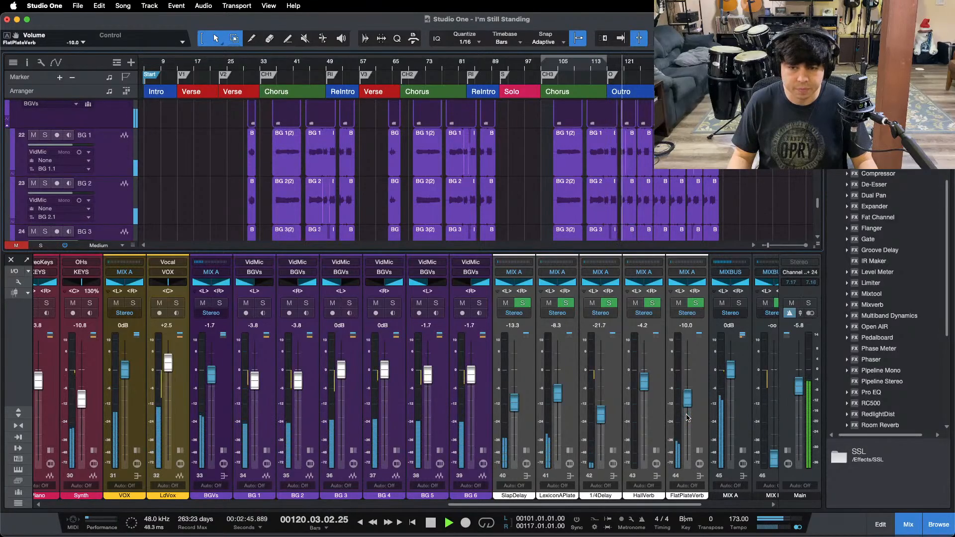
Step: Review the Pro EQ on the FlatPlateVerb return, raise the return to -9.2 dB and collapse its inserts
left_click(700, 451)
double_click(731, 292)
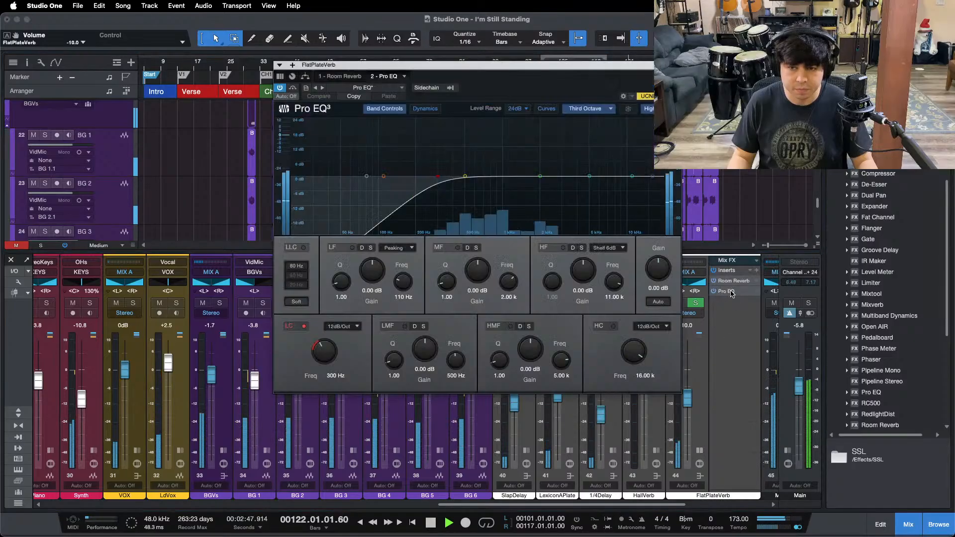
left_click(676, 66)
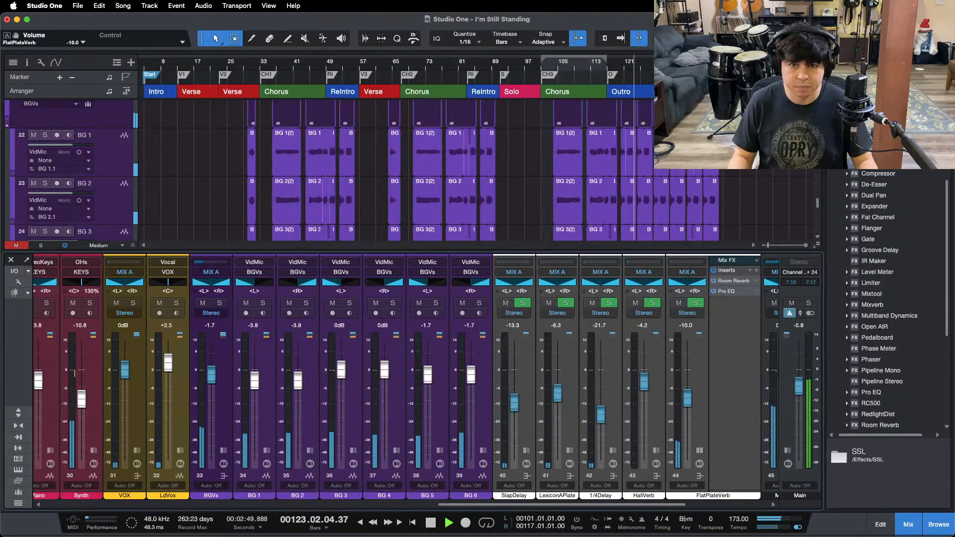
scroll(688, 393, "up", 1)
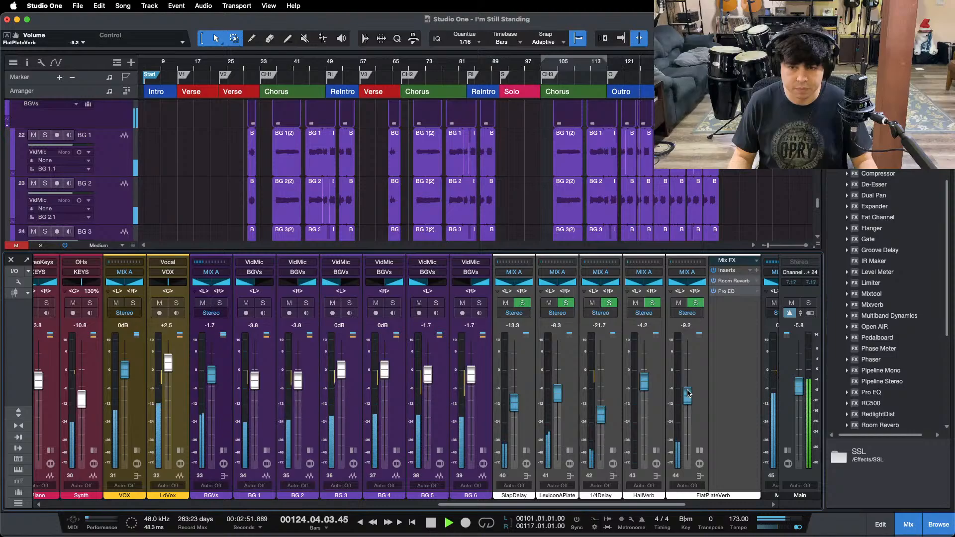
left_click(699, 450)
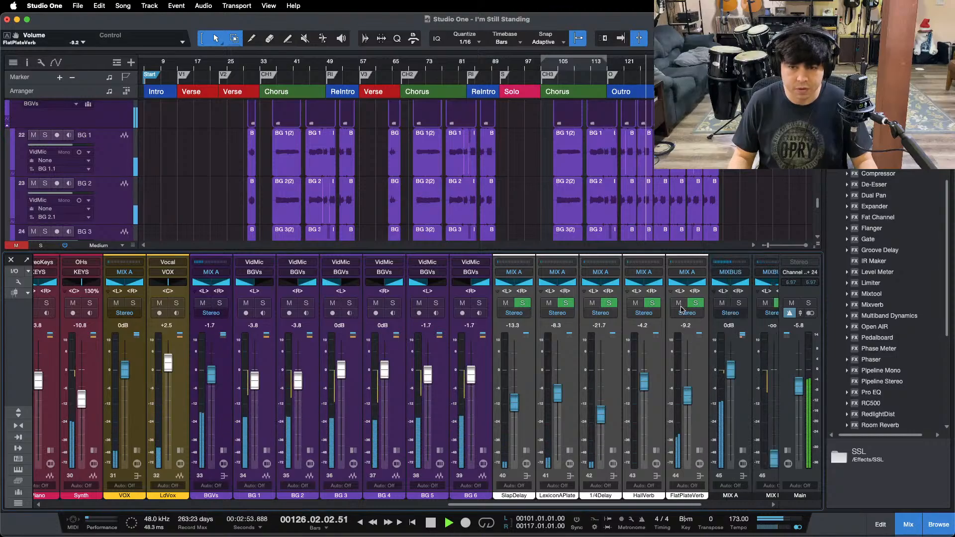
Step: Raise the FlatPlateVerb return to -8.3 dB, muting LdVox while auditioning the reverb and unmuting it again
left_click_drag(687, 398, 687, 396)
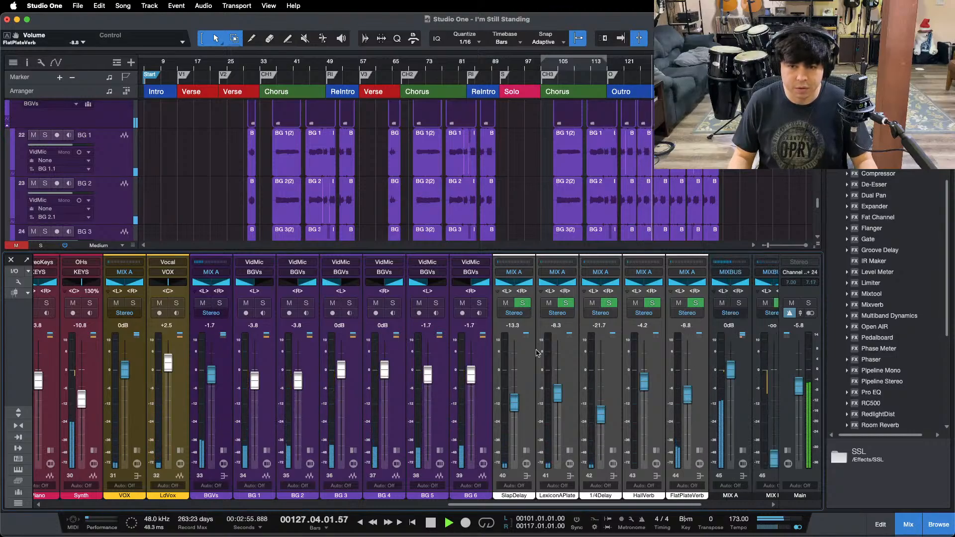
left_click(160, 303)
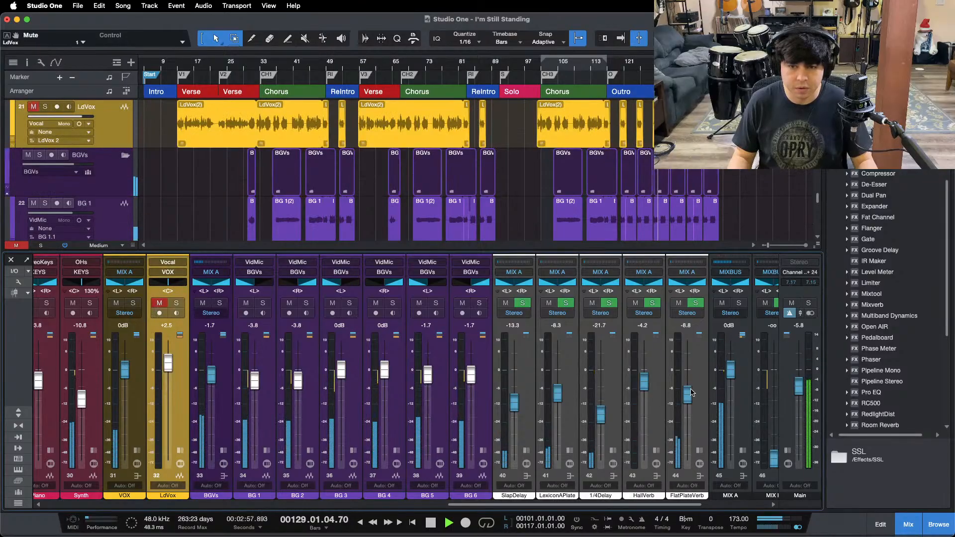
left_click_drag(691, 392, 691, 392)
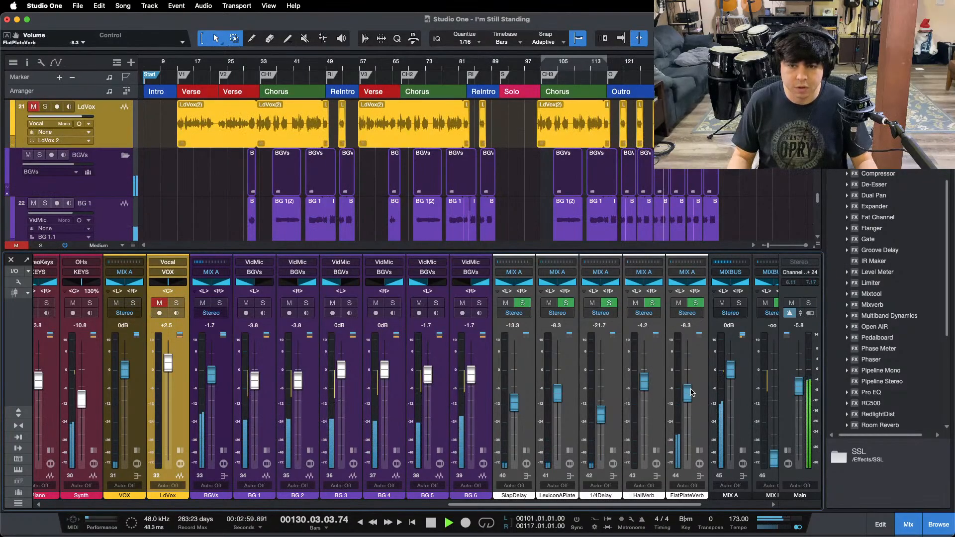
left_click(159, 303)
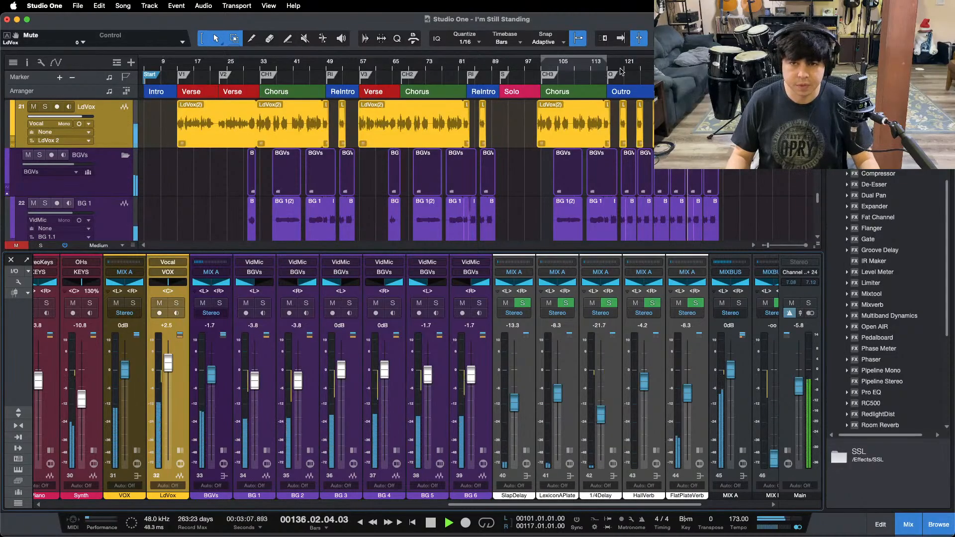
Step: Replay the end of the last chorus and the section before the second chorus, raising the BGVs bus to -1.3 dB
left_click(596, 70)
left_click_drag(597, 70, 502, 48)
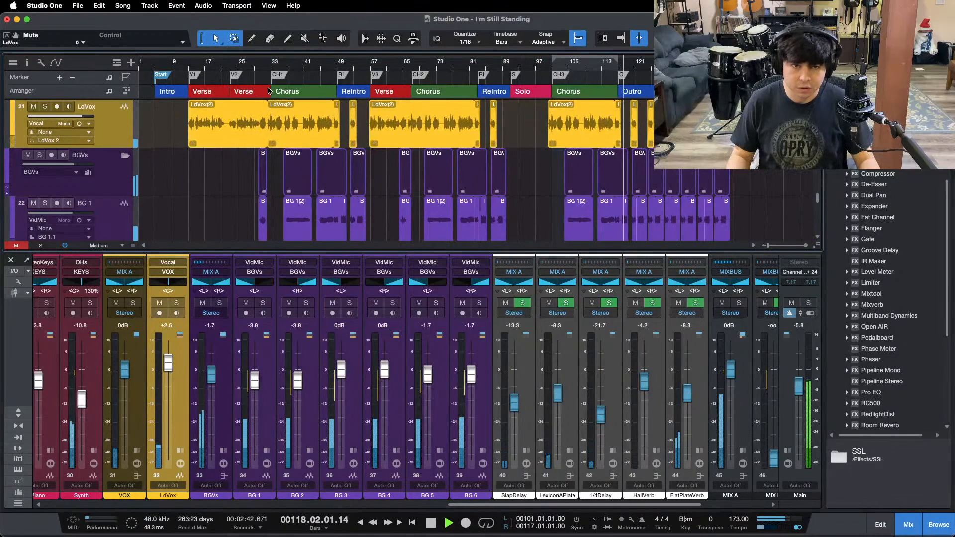
left_click(386, 67)
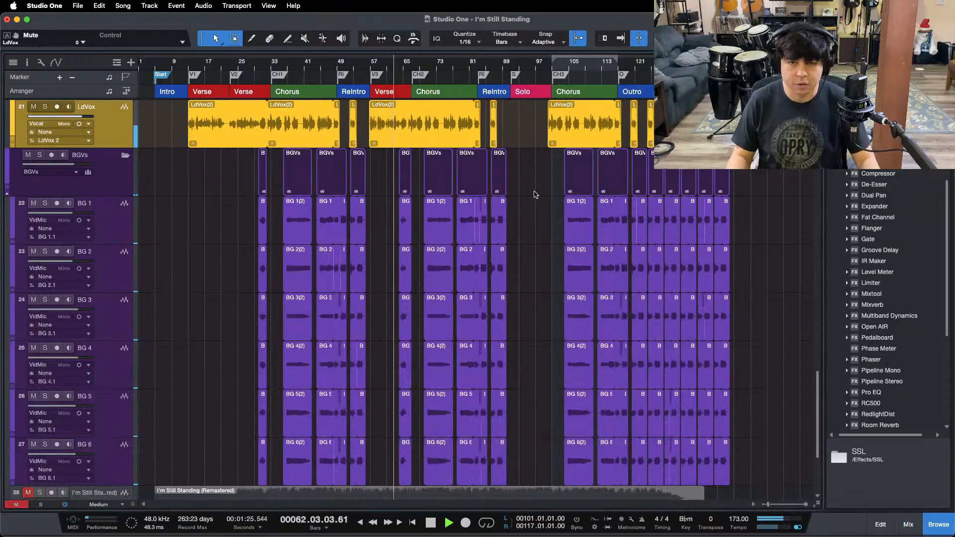
key("F3")
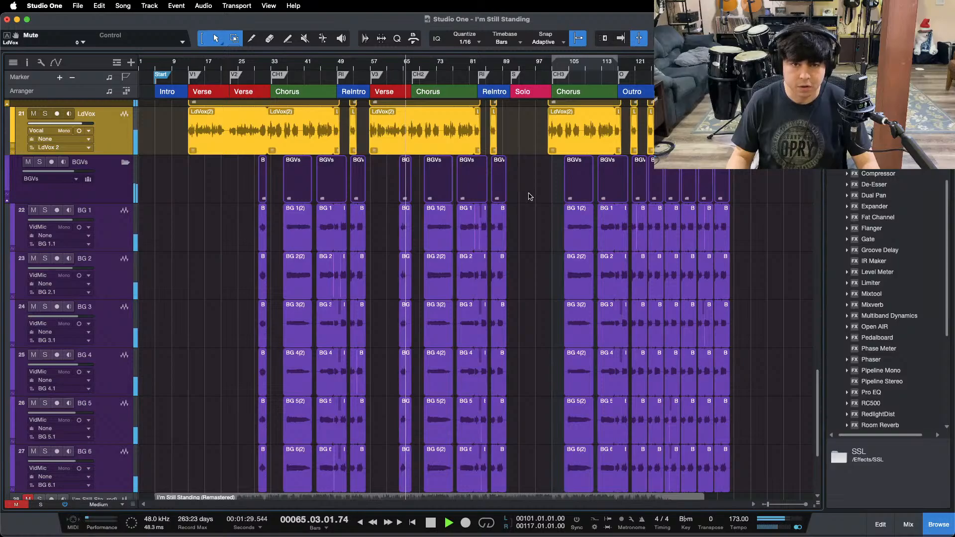
key("F3")
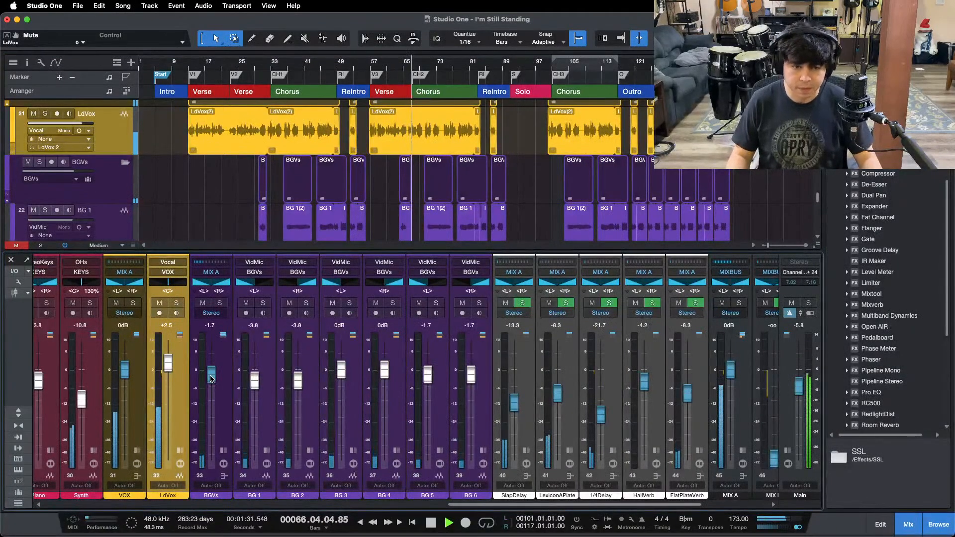
left_click_drag(211, 380, 211, 378)
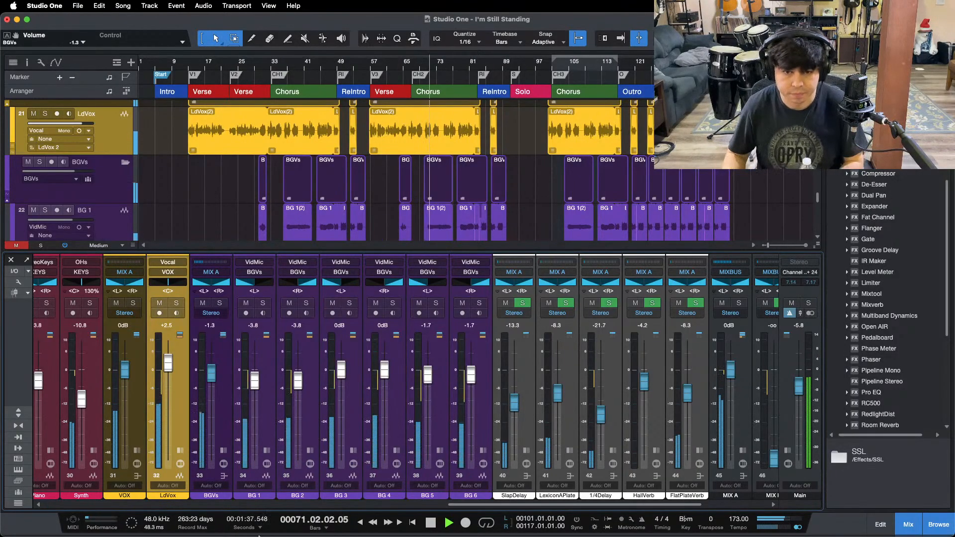
mouse_move(421, 530)
left_click(519, 529)
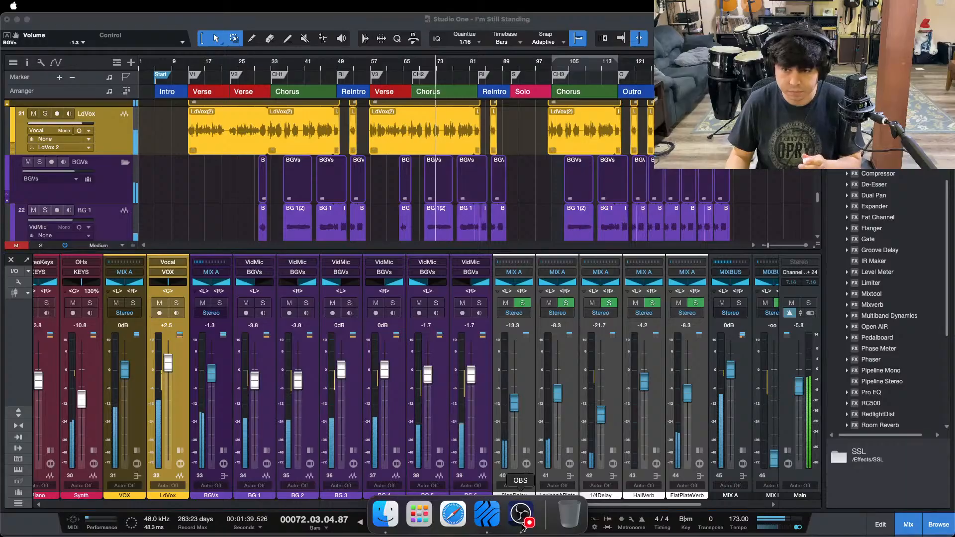
left_click(888, 471)
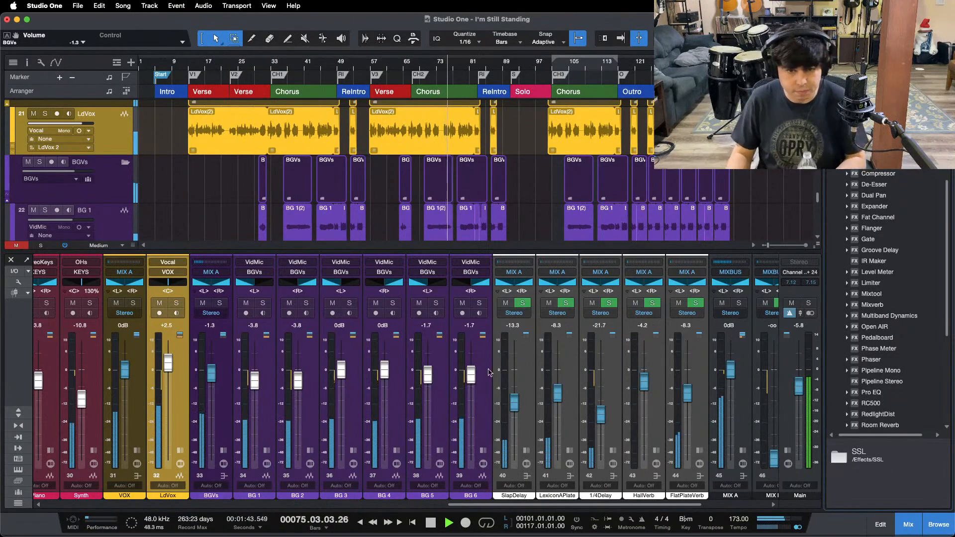
Step: Stop playback, expand the mixer channels to show their inserts and examine the Pro EQ on BG 1
key("space")
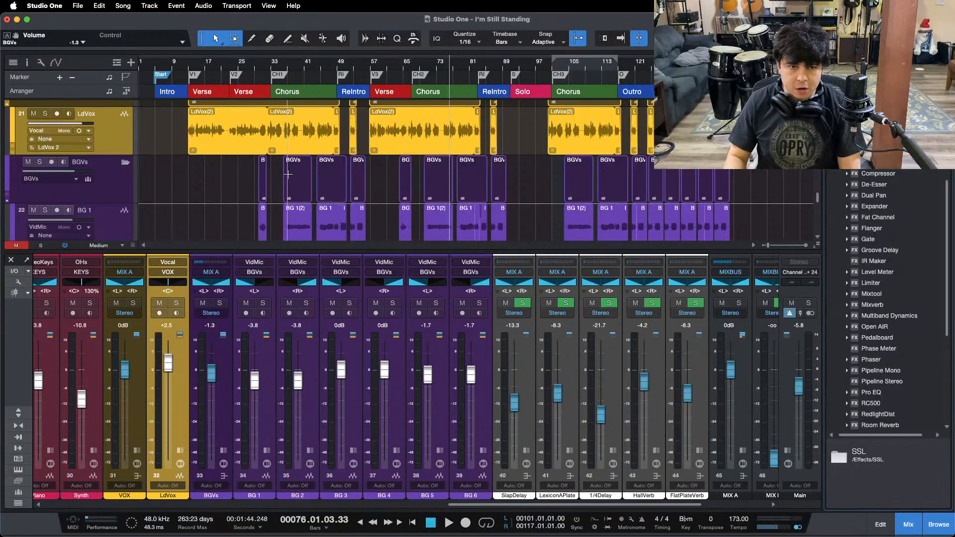
key("F3")
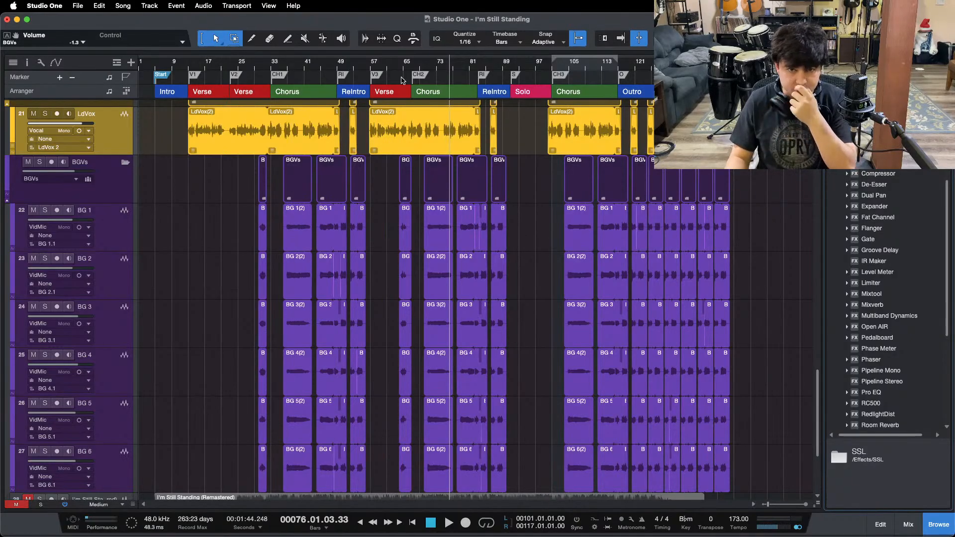
key("F3")
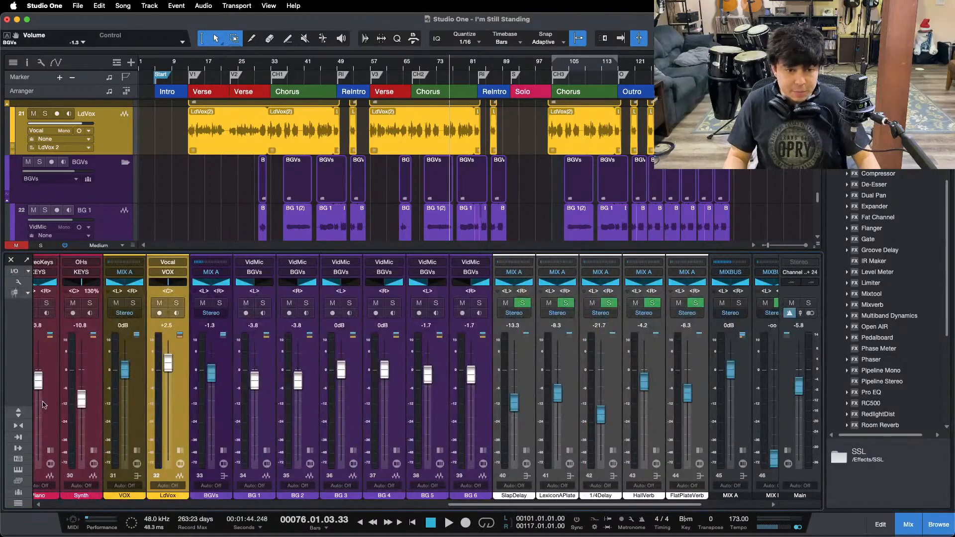
left_click(15, 409)
left_click(259, 209)
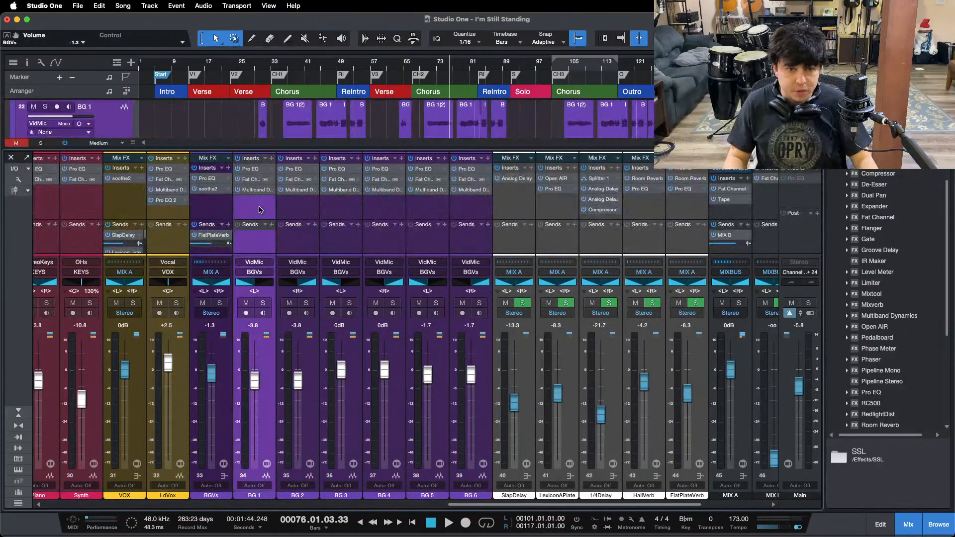
left_click(258, 171)
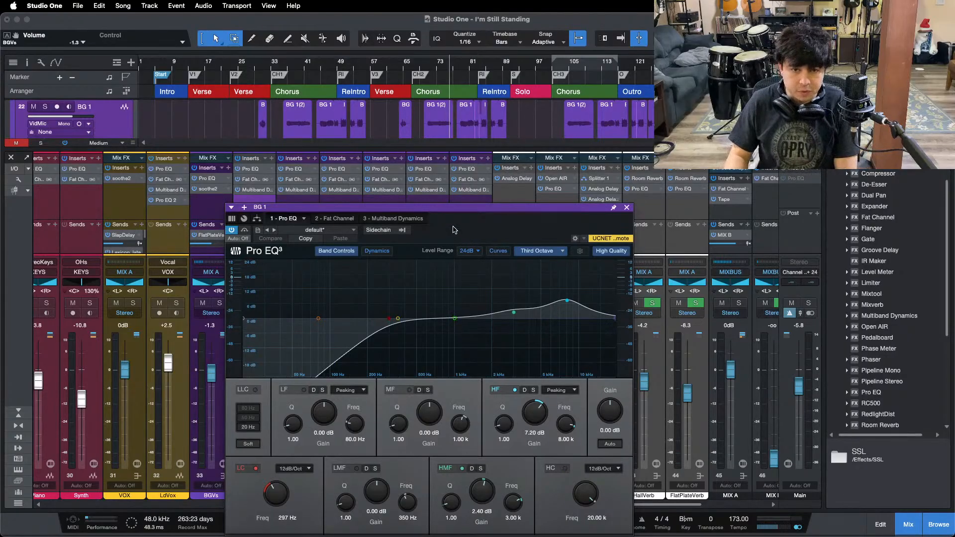
left_click_drag(453, 230, 682, 181)
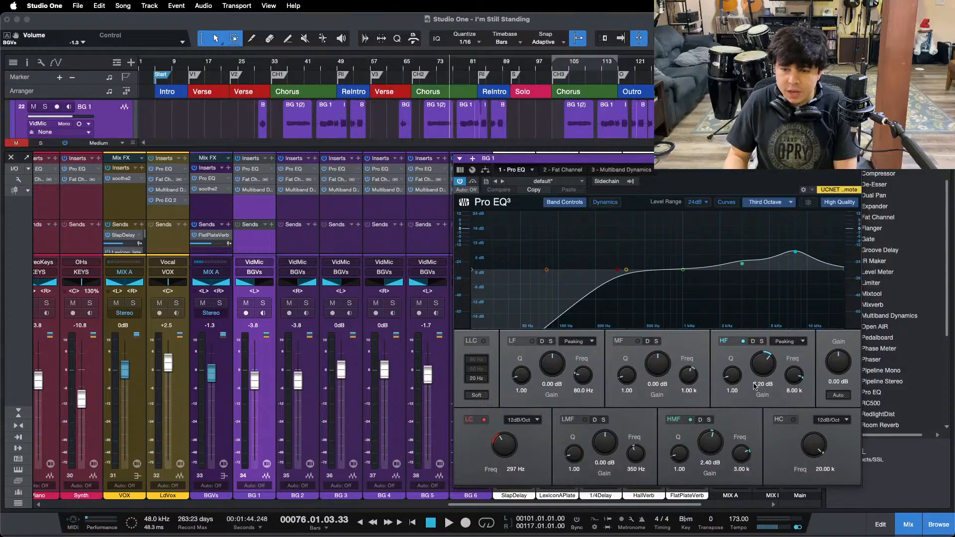
Step: Examine the Fat Channel compressor and the Multiband Dynamics high band on BG 1, playing the Outro to watch them work
left_click(546, 172)
left_click(756, 206)
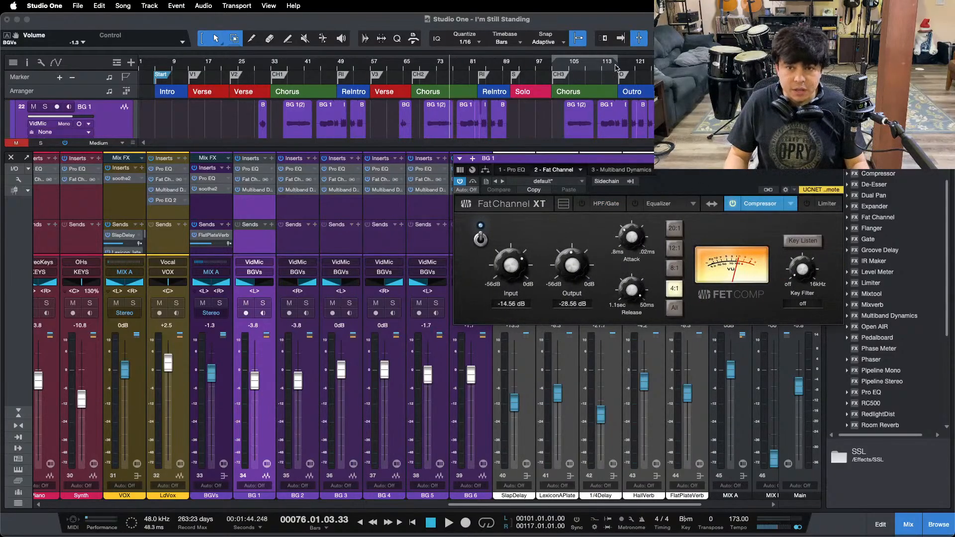
left_click(631, 65)
key("space")
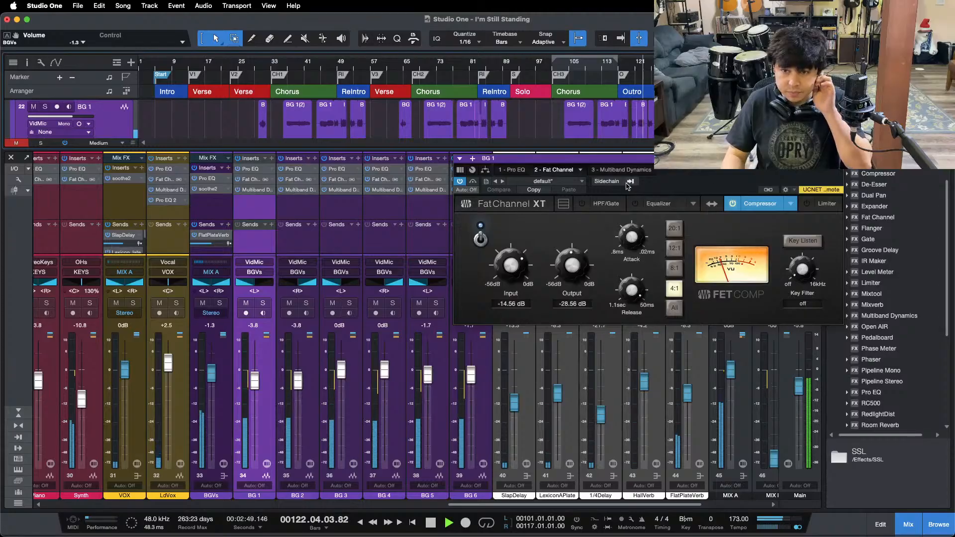
left_click(619, 169)
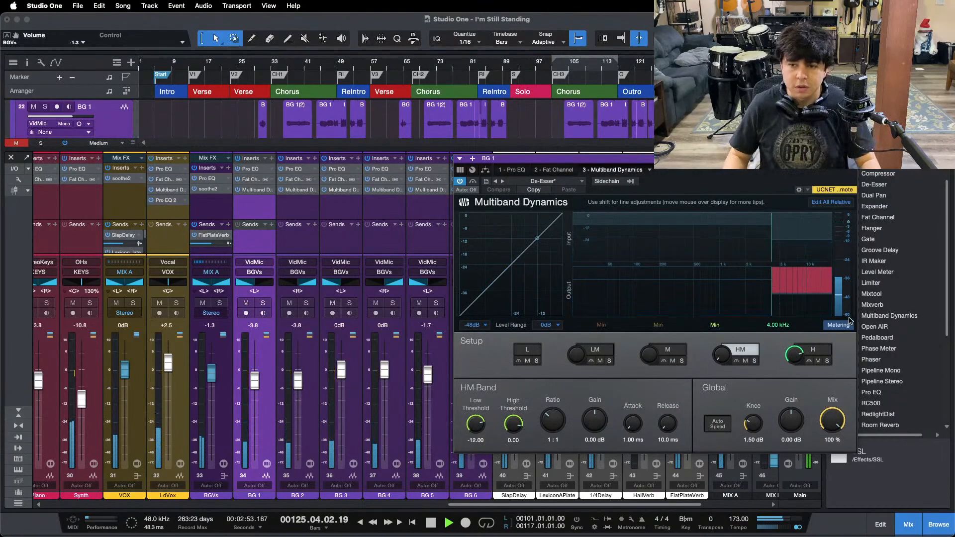
key("space")
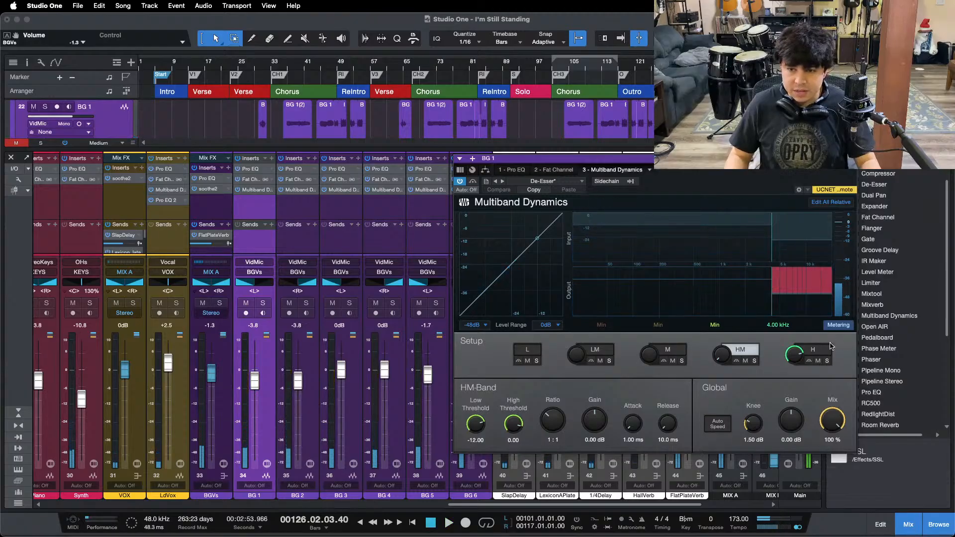
left_click(816, 350)
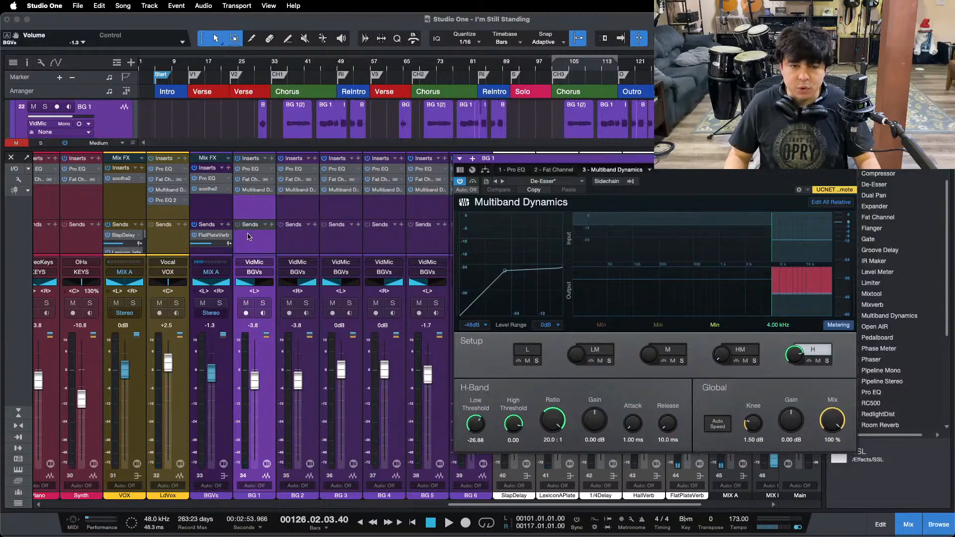
Step: Examine the Pro EQ and Multiband Dynamics on BG 2 and the Pro EQ on BG 3
left_click(291, 248)
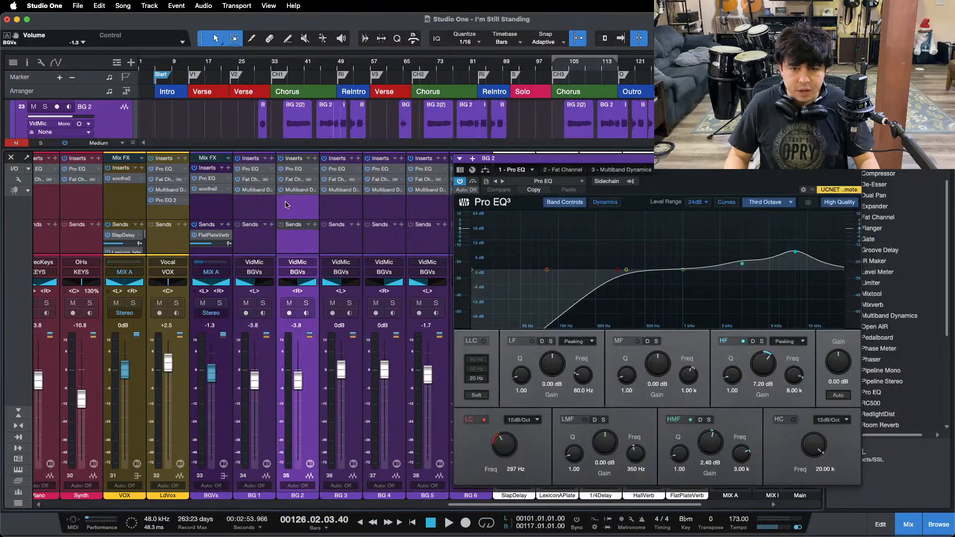
left_click(297, 190)
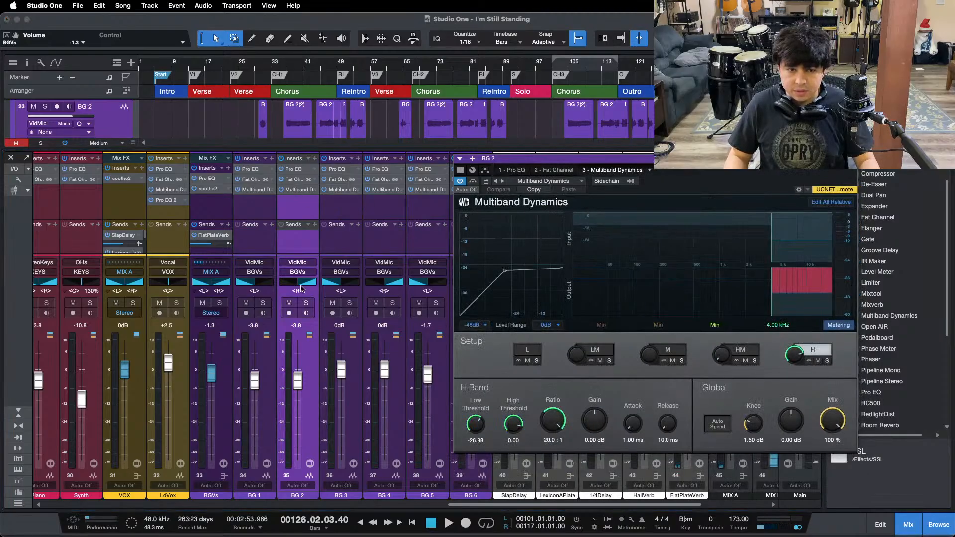
left_click(349, 247)
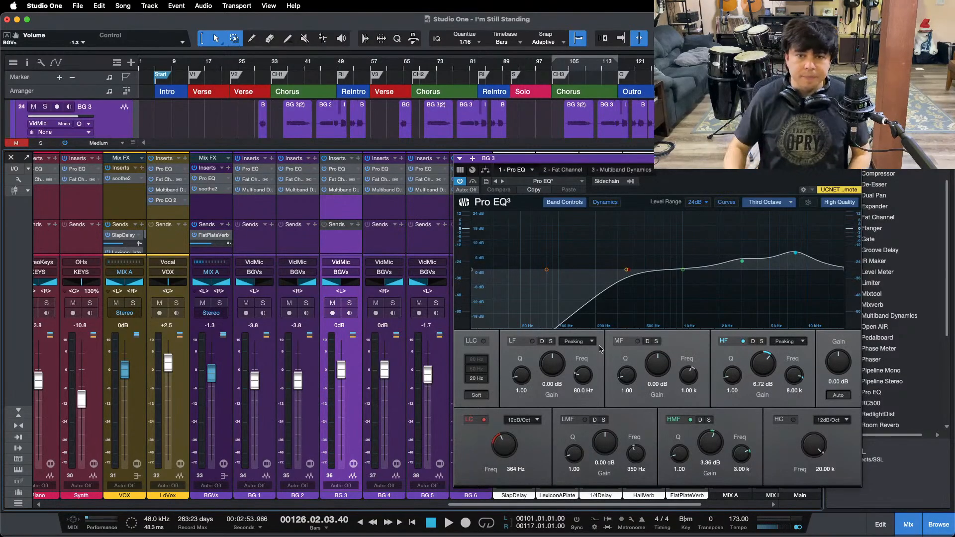
Step: Compare the Fat Channel compressors on BG 3 and BG 4 while replaying from the end of the last chorus
left_click(557, 170)
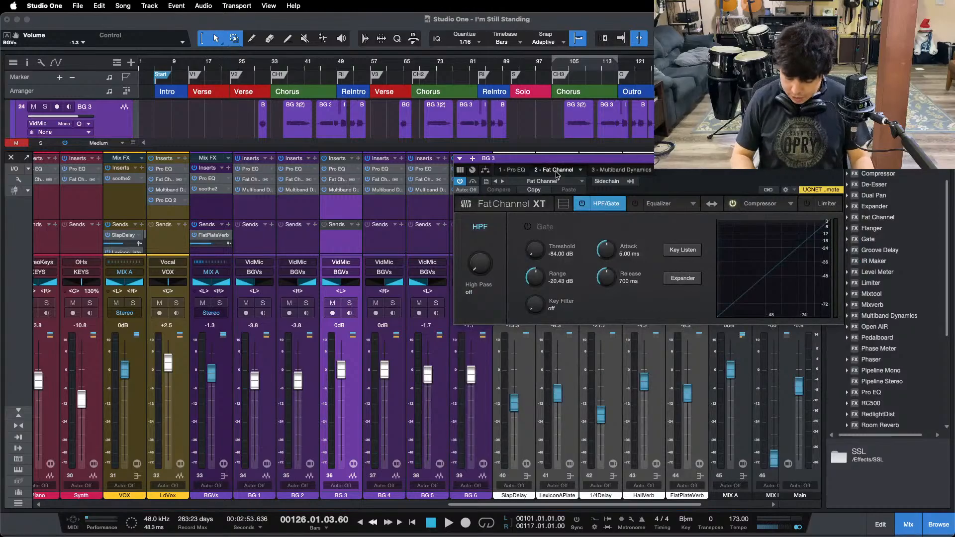
key("KP_Subtract")
key("space")
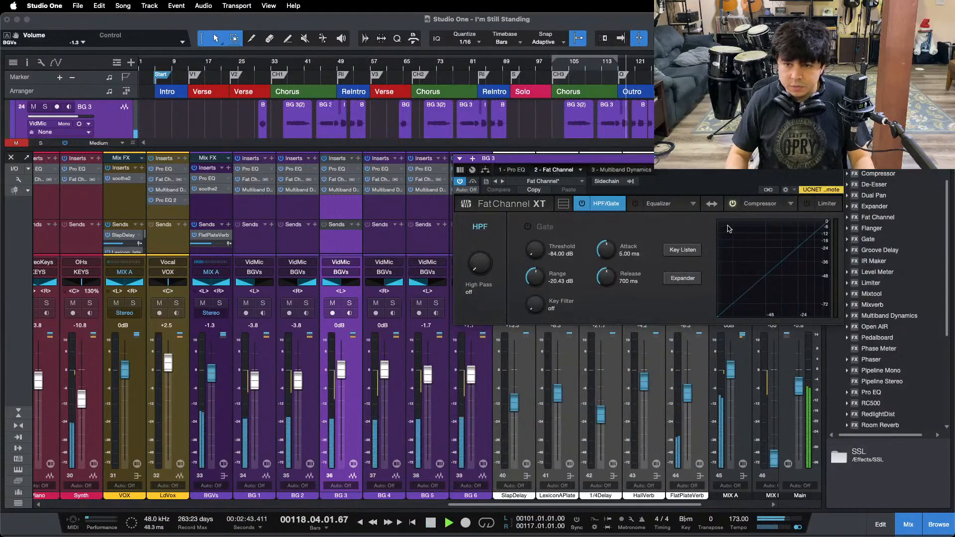
left_click(761, 203)
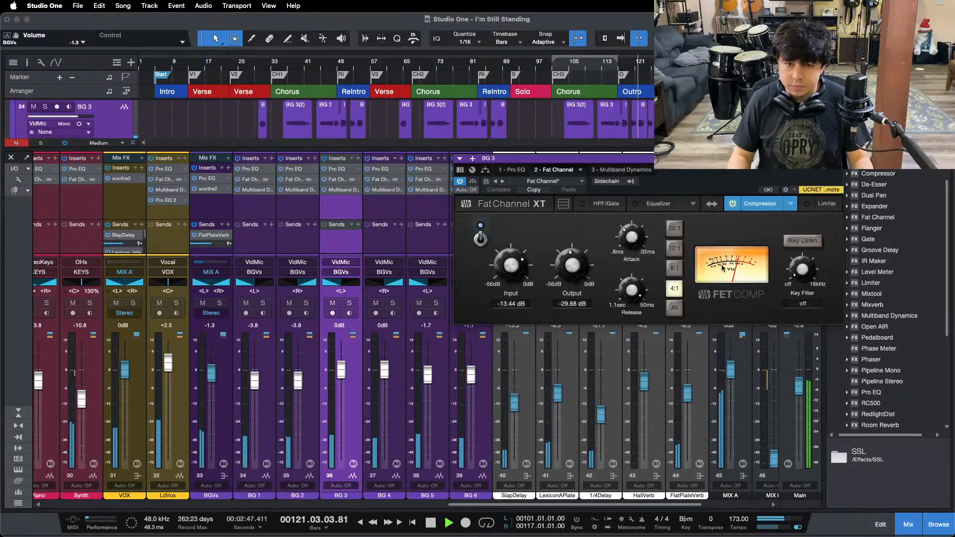
double_click(380, 181)
double_click(382, 182)
double_click(380, 181)
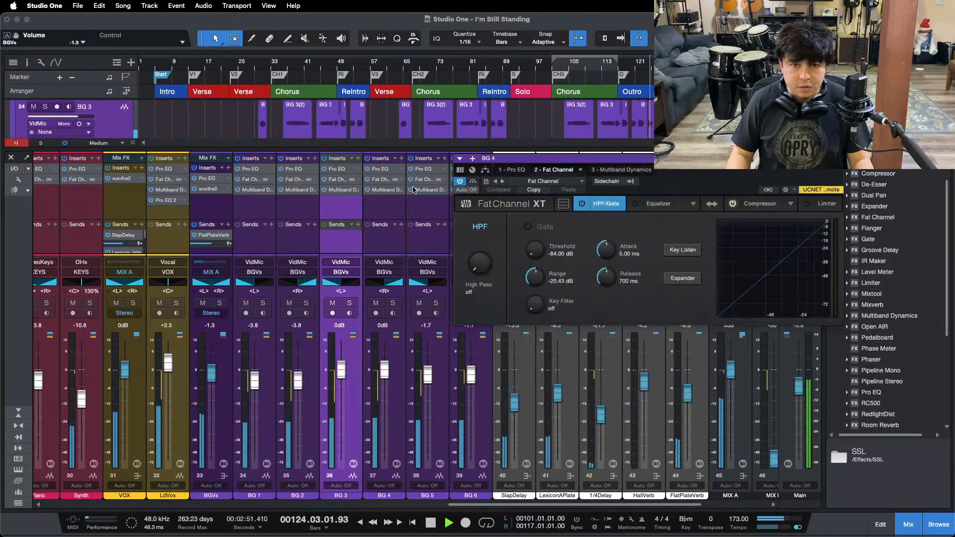
left_click(760, 203)
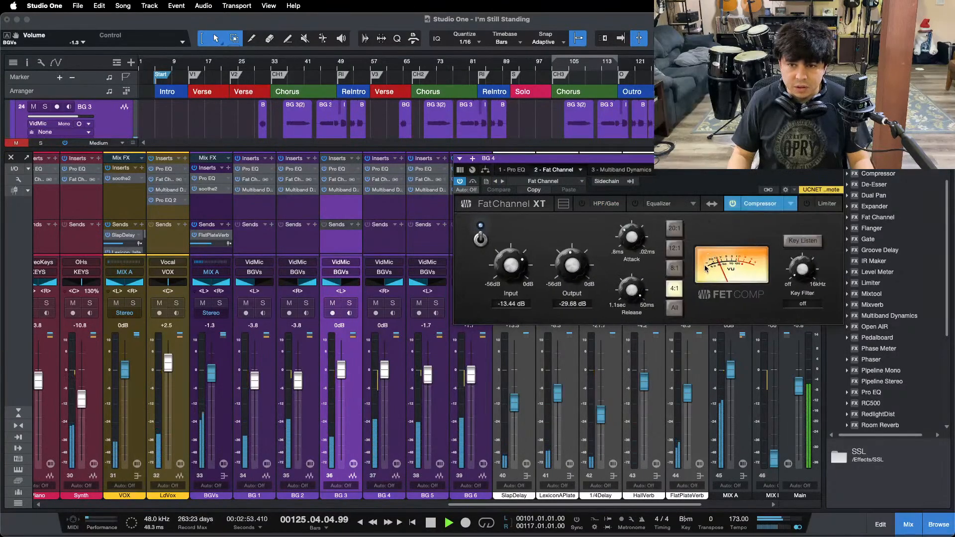
Step: Examine the Multiband Dynamics high band on BG 3 and BG 4, stop playback and return to BG 1
double_click(333, 190)
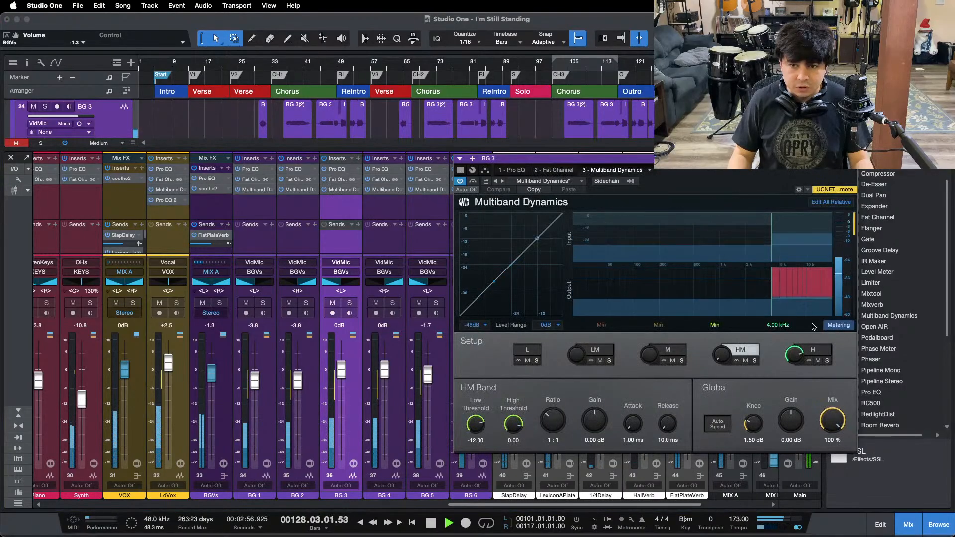
left_click(812, 350)
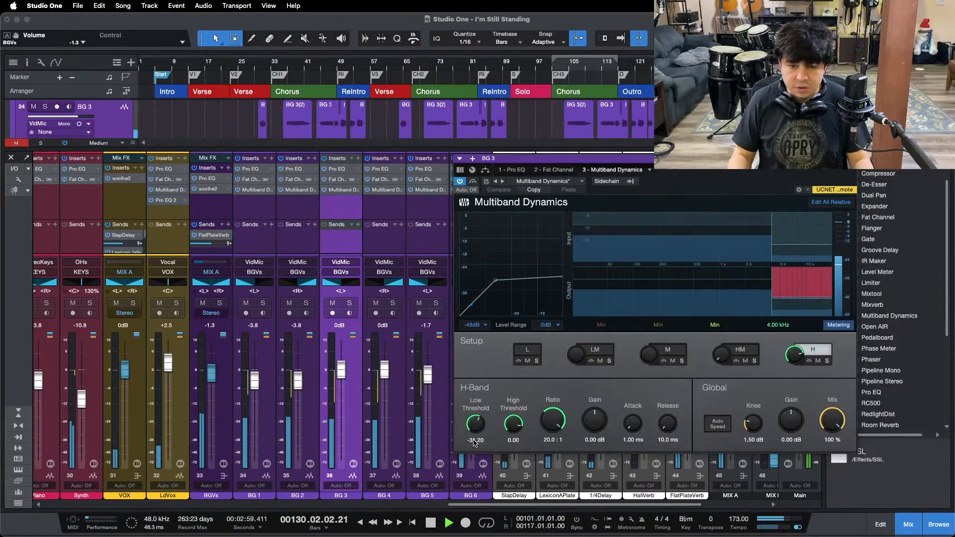
left_click(383, 191)
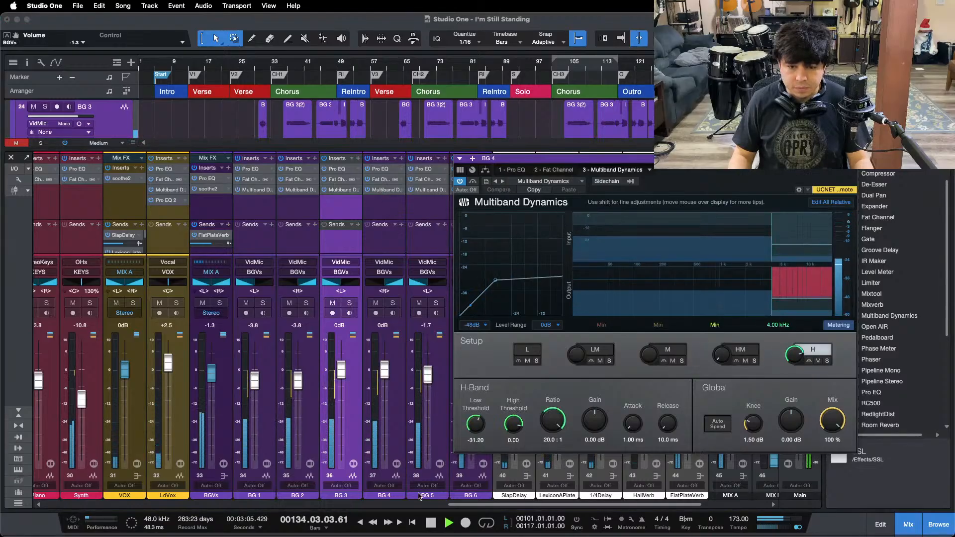
scroll(499, 510, "right", 2)
scroll(499, 510, "right", 2)
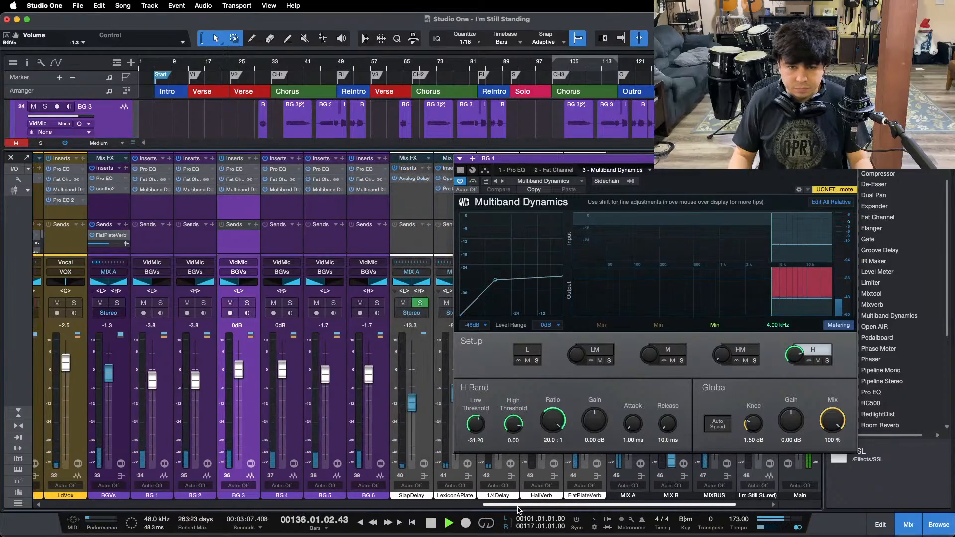
key("space")
left_click(154, 252)
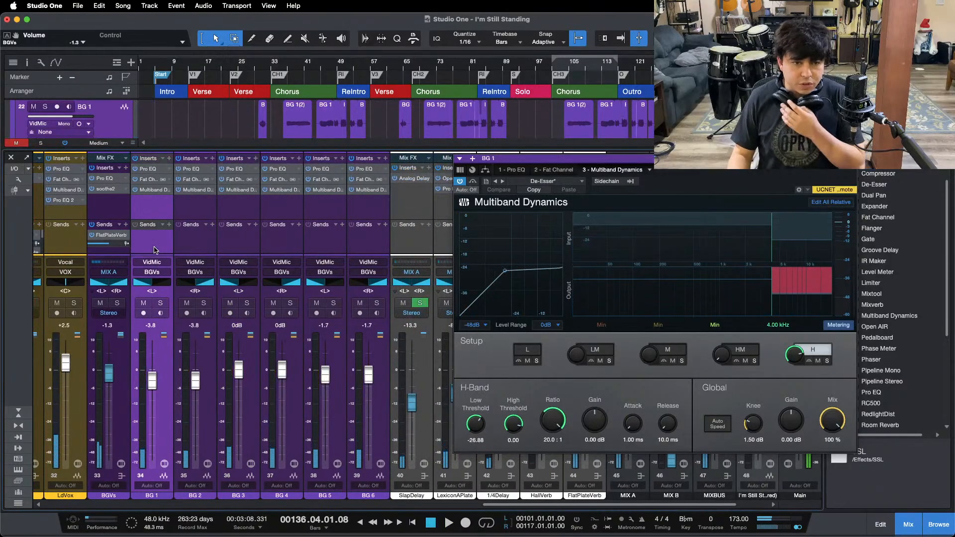
Step: Examine the Multiband Dynamics high band across BG 2, BG 3 and BG 4, and the Pro EQ on BG 5
left_click(194, 249)
left_click(245, 249)
left_click(288, 250)
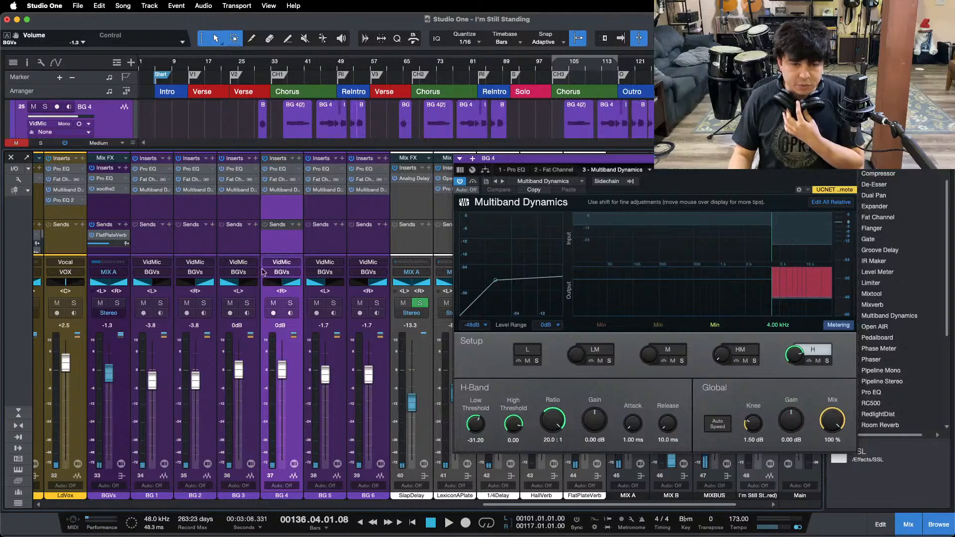
left_click(324, 250)
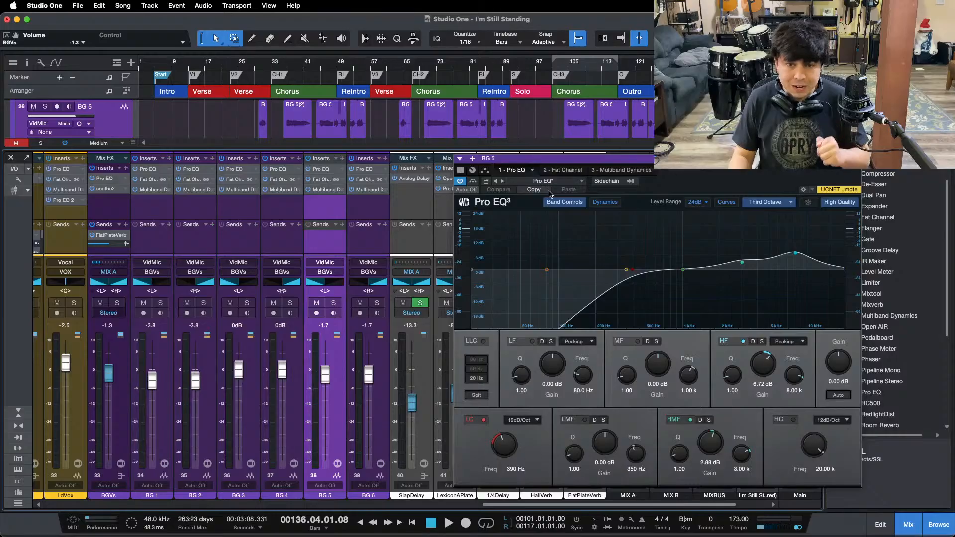
Step: Examine the Fat Channel compressor on BG 5 while playing the start of the Outro
left_click(557, 170)
left_click(760, 204)
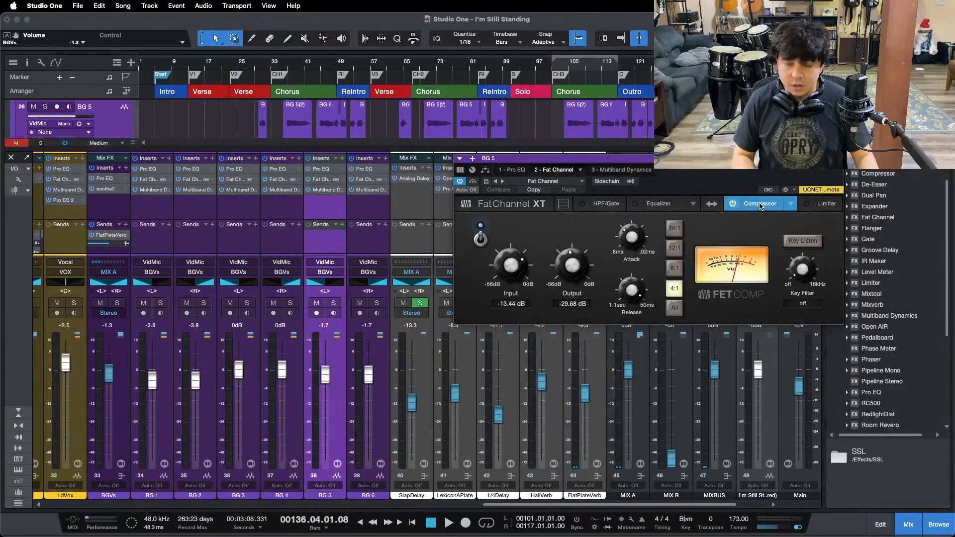
key("KP_Subtract")
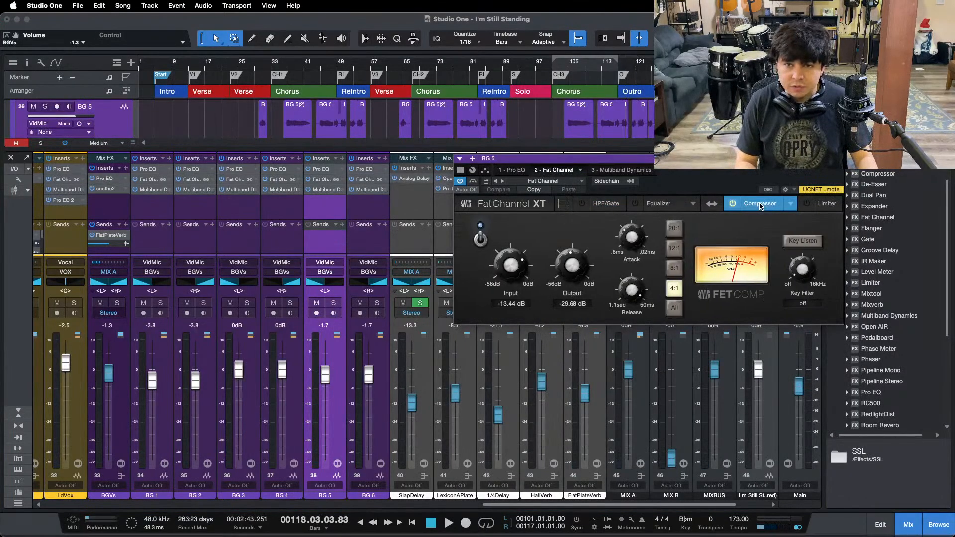
key("space")
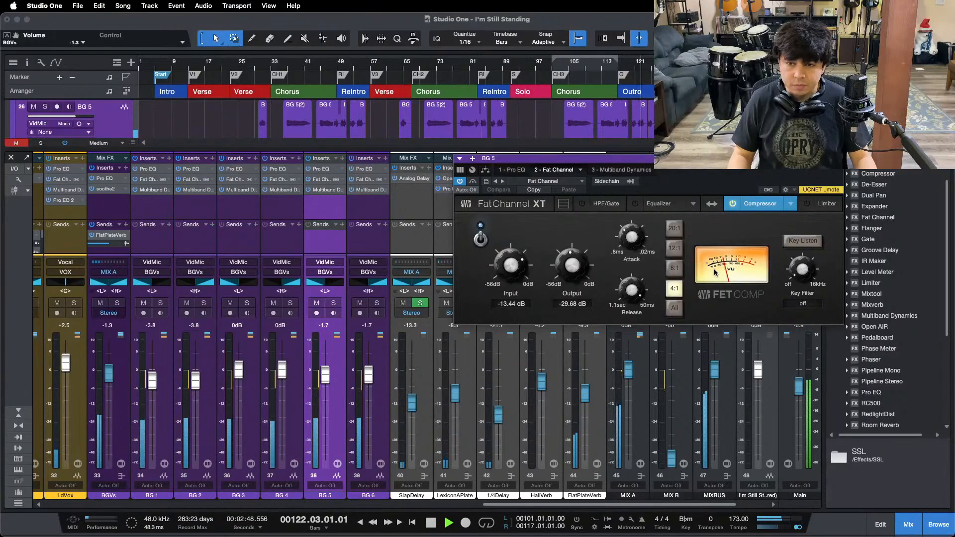
key("space")
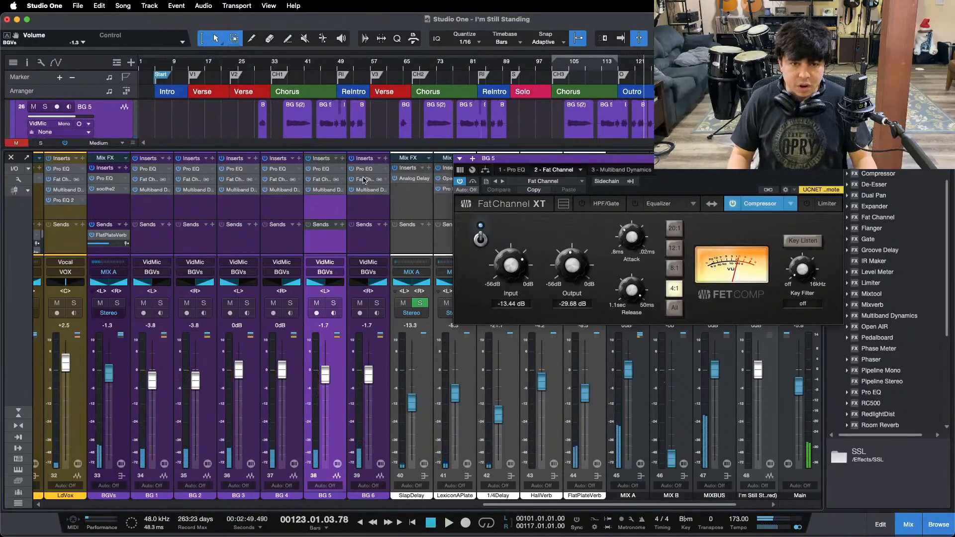
Step: Examine the Fat Channel compressor on BG 6 while playing on through the Outro
left_click(365, 180)
left_click(764, 208)
key("space")
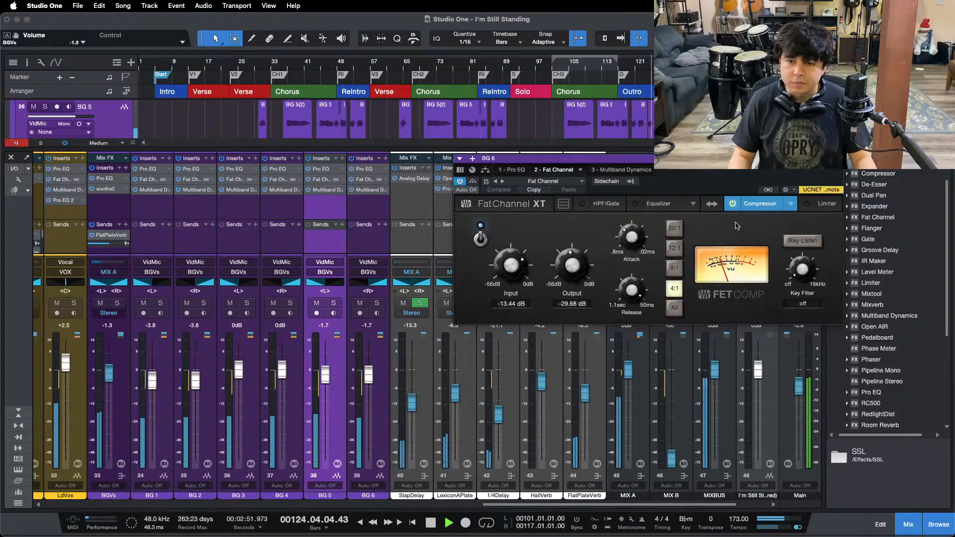
Step: Examine the Multiband Dynamics high band on BG 6 and BG 5 during playback
left_click(612, 169)
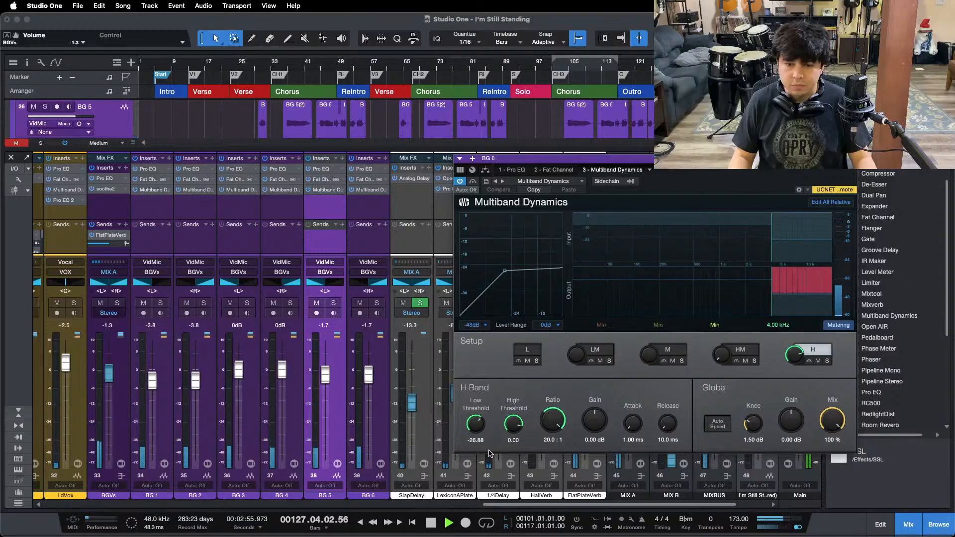
double_click(321, 190)
left_click(802, 350)
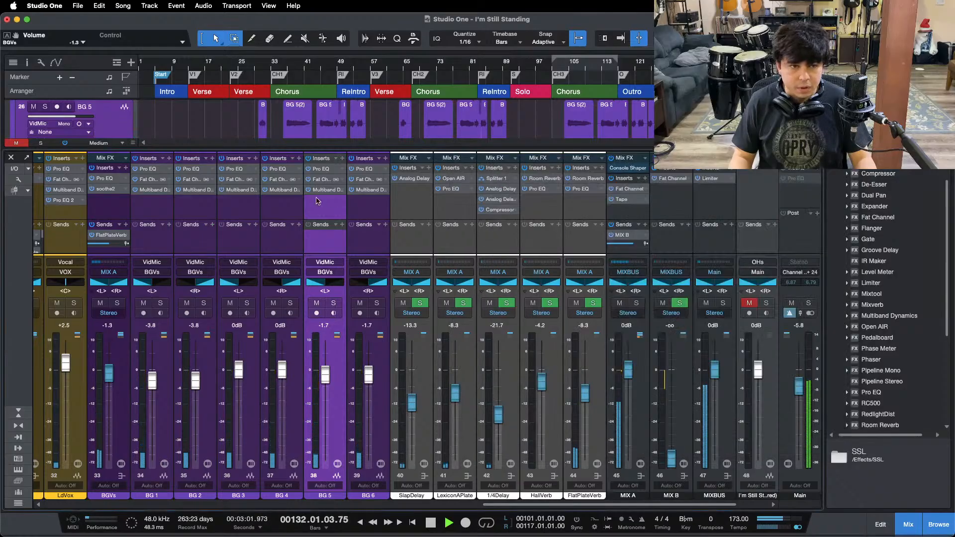
Step: Examine the Pro EQ and soothe2 on the BGVs bus, playing from the end of the last chorus into the Outro
double_click(98, 179)
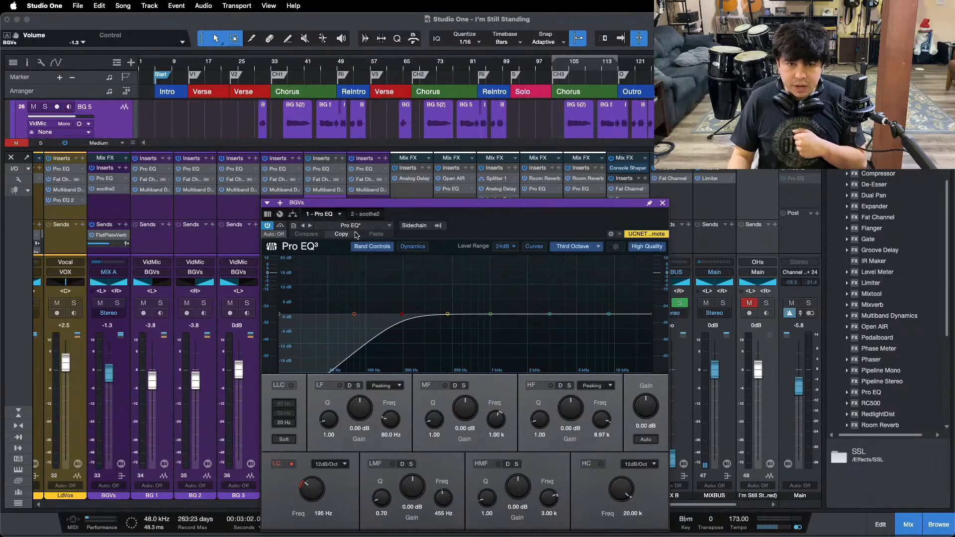
left_click(369, 215)
left_click_drag(599, 69, 499, 85)
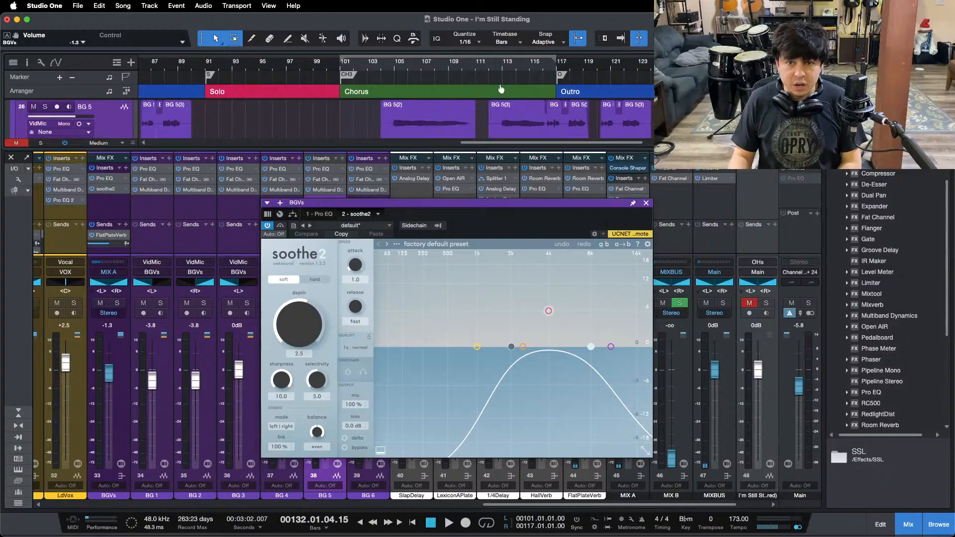
left_click(540, 68)
key("space")
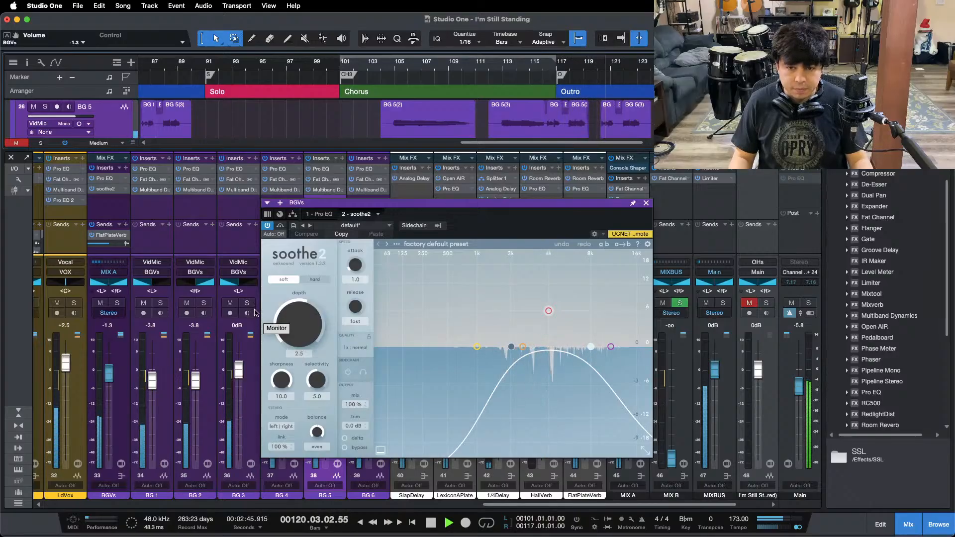
key("space")
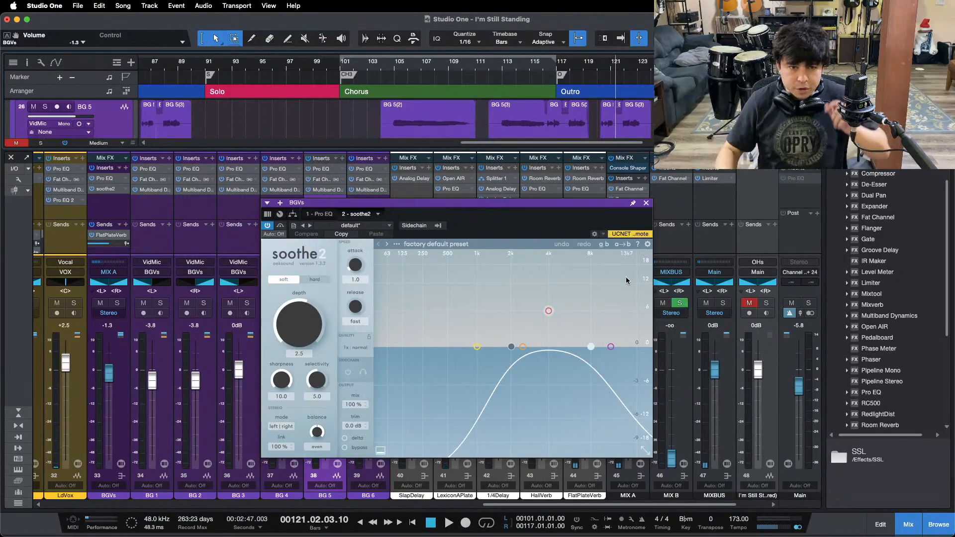
mouse_move(520, 535)
left_click(522, 517)
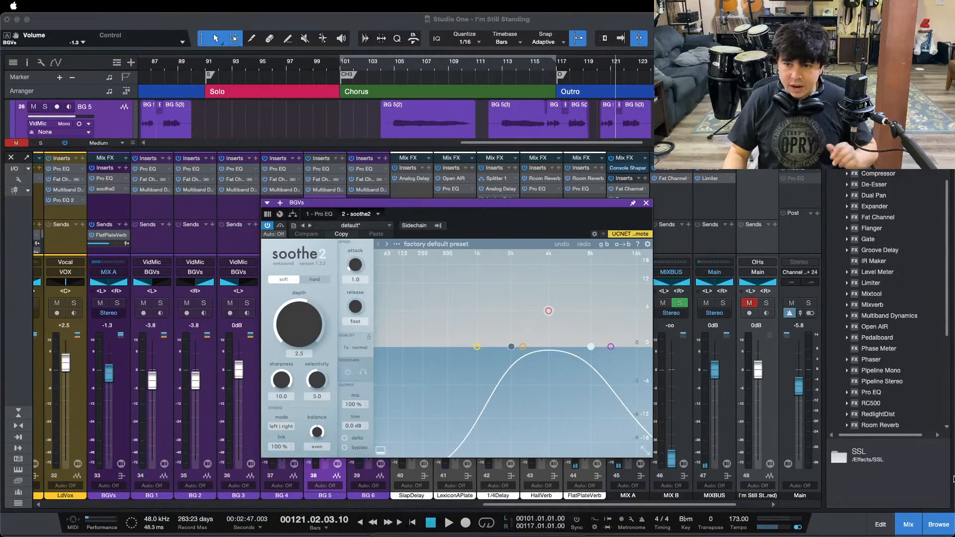
left_click(571, 390)
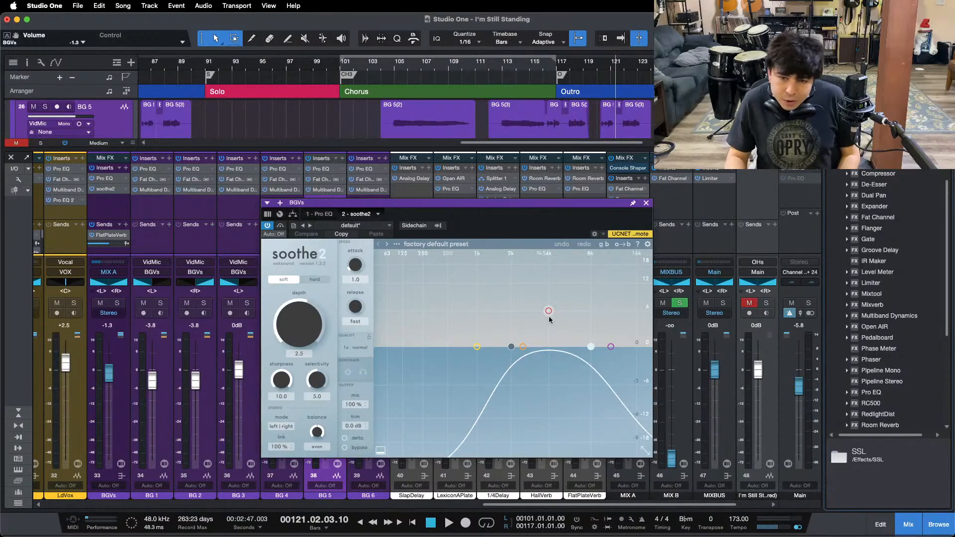
Step: Replay the end of the last chorus to watch soothe2 work on the BGVs bus, and close the plug-in
key("KP_0")
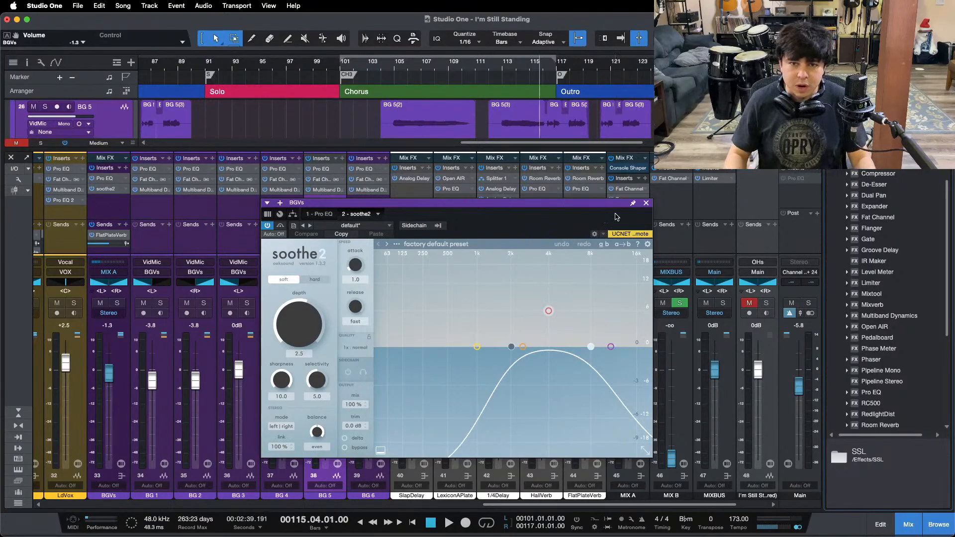
key("space")
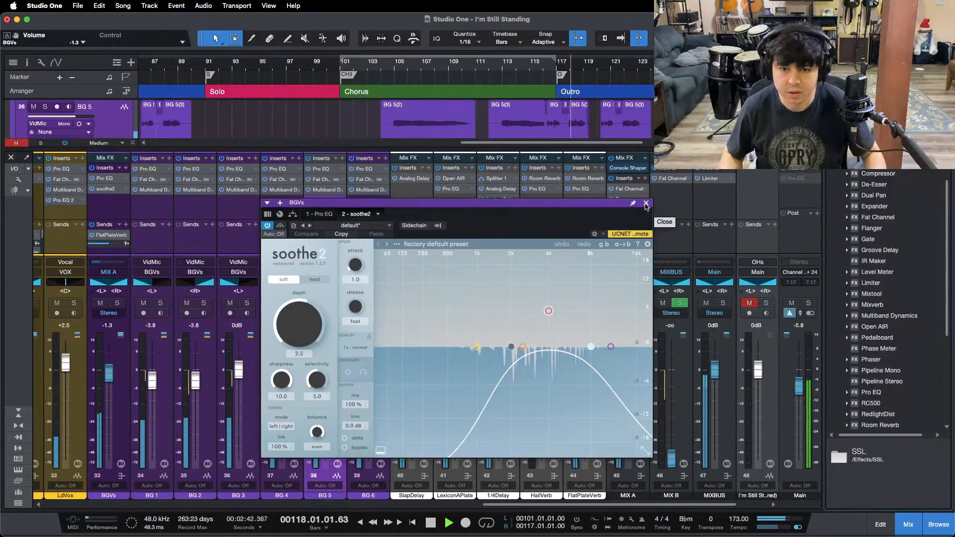
left_click(646, 204)
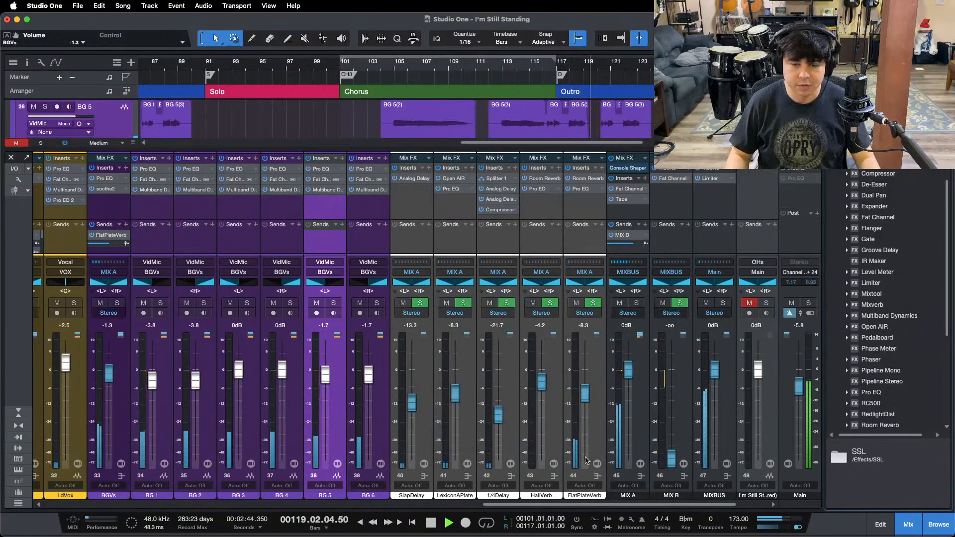
Step: Raise the BGVs bus fader to -0.8 dB during playback and listen just before the first chorus
left_click_drag(533, 504, 421, 503)
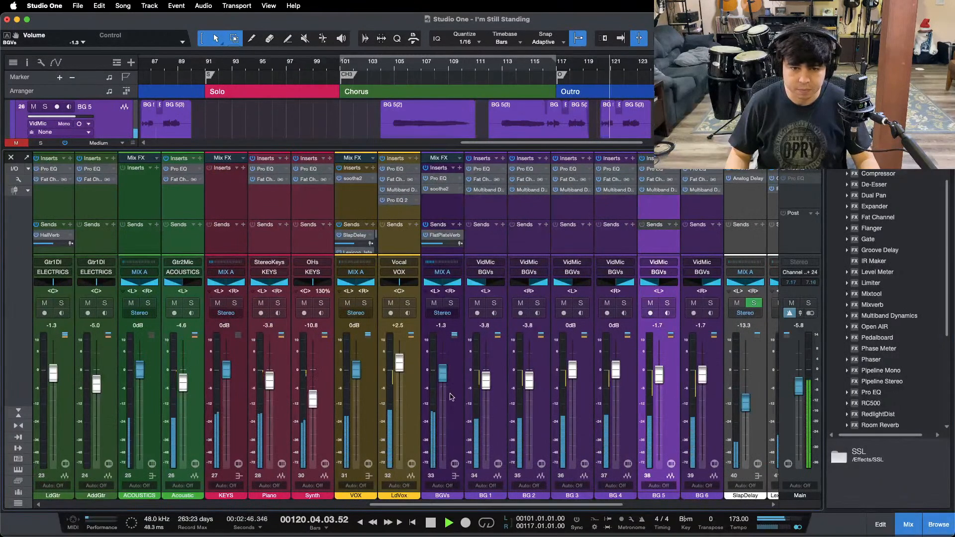
left_click_drag(445, 373, 444, 371)
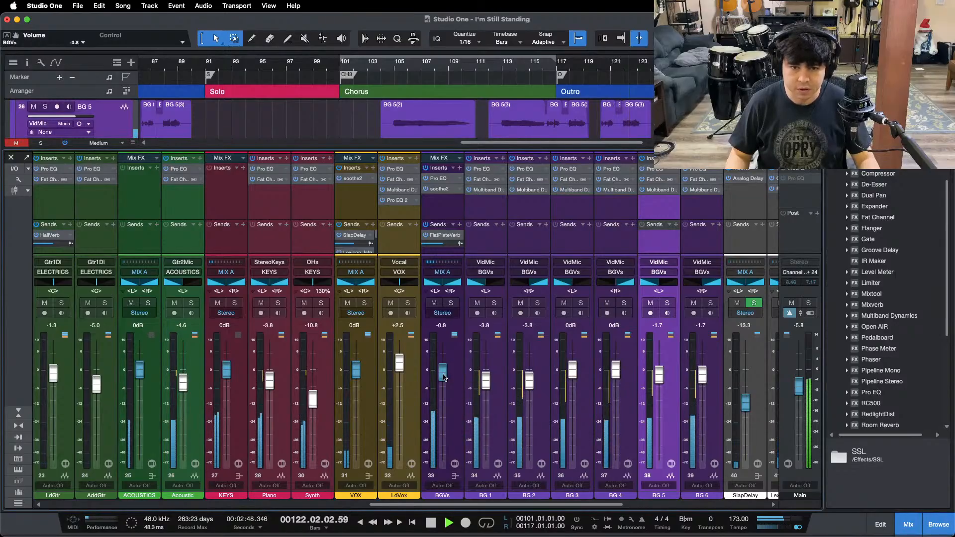
left_click_drag(534, 64, 581, 48)
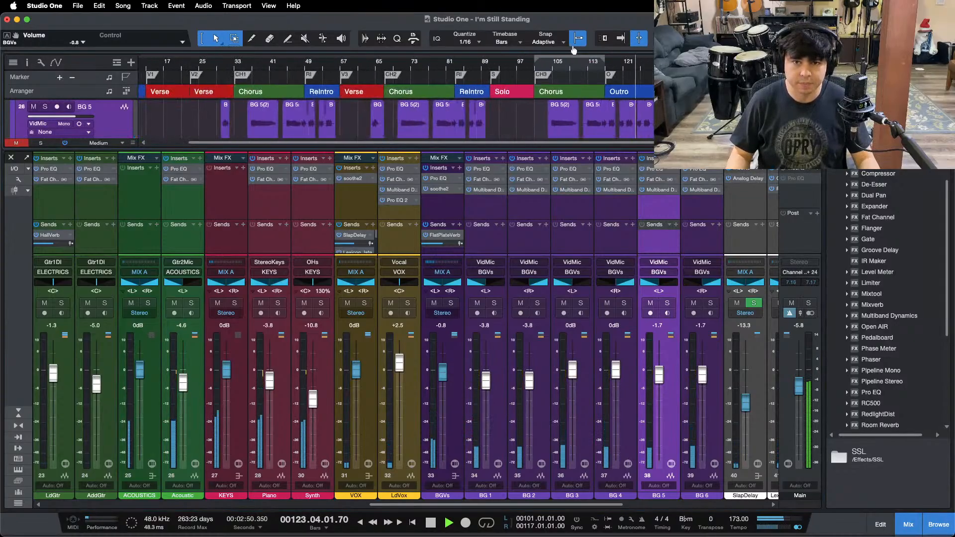
left_click(223, 66)
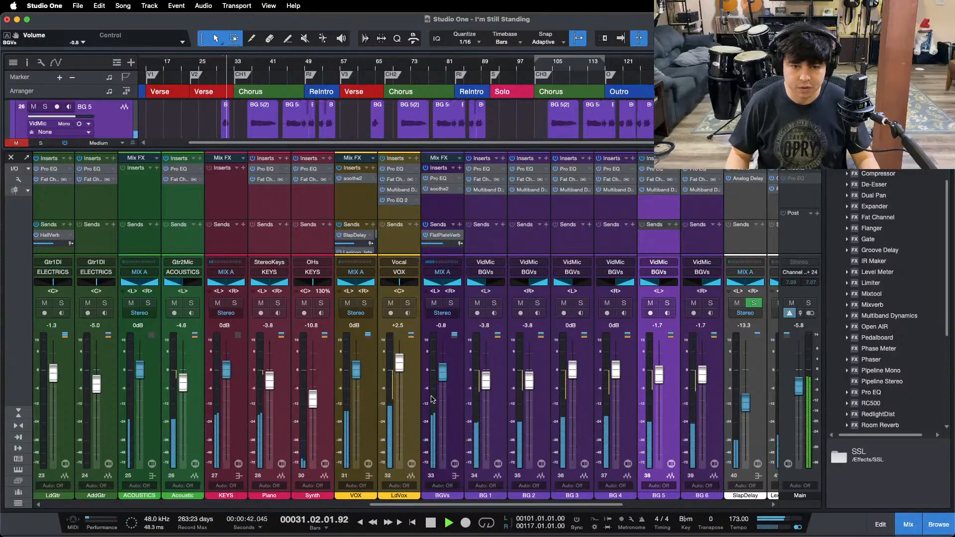
key("space")
Step: Examine soothe2 on the VOX bus, and the Multiband Dynamics and Pro EQ 2 on LdVox
left_click(352, 178)
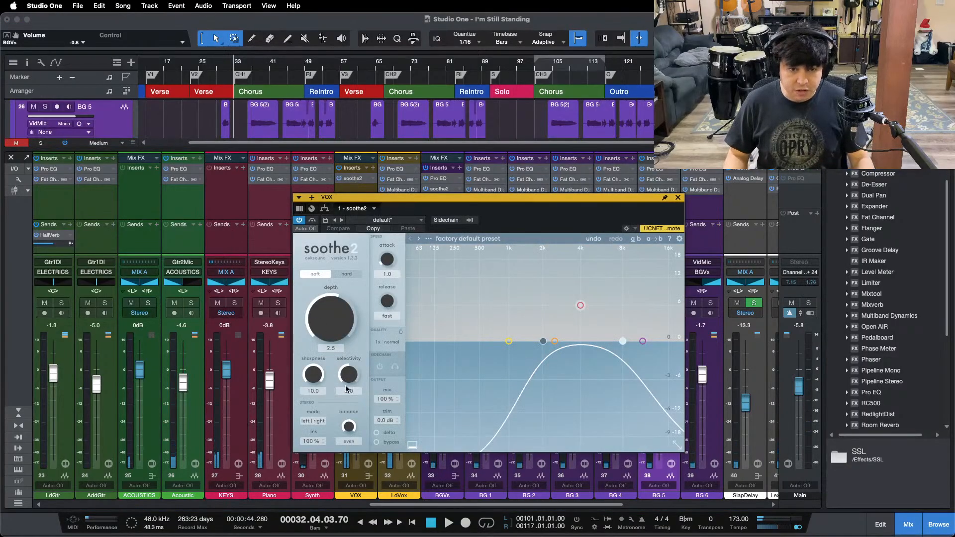
left_click(679, 198)
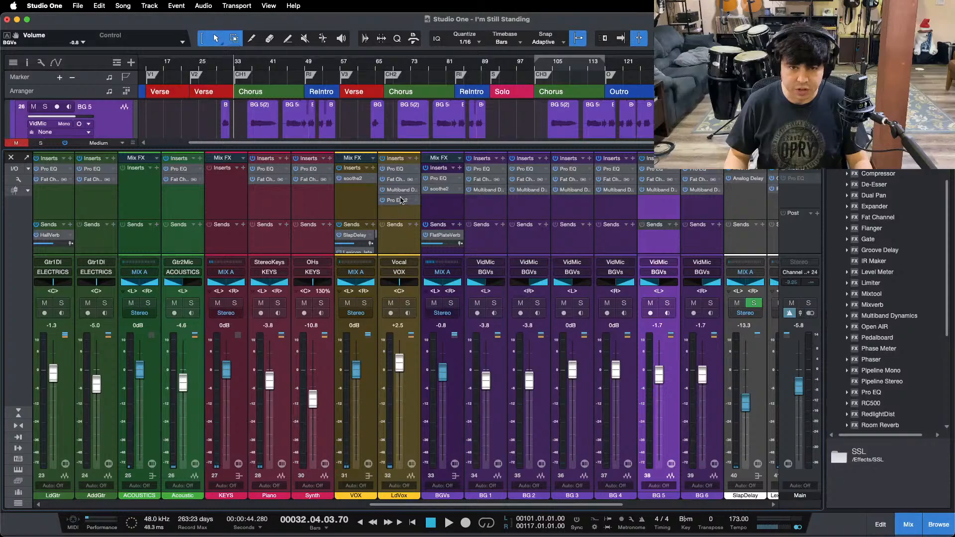
left_click(397, 172)
left_click(436, 154)
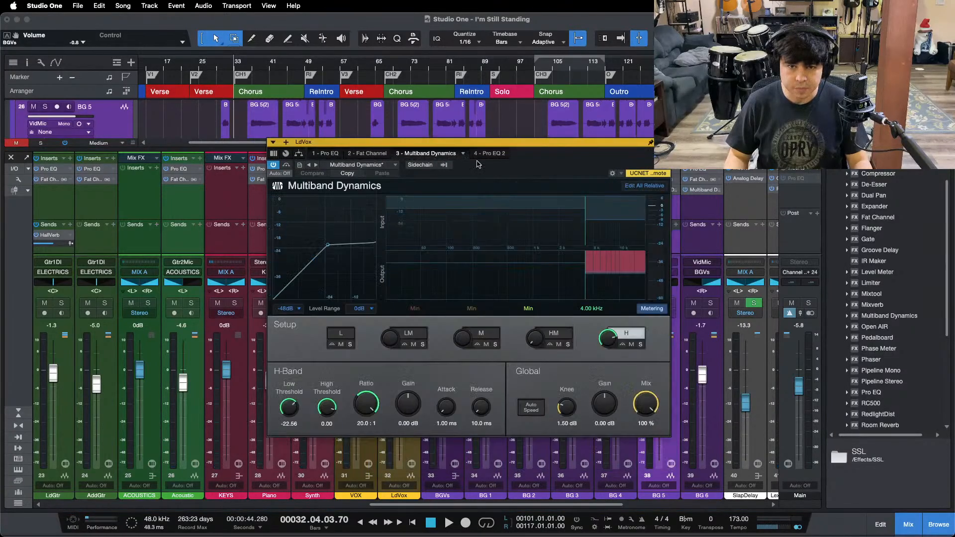
left_click(487, 153)
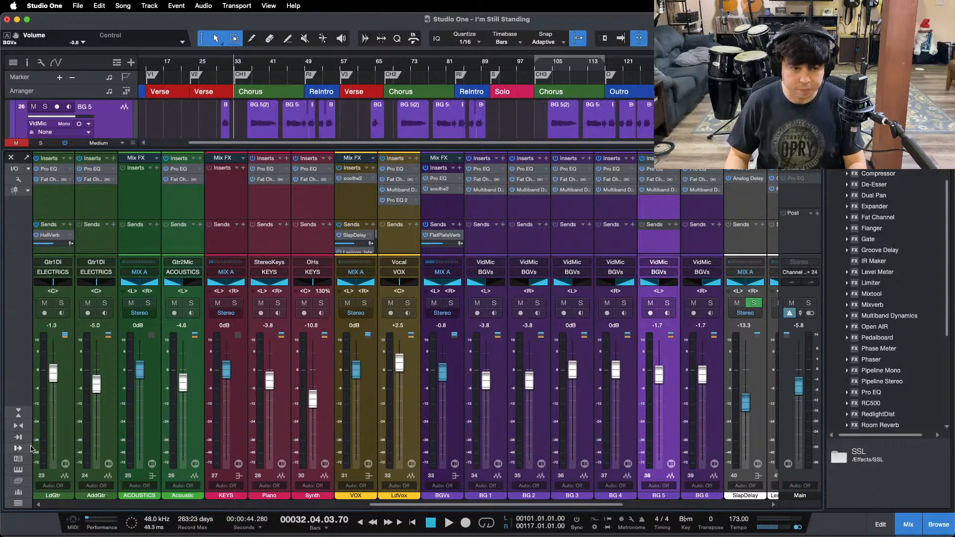
Step: Switch the console to its compact layout and expand the VOX bus to show its inserts and sends
left_click(18, 413)
left_click(369, 463)
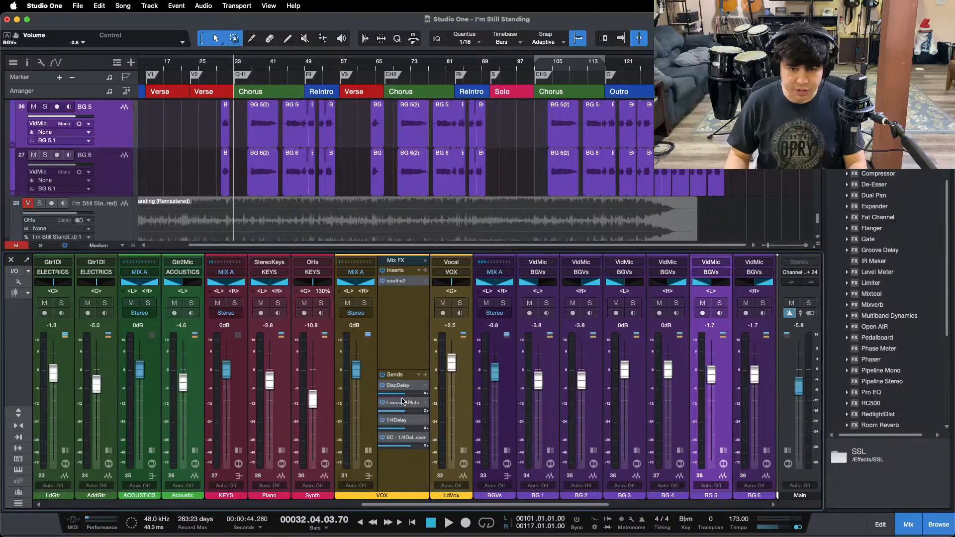
left_click_drag(391, 511, 469, 511)
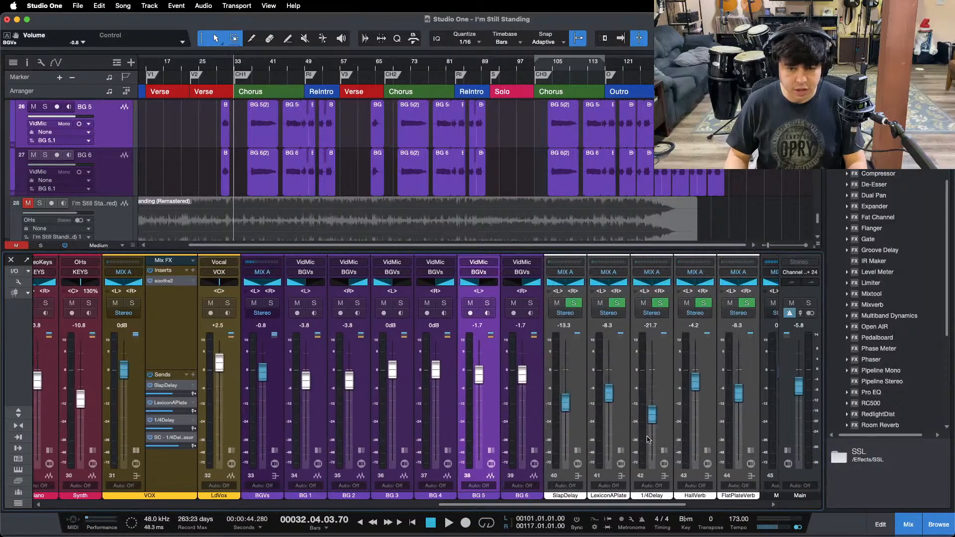
Step: Expand the SlapDelay channel, examine its Analog Delay settings and close the plug-in
left_click(582, 497)
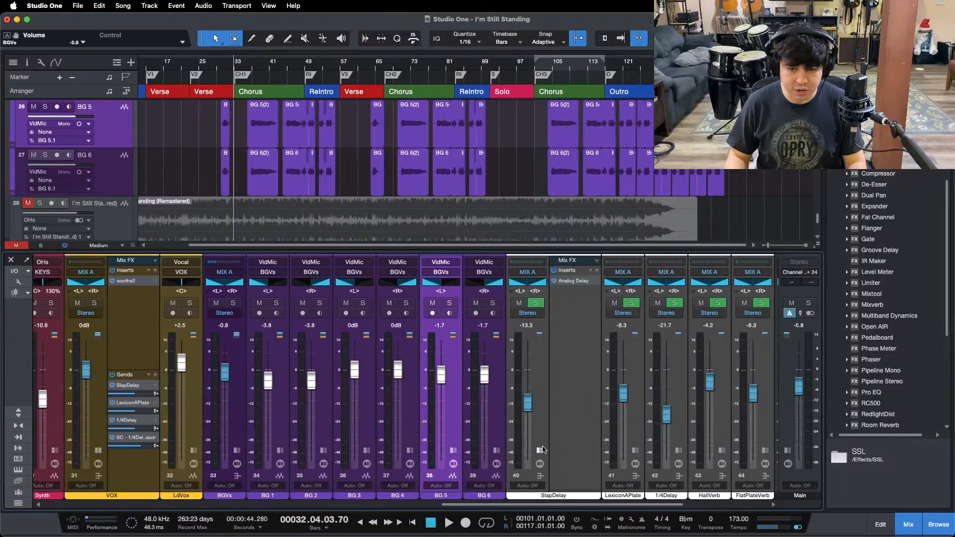
left_click(579, 281)
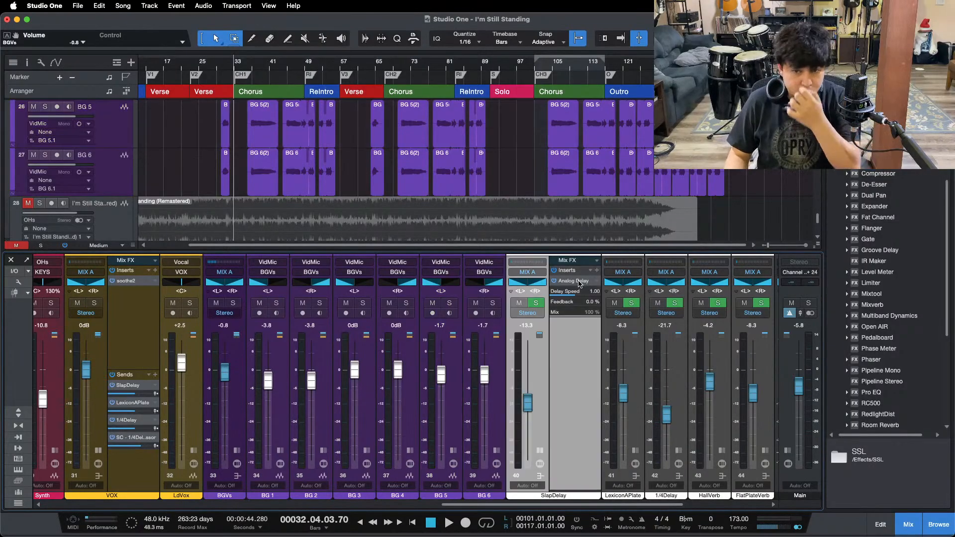
double_click(579, 281)
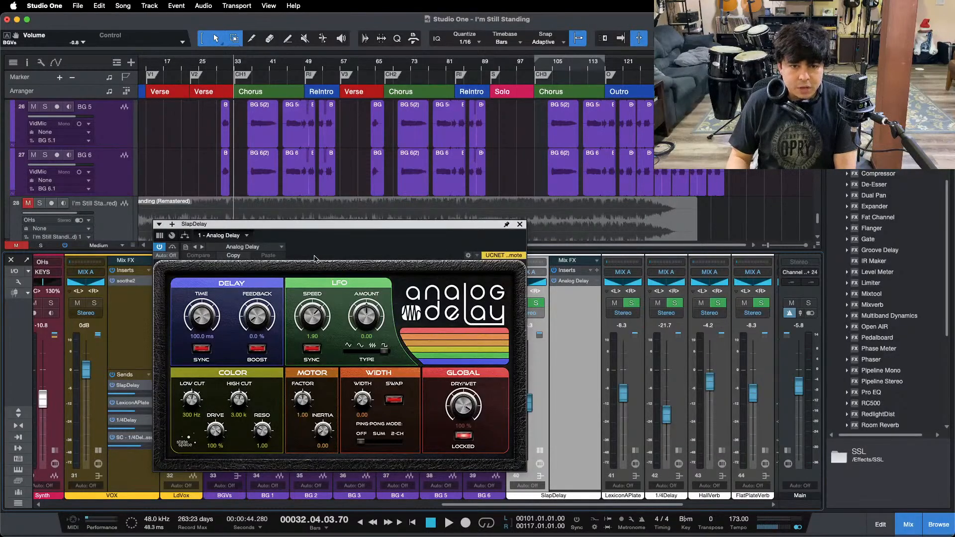
left_click_drag(314, 258, 460, 256)
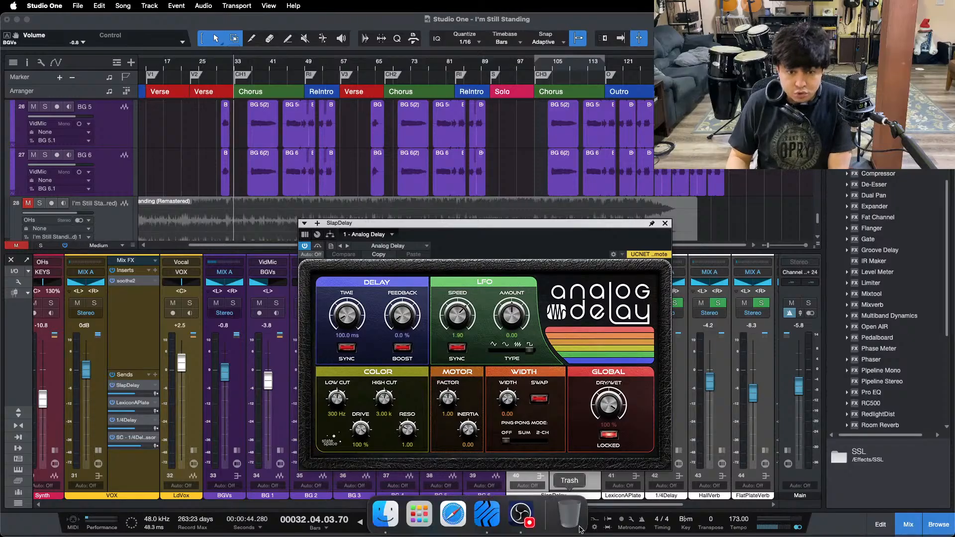
left_click(909, 474)
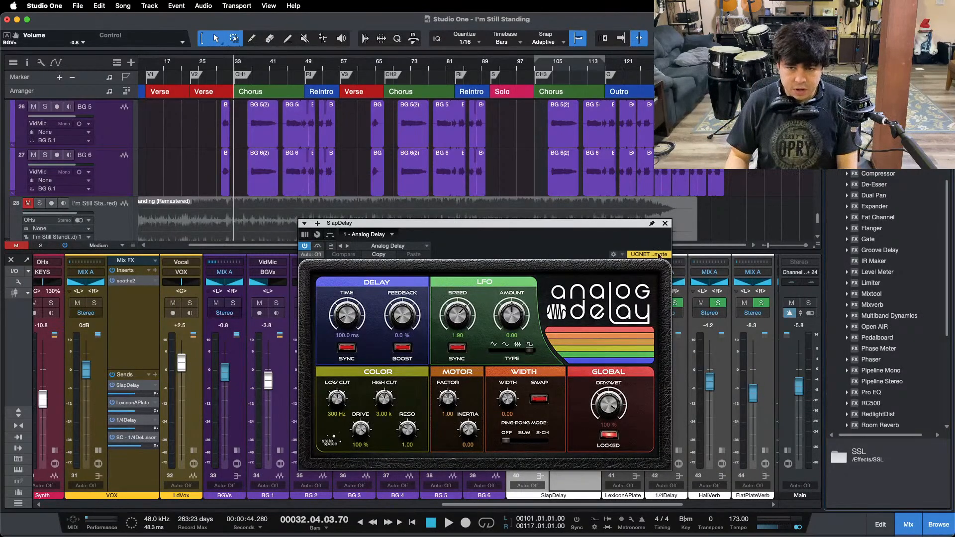
left_click(665, 223)
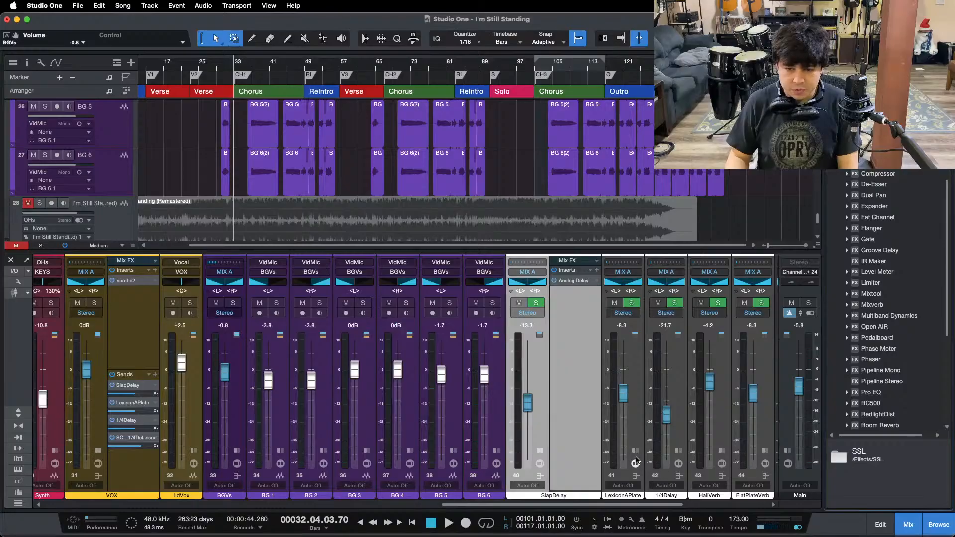
Step: Expand the LexiconAPlate channel and open its Open AIR reverb
left_click(643, 285)
left_click(666, 280)
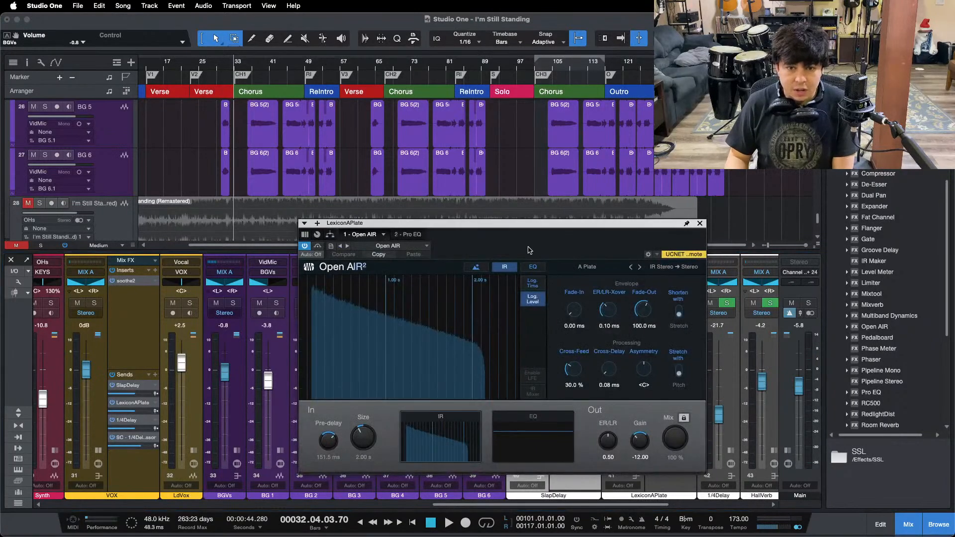
Step: Examine the Open AIR and Pro EQ settings on LexiconAPlate, close the plug-in window and collapse the channel
left_click_drag(529, 249, 453, 218)
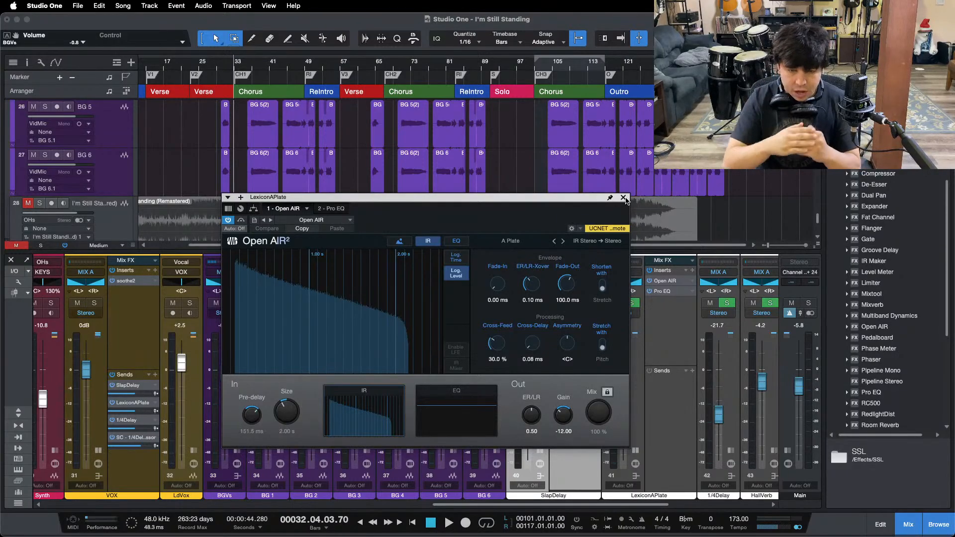
left_click(334, 209)
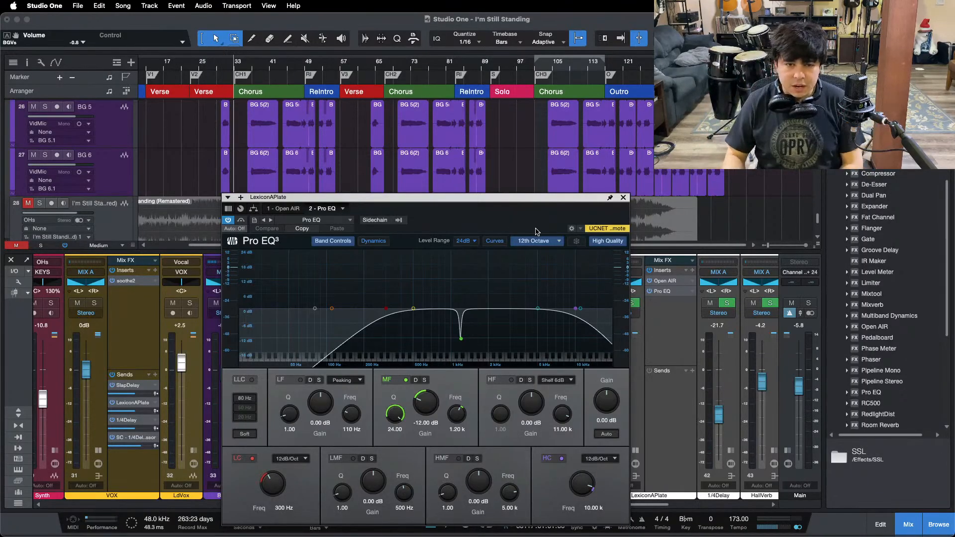
left_click(623, 198)
left_click(636, 451)
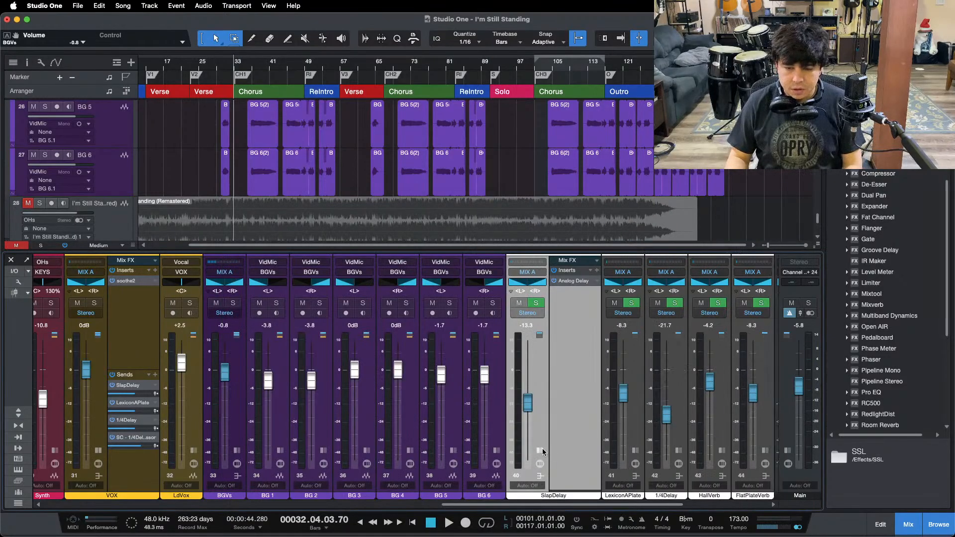
Step: Expand the 1/4Delay channel and compare the settings of its two Analog Delay plug-ins
left_click(625, 450)
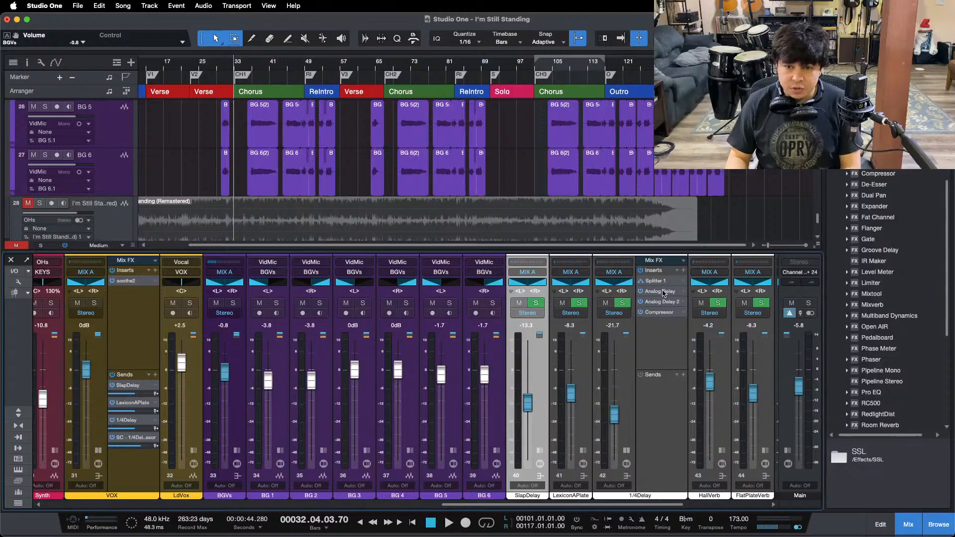
left_click(663, 293)
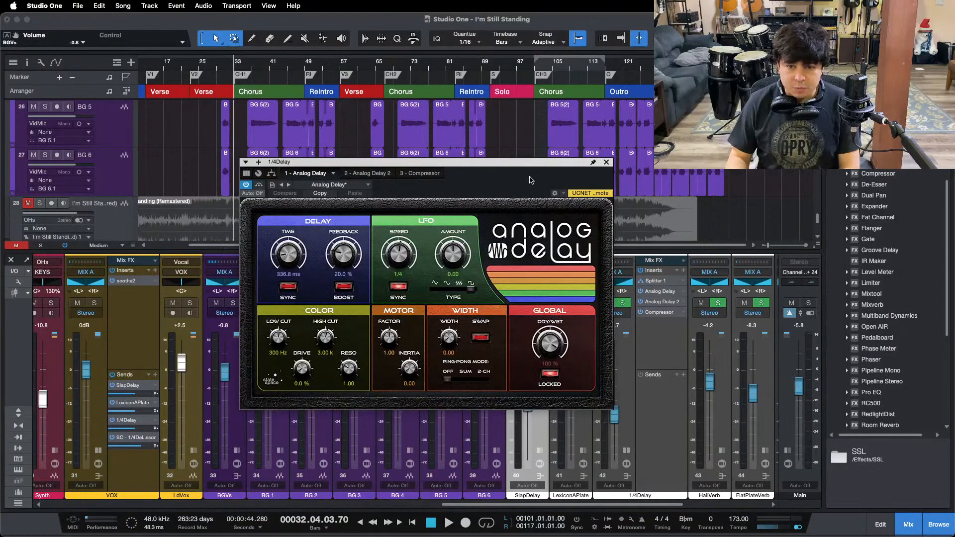
left_click_drag(523, 173, 528, 239)
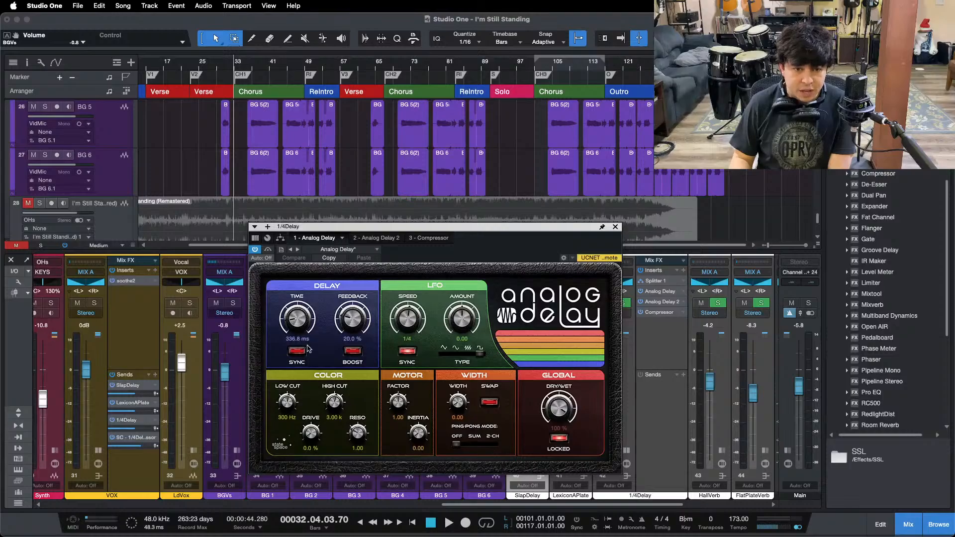
left_click(379, 238)
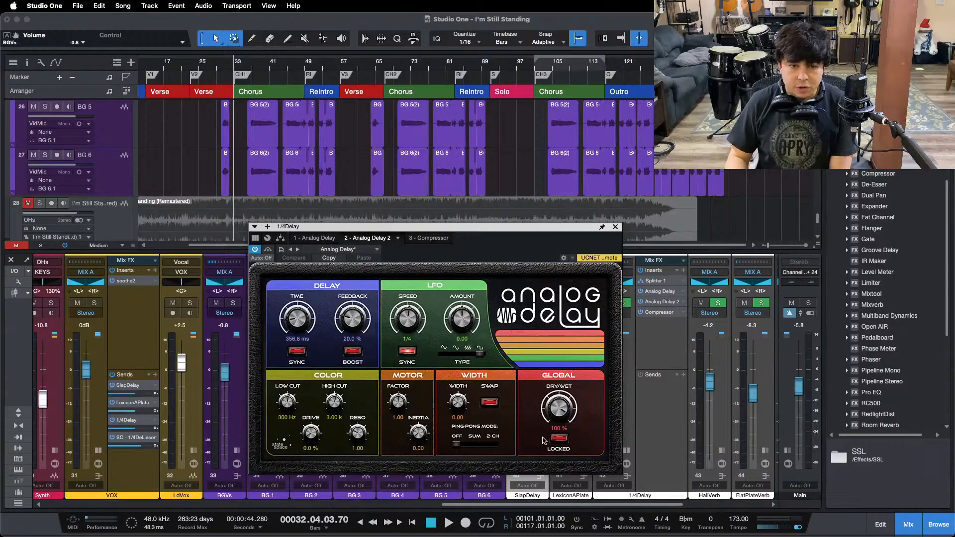
left_click(322, 239)
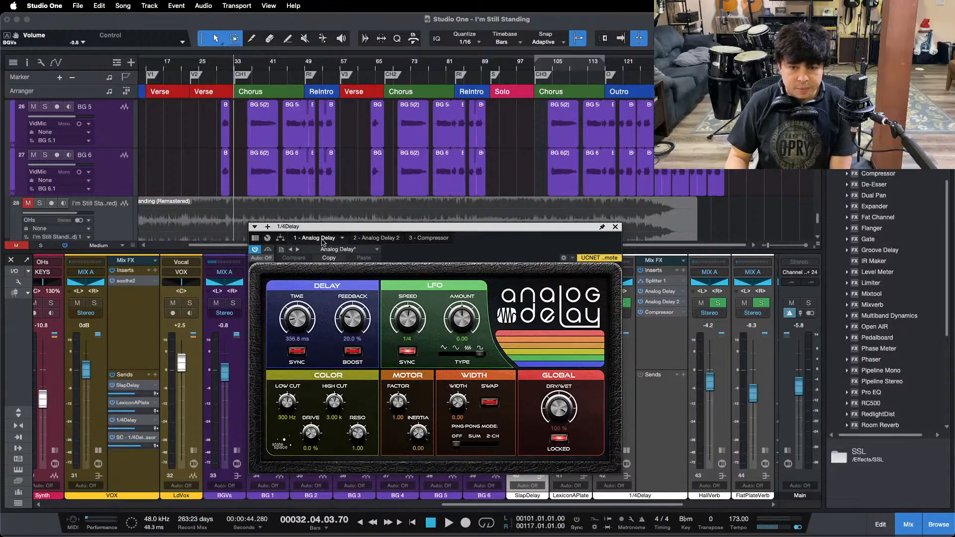
Step: Examine the sidechained Compressor on 1/4Delay while playing from the loop start, stop playback and close the plug-in
left_click(432, 239)
left_click_drag(435, 178, 494, 253)
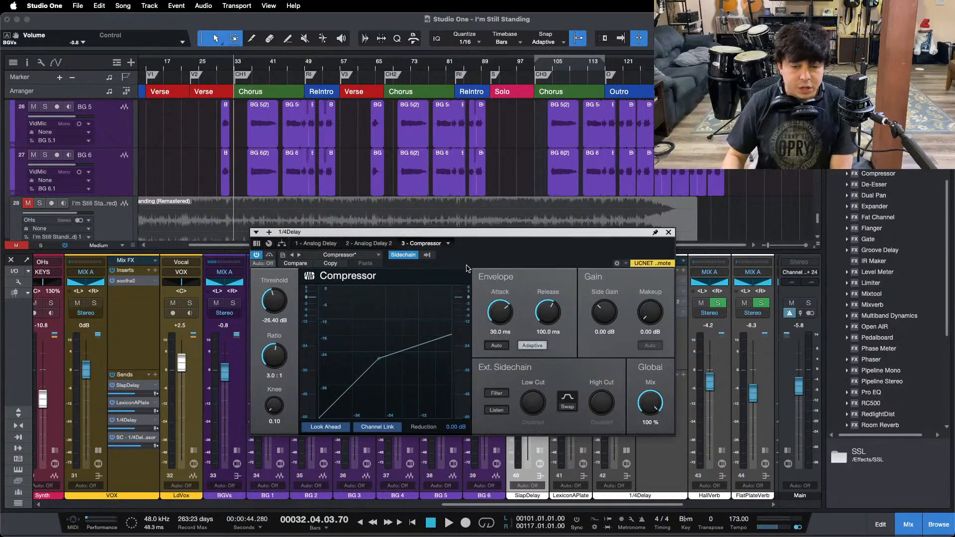
left_click_drag(496, 261, 485, 280)
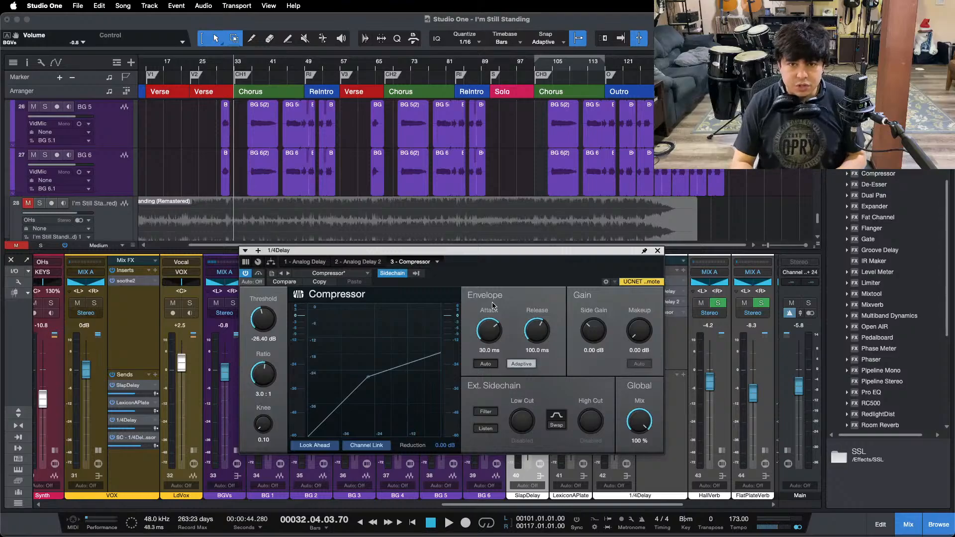
key("KP_1")
key("space")
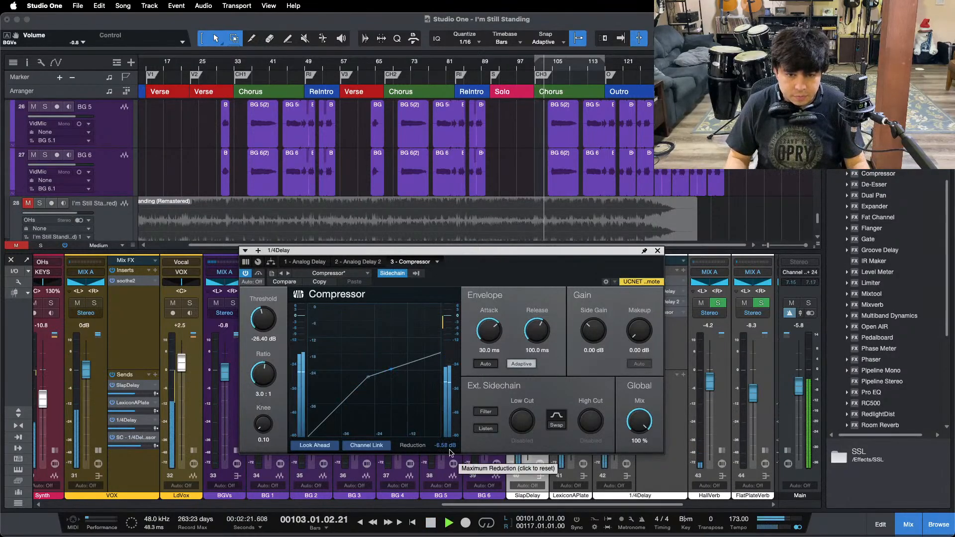
key("space")
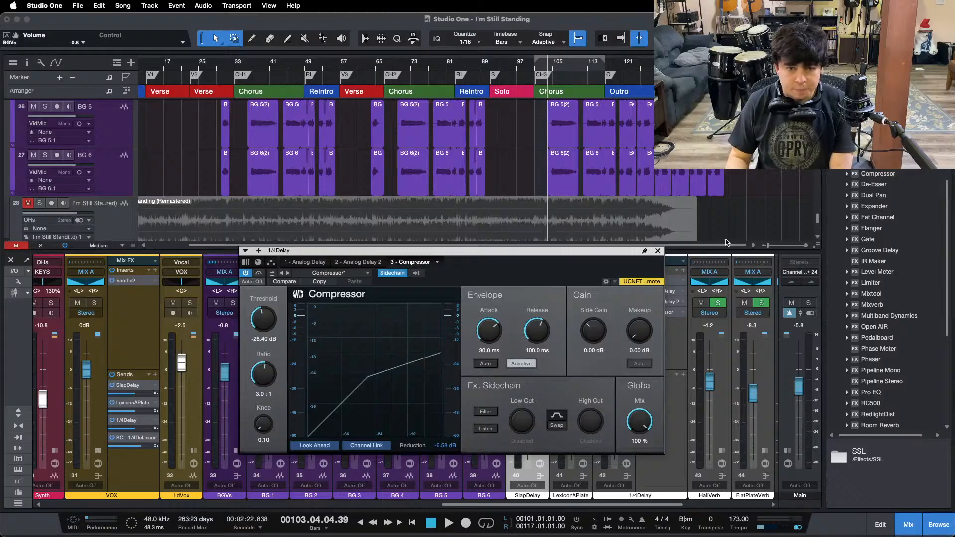
left_click(657, 251)
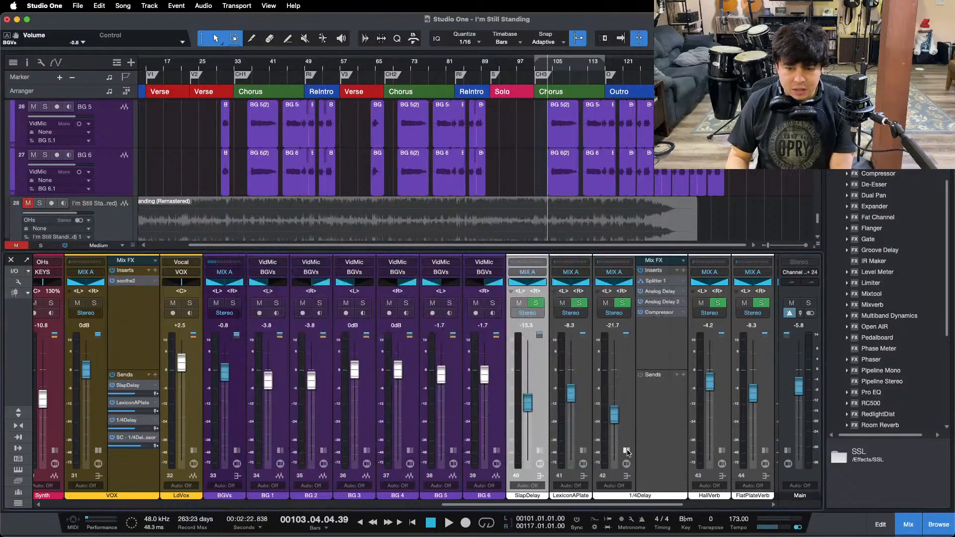
Step: Collapse the 1/4Delay and VOX channels and hide the mix console
left_click(626, 451)
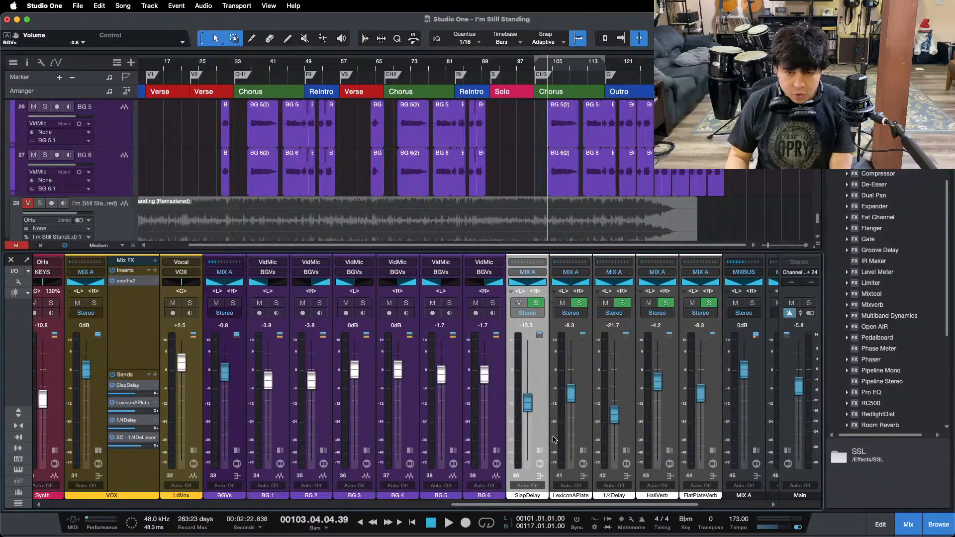
left_click(98, 451)
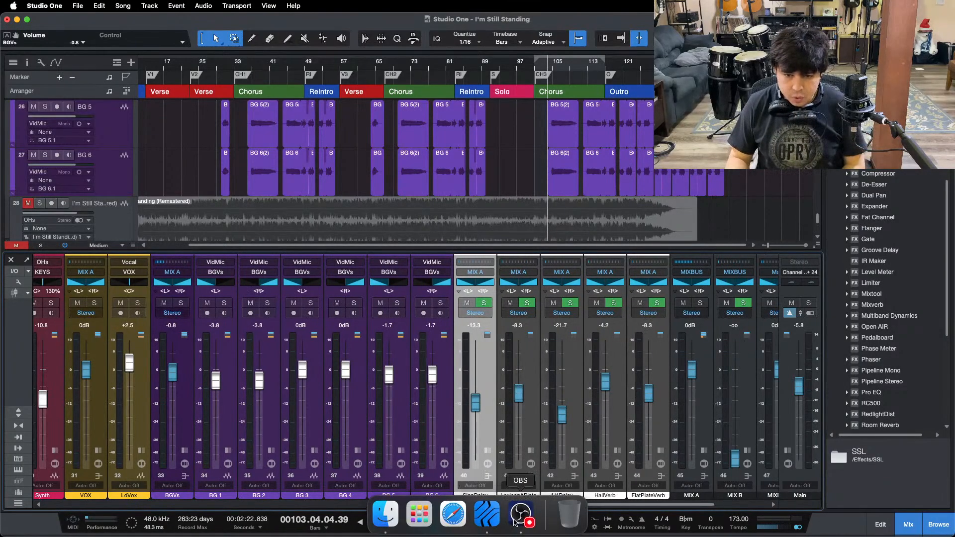
left_click(514, 522)
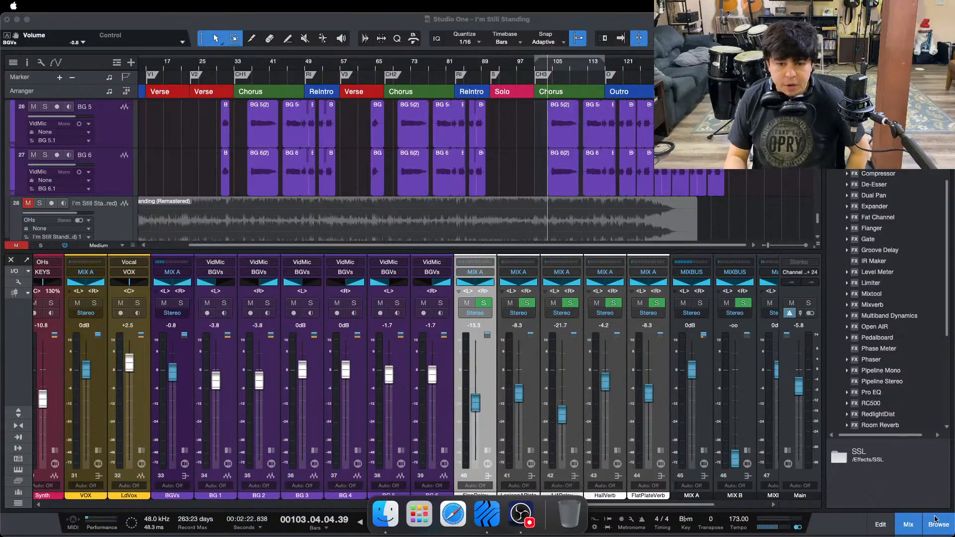
left_click(795, 495)
key("F3")
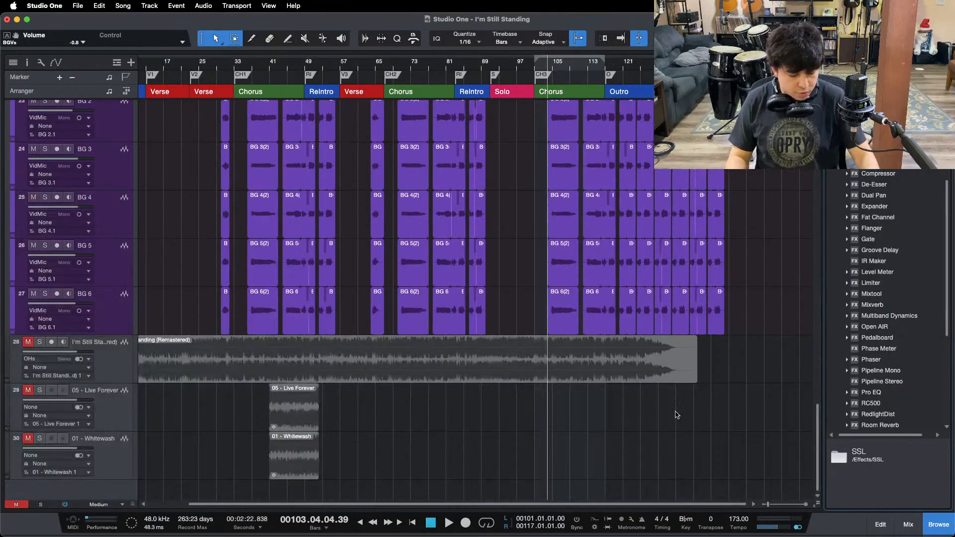
Step: Move the I'm Still Standing reference track below Whitewash and place the Live Forever and Whitewash clips at bar 101
left_click_drag(126, 370, 112, 482)
left_click_drag(351, 389, 546, 382)
left_click_drag(554, 63, 490, 99)
Step: Set the loop range over the third chorus, from bar 101 to bar 112
left_click_drag(671, 60, 343, 81)
scroll(381, 182, "up", 1)
scroll(381, 182, "up", 6)
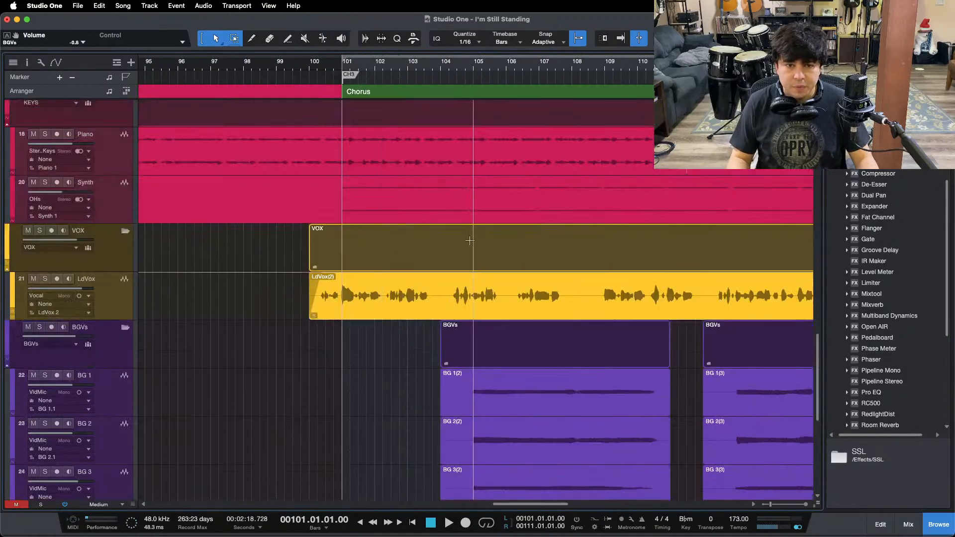
scroll(512, 257, "down", 4)
scroll(512, 257, "down", 3)
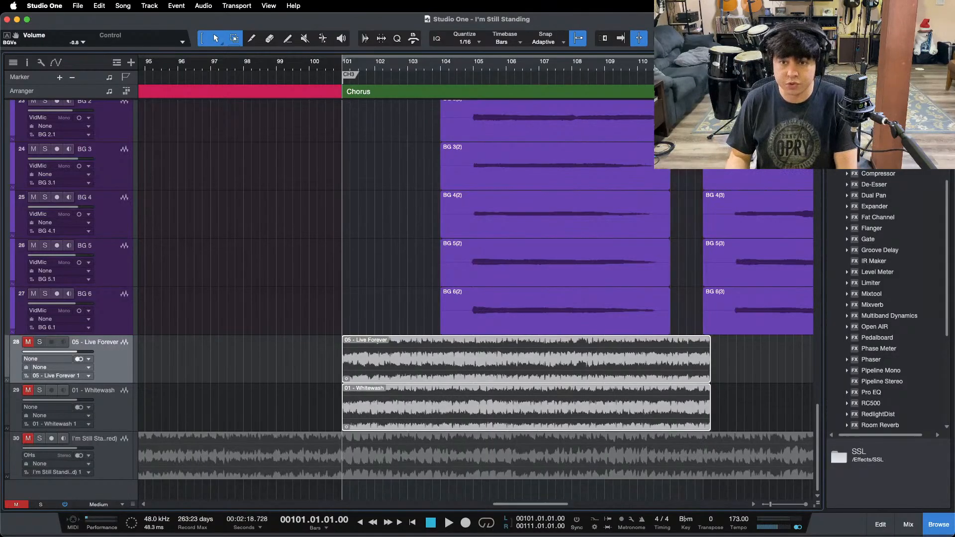
scroll(531, 304, "up", 7)
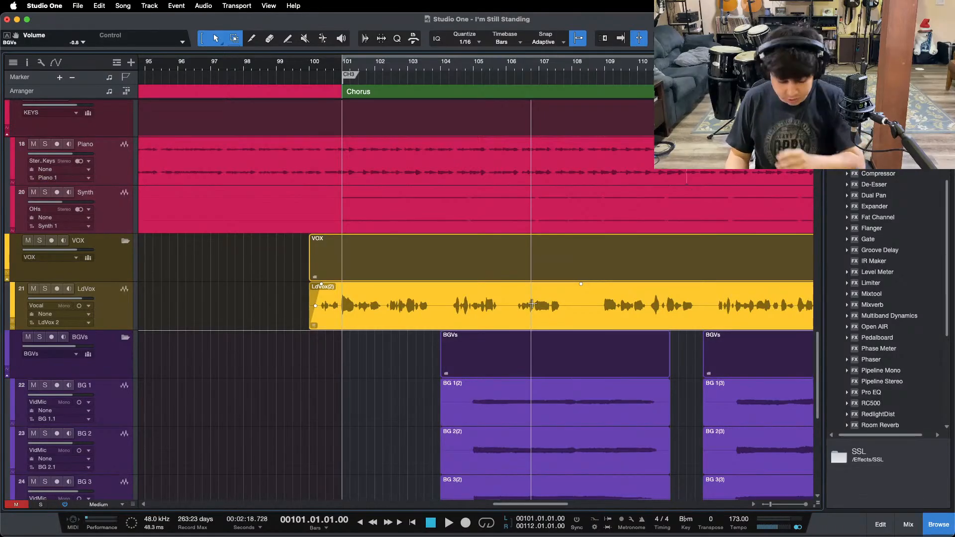
Step: Show the mix console, expand the Main channel, reset its fader to 0 dB and save the song
key("F3")
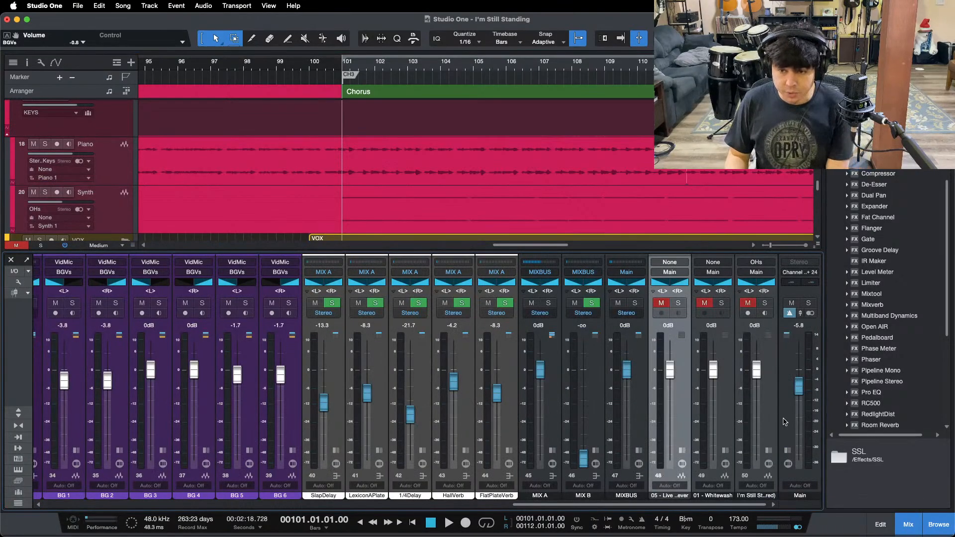
left_click(789, 450)
left_click(751, 388, "alt")
key("super+s")
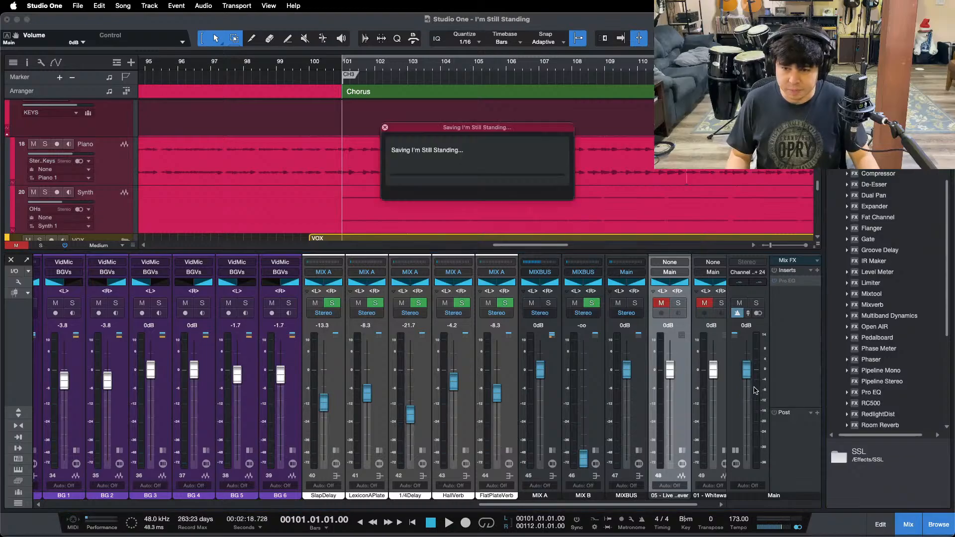
Step: Enable the Pro EQ on Main, set its high cut to 49.3 Hz with the low cut off, and close it
right_click(784, 287)
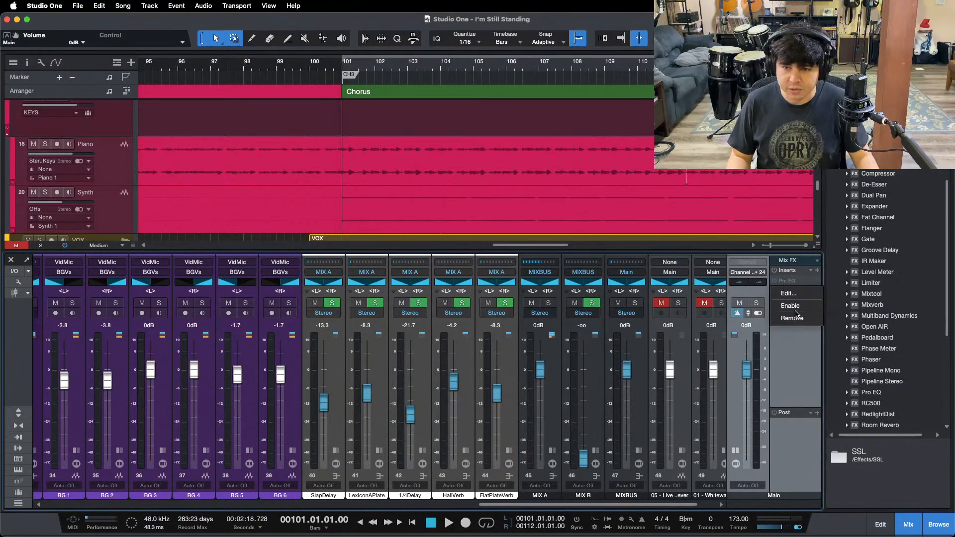
left_click(792, 306)
left_click(798, 281)
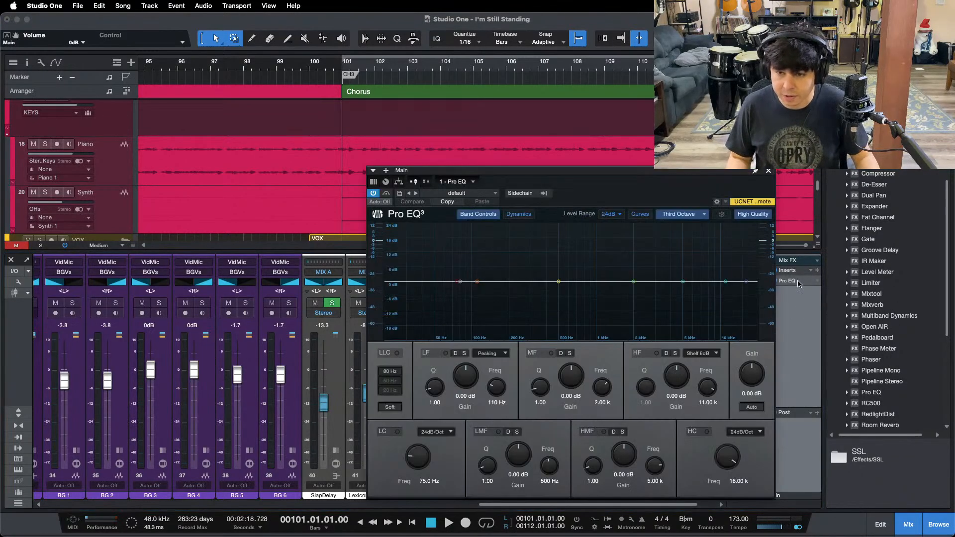
left_click_drag(746, 282, 434, 282)
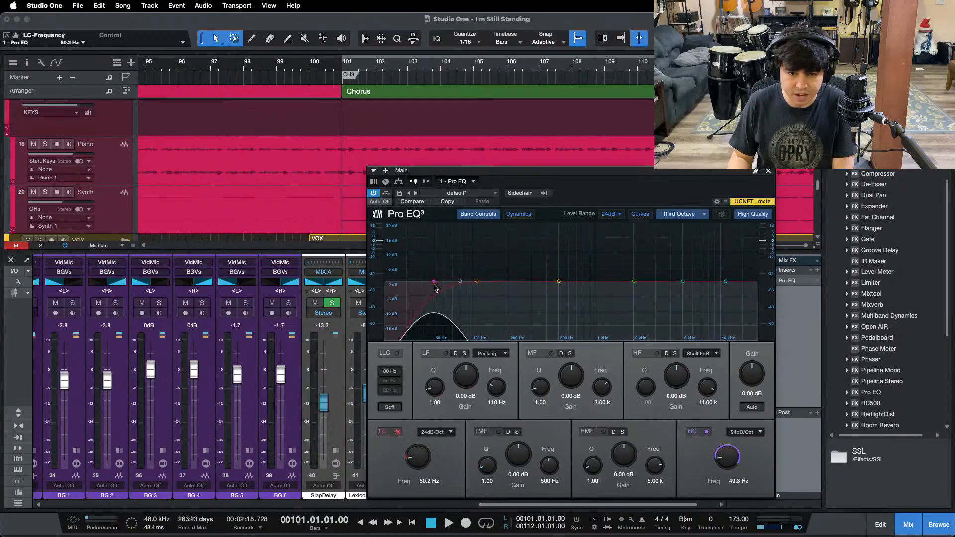
left_click(383, 432)
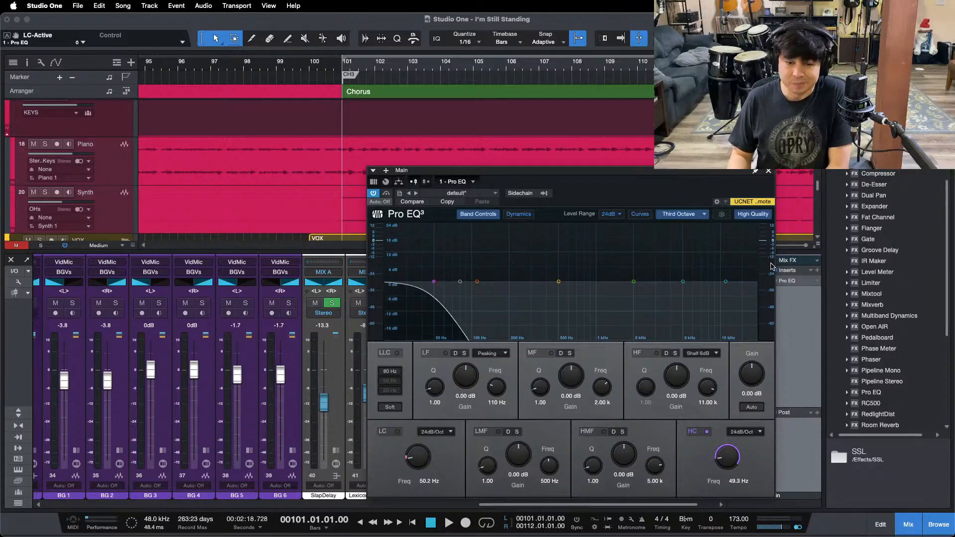
left_click(769, 172)
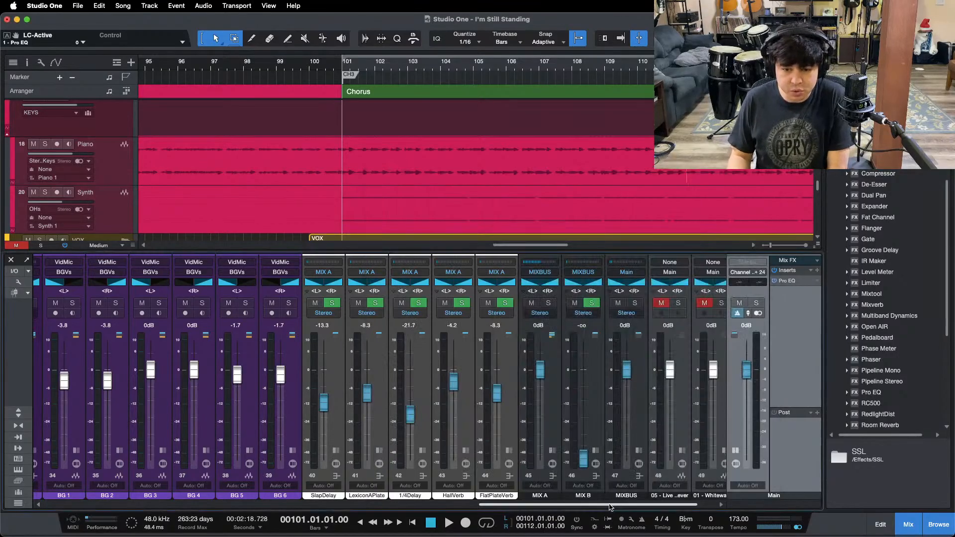
Step: Play a moment of the chorus, raise the Main fader to +5.8 dB and switch the Main output to mono
scroll(676, 405, "right", 2)
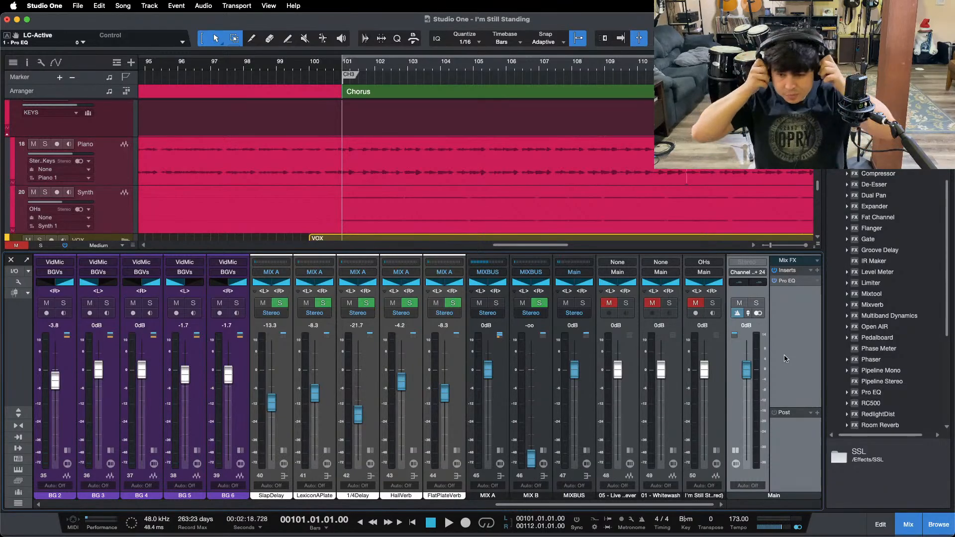
key("space")
key("space")
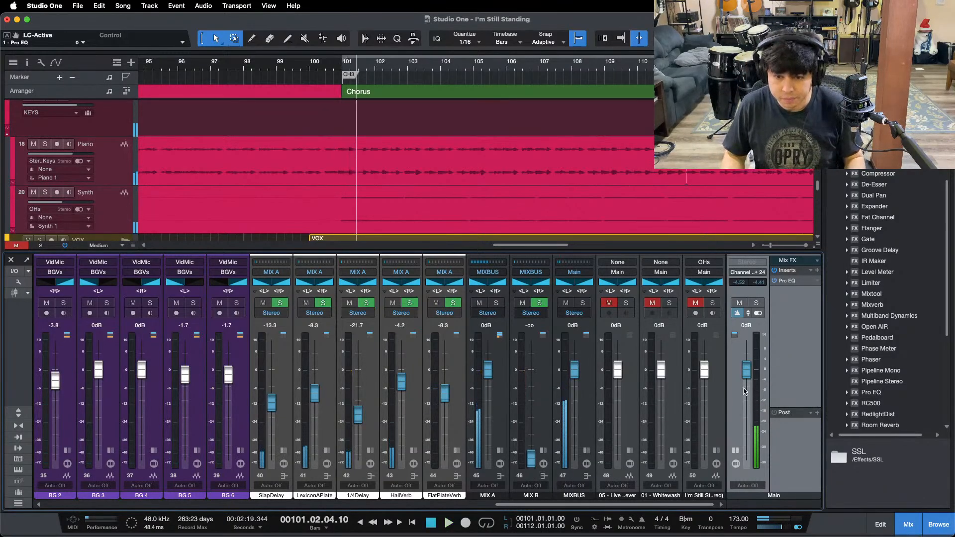
left_click_drag(746, 375, 742, 370)
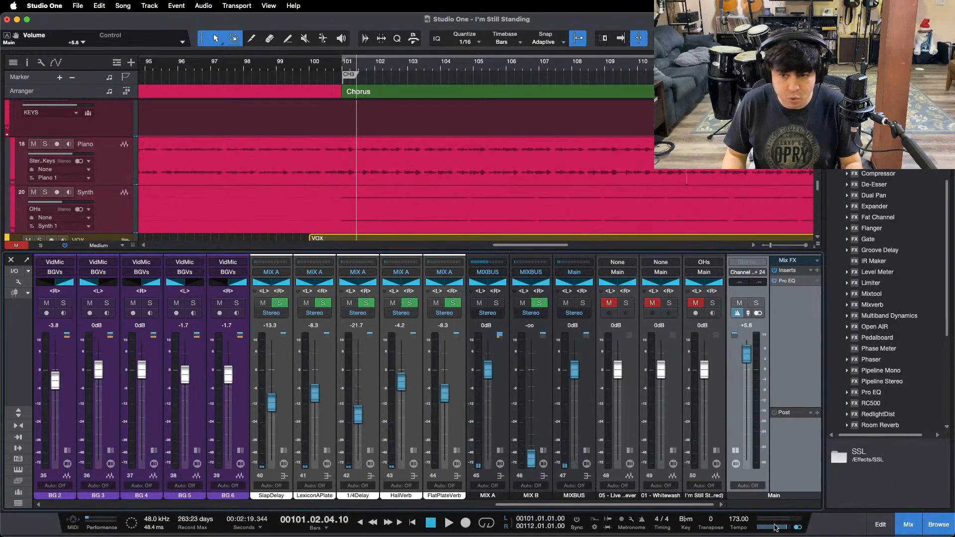
Step: Review the high-cut curve in the Main channel's Pro EQ and close the plug-in
double_click(802, 276)
double_click(786, 460)
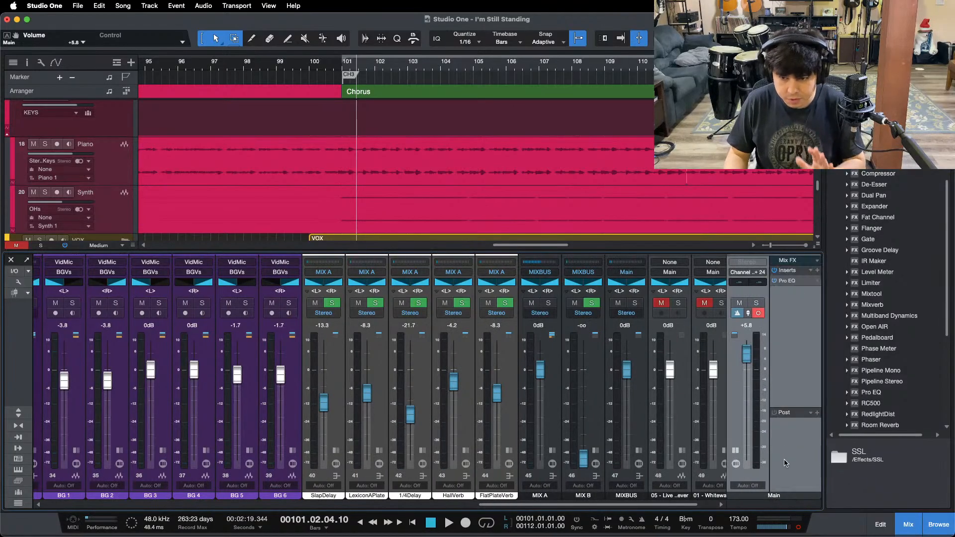
scroll(692, 504, "right", 2)
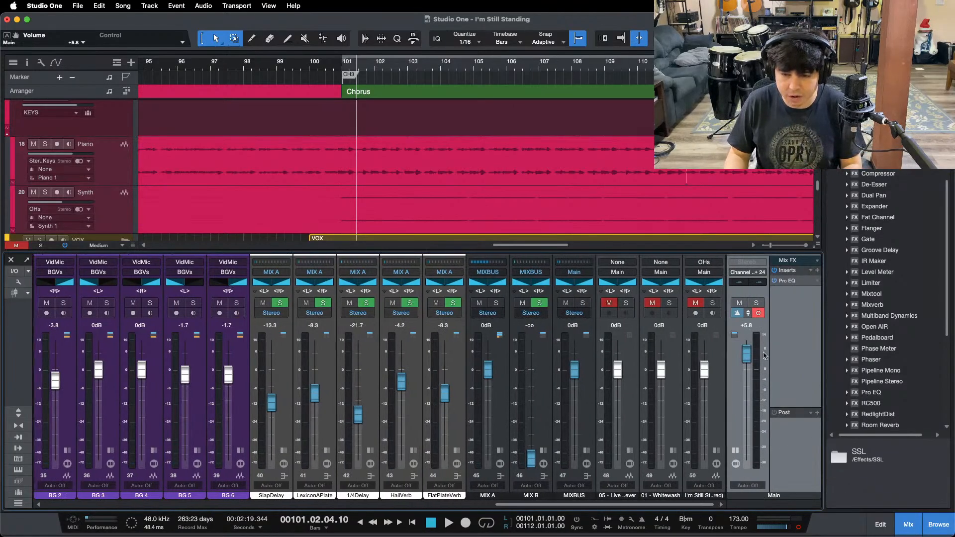
left_click(786, 282)
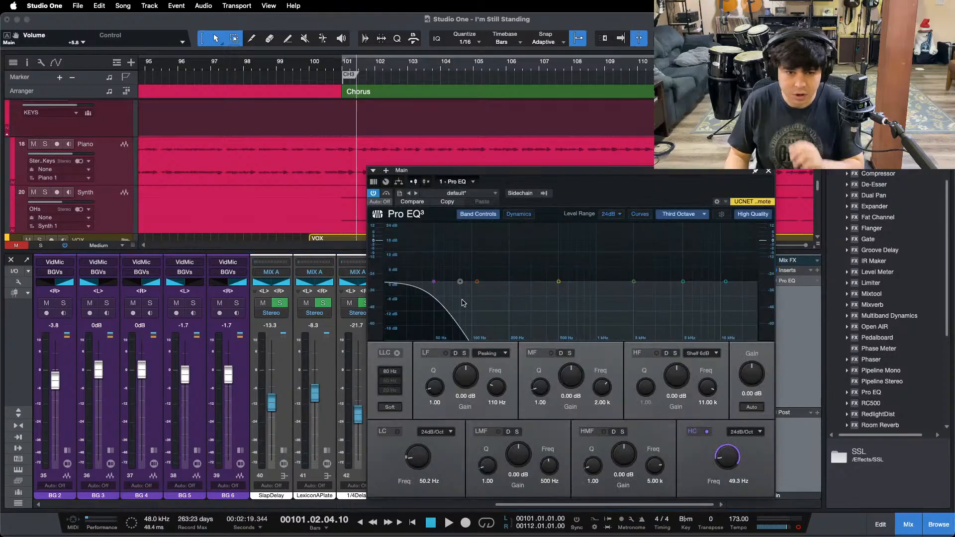
left_click(767, 172)
Step: Play the chorus through the filtered Main output, soloing and unsoloing the Whitewash reference track to compare its sub-bass with the mix
key("space")
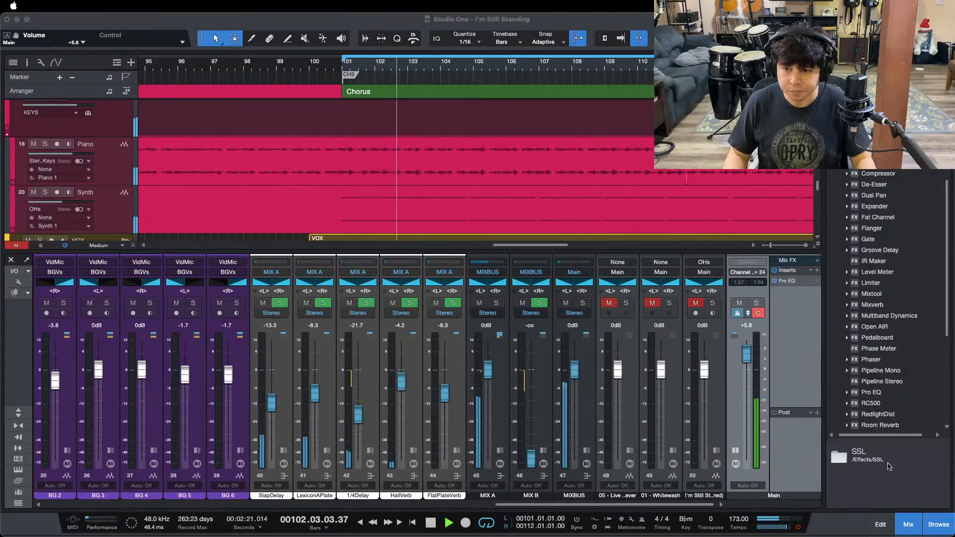
left_click_drag(558, 70, 509, 67)
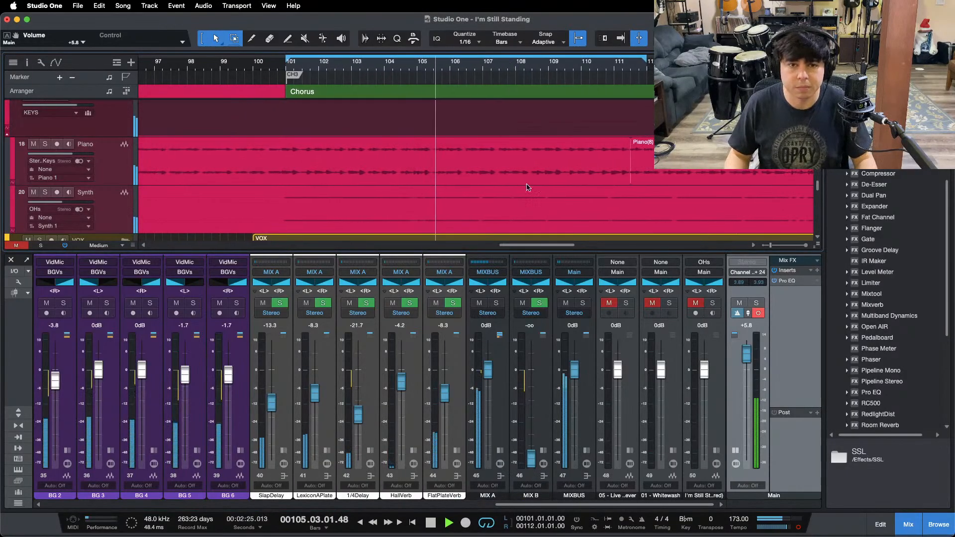
key("KP_1")
left_click(669, 303)
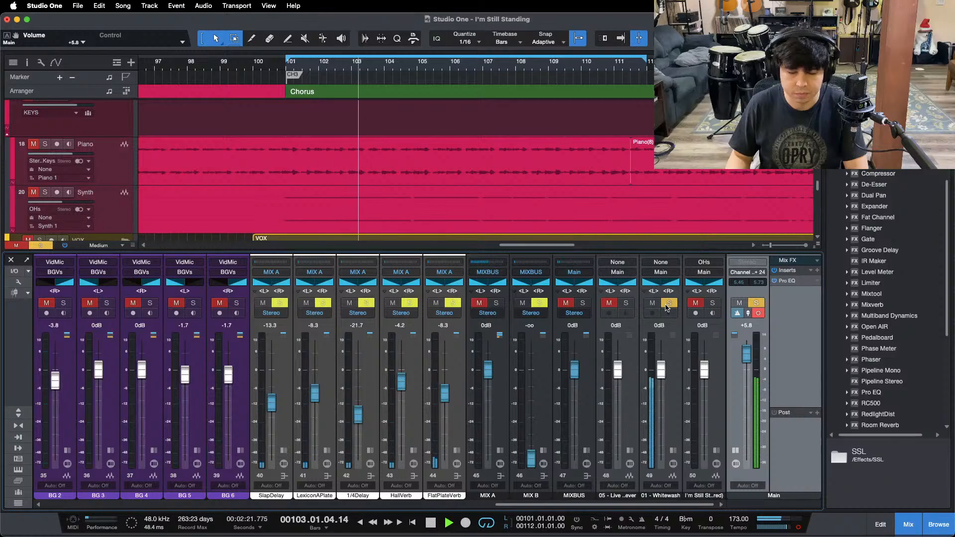
left_click(666, 304)
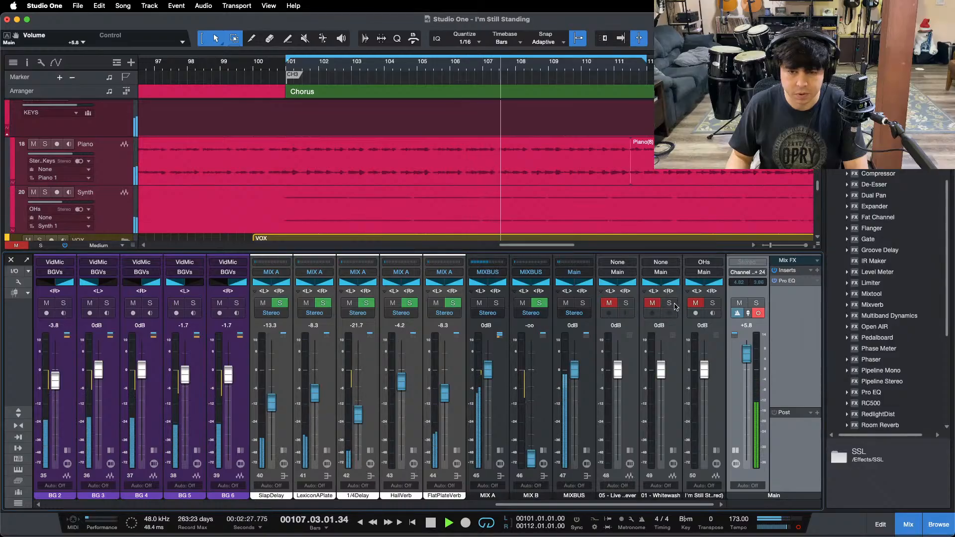
left_click(669, 303)
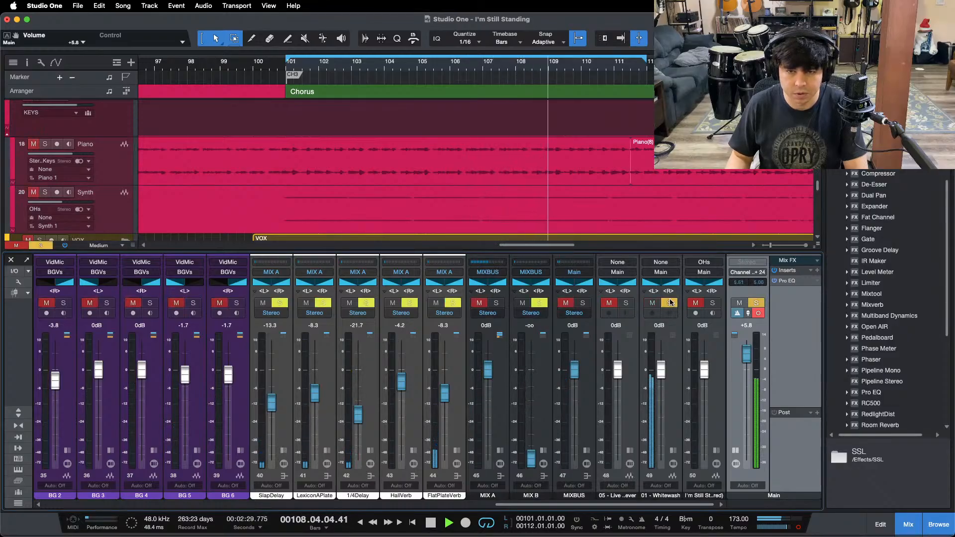
left_click(670, 303)
left_click(669, 303)
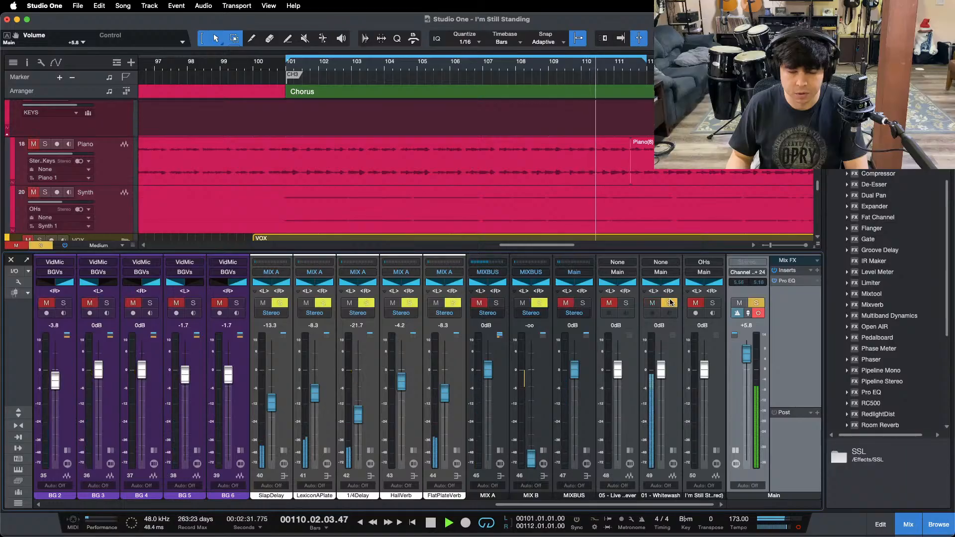
left_click(671, 303)
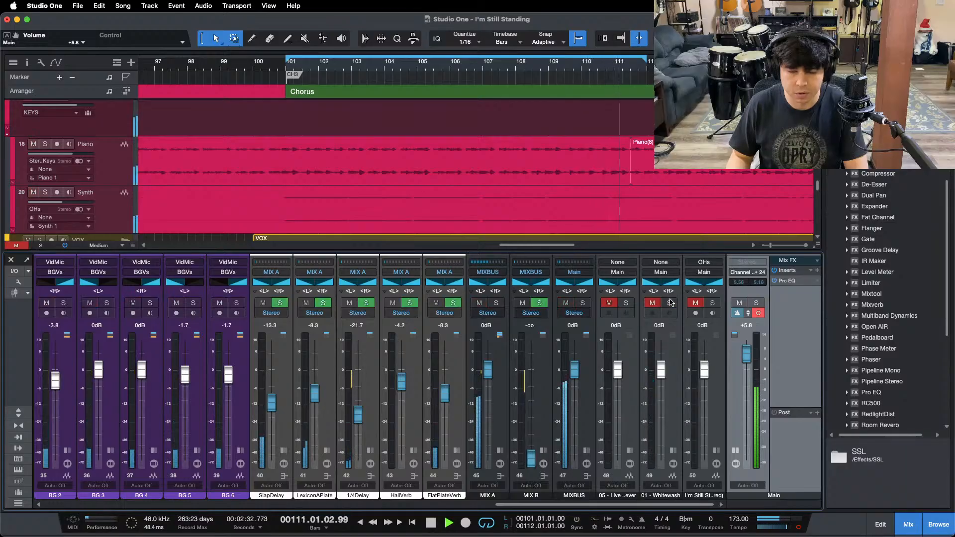
Step: In the Main channel's Pro EQ, enable the 50.2 Hz low cut, set the high cut to 98.0 Hz, restart the chorus and close the plug-in
double_click(786, 281)
key("space")
left_click(397, 432)
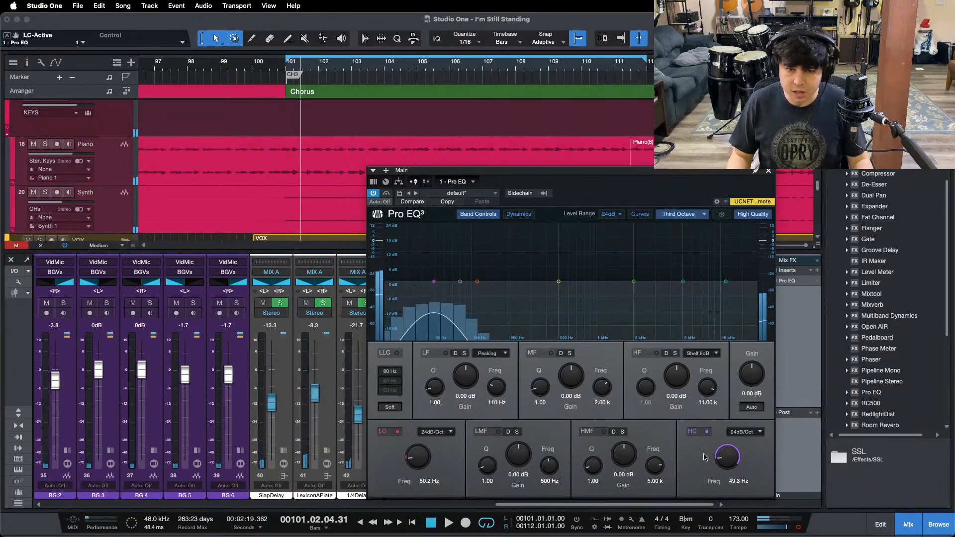
left_click_drag(732, 455, 733, 449)
scroll(732, 449, "up", 10)
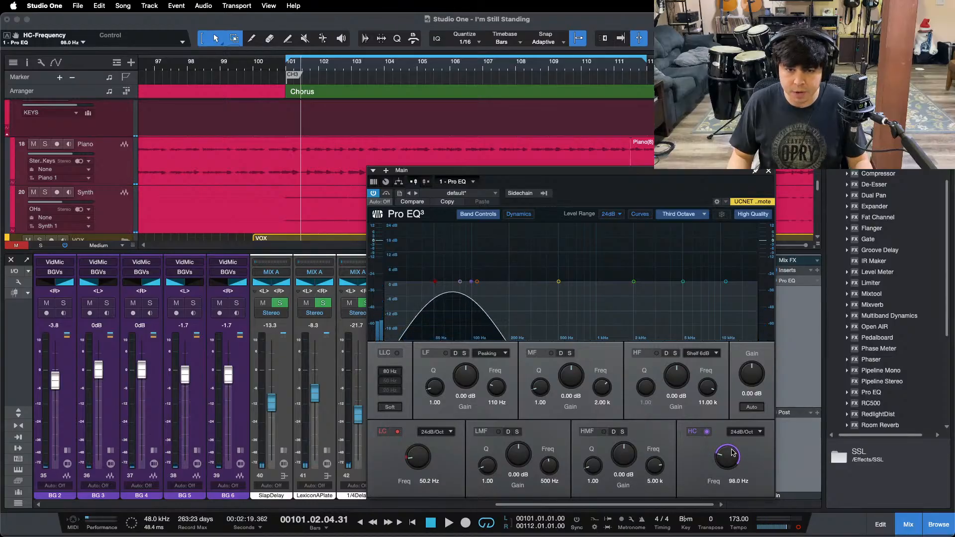
key("KP_1")
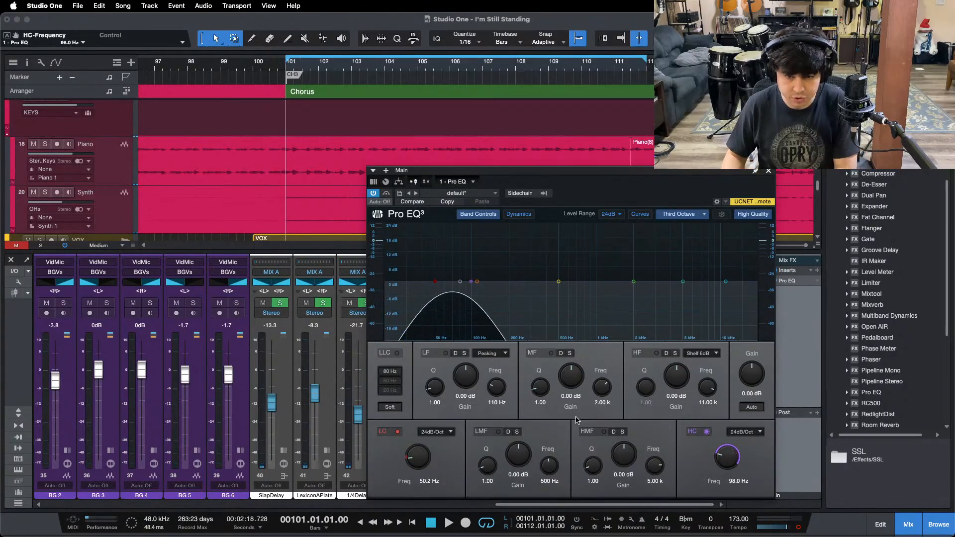
key("space")
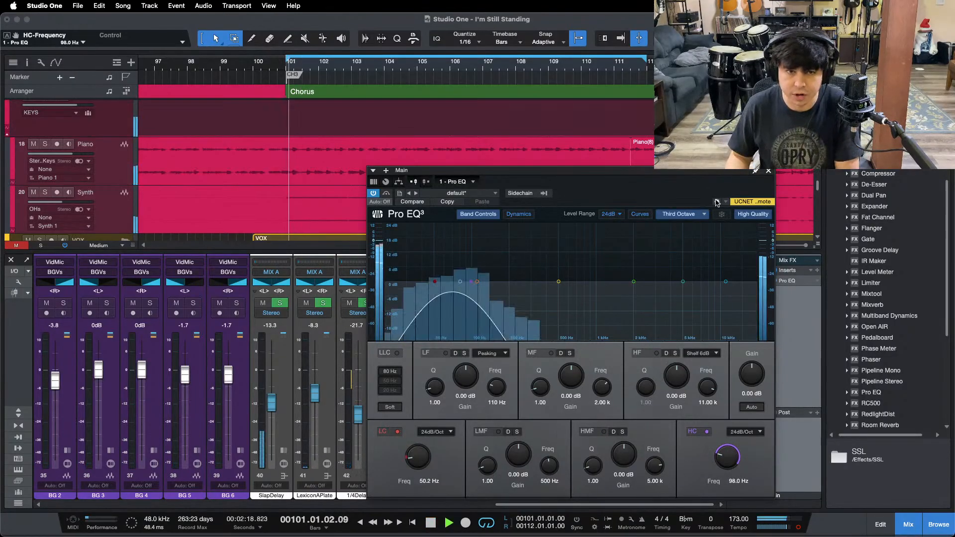
left_click(769, 174)
Step: Compare the mix's 50–98 Hz range with the soloed Whitewash reference and inspect the bass channels in the console
left_click(670, 303)
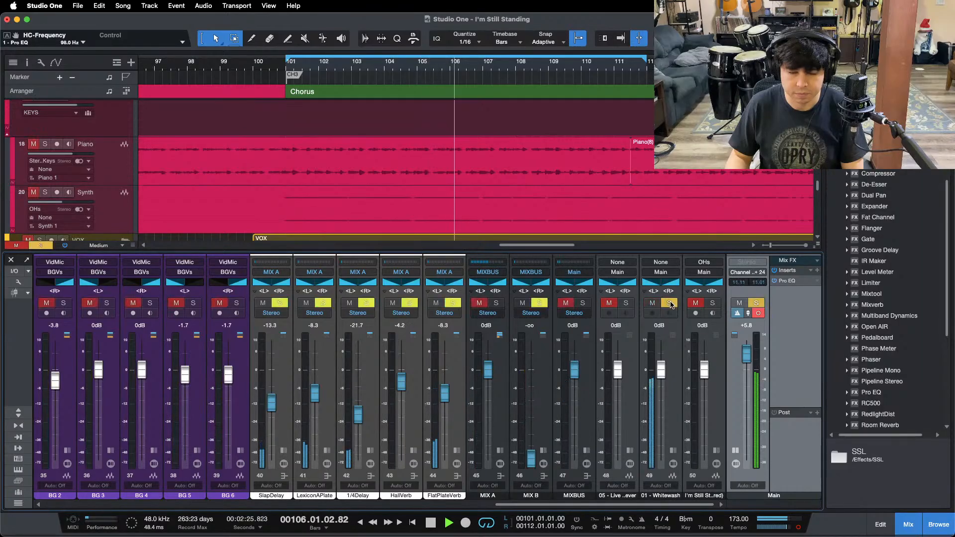
left_click(670, 304)
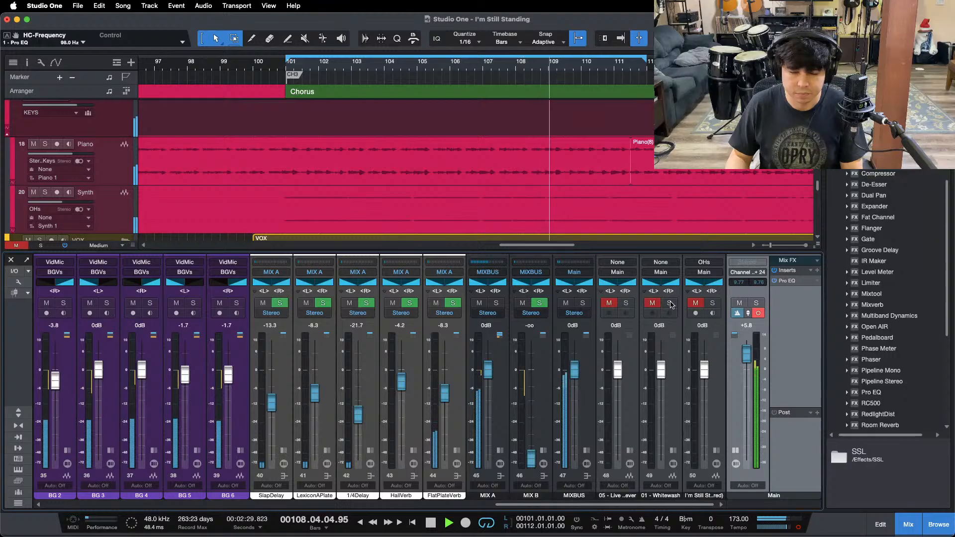
left_click(669, 303)
left_click(669, 303)
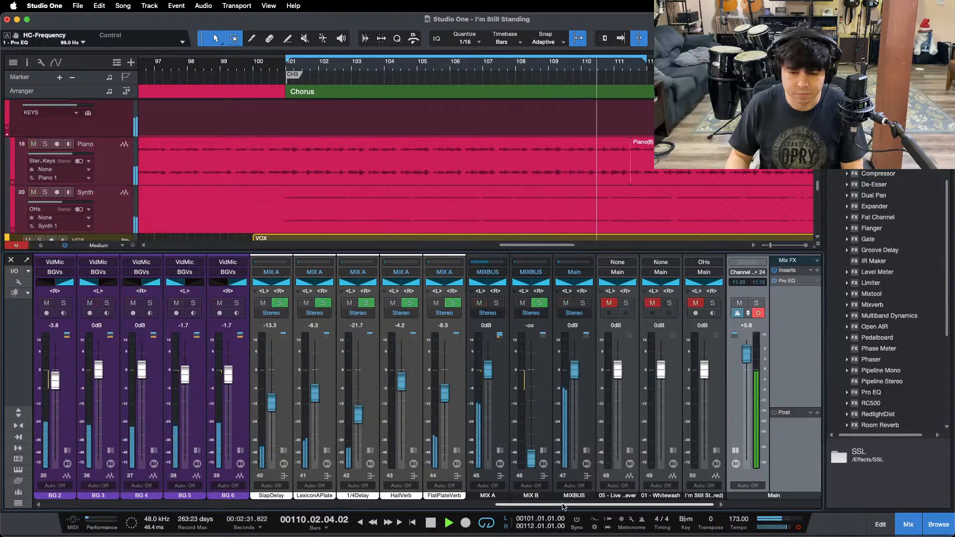
left_click(668, 304)
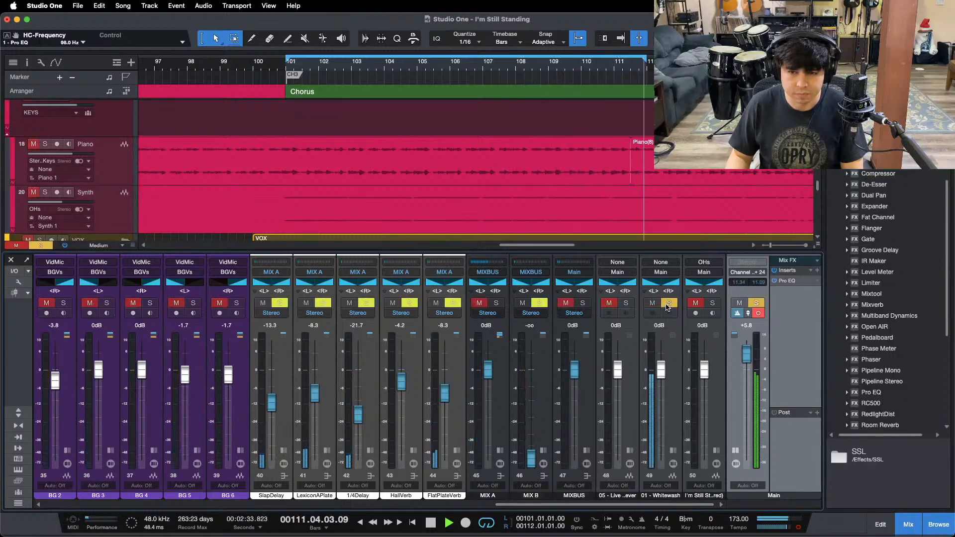
left_click(669, 305)
left_click_drag(569, 505, 293, 504)
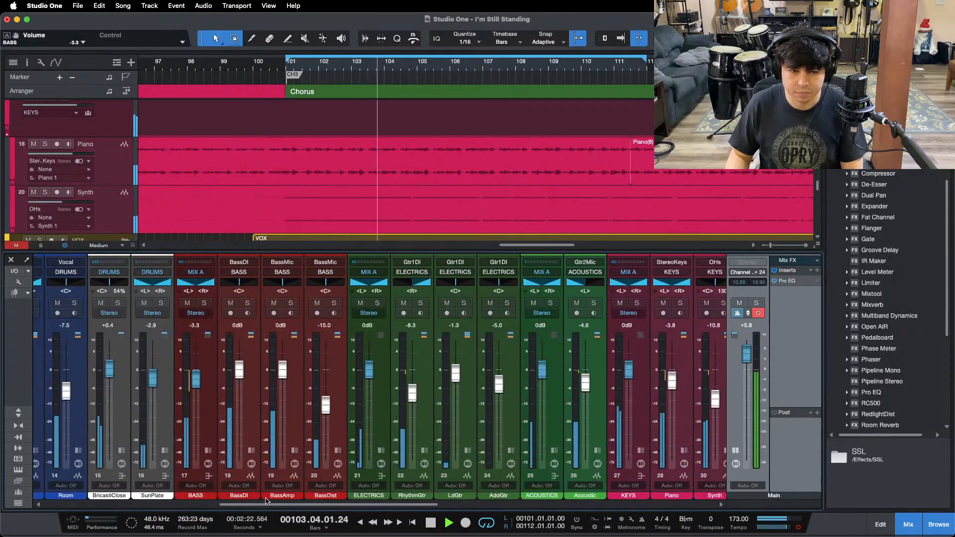
left_click_drag(266, 504, 545, 505)
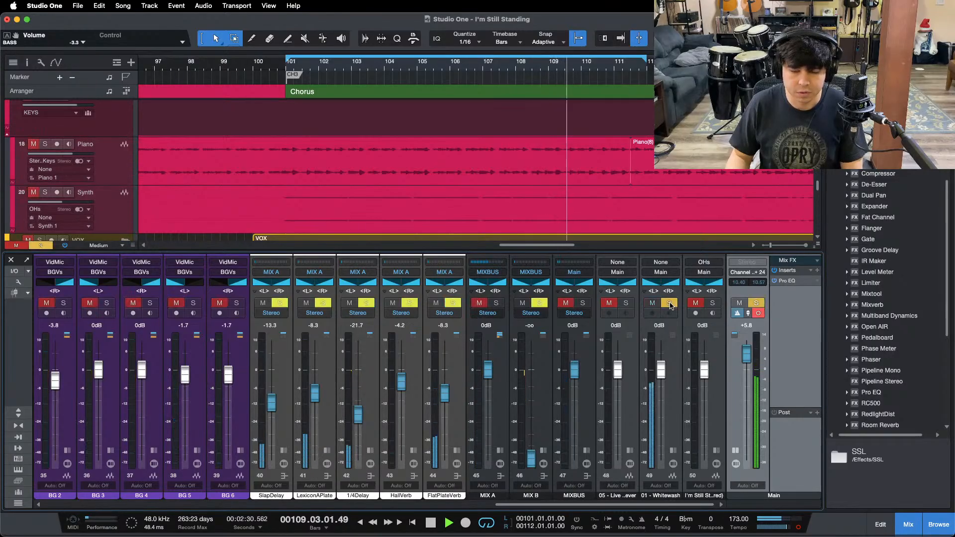
Step: Solo the "I'm Still St...red)" reference track, followed by Whitewash, to compare their bass with the mix, and restart the chorus unsoloed
left_click(713, 304)
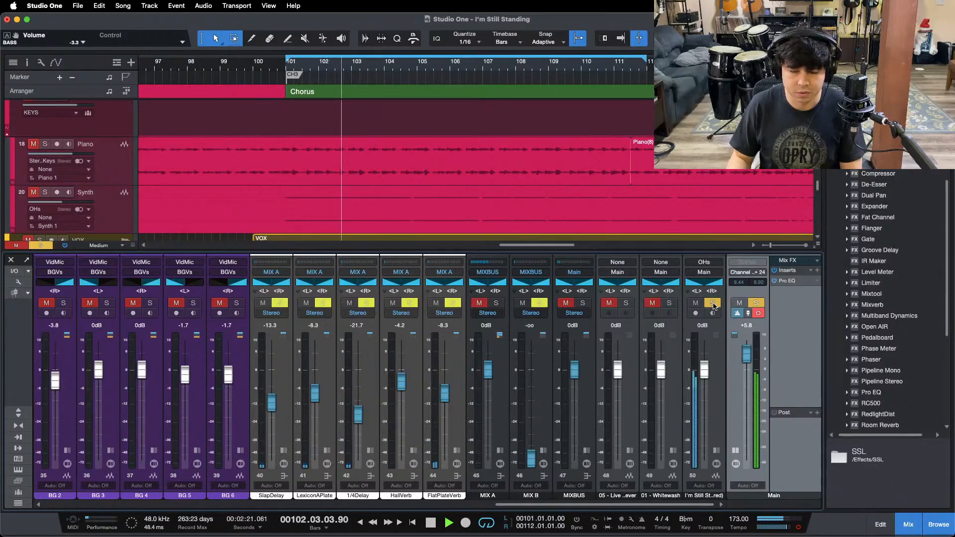
left_click(713, 303)
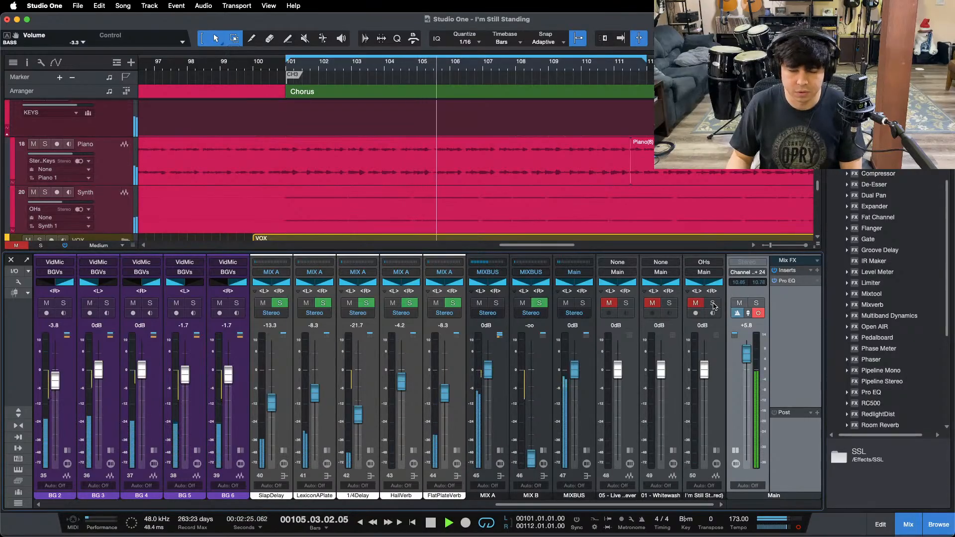
left_click(667, 303)
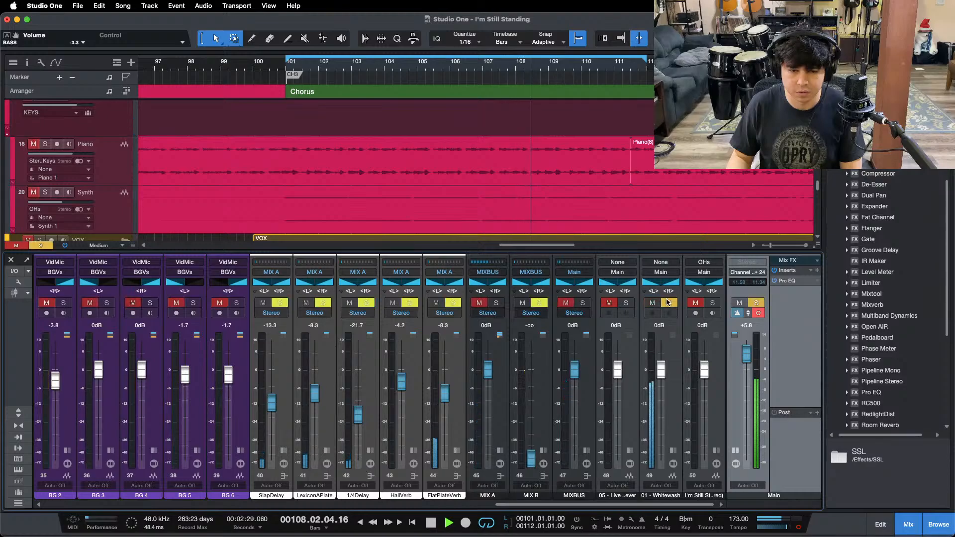
left_click(667, 303)
left_click(667, 302)
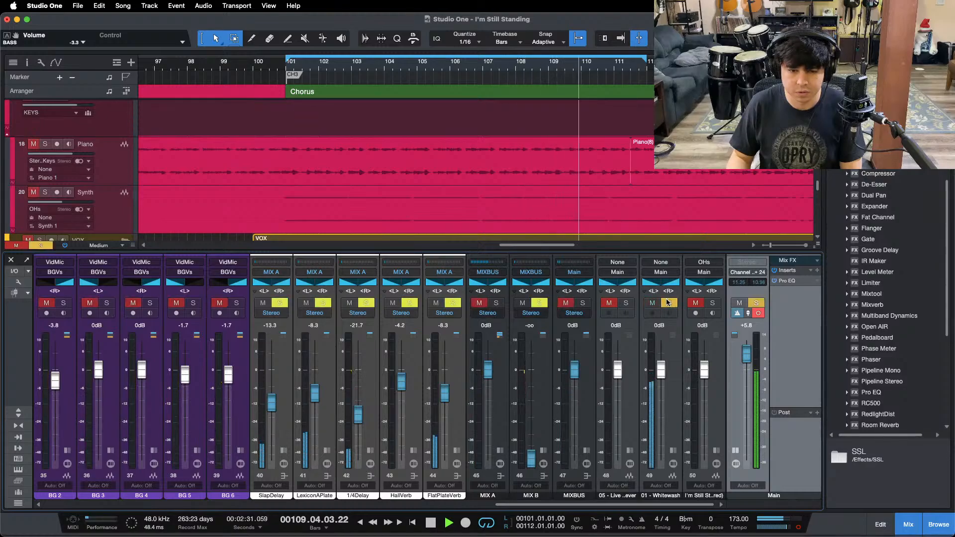
left_click(668, 302)
key("space")
key("space")
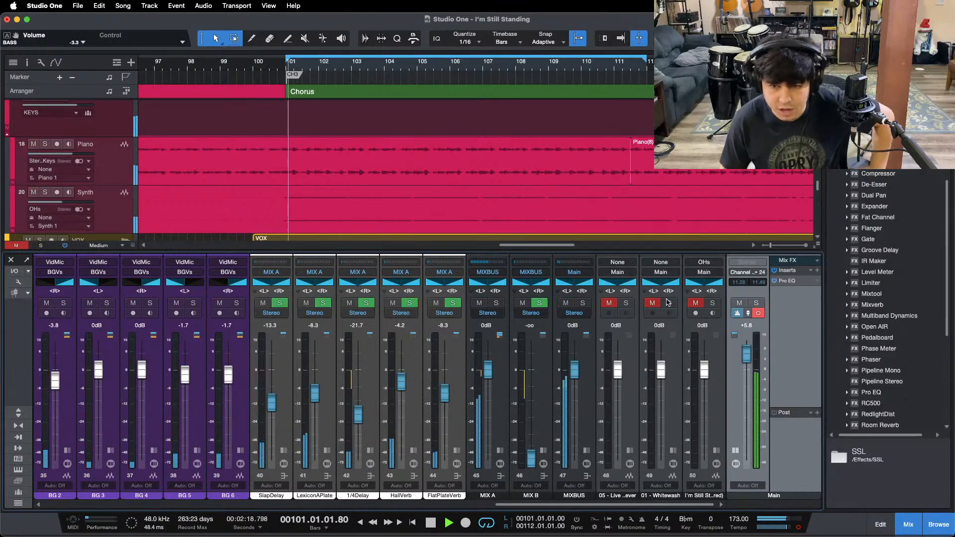
Step: Set the high cut in the Main channel's Pro EQ to 49.3 Hz, switch the low cut off and close the plug-in
double_click(787, 281)
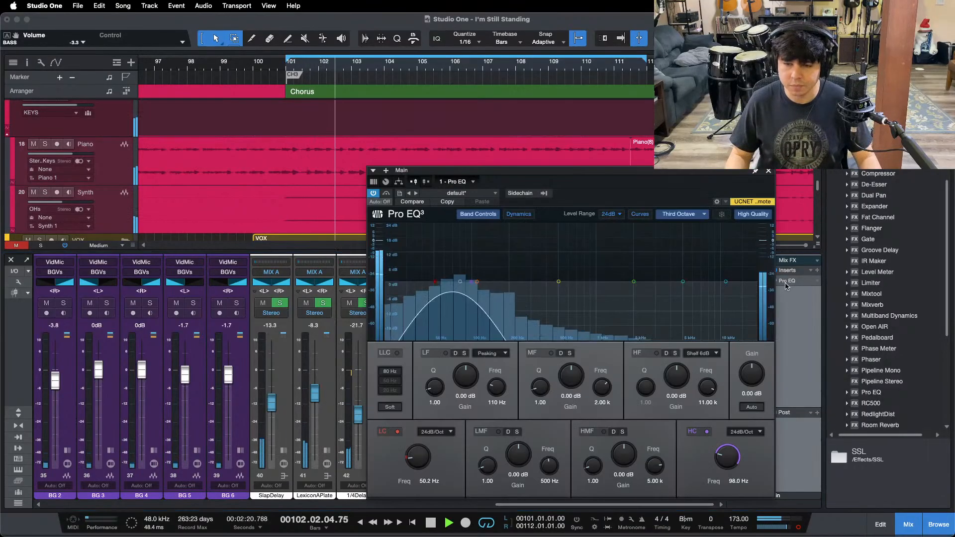
left_click_drag(471, 282, 434, 282)
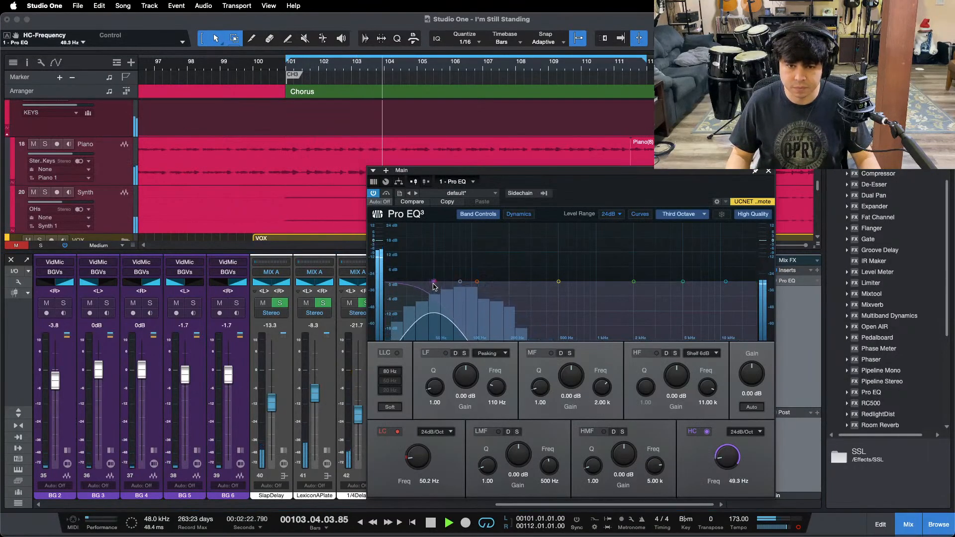
left_click(397, 432)
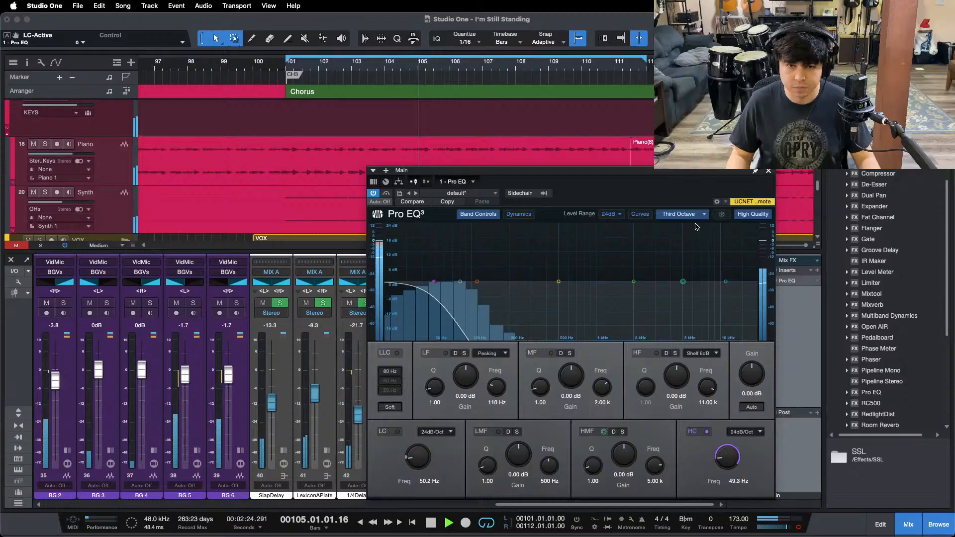
left_click(769, 171)
Step: Alternate between the soloed Whitewash reference and the mix to compare the range below 49.3 Hz
left_click(670, 303)
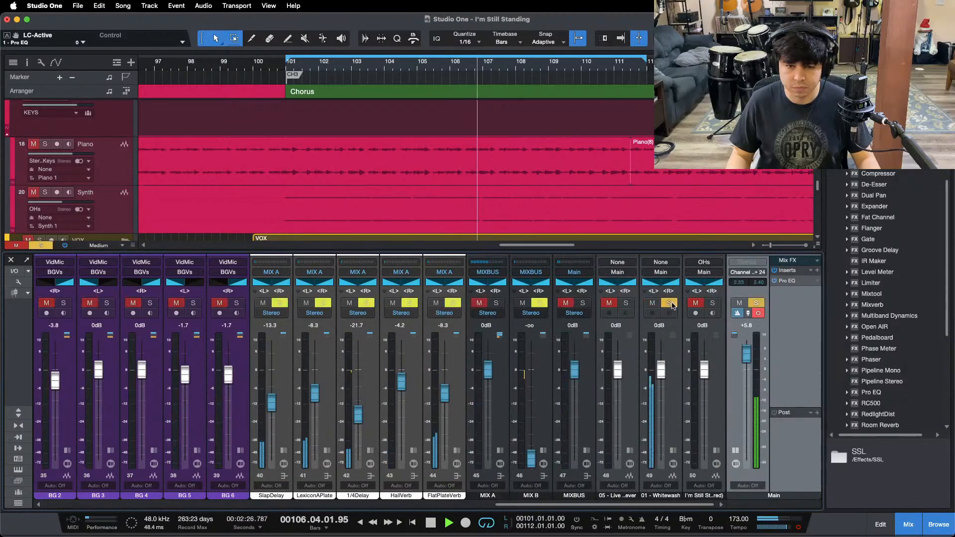
left_click(670, 303)
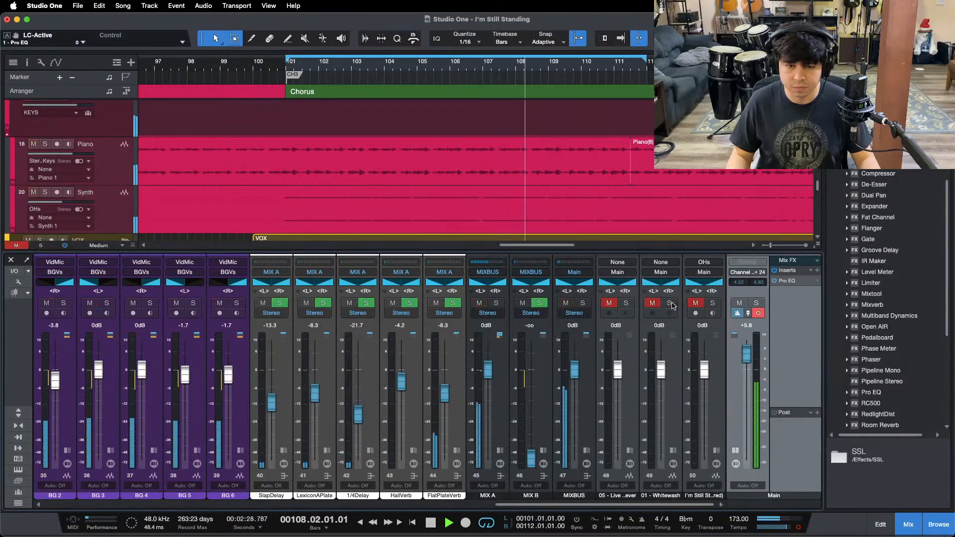
left_click(670, 303)
left_click(672, 304)
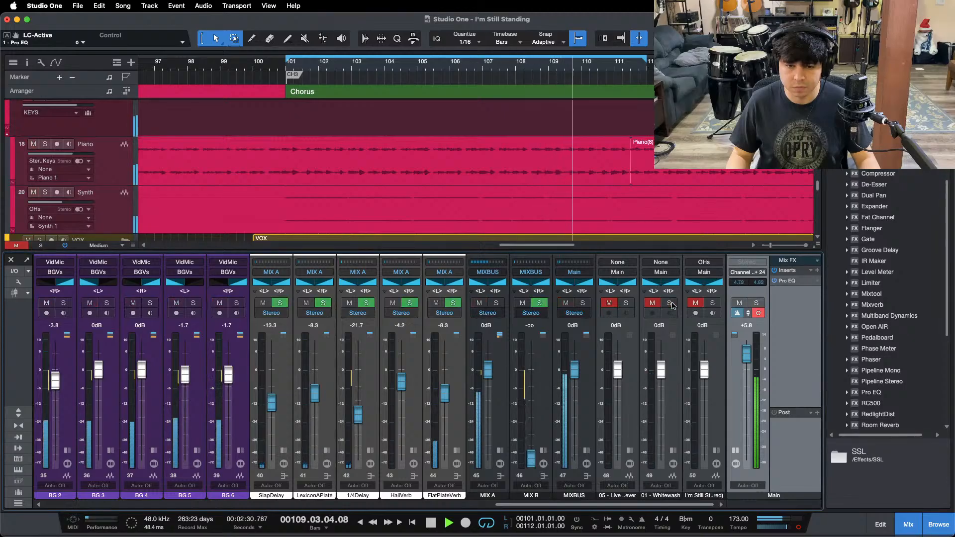
Step: Stop playback and reset the Main channel's fader to 0 dB
key("space")
left_click(748, 351, "super")
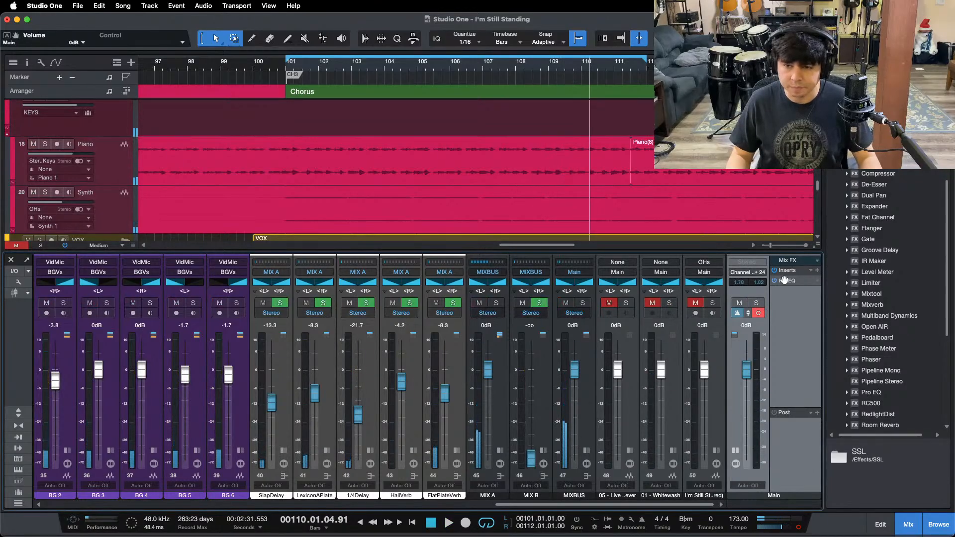
double_click(781, 385)
double_click(787, 460)
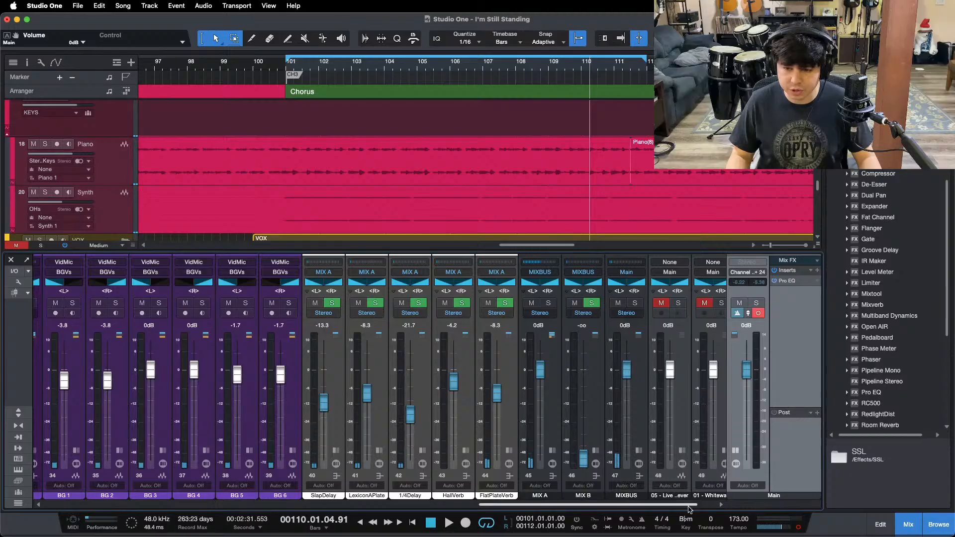
left_click_drag(689, 505, 707, 505)
Step: In the Main channel's Pro EQ, set the high cut to 9.84 kHz and the low cut to 7.96 kHz, and switch the high cut off
left_click(789, 281)
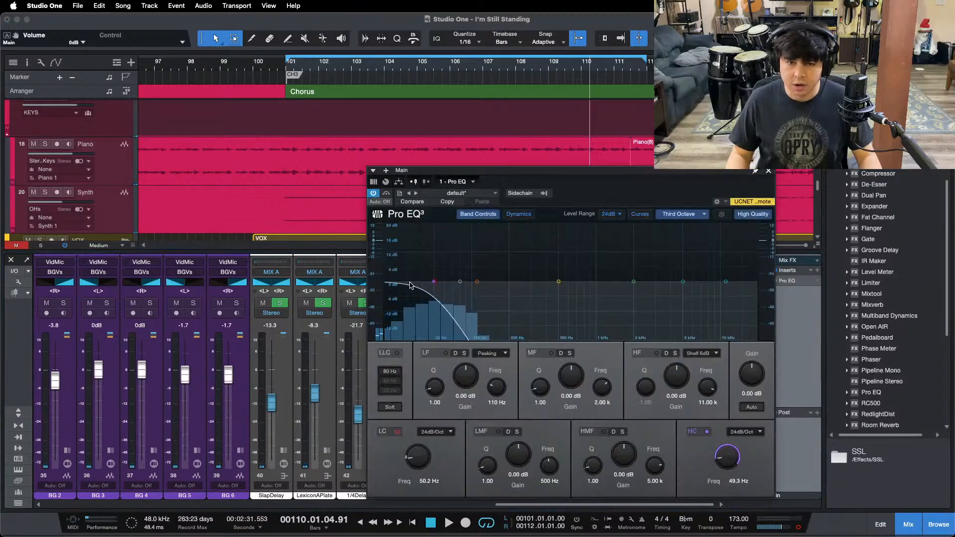
left_click_drag(432, 284, 717, 284)
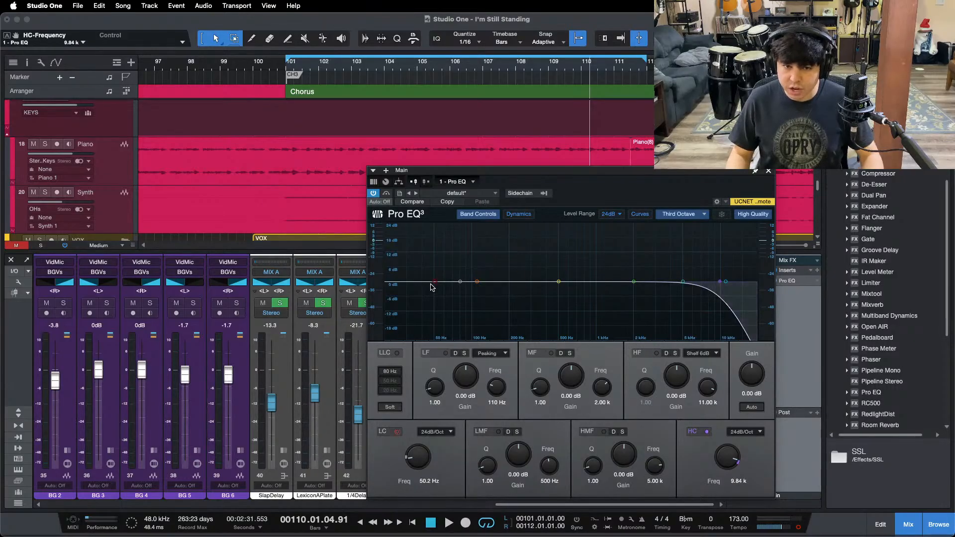
left_click_drag(431, 287, 701, 285)
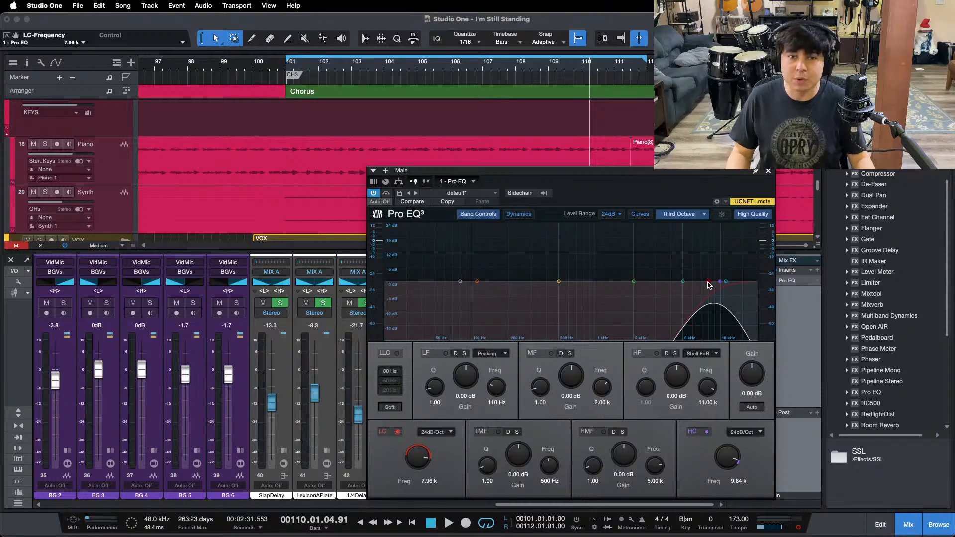
double_click(725, 282)
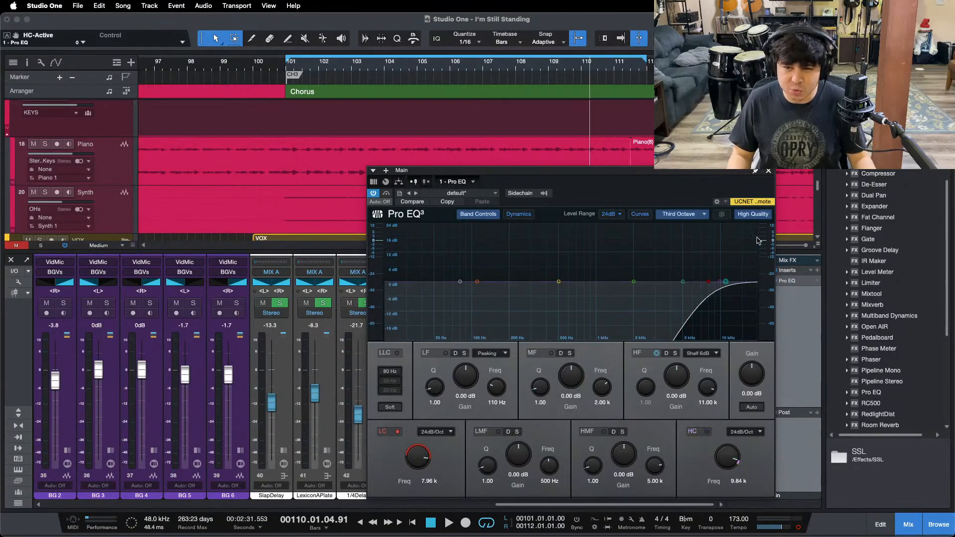
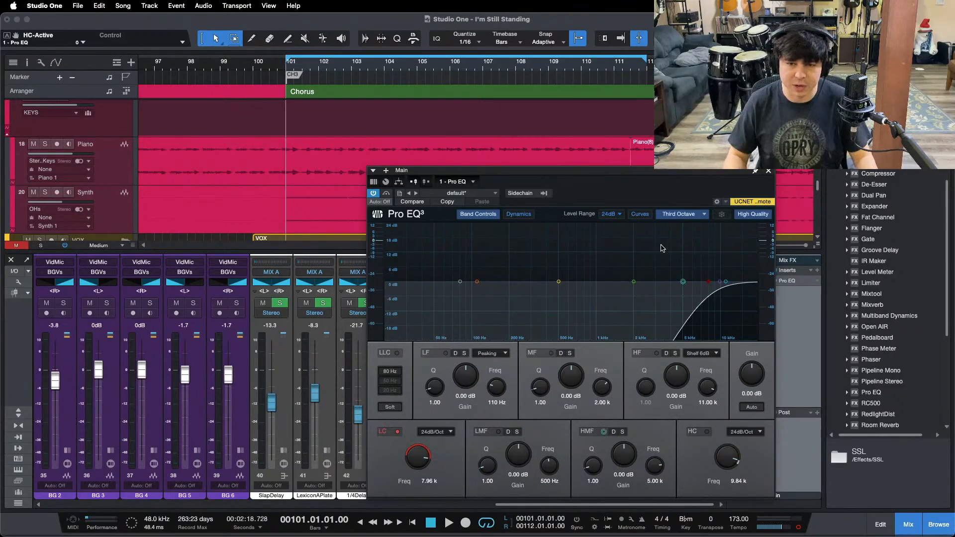
Step: Play the chorus, close the Pro EQ window and compare the soloed Whitewash reference with the mix above 7.96 kHz
left_click_drag(637, 197, 554, 187)
key("space")
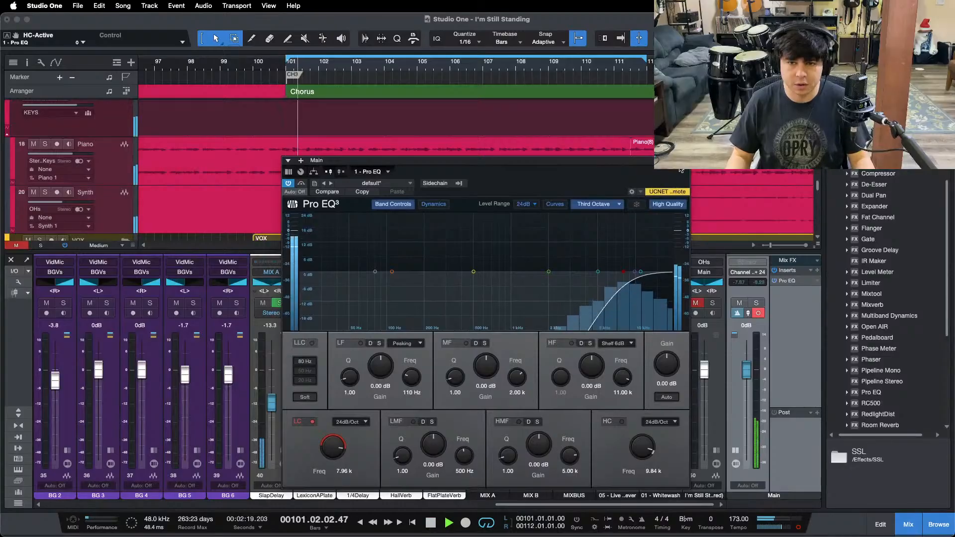
left_click(684, 161)
left_click(669, 303)
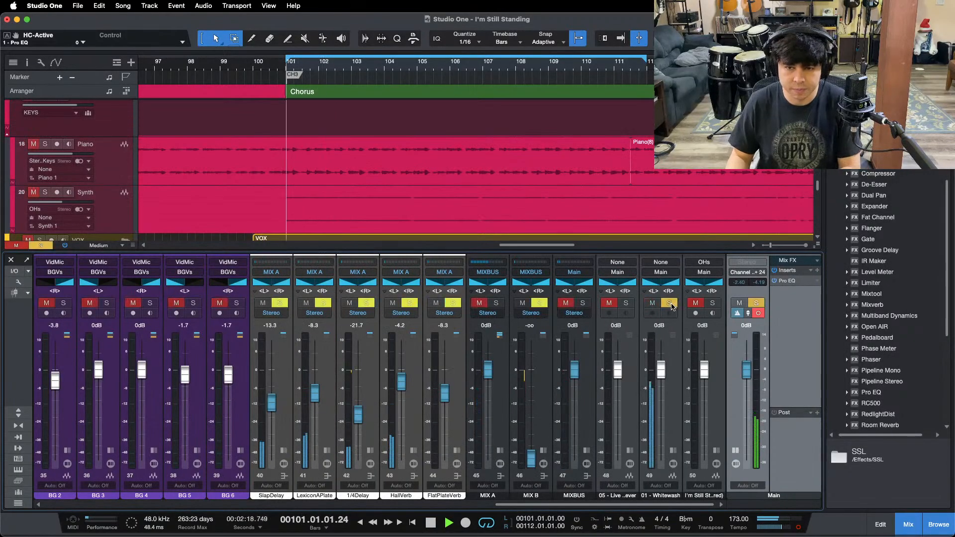
left_click(669, 303)
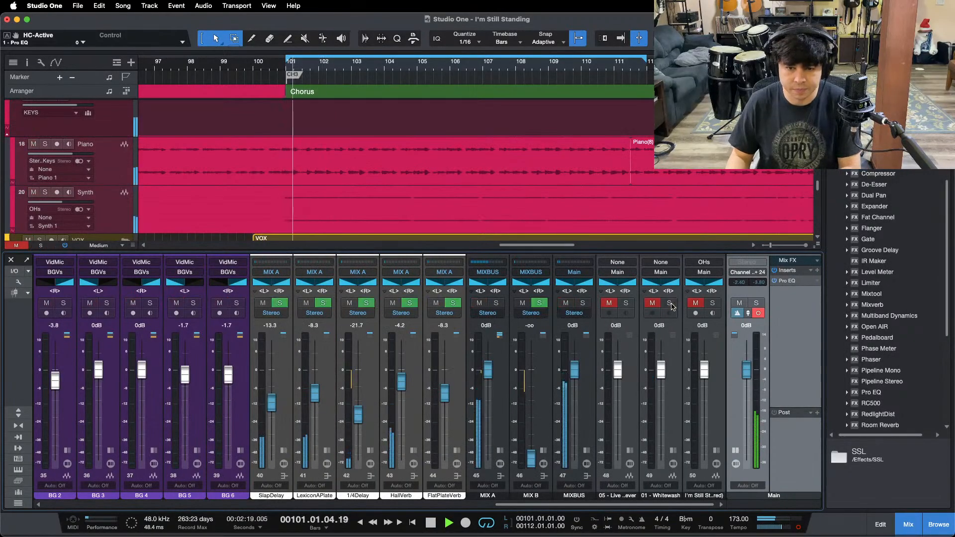
Step: Alternate between the soloed "05 - Live" reference and the mix to compare the range above 7.96 kHz
left_click(626, 303)
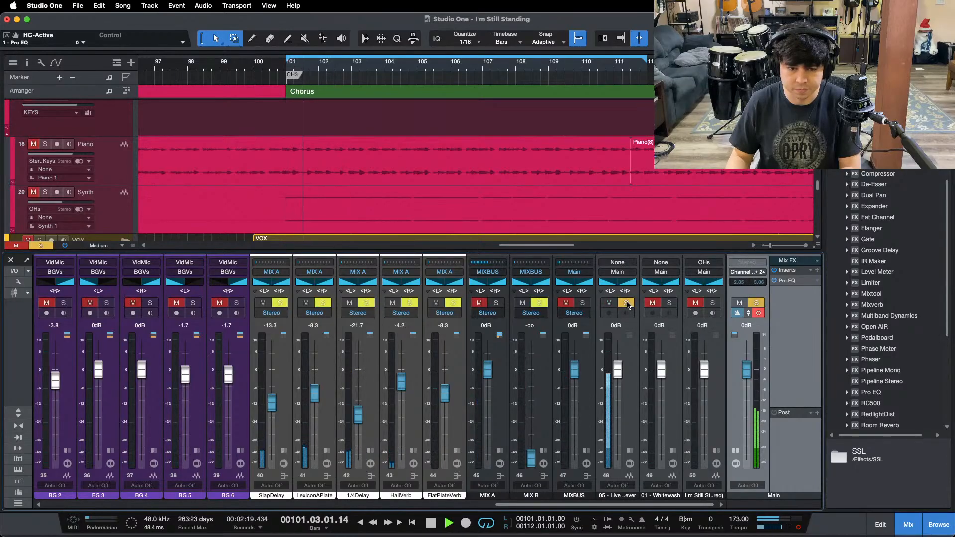
left_click(626, 304)
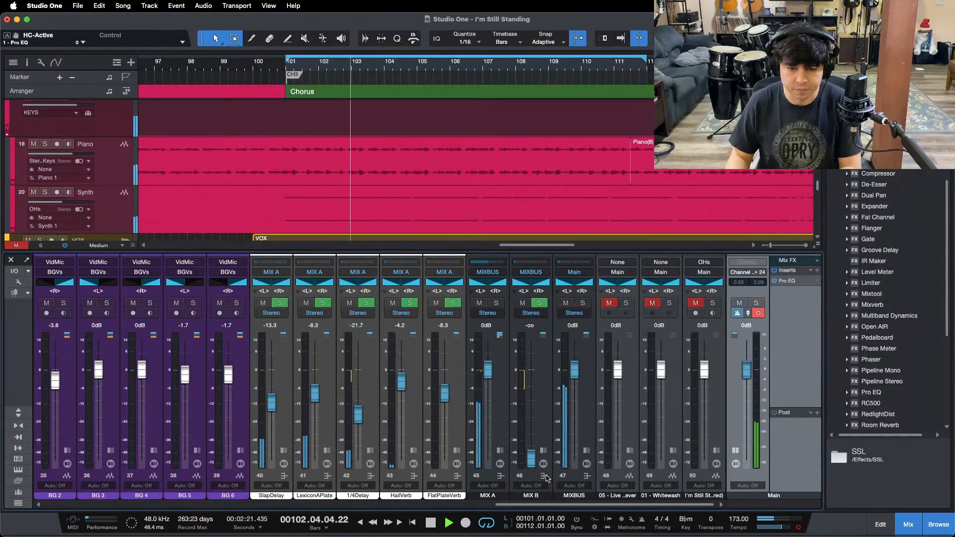
mouse_move(590, 505)
left_mouse_down()
mouse_move(523, 506)
mouse_move(591, 506)
left_mouse_up()
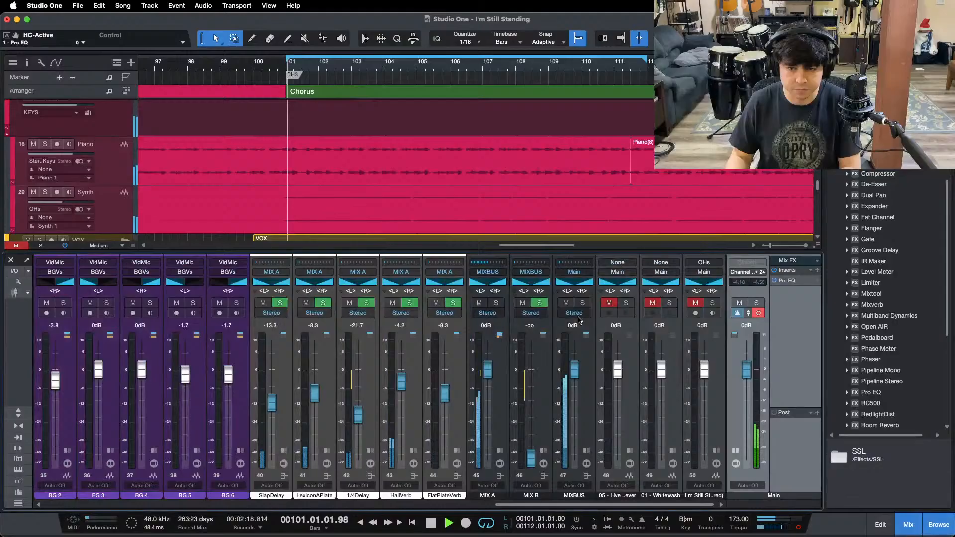
left_click(626, 304)
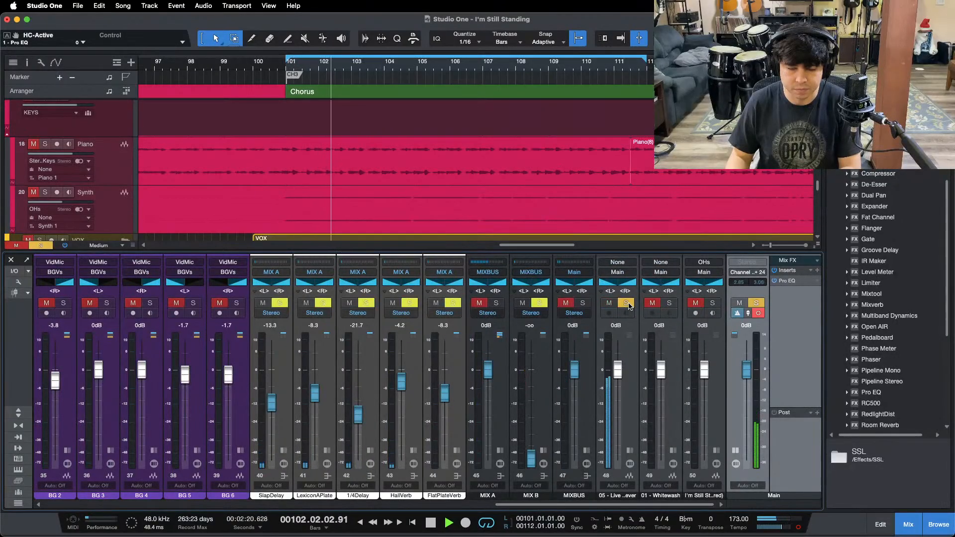
left_click(626, 304)
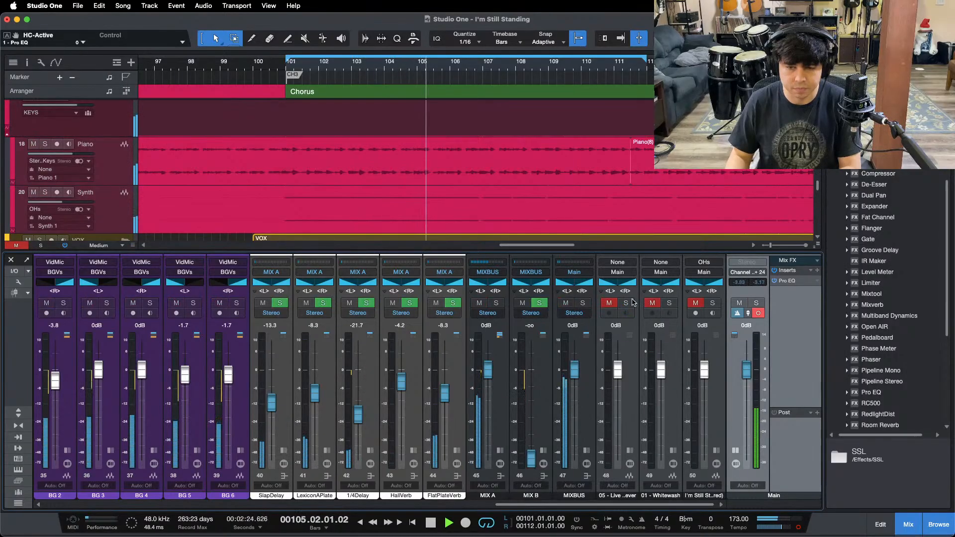
left_click(627, 303)
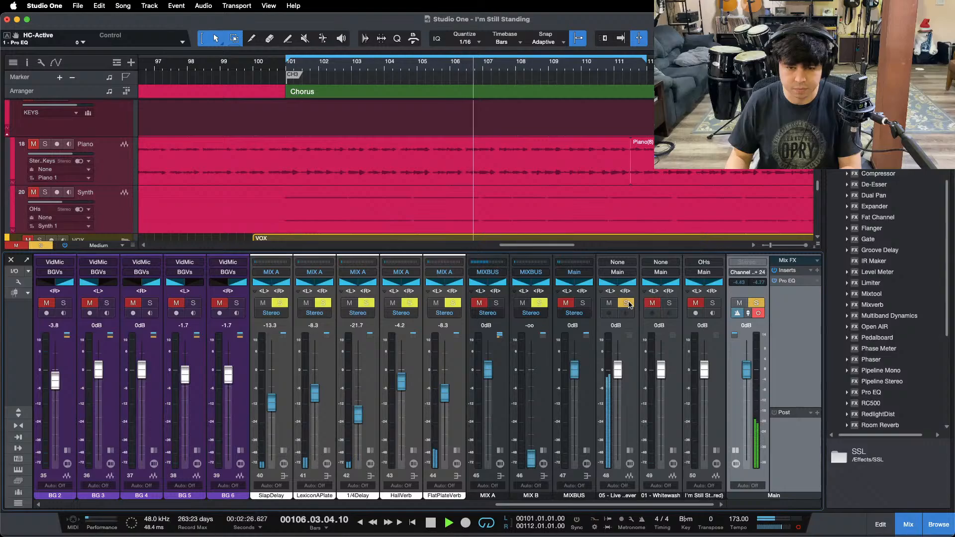
left_click(626, 303)
left_click(627, 303)
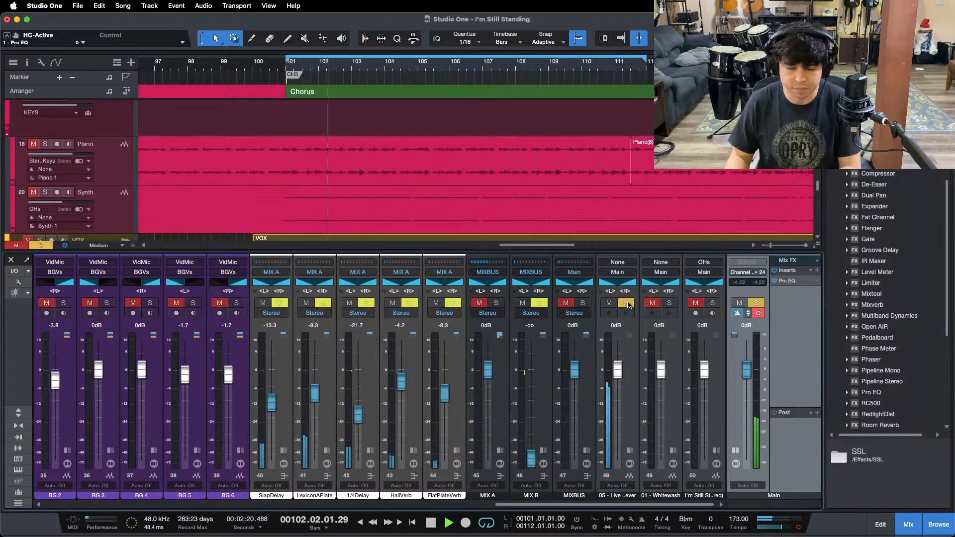
left_click(626, 303)
left_click(627, 303)
left_click(626, 303)
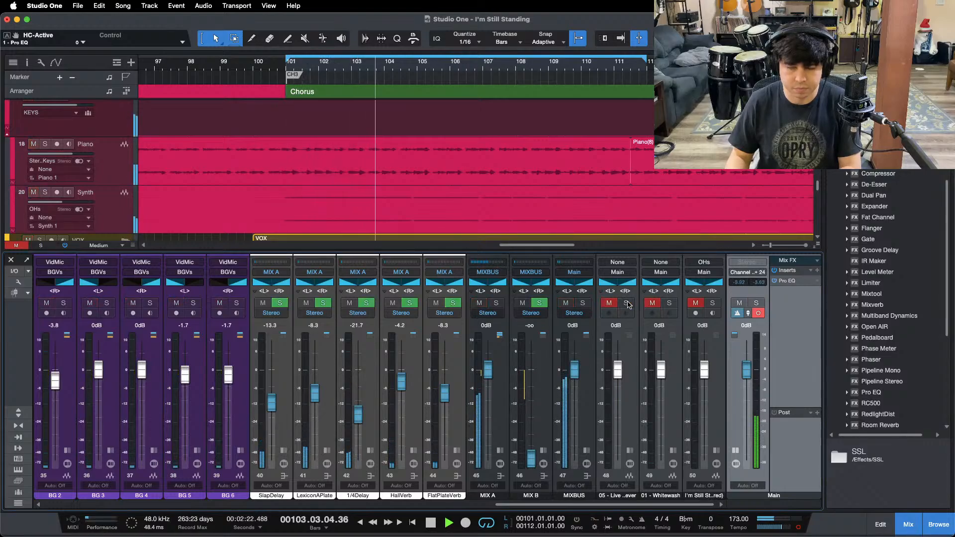
key("KP_1")
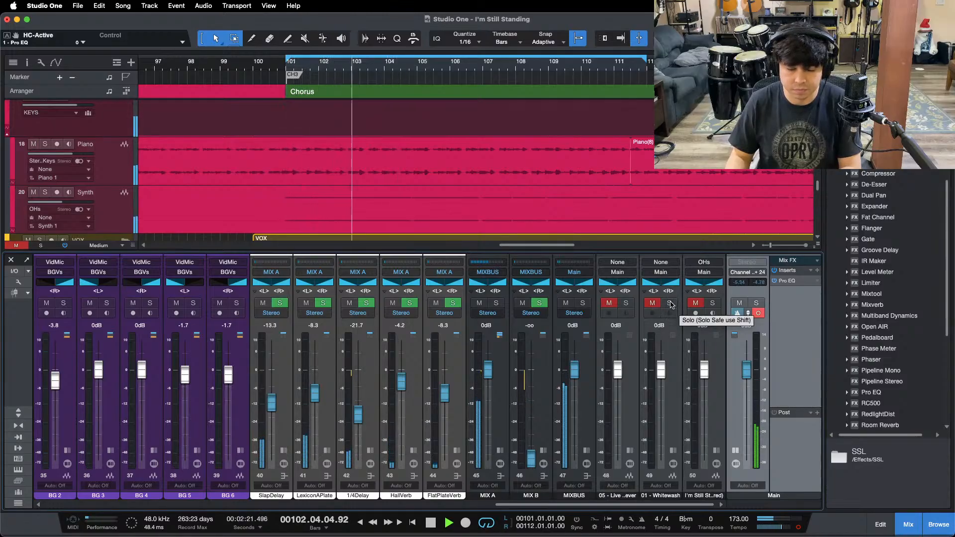
Step: Repeatedly solo and unsolo the Whitewash reference, restarting the chorus, to compare its top end with the mix
left_click(670, 303)
left_click(670, 303)
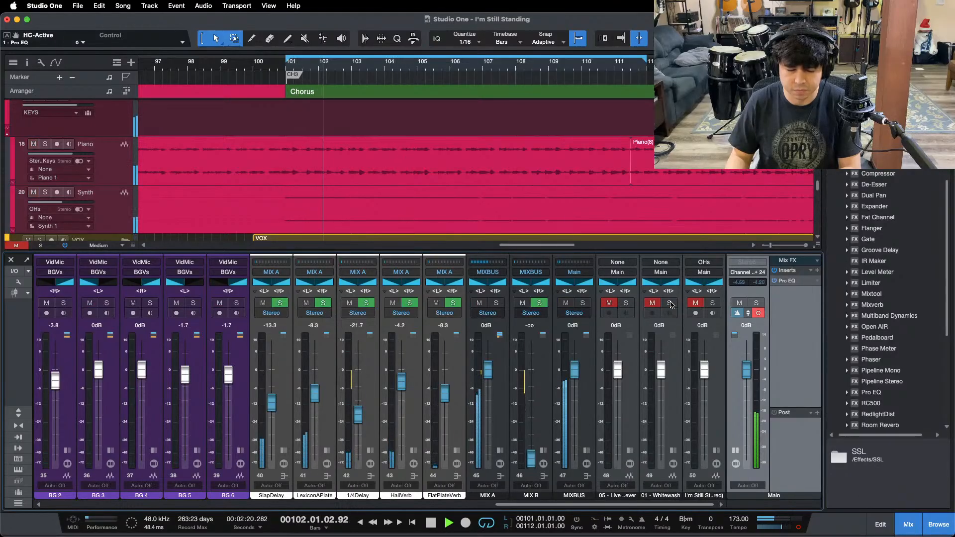
left_click(669, 303)
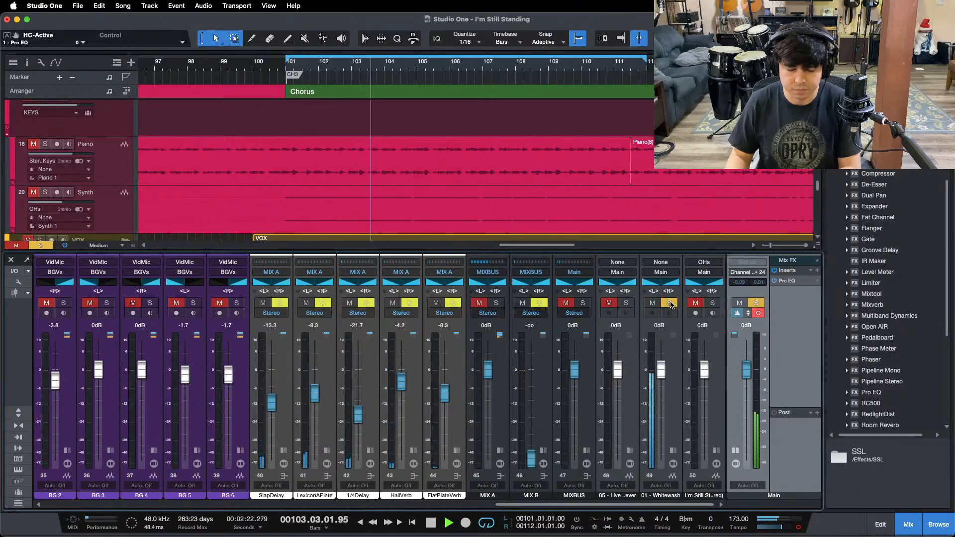
left_click(670, 304)
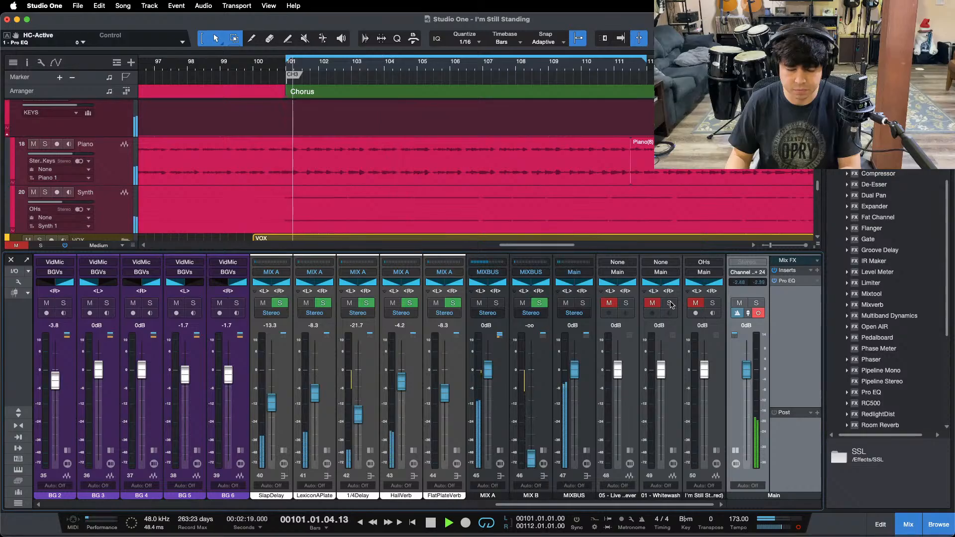
left_click(669, 303)
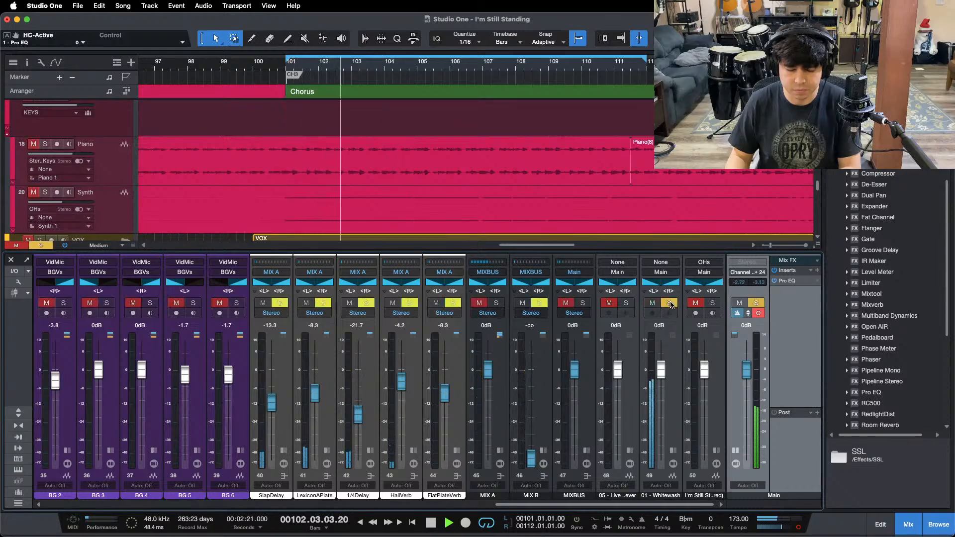
left_click(670, 303)
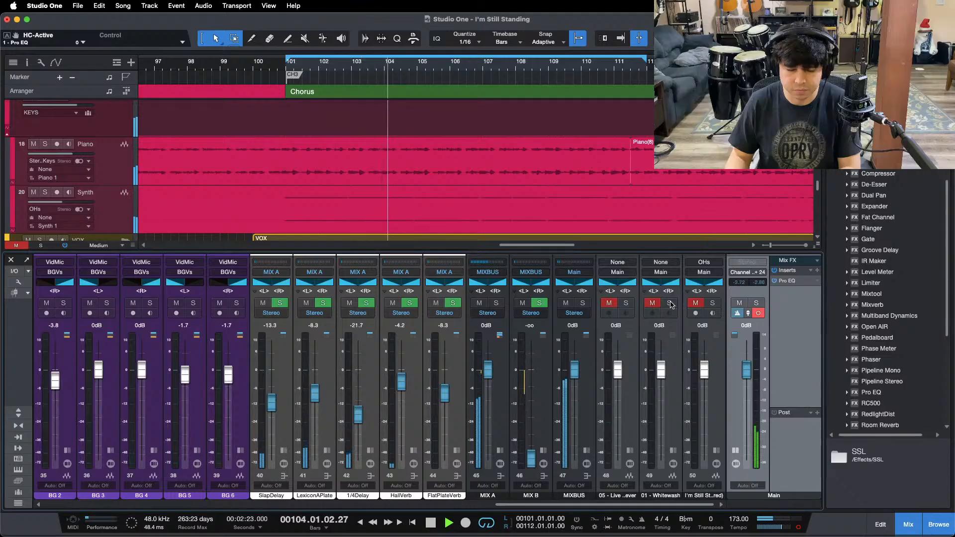
left_click(670, 303)
left_click(669, 303)
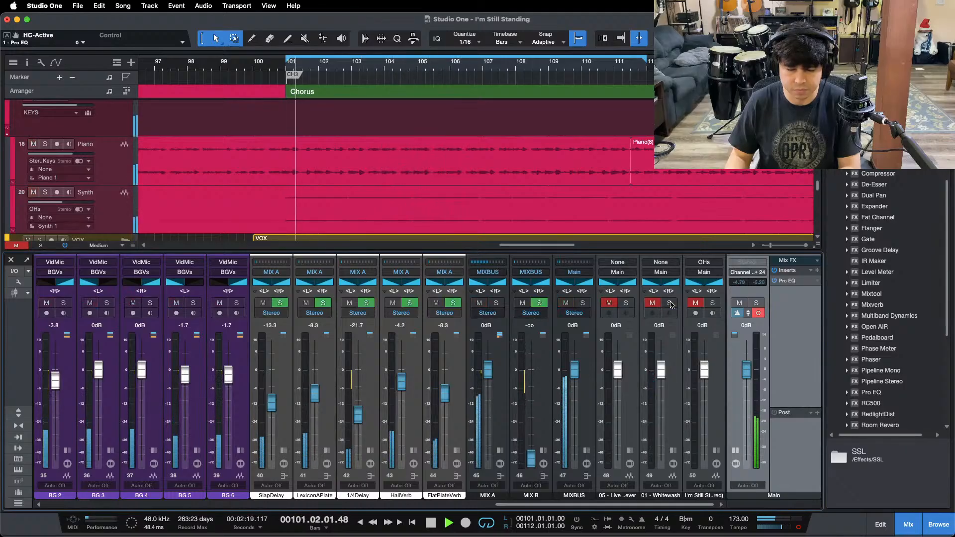
left_click(669, 304)
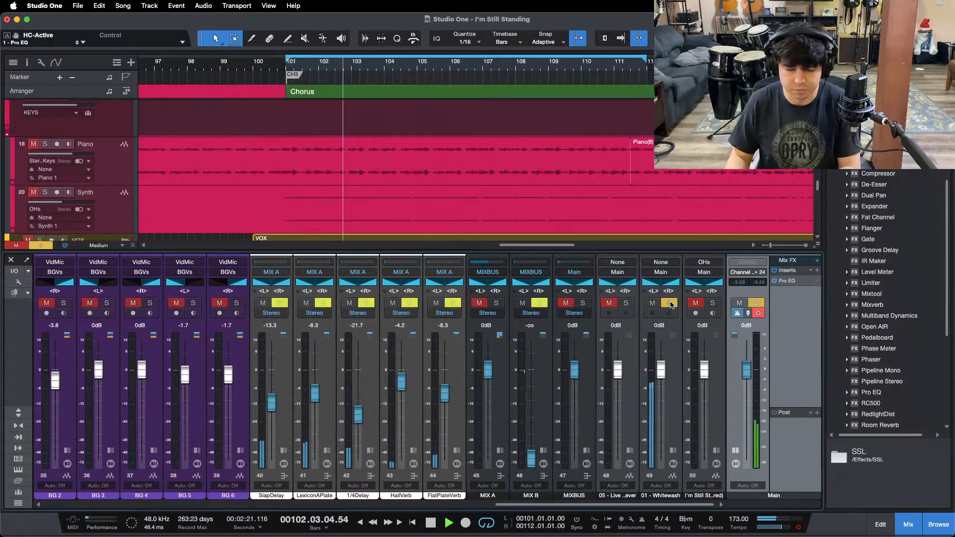
left_click(669, 304)
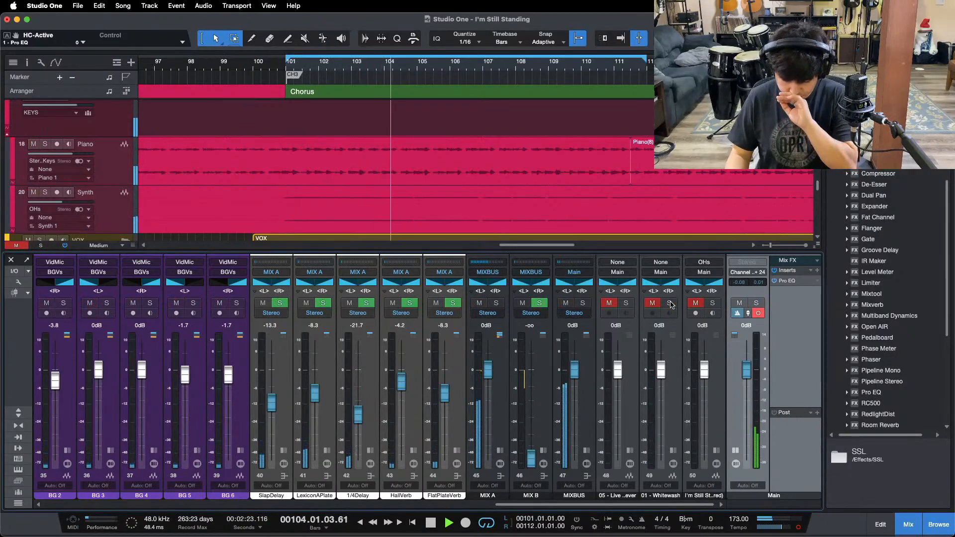
left_click(669, 303)
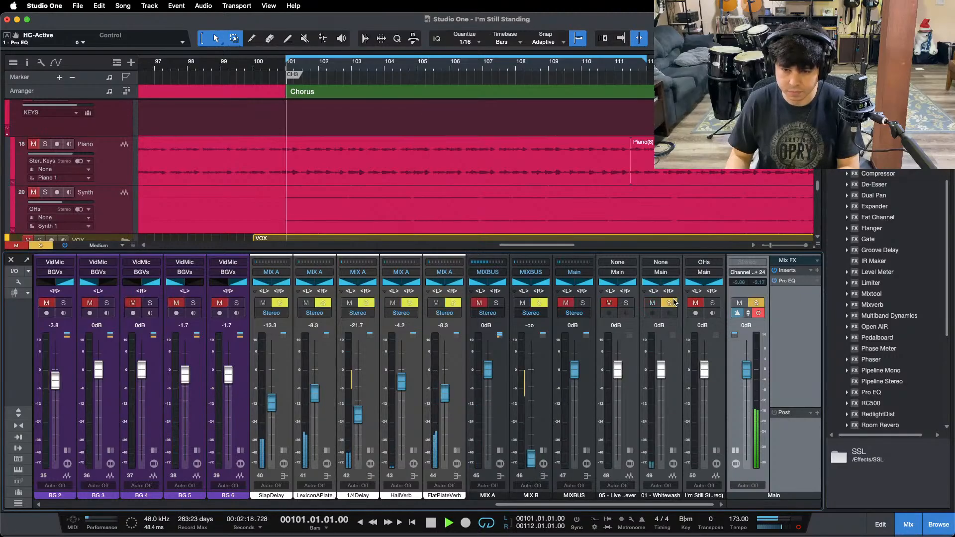
left_click(671, 303)
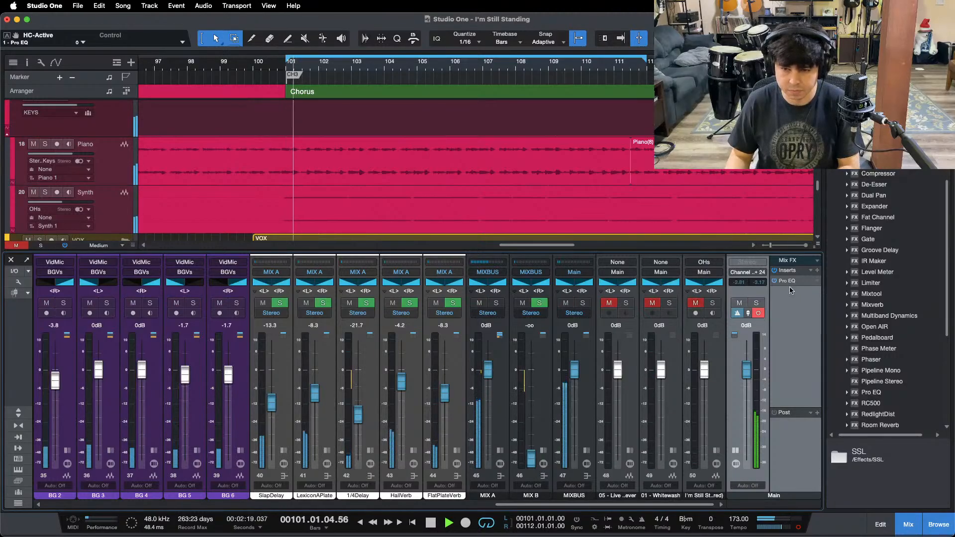
Step: Compare the top end of the soloed "05 - Live" reference with the mix once more and stop playback
left_click(627, 304)
left_click(626, 304)
left_click(627, 304)
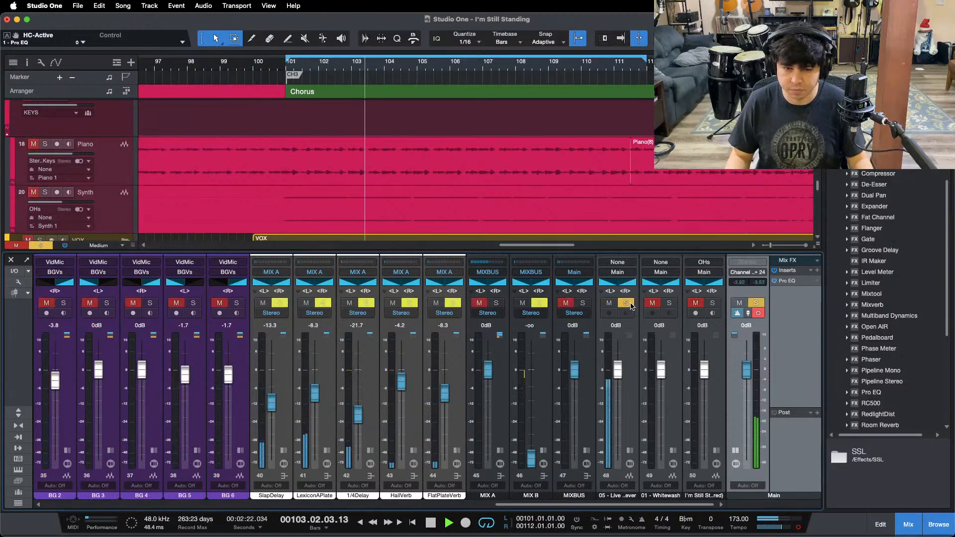
left_click(627, 304)
key("space")
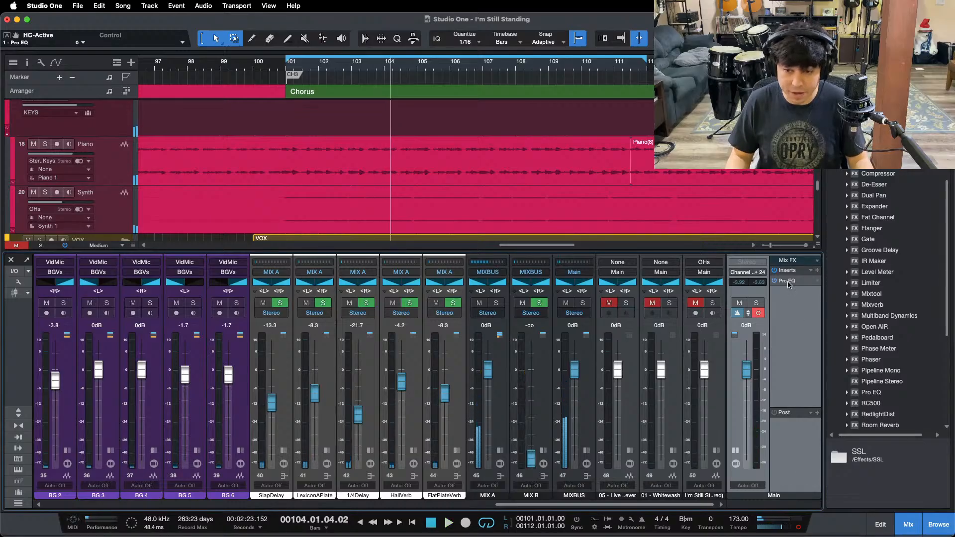
Step: In the Main channel's Pro EQ, set the low cut to 4.89 kHz and an active high cut to 9.75 kHz, and start playback
left_click(787, 281)
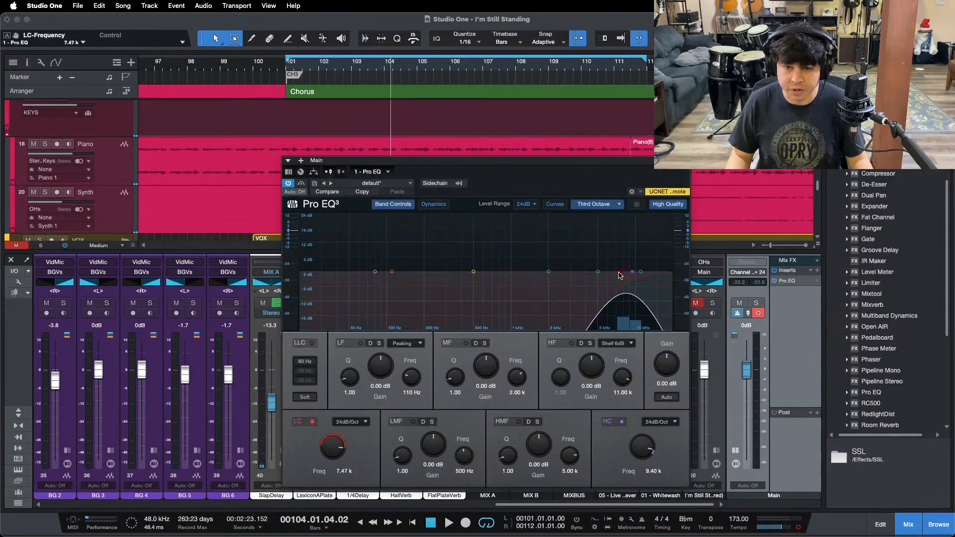
left_click_drag(620, 275, 603, 275)
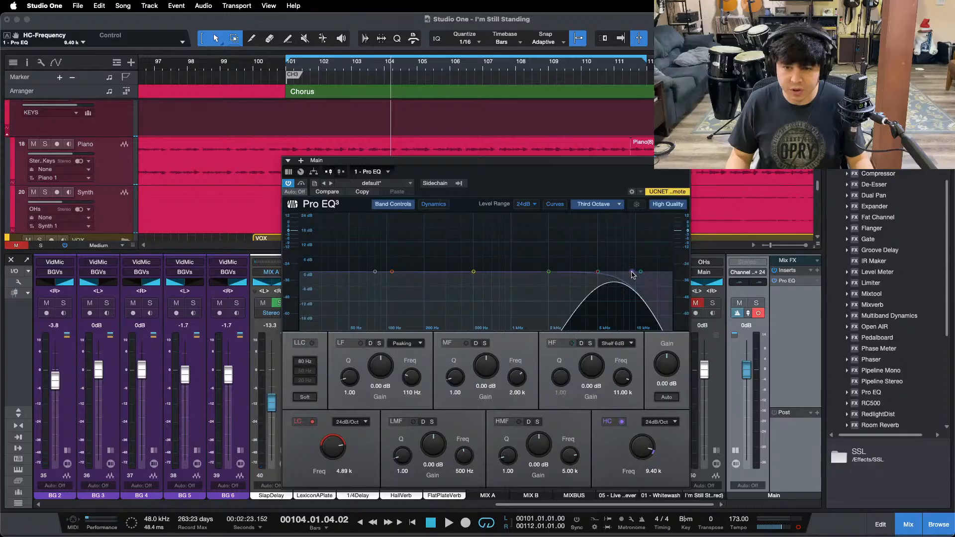
key("space")
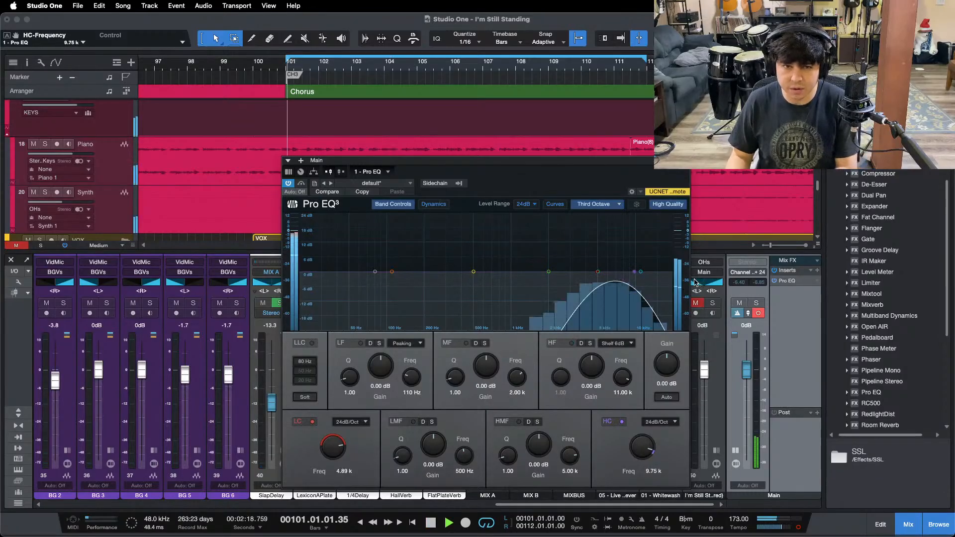
Step: Compare the 4.89 to 9.75 kHz band of the soloed "05 - Live" reference with the mix and close the Pro EQ window
mouse_move(518, 522)
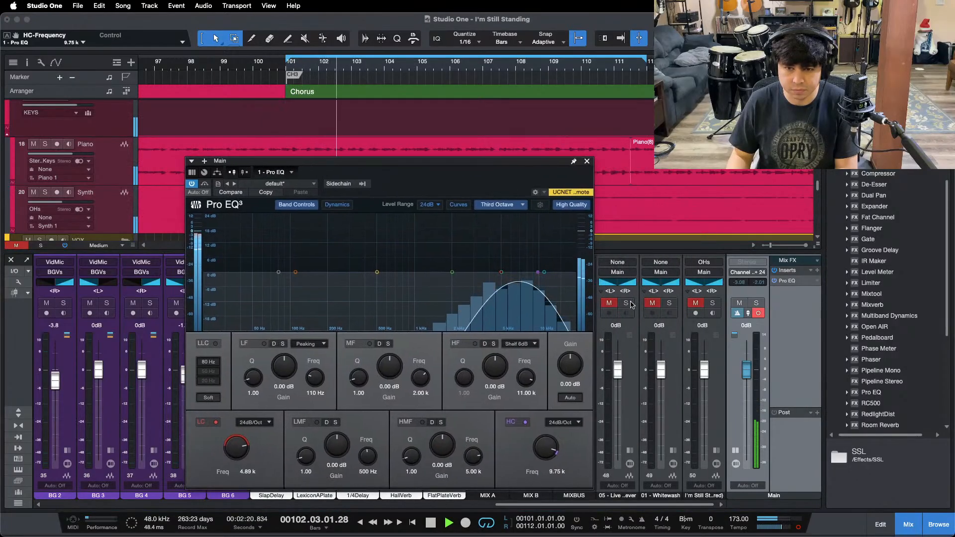
left_click(627, 303)
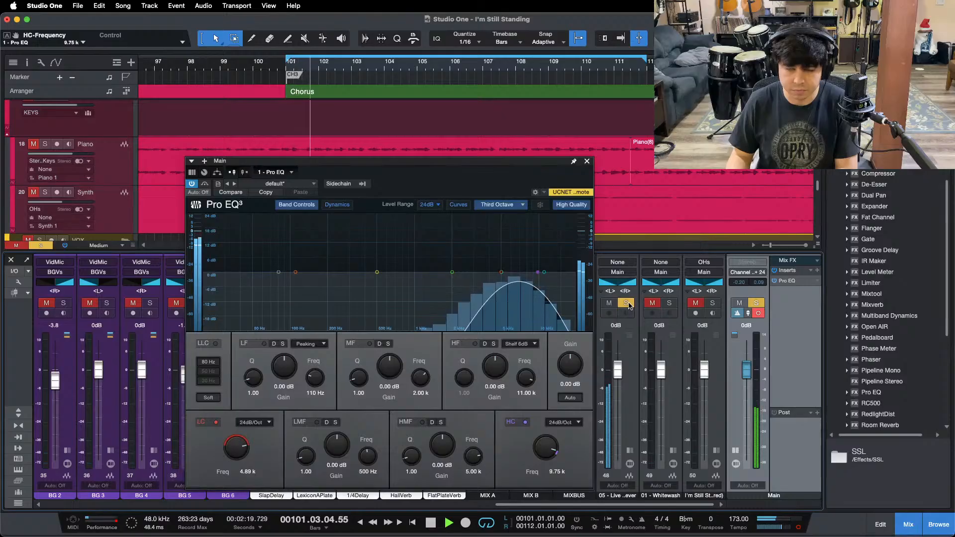
left_click(626, 304)
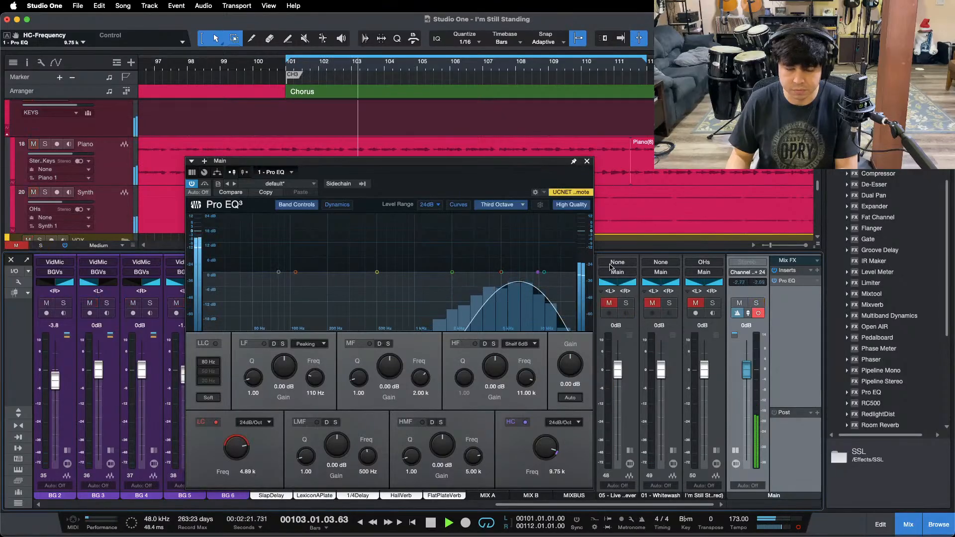
left_click(587, 160)
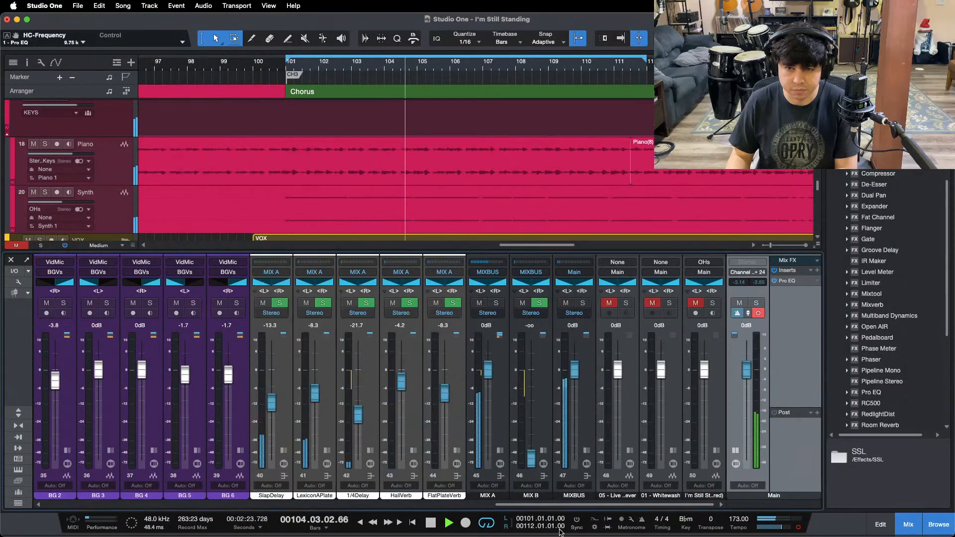
Step: Raise the LdVox fader to +2.5 dB, checking the mix against the soloed "05 - Live" reference
mouse_move(550, 505)
left_mouse_down()
mouse_move(408, 508)
mouse_move(540, 506)
left_mouse_up()
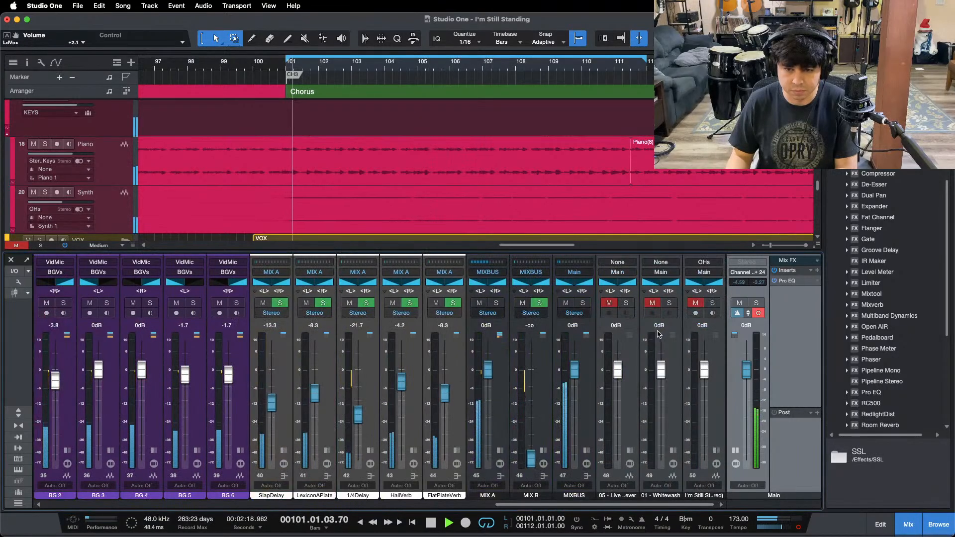
left_click(625, 304)
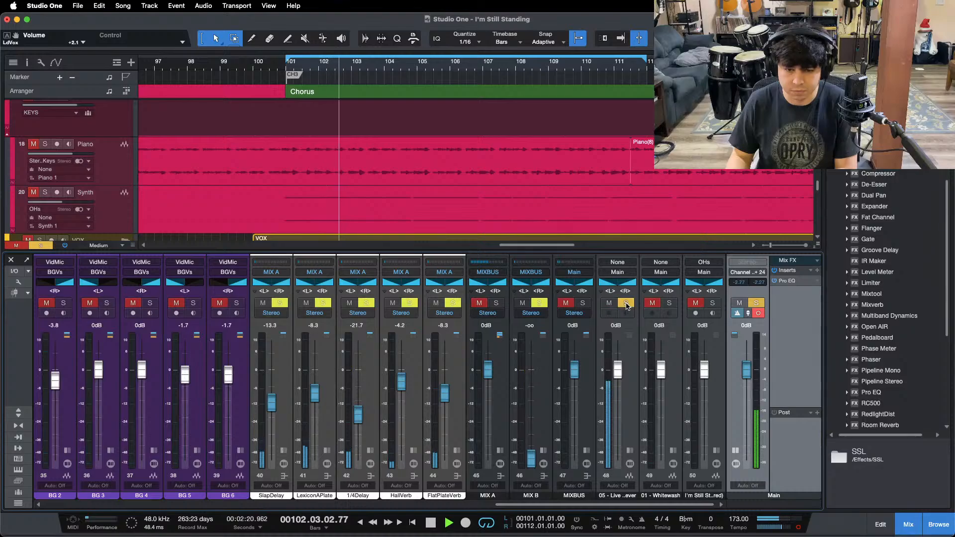
left_click(626, 305)
left_click(626, 304)
left_click(626, 305)
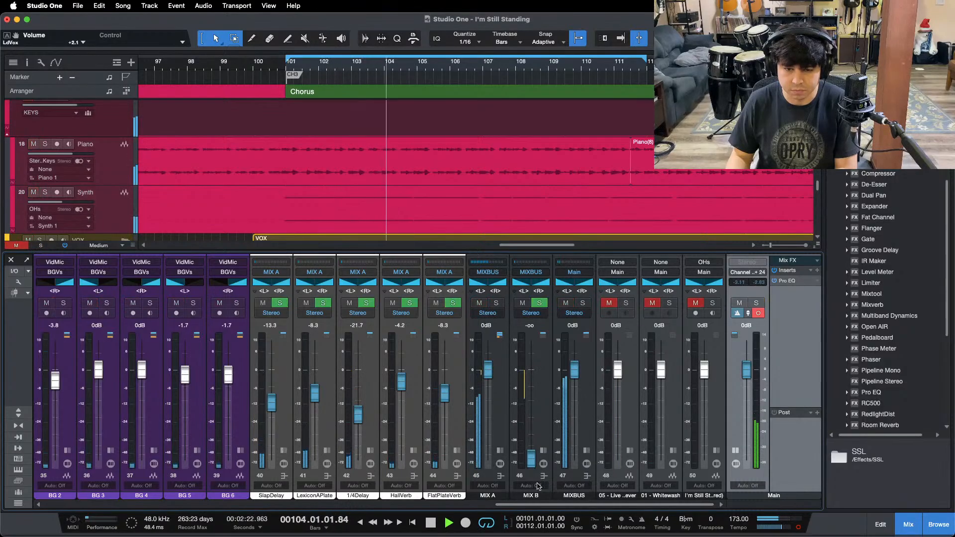
left_click_drag(537, 505, 399, 505)
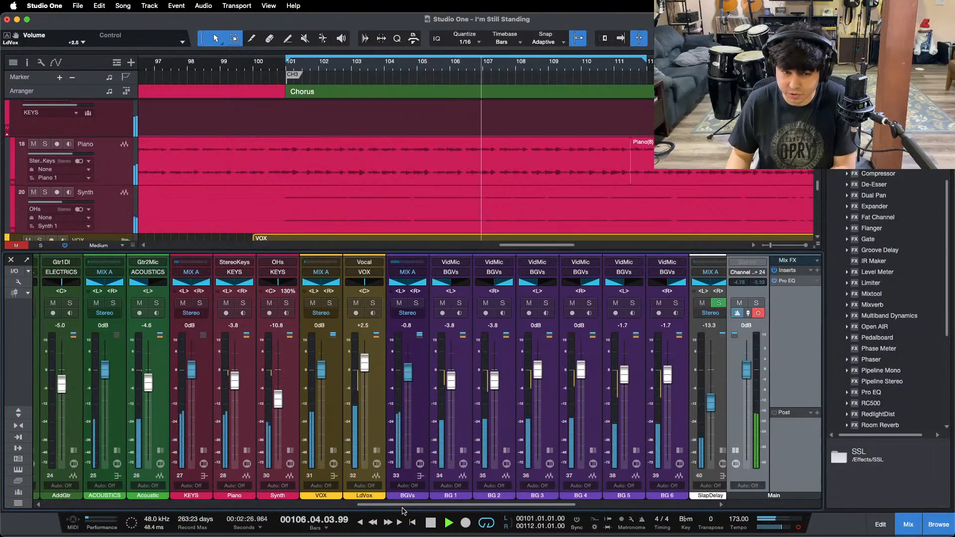
Step: Compare the mix's 4.89 to 9.75 kHz band with the soloed "01 - Whitewash" reference
left_click_drag(554, 504, 578, 511)
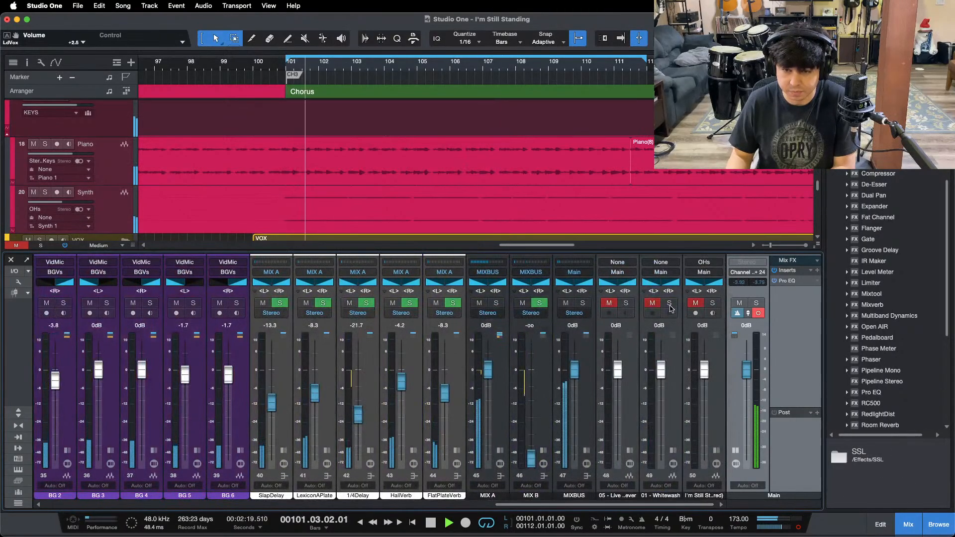
left_click(669, 304)
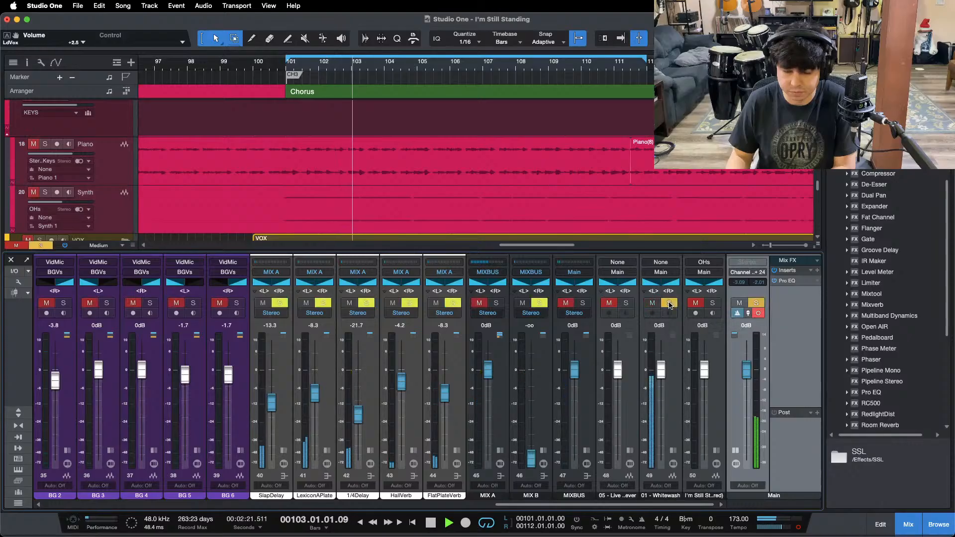
left_click(669, 304)
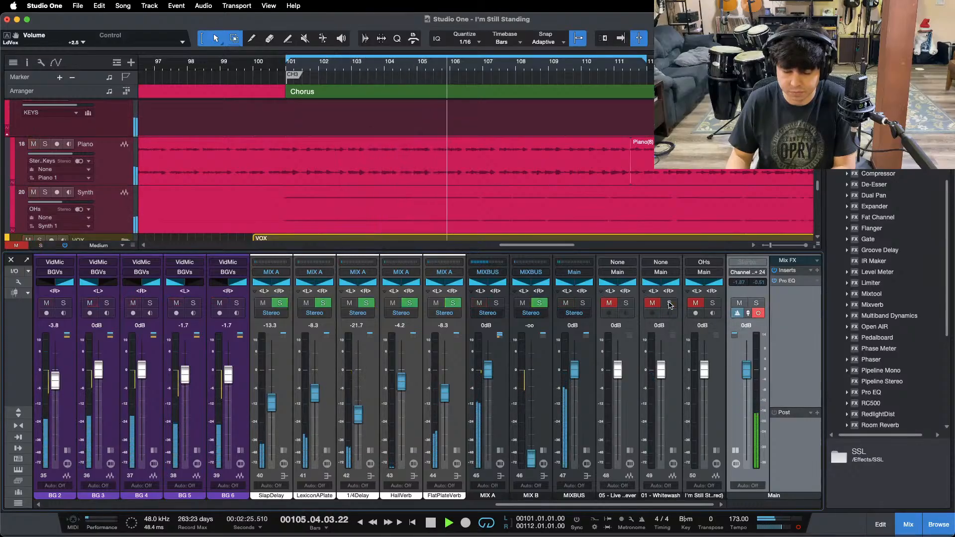
left_click(669, 304)
left_click(669, 304)
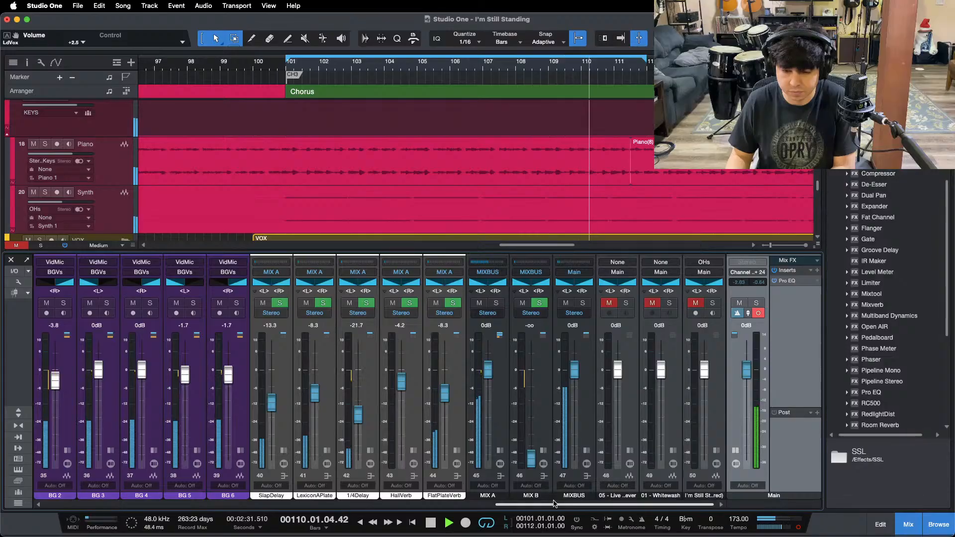
Step: Raise the HF band gain in the KickLvl channel's Pro EQ to 17.28 dB
left_click_drag(558, 505, 108, 505)
left_click(196, 451)
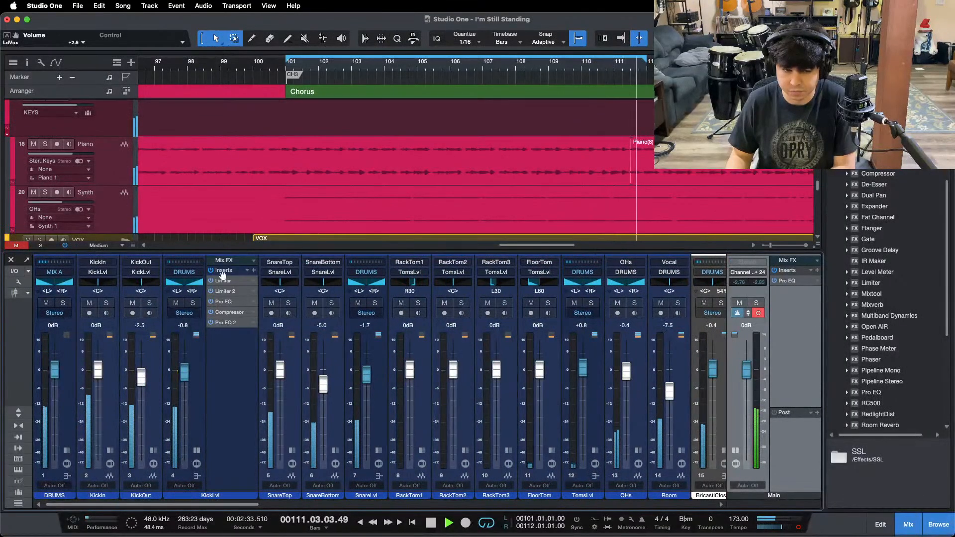
left_click(224, 301)
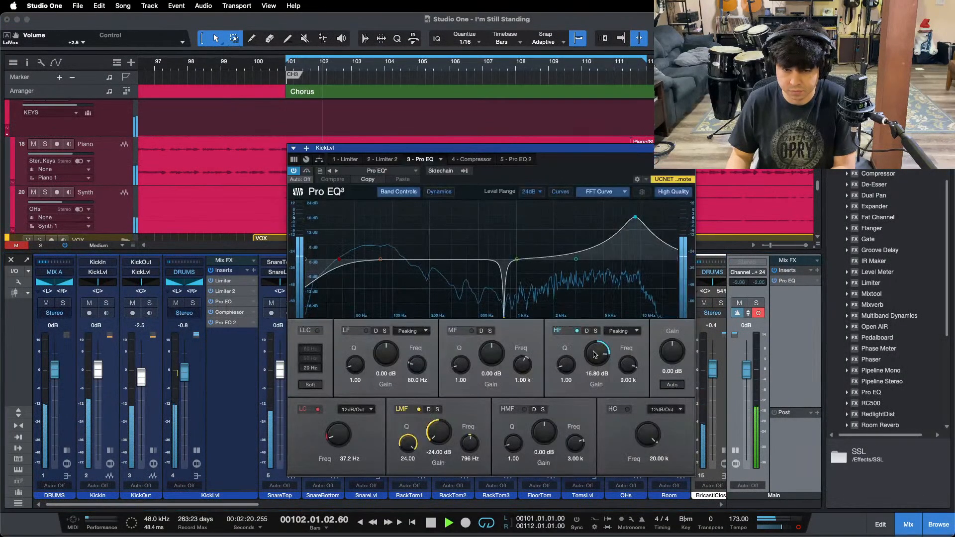
left_click_drag(596, 353, 596, 353)
left_click(196, 451)
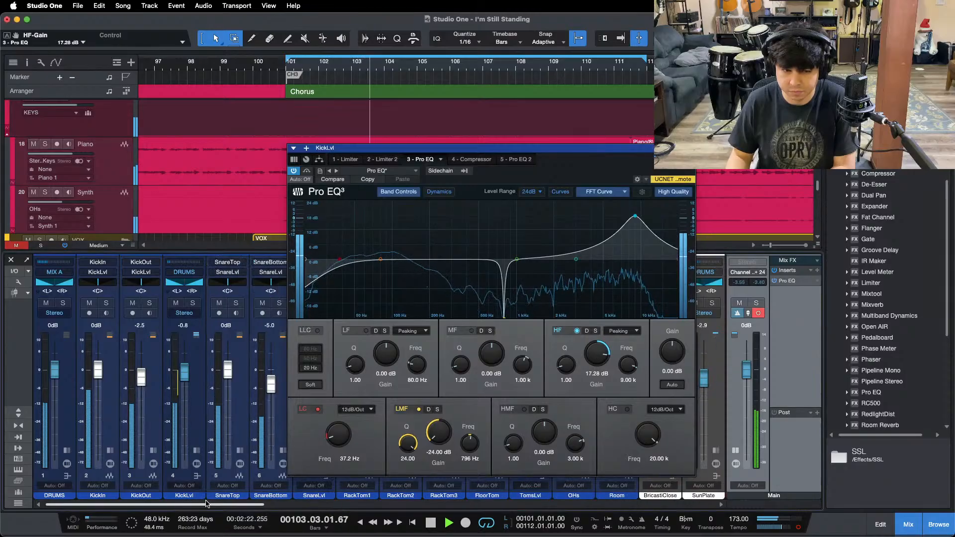
Step: Check the mix with the raised kick highs against the soloed "01 - Whitewash" reference again
left_click_drag(199, 505, 649, 504)
left_click_drag(547, 148, 480, 149)
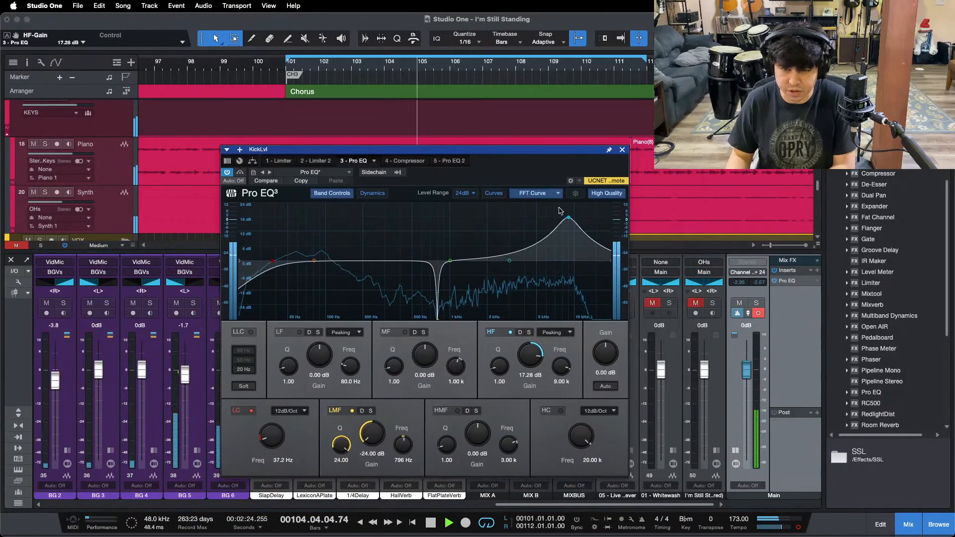
left_click(669, 303)
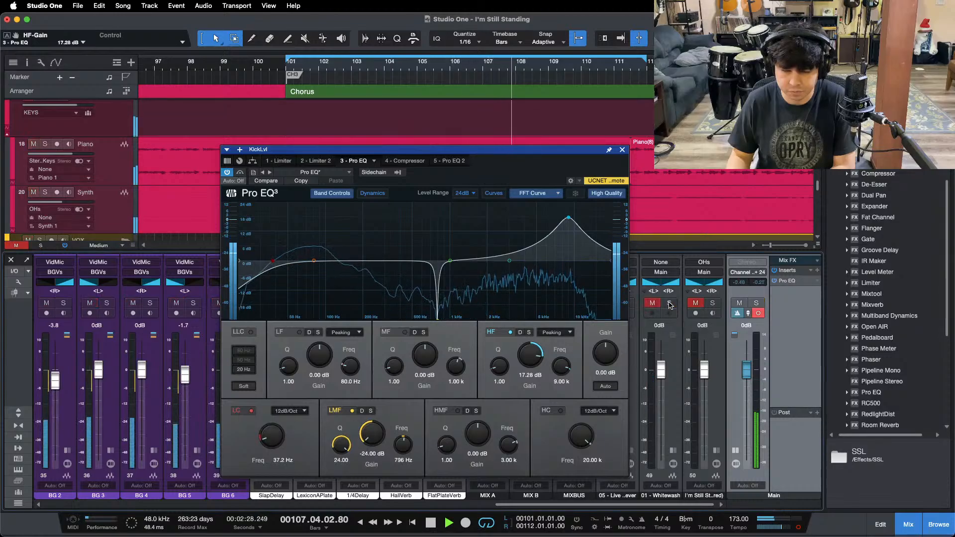
left_click(669, 303)
left_click(669, 302)
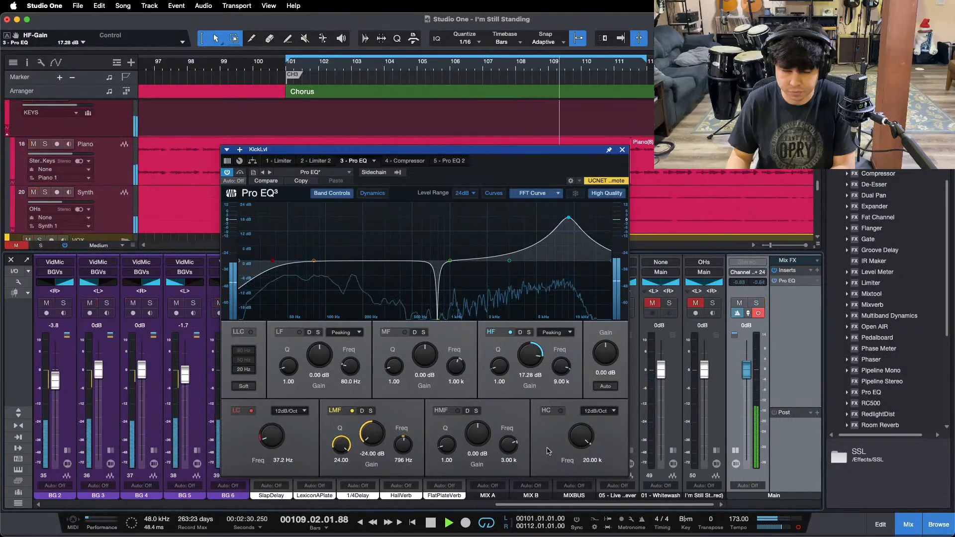
Step: Set the HF gain in the SnareLvl channel's Pro EQ to 6.72 dB, checking against the soloed "01 - Whitewash" reference, and close the plug-in window
left_click_drag(503, 505, 119, 505)
left_click(116, 451)
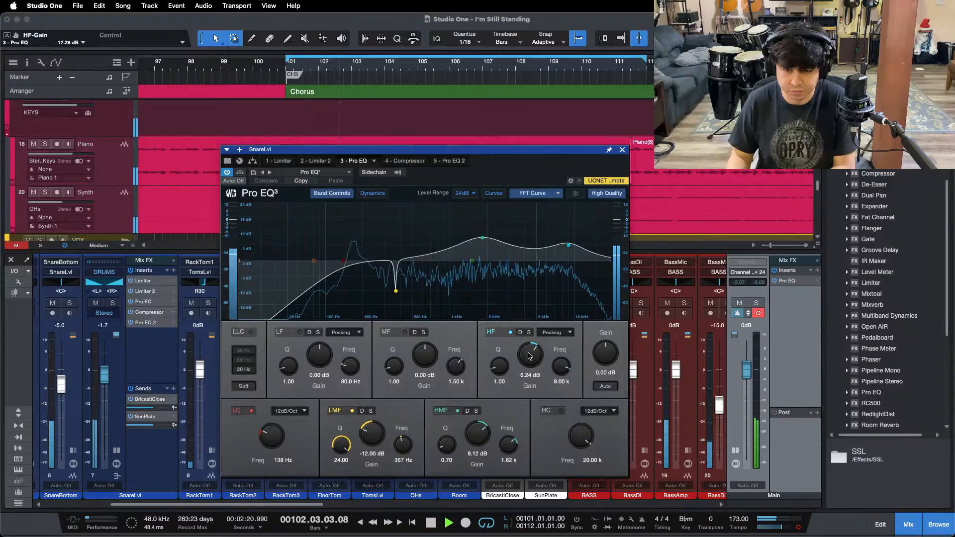
key("space")
key("space")
left_click_drag(244, 505, 888, 422)
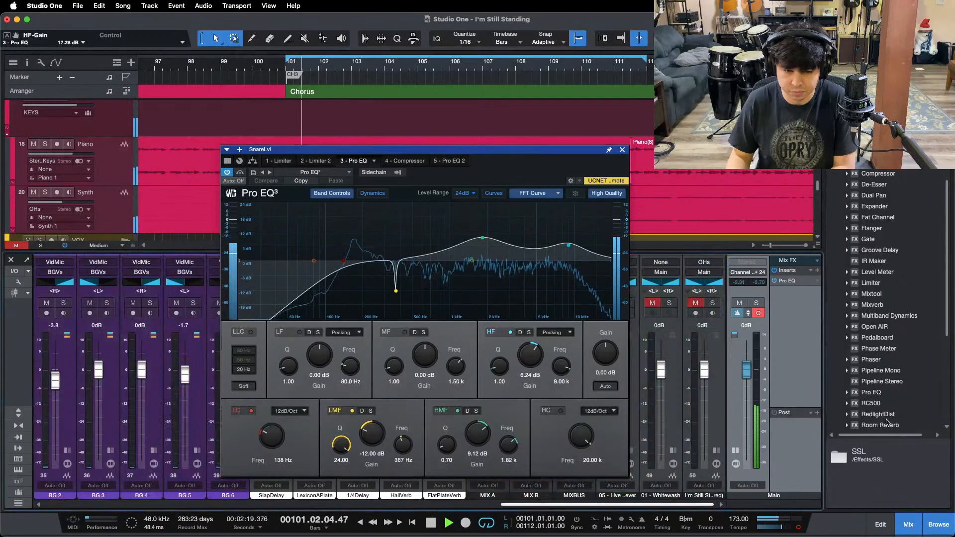
left_click(669, 303)
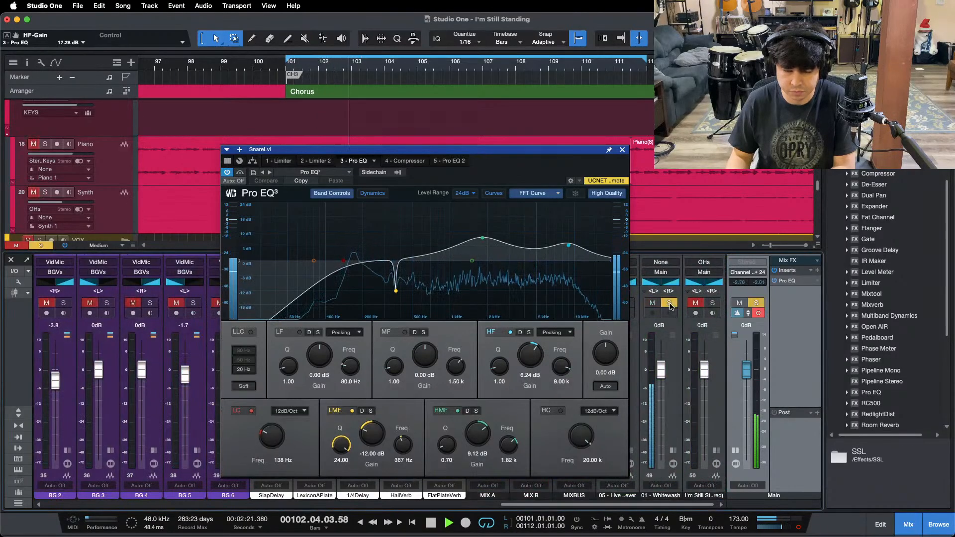
left_click(670, 304)
left_click_drag(534, 344, 536, 339)
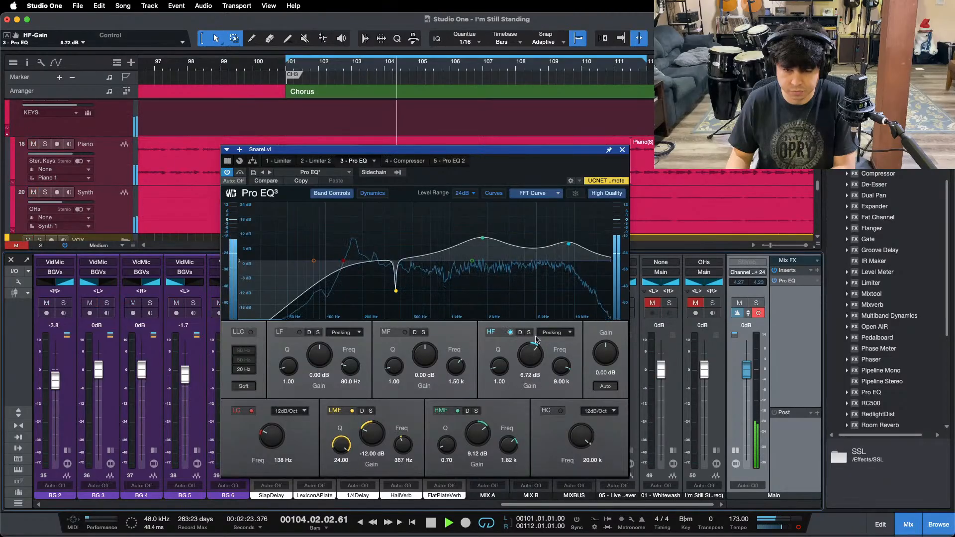
left_click(622, 150)
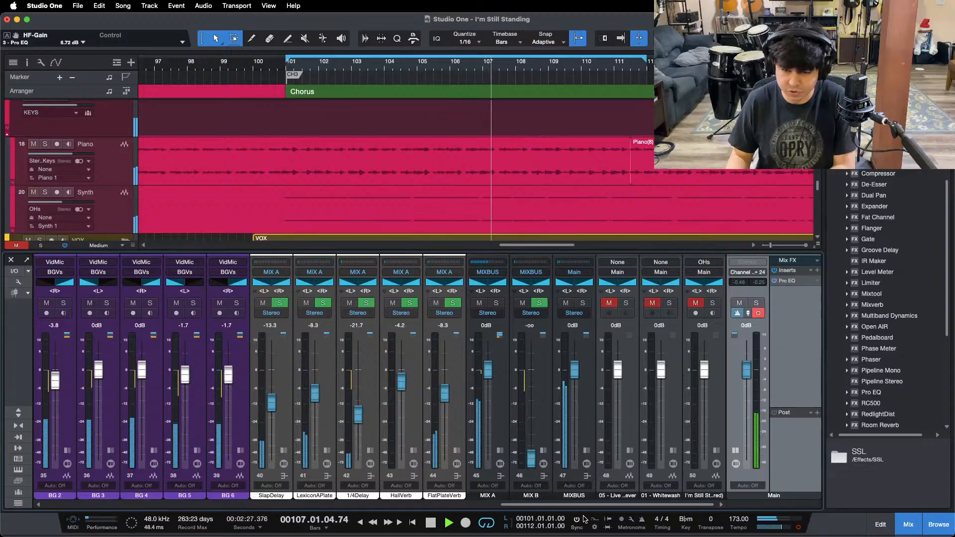
Step: Switch the Main output to stereo and compare the mix with the soloed "05 - Live" reference
key("KP_1")
left_click(627, 304)
key("KP_1")
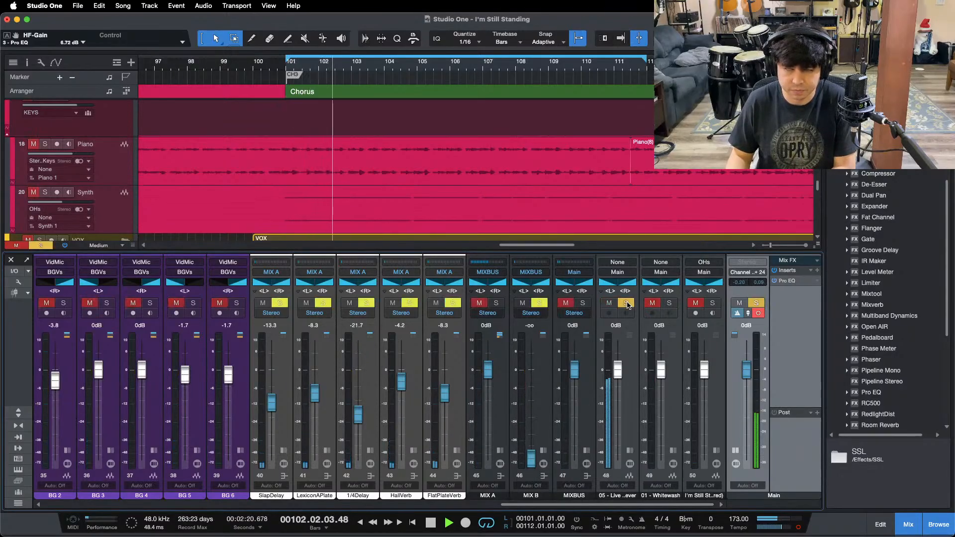
left_click(626, 304)
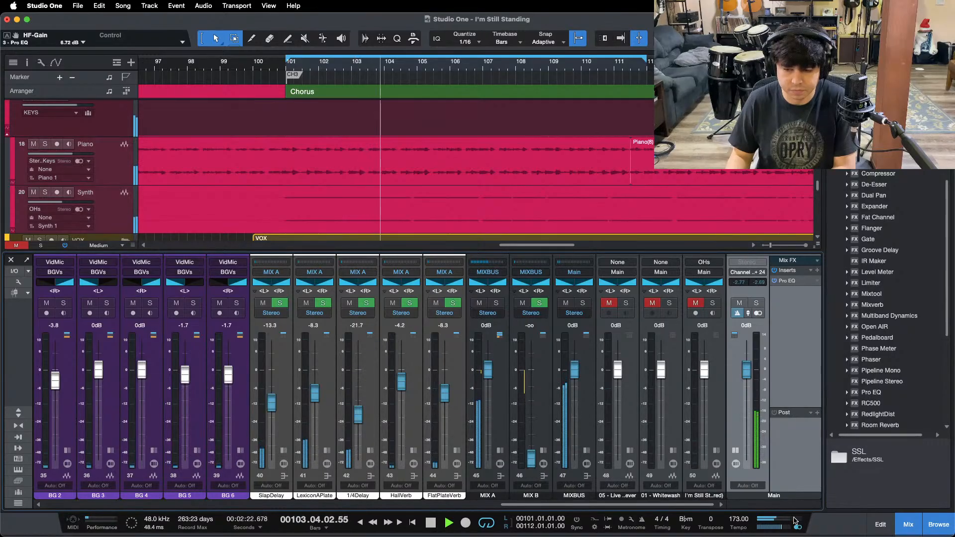
left_click(626, 304)
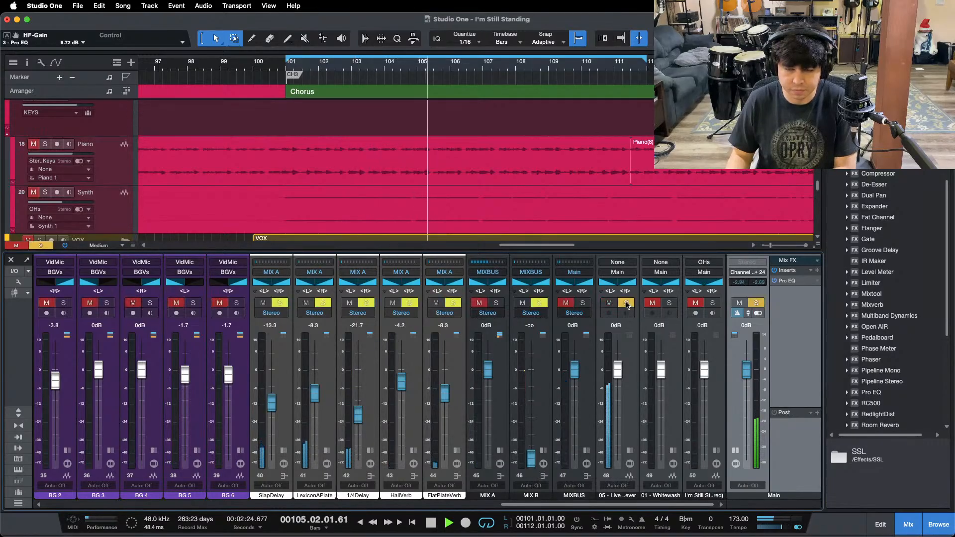
left_click(627, 304)
Step: Mute the BGVs bus and compare the mix without backing vocals with the soloed "05 - Live" reference
mouse_move(605, 505)
left_mouse_down()
mouse_move(527, 505)
mouse_move(607, 505)
left_mouse_up()
left_click(210, 303)
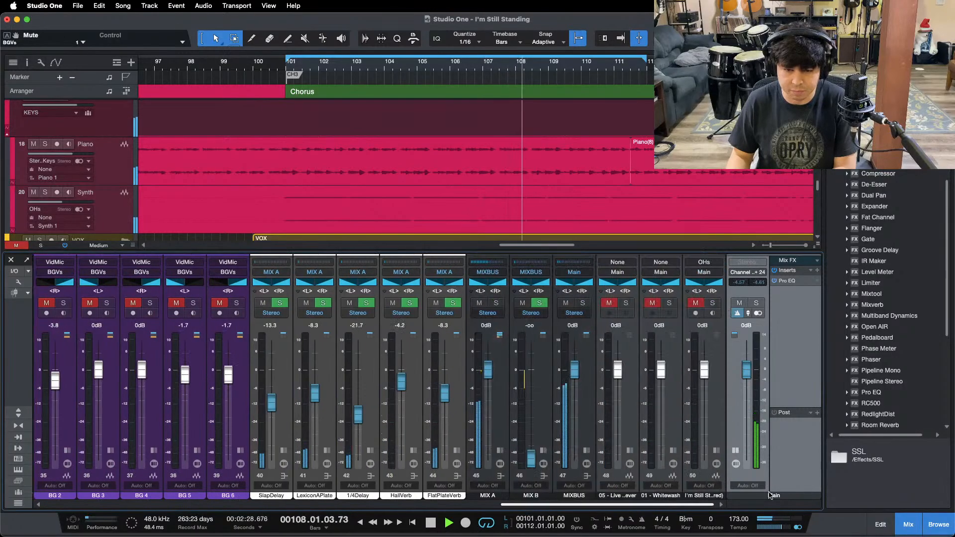
left_click(627, 304)
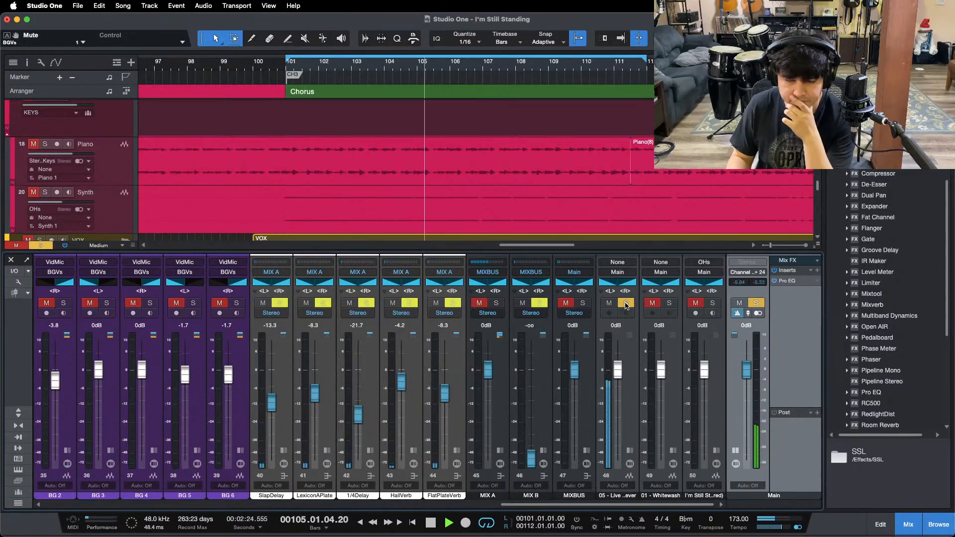
left_click(626, 305)
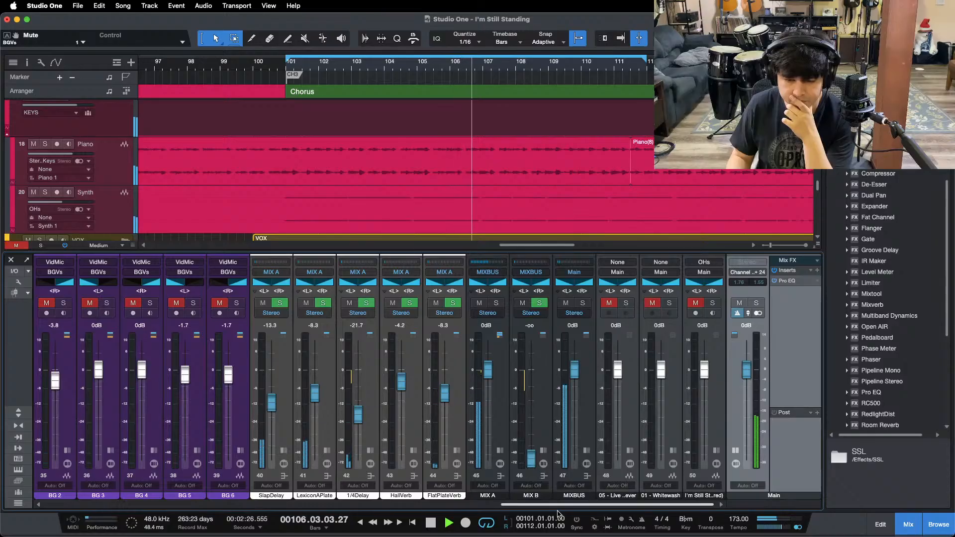
Step: Add Multiband Dynamics after the Fat Channel on the Acoustic channel and load its De-Esser preset
left_click_drag(558, 505, 356, 506)
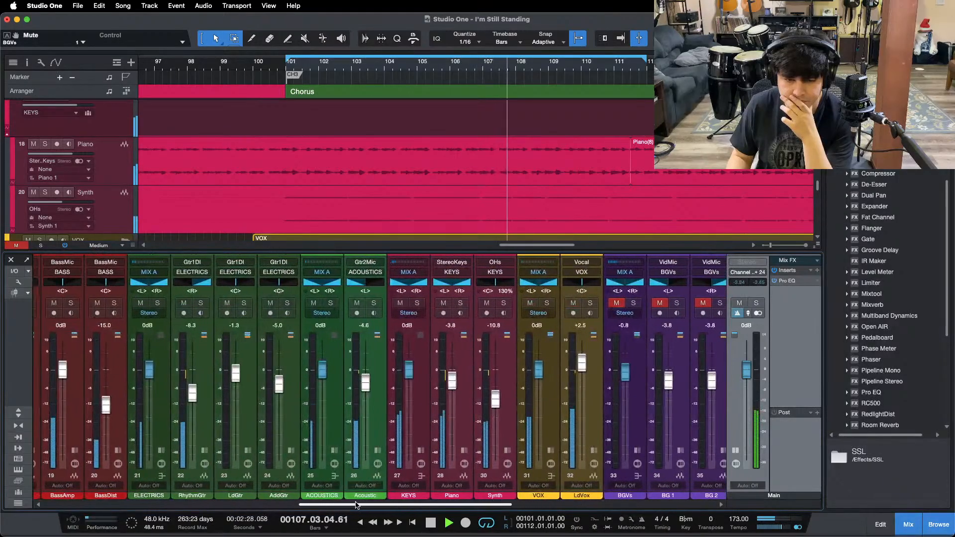
left_click(377, 451)
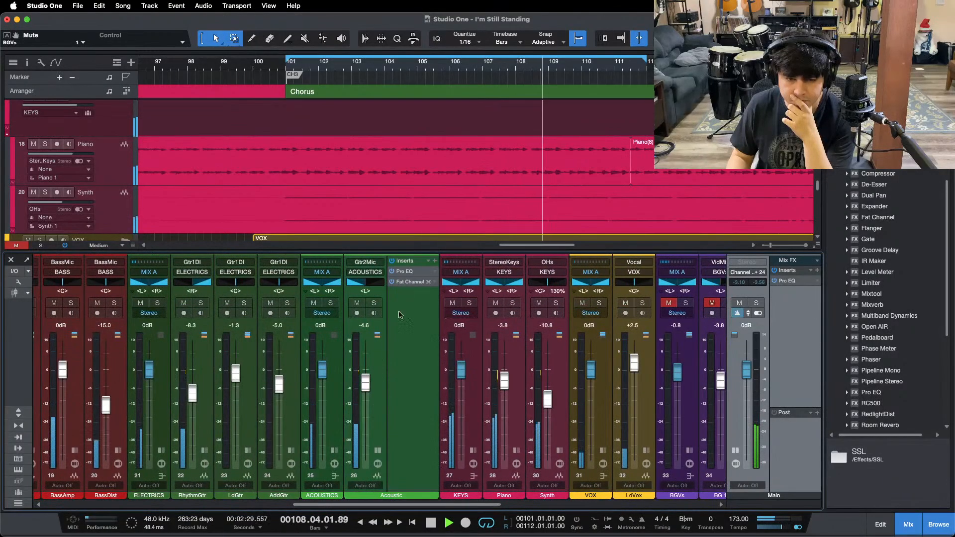
left_click(381, 385)
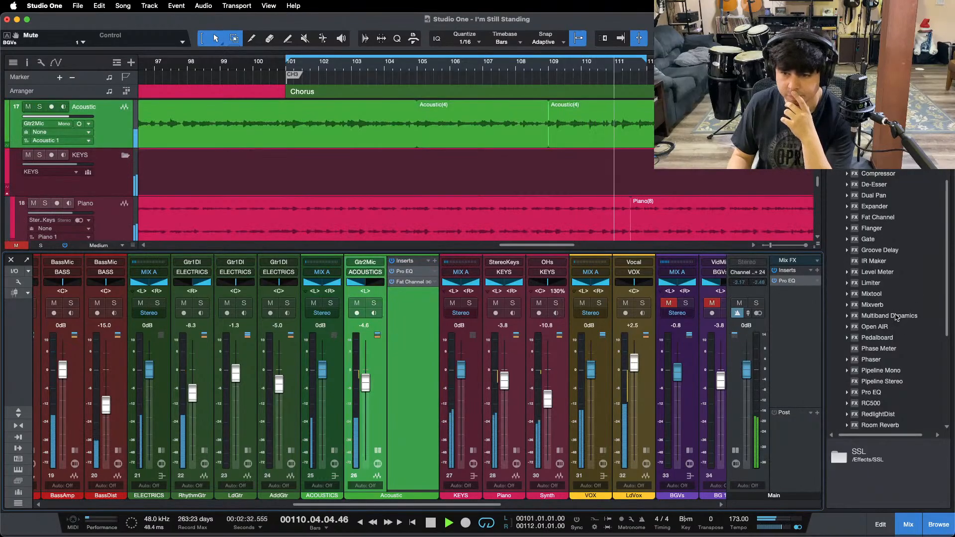
left_click_drag(896, 317, 394, 297)
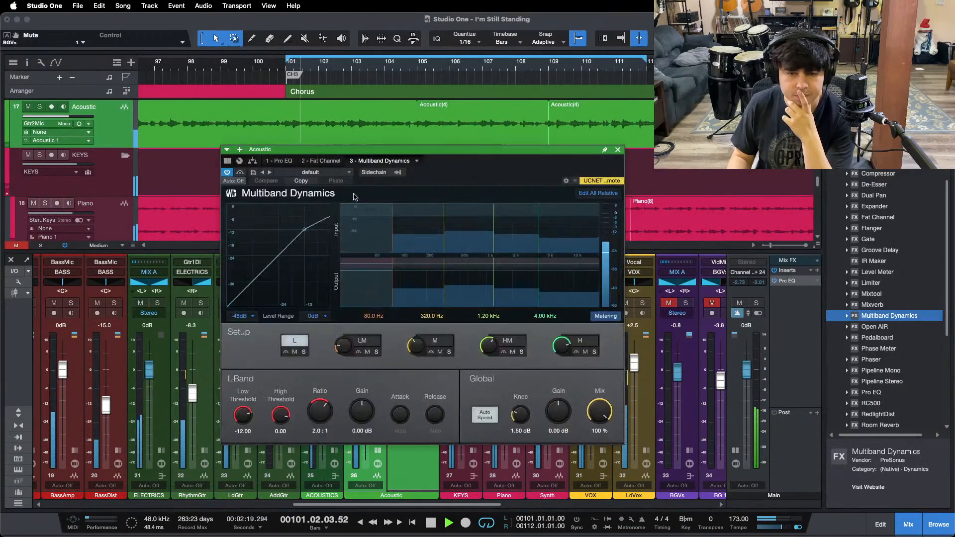
left_click(322, 174)
left_click(319, 227)
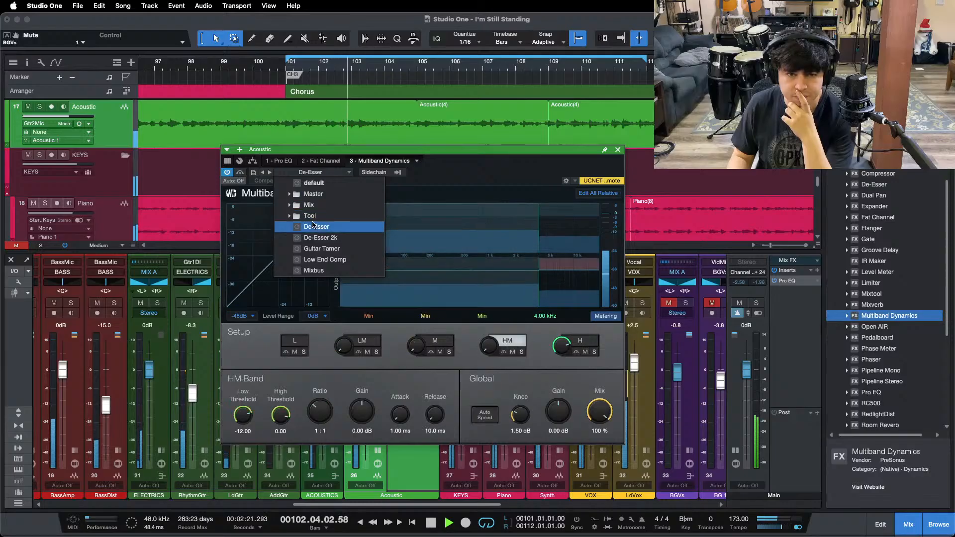
Step: Set the H band's low threshold to -27.96 in the Acoustic channel's Multiband Dynamics, then close the plug-in window and the channel's inserts
left_click(572, 346)
left_click(567, 350)
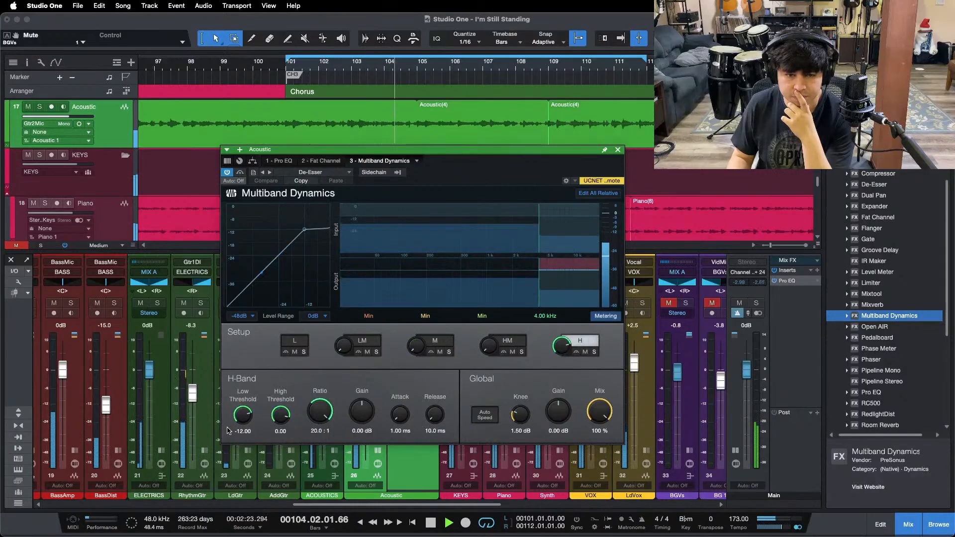
left_click_drag(239, 415, 240, 420)
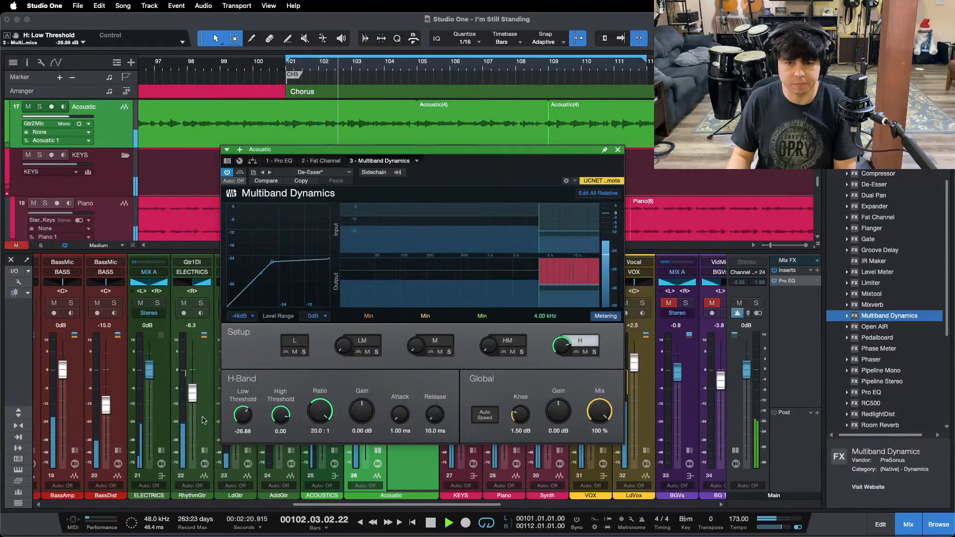
left_click(618, 150)
left_click(378, 451)
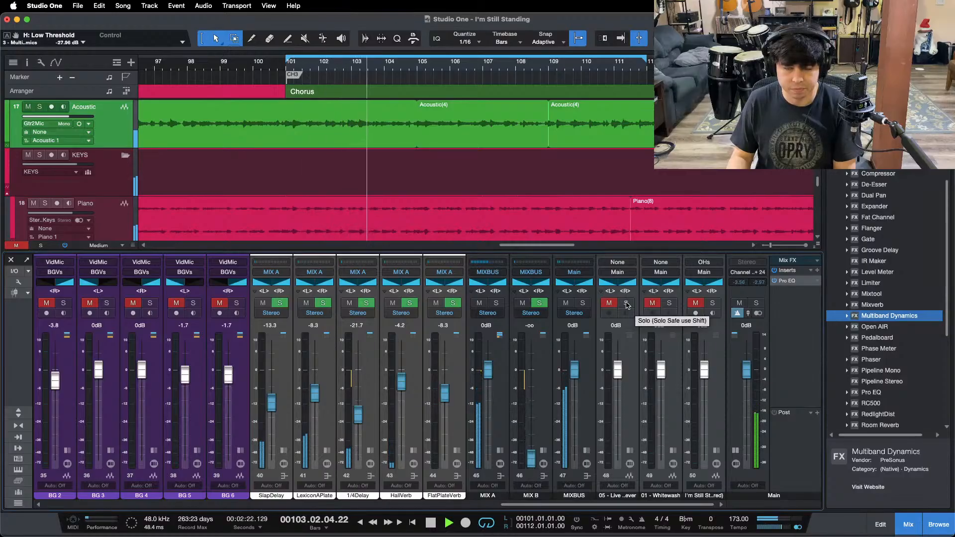
Step: Compare the mix with the soloed "05 - Live" reference, switch the Main output back to mono and stop playback
left_click(627, 303)
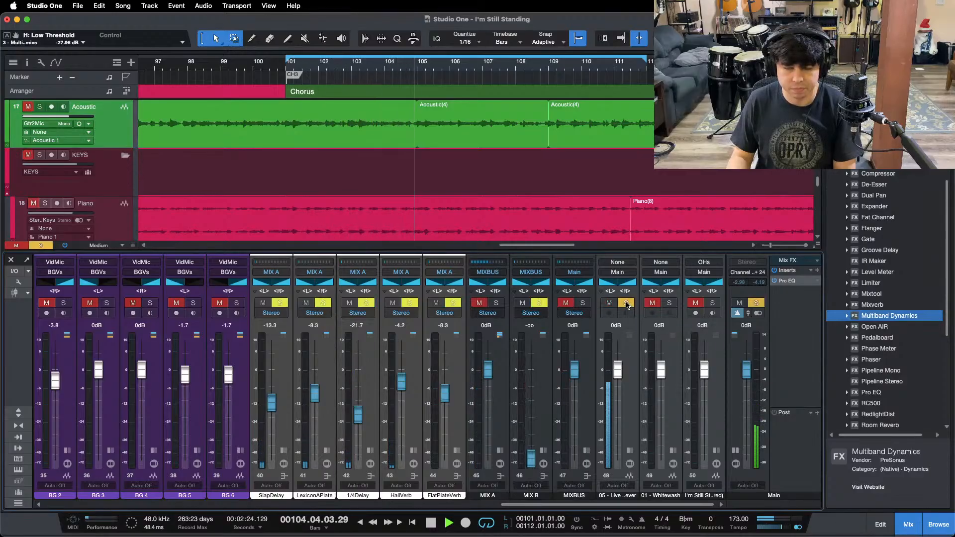
left_click(626, 303)
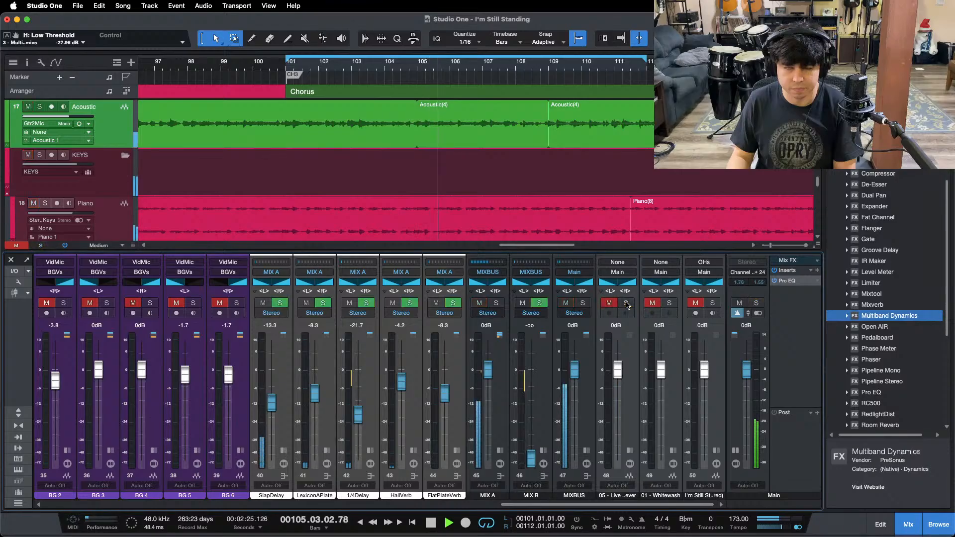
left_click(799, 528)
key("space")
Step: In the Main channel's Pro EQ, set the high cut to 5.02 kHz and the low cut to 2.05 kHz, and return to the loop start
double_click(791, 281)
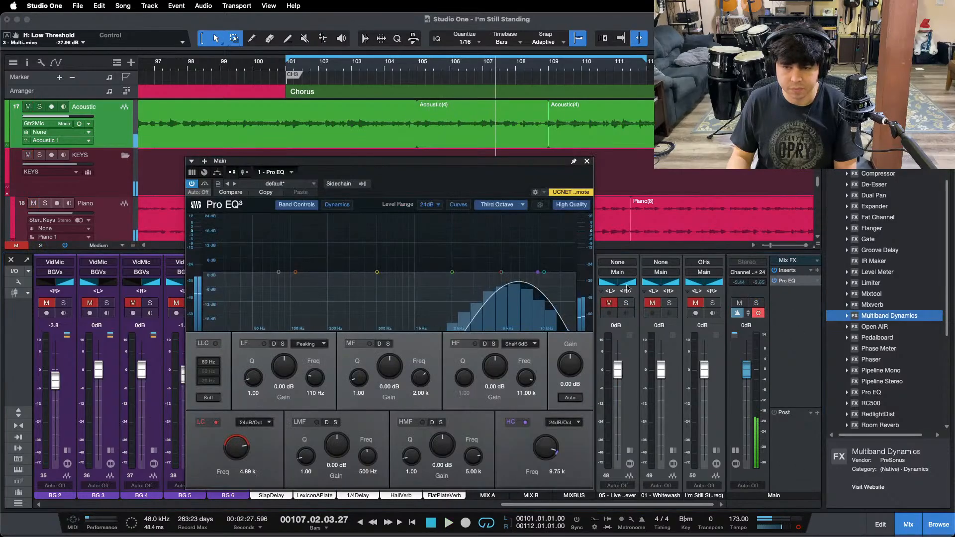
left_click_drag(538, 272, 504, 274)
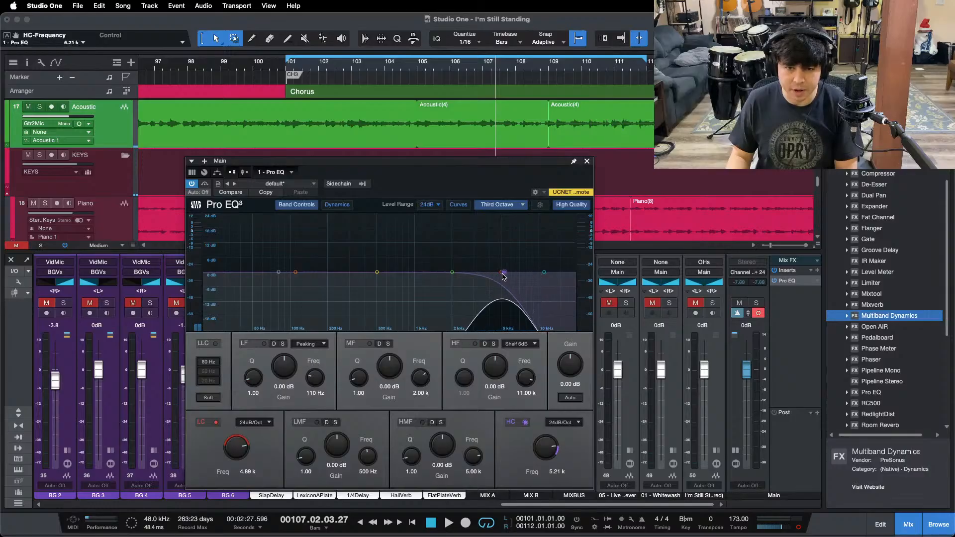
scroll(229, 448, "down", 5)
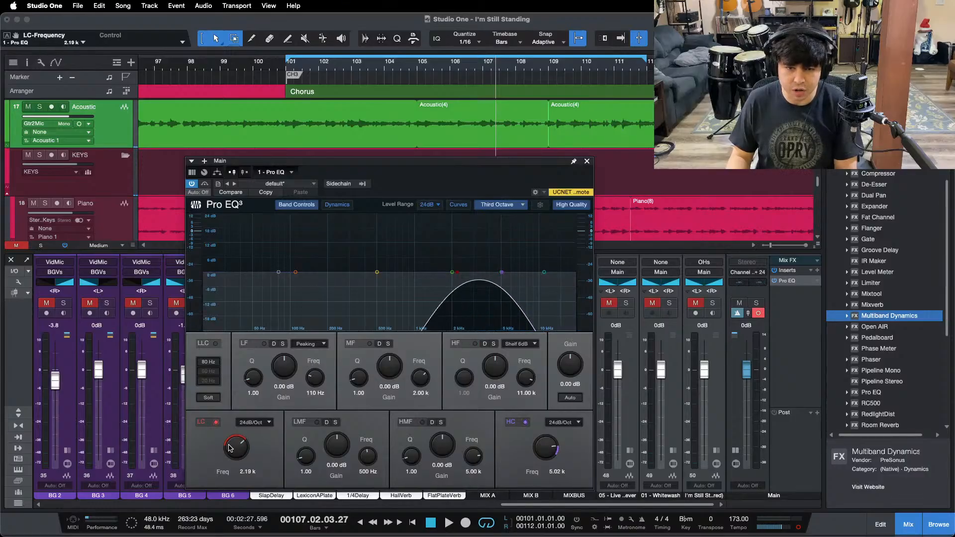
key("KP_1")
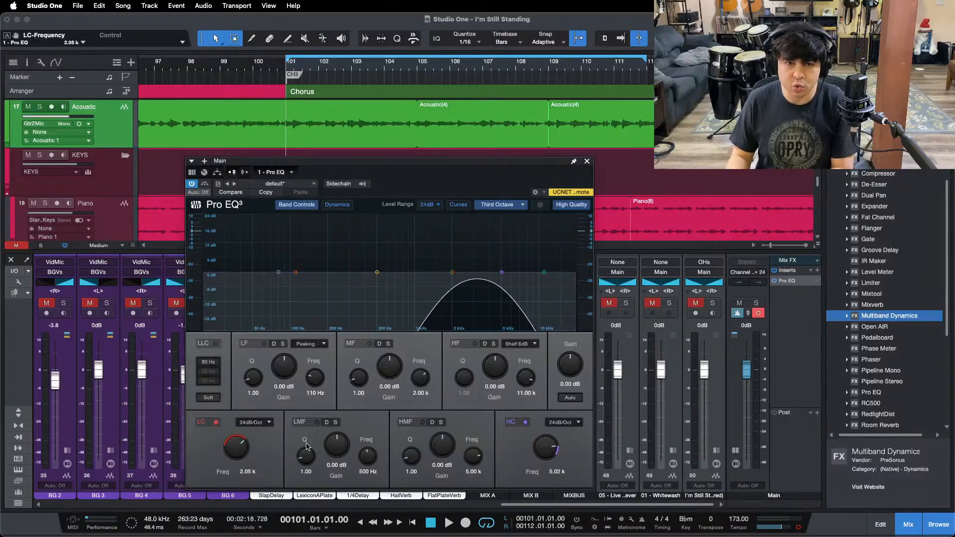
Step: Play the looped chorus and compare the mix's filtered band with the "05 - Live" reference by toggling its solo
key("space")
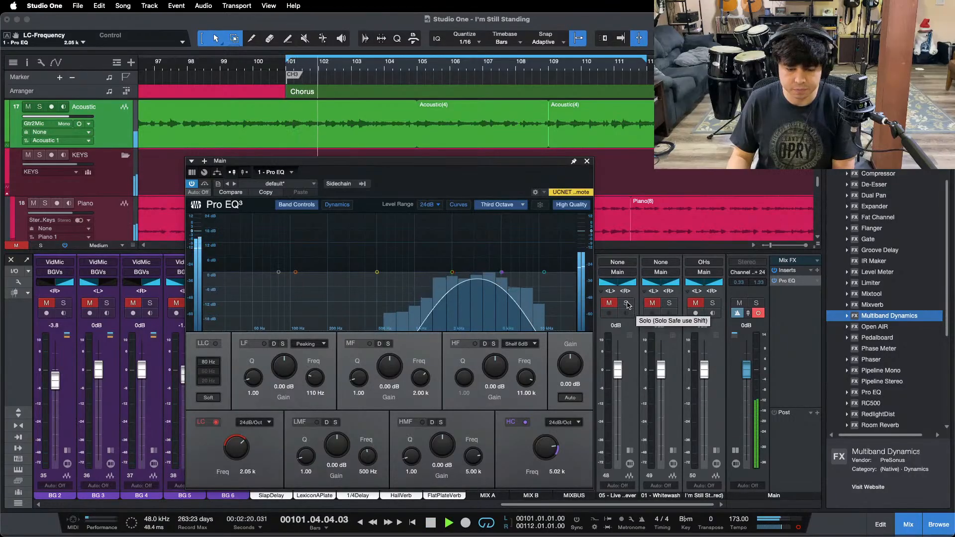
left_click(626, 304)
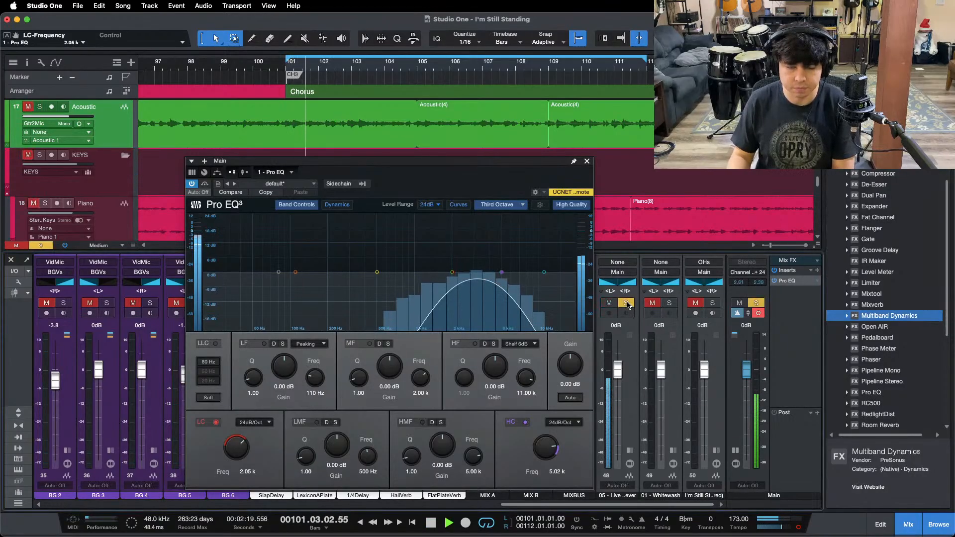
left_click(626, 303)
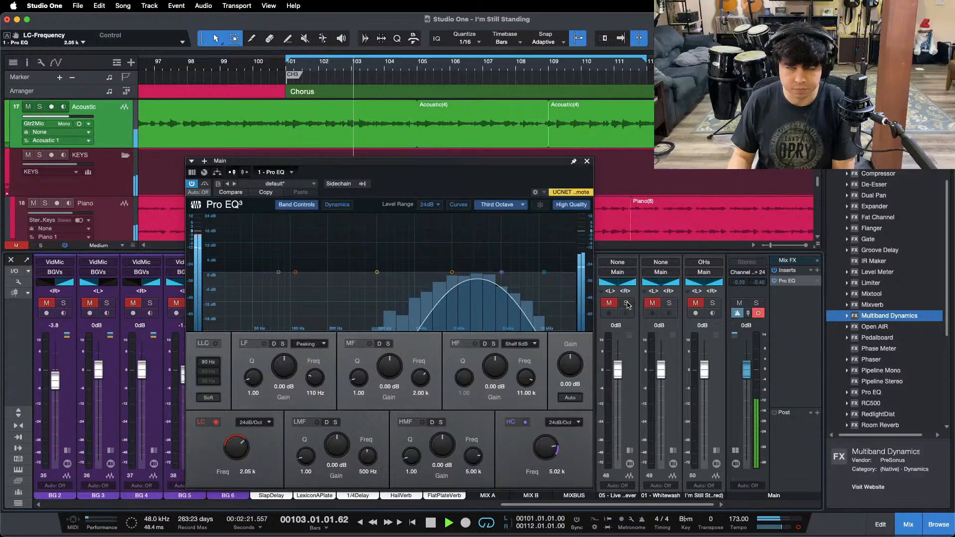
left_click(626, 303)
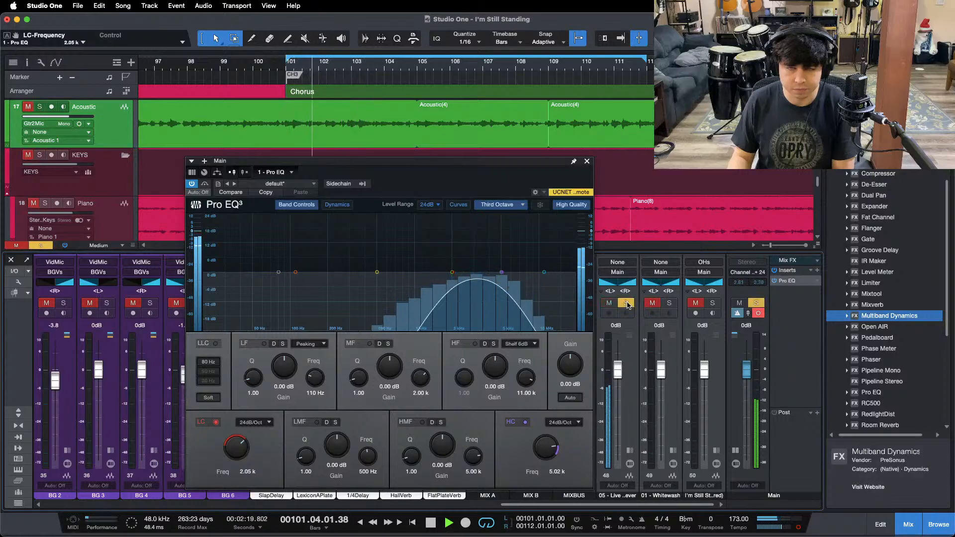
left_click(626, 303)
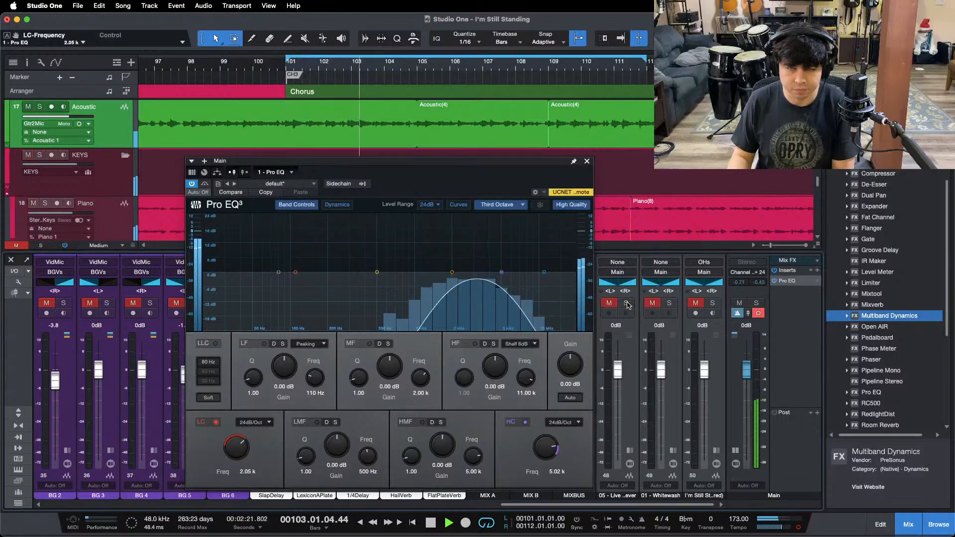
left_click(627, 304)
left_click(627, 304)
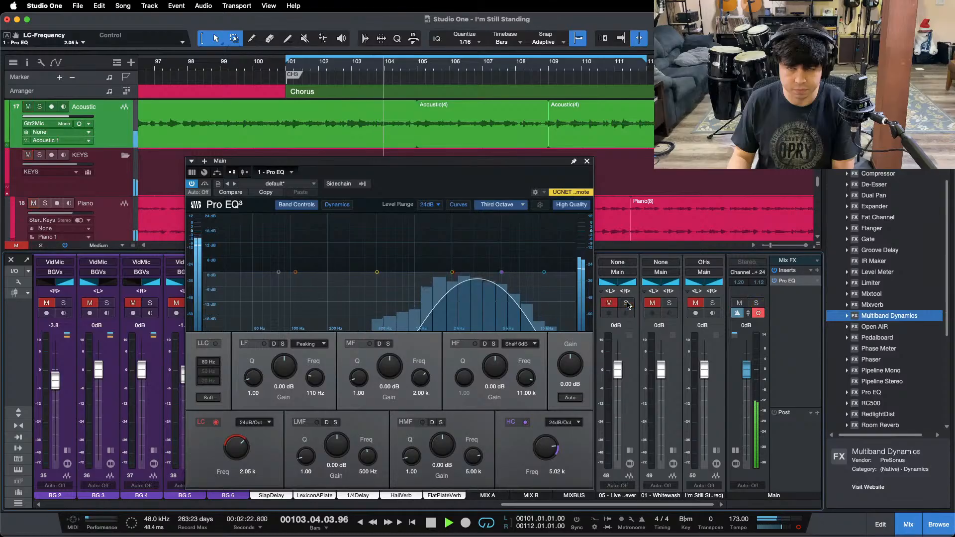
Step: Compare the mix's filtered band with the "01 - Whitewash" reference by repeatedly toggling its solo during playback
left_click(670, 303)
left_click(670, 303)
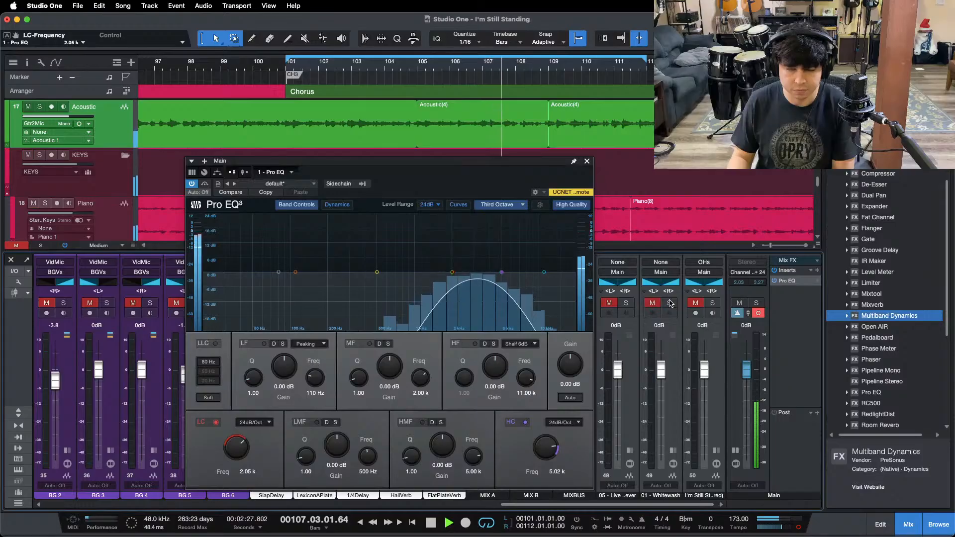
left_click(670, 304)
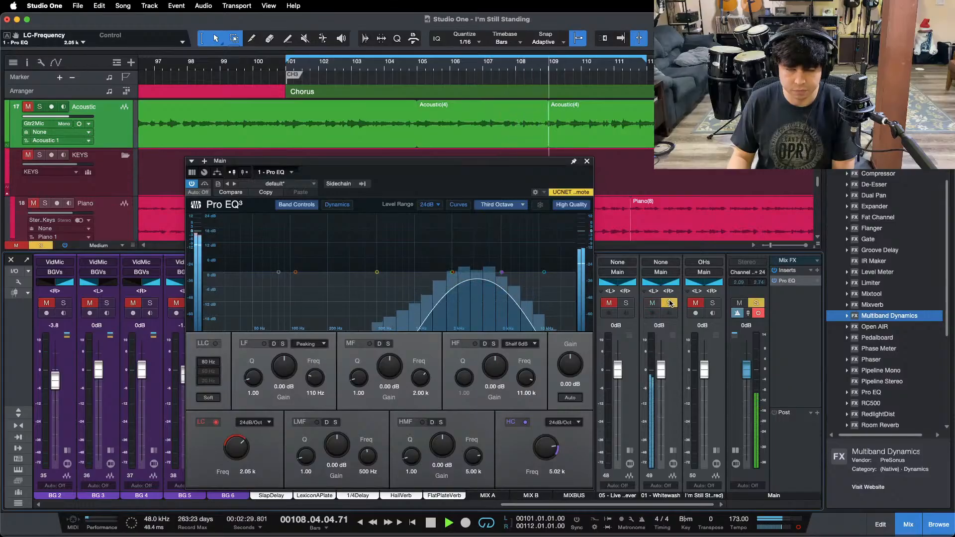
left_click(670, 303)
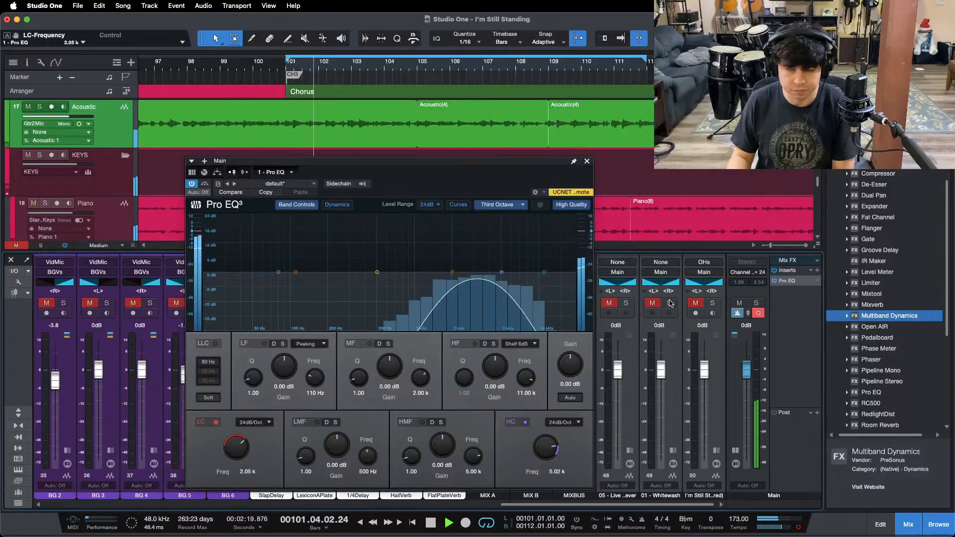
left_click(670, 303)
left_click(670, 303)
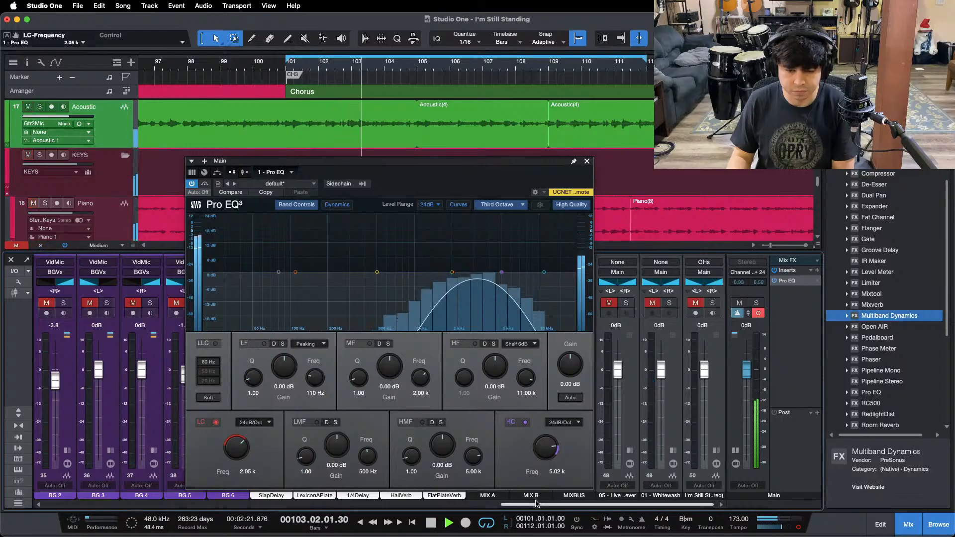
Step: Close the Main channel's EQ window, set the HMF gain to 9.60 dB in the SnareLvl channel's first Pro EQ, and close it
left_click_drag(535, 504, 77, 504)
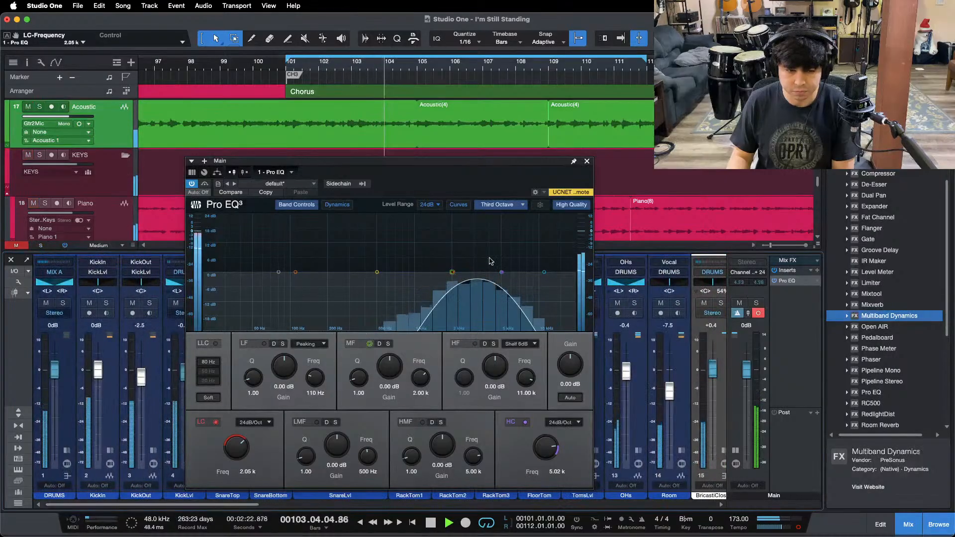
left_click(587, 161)
double_click(353, 303)
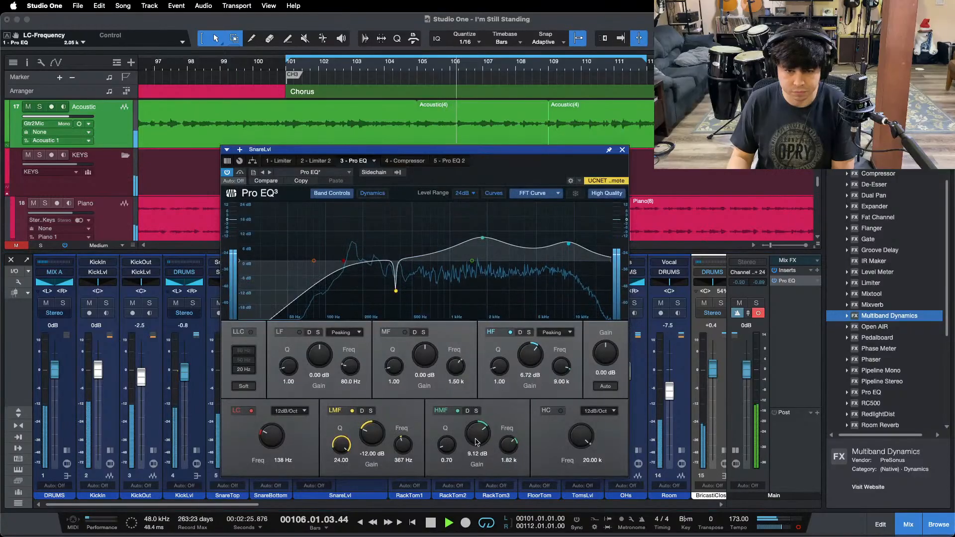
scroll(478, 434, "up", 1)
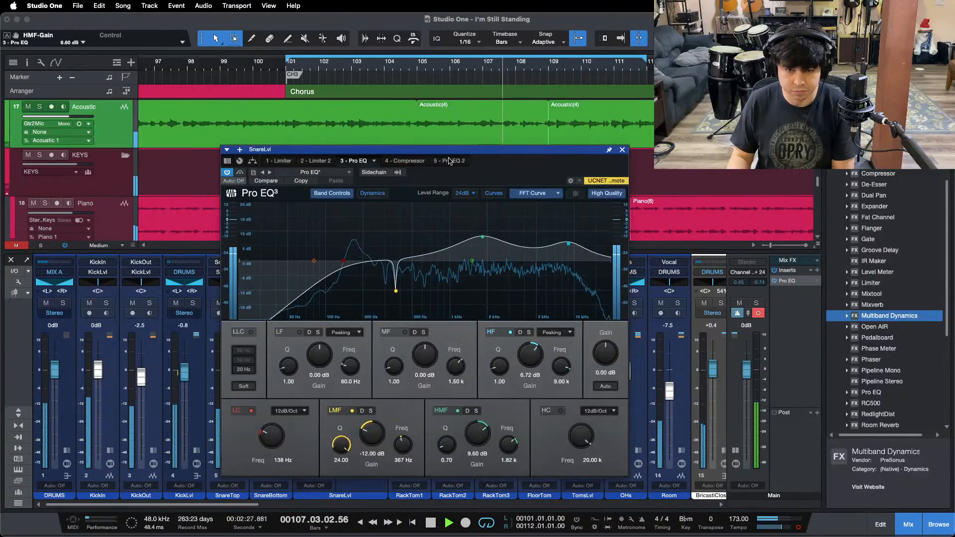
left_click(622, 149)
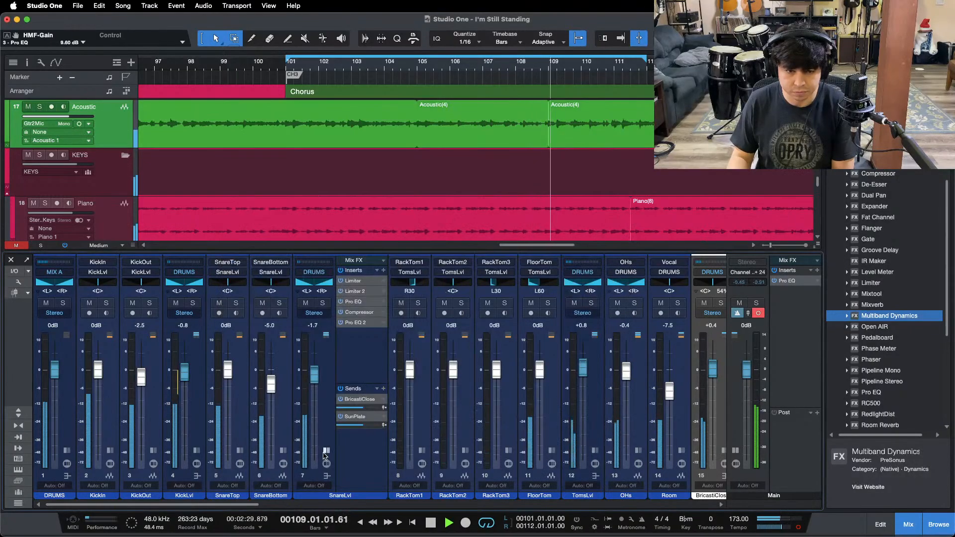
Step: Compare the mix against the "01 - Whitewash" and "05 - Live" references by soloing each one briefly
scroll(659, 309, "right", 10)
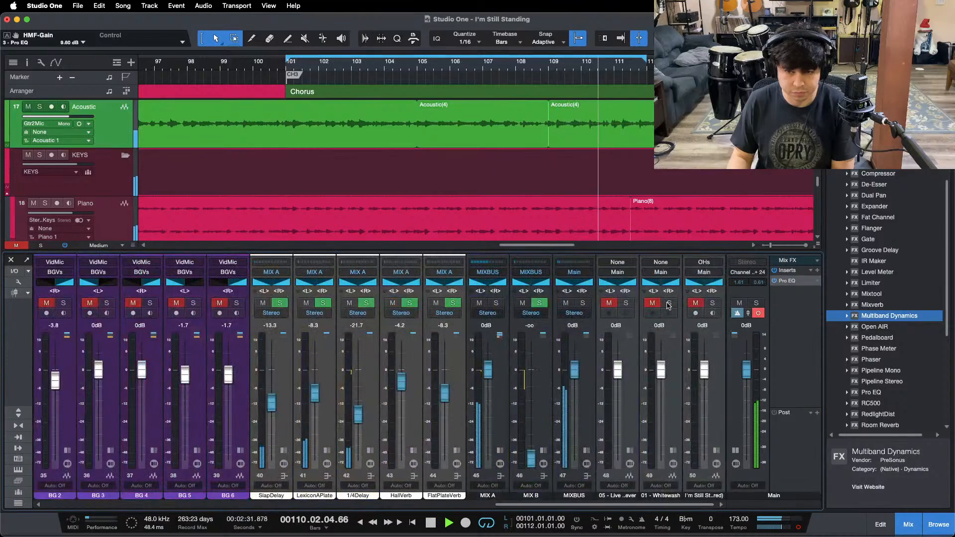
left_click(669, 304)
left_click(669, 304)
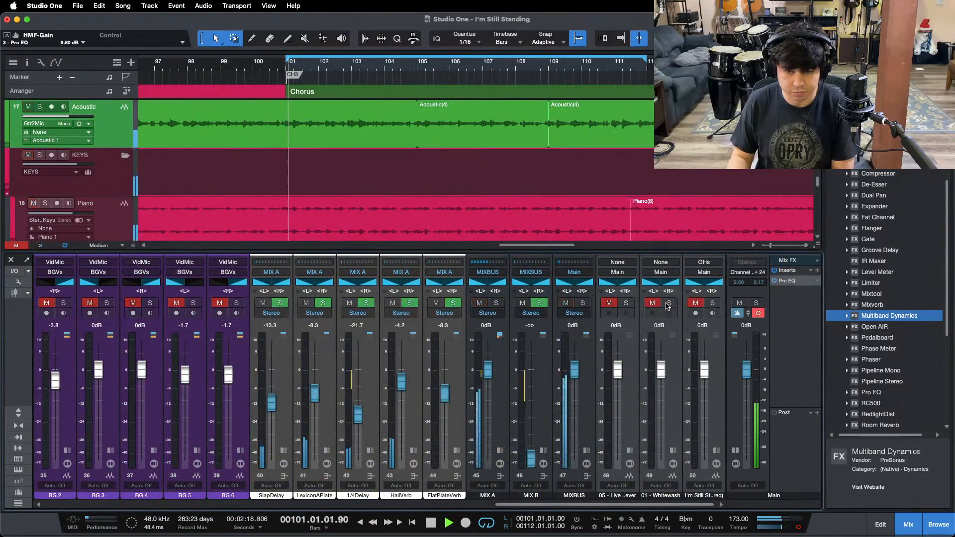
left_click(625, 304)
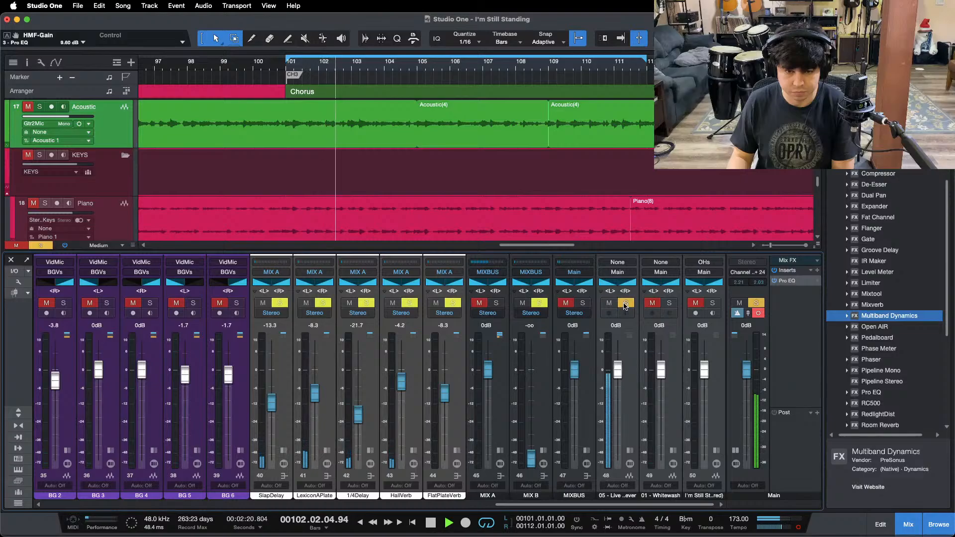
left_click(625, 304)
Step: Open the LdVox channel's first Pro EQ and set its HMF gain to 0.48 dB at 3.00 kHz
scroll(529, 511, "left", 10)
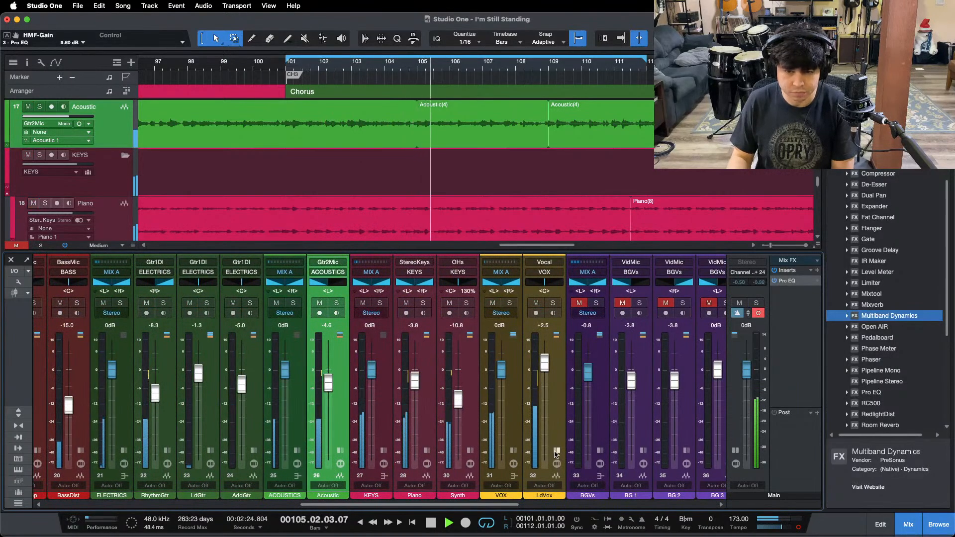
left_click(557, 451)
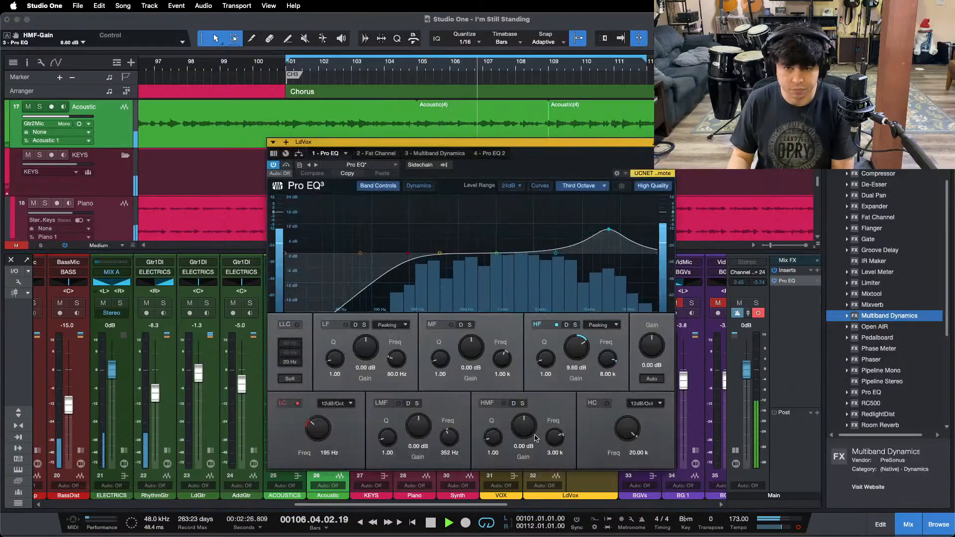
key("KP_1")
left_click_drag(525, 428, 525, 427)
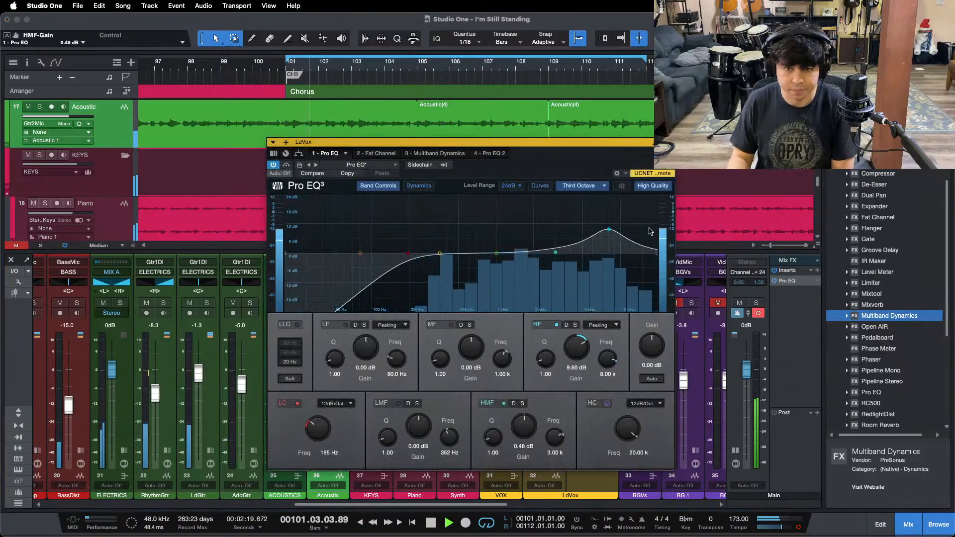
Step: Compare the mix with the "05 - Live" reference in solo, stop playback and close the LdVox Pro EQ window
left_click_drag(437, 505, 644, 504)
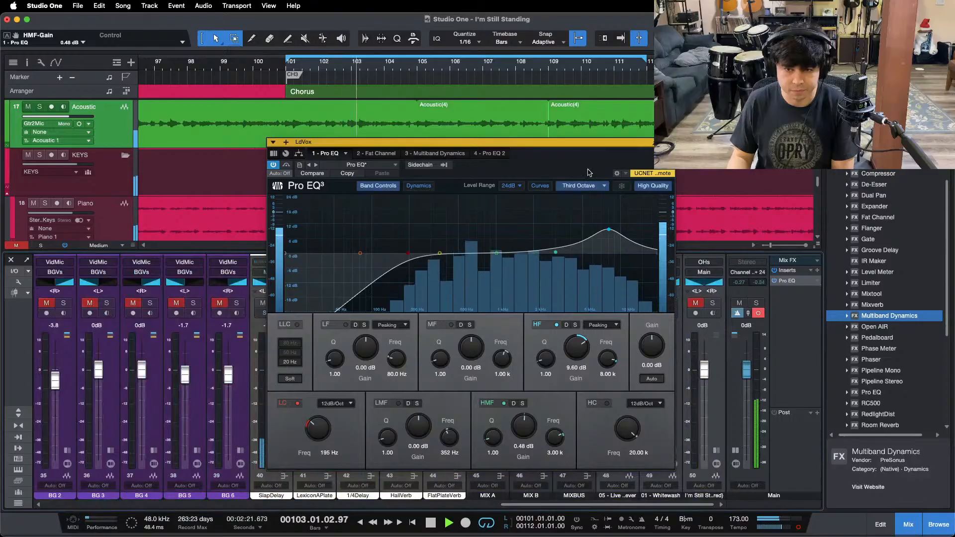
left_click_drag(588, 142, 521, 151)
left_click(626, 303)
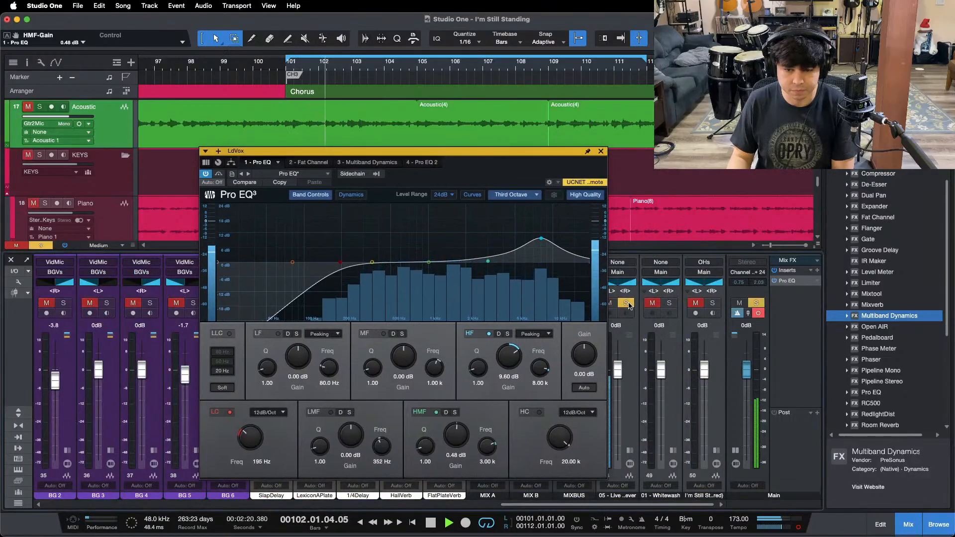
left_click(626, 304)
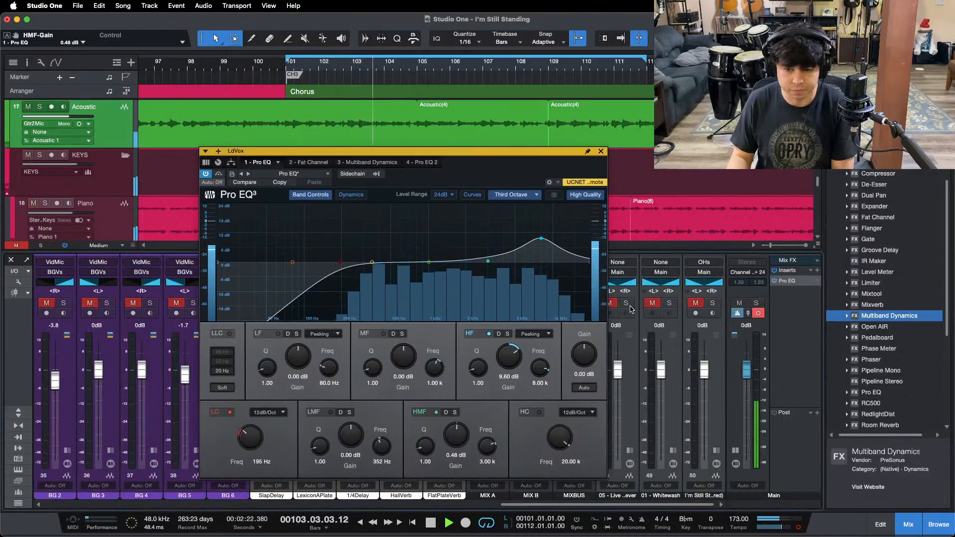
key("space")
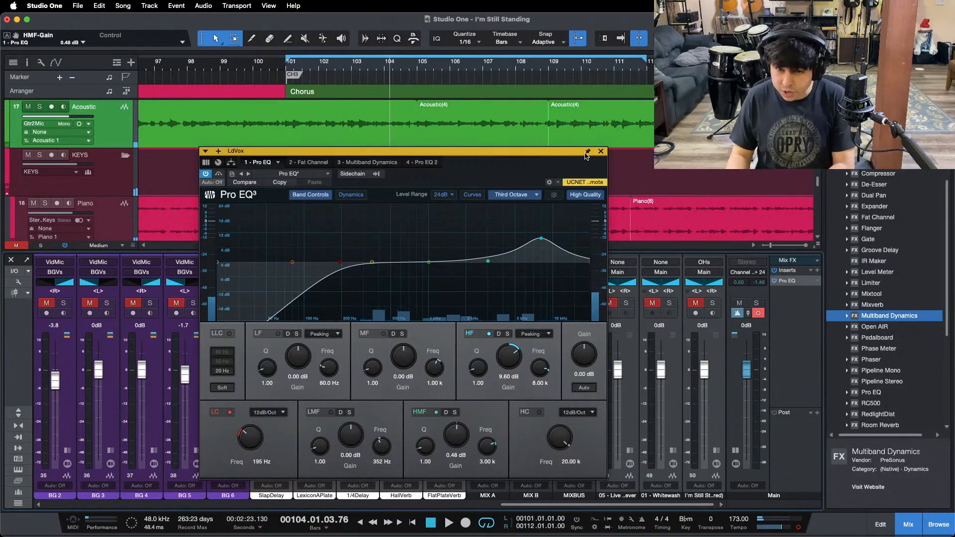
left_click(601, 152)
Step: Restart playback, switch the Main output from mono to stereo and compare the mix with the soloed "05 - Live" reference
key("space")
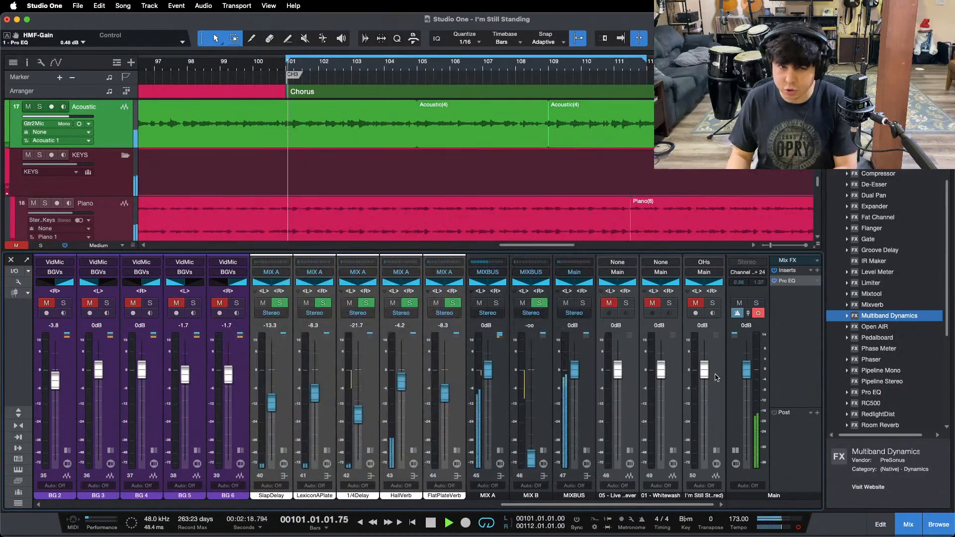
left_click(799, 529)
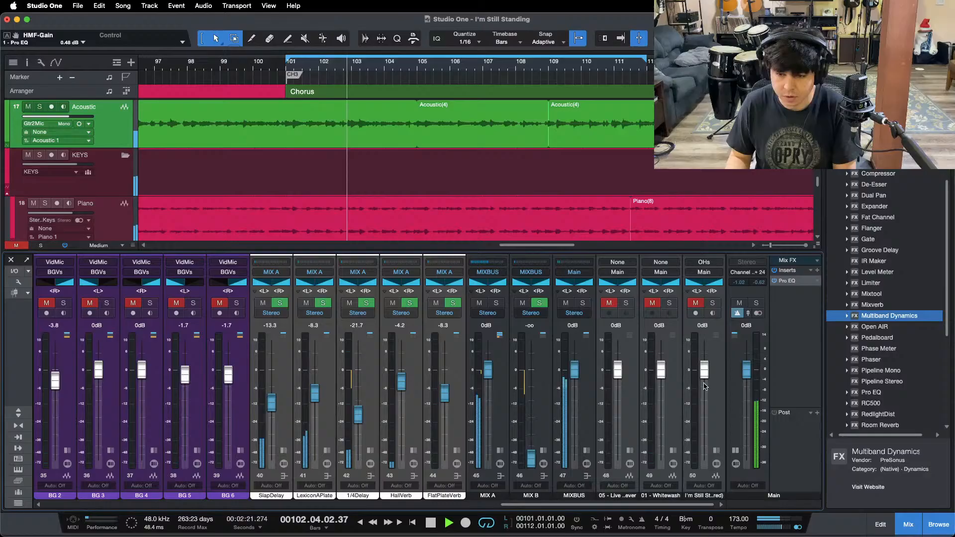
left_click(627, 304)
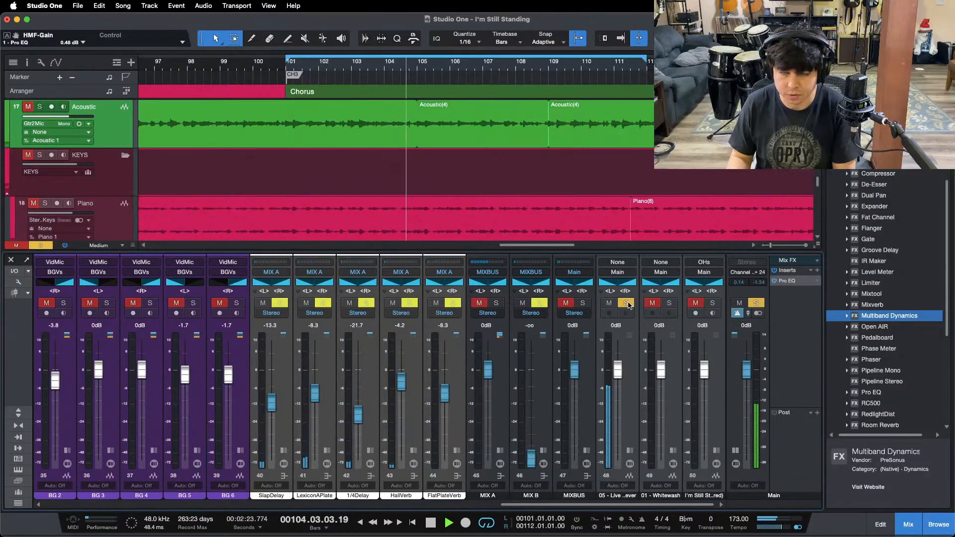
left_click(627, 304)
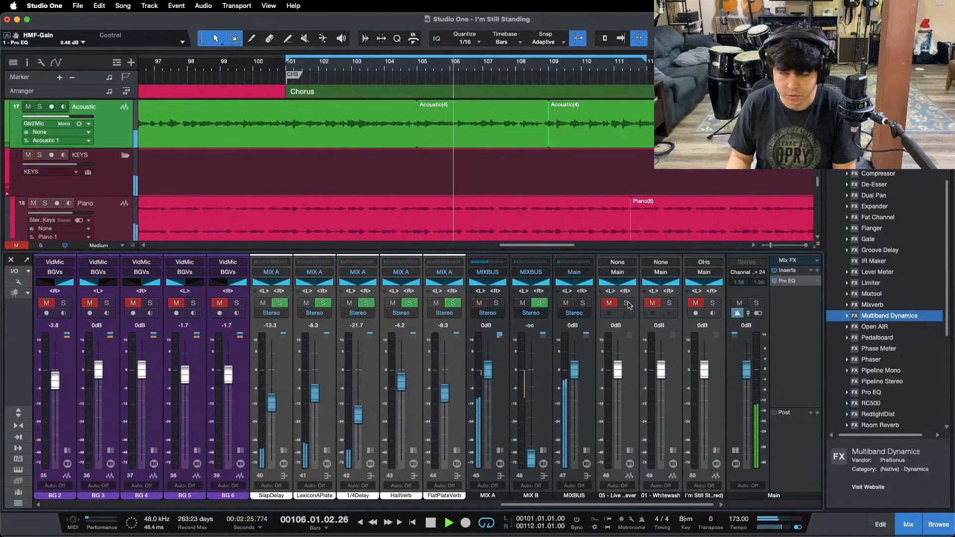
left_click(627, 304)
left_click(626, 304)
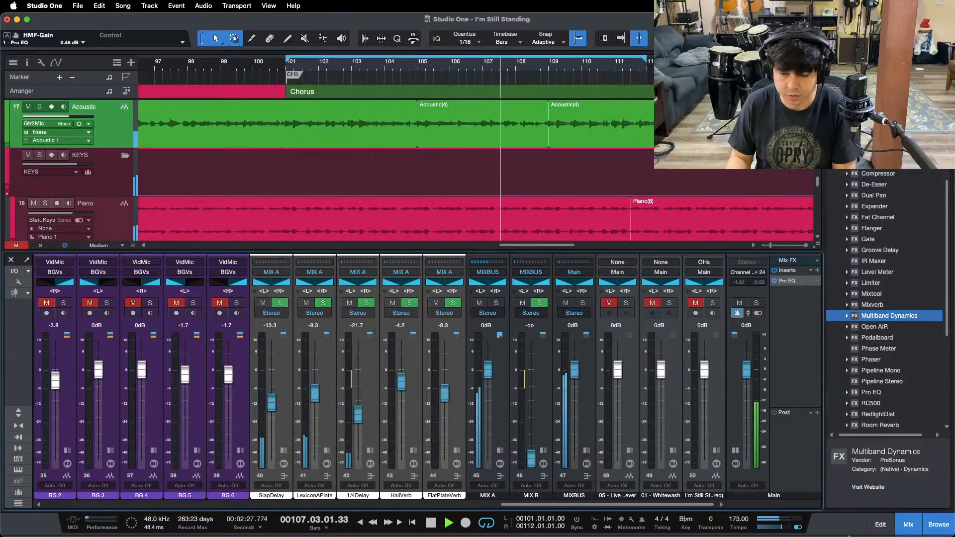
Step: Stop playback and, in the Main channel's Pro EQ, set the high cut to 2.02 kHz and the low cut to 957 Hz
double_click(784, 284)
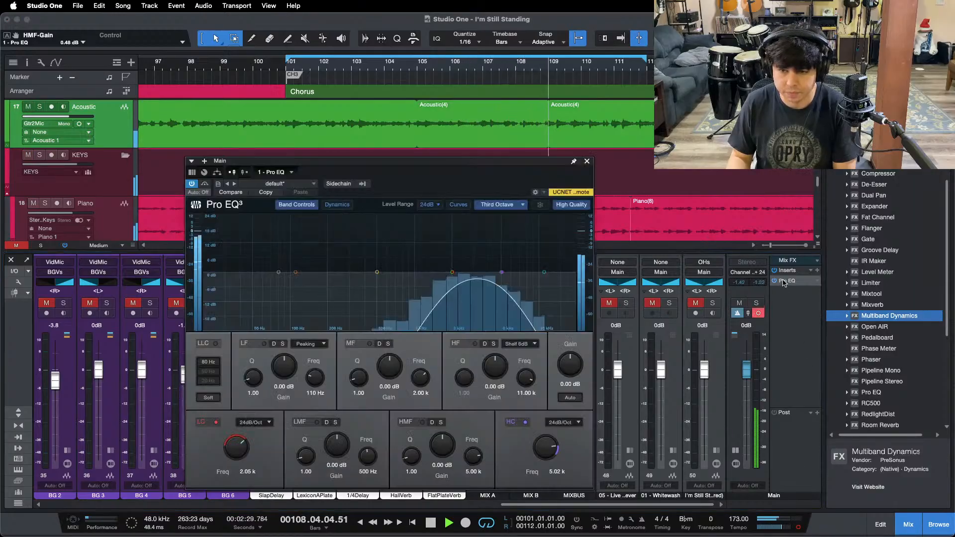
key("space")
left_click_drag(503, 274, 451, 277)
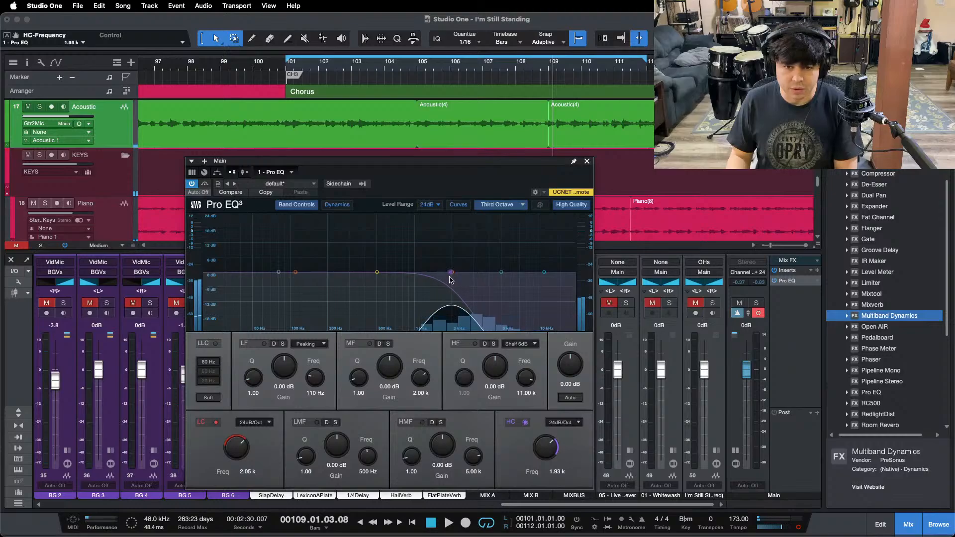
left_click_drag(236, 451, 239, 447)
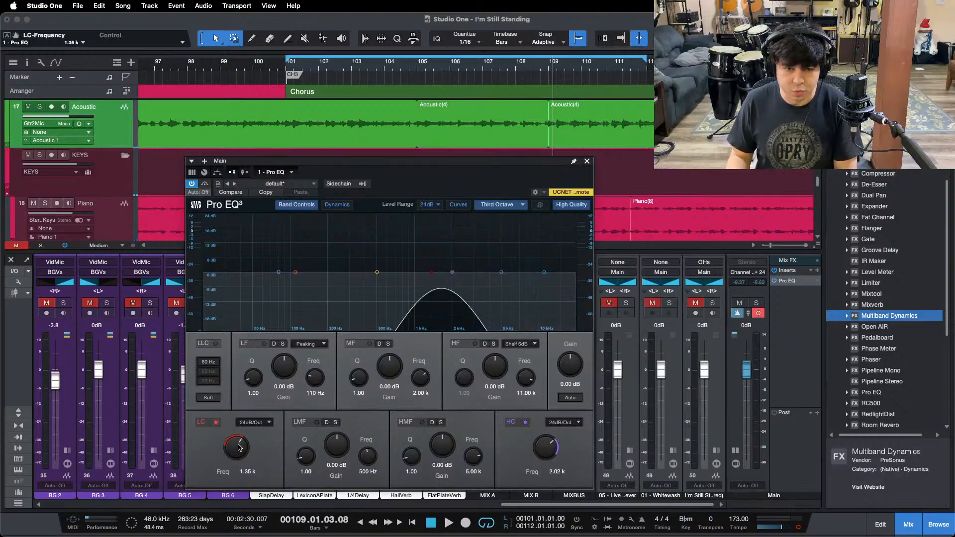
Step: Play the chorus and compare the filtered mix with the "01 - Whitewash" and "05 - Live" references by soloing each
key("space")
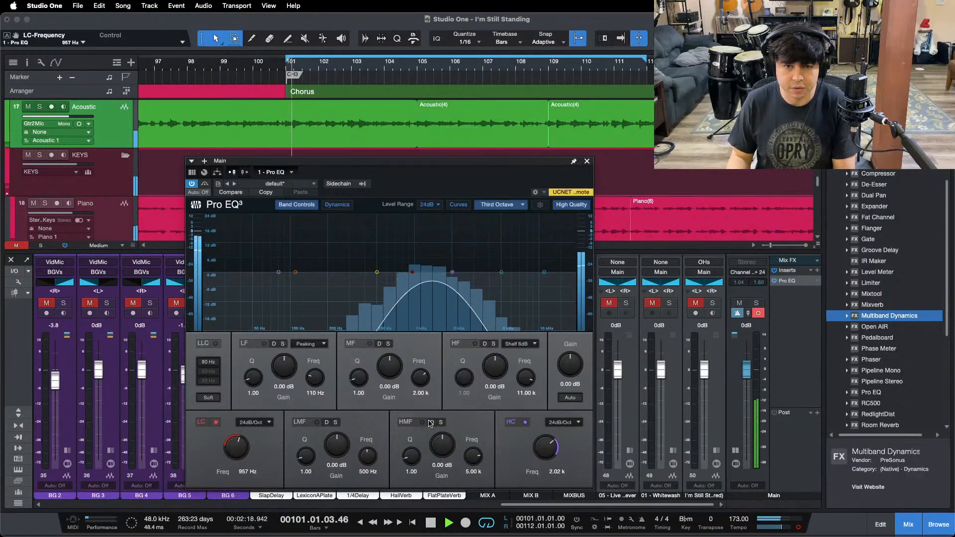
left_click(670, 304)
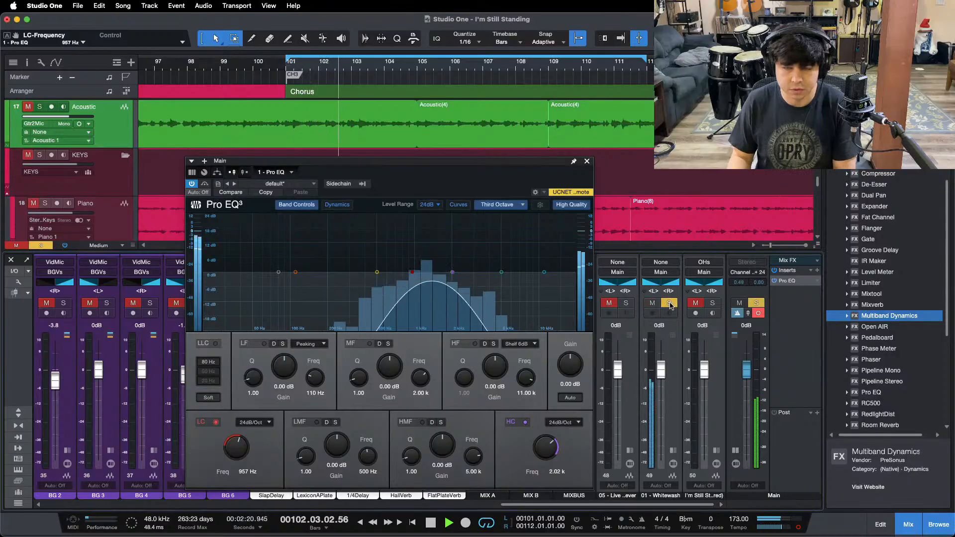
left_click(670, 304)
left_click(670, 304)
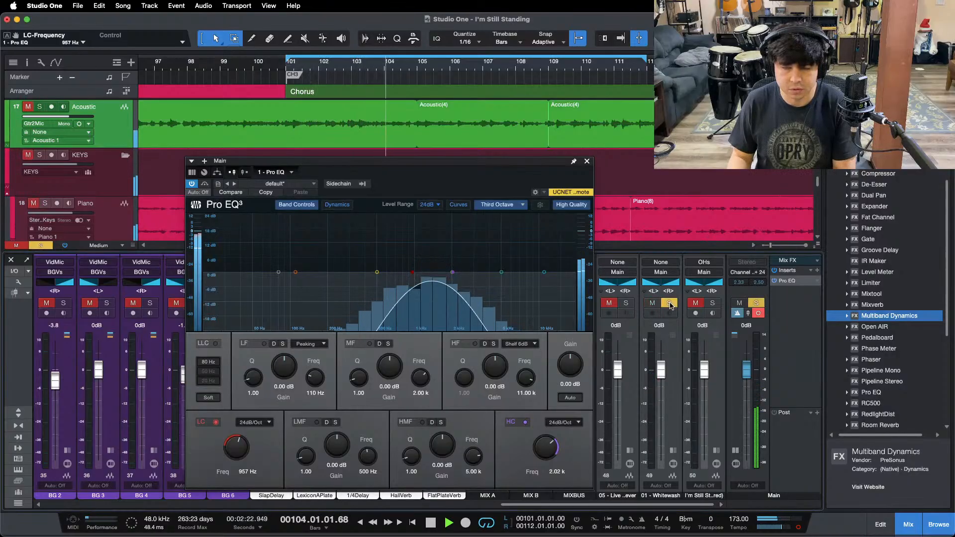
left_click(670, 305)
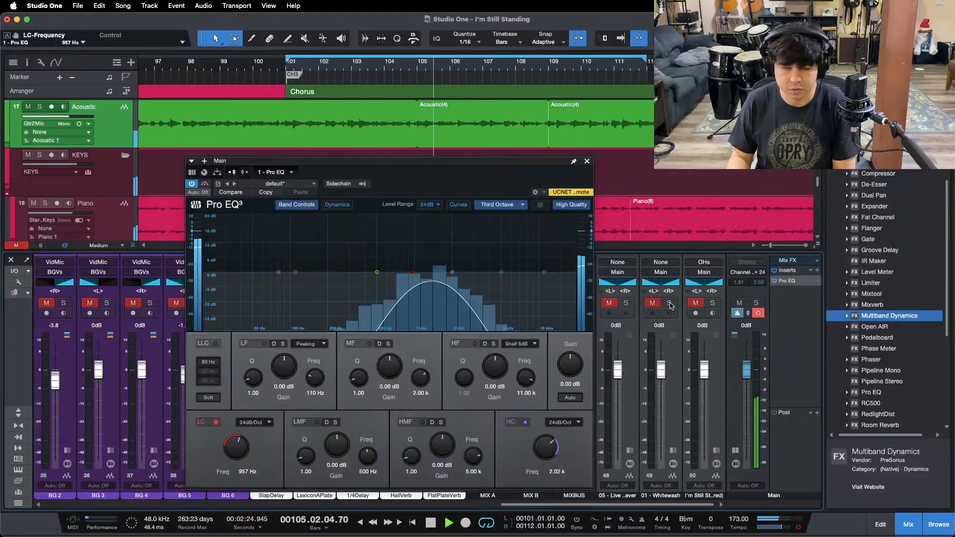
left_click(670, 304)
left_click(670, 304)
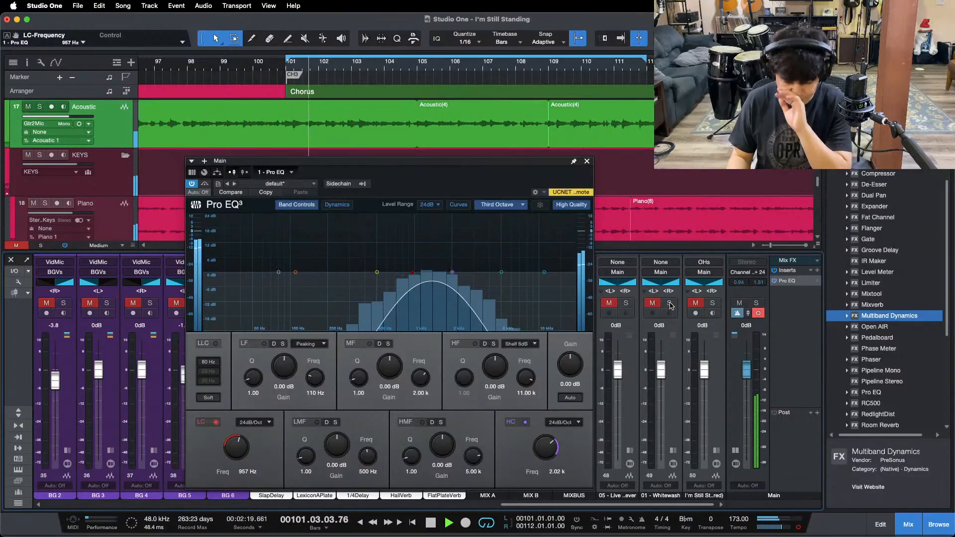
left_click(625, 303)
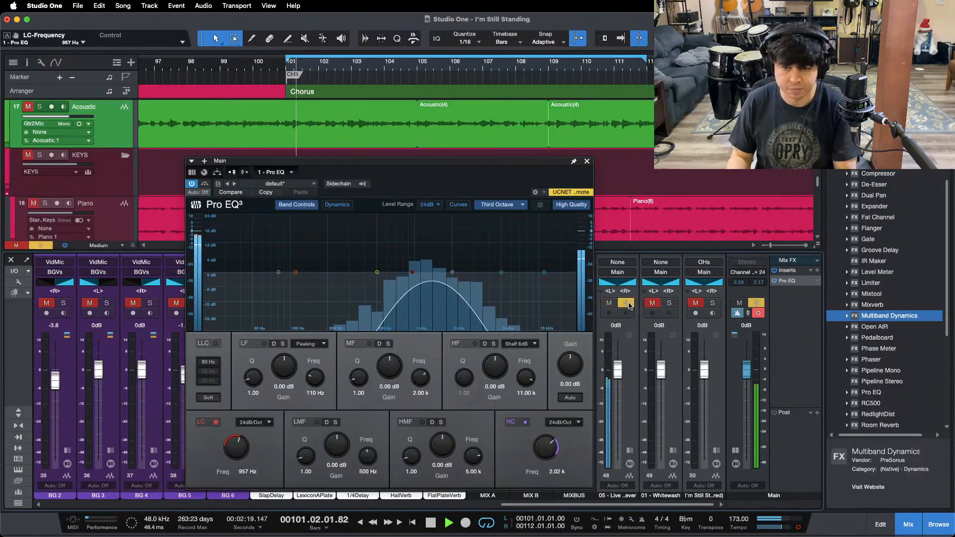
left_click(627, 304)
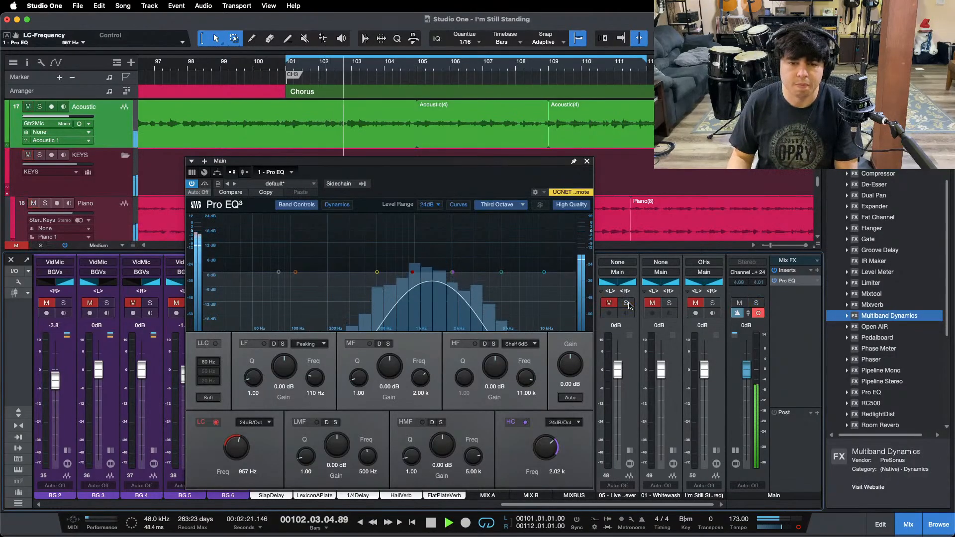
Step: In the LdVox channel's Pro EQ 2, set the MF gain to 0.48 dB at 1.40 kHz
left_click_drag(558, 504, 491, 505)
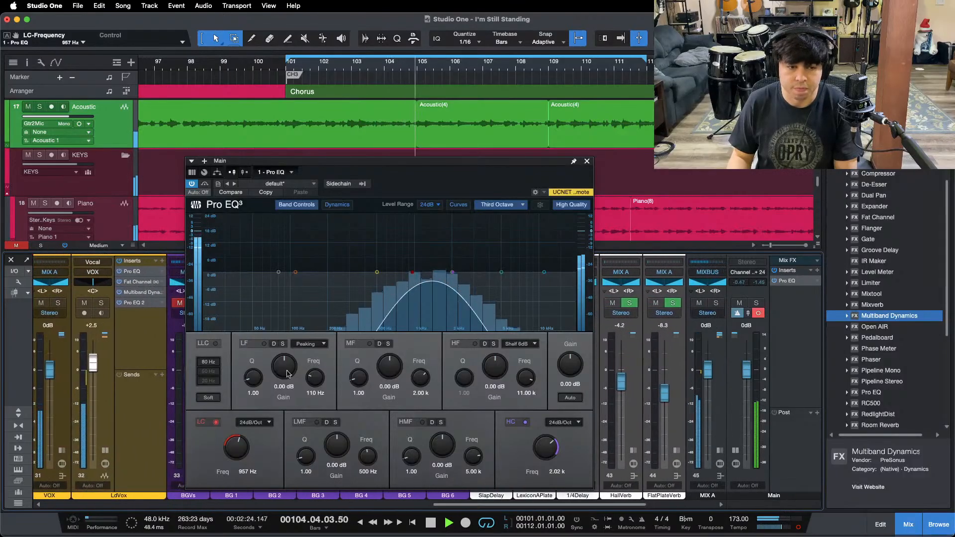
left_click(135, 303)
mouse_move(433, 272)
left_mouse_down()
mouse_move(433, 264)
mouse_move(433, 273)
left_mouse_up()
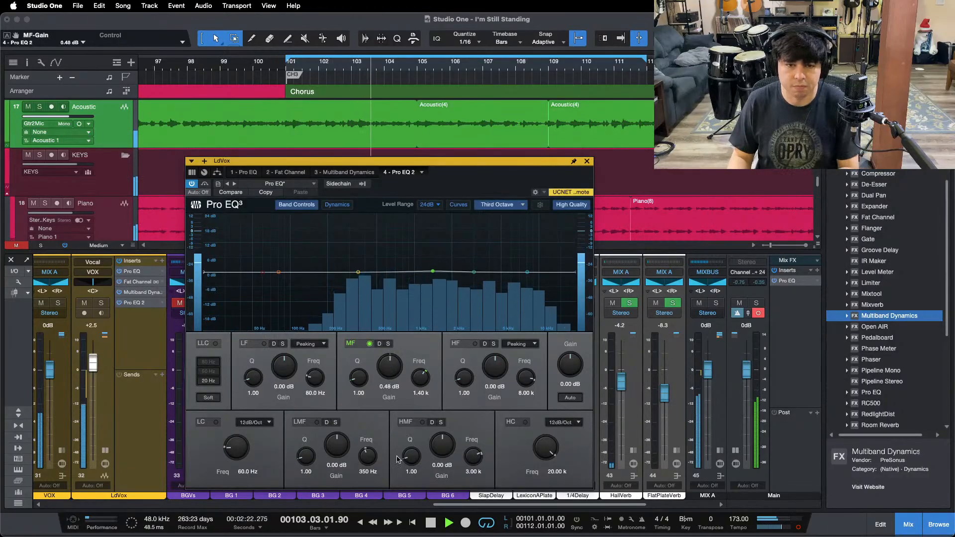
Step: Restart playback with the Main output in stereo, compare the mix with the soloed "05 - Live" reference and close its channel window
key("KP_1")
left_click_drag(497, 505, 587, 505)
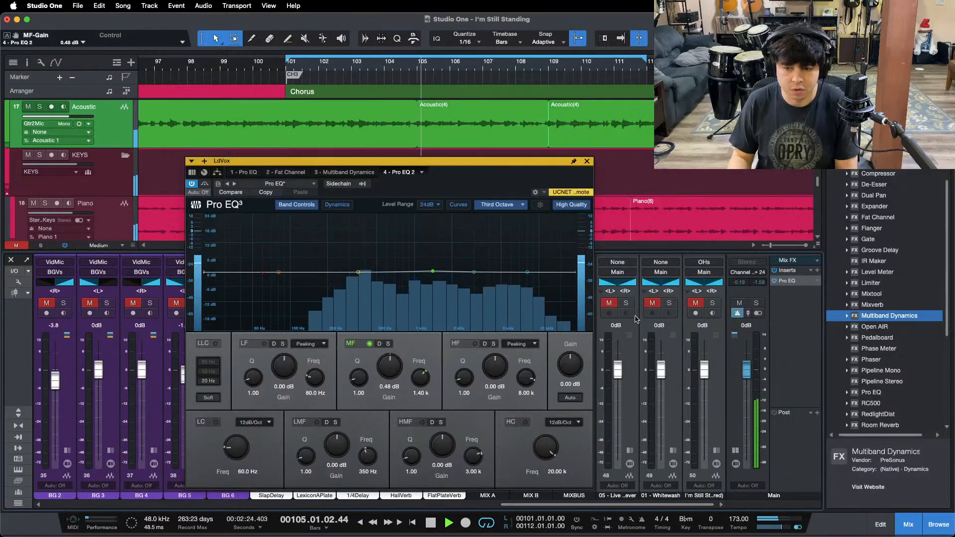
left_click(628, 304)
left_click(363, 62)
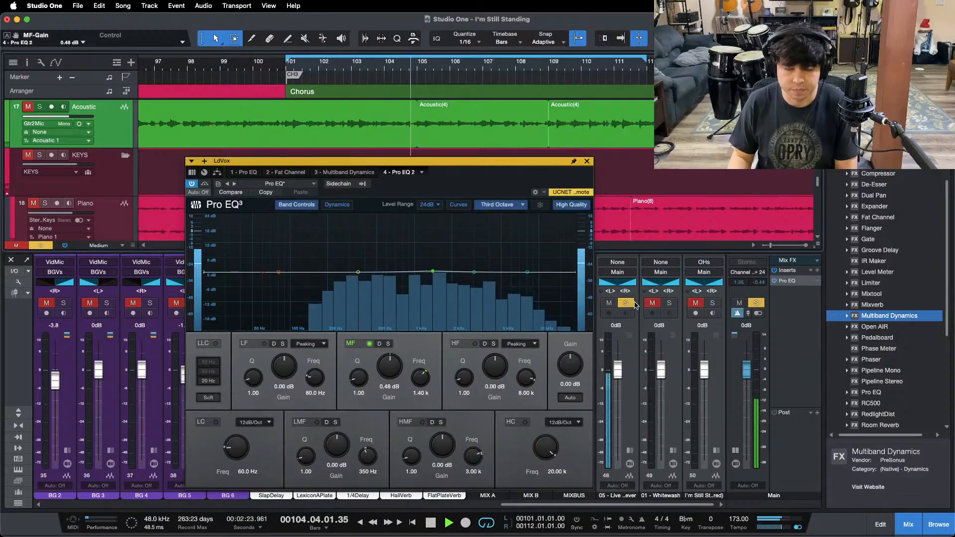
left_click(635, 306)
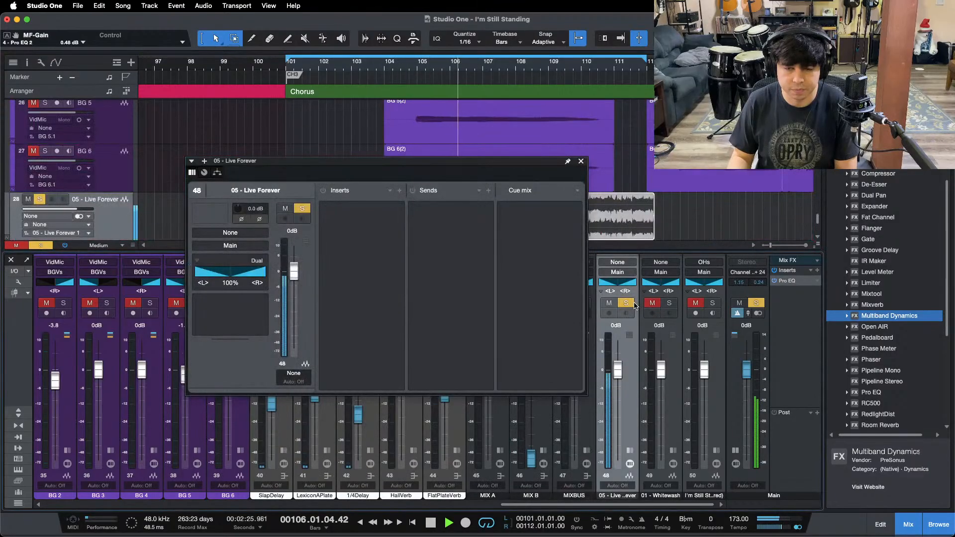
key("space")
key("space")
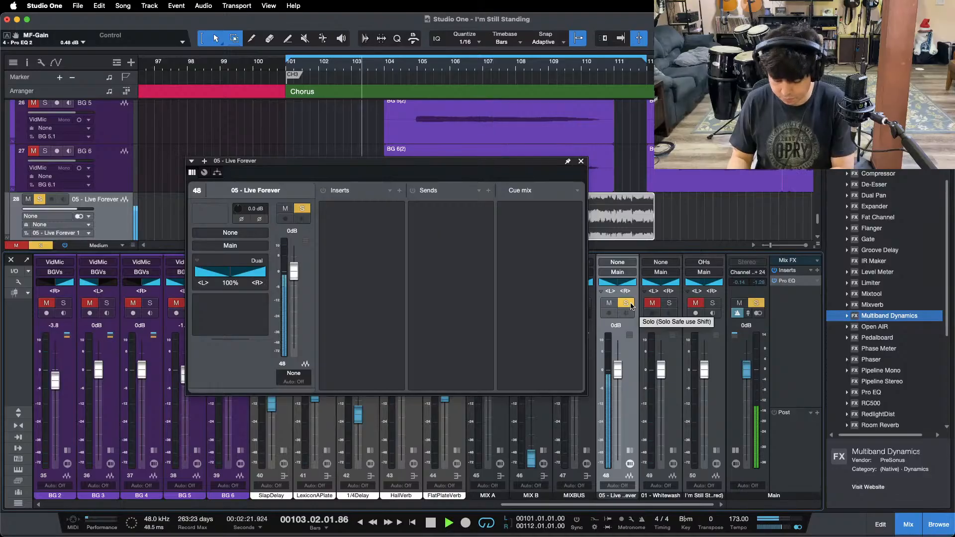
left_click(581, 162)
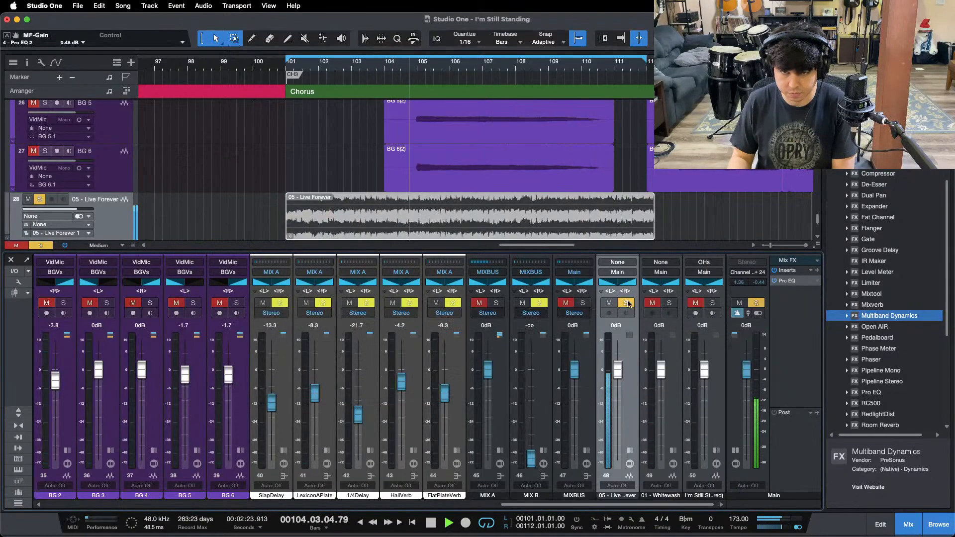
left_click(626, 303)
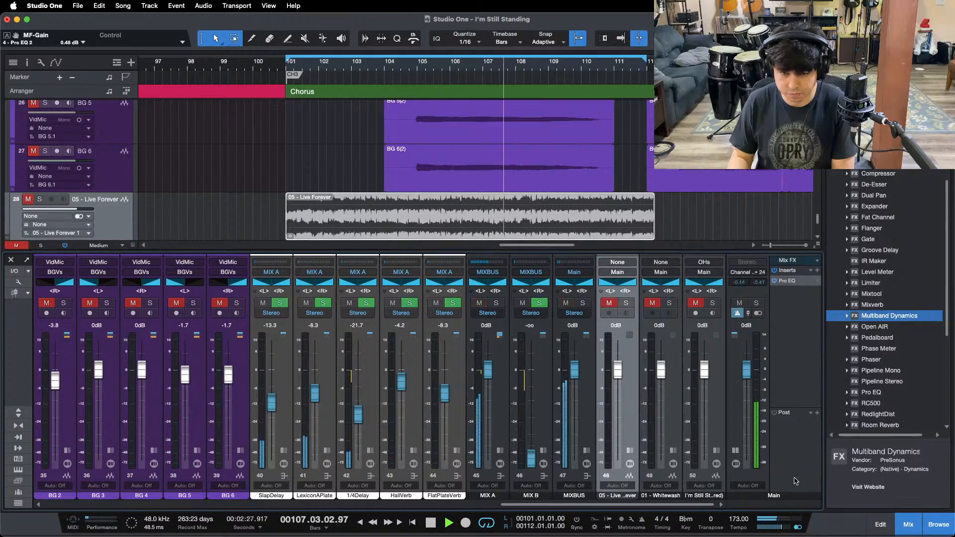
Step: Stop playback and, in the Main channel's Pro EQ, set the high cut to 993 Hz and the low cut to 480 Hz
left_click(790, 282)
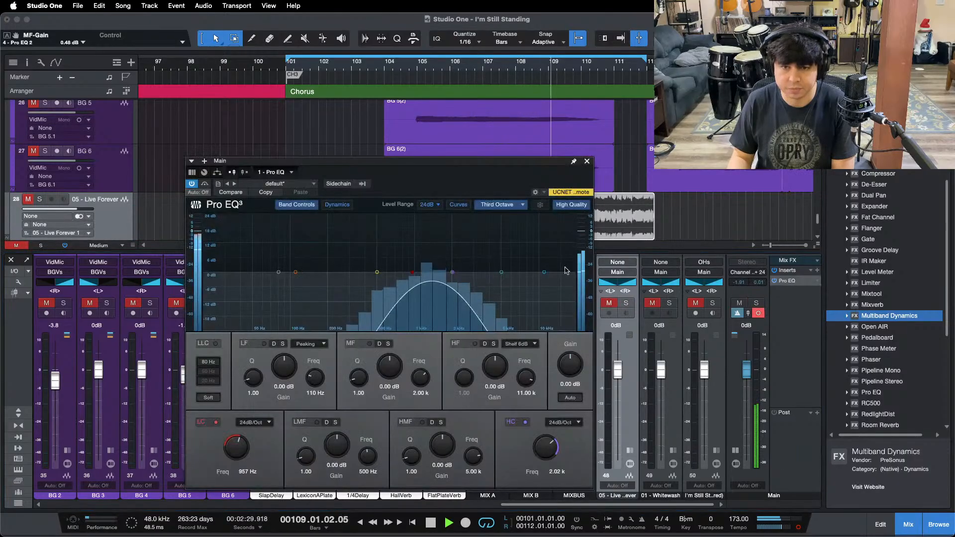
key("space")
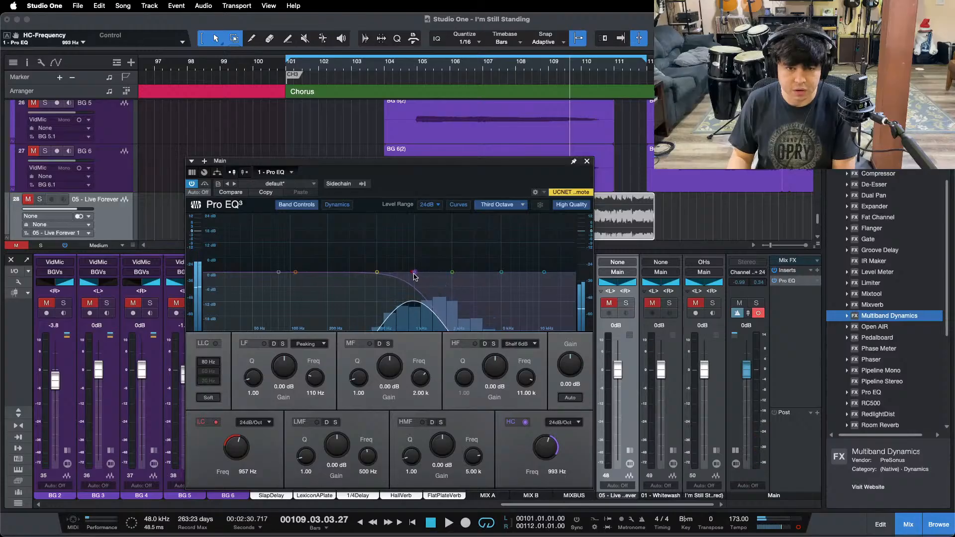
scroll(236, 450, "down", 3)
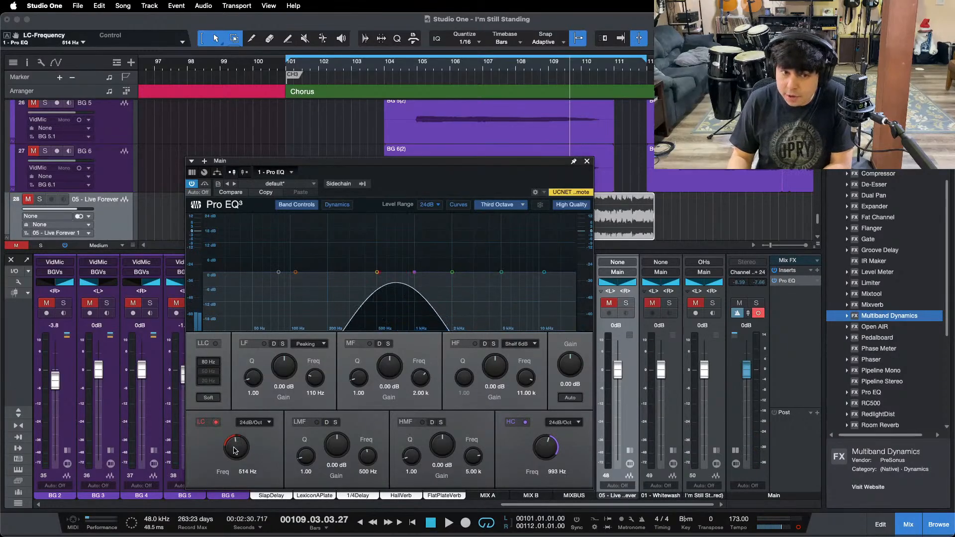
key("space")
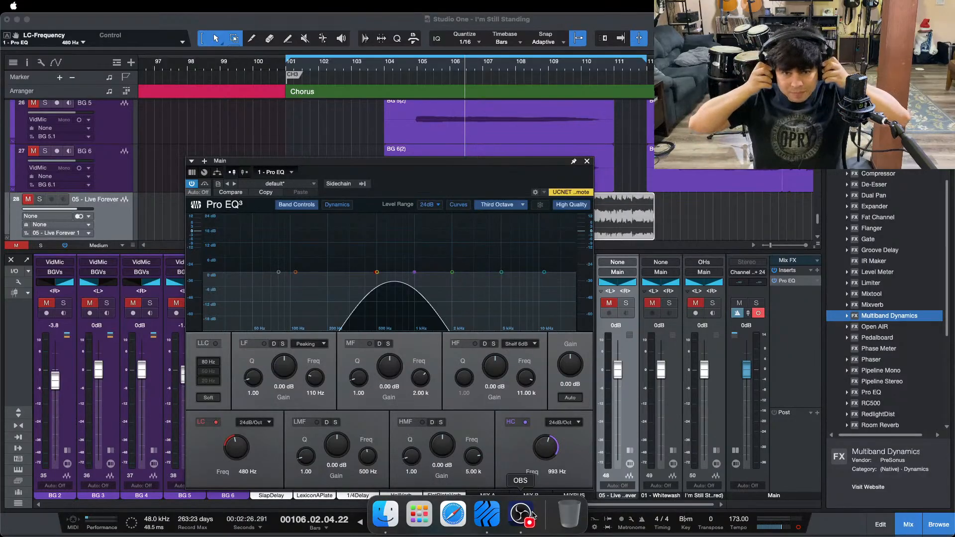
Step: Play the chorus from its start and compare the mix with the soloed "01 - Whitewash" reference
left_click(806, 387)
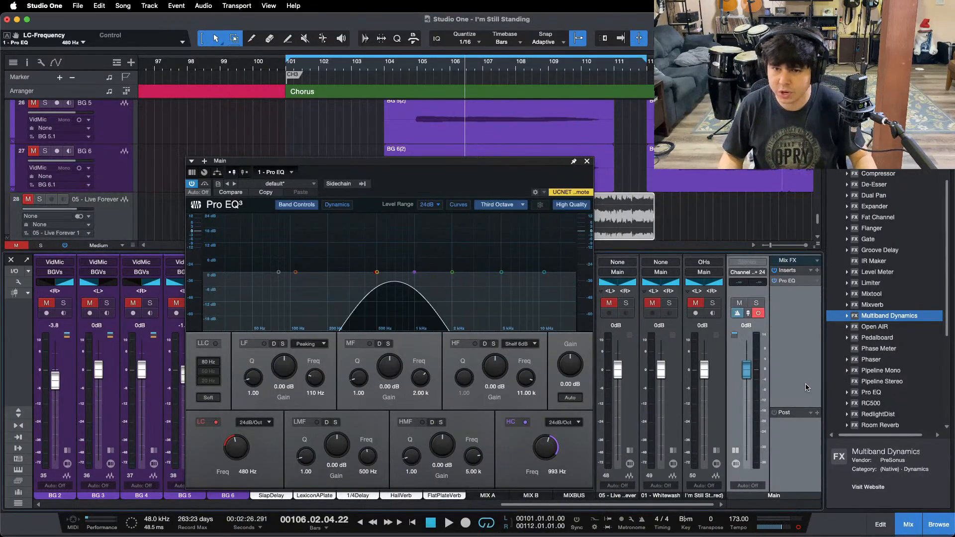
key("space")
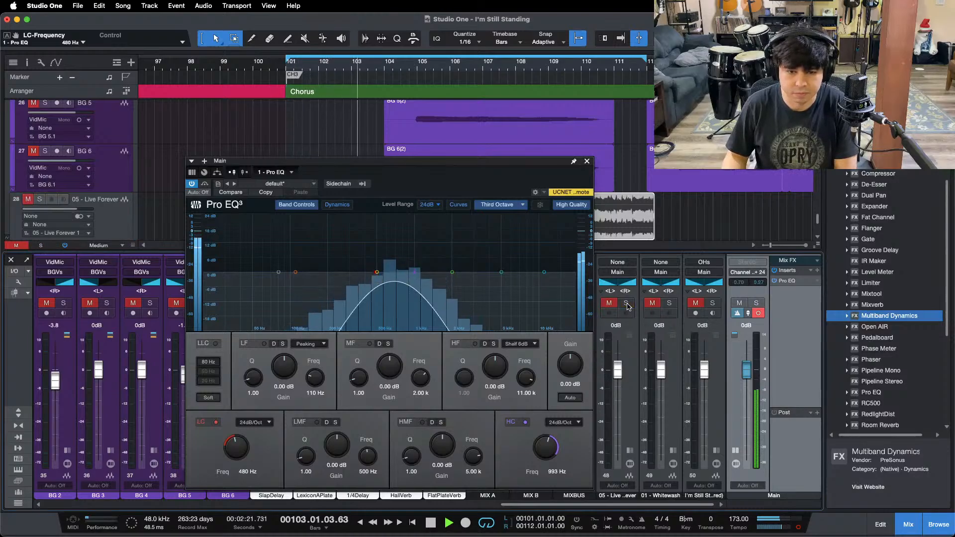
left_click(669, 304)
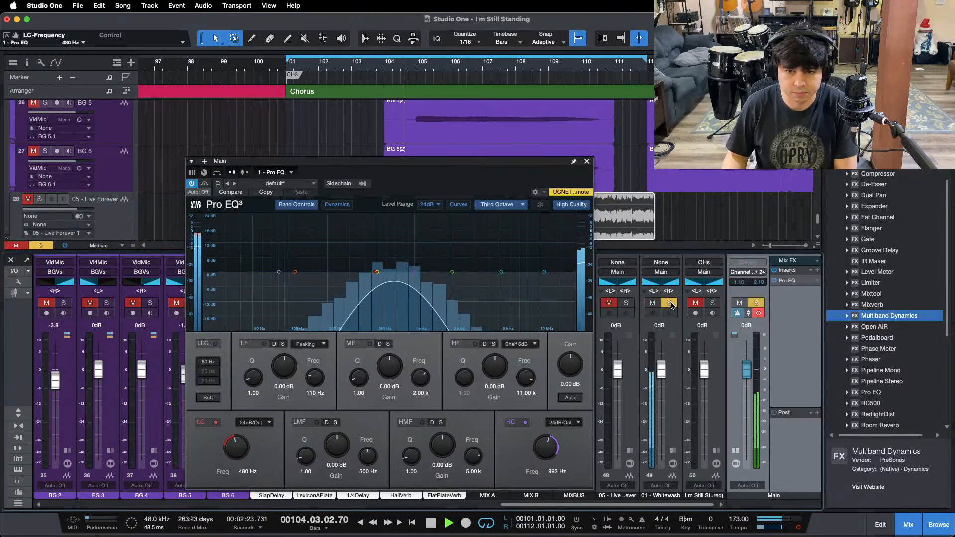
left_click(670, 304)
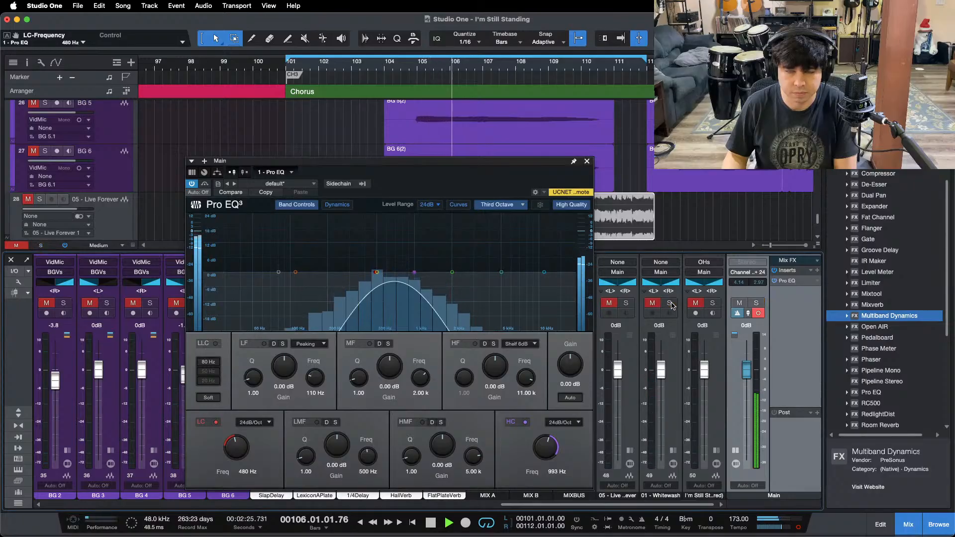
Step: Switch the Main output to stereo, restart the loop and compare the mix with the soloed "05 - Live" reference
left_click(797, 528)
key("KP_1")
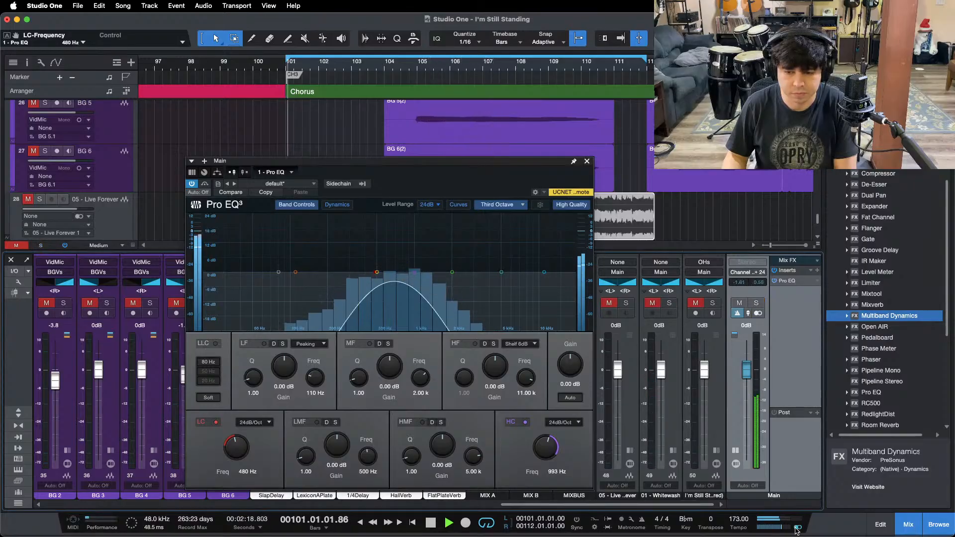
left_click(626, 303)
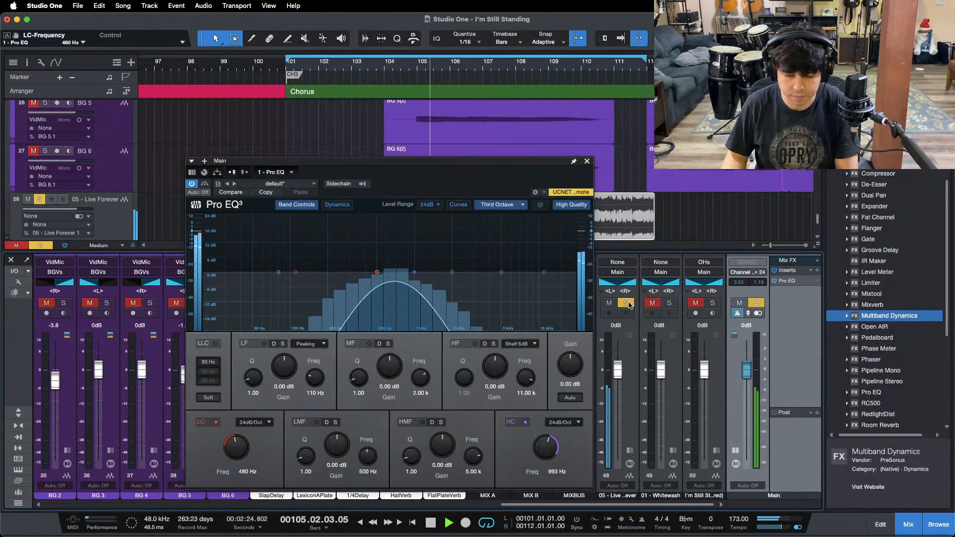
left_click(628, 304)
Step: Return the Main output to mono and set its Pro EQ high cut to 502 Hz and low cut to 195 Hz
left_click(798, 527)
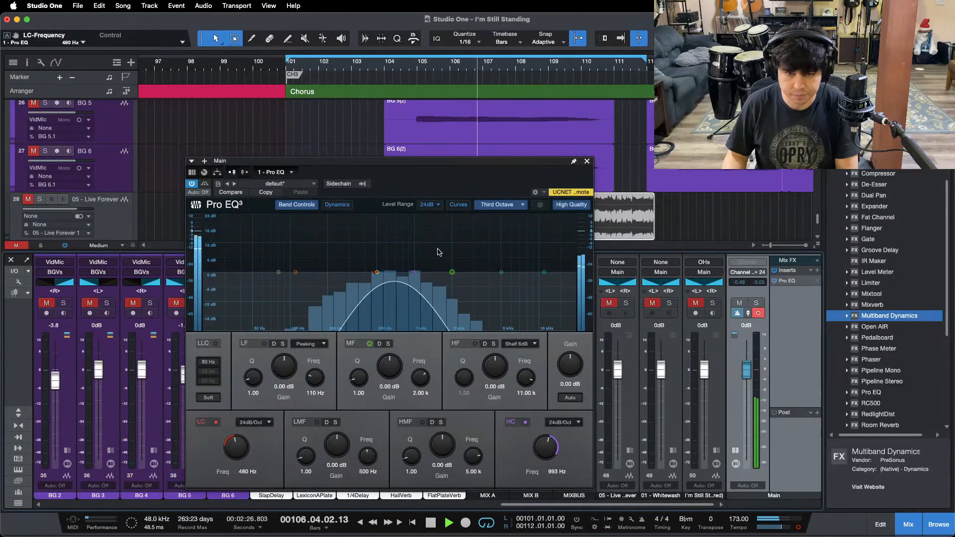
left_click_drag(415, 273, 378, 273)
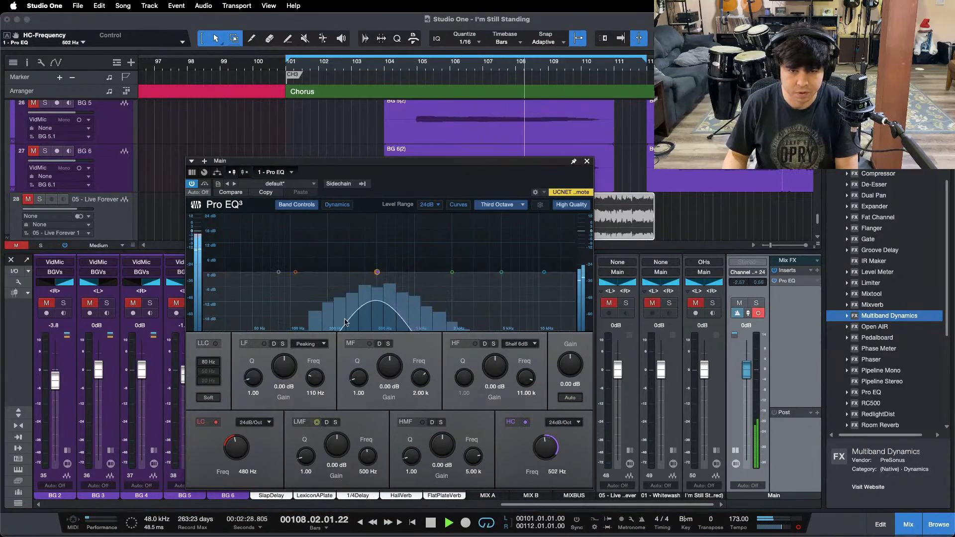
left_click_drag(234, 446, 230, 452)
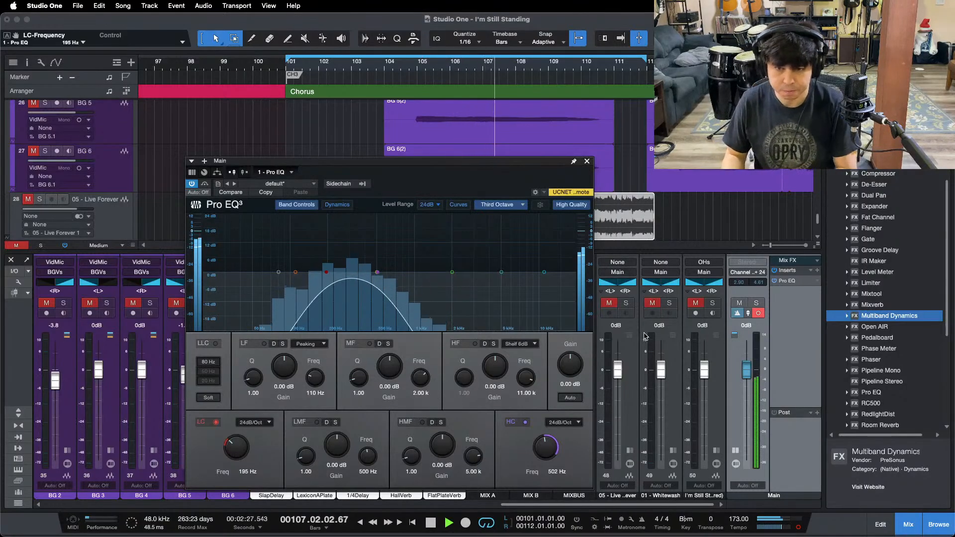
Step: Restart playback, compare the mix's low mids with the soloed "05 - Live" reference and close the Main Pro EQ window
key("space")
key("space")
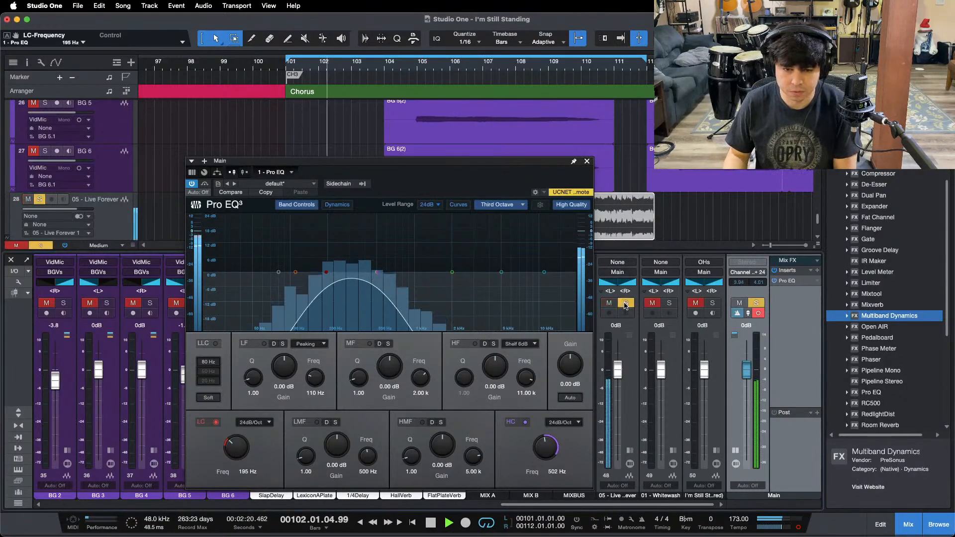
left_click(625, 303)
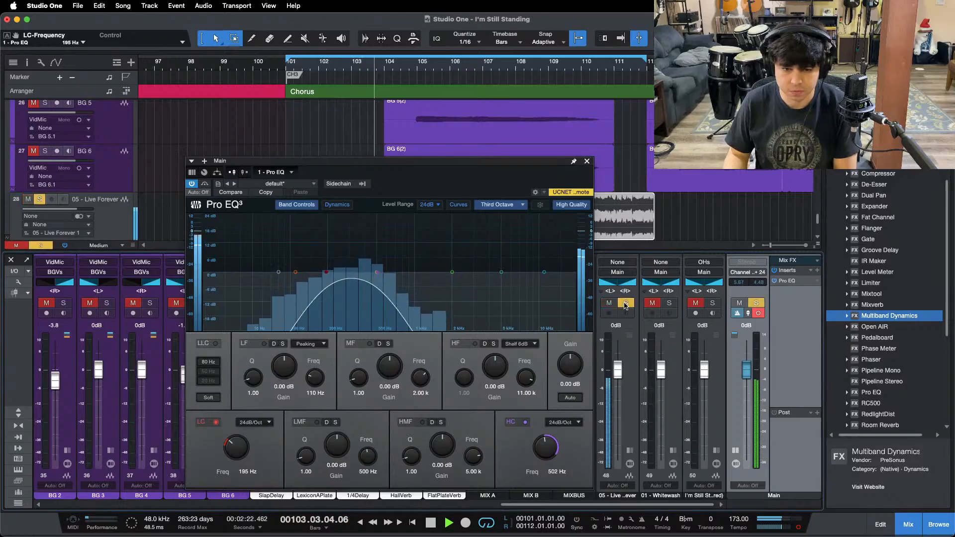
left_click(625, 304)
left_click(587, 162)
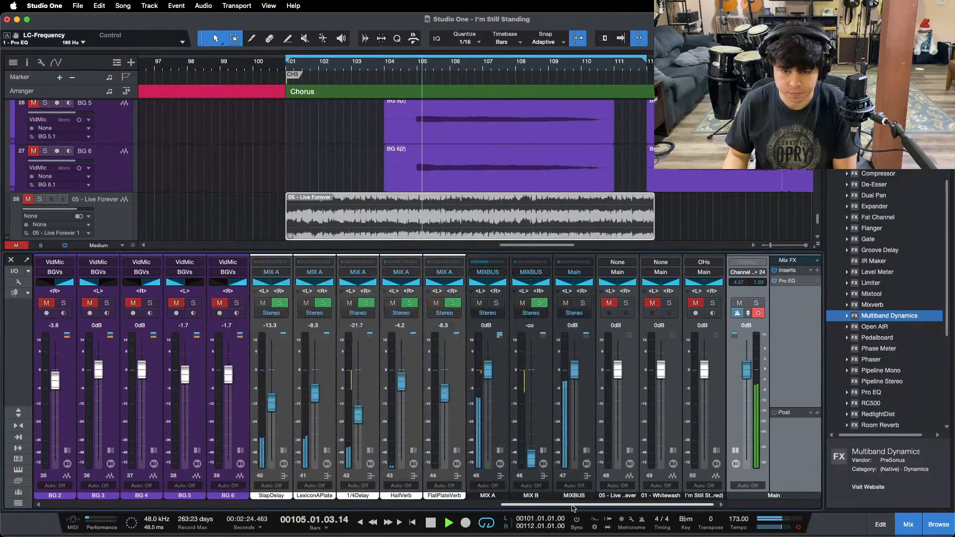
Step: Try a 0.48 dB LMF boost at 300 Hz in the LdVox channel's Pro EQ 2, turn the band off and stop playback
left_click_drag(573, 508, 409, 505)
left_click(454, 306)
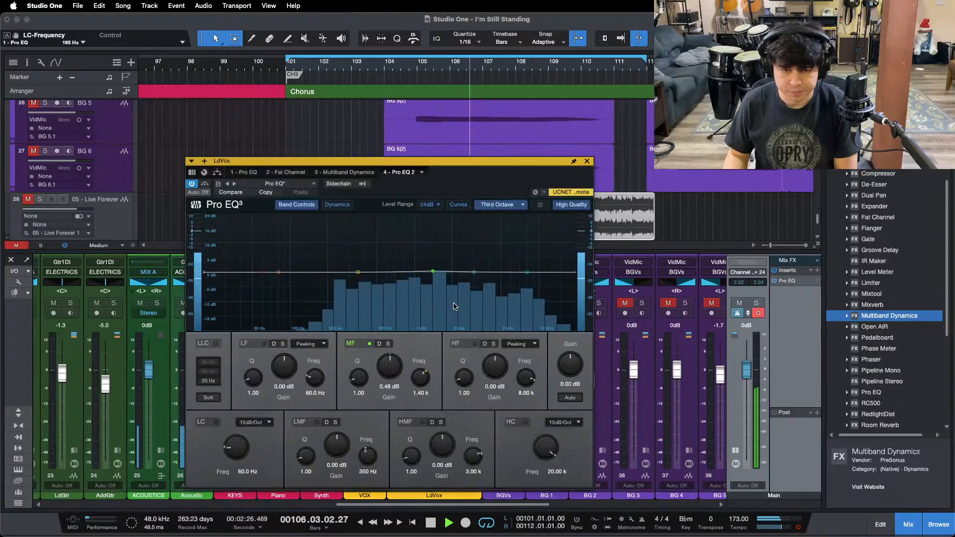
mouse_move(358, 272)
left_mouse_down()
mouse_move(350, 247)
mouse_move(350, 271)
left_mouse_up()
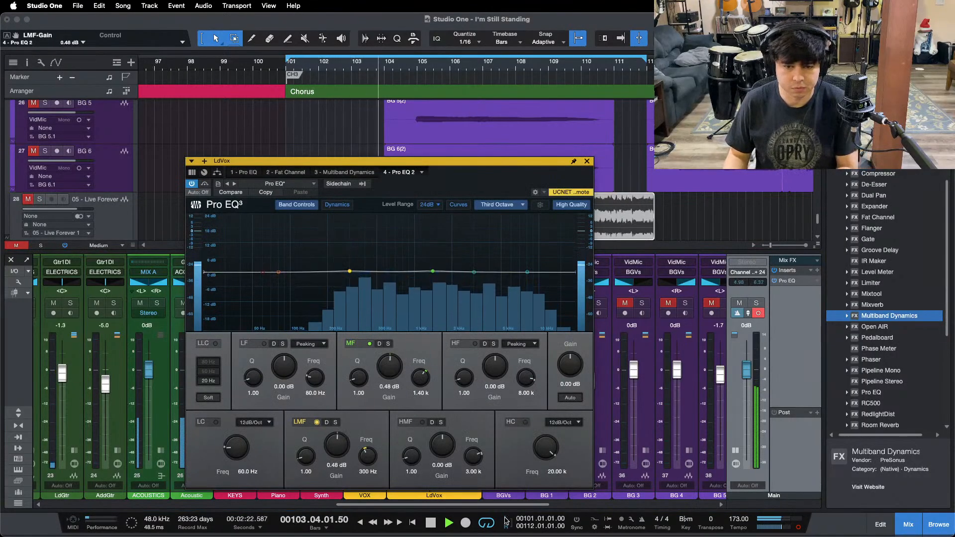
left_click_drag(504, 504, 671, 505)
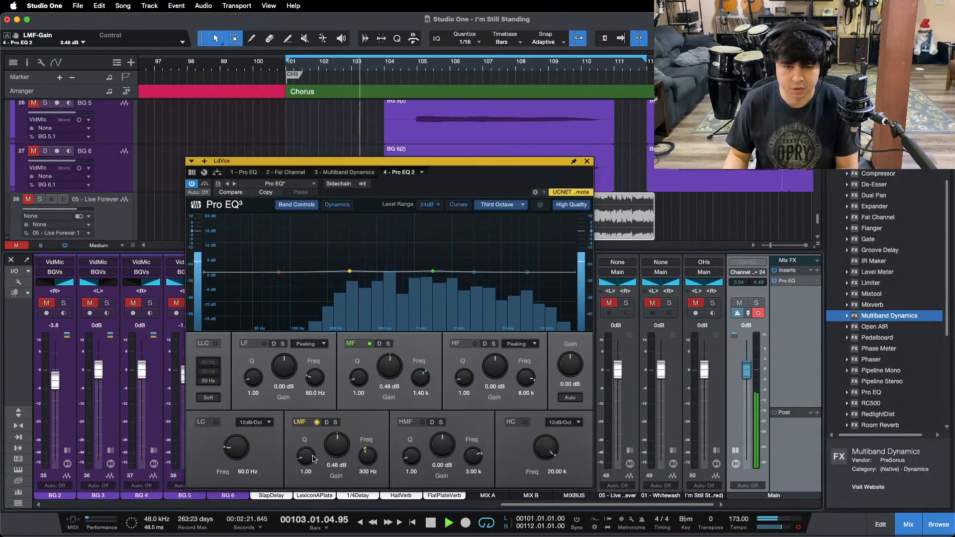
left_click(316, 422)
key("space")
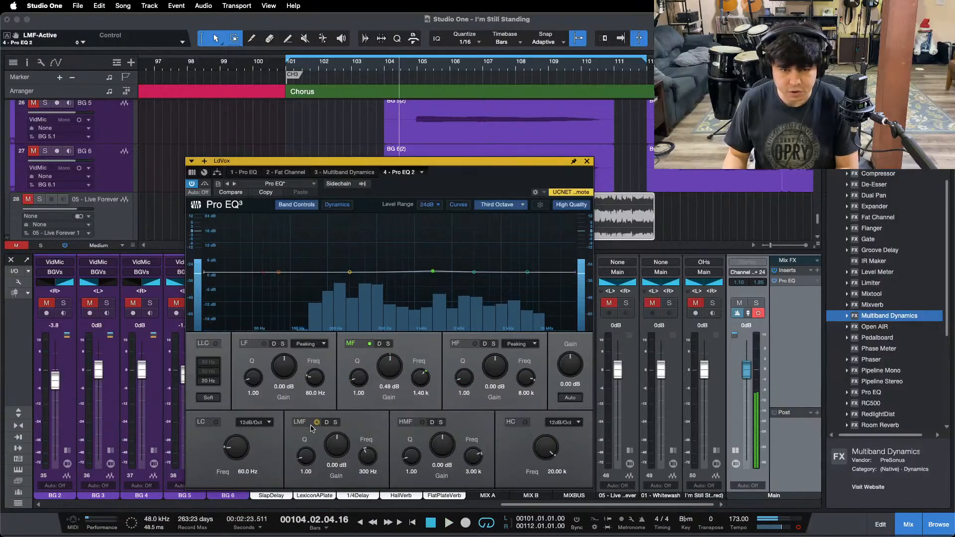
Step: Restart playback and compare the mix's low mids with the soloed "05 - Live" reference
key("space")
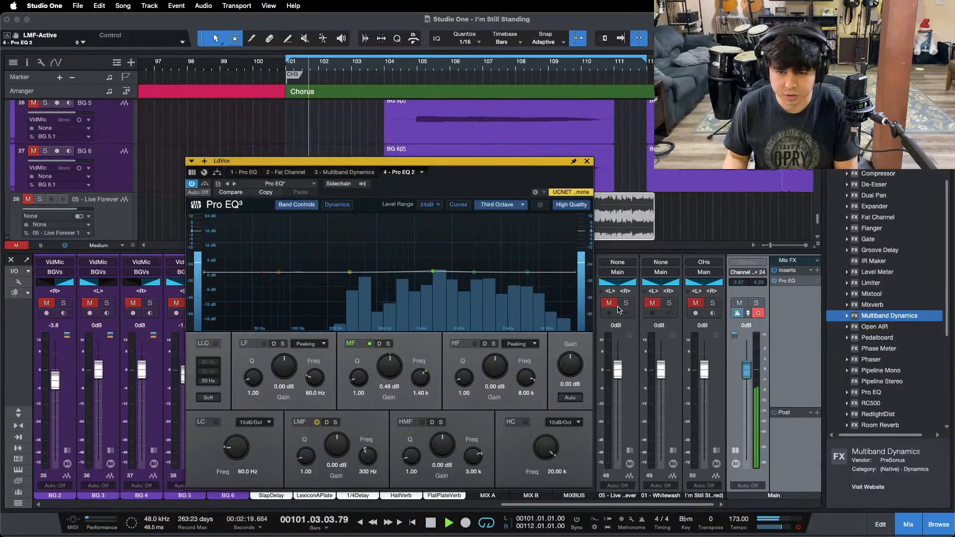
left_click(626, 304)
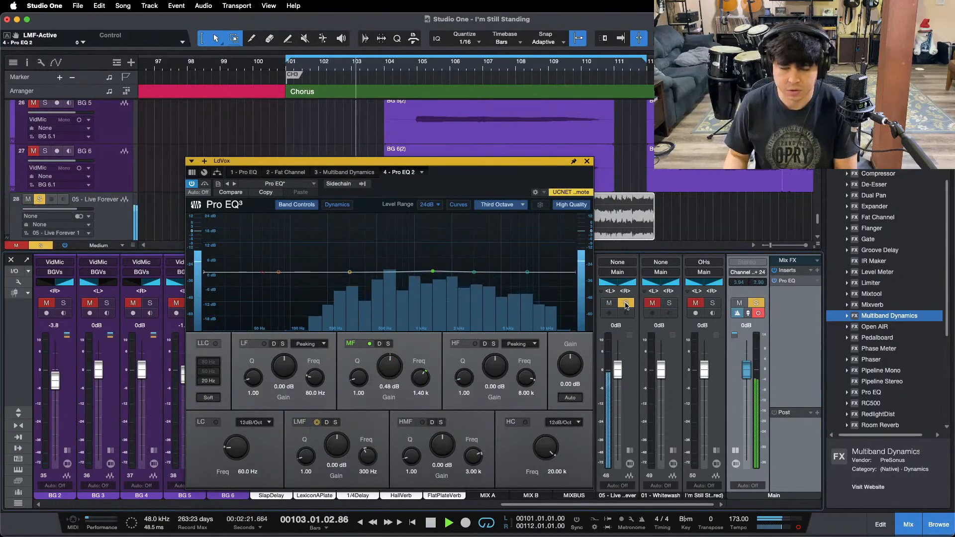
left_click(626, 304)
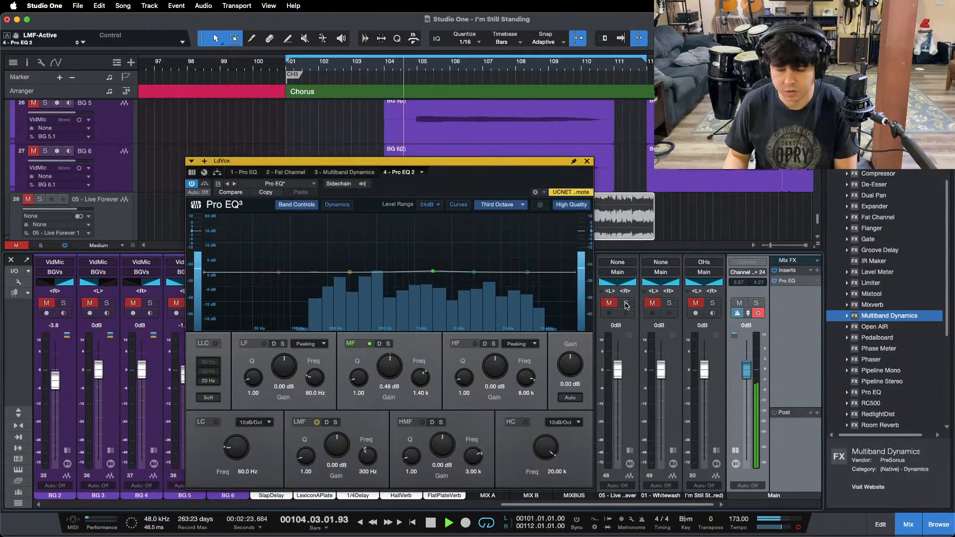
left_click(625, 304)
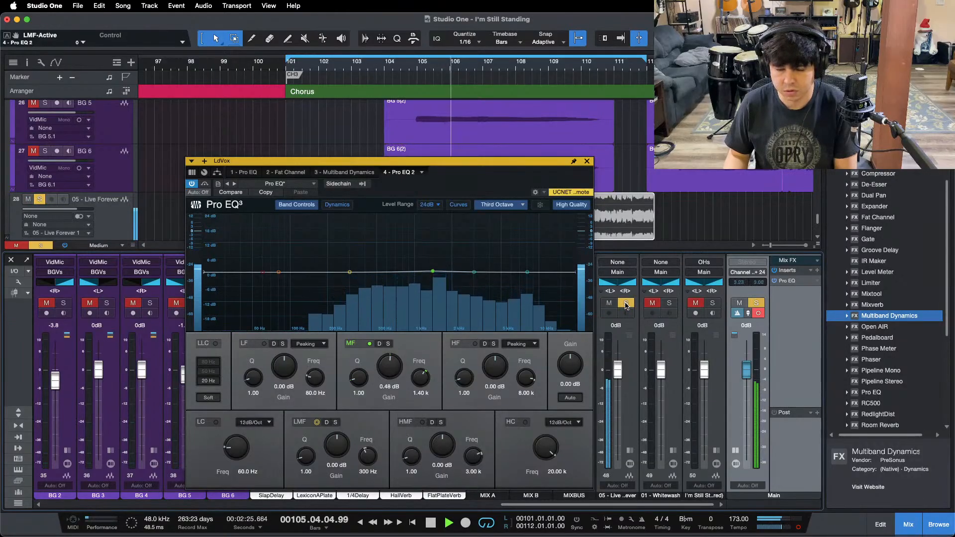
left_click(626, 304)
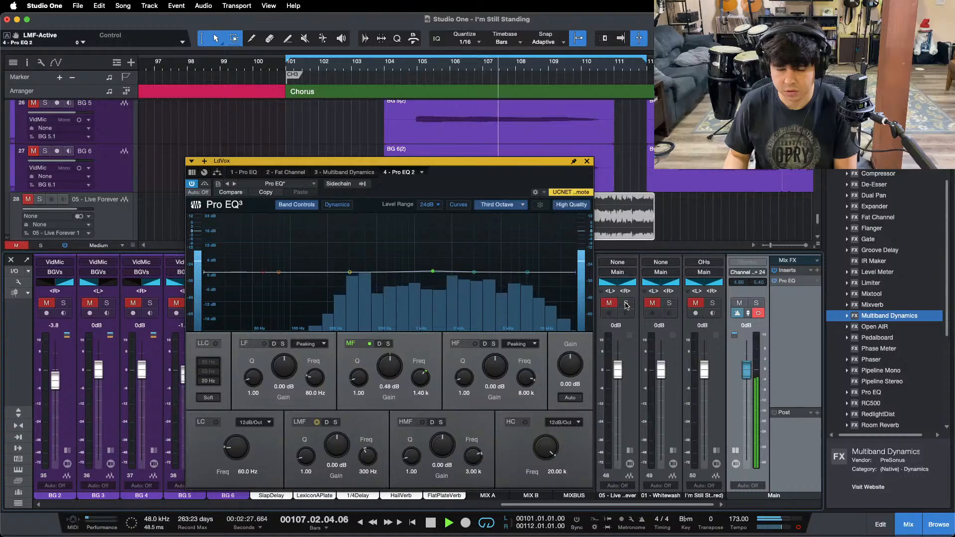
Step: Alternate between the mix and the soloed "01 - Whitewash" reference to compare their low mids
left_click(670, 304)
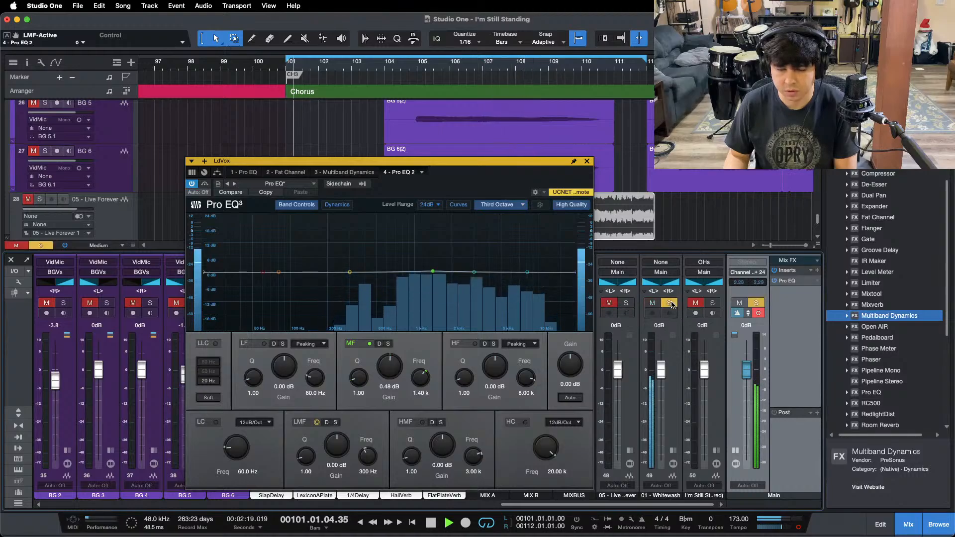
left_click(669, 303)
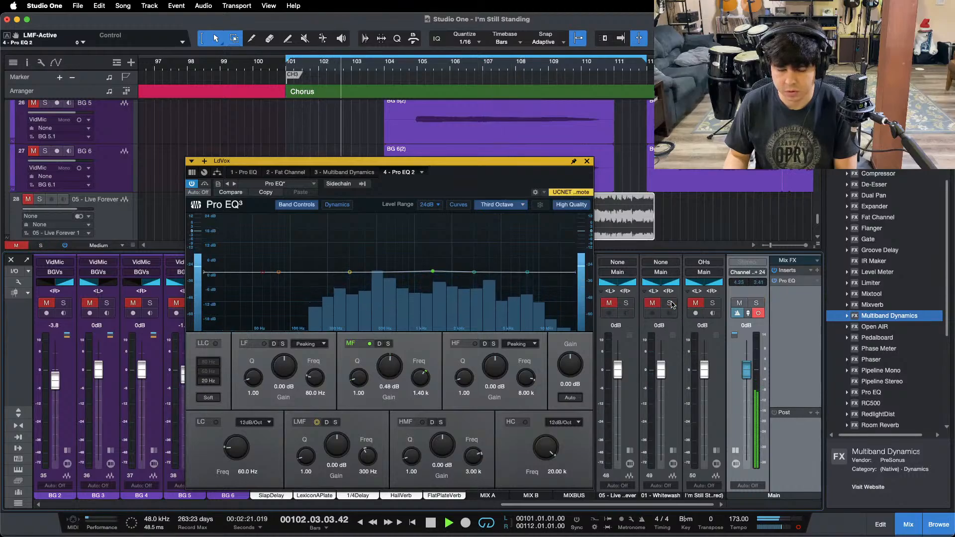
left_click(669, 303)
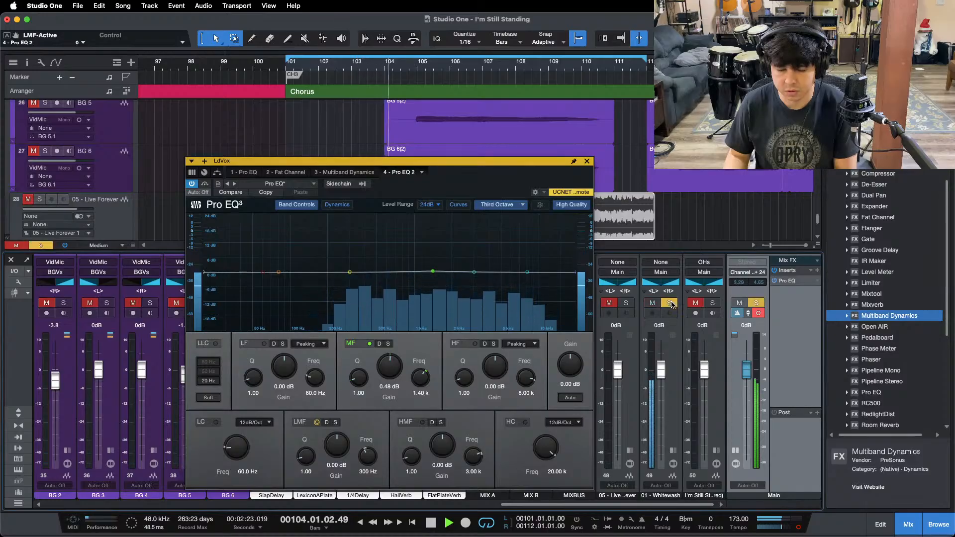
left_click(669, 303)
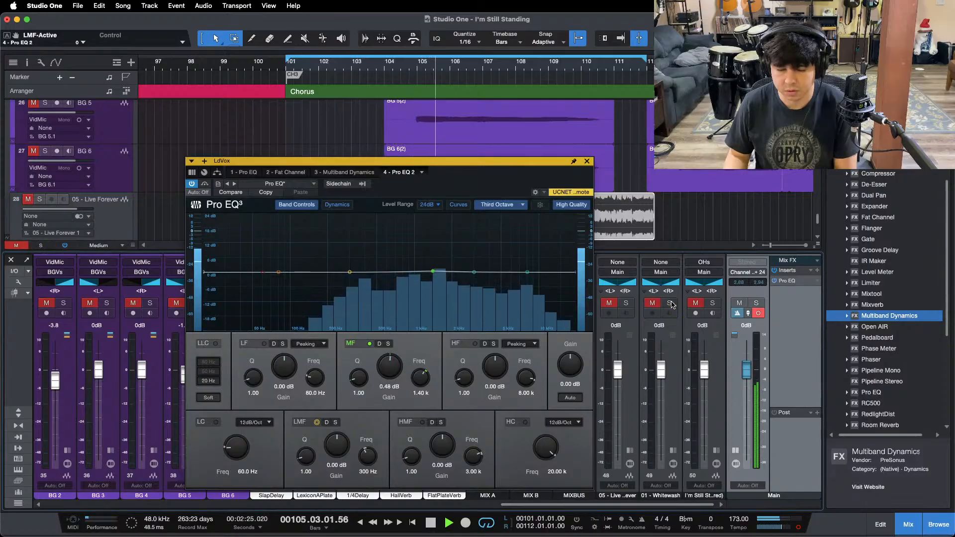
left_click(671, 304)
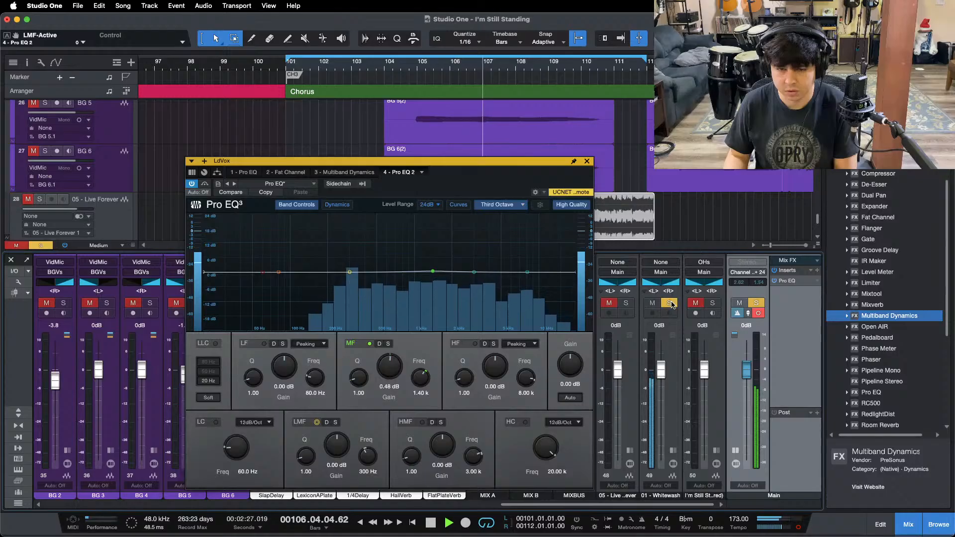
left_click(671, 304)
left_click(672, 304)
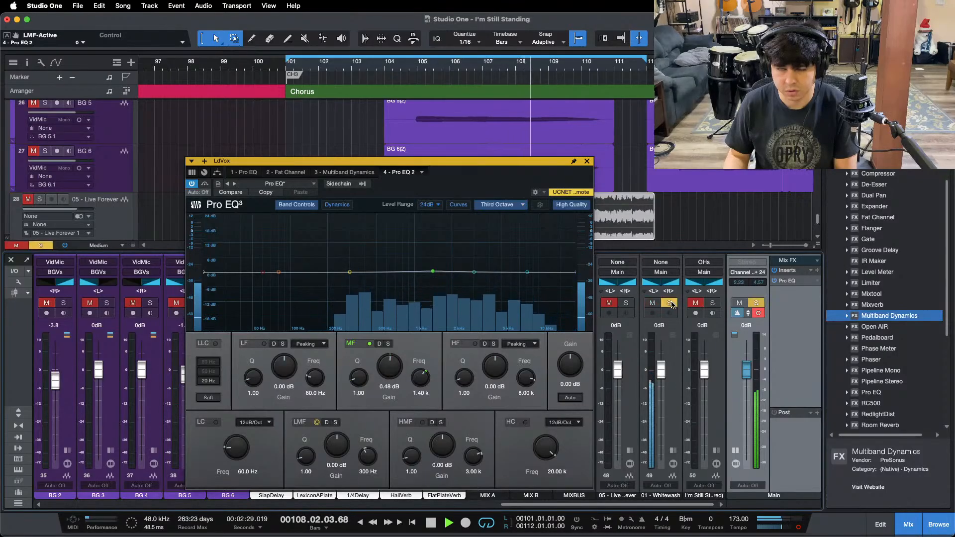
left_click(672, 304)
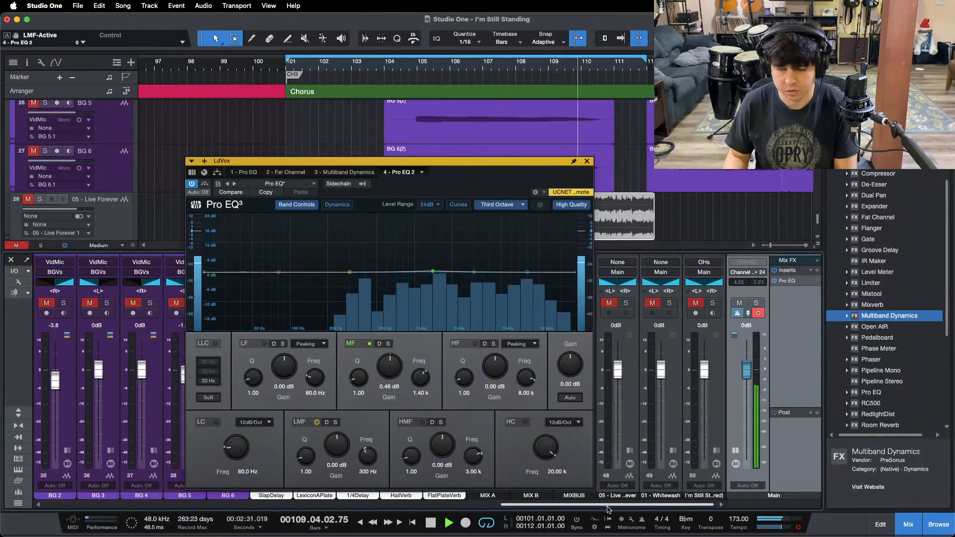
Step: Check the mix with BASS briefly muted and add a 0.96 dB LMF boost at 308 Hz in the BASS channel's Pro EQ 2
left_click_drag(563, 504, 300, 504)
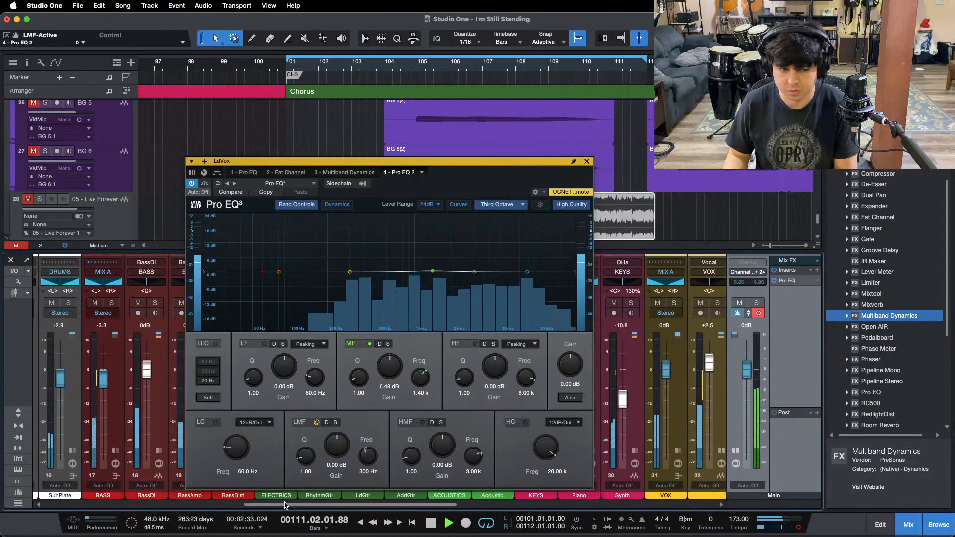
left_click(95, 304)
left_click(95, 303)
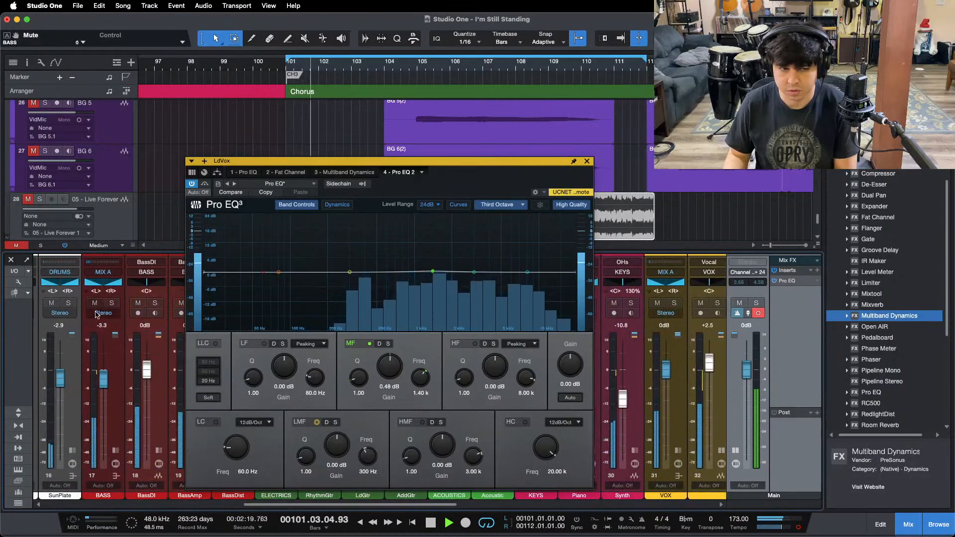
left_click(116, 476)
left_click(150, 313)
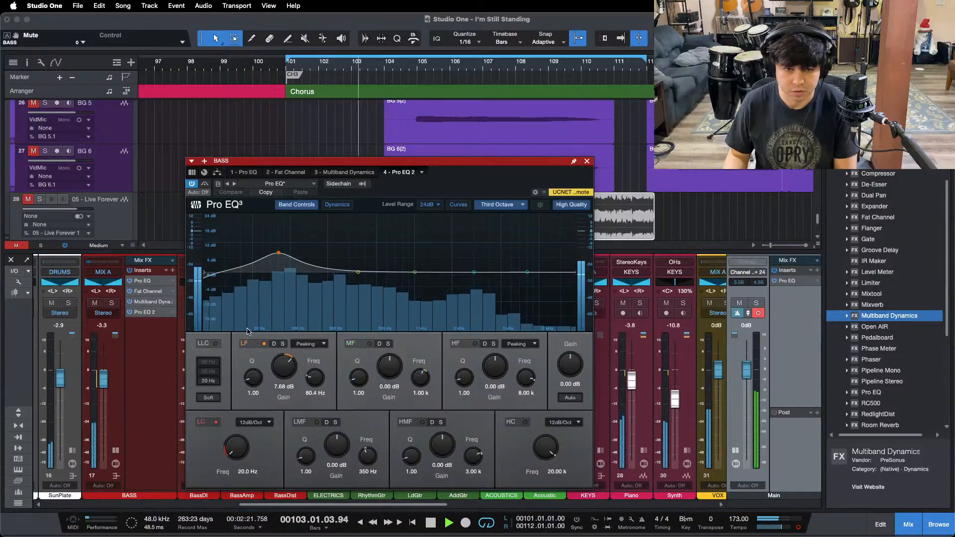
left_click_drag(340, 246, 351, 249)
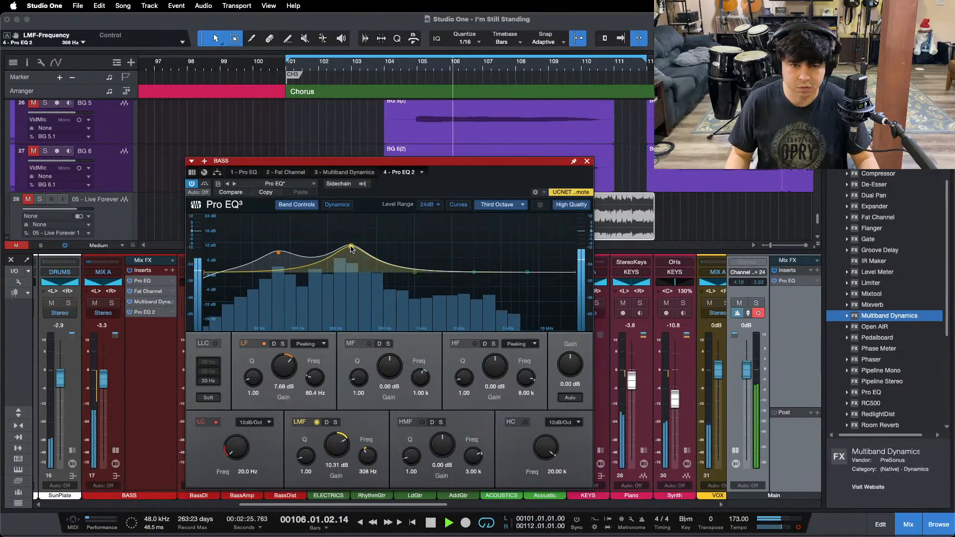
left_click_drag(338, 437, 338, 446)
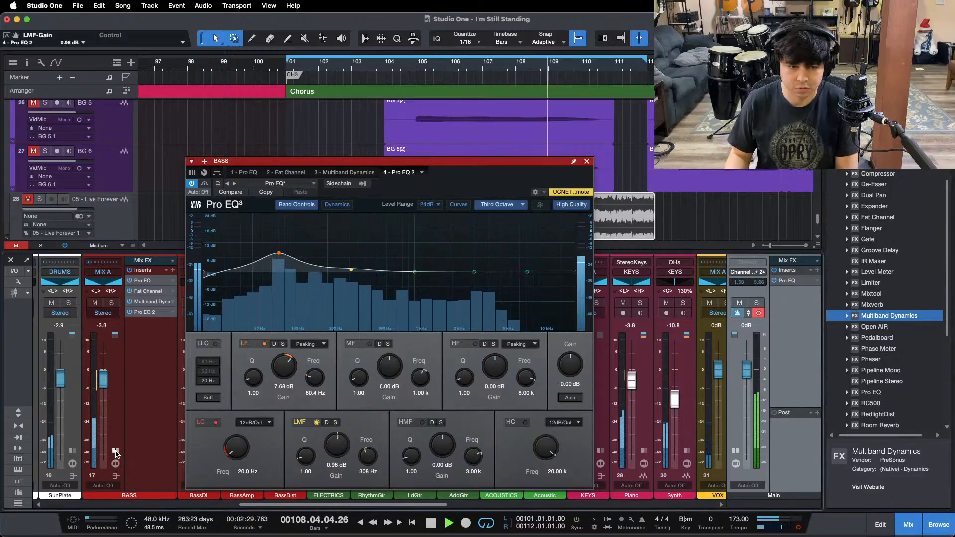
Step: Compare the adjusted mix in mono with the soloed "01 - Whitewash" and "05 - Live" references
scroll(664, 314, "right", 10)
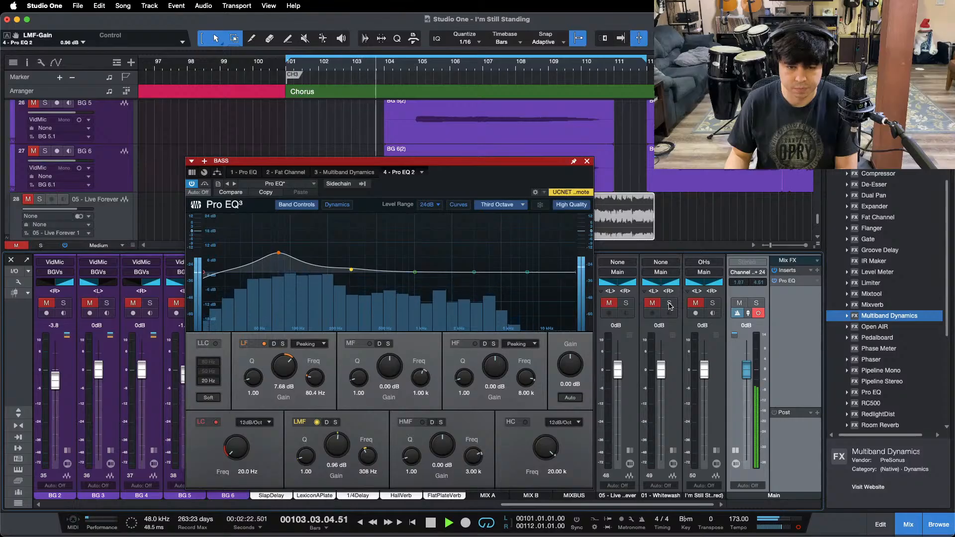
left_click(669, 303)
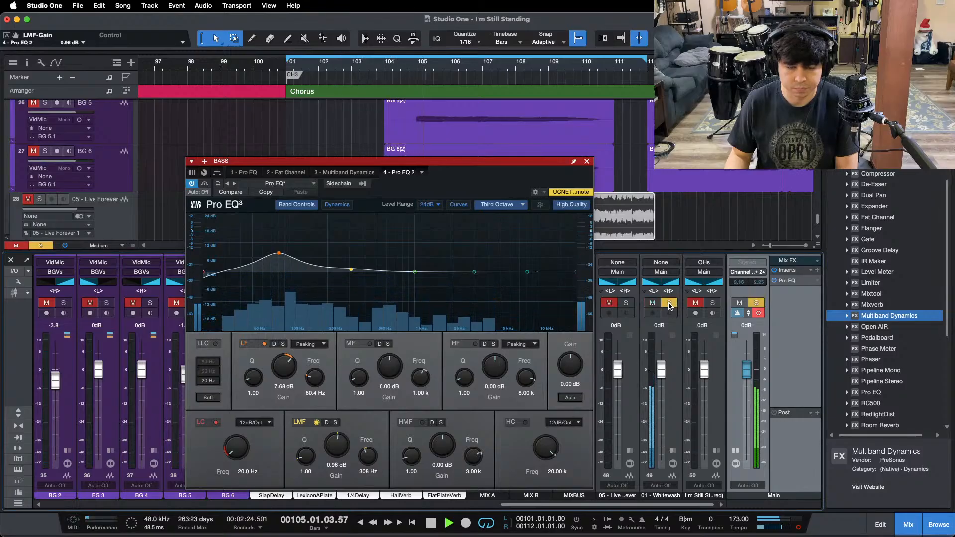
left_click(669, 303)
left_click(653, 303)
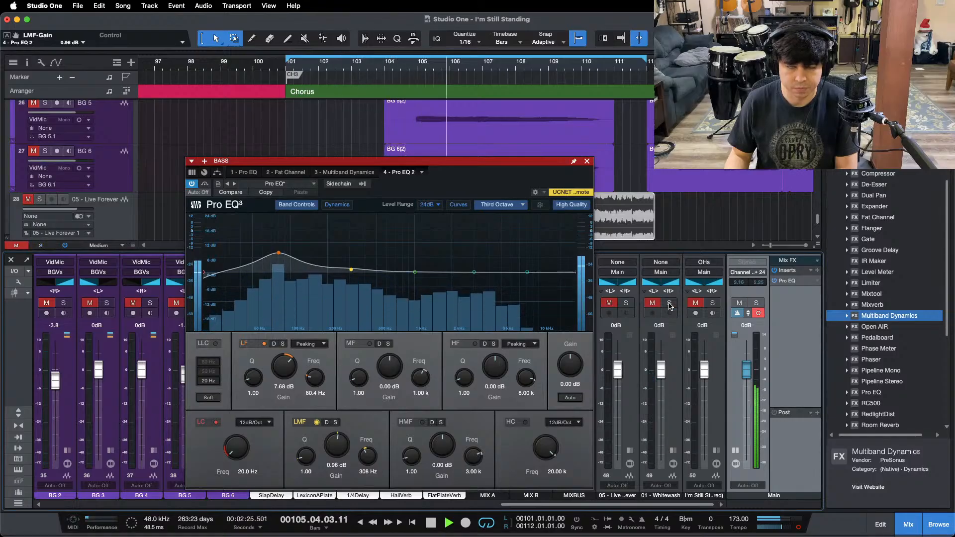
left_click(626, 304)
left_click(626, 303)
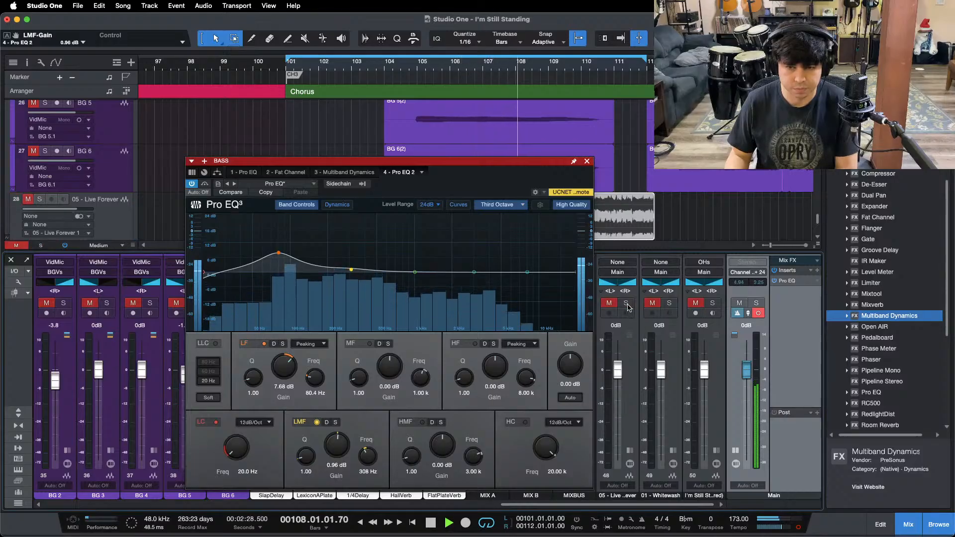
left_click(626, 304)
left_click(627, 304)
Step: Switch the Main output to stereo and compare the mix with the soloed "05 - Live" reference
left_click_drag(517, 505, 916, 463)
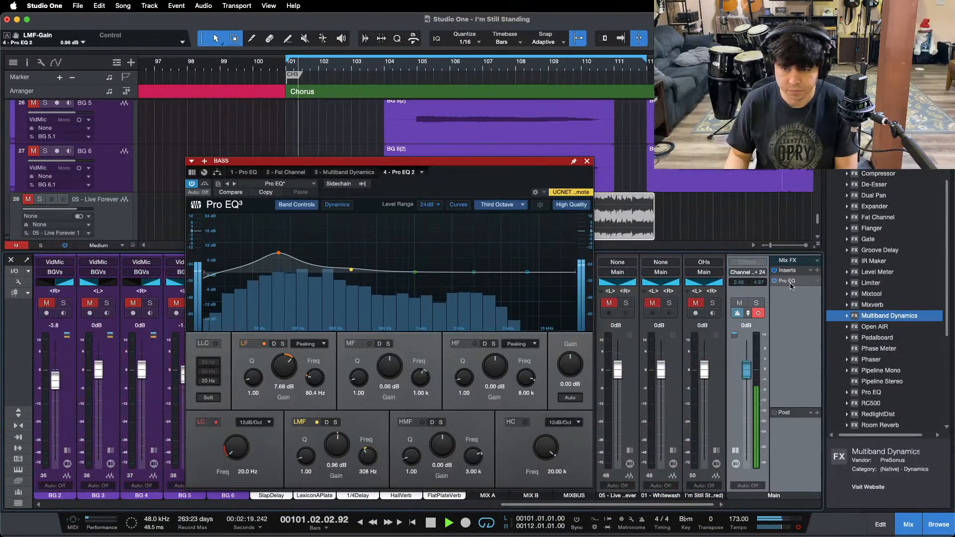
left_click(626, 303)
left_click(626, 304)
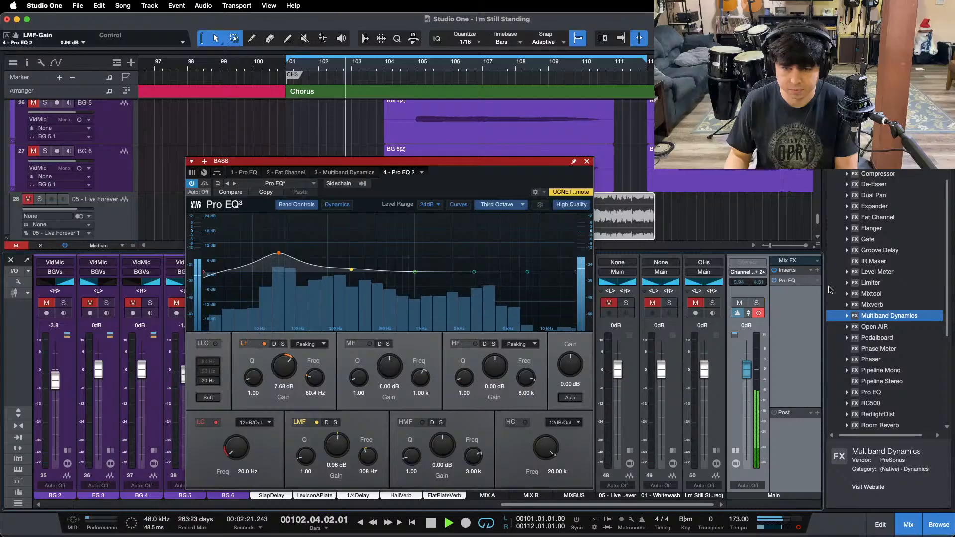
left_click(626, 304)
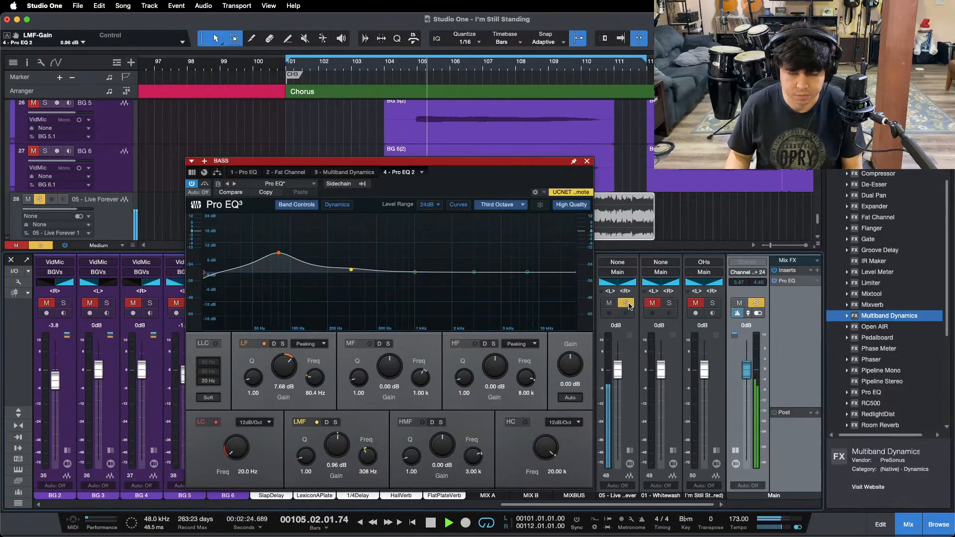
left_click(626, 303)
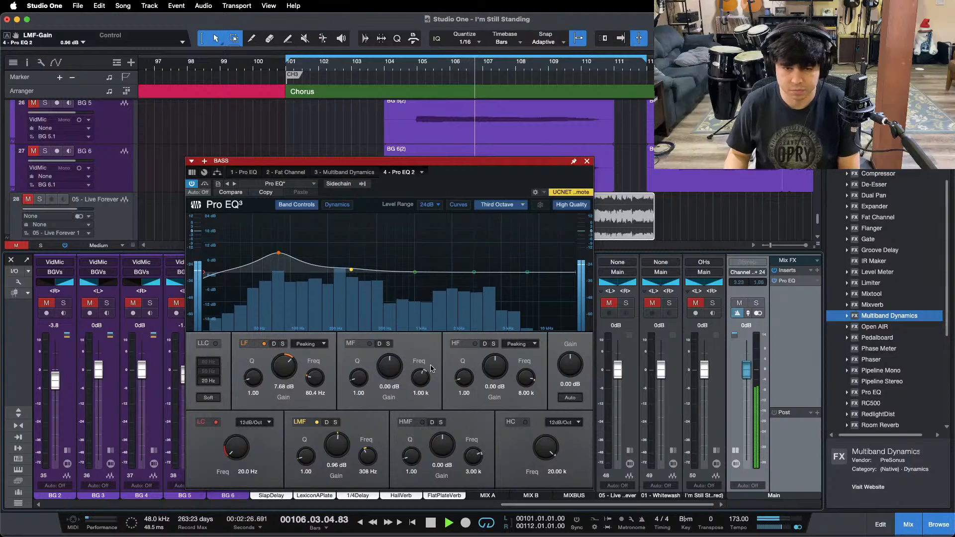
Step: Close the BASS channel's Pro EQ window and expand the Piano channel to show its inserts
left_click(587, 161)
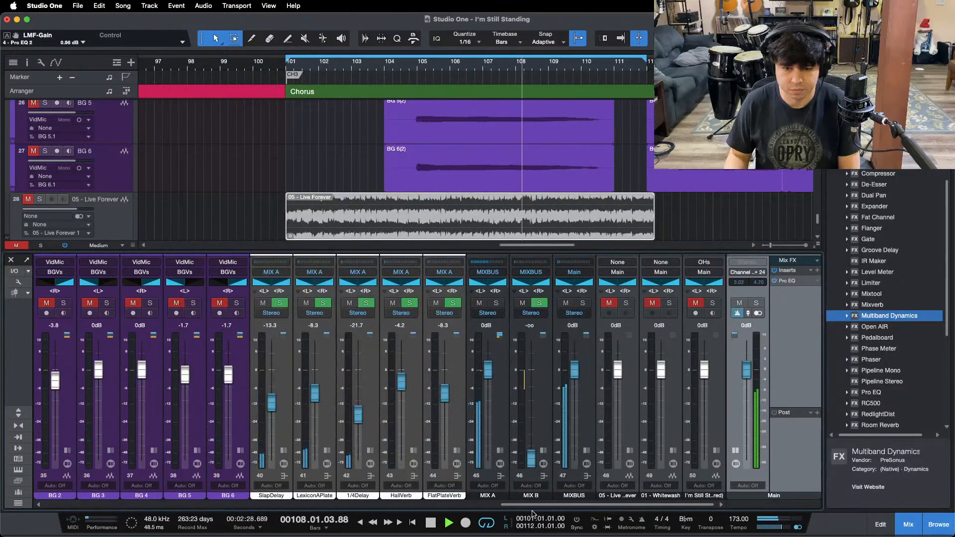
scroll(522, 458, "left", 15)
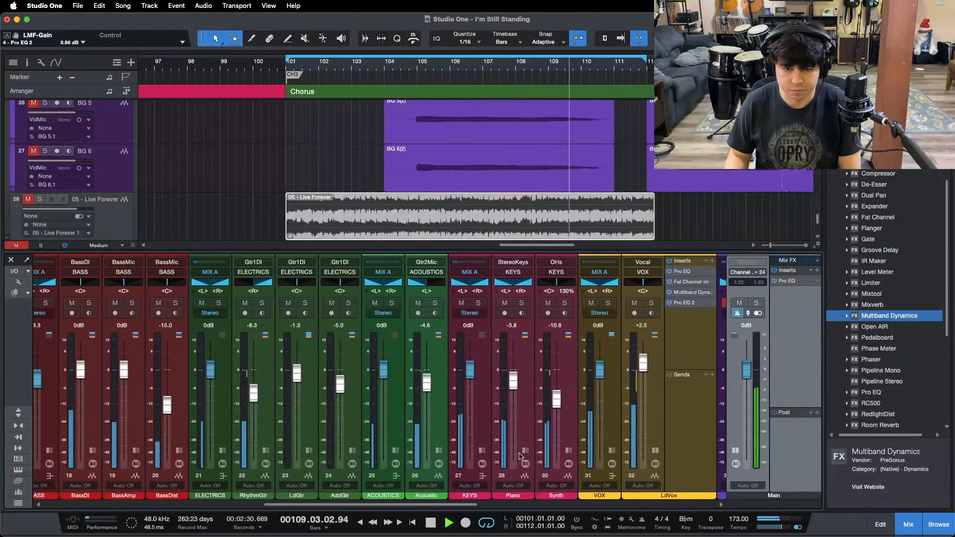
left_click(520, 456)
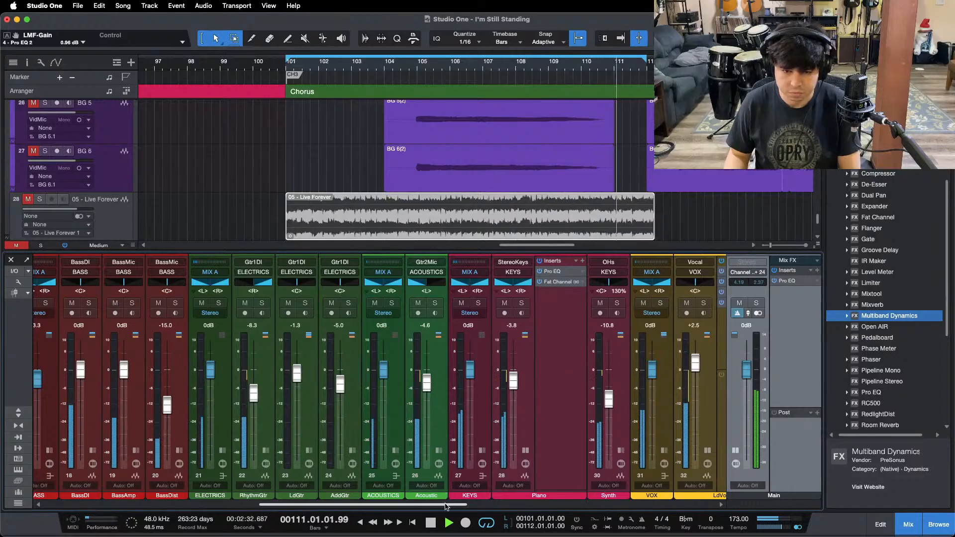
left_click_drag(445, 504, 799, 428)
Step: Return the Main output to mono, set its Pro EQ high cut to 243 Hz and low cut to about 98 Hz, with playback restarted
key("space")
left_click(799, 281)
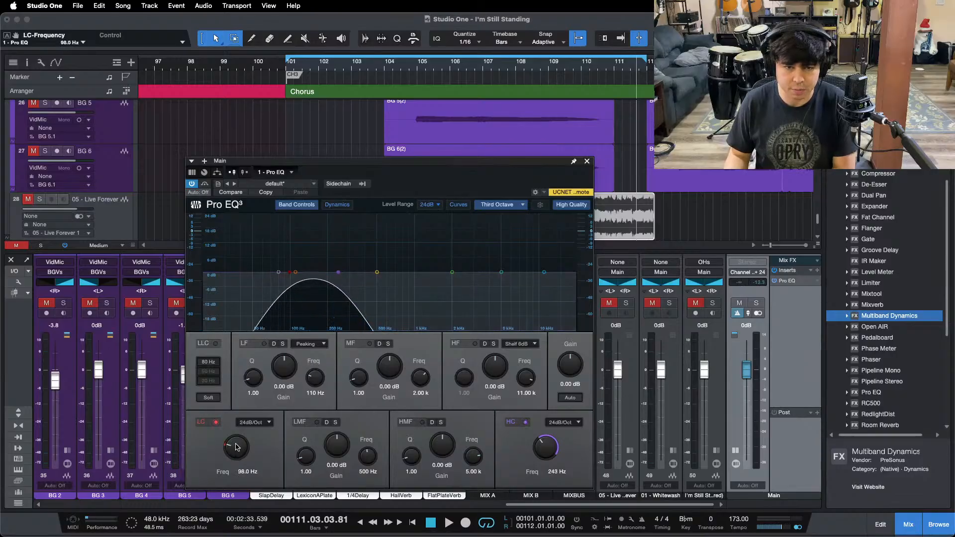
key("space")
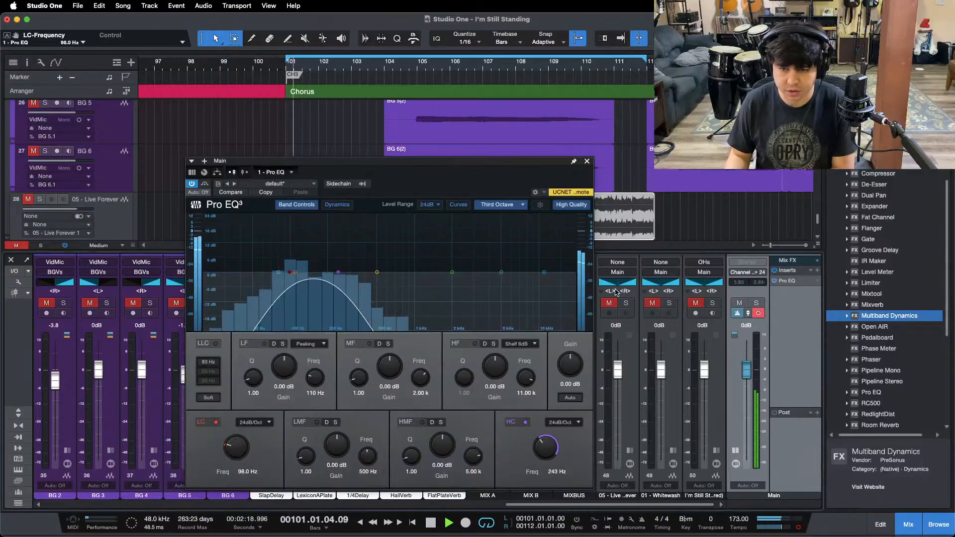
Step: Compare the mix's filtered low end with the soloed "01 - Whitewash" reference
left_click(669, 303)
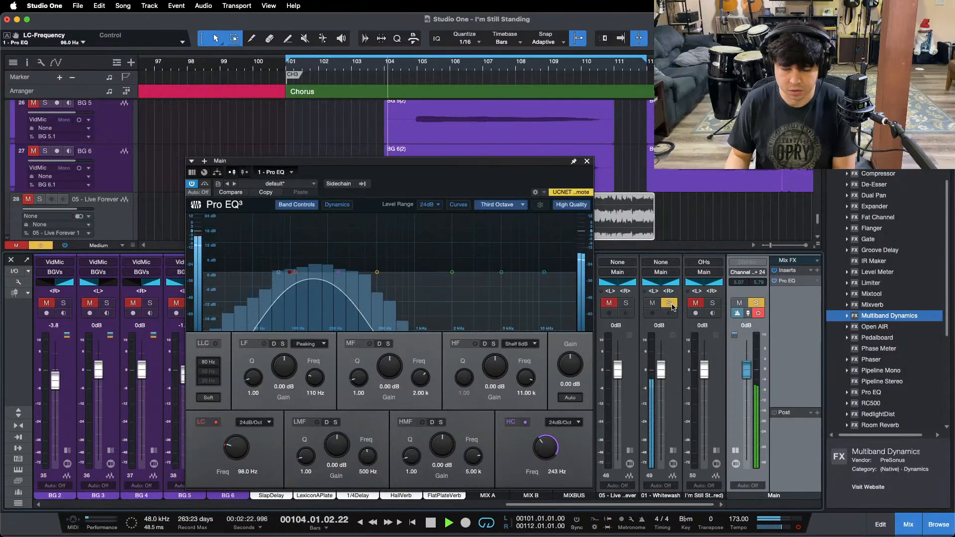
left_click(670, 304)
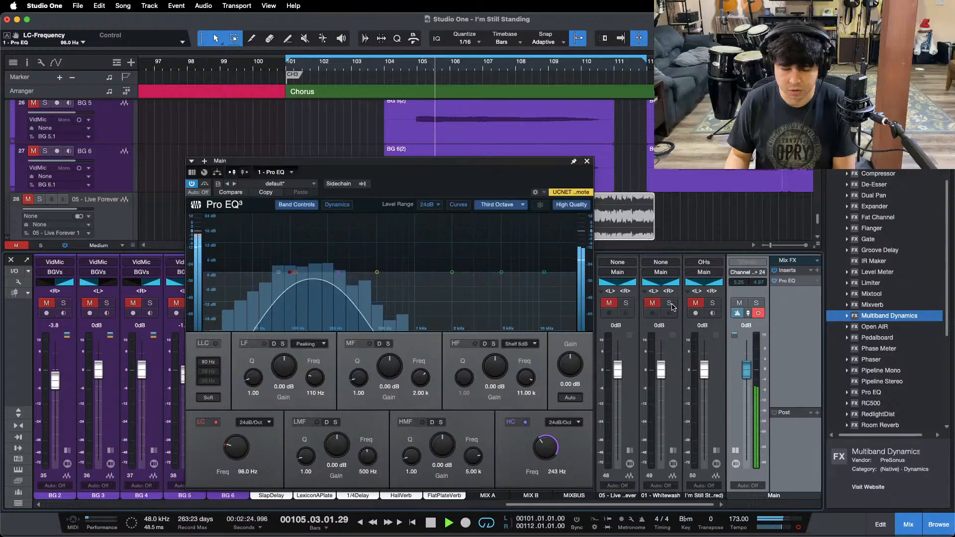
left_click(669, 304)
left_click(671, 304)
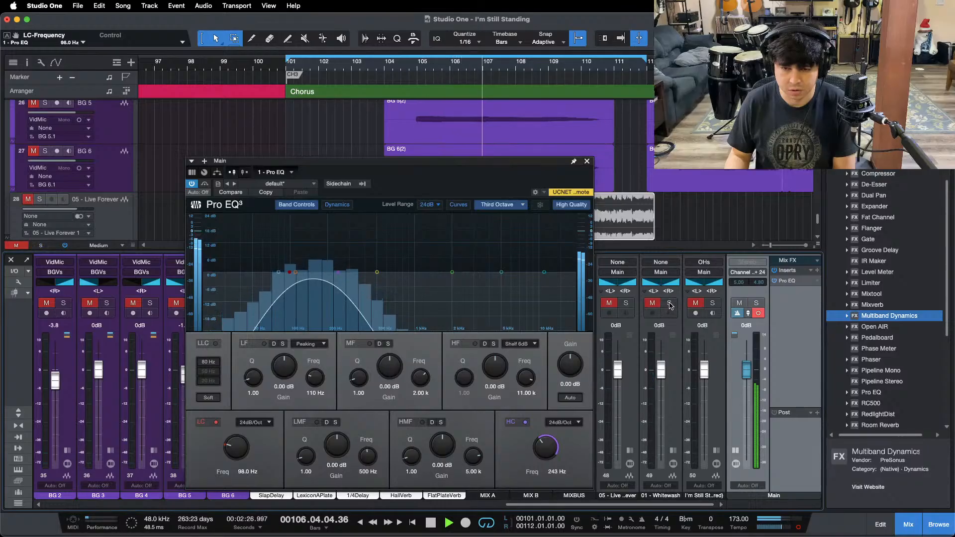
left_click(670, 304)
left_click(669, 303)
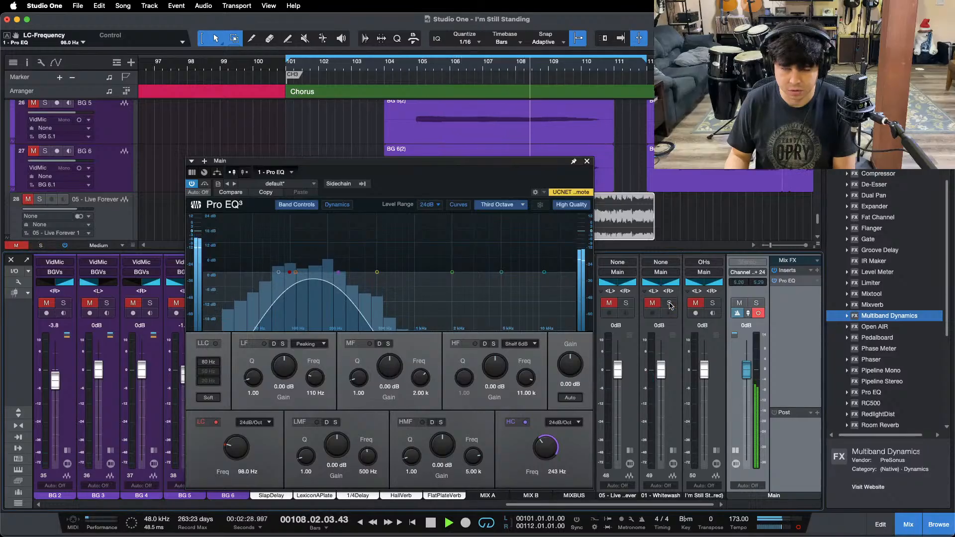
left_click(669, 303)
left_click(670, 303)
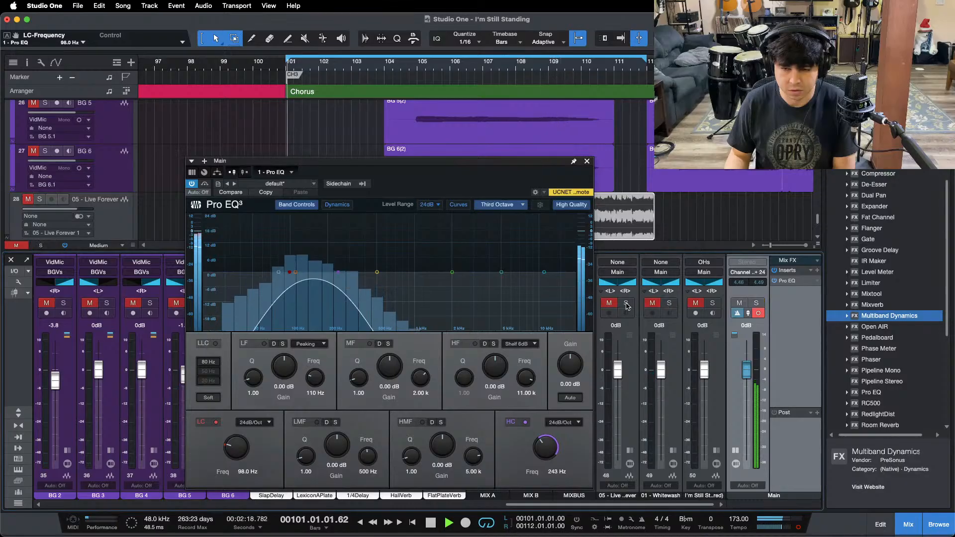
Step: Compare the mix's filtered low end with the soloed "I'm Still Standing" reference on channel 50
left_click(699, 304)
left_click(711, 303)
left_click(712, 303)
left_click(695, 303)
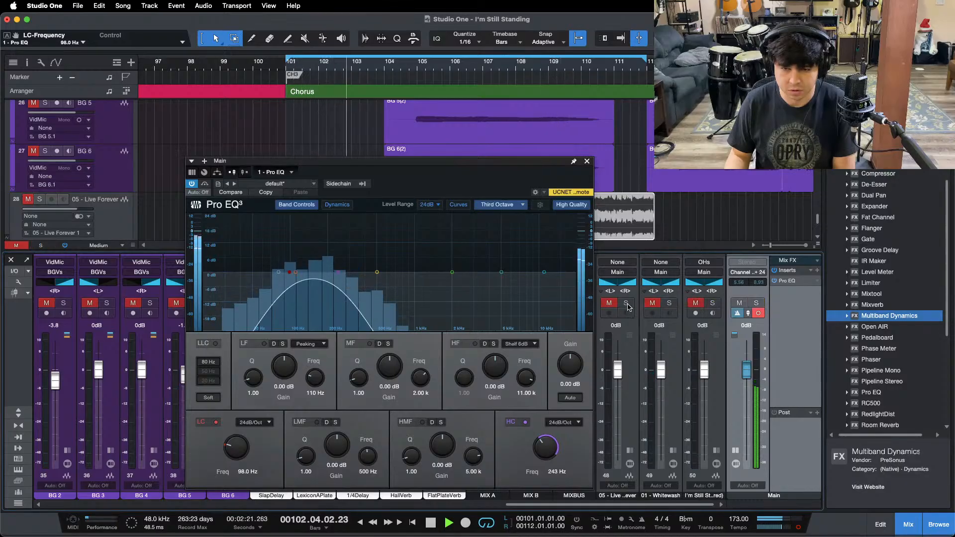
Step: Compare the mix's filtered low end with the soloed "05 - Live" reference, switching back to the mix
left_click(609, 304)
left_click(626, 304)
left_click(626, 304)
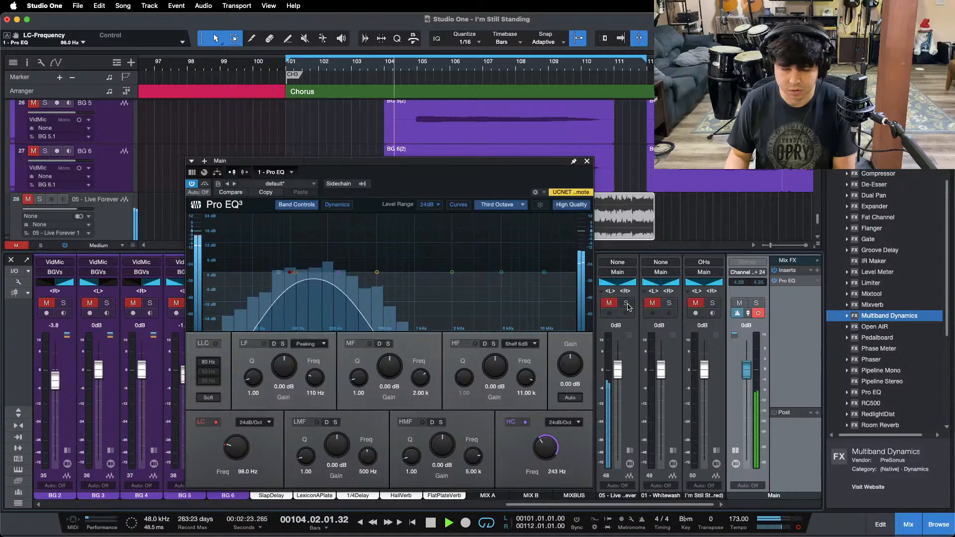
left_click(609, 303)
left_click(627, 304)
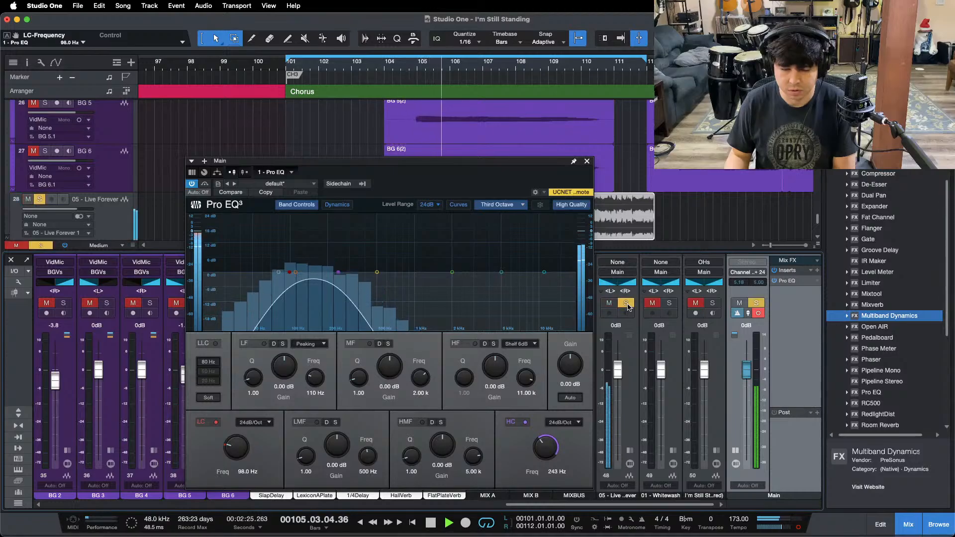
left_click(627, 305)
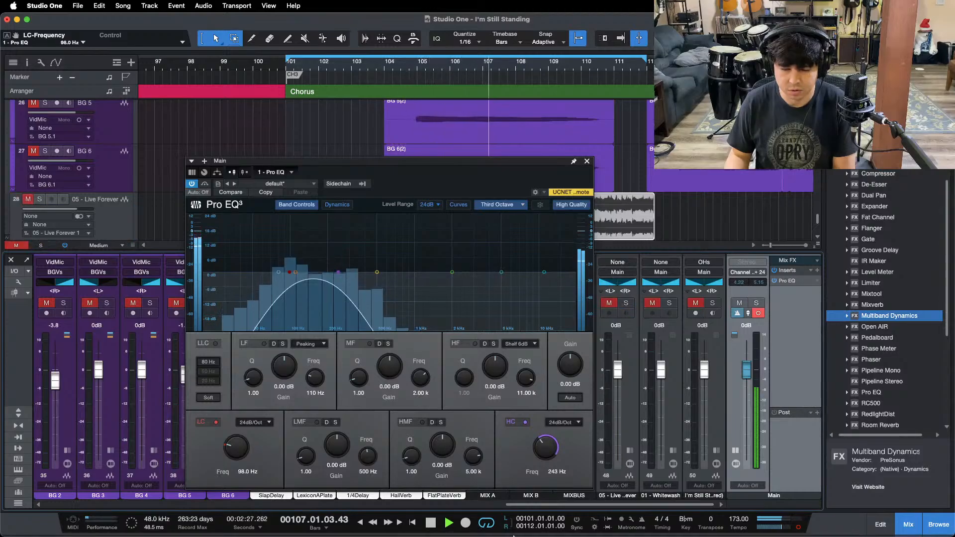
Step: Expand the SnareLvl channel's inserts and reduce the low-frequency boost in its Pro EQ 2 to 2.40 dB
left_click_drag(528, 507, 206, 503)
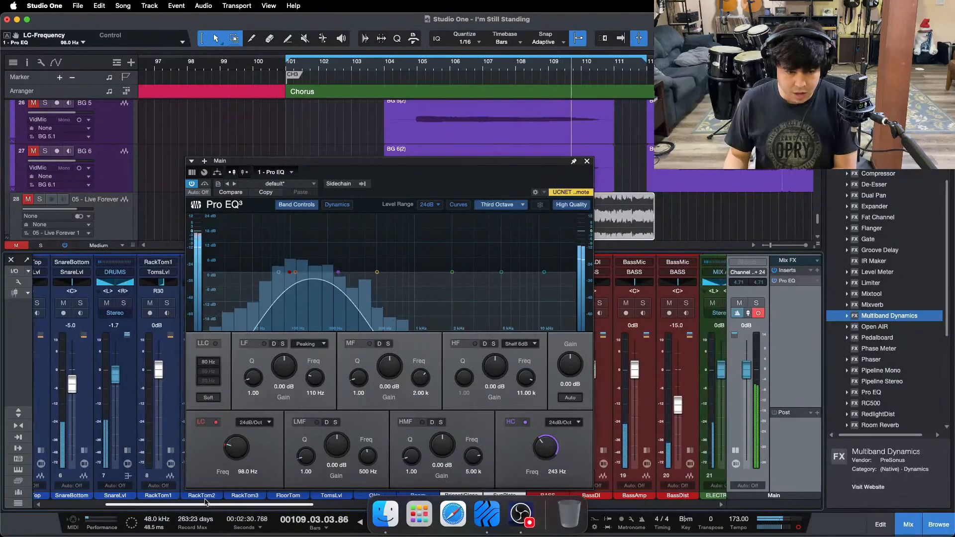
left_click(127, 451)
double_click(158, 323)
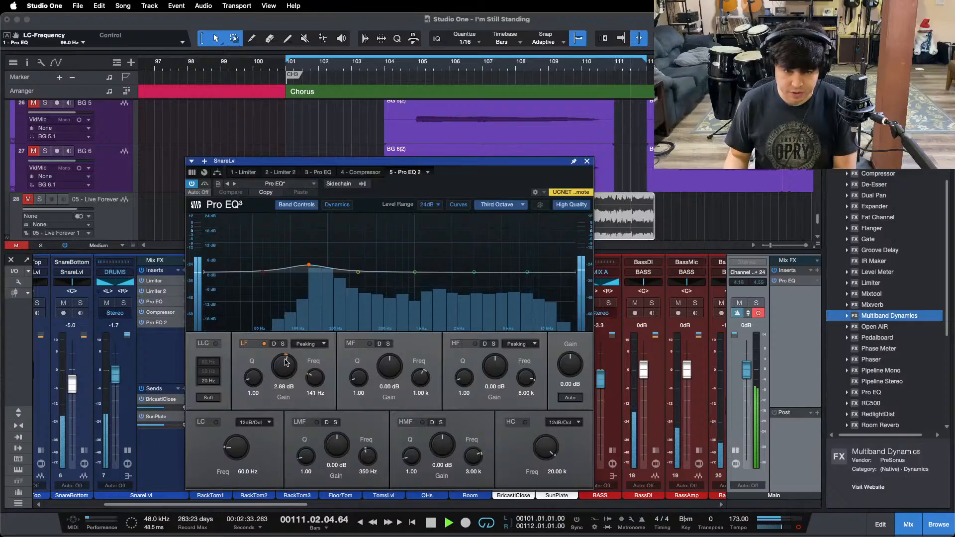
scroll(285, 367, "down", 1)
Step: Recheck the mix's low end after the snare change against the soloed "05 - Live" reference
left_click_drag(287, 506, 695, 505)
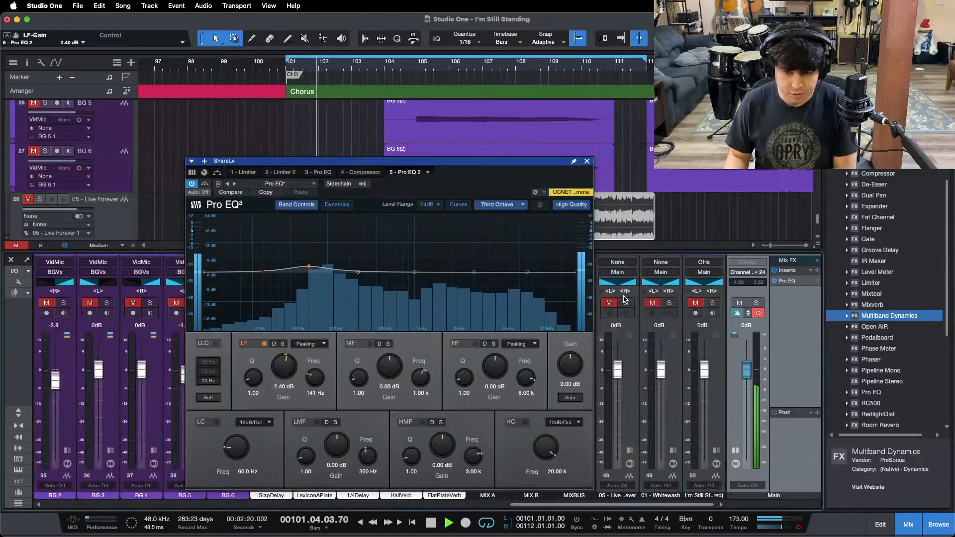
left_click(626, 303)
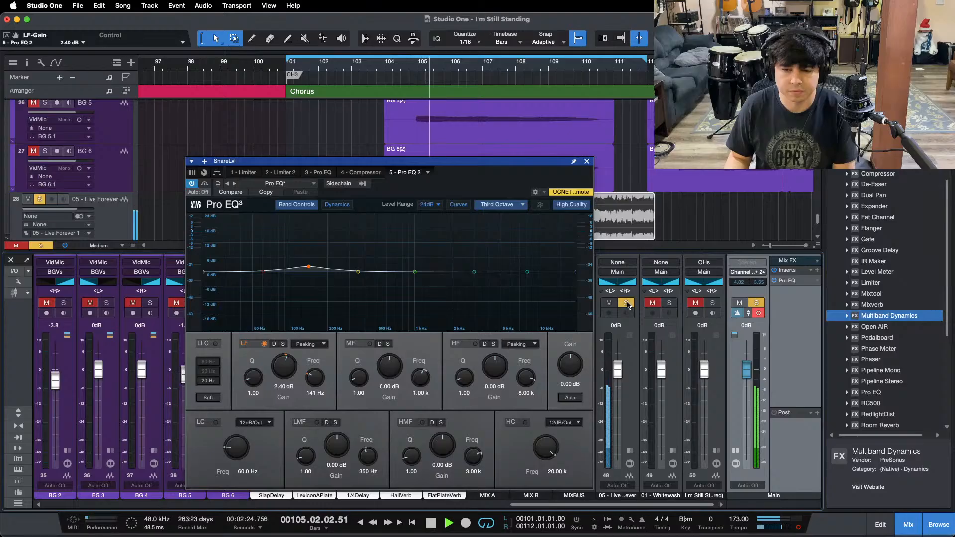
left_click(626, 304)
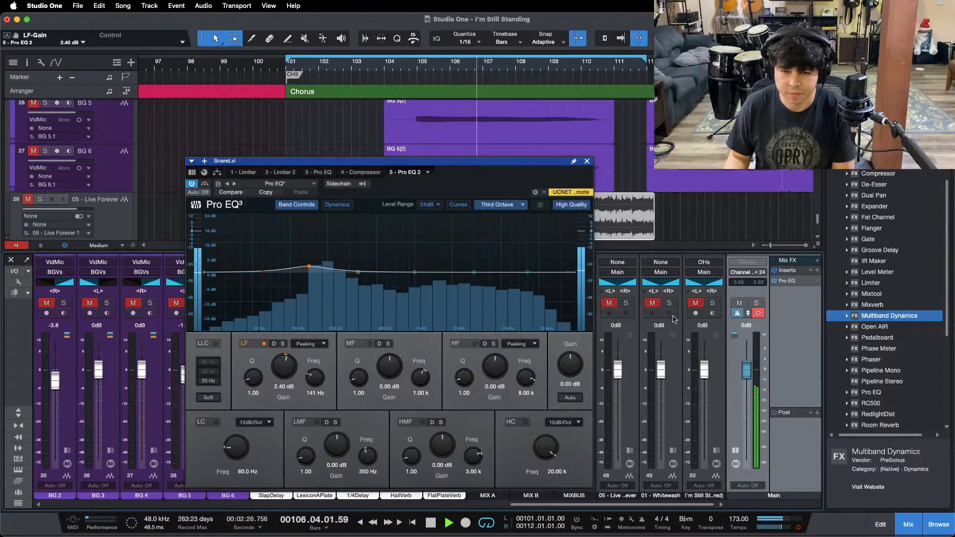
left_click(626, 303)
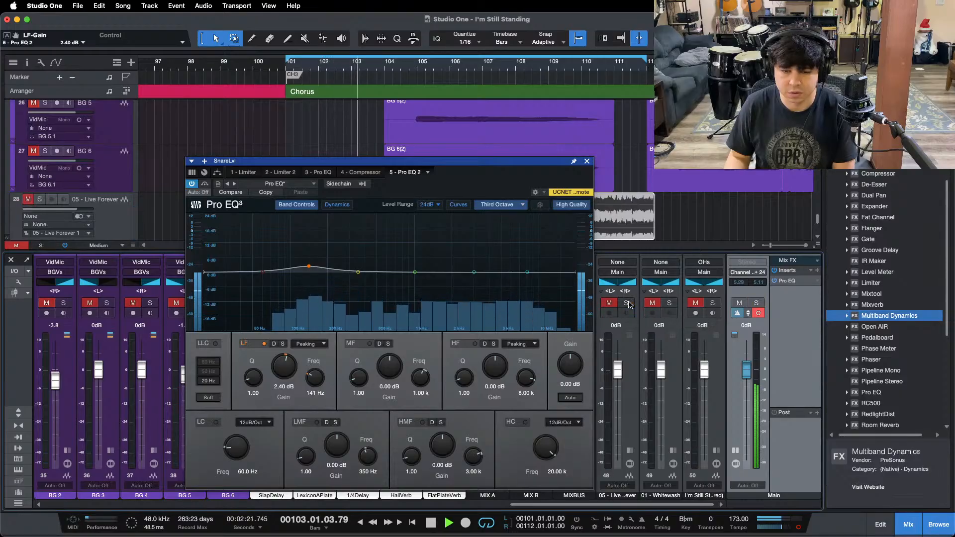
left_click(627, 303)
Step: Boost the LF band of the LdVox channel's Pro EQ 2 by 0.96 dB at 141 Hz, with playback restarted
left_click_drag(540, 509, 486, 507)
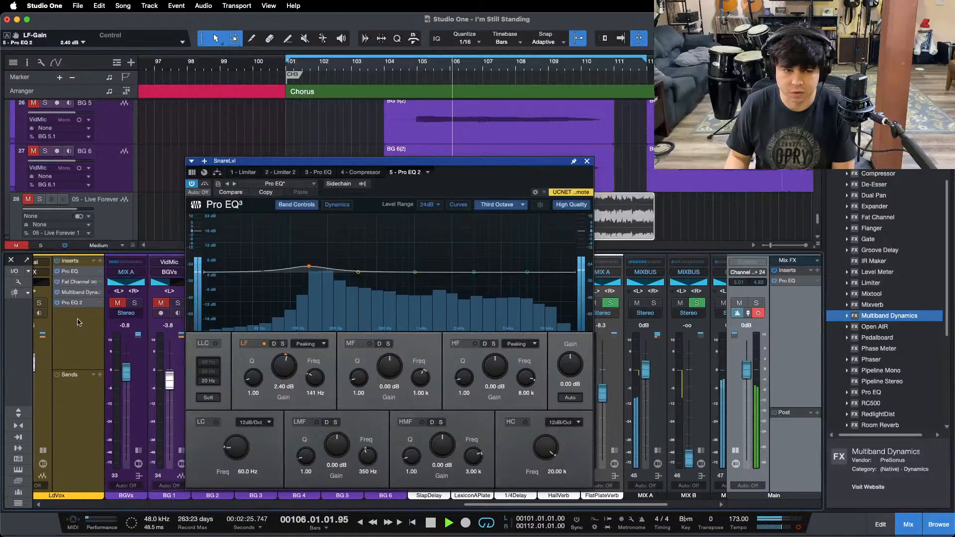
double_click(72, 303)
key("space")
key("space")
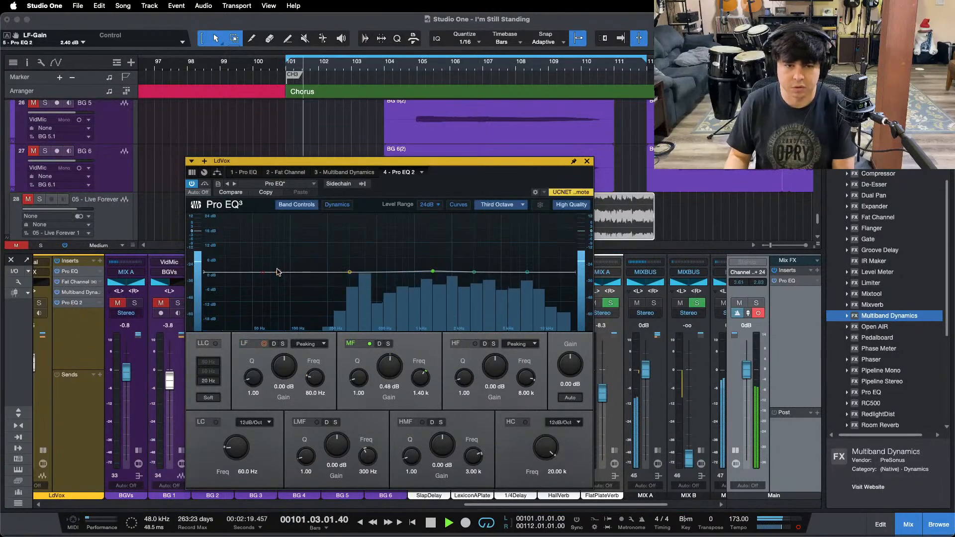
left_click_drag(279, 272, 309, 270)
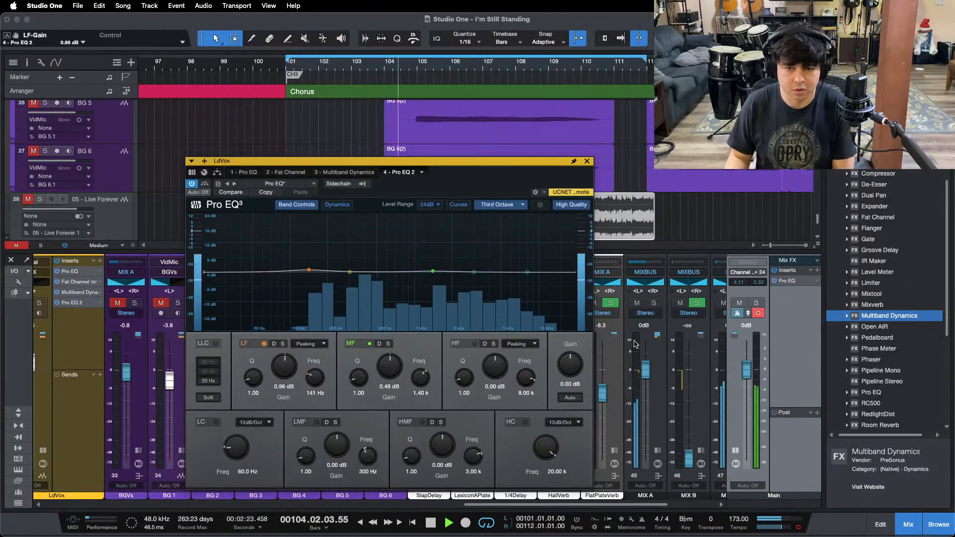
Step: Return the Main output to stereo and compare the mix with the soloed "05 - Live" reference
left_click_drag(587, 506, 758, 428)
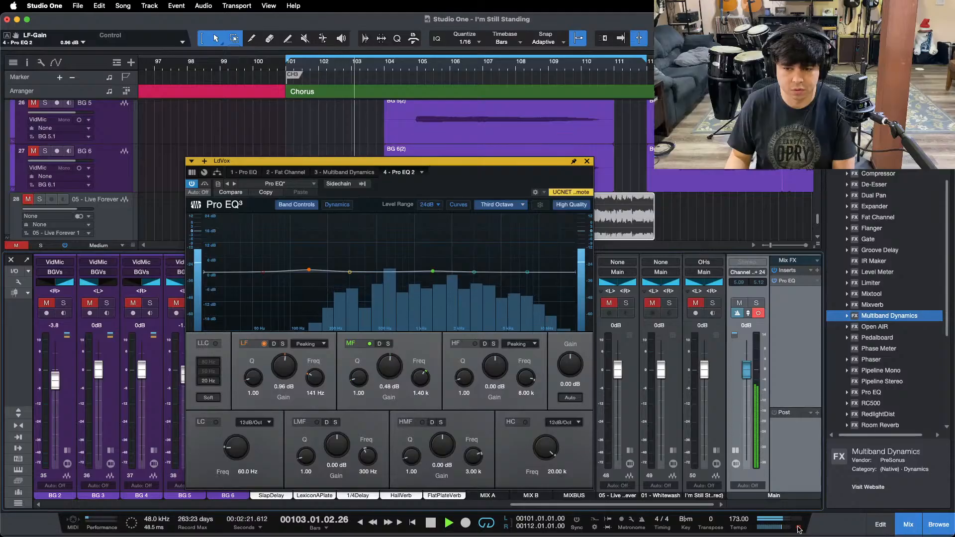
left_click(627, 304)
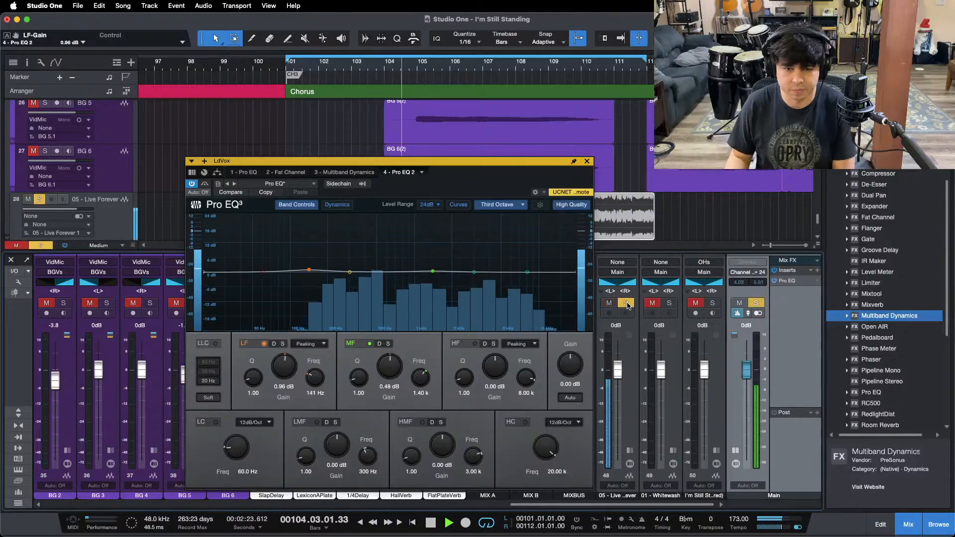
left_click(626, 304)
Step: Close the LdVox EQ, add a second Pro EQ to the Piano channel and boost its LF band 0.48 dB at 141 Hz
left_click(588, 161)
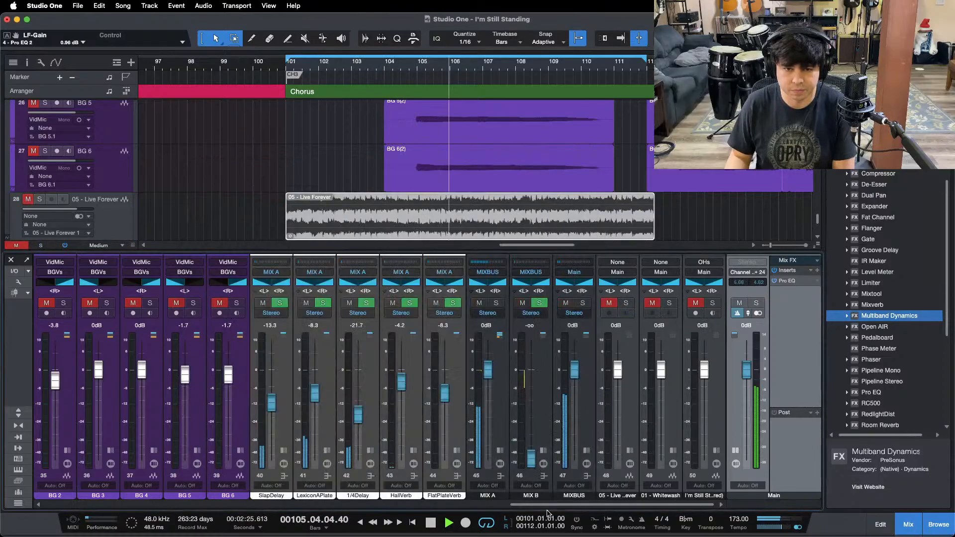
scroll(405, 340, "left", 10)
left_click(405, 341)
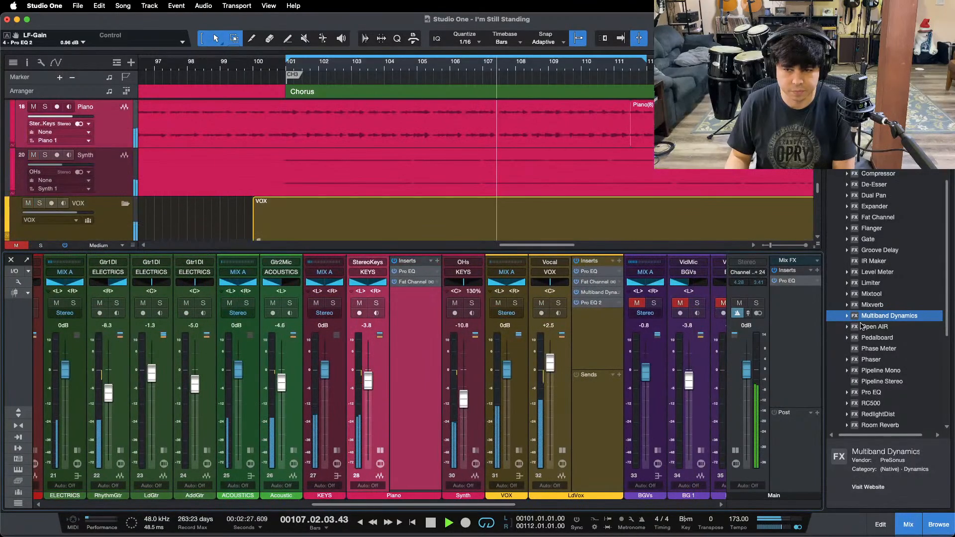
left_click_drag(873, 392, 425, 320)
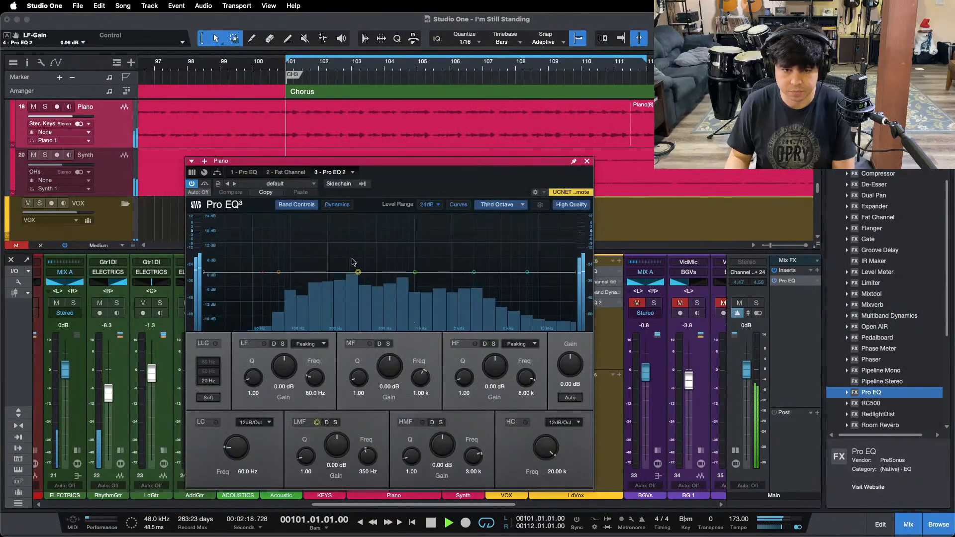
left_click_drag(291, 272, 309, 244)
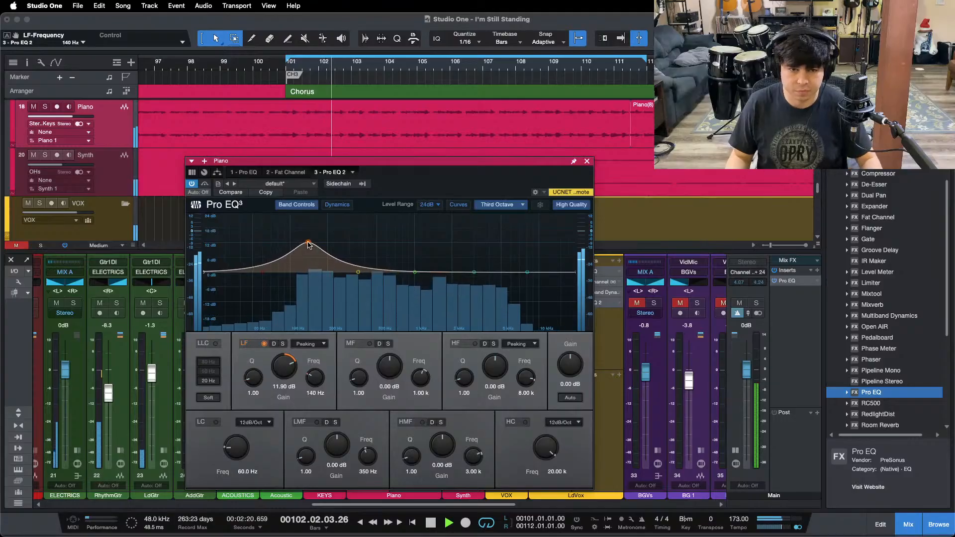
left_click(284, 366, "super")
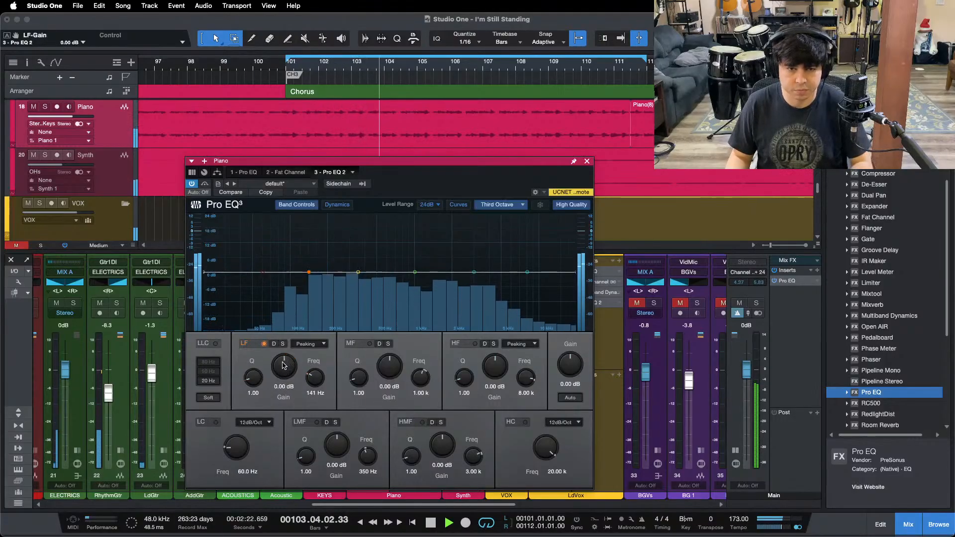
scroll(285, 365, "up", 1)
Step: Check the mix with the Piano EQ boost against the soloed "05 - Live" reference
left_click_drag(483, 505, 695, 504)
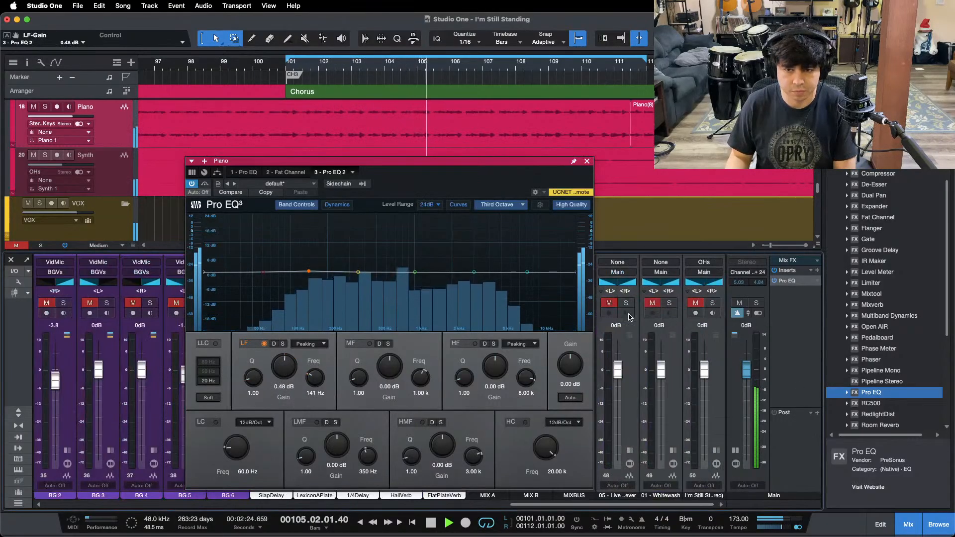
left_click(625, 304)
left_click(625, 305)
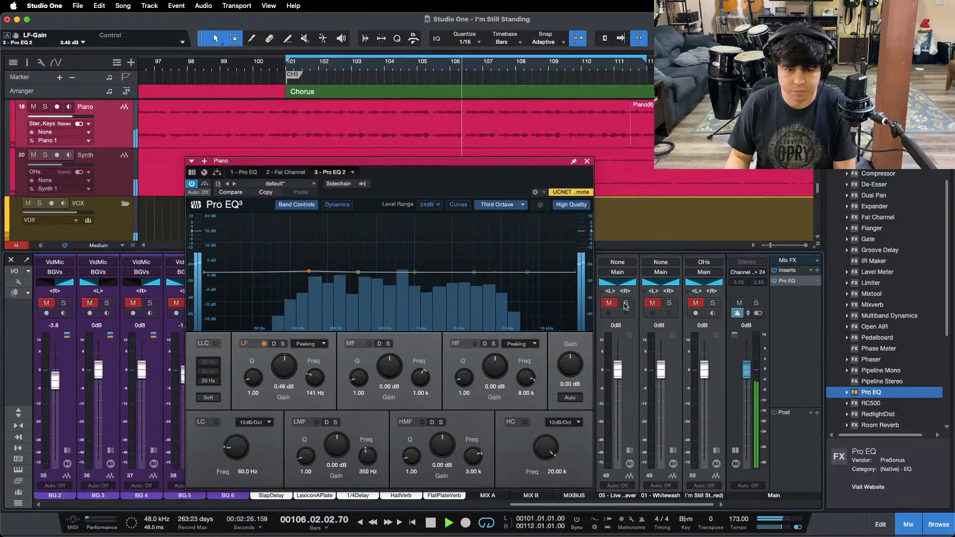
Step: Close the Piano EQ, stop playback at the chorus start and lower the Main fader to -5.8 dB
left_click(587, 161)
key("space")
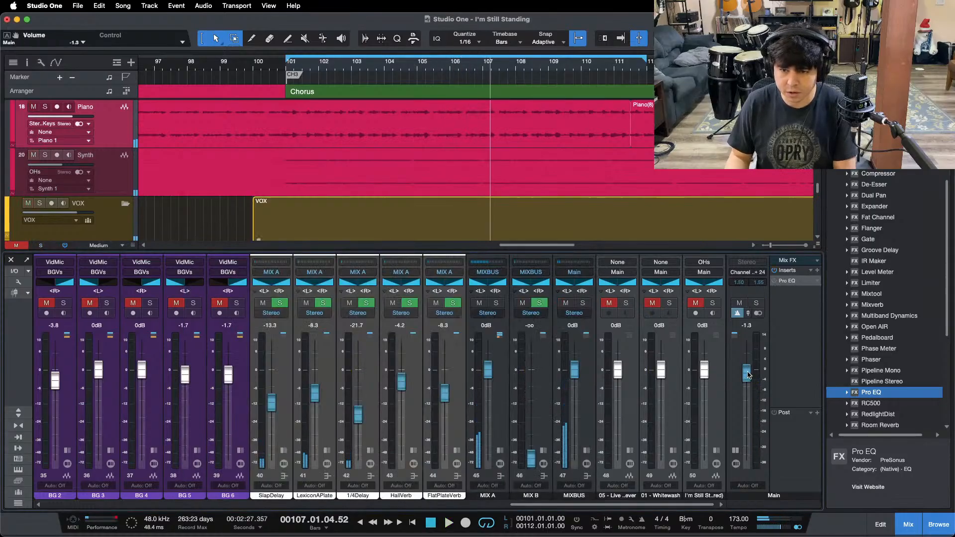
key("KP_1")
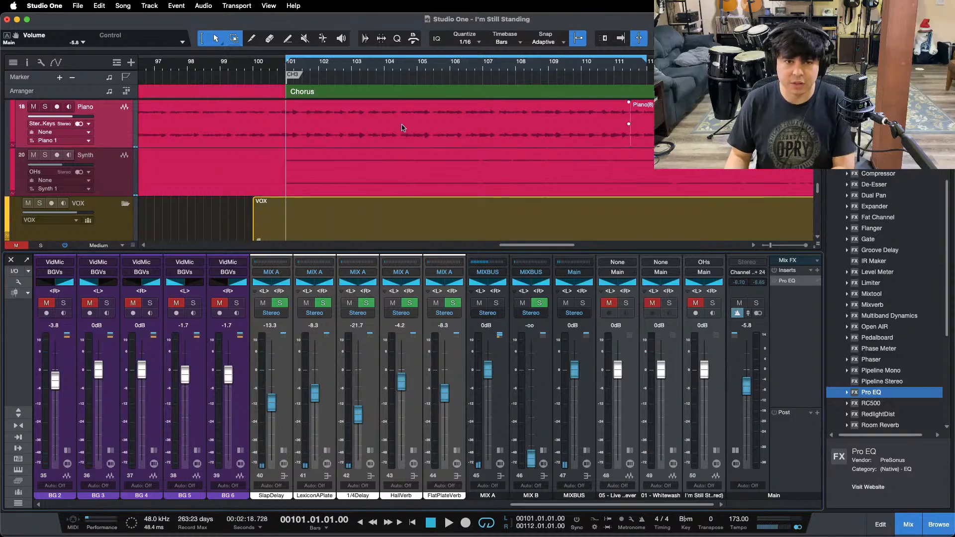
Step: Collapse the Piano and LdVox channels' inserts and unmute the BGVs bus with its background vocal channels
left_click_drag(538, 505, 385, 505)
left_click(221, 450)
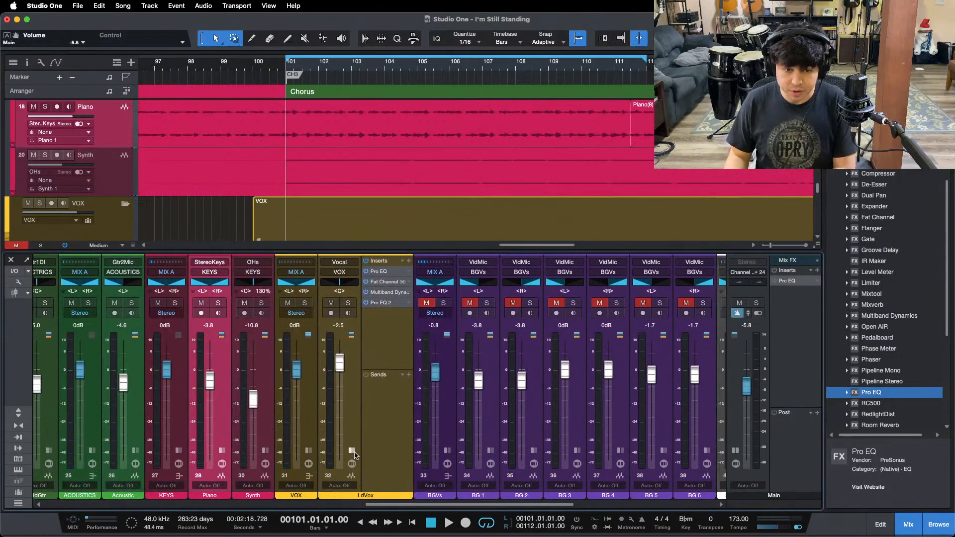
left_click(352, 451)
left_click(374, 310)
left_click(374, 306)
left_click(374, 305)
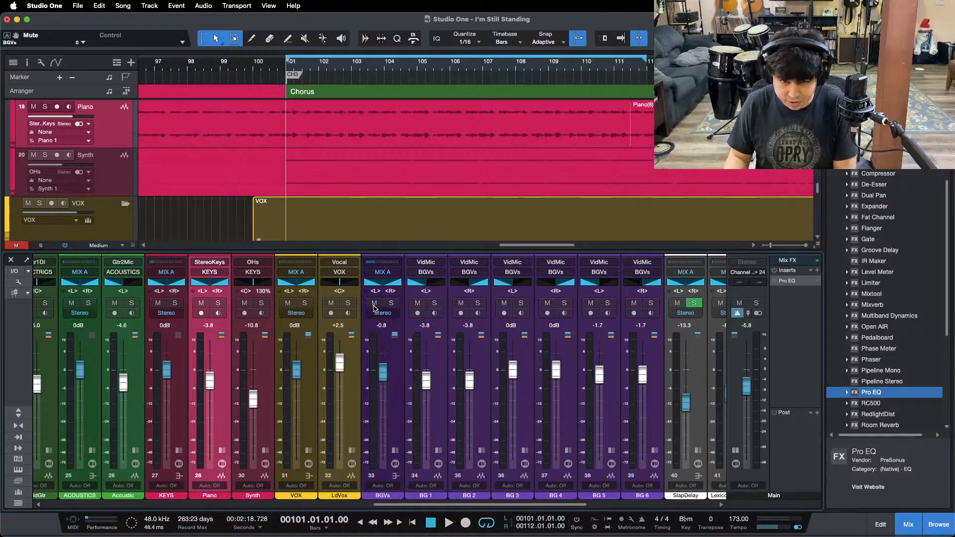
Step: Start playback, remove the Pro EQ from the Main output and collapse the Main channel's inserts
key("space")
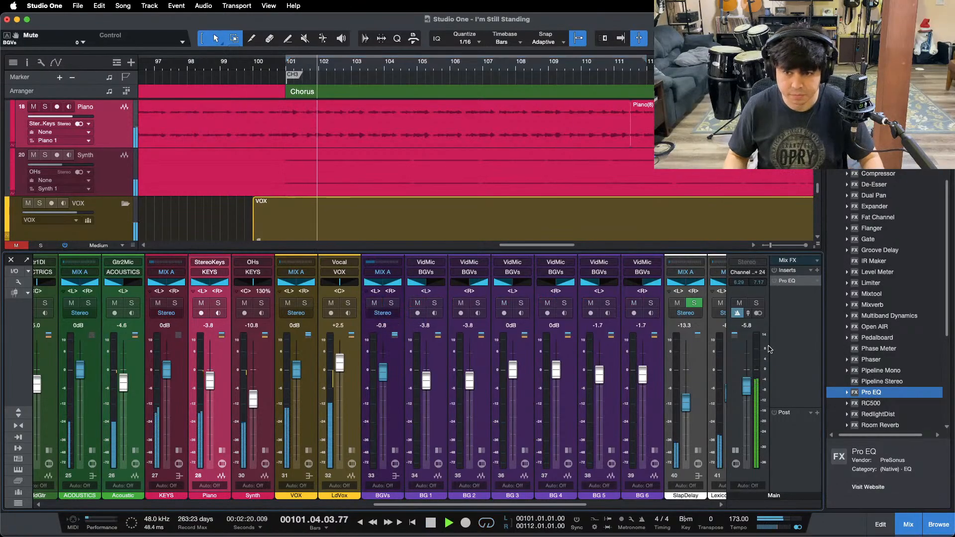
right_click(791, 281)
left_click(790, 365)
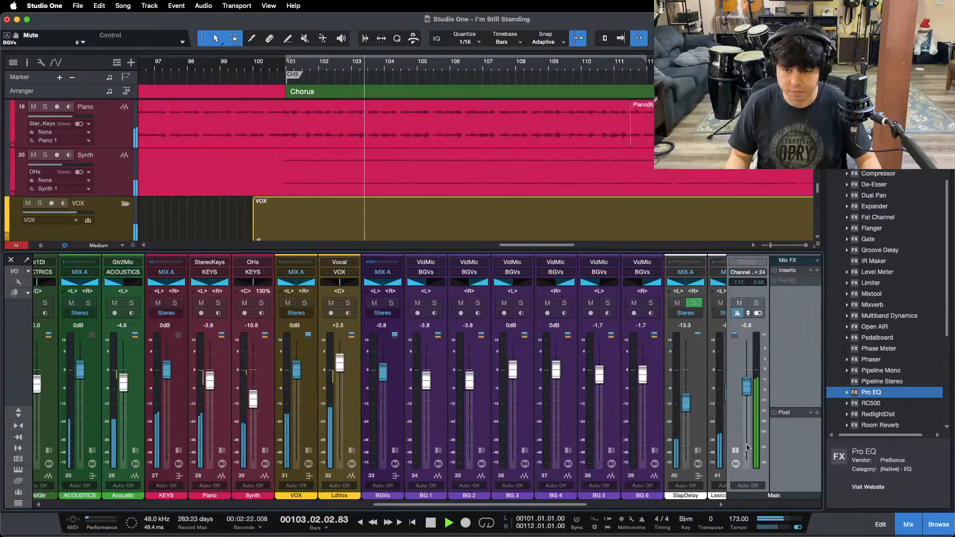
key("F3")
key("F3")
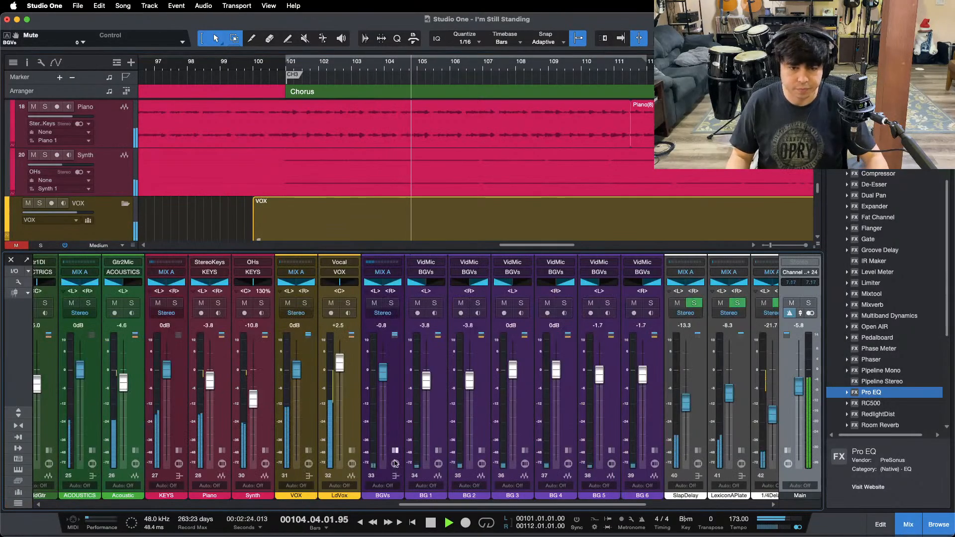
Step: Add a Mixtool to the BGVs channel's inserts and set its gain to -1.92 dB while the chorus plays
left_click(425, 360)
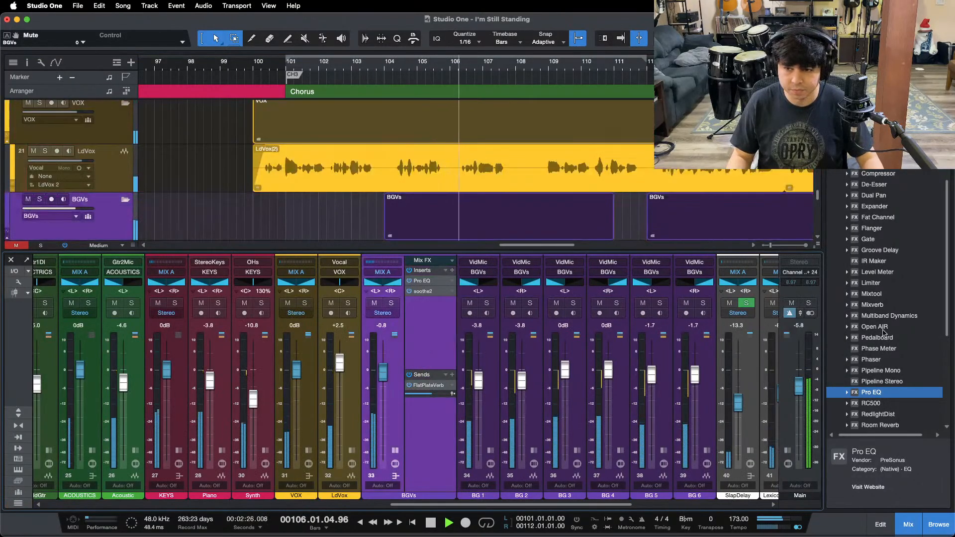
left_click_drag(872, 294, 427, 324)
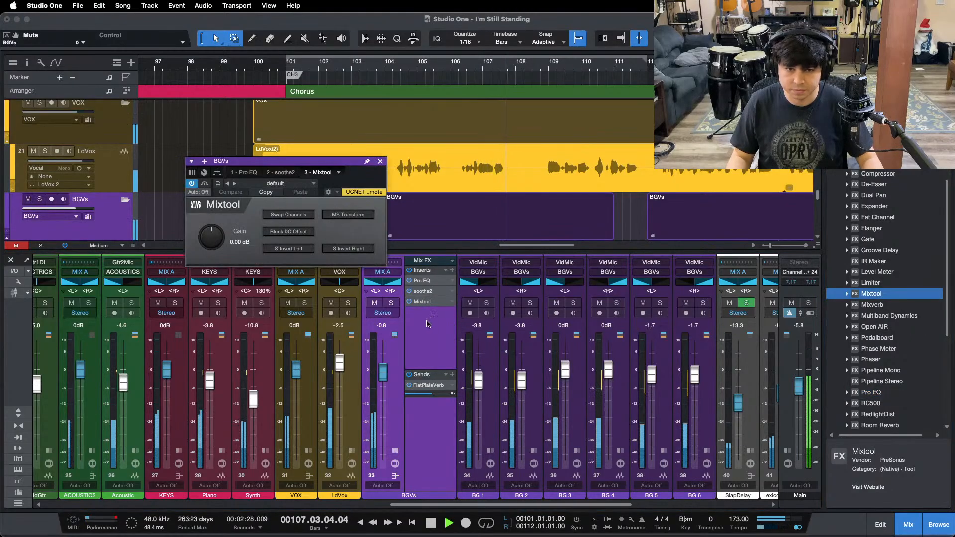
left_click_drag(282, 165, 378, 229)
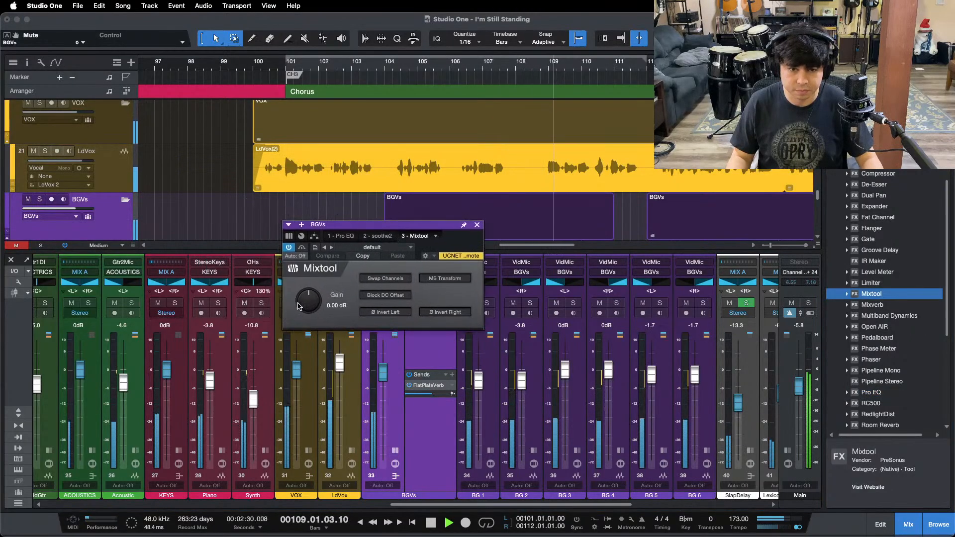
left_click_drag(306, 300, 306, 302)
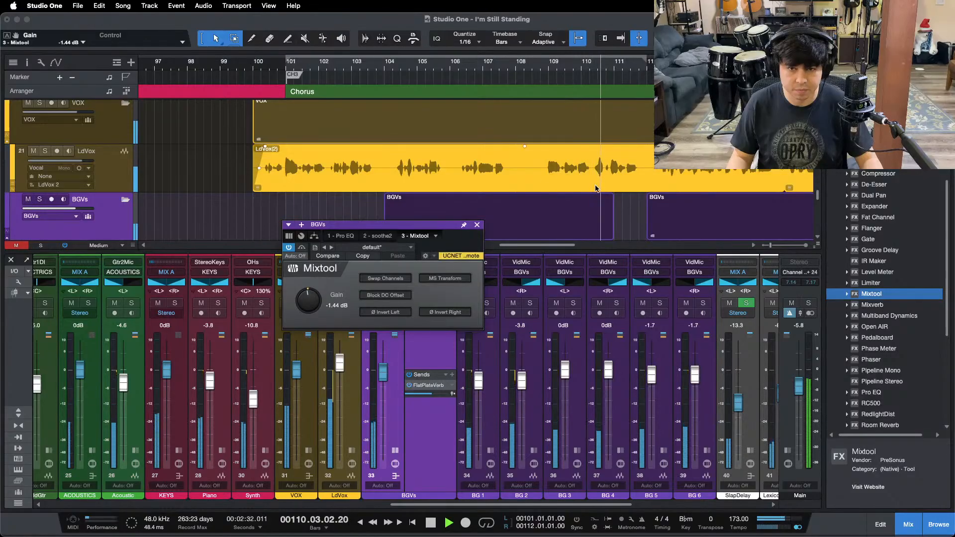
scroll(596, 188, "down", 3)
left_click_drag(535, 64, 462, 94)
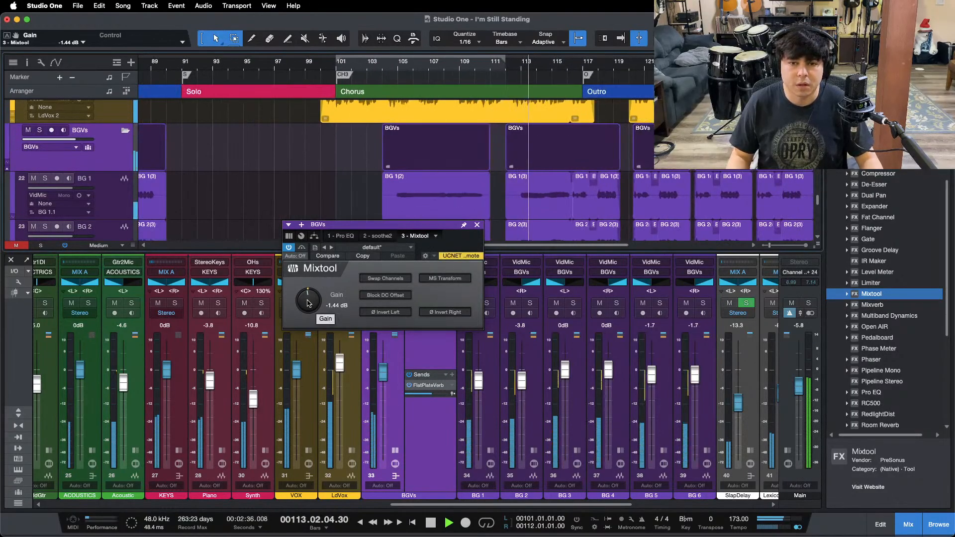
scroll(308, 303, "down", 2)
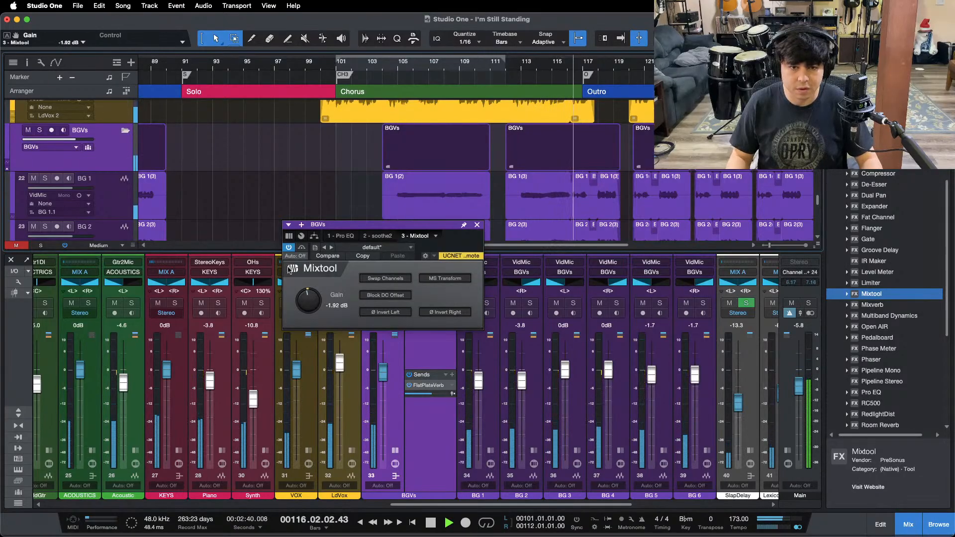
Step: Bypass the BGVs Mixtool, move its window aside and audition the first chorus and ReIntro, leaving the BGVs fader at -0.8 dB
left_click(302, 248)
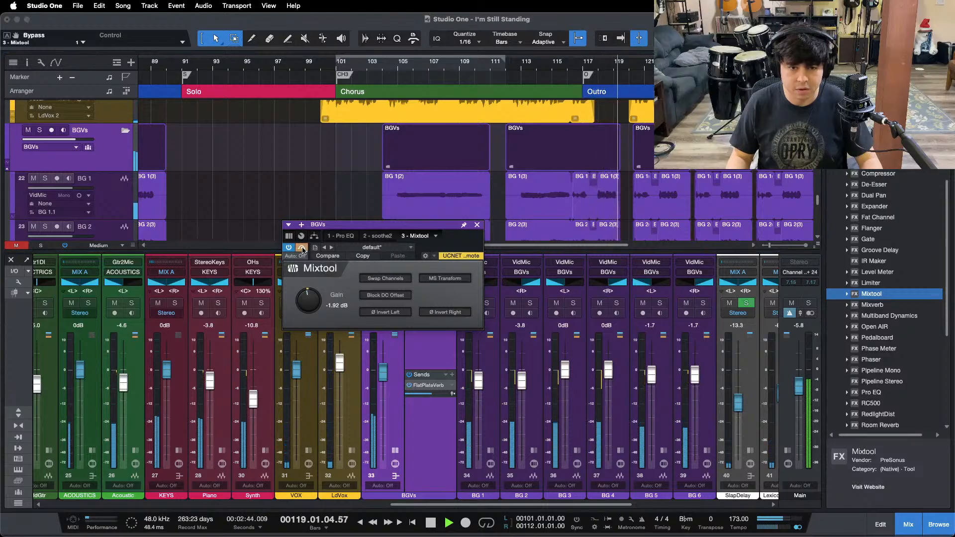
left_click_drag(394, 225, 700, 233)
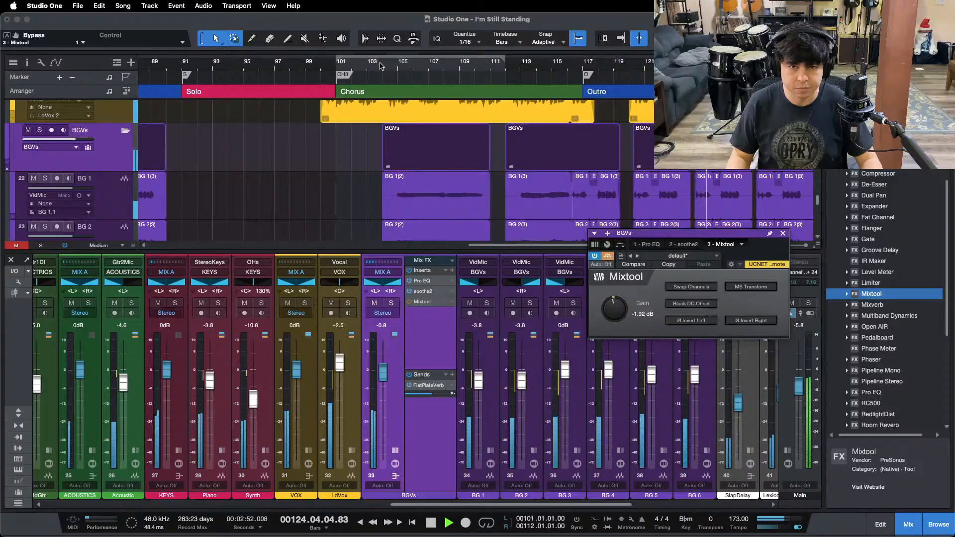
left_click_drag(381, 66, 165, 71)
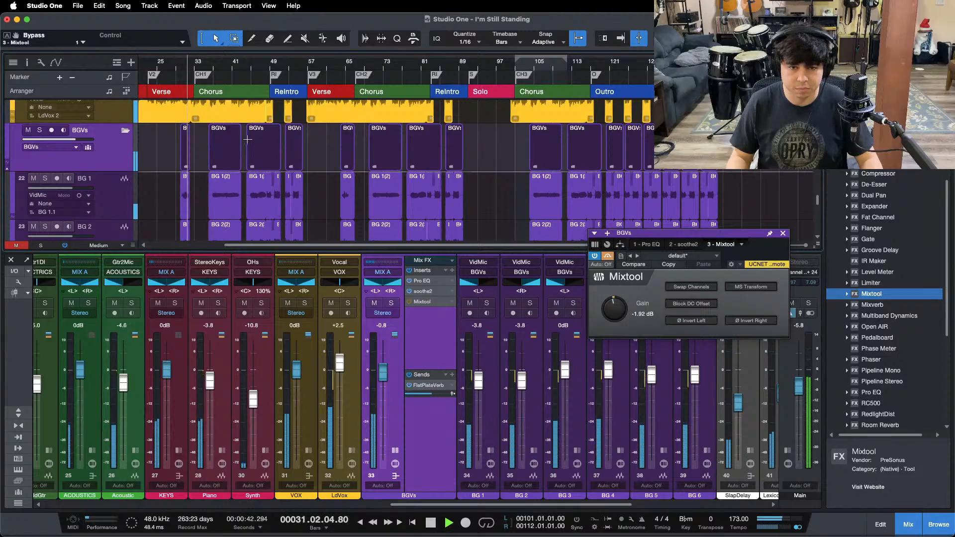
left_click(266, 65)
left_click_drag(265, 65, 269, 119)
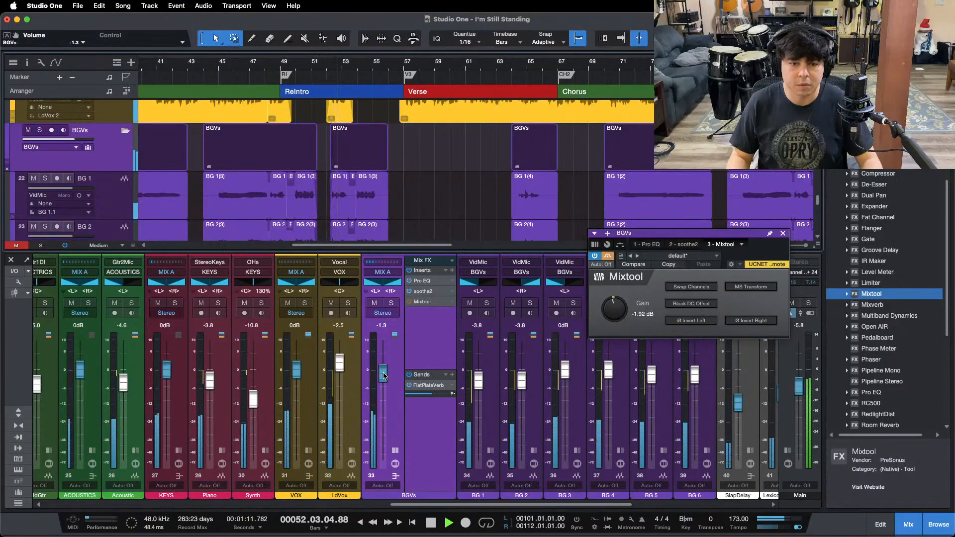
scroll(383, 374, "up", 1)
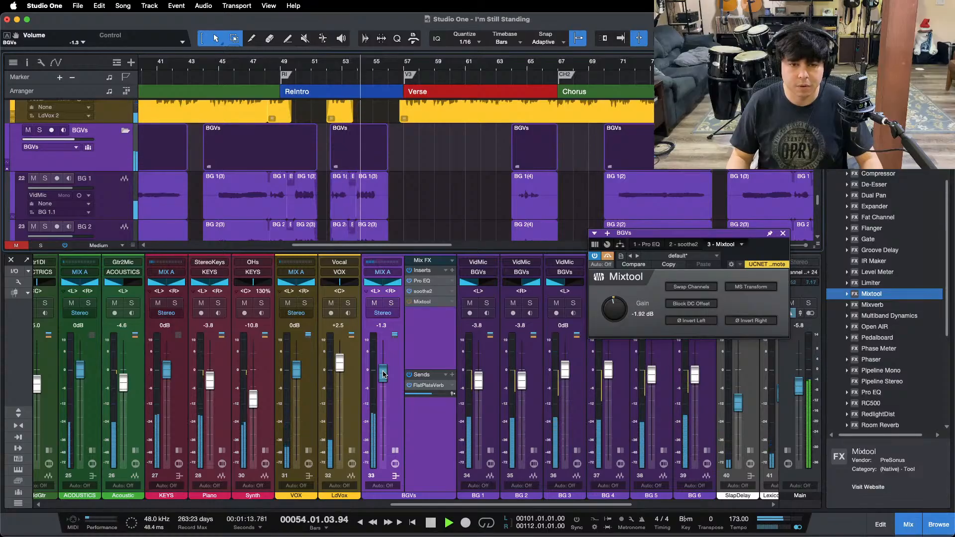
Step: Play into the second chorus, set the BGVs Mixtool gain to -1.44 dB and bypass it for comparison
left_click(515, 66)
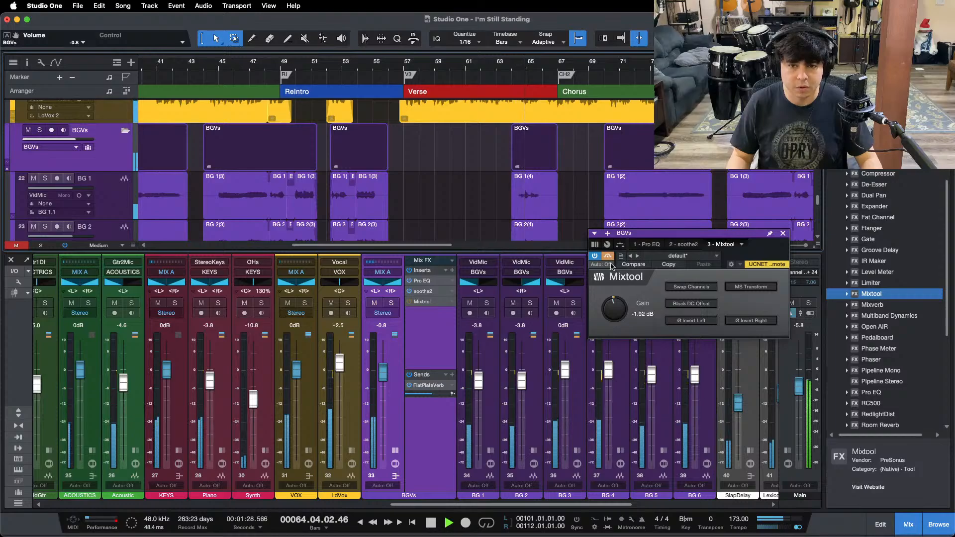
left_click(598, 88)
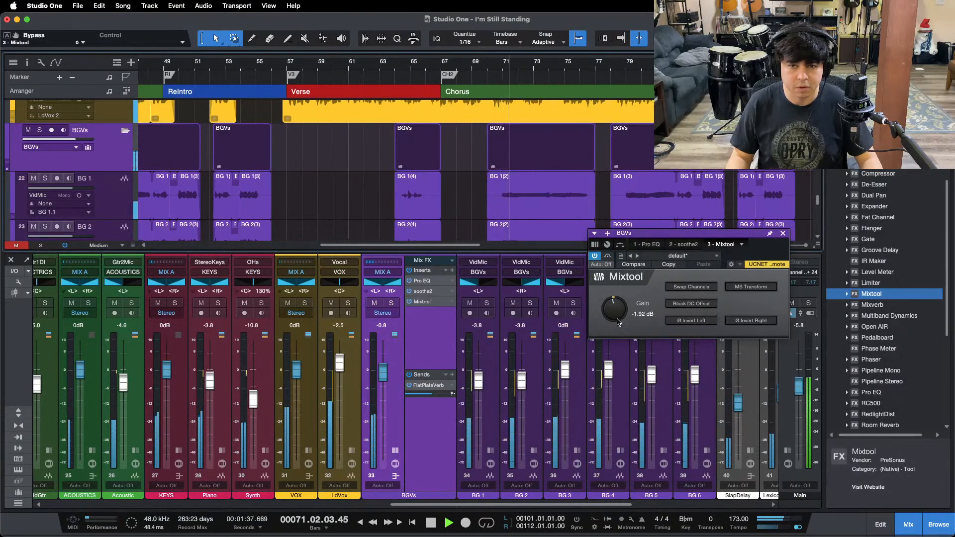
left_click_drag(616, 322, 617, 315)
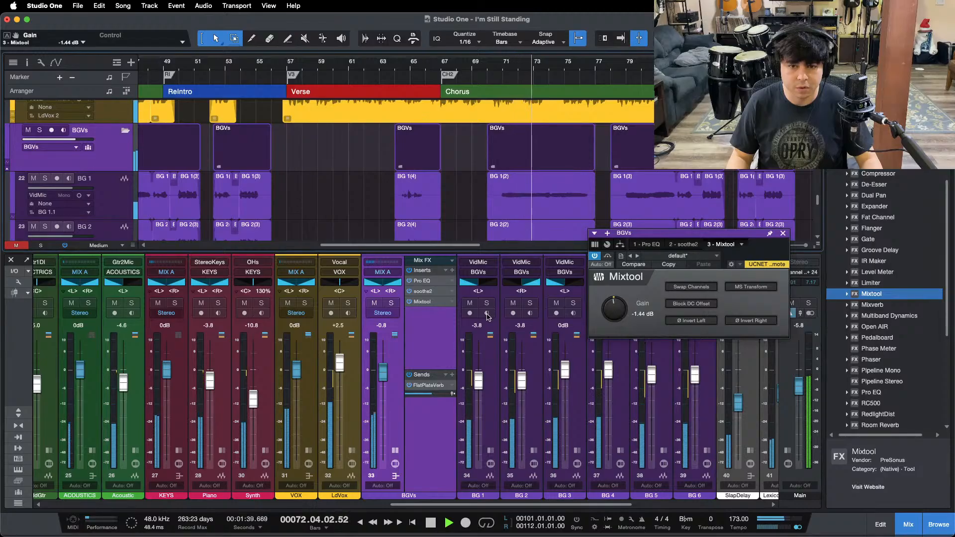
left_click(608, 257)
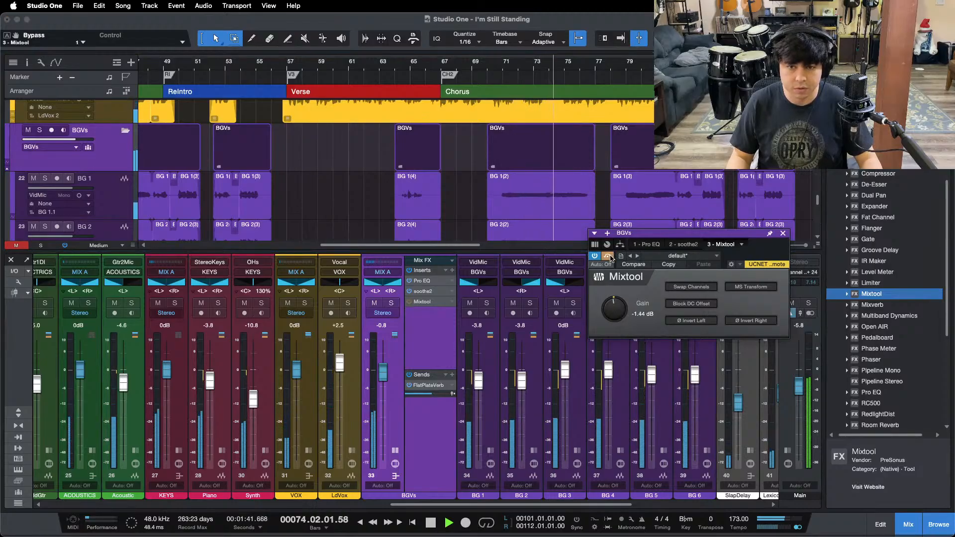
Step: Replay the second chorus with the Mixtool active, show its Bypass automation on the BGVs track and close its window
left_click(483, 68)
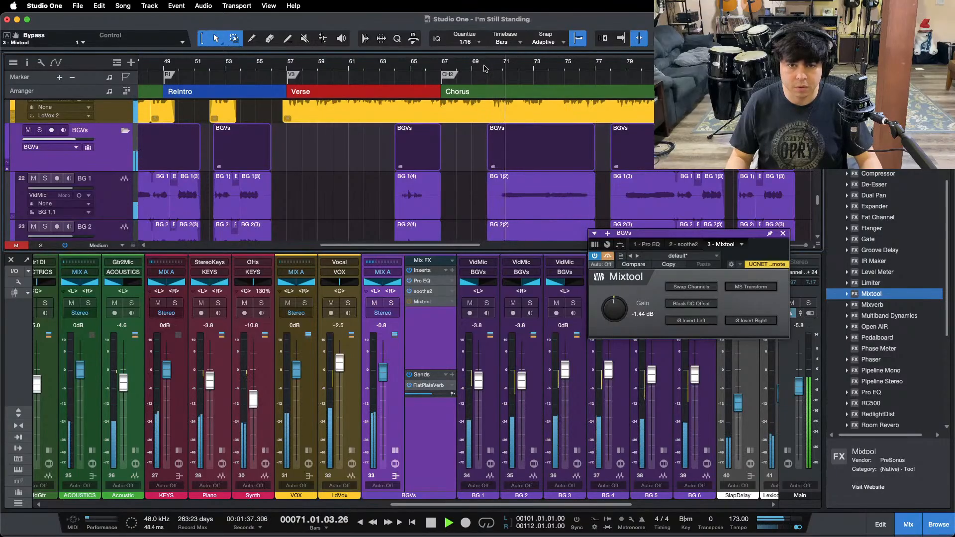
left_click(607, 257)
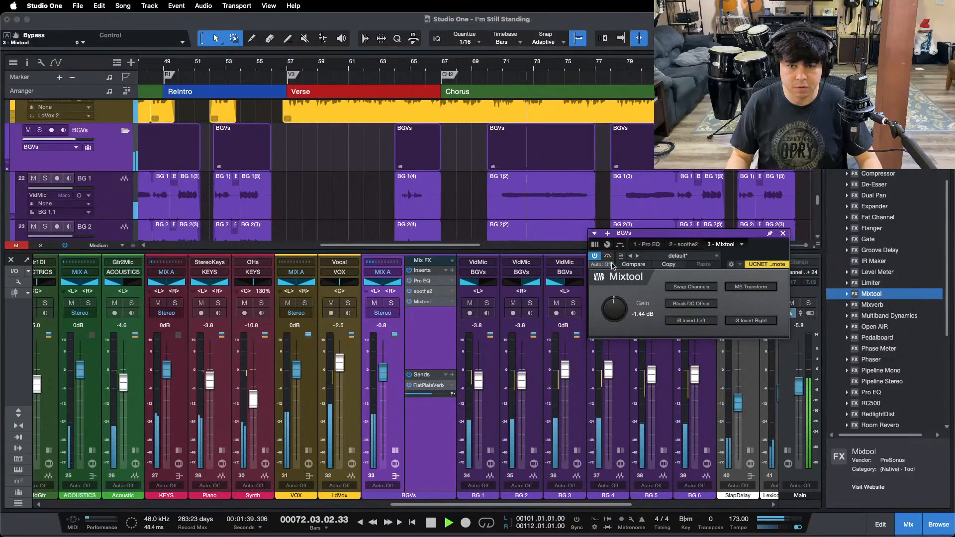
left_click(6, 36)
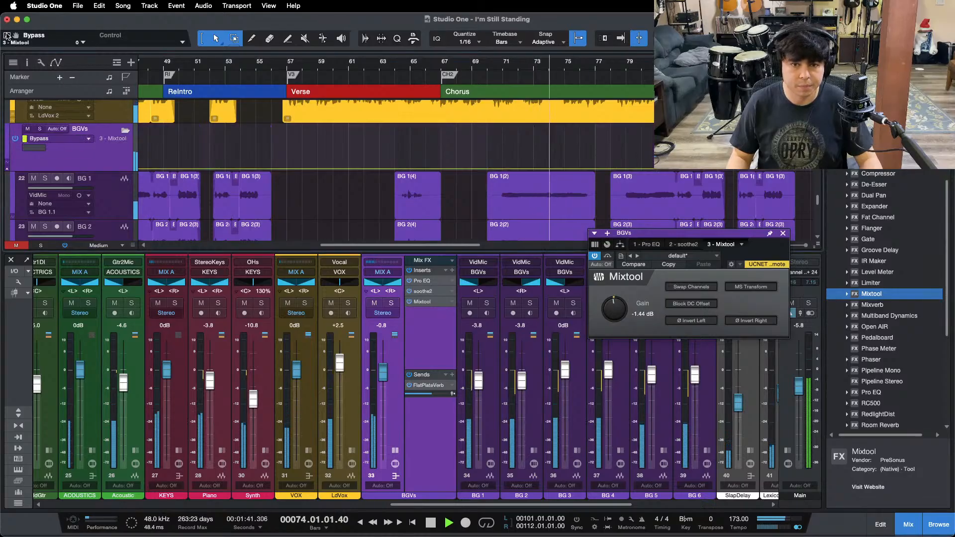
left_click(783, 233)
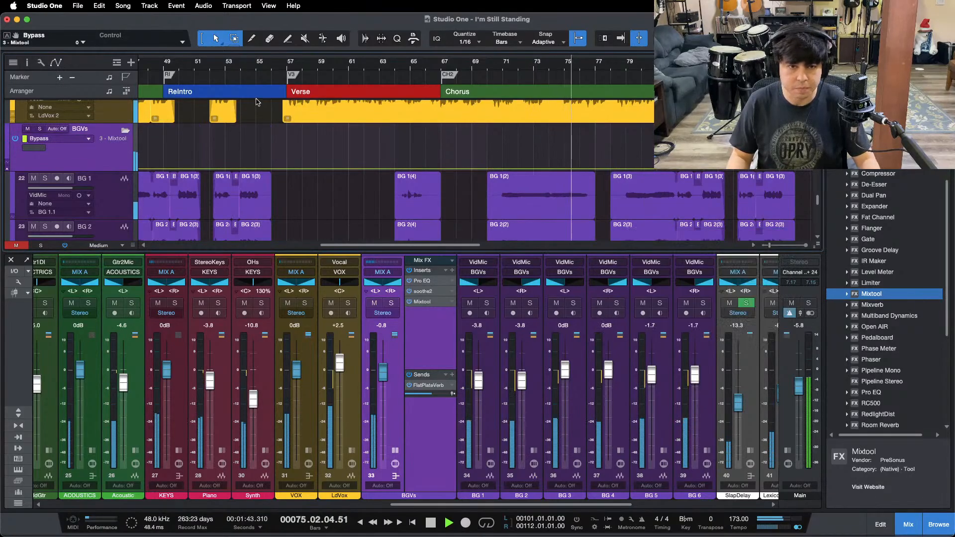
Step: Try to automate the Mixtool's bypass on in the first chorus from bar 35 to bar 48.2, and stop playback
left_click_drag(582, 62, 582, 44)
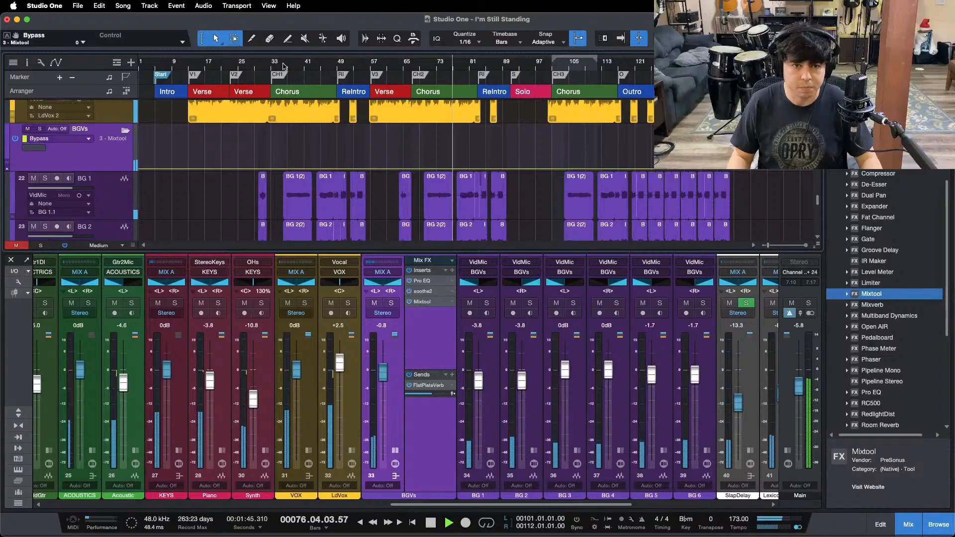
left_click_drag(285, 62, 306, 96)
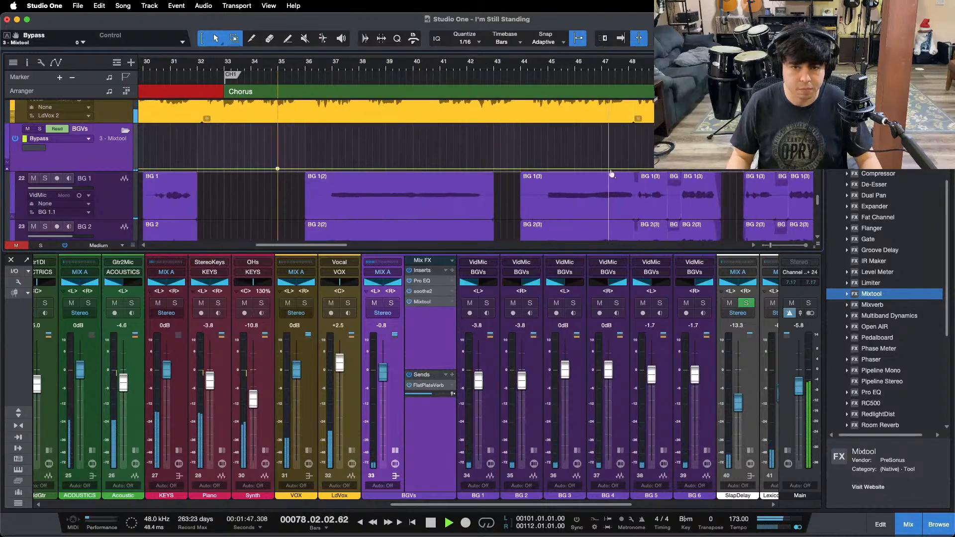
left_click_drag(653, 67, 650, 102)
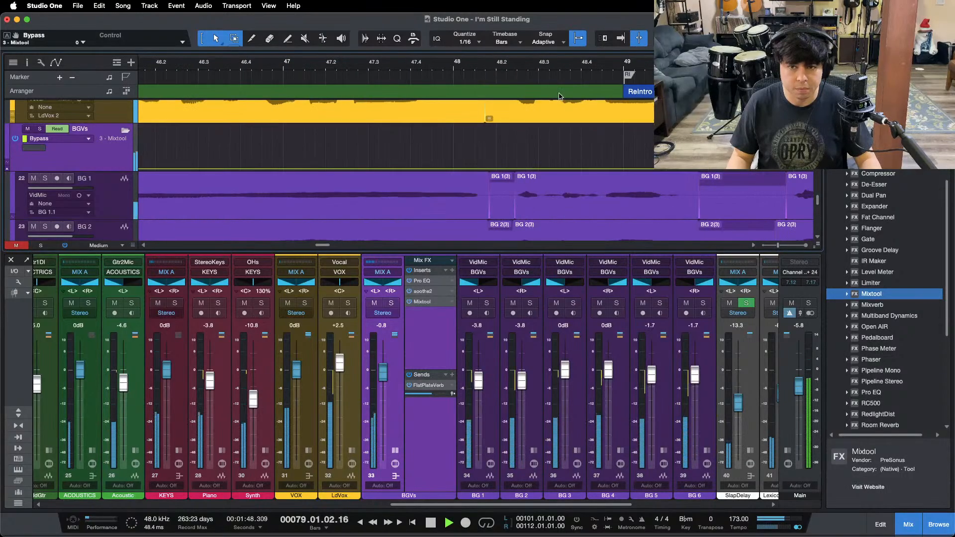
left_click(507, 168)
left_click_drag(412, 132, 361, 2)
key("space")
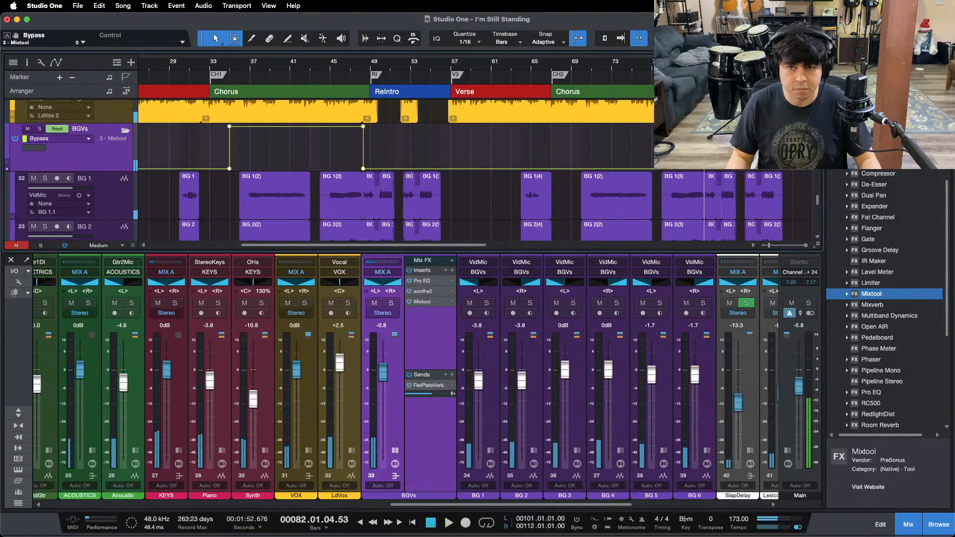
Step: Try to automate the Mixtool's bypass on in the second chorus from bar 69 to bar 82.2
left_click_drag(716, 61, 707, 77)
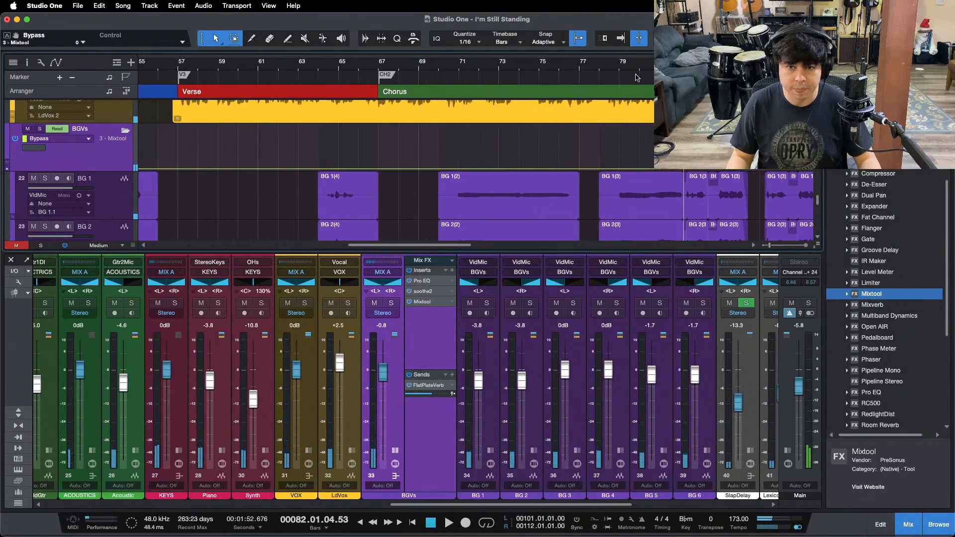
left_click(420, 174)
left_click(615, 93)
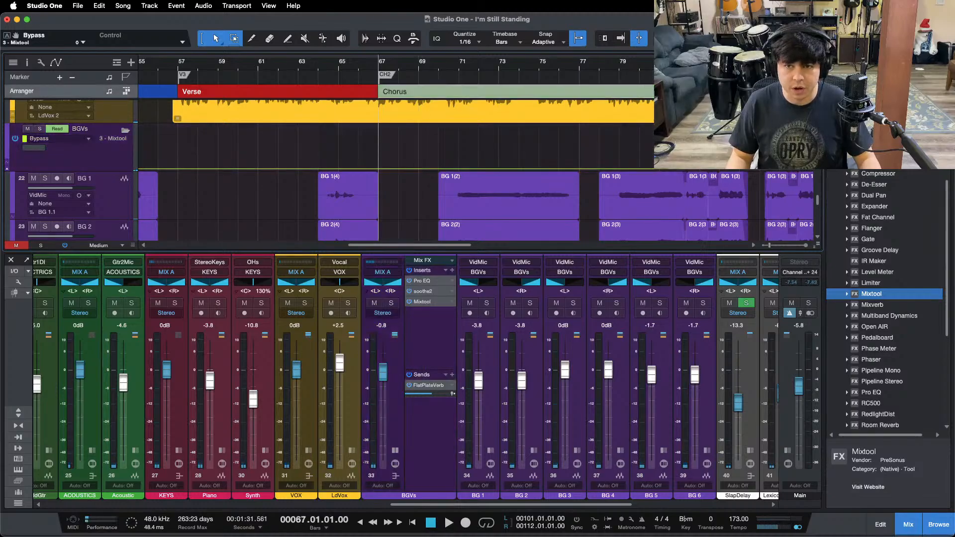
left_click_drag(686, 61, 579, 107)
left_click(592, 169)
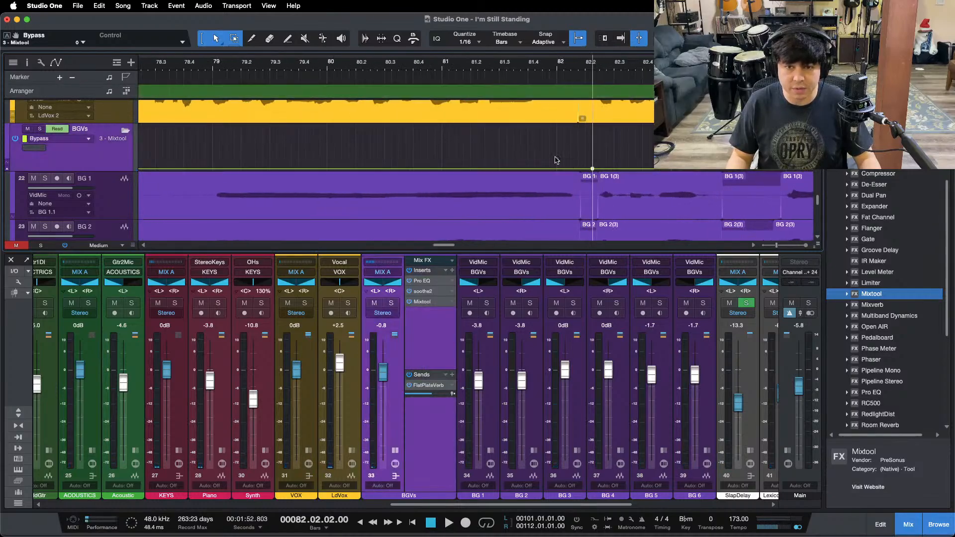
left_click_drag(519, 132, 521, 109)
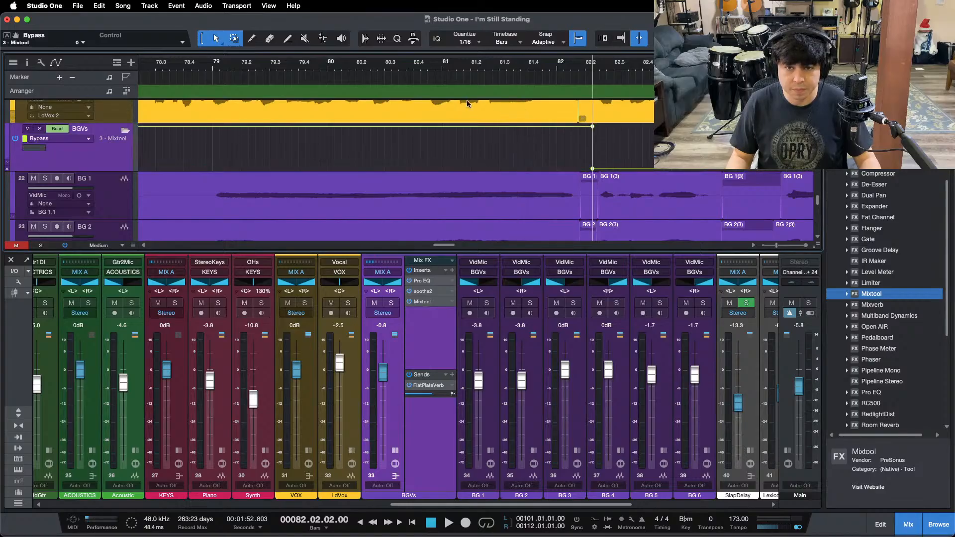
Step: Play the second chorus with the Mixtool open, stop, and undo the raised bypass automation in both choruses
key("space")
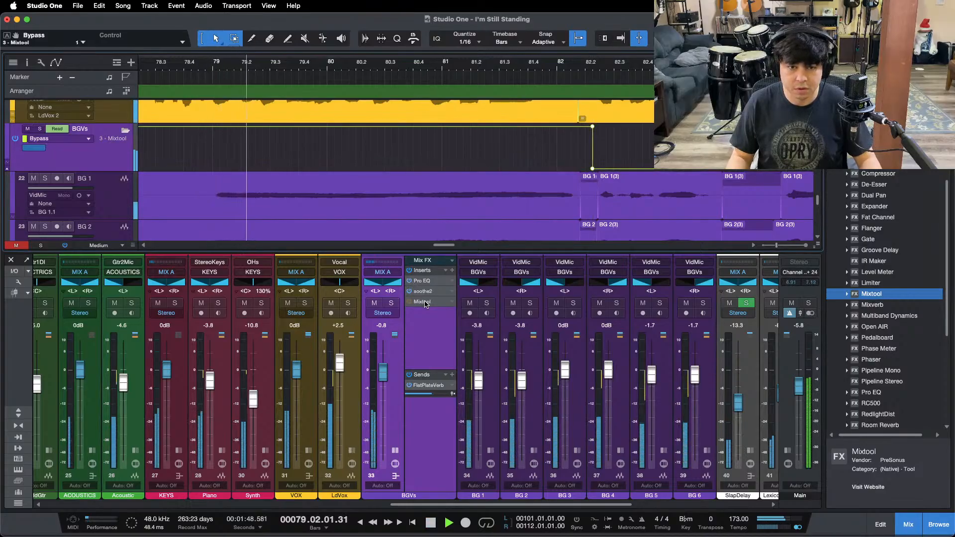
double_click(425, 302)
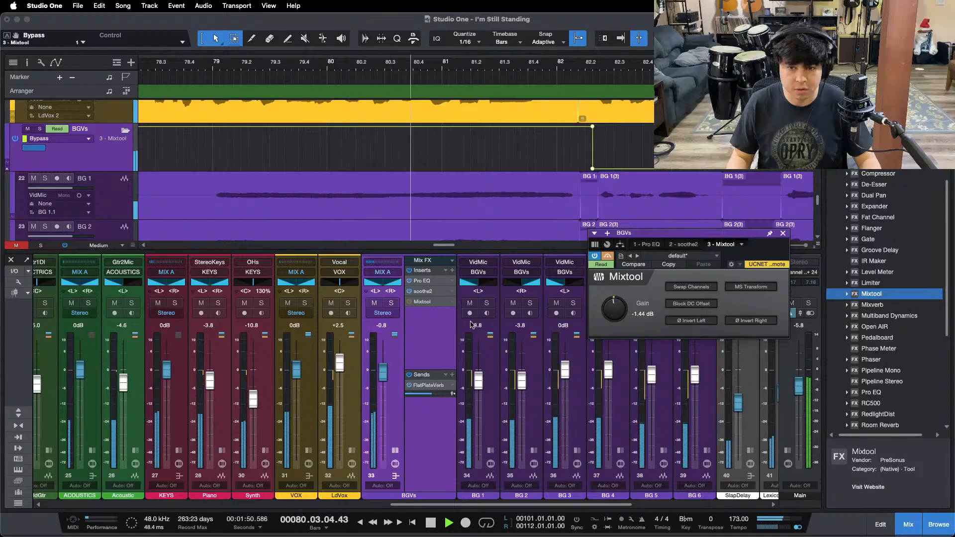
key("space")
key("super+z")
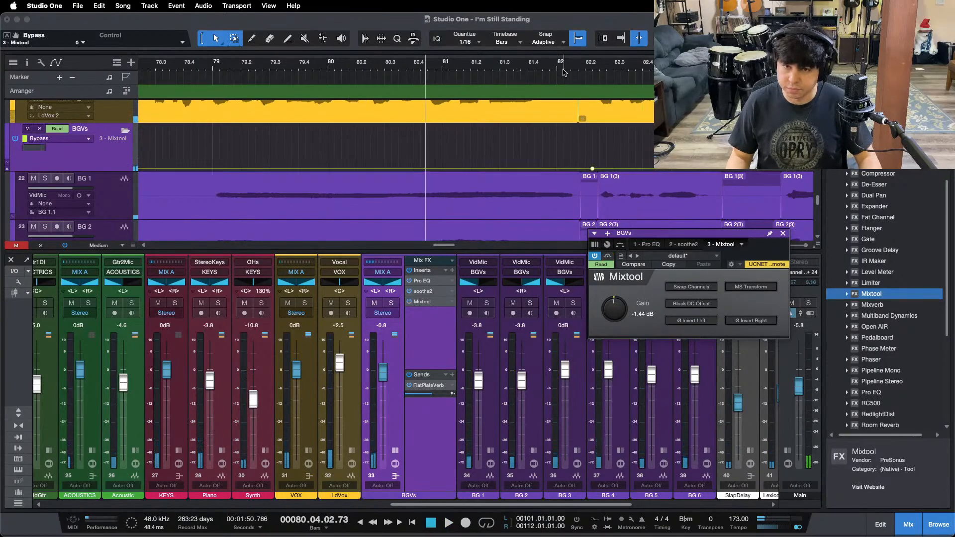
left_click_drag(574, 63, 680, 21)
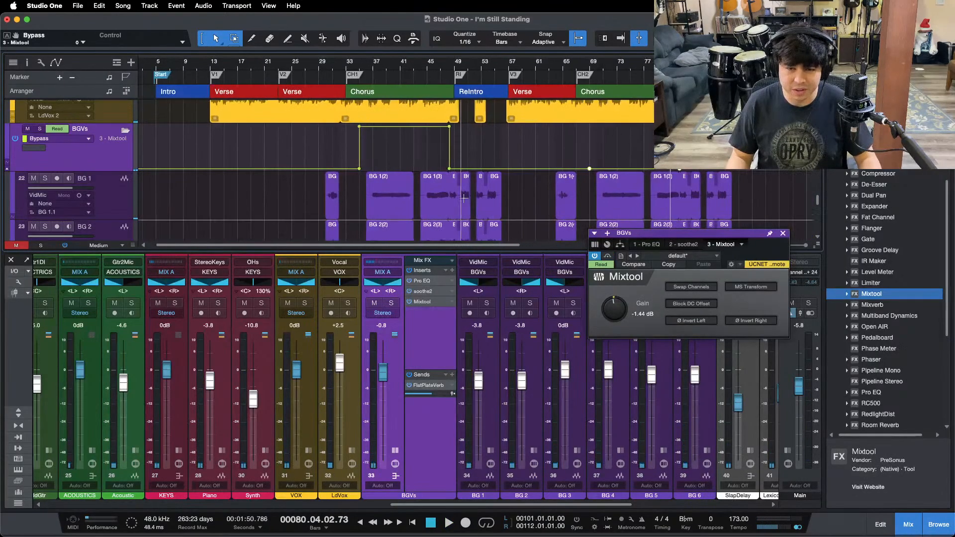
key("super+z")
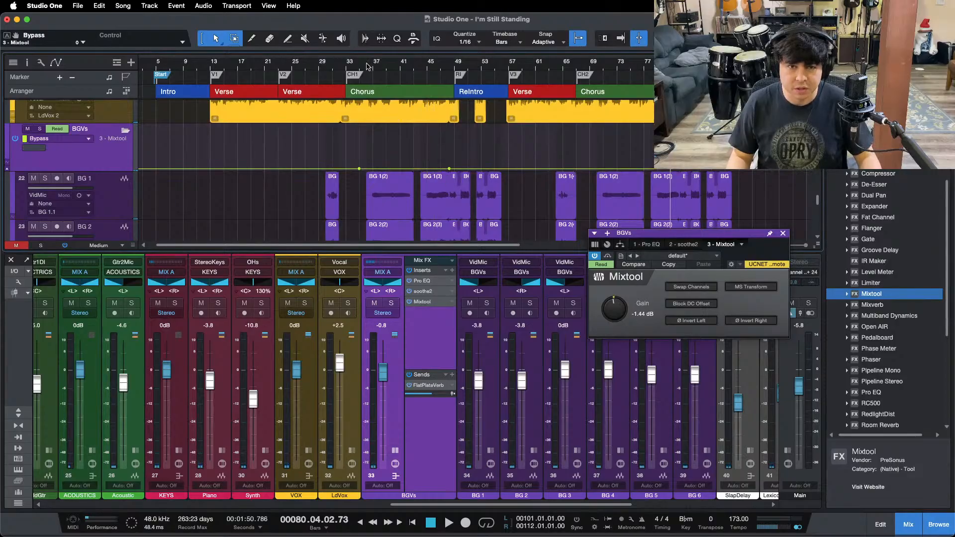
Step: Play the first chorus to compare the background vocals with the Mixtool active and bypassed, and stop
key("space")
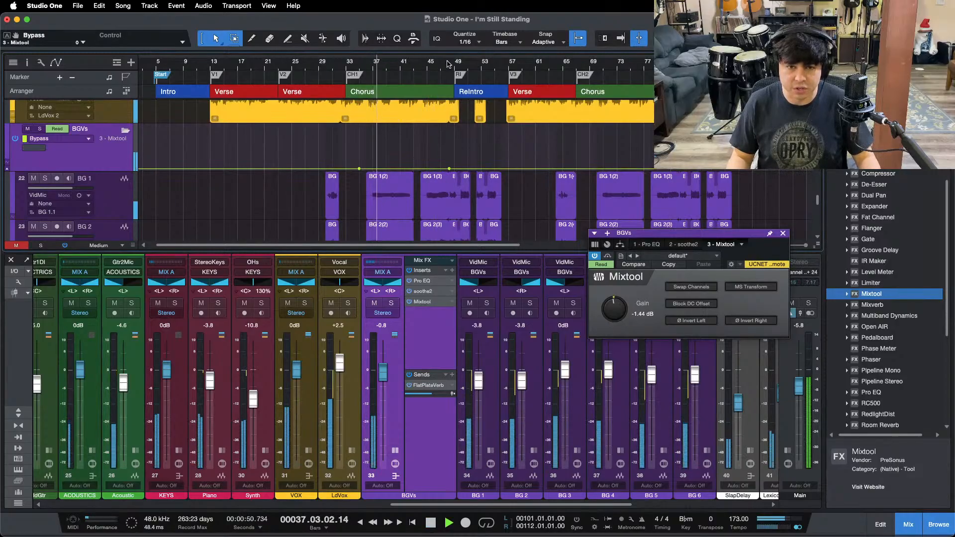
left_click_drag(450, 63, 415, 62)
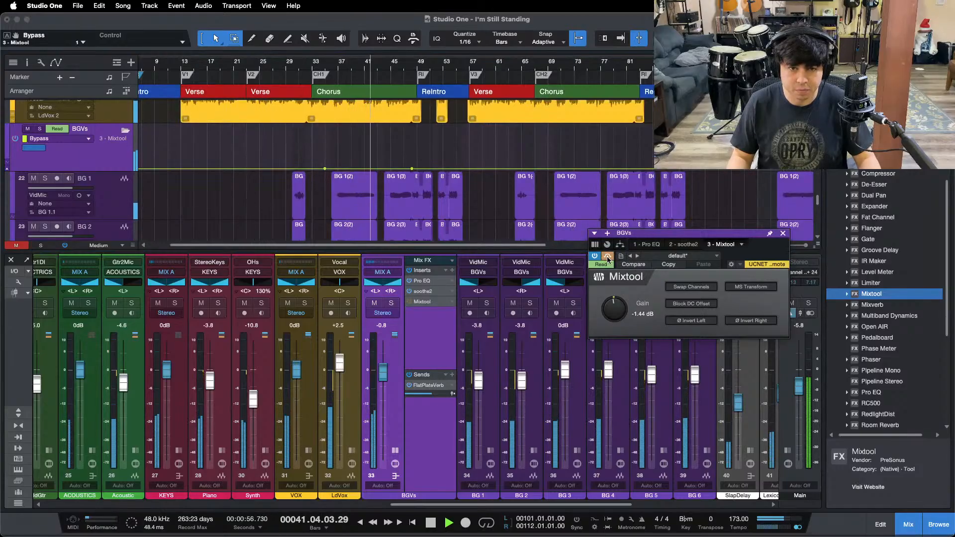
key("space")
left_click(273, 64)
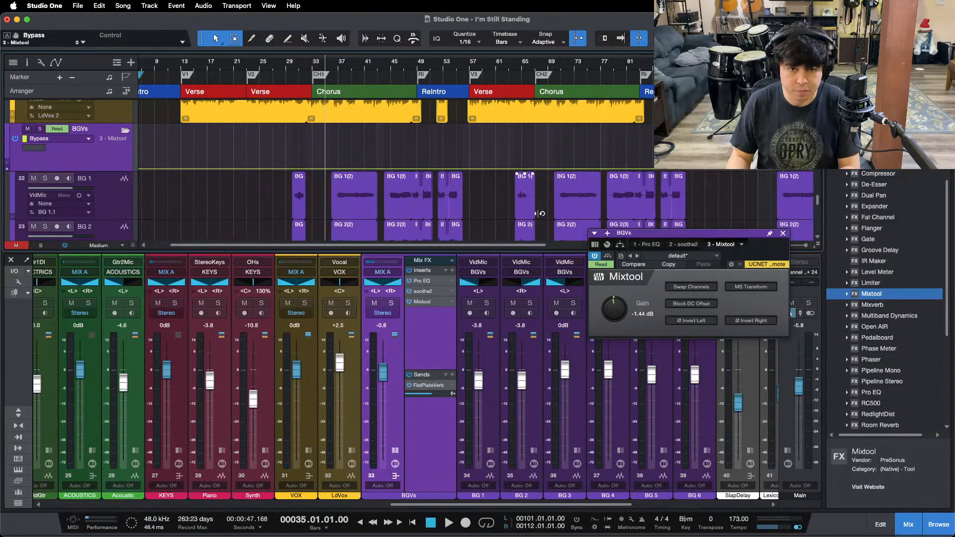
Step: Bypass the BGVs Mixtool along its whole automation lane and start playback in the first chorus from bar 37
left_click(608, 255)
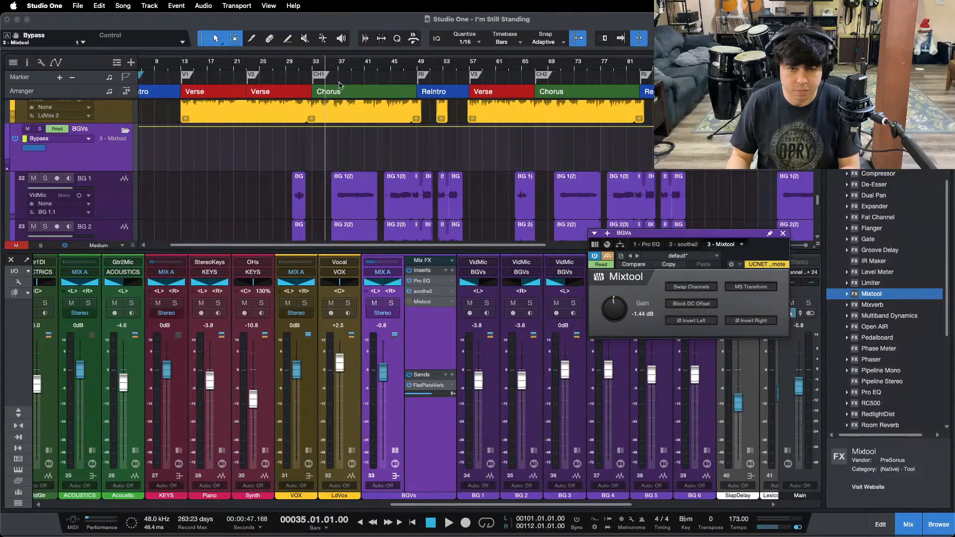
left_click(338, 64)
key("space")
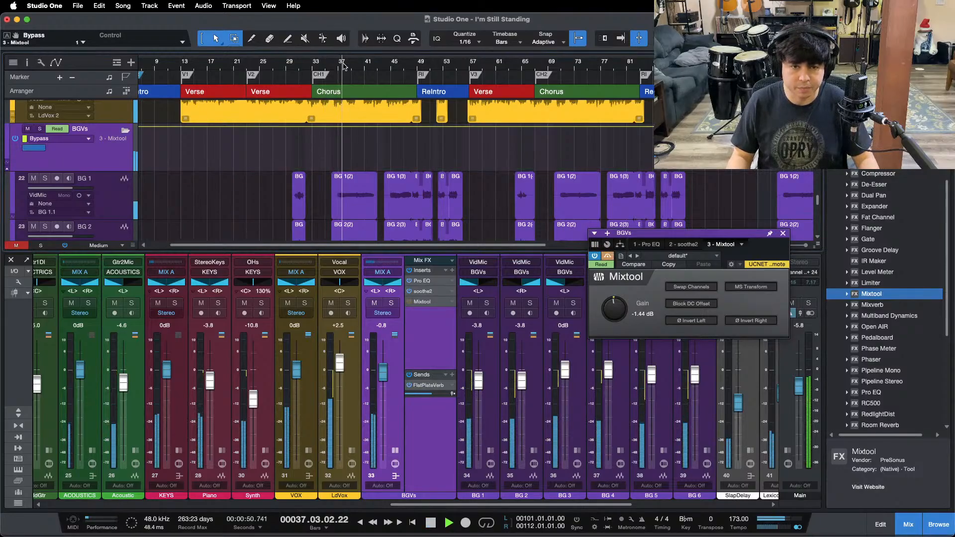
Step: Lower the BGVs track's Bypass automation to off through the first chorus, ending at bar 48.2 before the ReIntro
left_click_drag(343, 65, 371, 90)
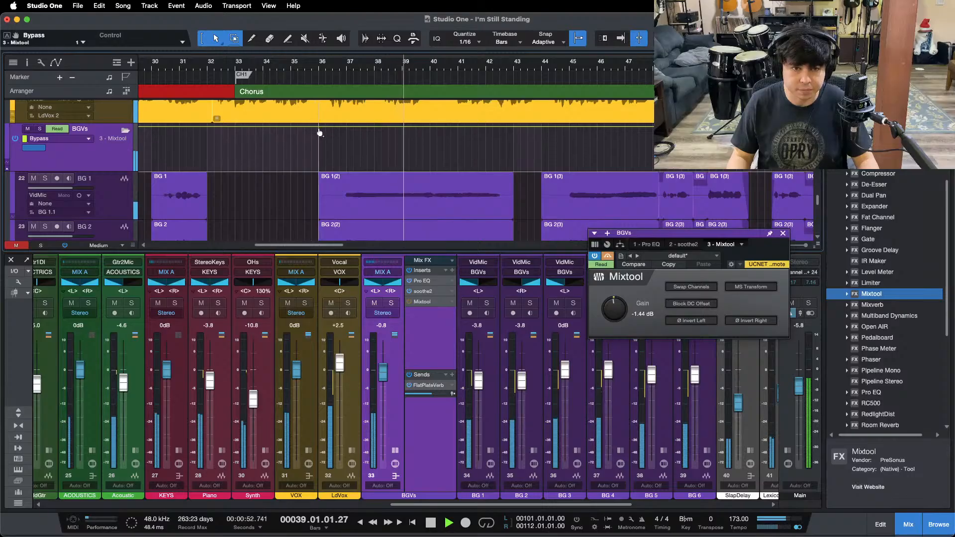
left_click_drag(666, 63, 593, 94)
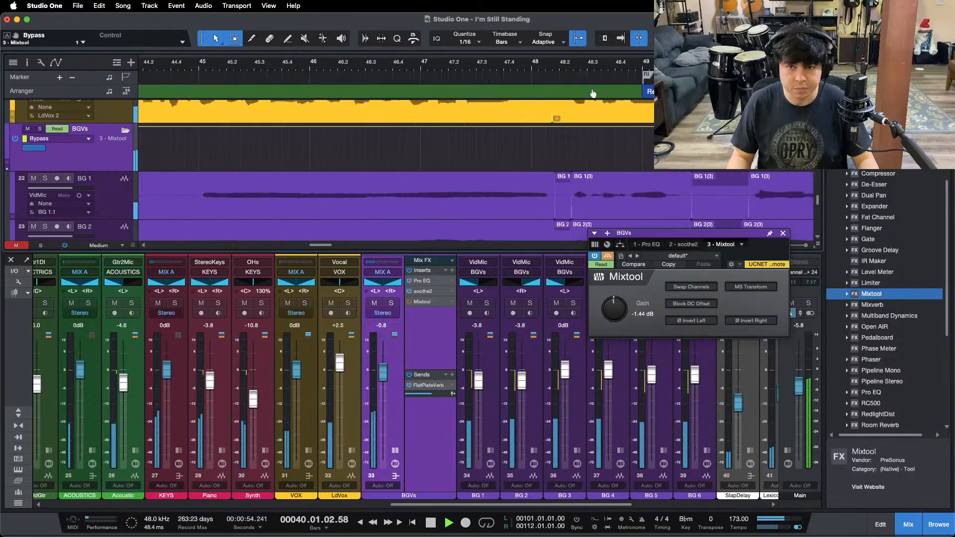
left_click(558, 127)
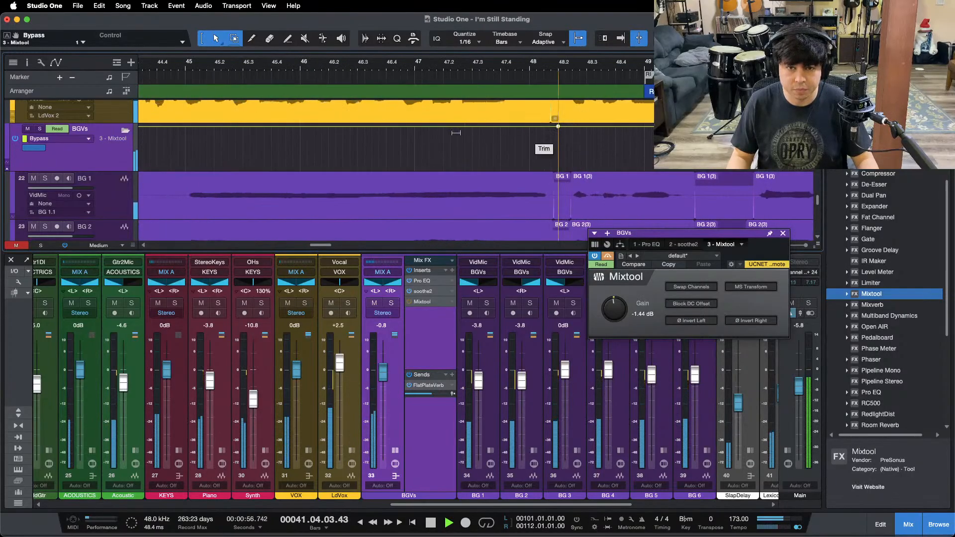
left_click_drag(454, 130, 450, 209)
left_click_drag(287, 72, 271, 53)
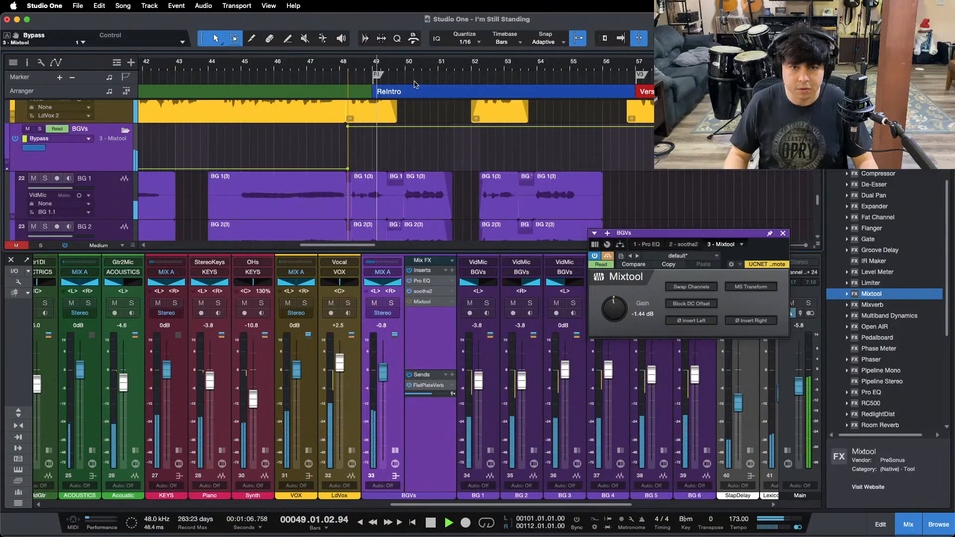
Step: Lower the BGVs track's Bypass automation to off through the second chorus, from bar 69 to bar 82.2
scroll(416, 67, "down", 5)
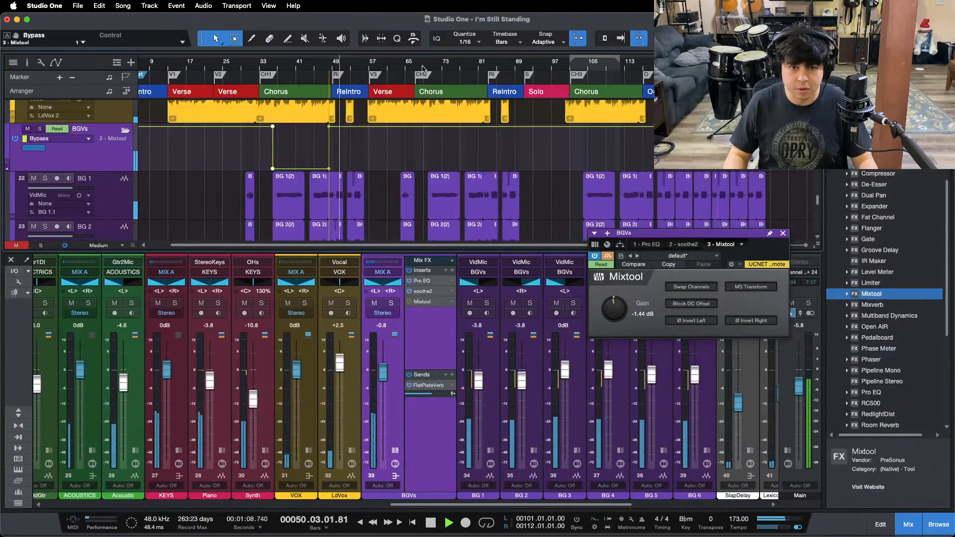
scroll(421, 68, "up", 5)
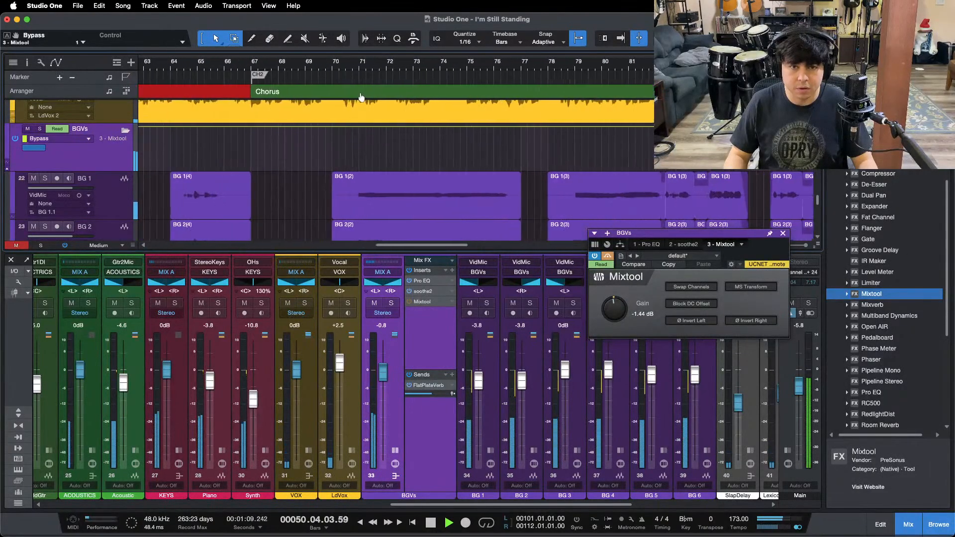
left_click(304, 127)
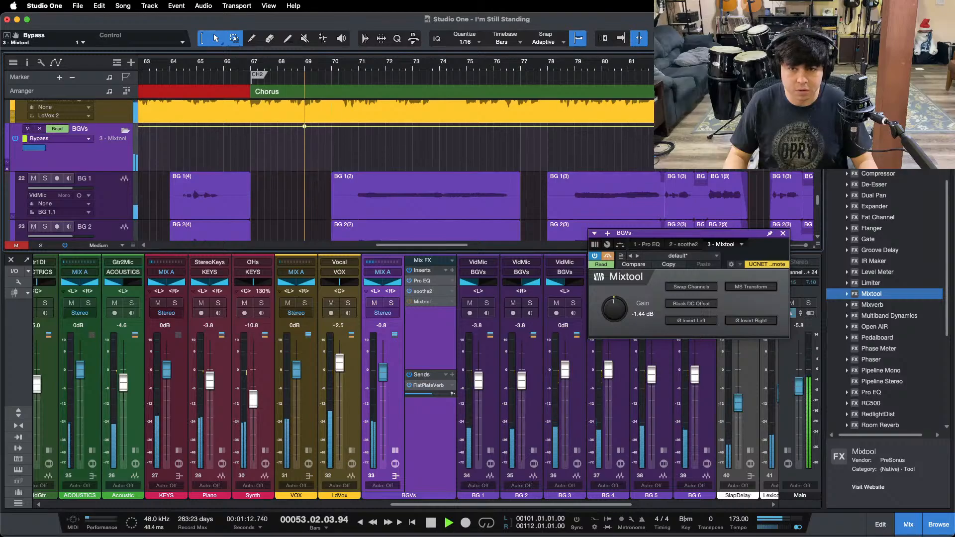
scroll(687, 67, "up", 5)
left_click(496, 129)
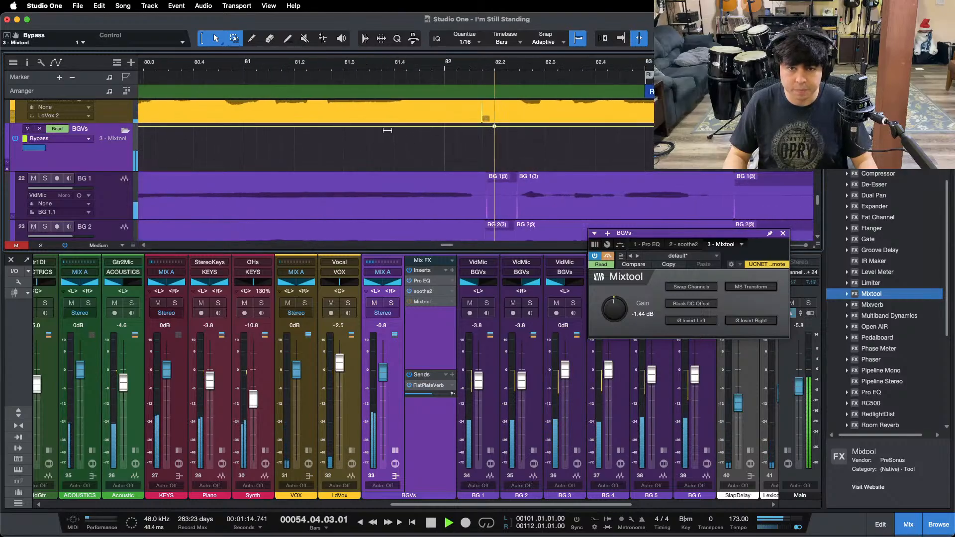
left_click_drag(388, 130, 391, 169)
scroll(462, 70, "down", 5)
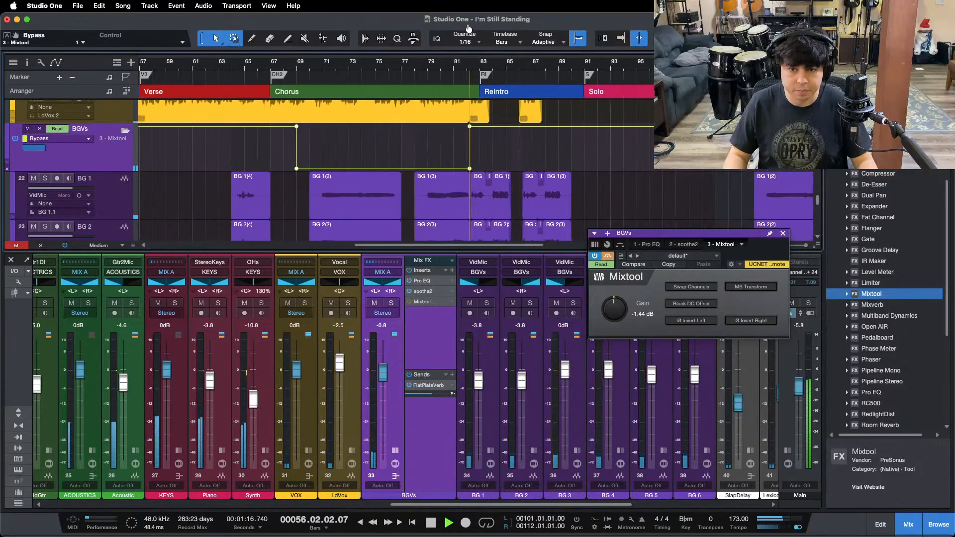
Step: Lower the BGVs Bypass automation to off through the third chorus, from bar 101 to bar 116.2, and close the Mixtool
scroll(338, 65, "down", 3)
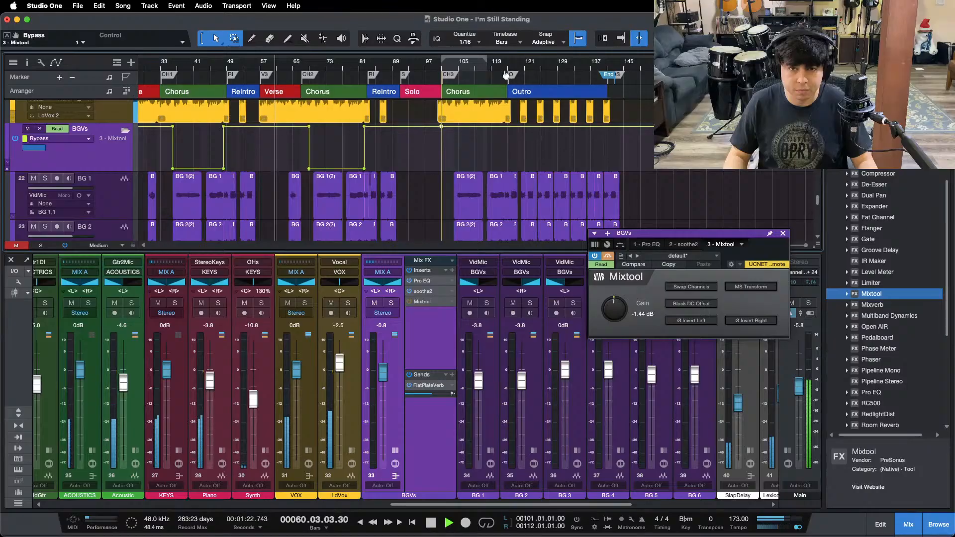
left_click_drag(506, 66, 428, 123)
left_click(343, 128)
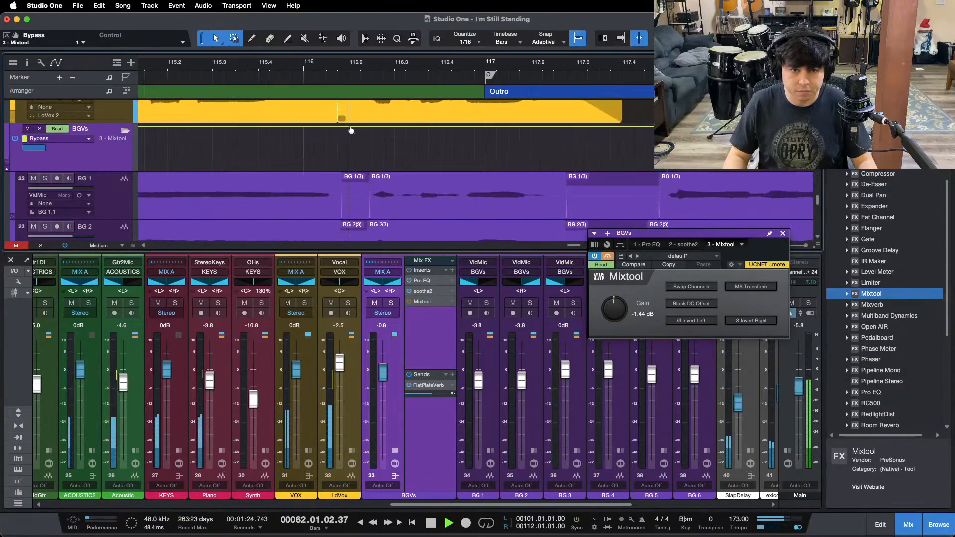
left_click_drag(260, 136, 269, 180)
key("shift+f")
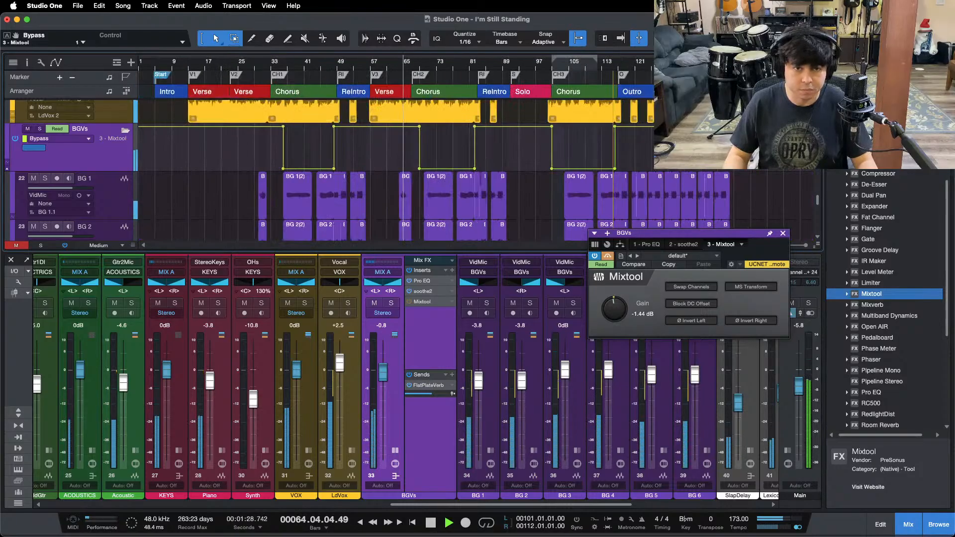
left_click(783, 233)
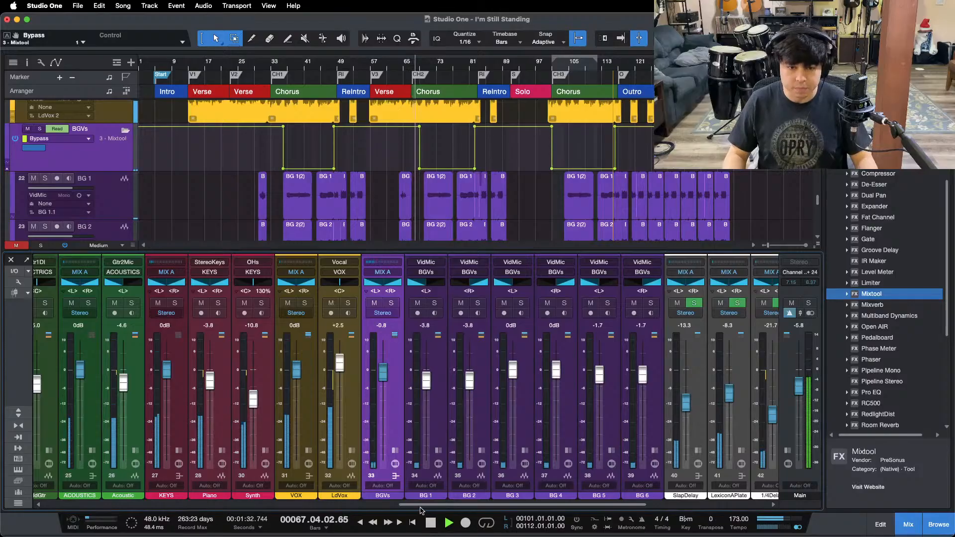
Step: Hide the mixer and fit all tracks of the song into the arrangement at Overview height
scroll(424, 441, "right", 8)
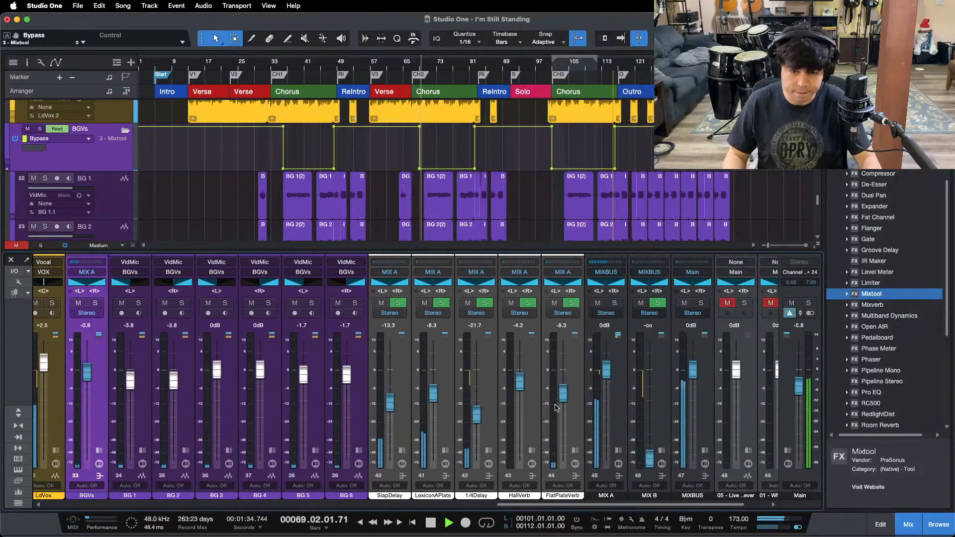
key("F3")
scroll(730, 344, "up", 10)
key("alt+z")
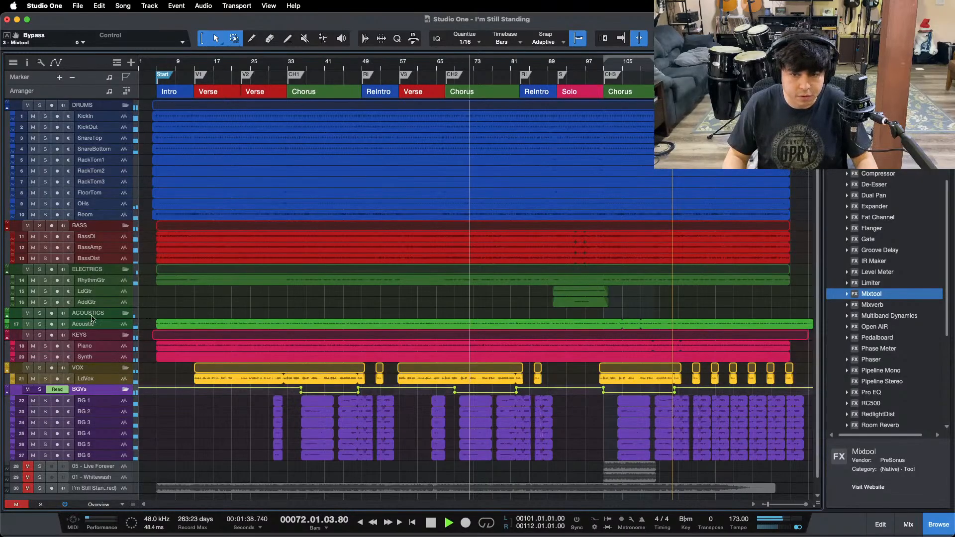
left_click(108, 505)
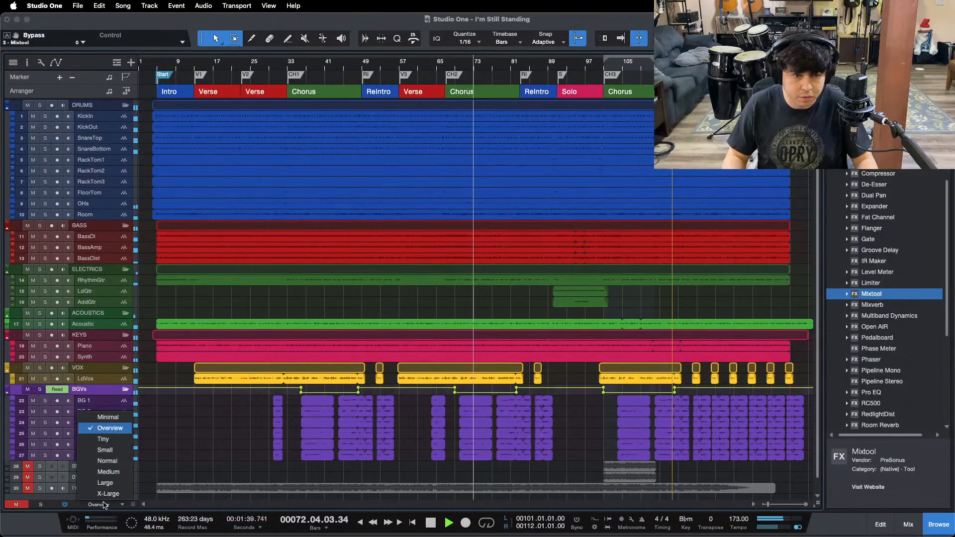
left_click(109, 472)
scroll(626, 349, "up", 6)
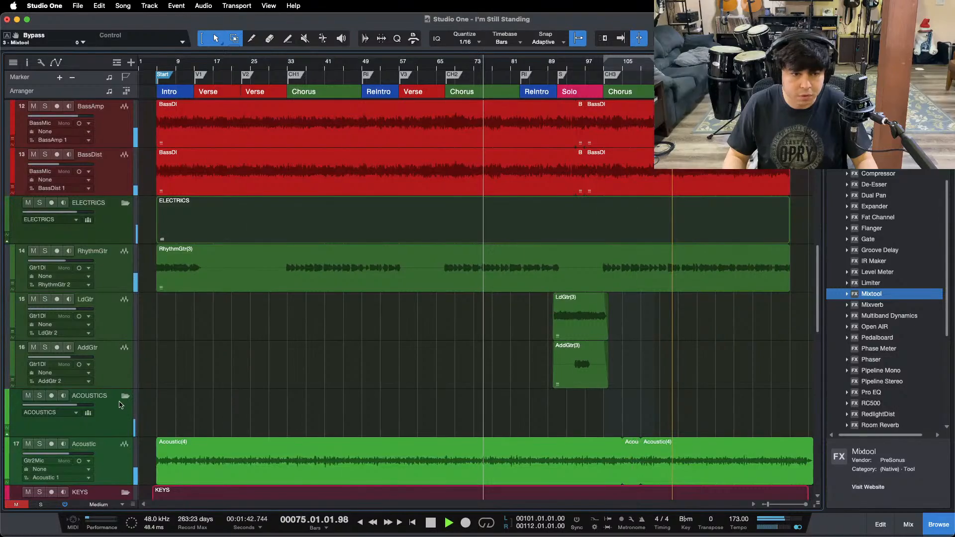
left_click(124, 506)
left_click(116, 450)
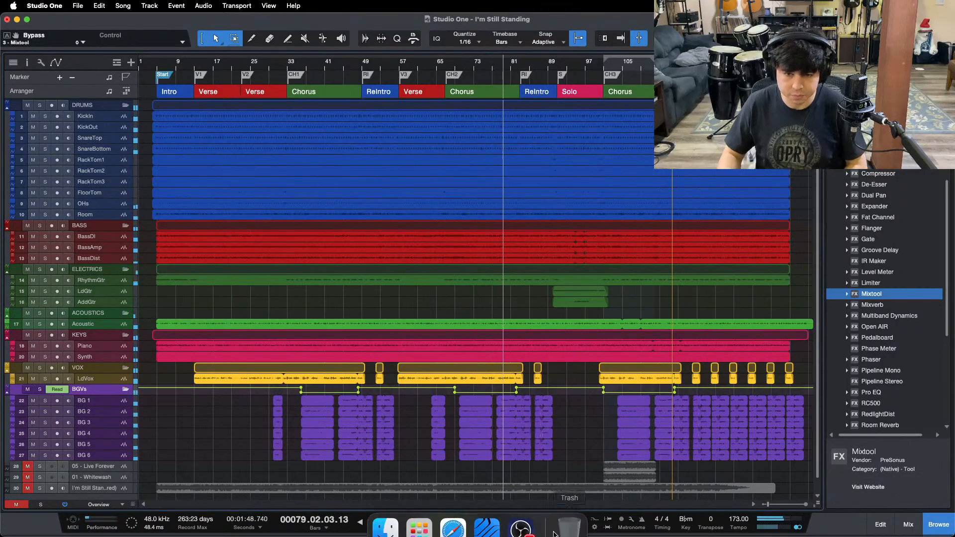
left_click(521, 520)
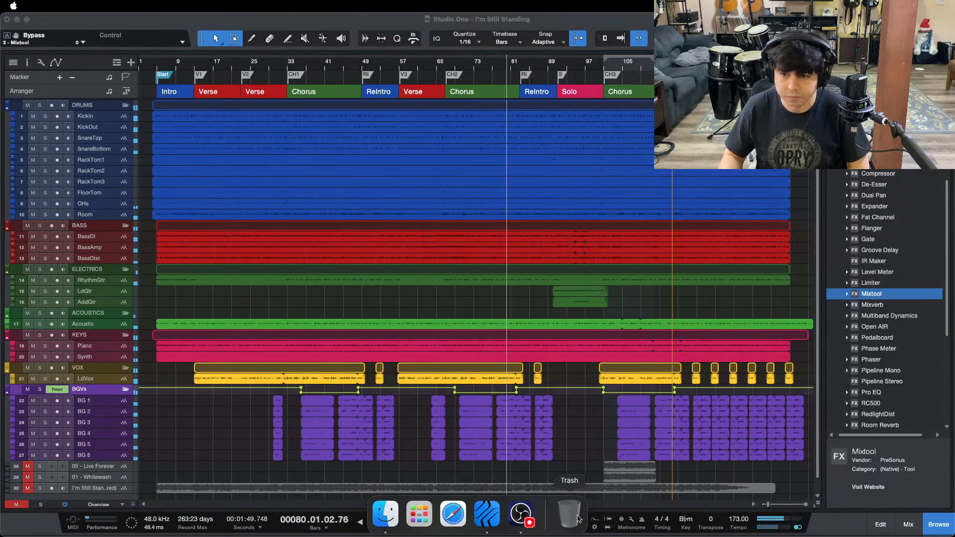
left_click(926, 478)
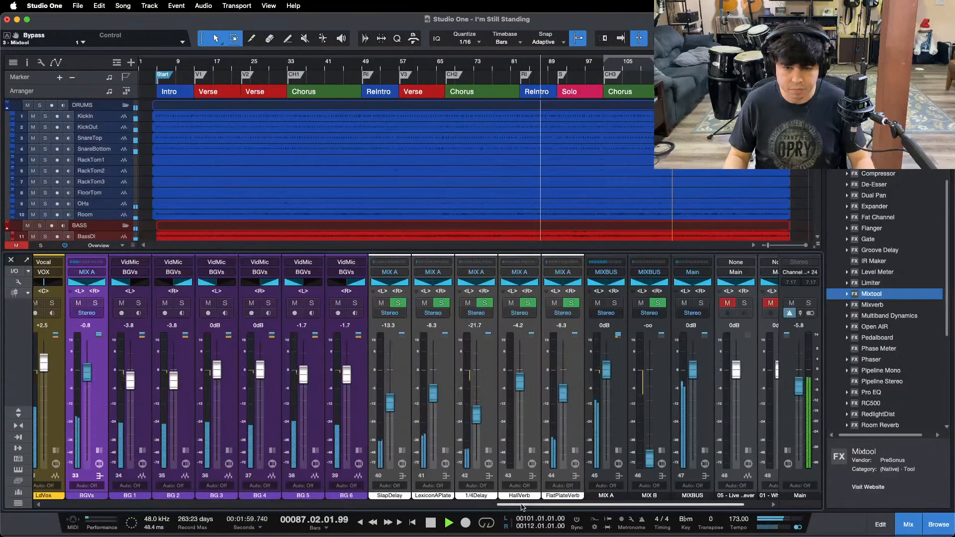
Step: Raise the BGVs bus fader to -0.4 dB in the mixer, and hide the mixer again
left_click(908, 524)
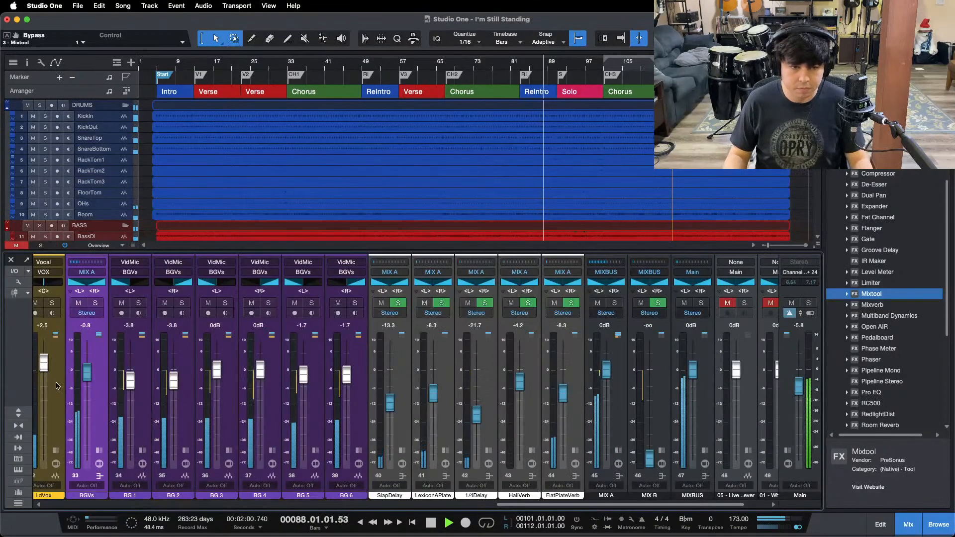
left_click_drag(86, 376, 86, 374)
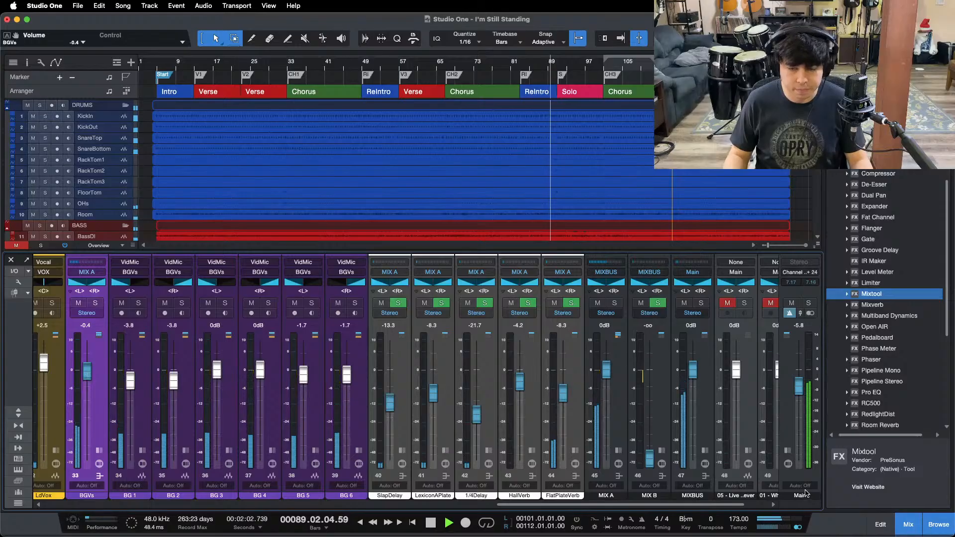
key("F3")
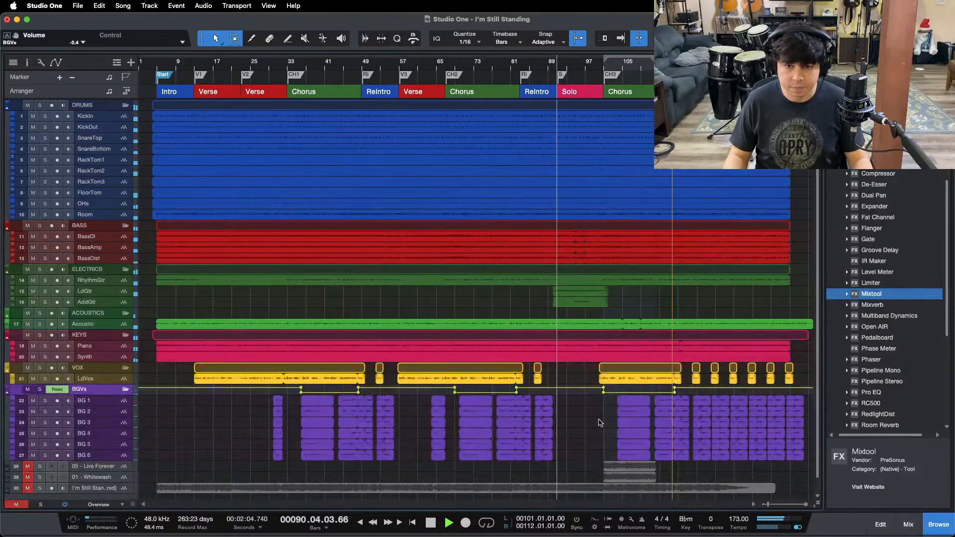
Step: Lower the LdGtr fader to -1.7 dB and the AddGtr fader to -5.4 dB during the solo
key("F3")
scroll(497, 506, "left", 2)
scroll(497, 507, "left", 10)
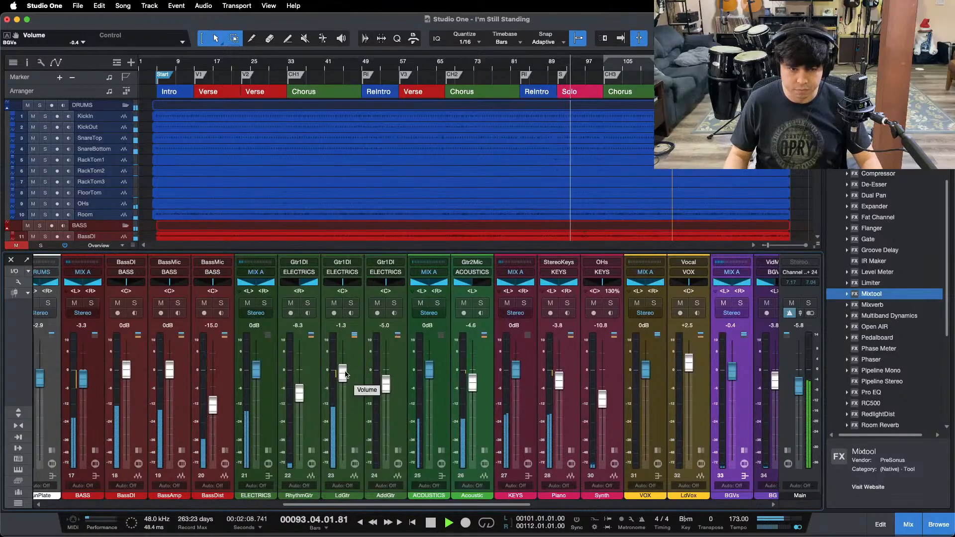
left_click_drag(345, 374, 345, 378)
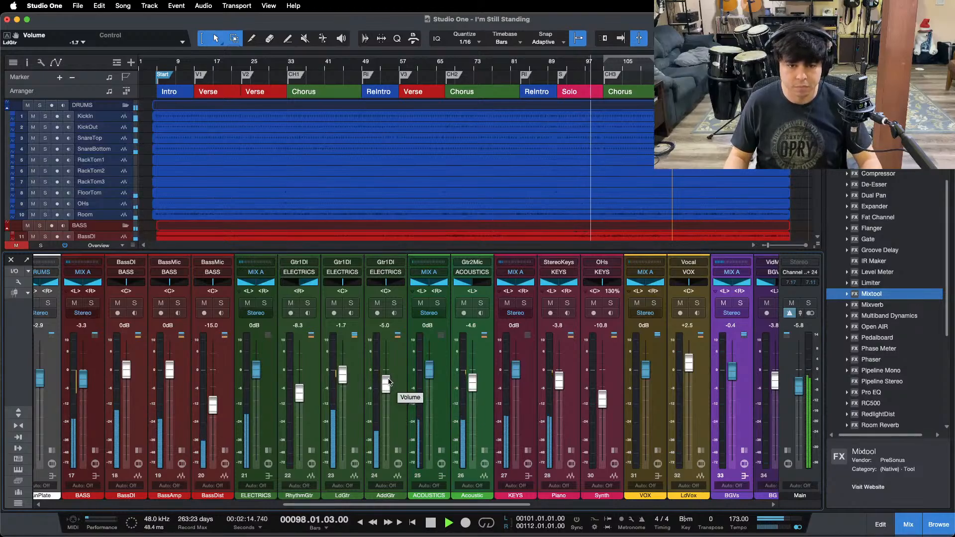
left_click_drag(388, 381, 389, 384)
key("F3")
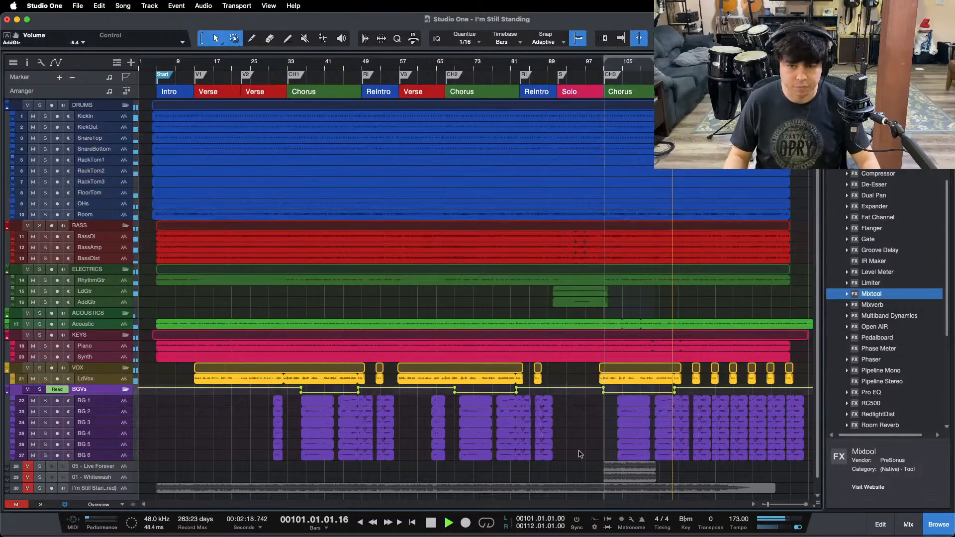
Step: Try lowering the gain of the BGVs channel's Mixtool to -1.92 dB during the third chorus
key("F3")
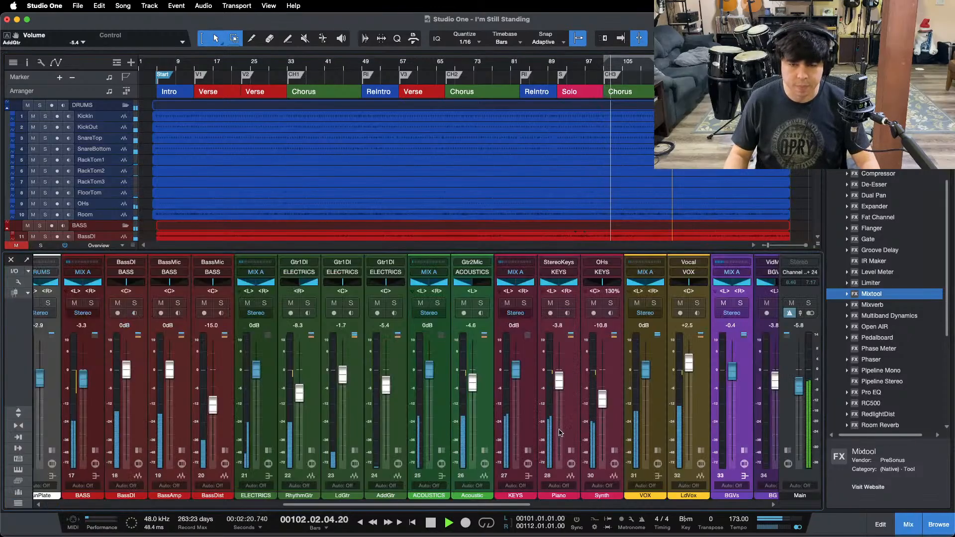
left_click_drag(562, 505, 555, 505)
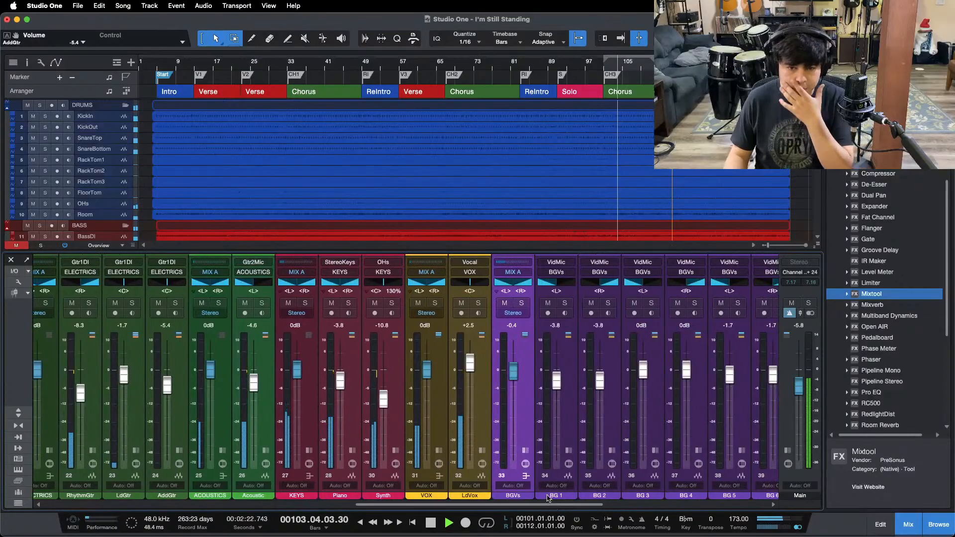
mouse_move(460, 408)
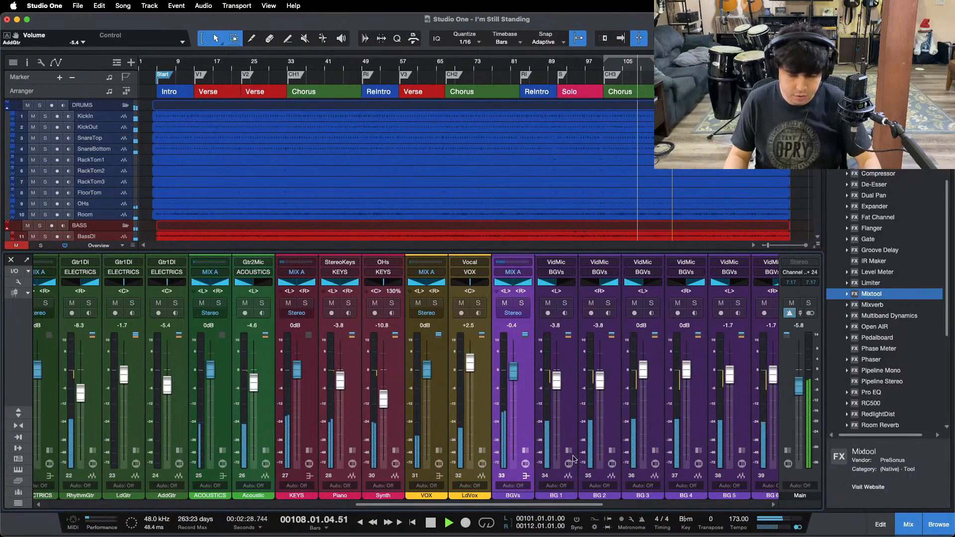
left_click(525, 451)
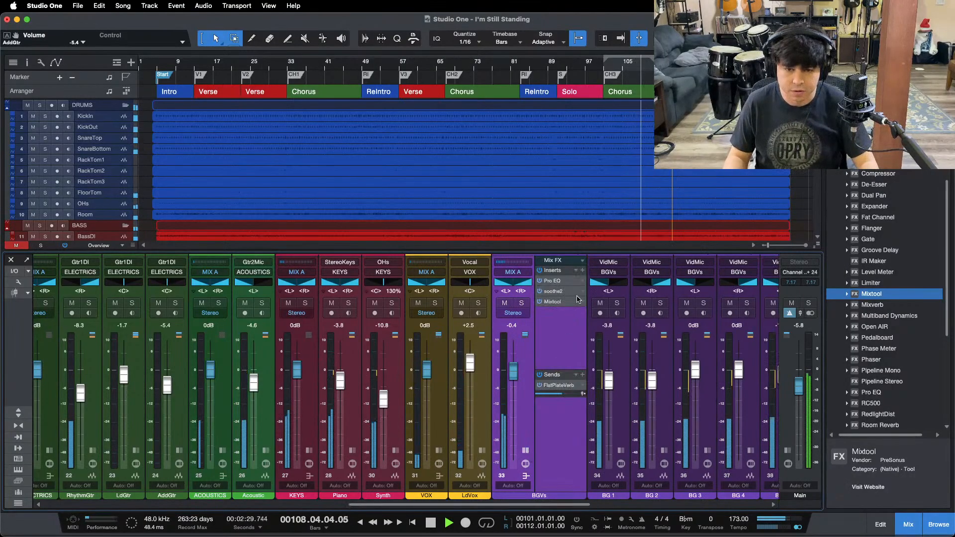
left_click(552, 302)
left_click_drag(614, 312, 614, 318)
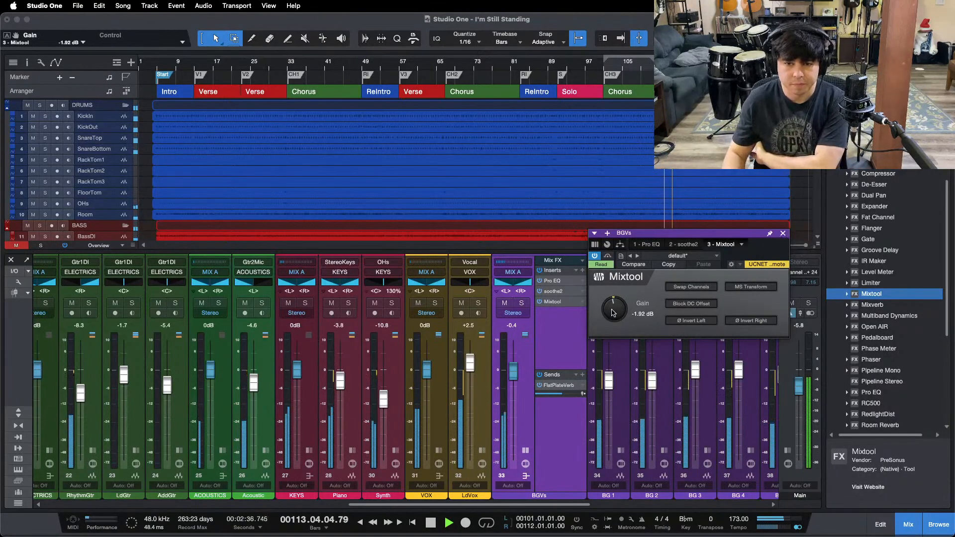
left_click(782, 234)
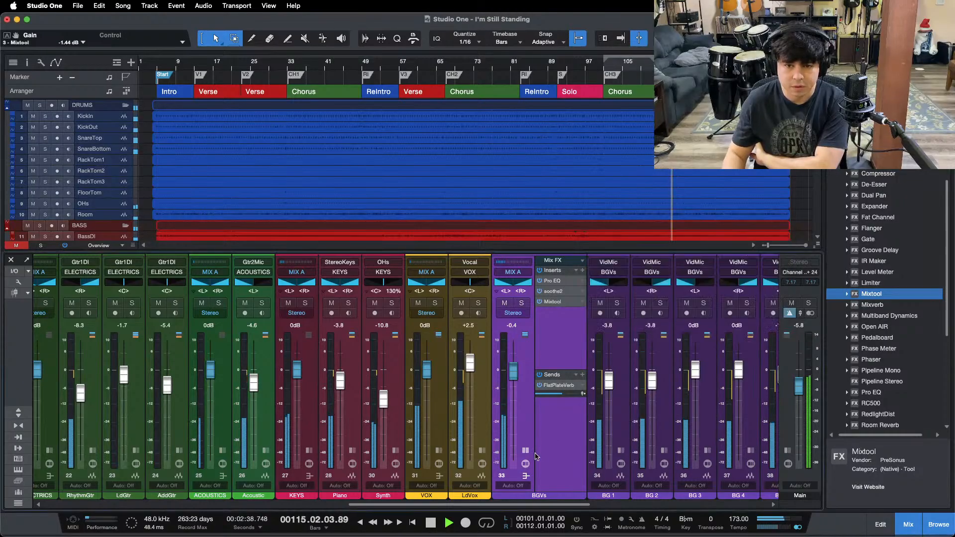
left_click(526, 451)
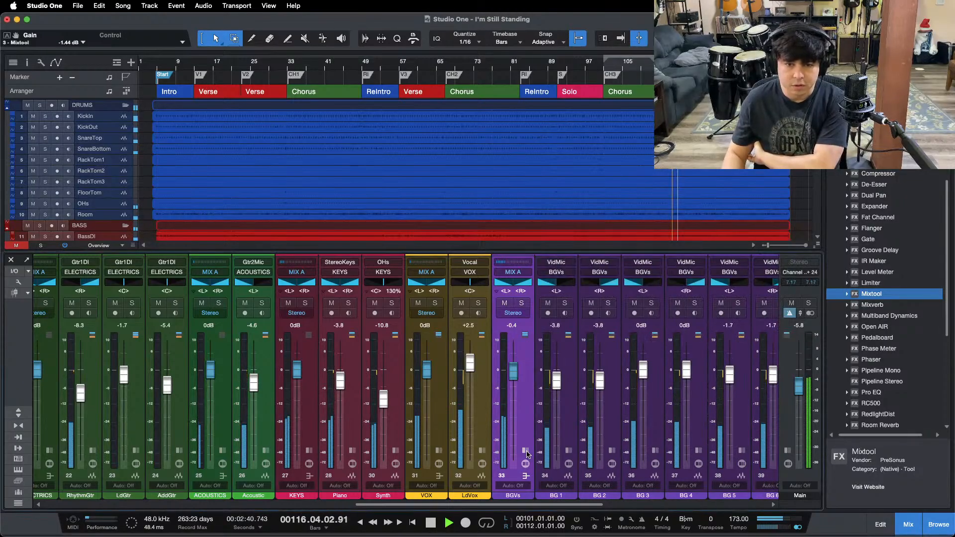
Step: Hide the mixer, set the track height to Medium, and bring the reference song tracks into view
left_click(908, 524)
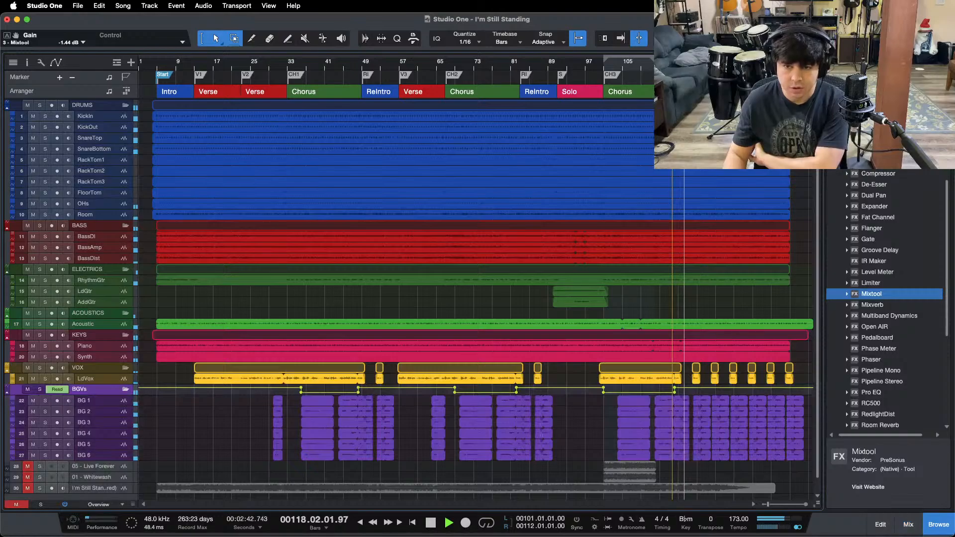
left_click(105, 504)
left_click(108, 471)
scroll(509, 453, "down", 10)
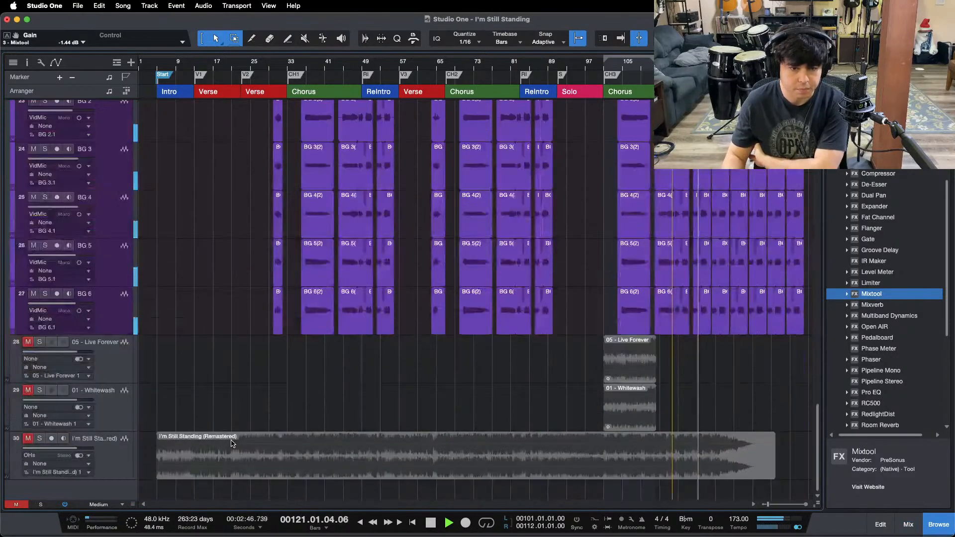
Step: Show the mix bus and reference channels in the mixer, stop playback, and select the MIX B channel
key("F3")
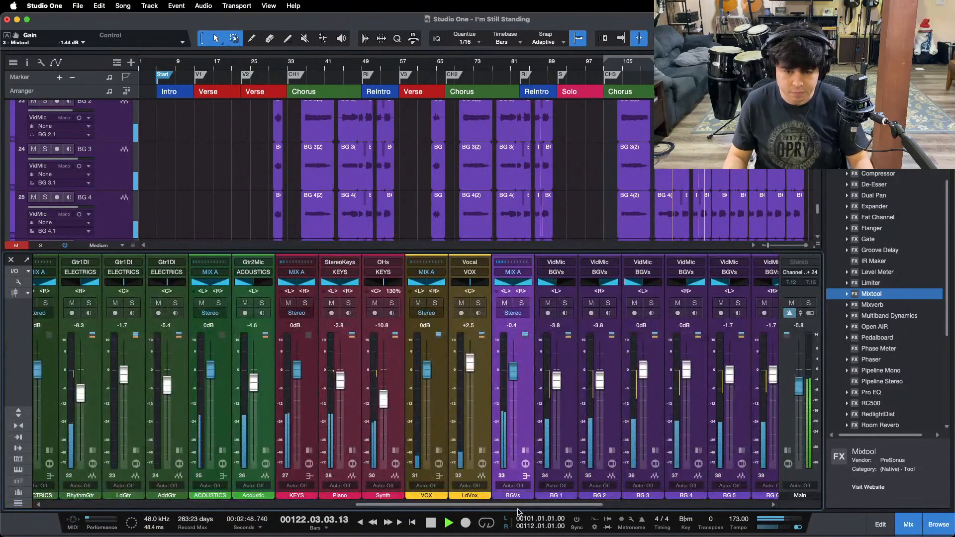
left_click_drag(522, 505, 825, 493)
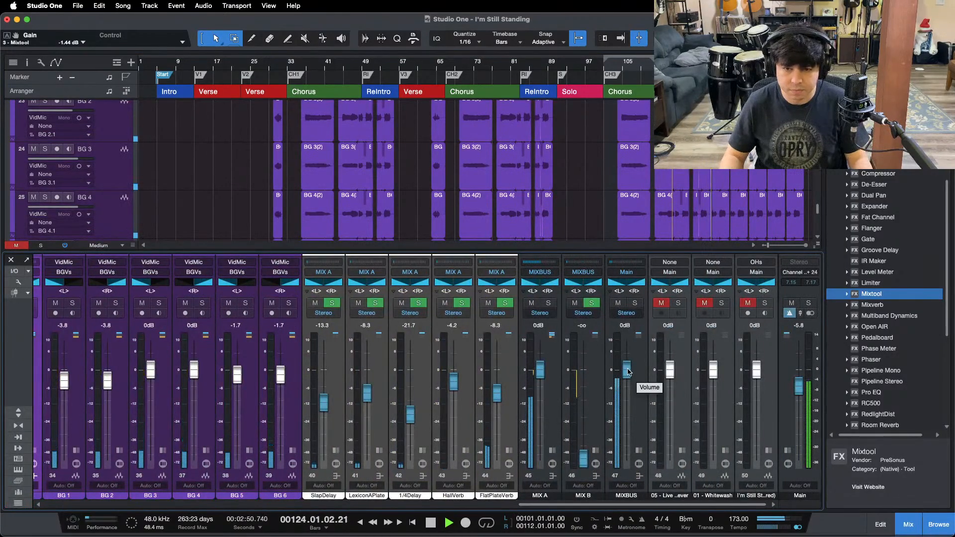
key("space")
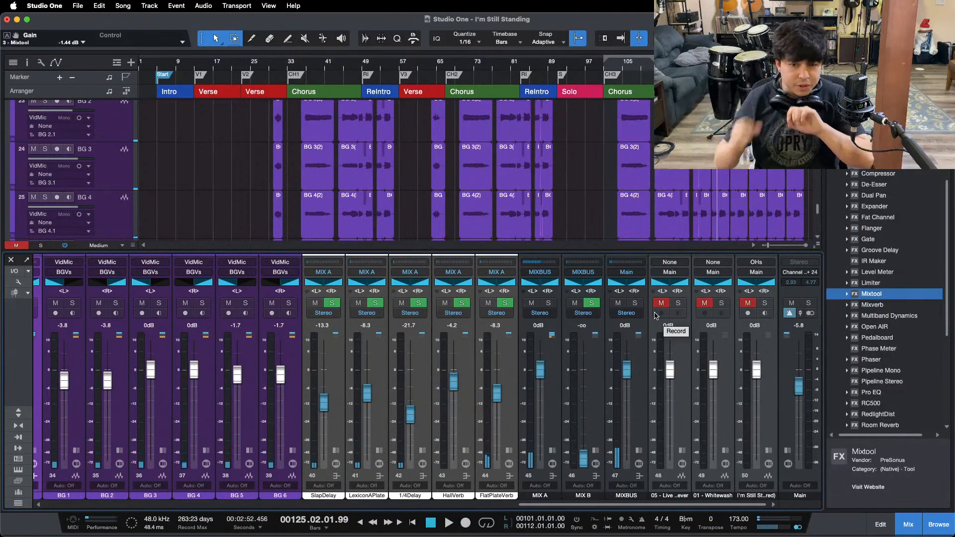
left_click(588, 408)
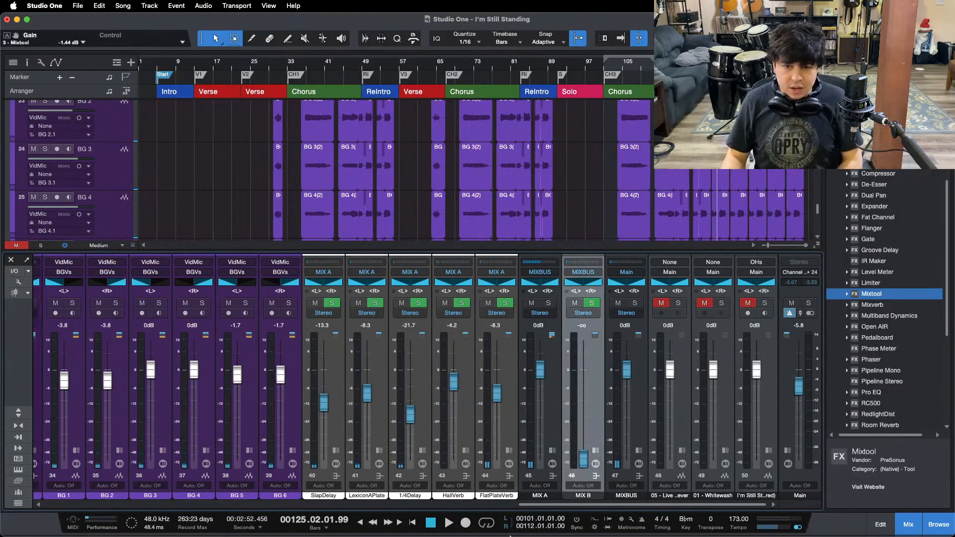
mouse_move(510, 536)
left_click(520, 517)
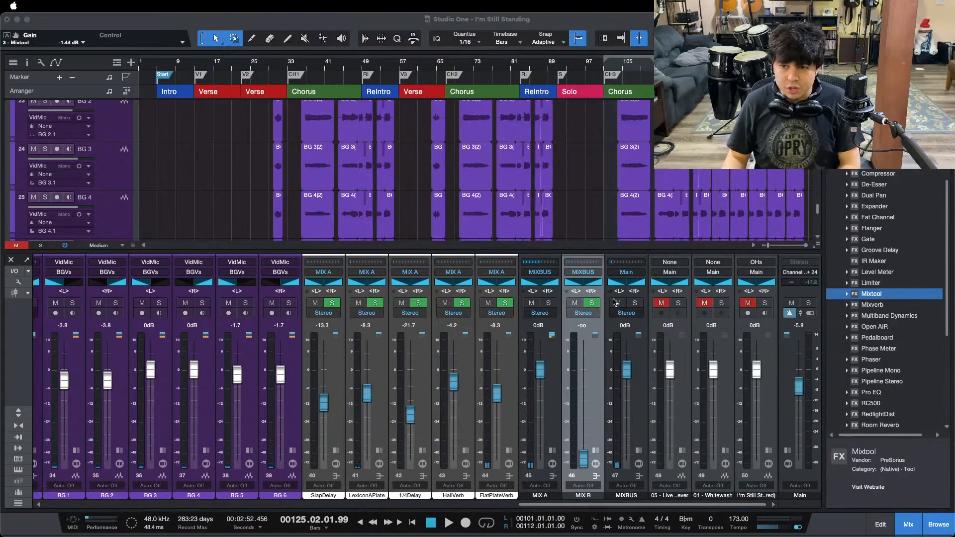
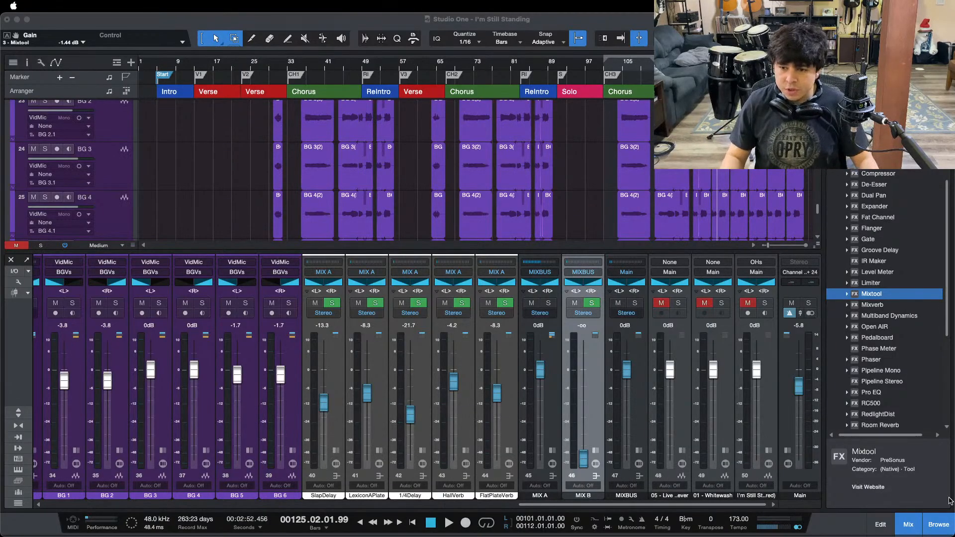
Step: Return the playback position to bar 101, the loop start at the third chorus, and save the song
left_click(914, 489)
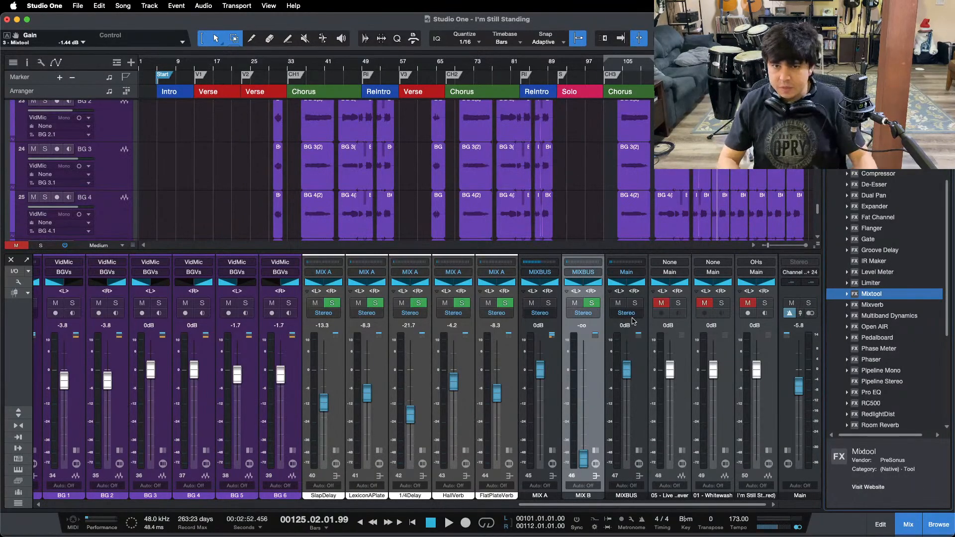
key("KP_1")
key("super+s")
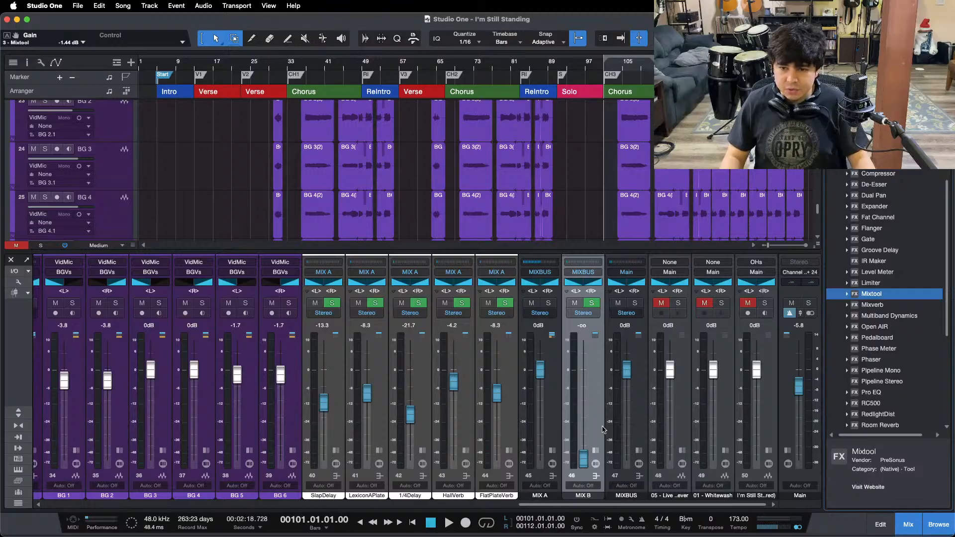
Step: Expand the MIX A and MIX B channels and examine the compressor and equalizer settings of MIX B's Fat Channel
left_click(593, 449)
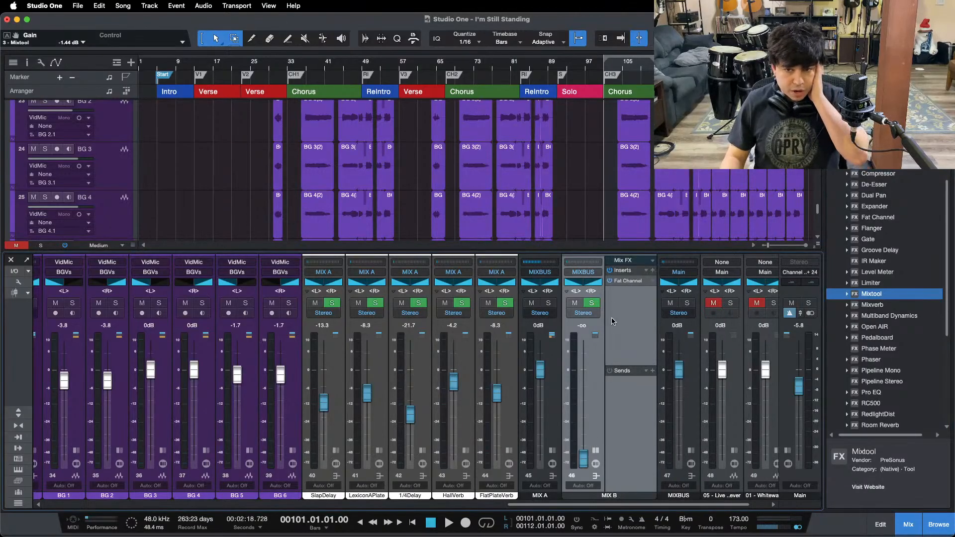
left_click(553, 451)
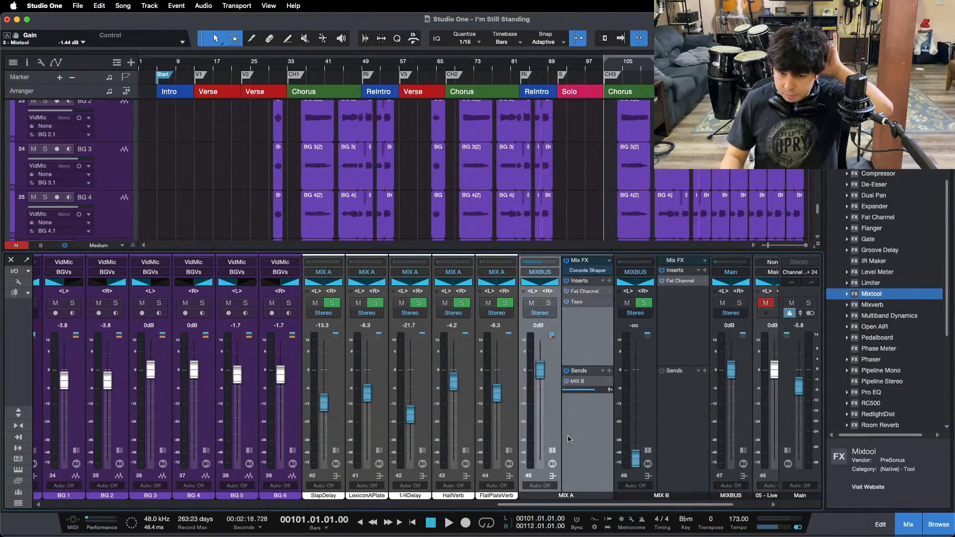
left_click(651, 406)
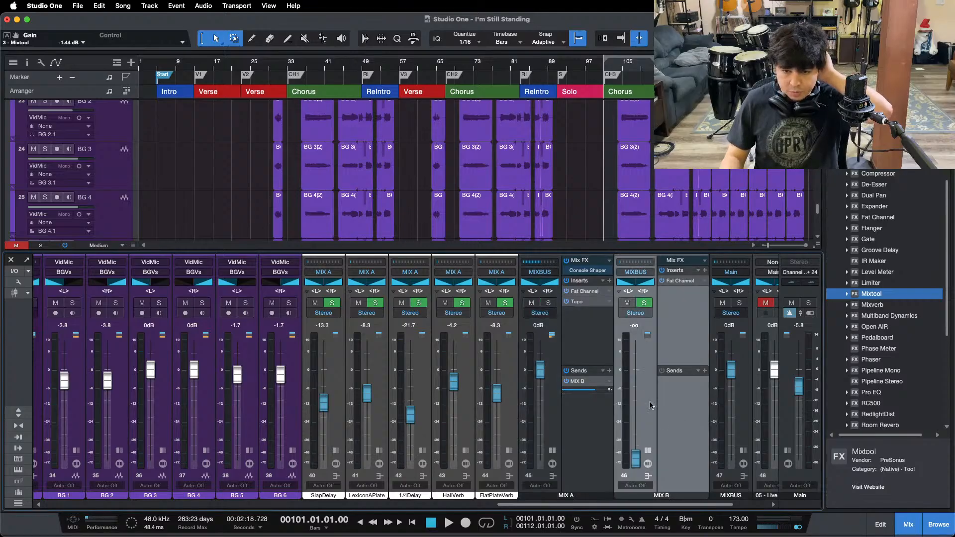
left_click(676, 282)
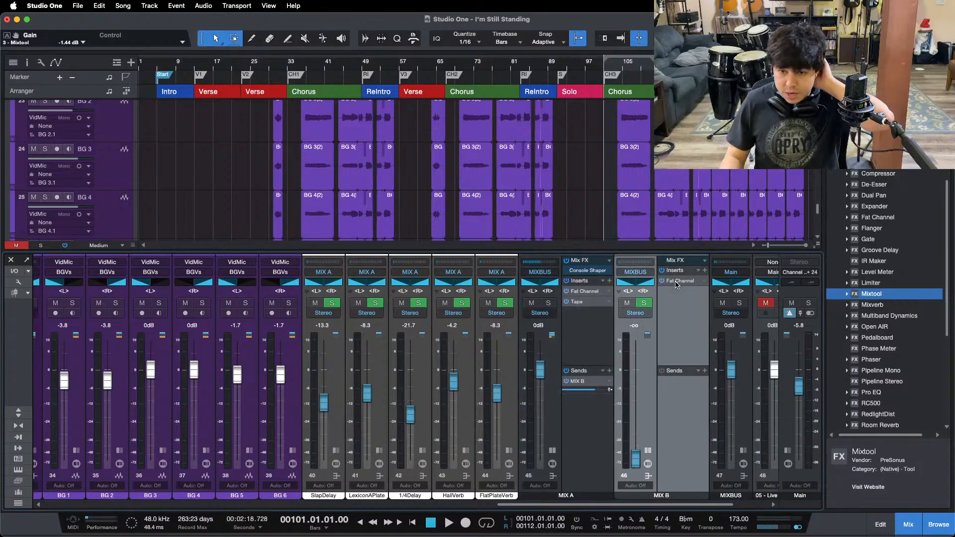
left_click(484, 150)
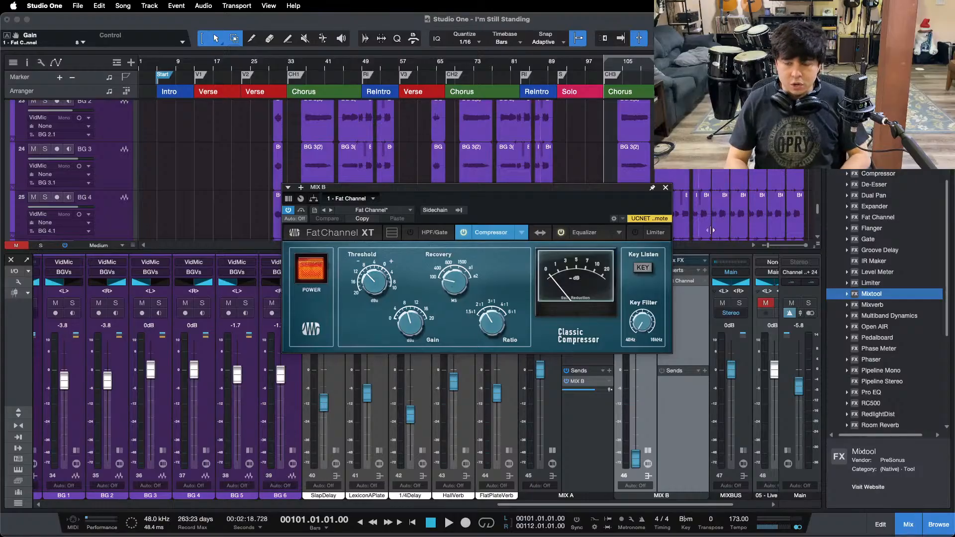
left_click(586, 233)
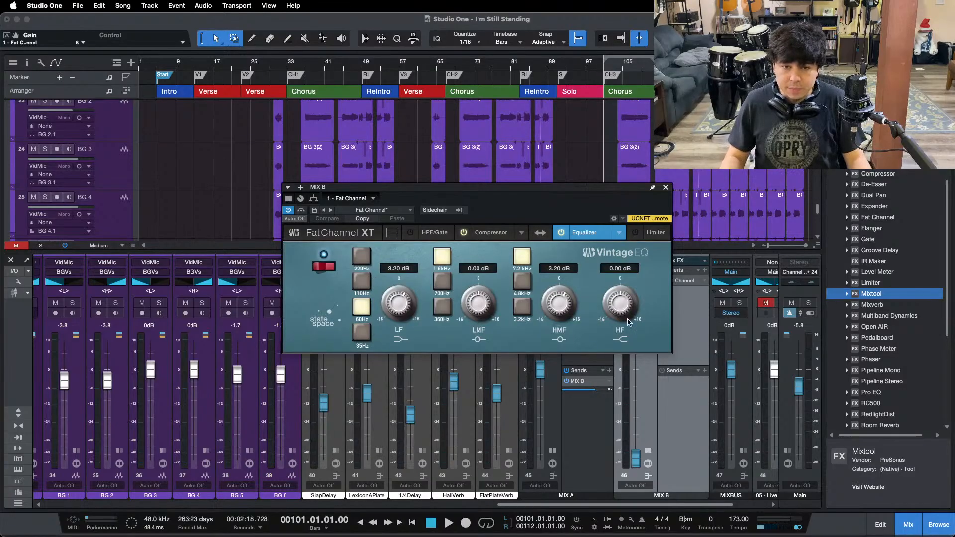
left_click(665, 188)
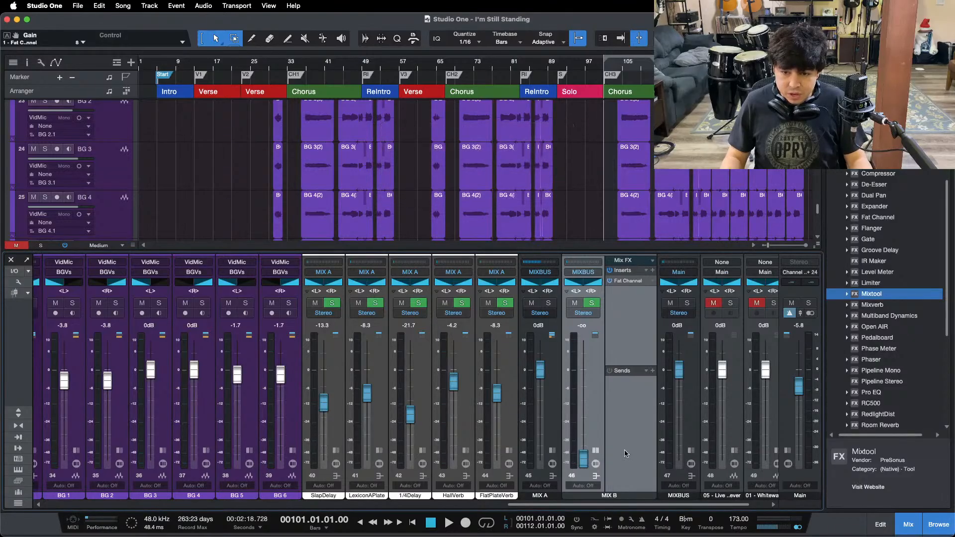
left_click(598, 455)
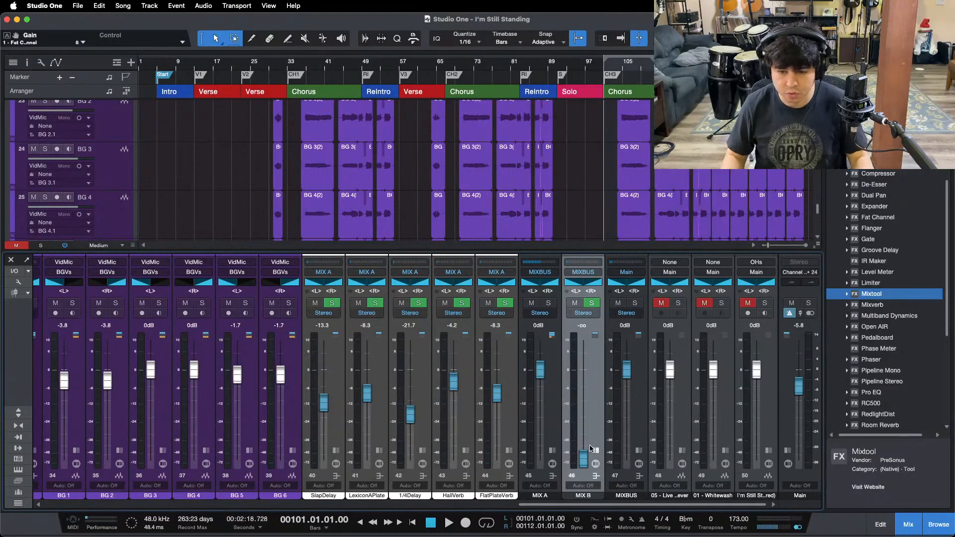
Step: Play the third chorus with the main output in mono and raise the MIX B fader to -20.0 dB
key("space")
mouse_move(590, 450)
left_mouse_down()
mouse_move(590, 432)
mouse_move(587, 443)
left_mouse_up()
left_click(798, 528)
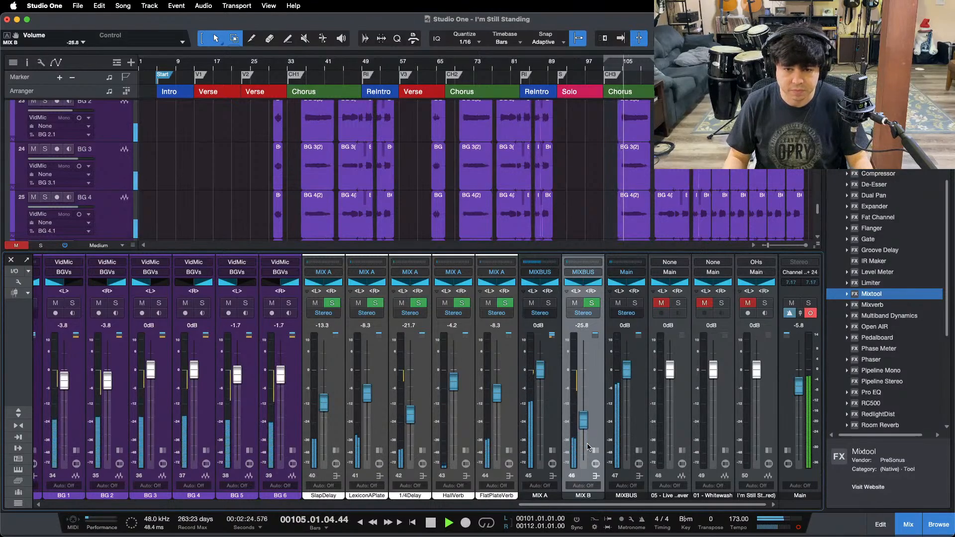
scroll(586, 443, "up", 5)
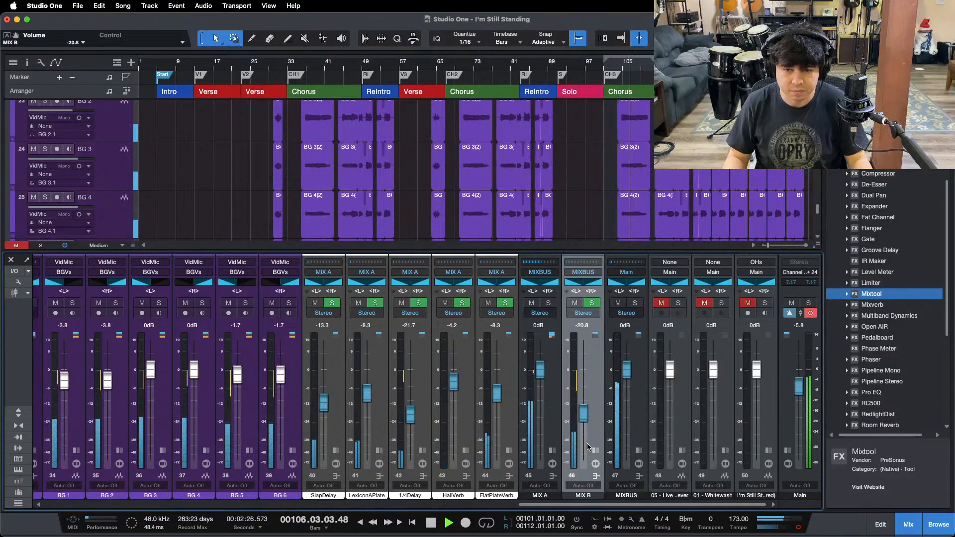
left_click_drag(583, 417, 584, 416)
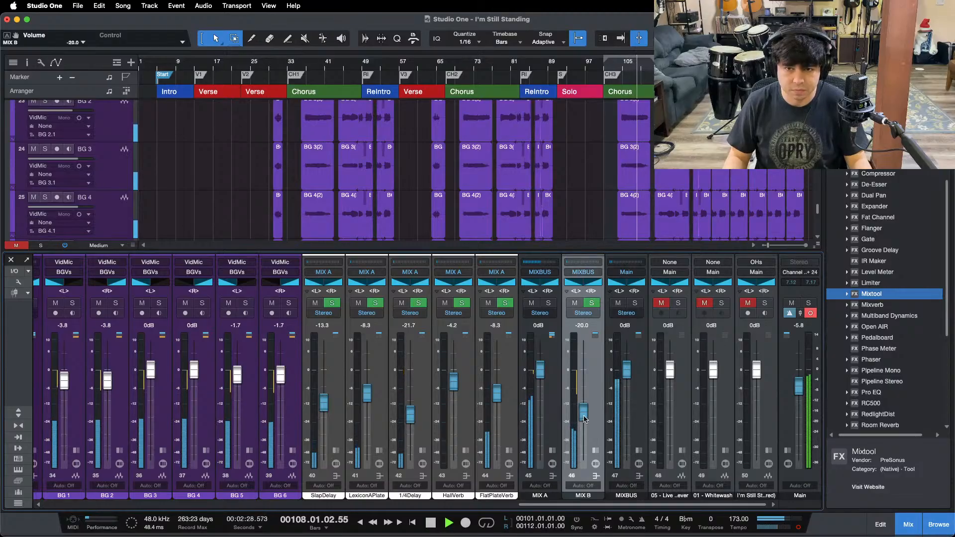
Step: Replay the chorus and check the gain reduction on the compressor in MIX B's Fat Channel
key("KP_1")
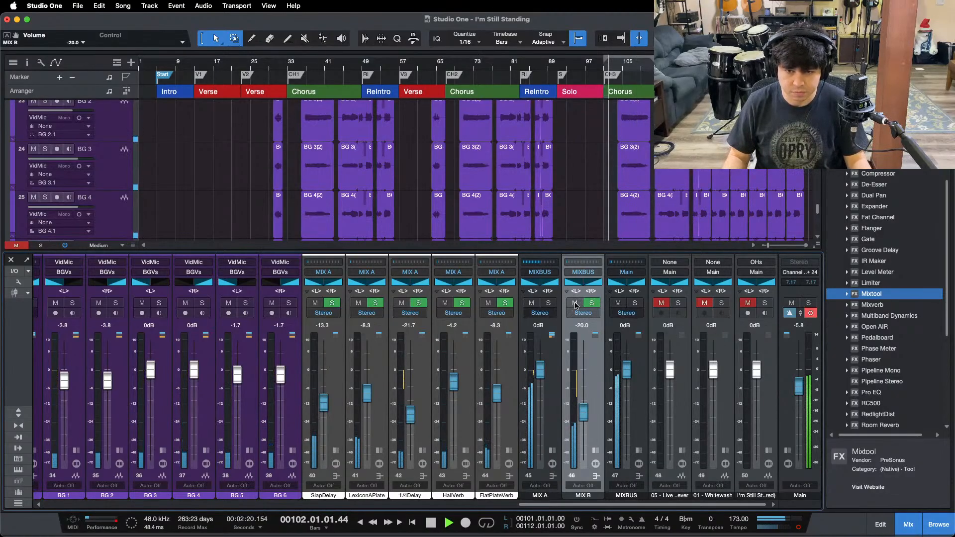
left_click(596, 451)
double_click(628, 283)
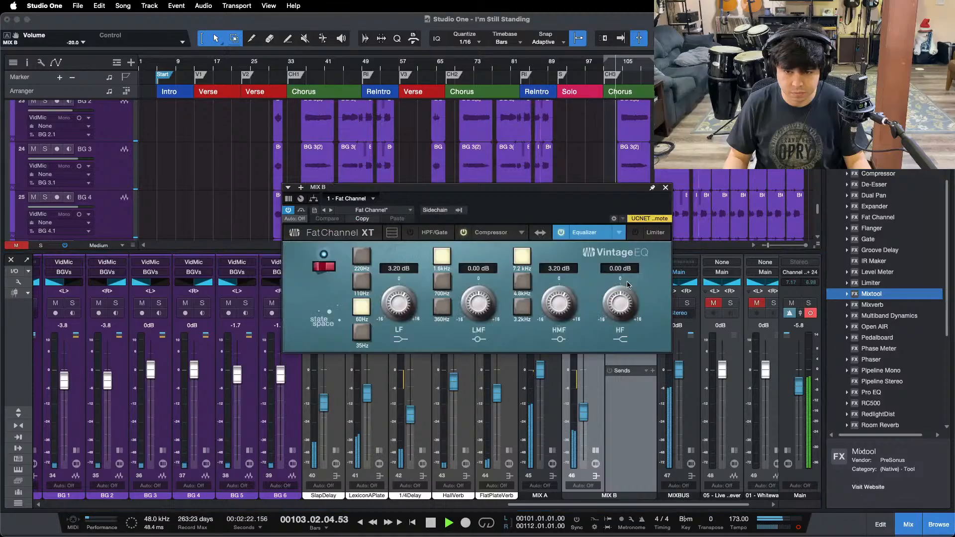
left_click(484, 233)
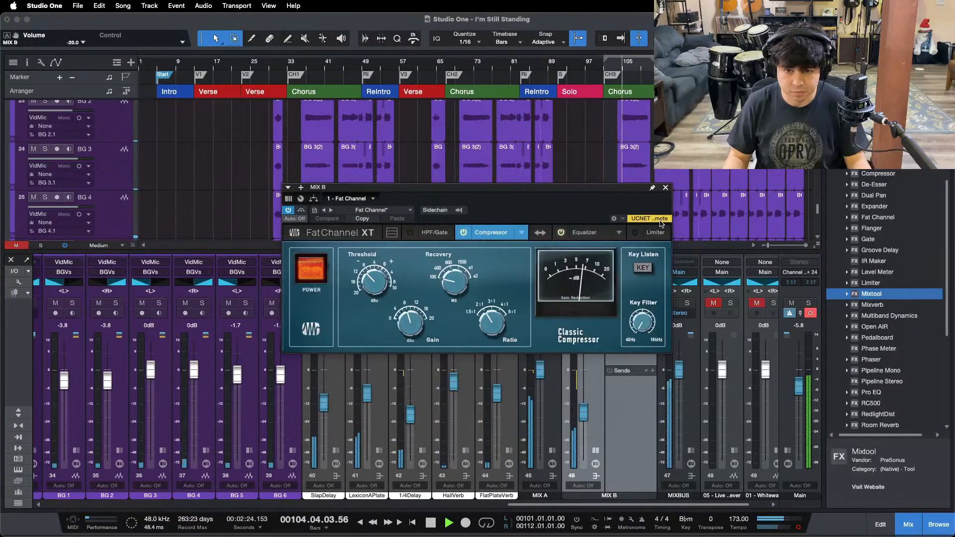
left_click(666, 189)
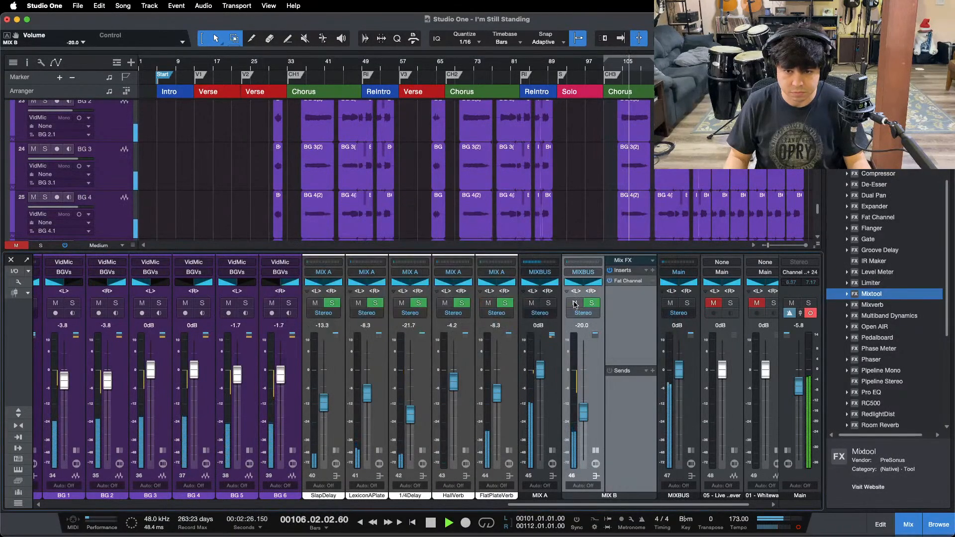
Step: Compare the mix with MIX B muted and unmuted, collapse its insert view, and settle its fader at -20.0 dB
left_click_drag(583, 406, 583, 404)
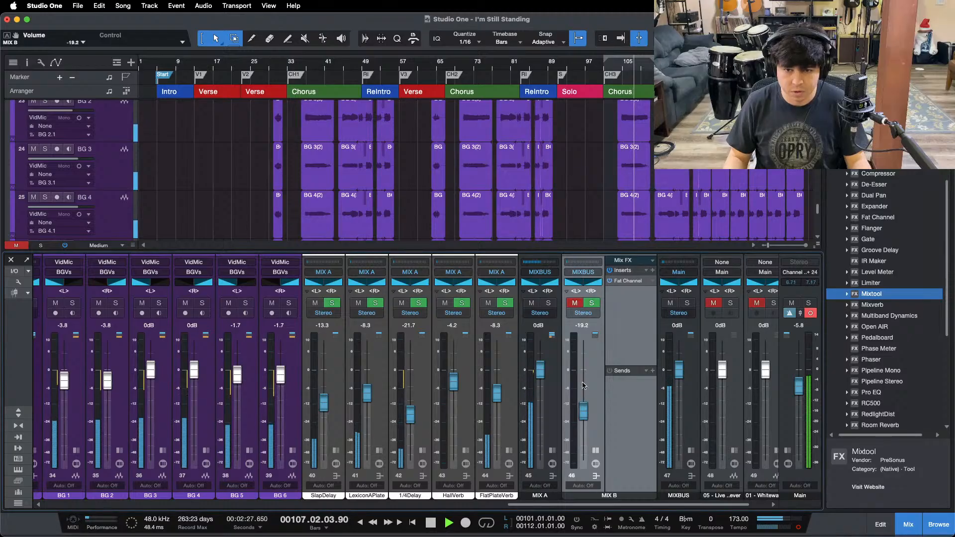
left_click(575, 303)
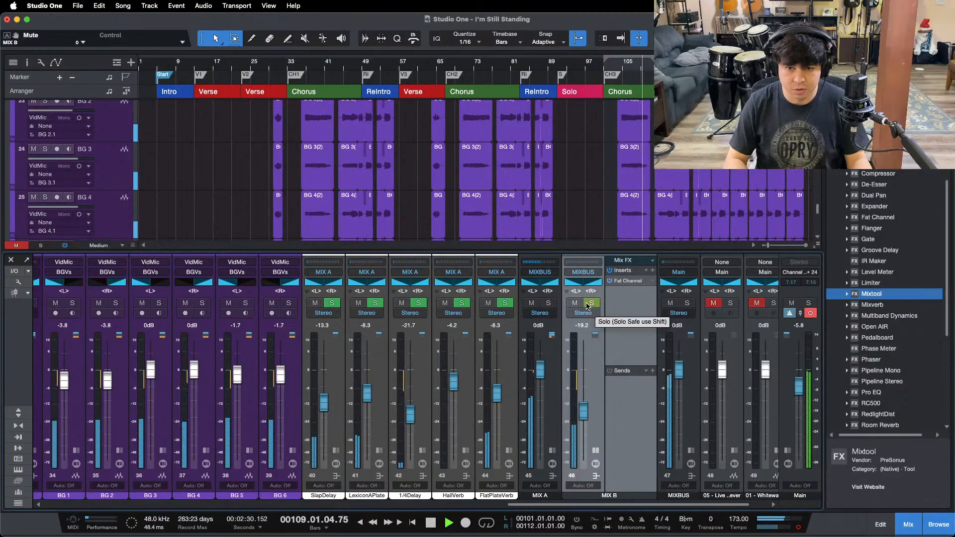
left_click(594, 450)
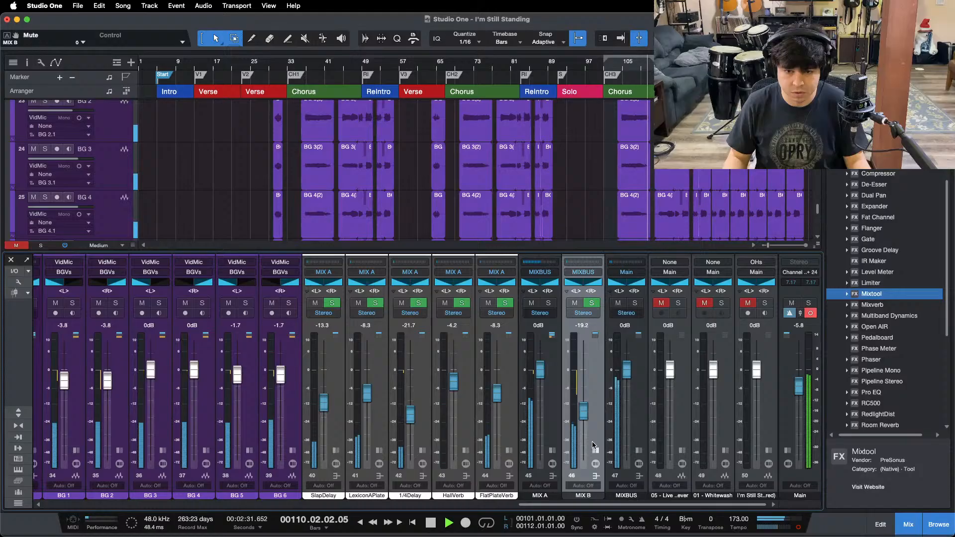
left_click(575, 304)
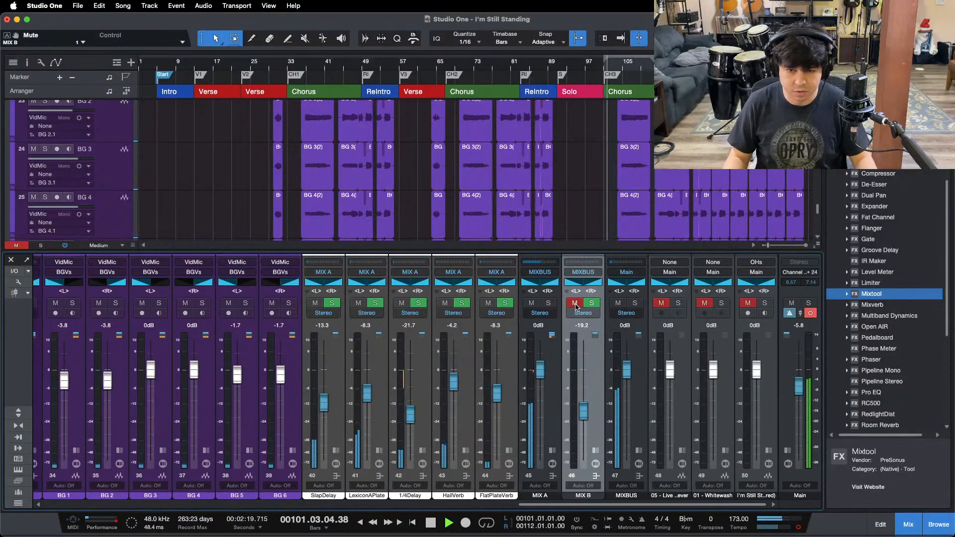
left_click_drag(584, 405, 584, 405)
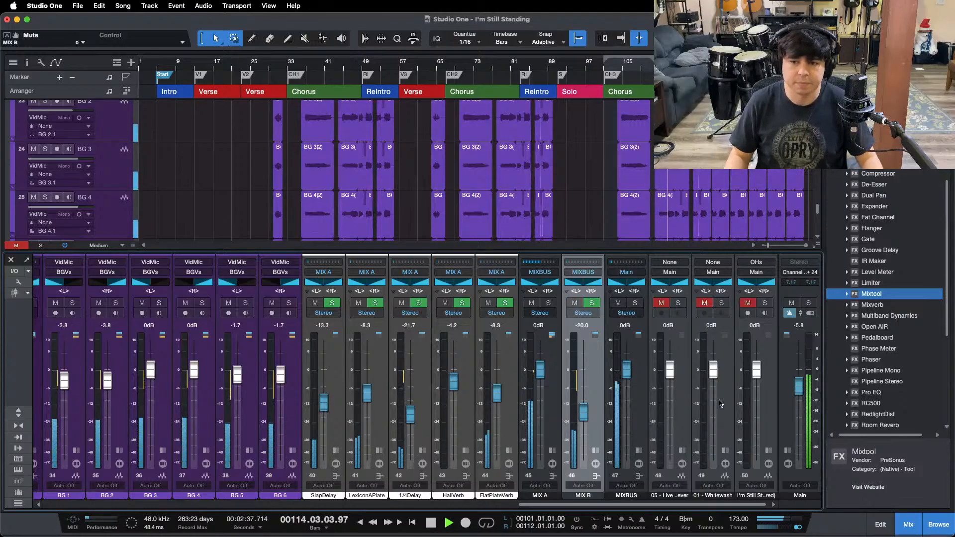
Step: Try the MIX B fader at -19.2 dB and return it to -20.0 dB
key("F3")
key("F3")
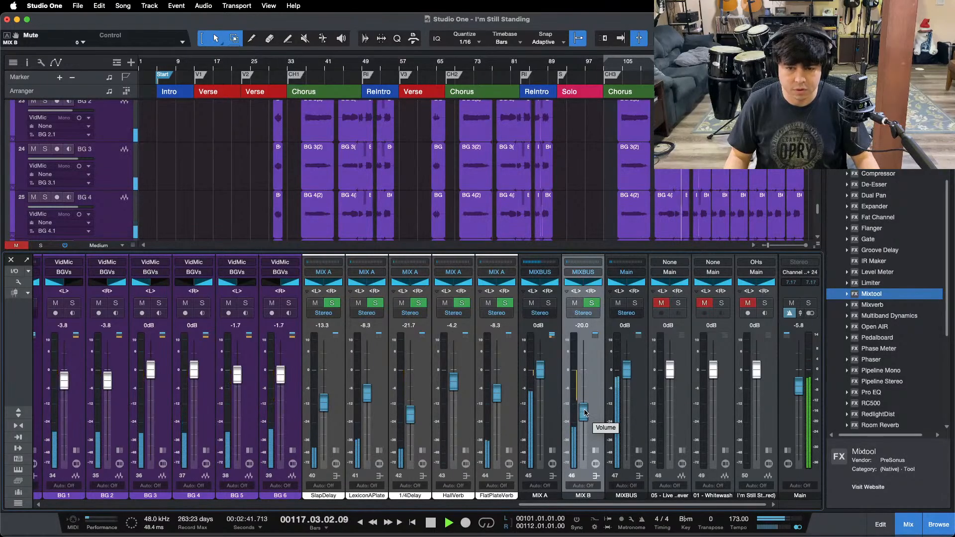
left_click_drag(584, 413, 585, 411)
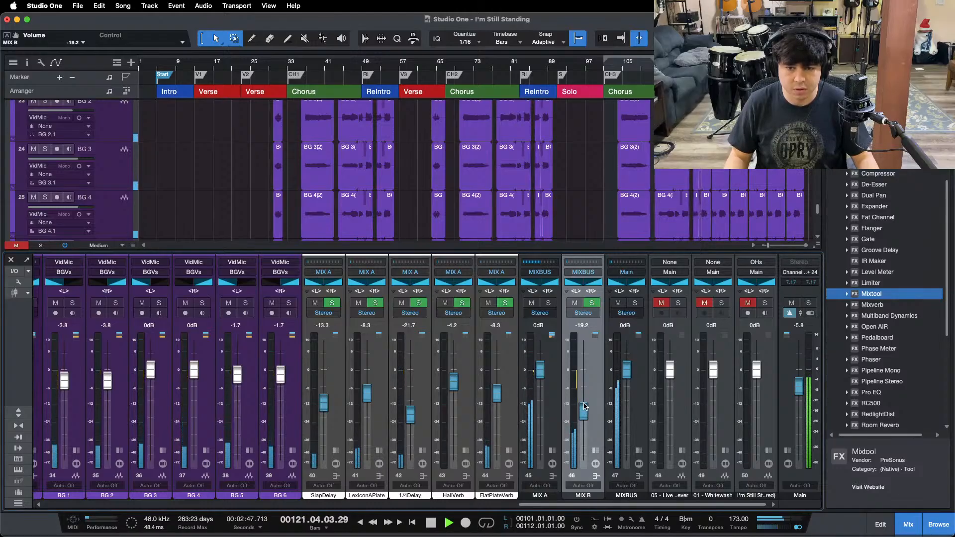
key("F3")
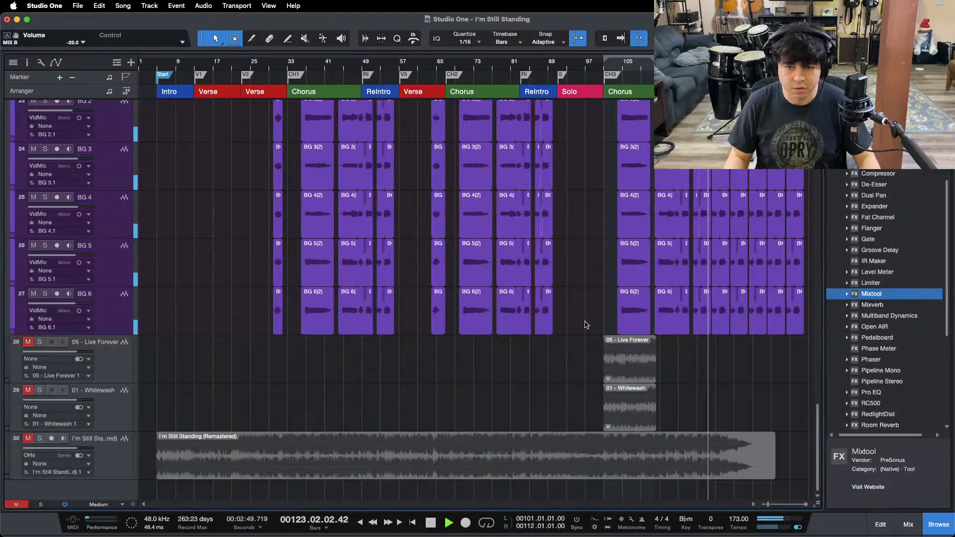
Step: Add a volume automation envelope for MIXBUS to the arrangement and zoom in on the outro
key("F3")
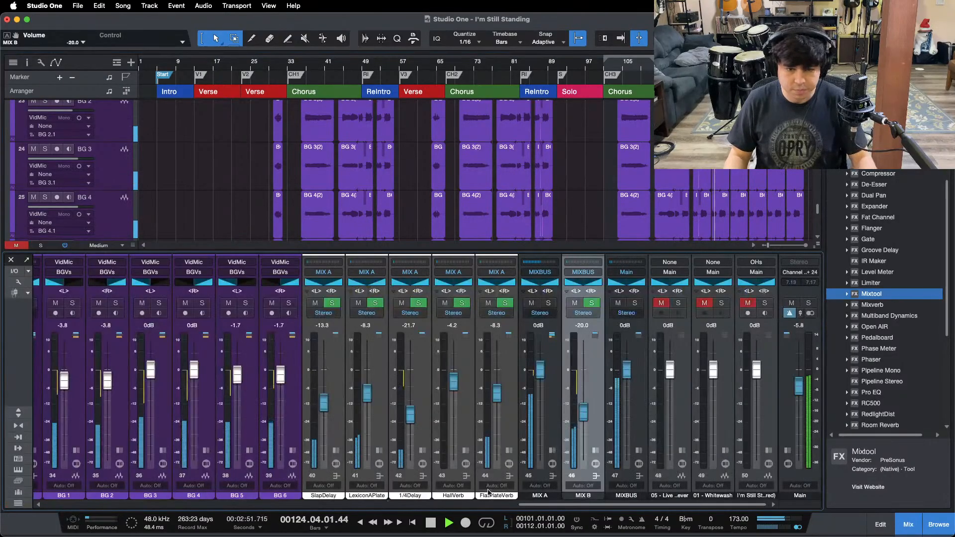
left_click(7, 36)
key("F3")
left_click_drag(771, 62, 541, 98)
scroll(703, 350, "up", 2)
scroll(702, 353, "up", 10)
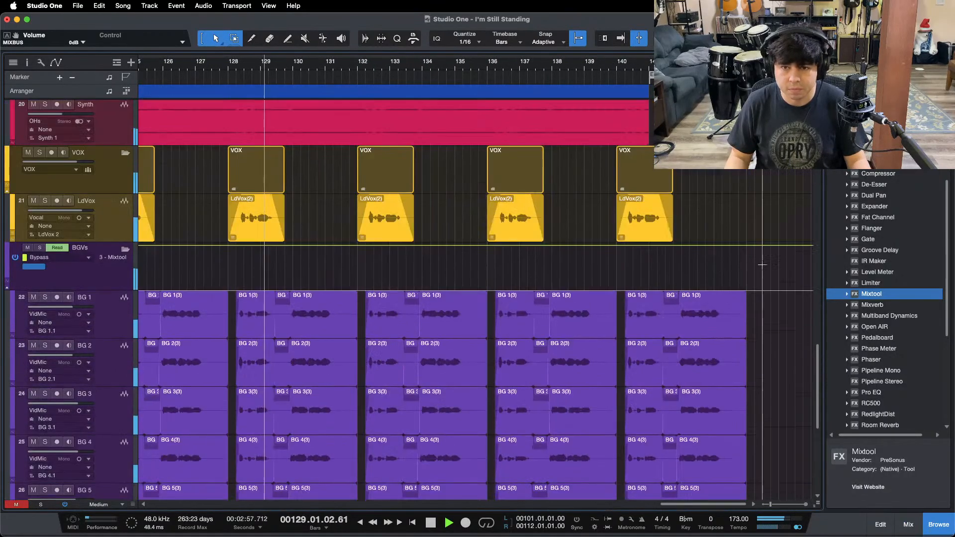
scroll(671, 267, "down", 10)
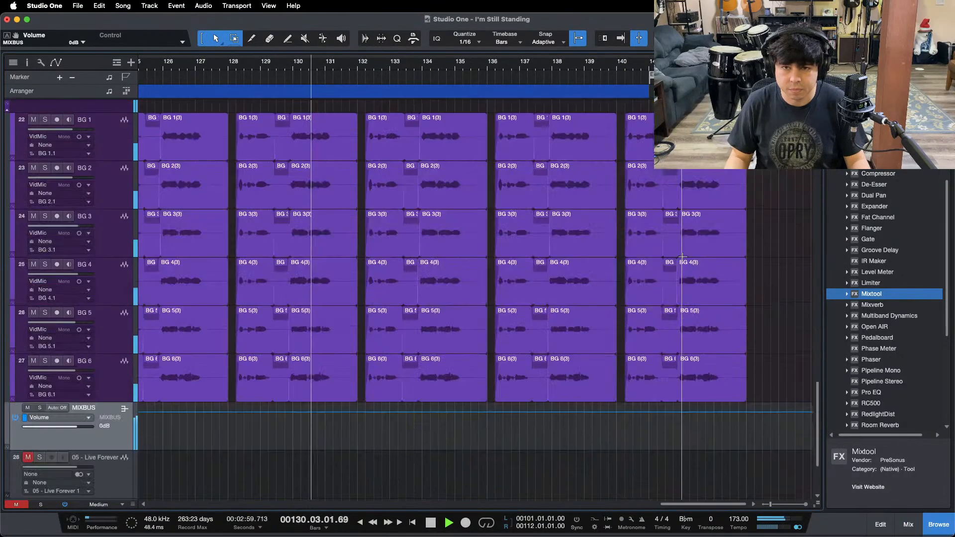
Step: Add a MIXBUS volume automation point at bar 141 at 0 dB and stop playback
left_click(649, 414)
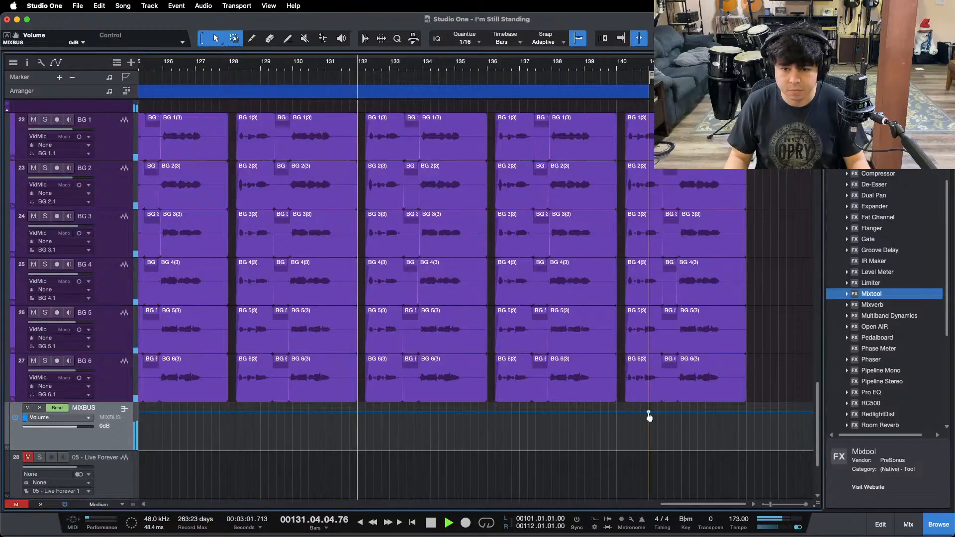
key("w")
scroll(478, 298, "down", 4)
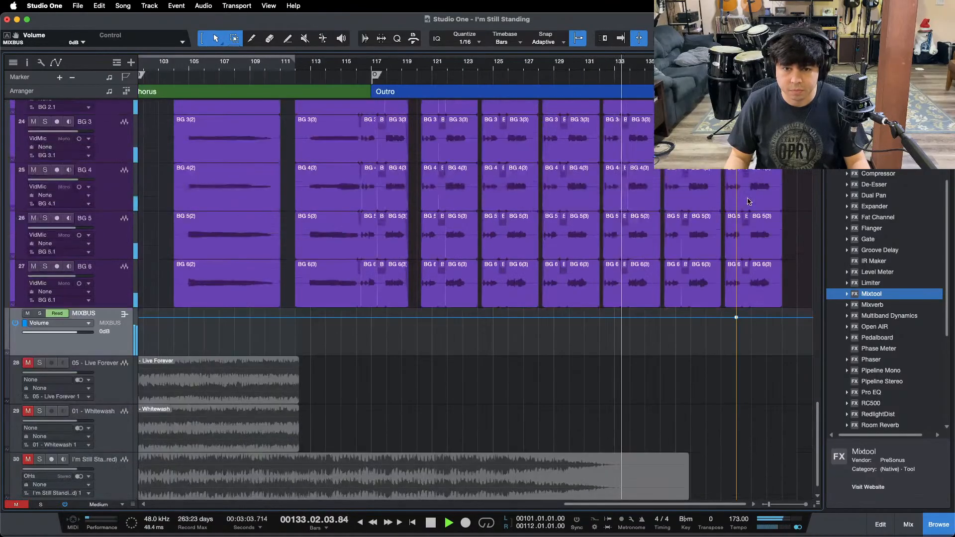
key("space")
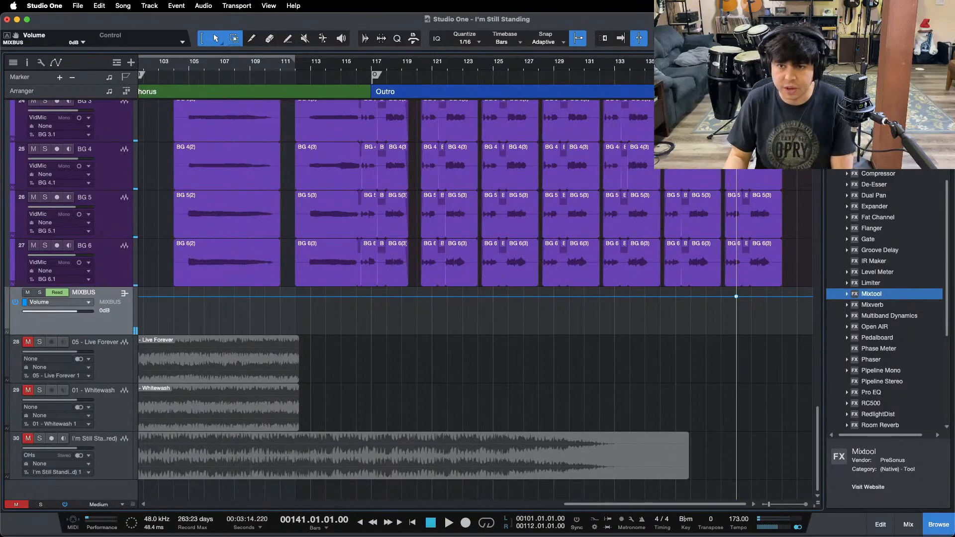
Step: Shape a curved MIXBUS volume fade-out from bar 132 down to -∞ at bar 141 and play it back from about bar 130
left_click(616, 66)
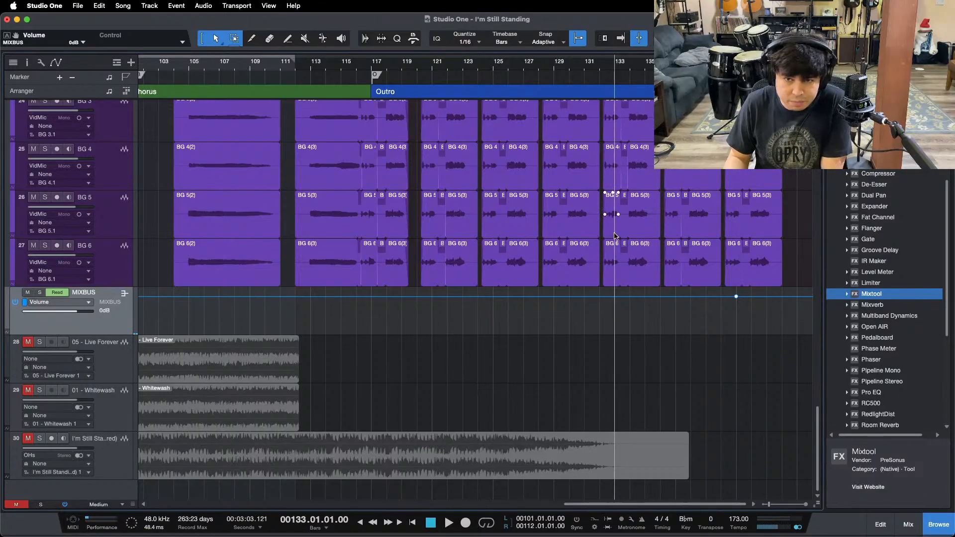
left_click(599, 298)
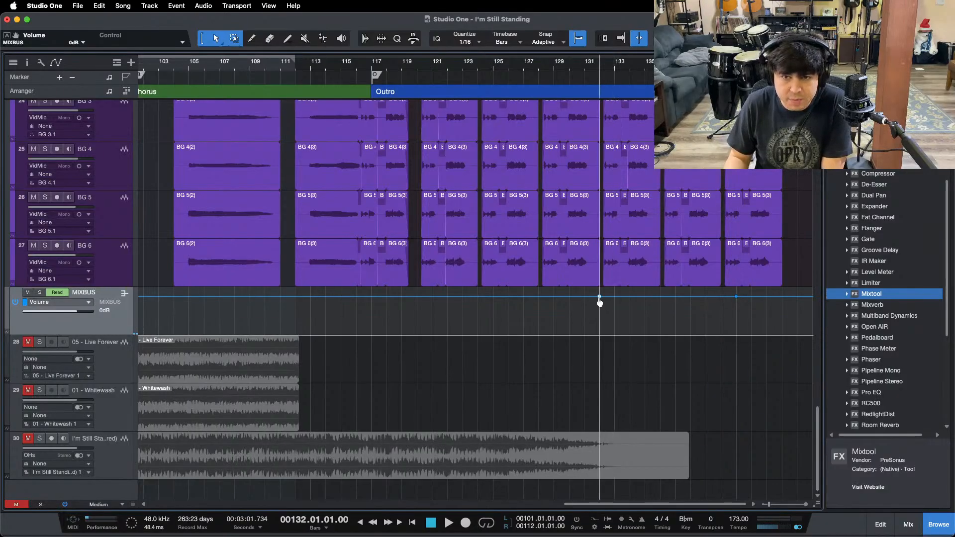
left_click_drag(737, 298, 736, 334)
left_click_drag(667, 316, 690, 315)
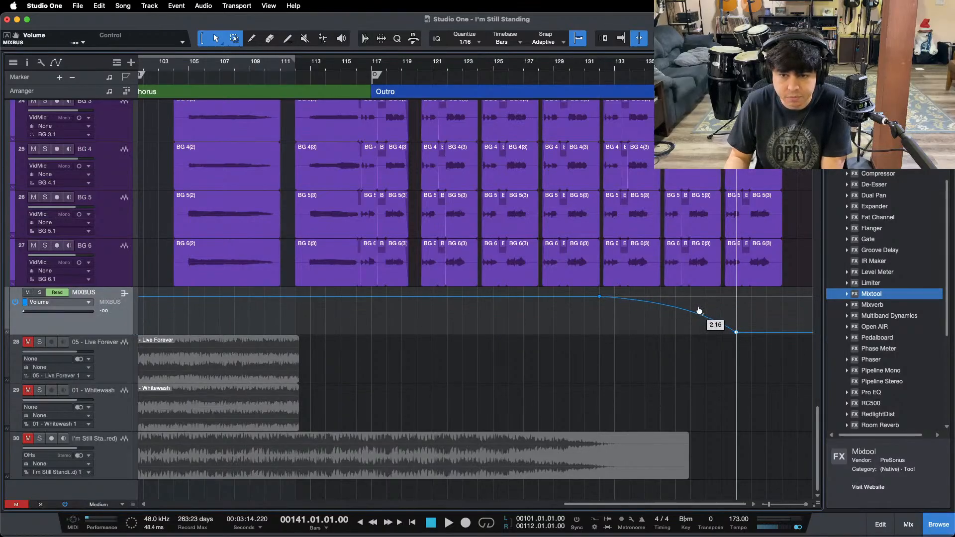
left_click(576, 66)
key("space")
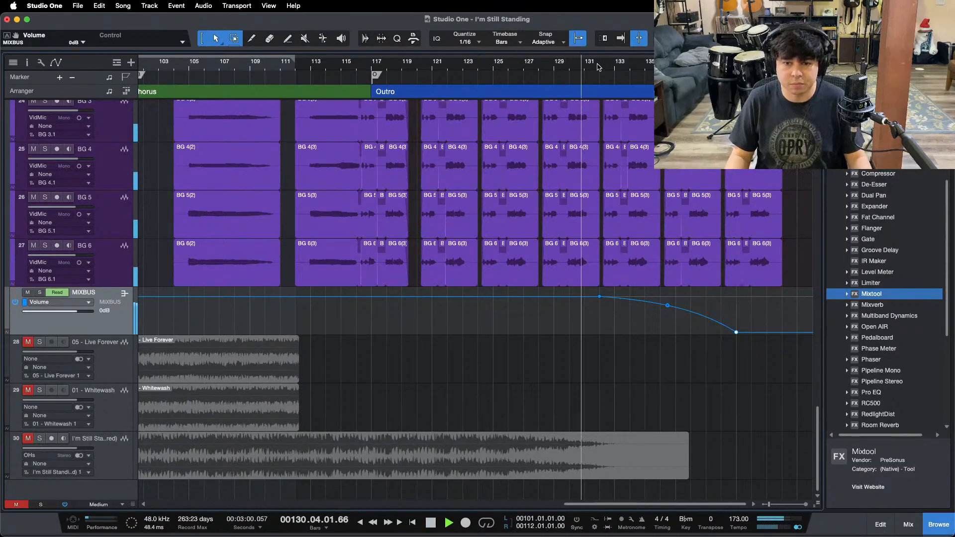
Step: Move the End marker to about the middle of bar 141 and play back the MIXBUS fade-out
left_click_drag(598, 66, 511, 47)
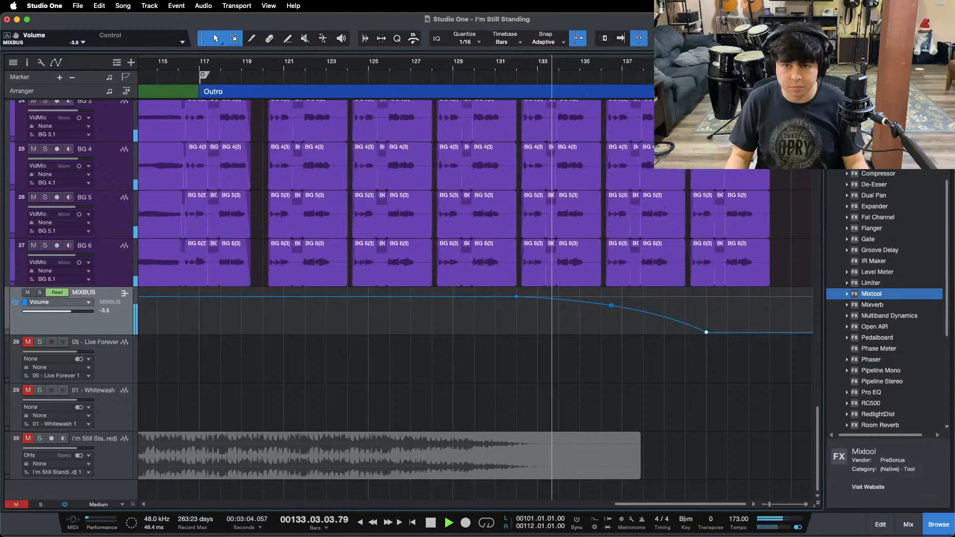
left_click_drag(710, 66, 603, 92)
left_click_drag(758, 78, 626, 78)
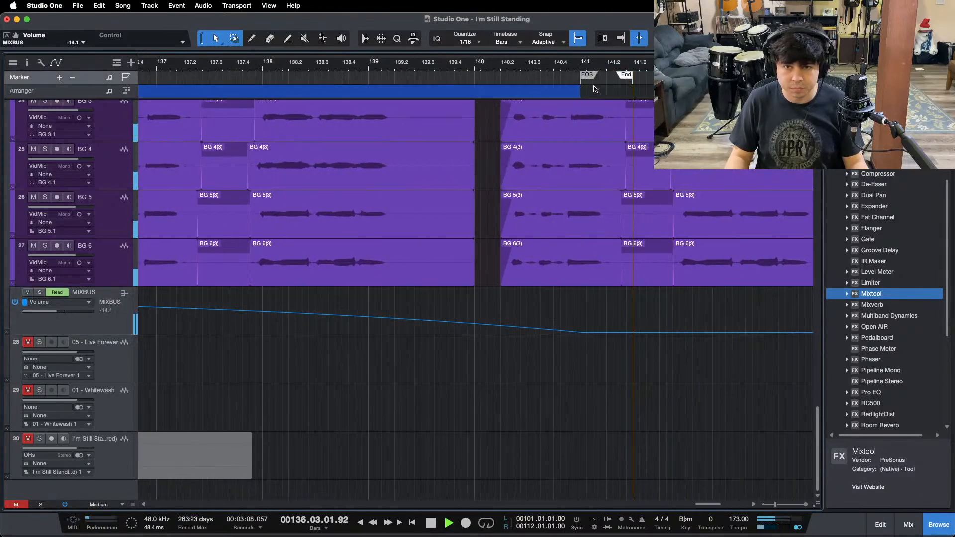
left_click_drag(535, 62, 592, 61)
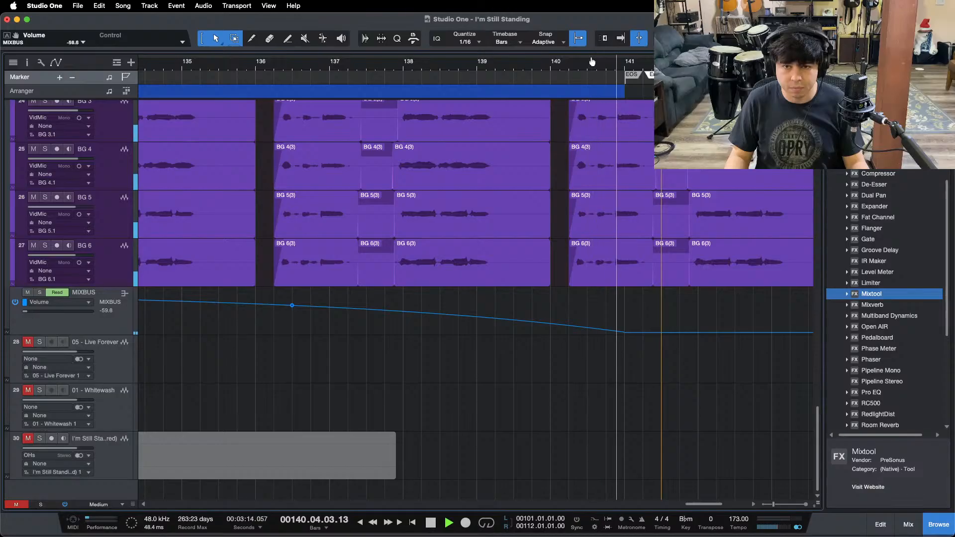
left_click_drag(592, 61, 588, 54)
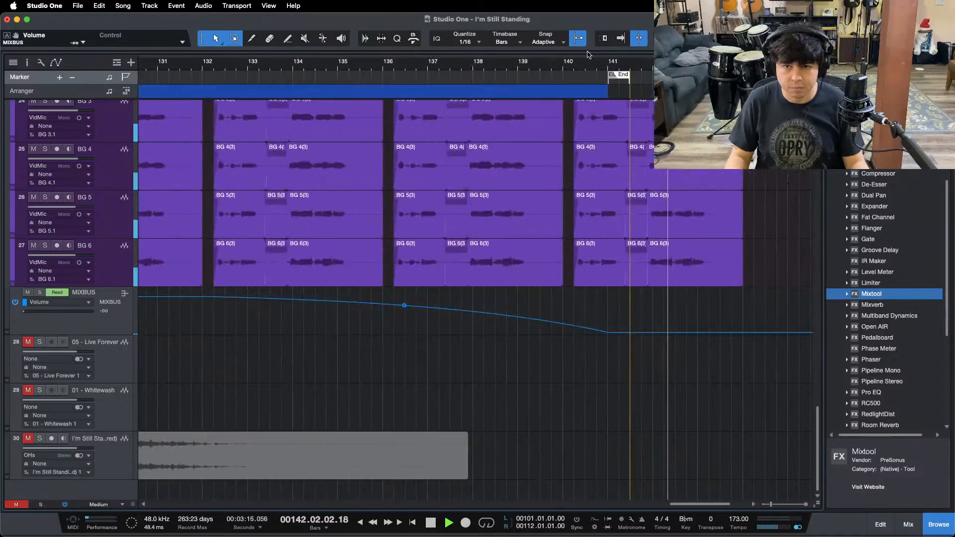
Step: Move the End marker to bar 142 and play back the ending from about bar 140
key("space")
left_click_drag(626, 79, 648, 81)
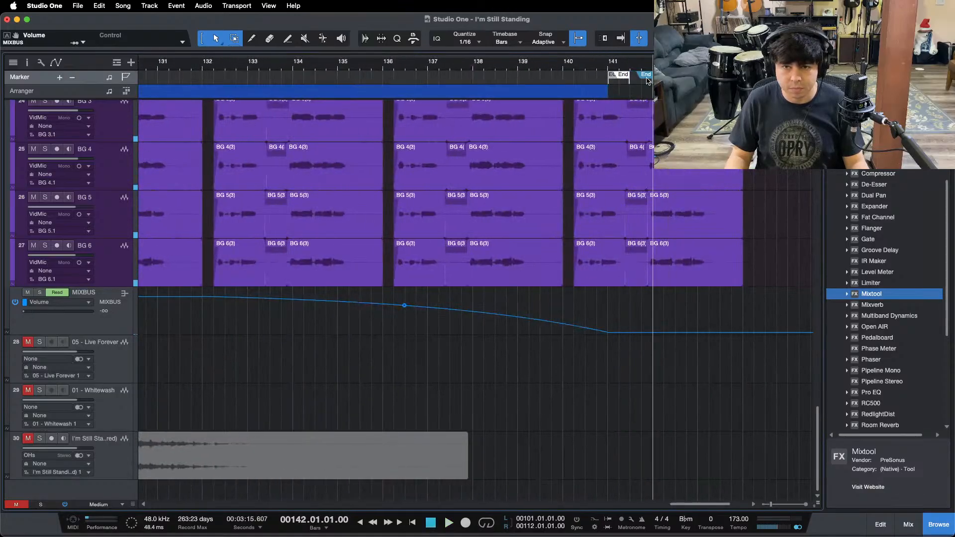
left_click(560, 71)
key("space")
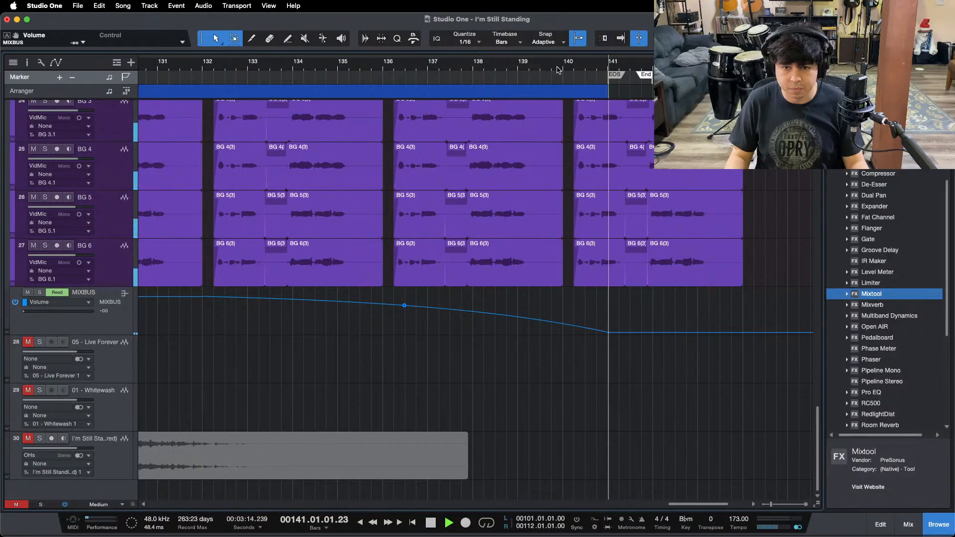
left_click_drag(558, 70, 642, 24)
key("space")
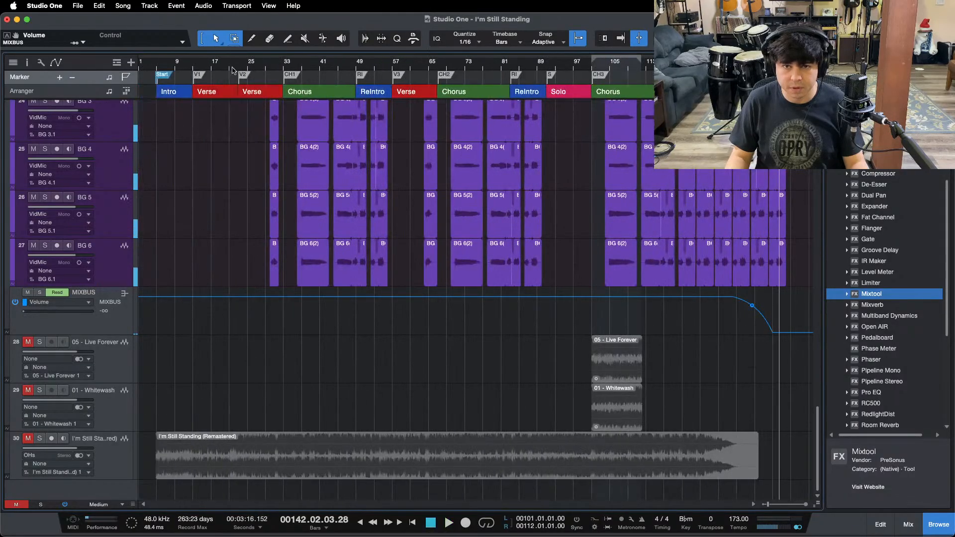
Step: Cut away the drum tracks' empty audio before about 4.4.2, ahead of the intro
left_click_drag(155, 62, 213, 109)
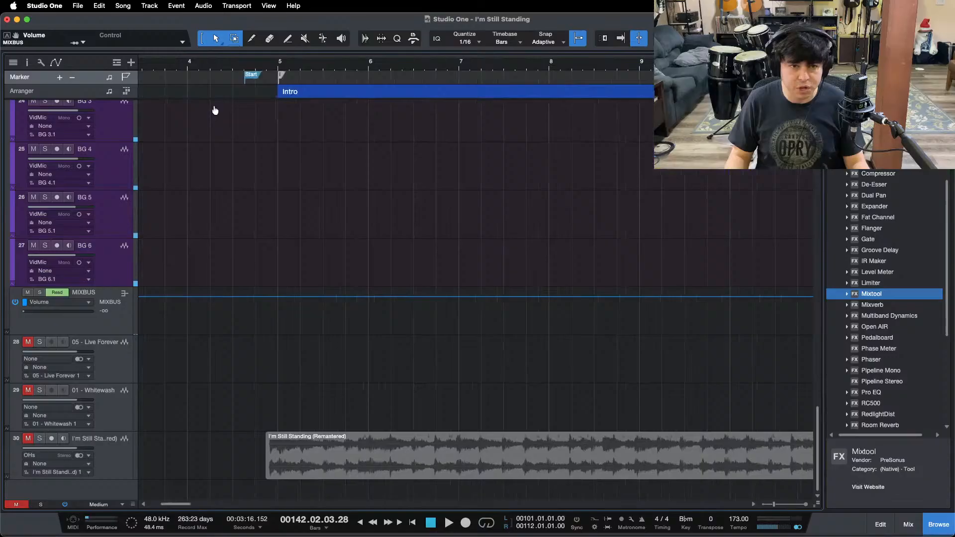
left_click(245, 62)
scroll(241, 229, "up", 20)
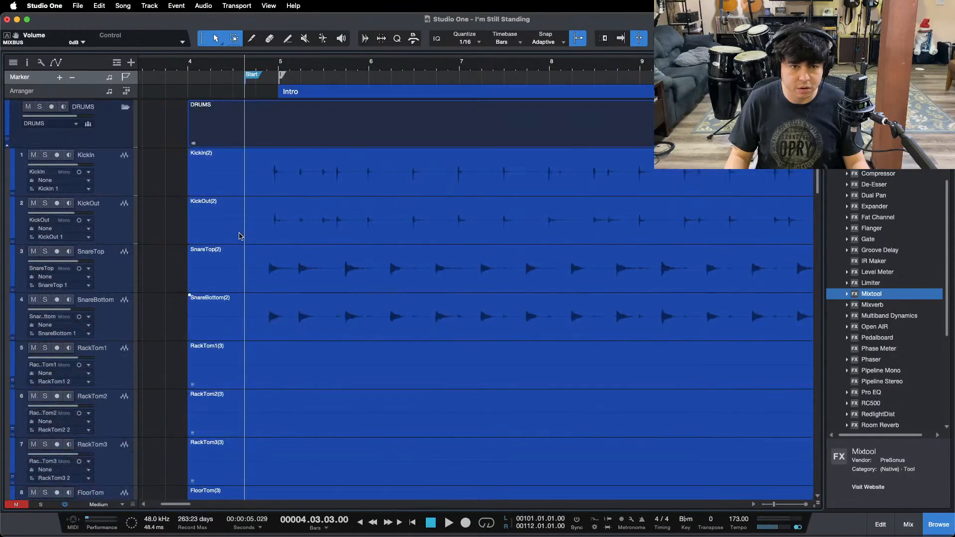
left_click_drag(247, 64, 453, 82)
left_click_drag(816, 501, 816, 452)
left_click_drag(505, 160, 233, 450)
key("Delete")
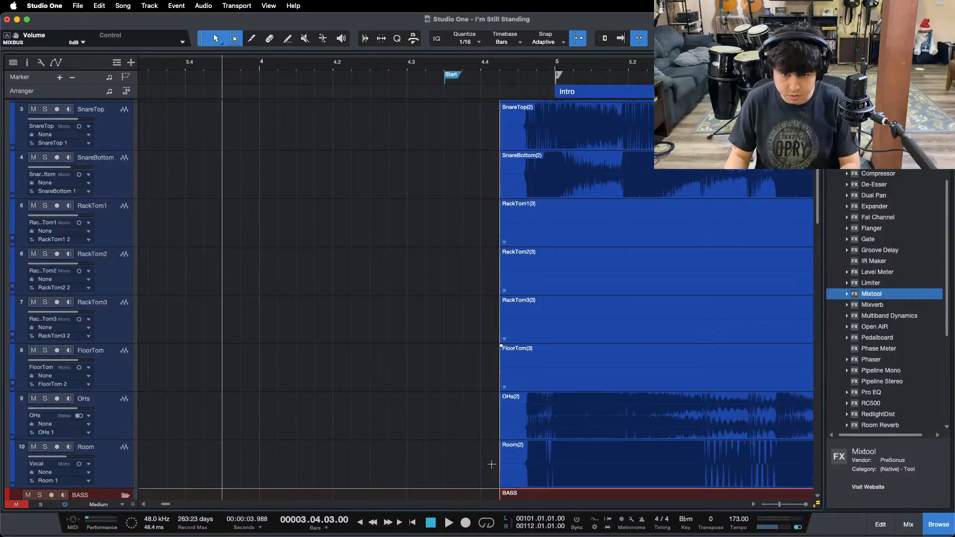
Step: Add a short fade-in to all drum events, ending just before the first hit
left_click_drag(488, 461, 527, 196)
scroll(501, 398, "up", 3)
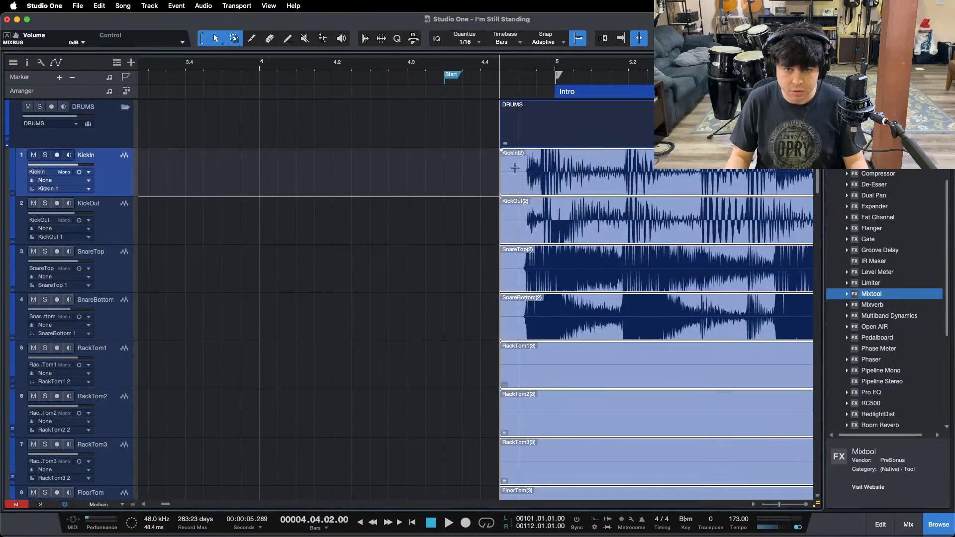
left_click_drag(501, 150, 526, 175)
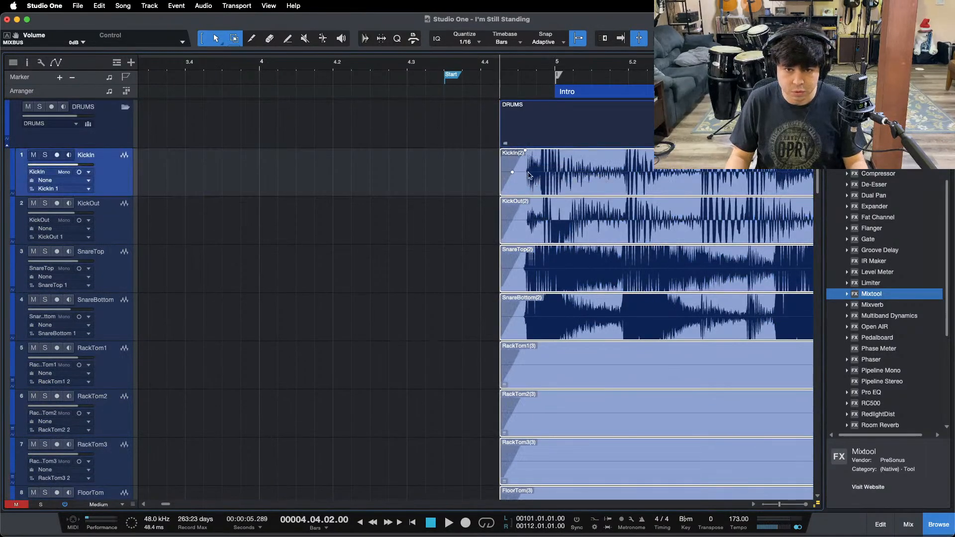
scroll(471, 245, "down", 10)
Step: Move the Start marker closer to the intro, to 4.3.4, and play the song's opening
left_click(445, 66)
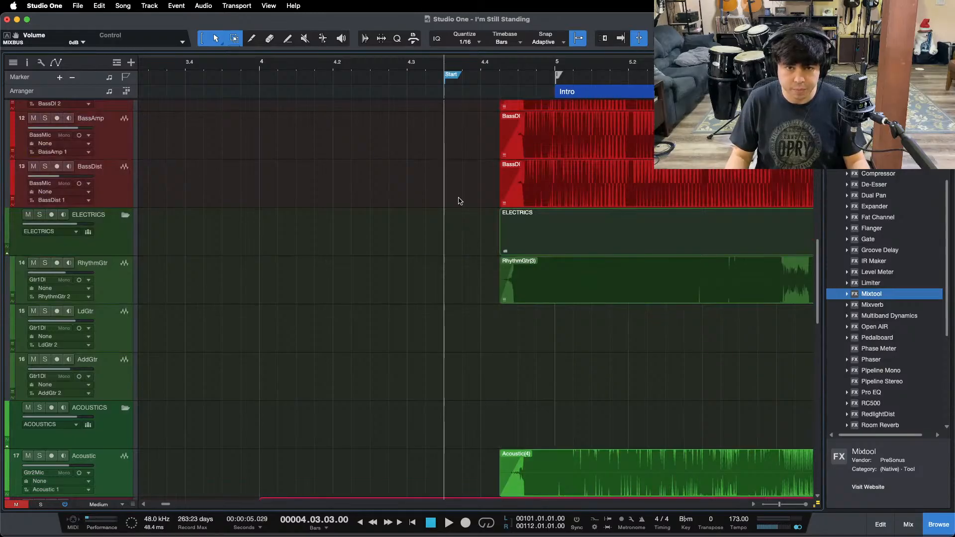
scroll(448, 227, "down", 15)
scroll(422, 295, "up", 8)
key("space")
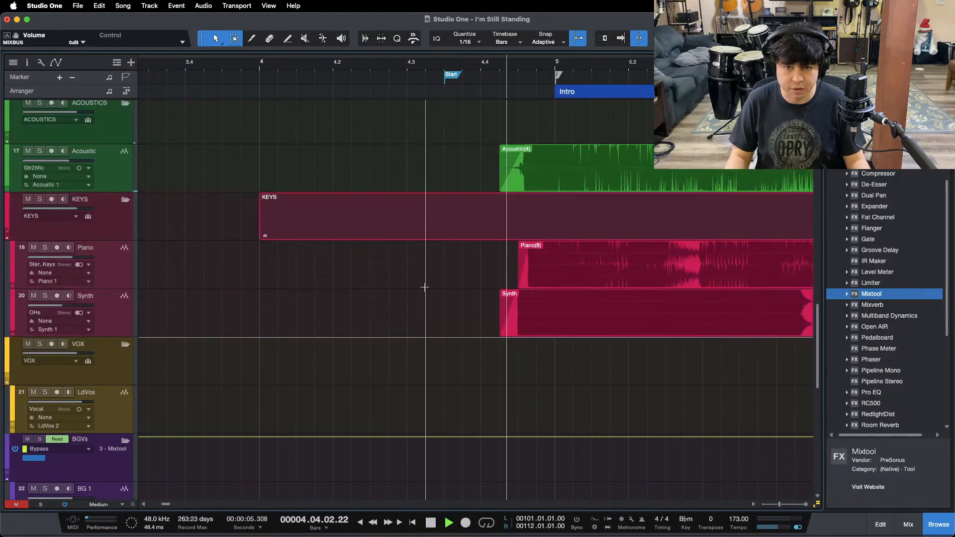
key("space")
left_click_drag(450, 75, 464, 70)
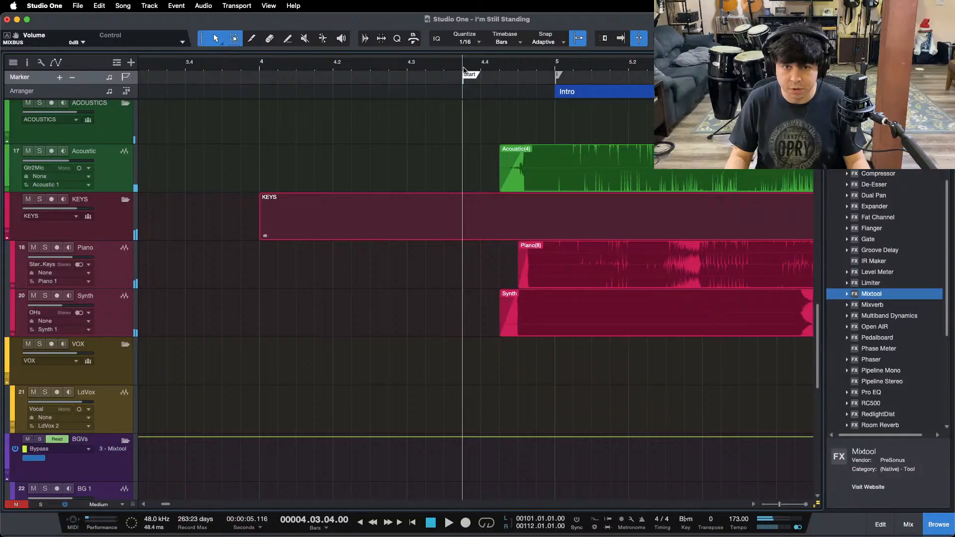
key("space")
Step: Show the whole arrangement together with the mixer and play back from about bar 79, near the end of the second chorus
key("z")
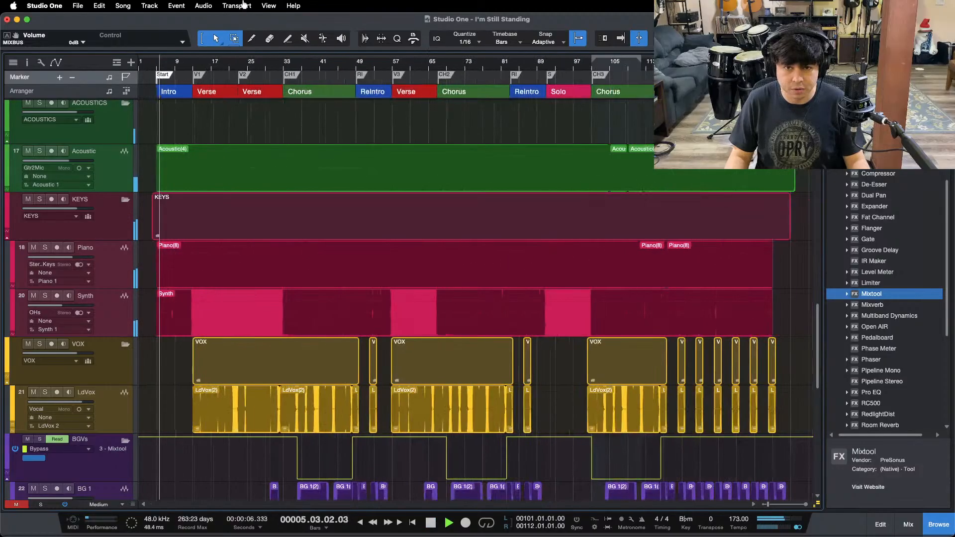
key("alt+z")
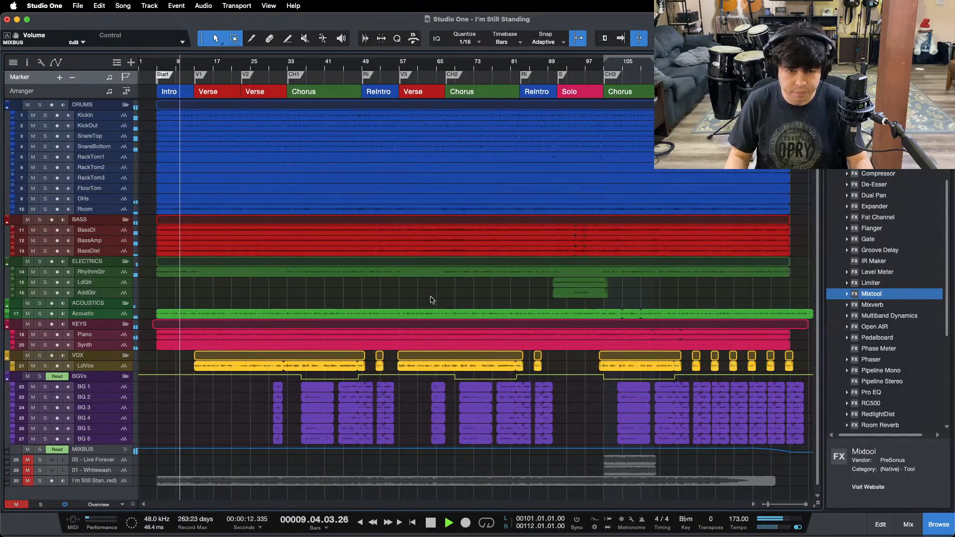
key("F3")
left_click(505, 66)
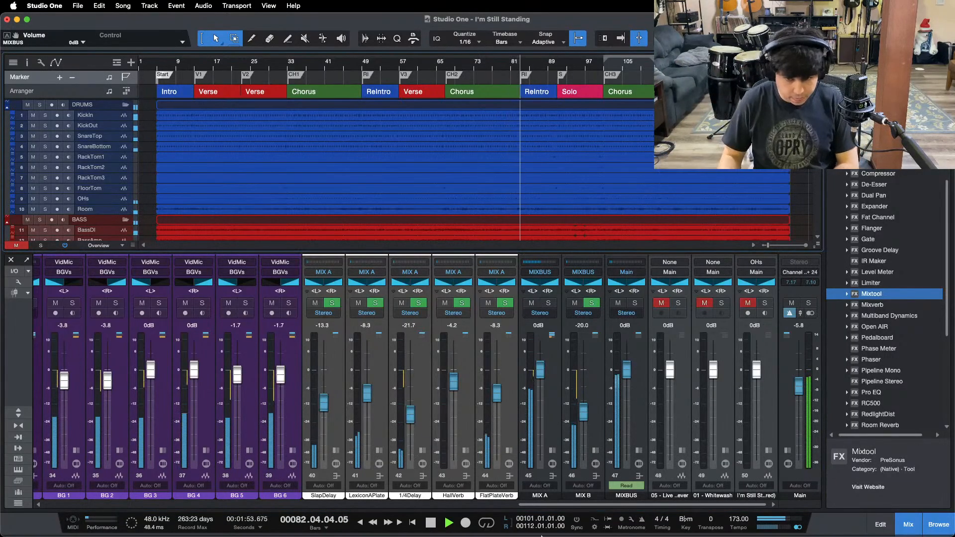
mouse_move(523, 533)
left_click(524, 515)
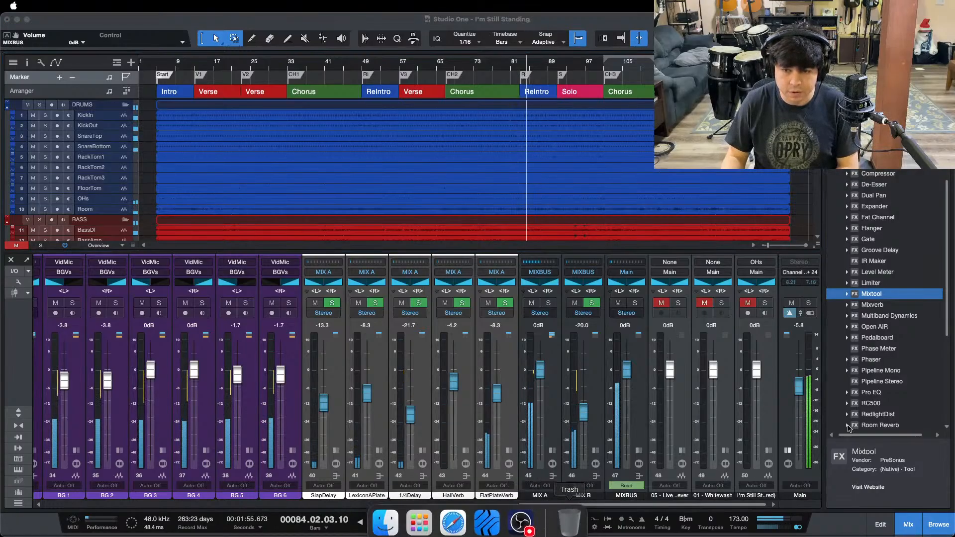
left_click(911, 497)
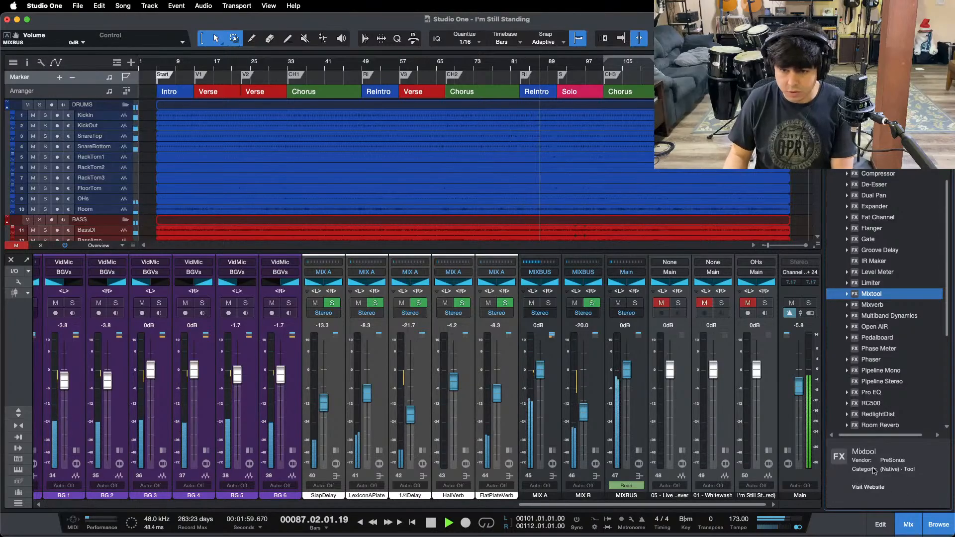
Step: Lower the HallVerb effects channel fader to -4.8 dB during the solo
left_click_drag(555, 505, 312, 502)
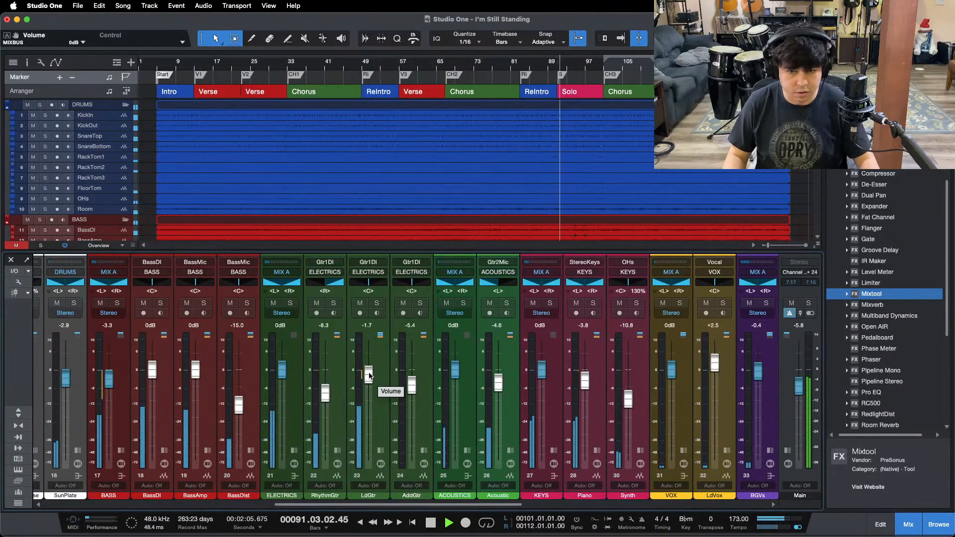
left_click_drag(409, 506, 598, 499)
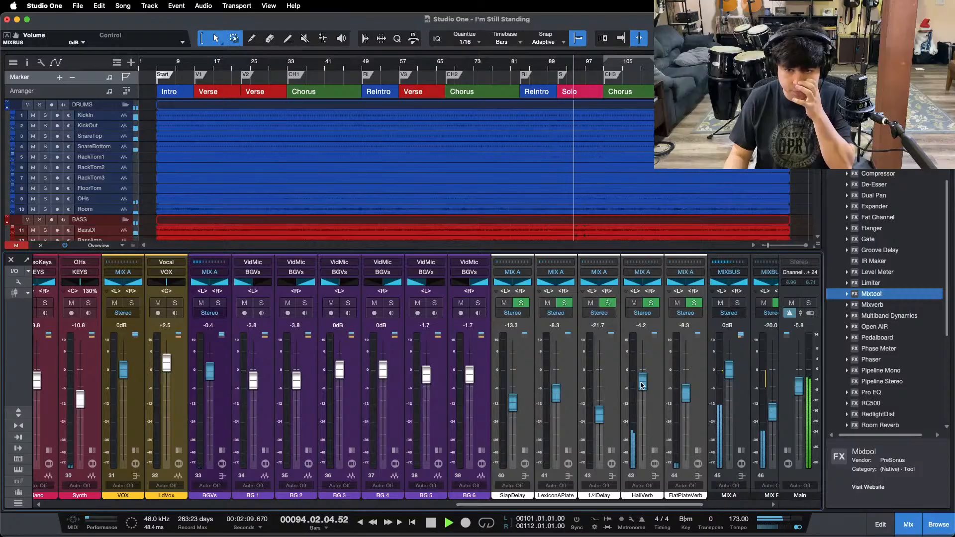
left_click_drag(643, 382, 642, 383)
Step: Try the LdGtr fader at -1.3 dB, return it to -1.7 dB and stop playback
left_click_drag(613, 505, 423, 506)
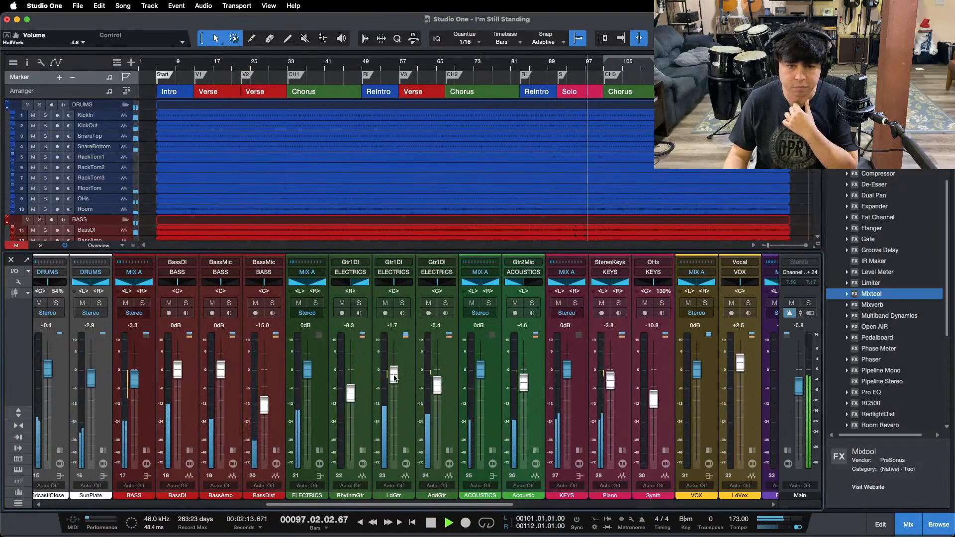
left_click_drag(393, 376, 393, 375)
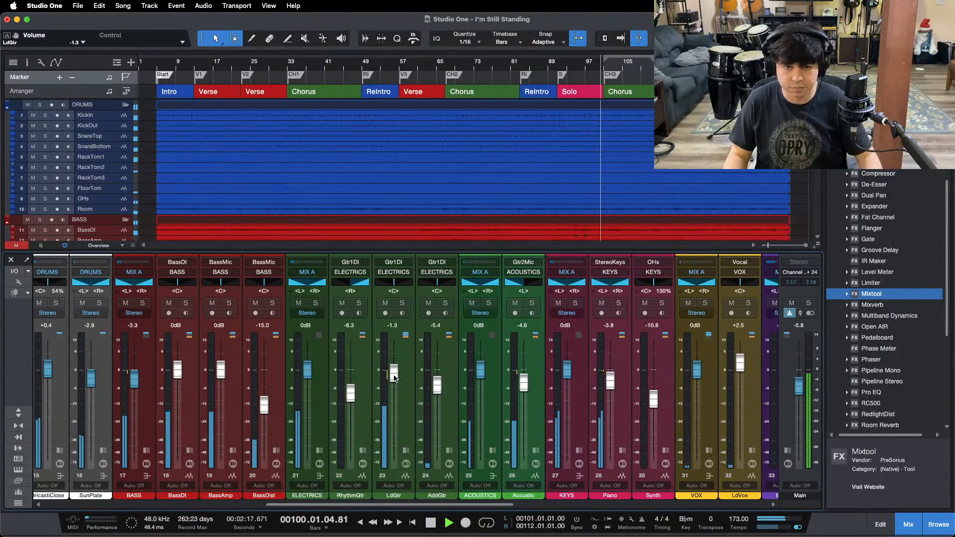
left_click_drag(394, 378, 394, 381)
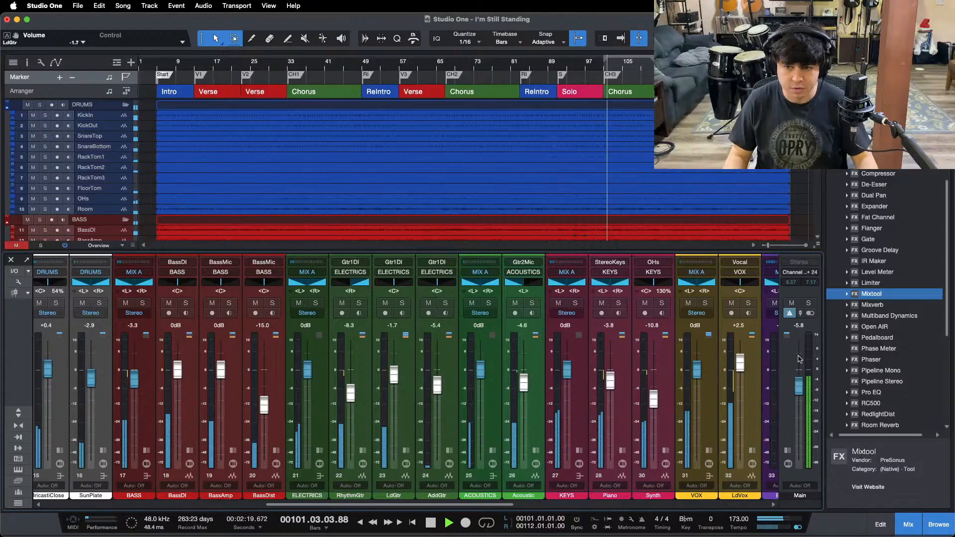
key("F3")
key("space")
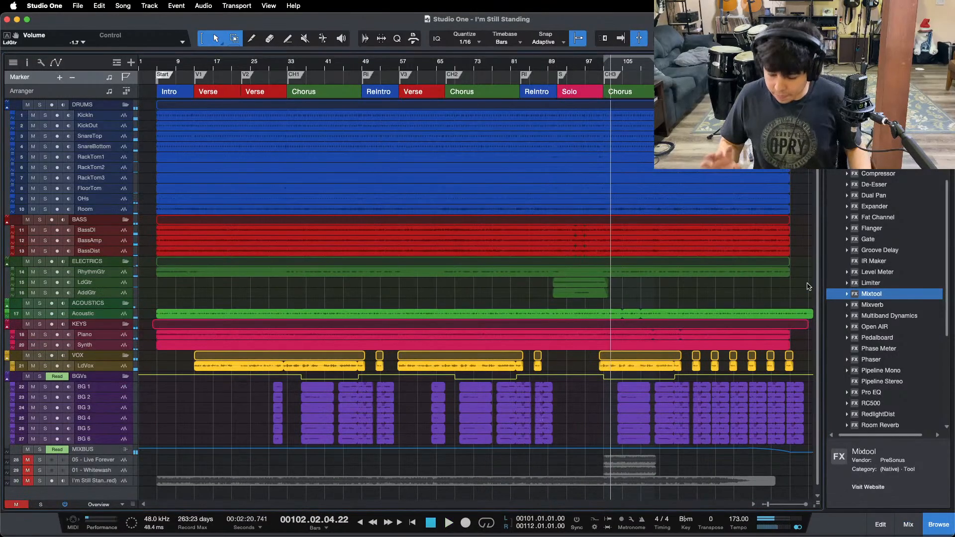
Step: Reset the Main output fader to 0 dB and play the song from the Start marker
key("F3")
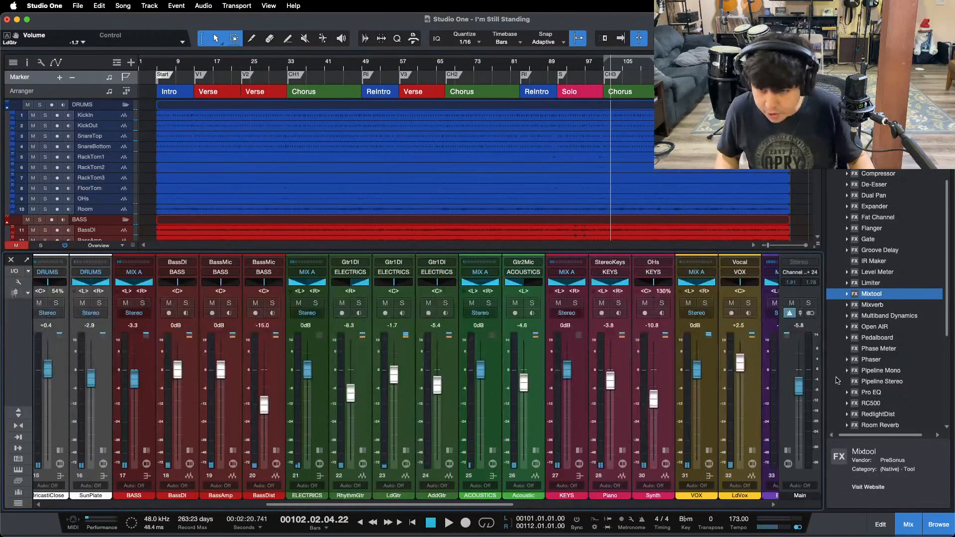
key("F3")
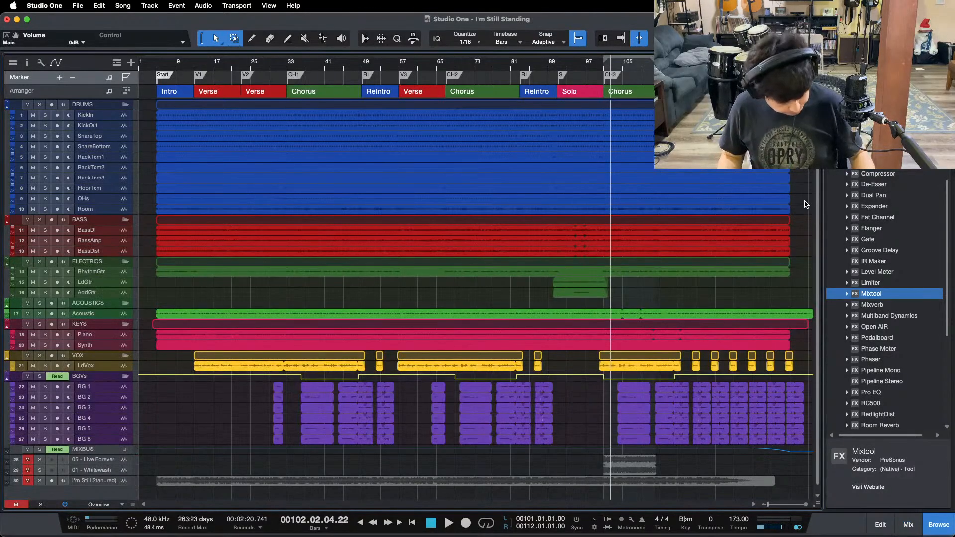
key("b")
key("b")
key("b")
key("b")
key("b")
key("b")
key("b")
key("b")
key("b")
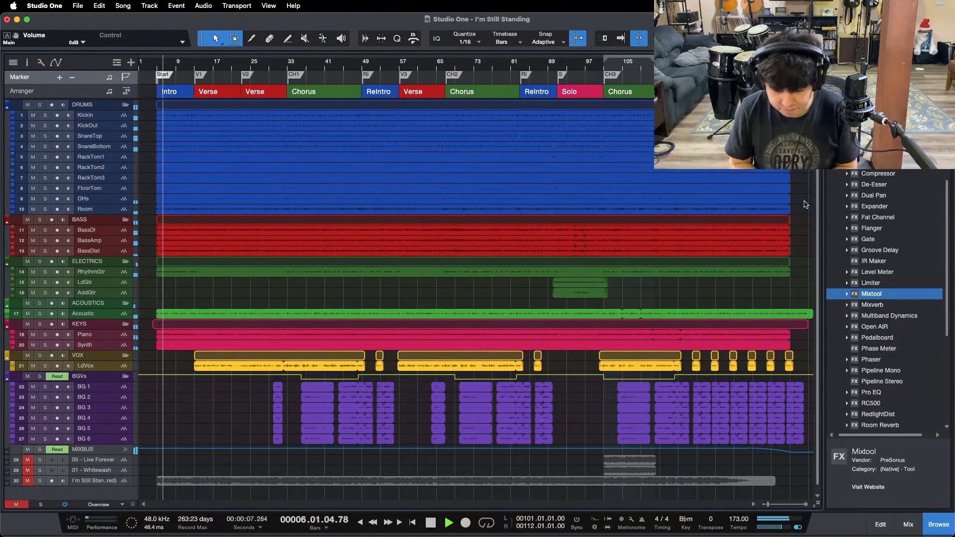
Step: Raise the LdVox fader to +2.9 dB while the first verse plays and close the mixer
mouse_move(454, 536)
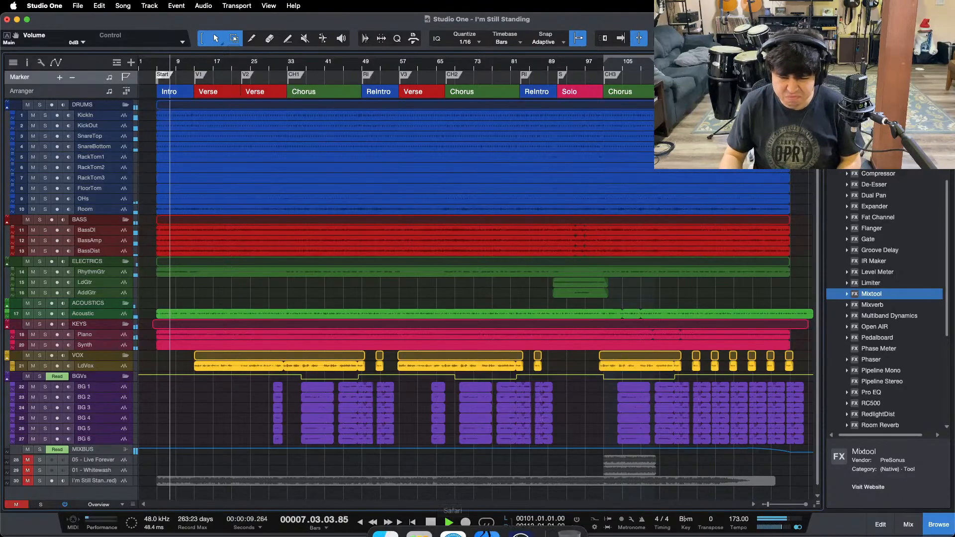
left_click(522, 520)
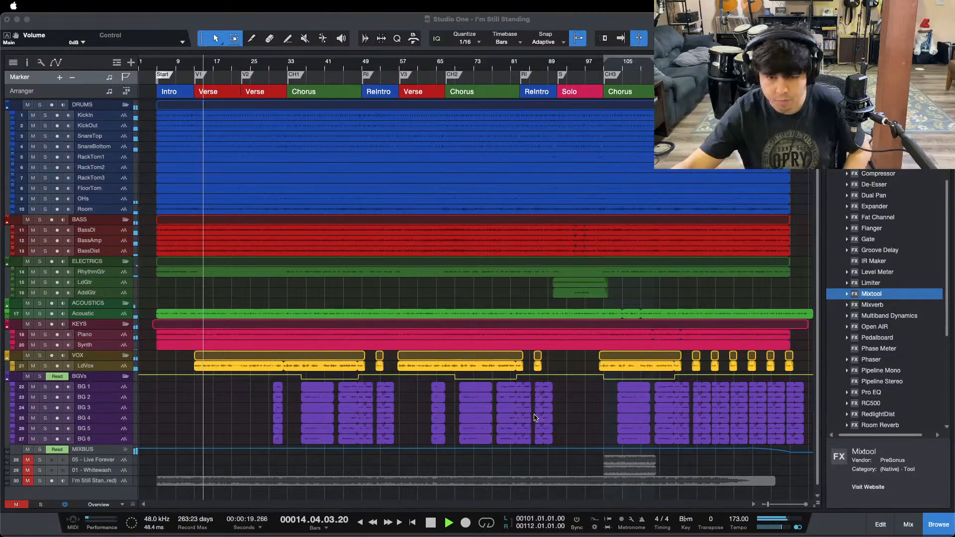
left_click(901, 527)
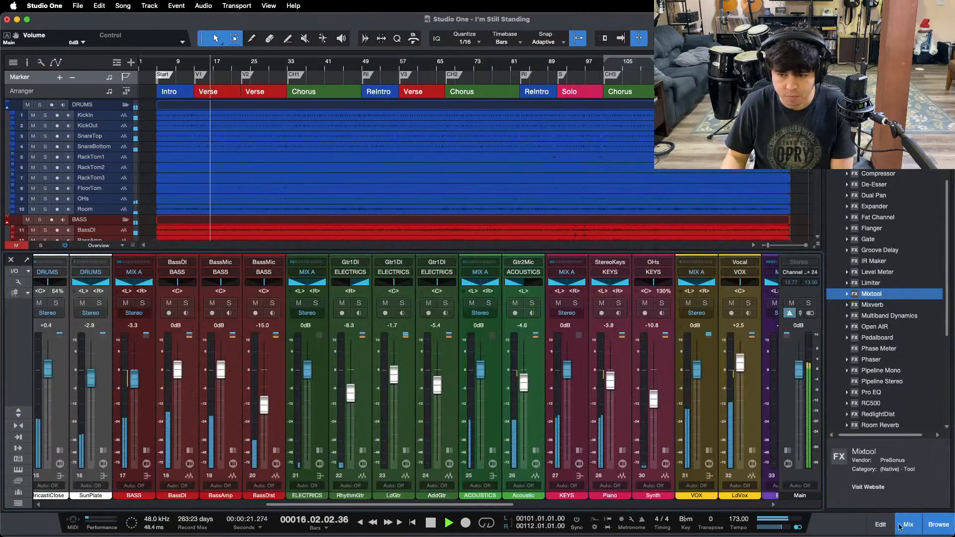
left_click_drag(380, 504, 504, 504)
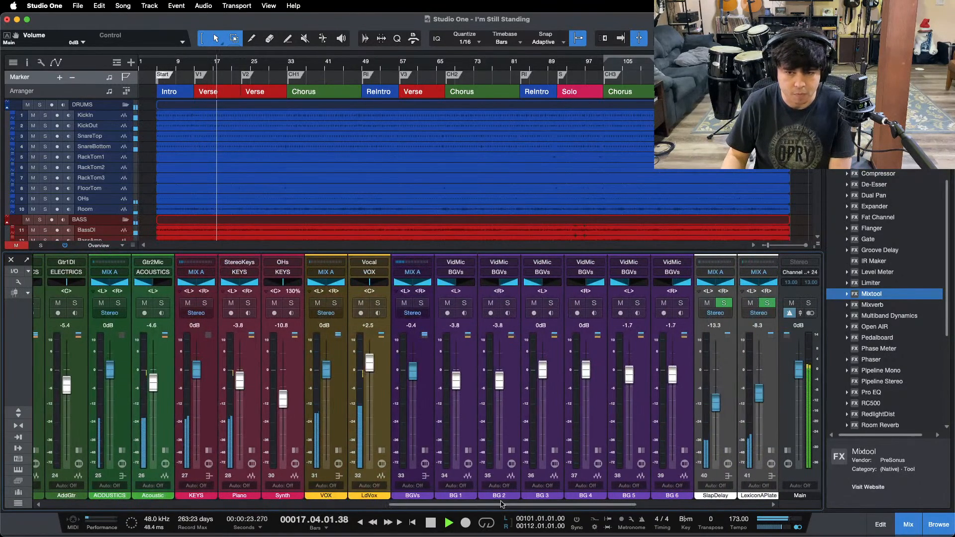
left_click_drag(368, 369, 368, 367)
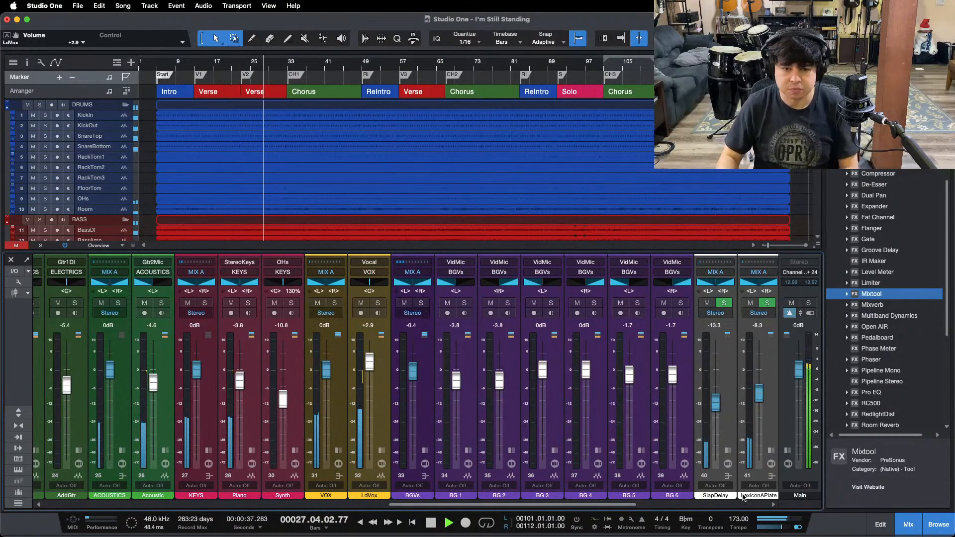
left_click(908, 524)
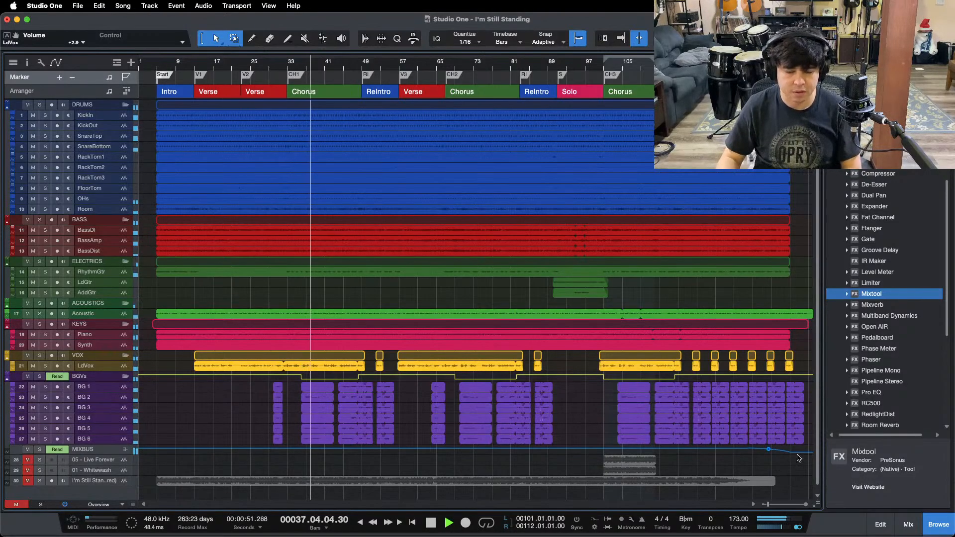
Step: Lower the BGVs bus fader to -0.8 dB while the first chorus plays and close the mixer
left_click(909, 524)
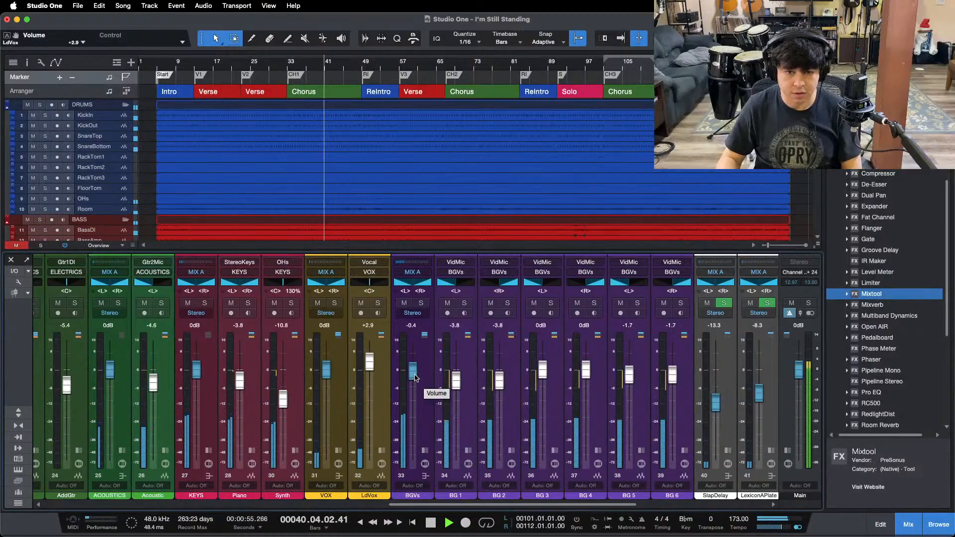
left_click_drag(416, 378, 415, 378)
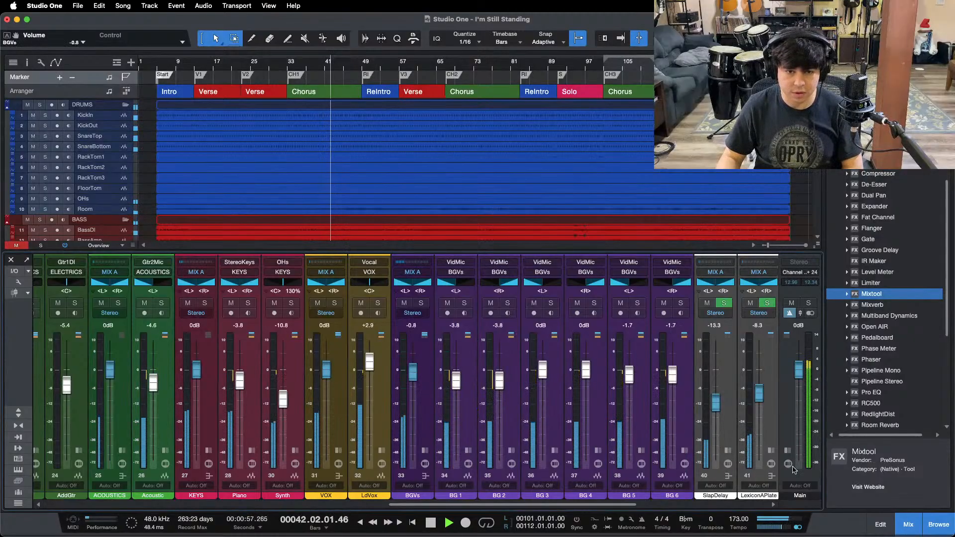
key("F3")
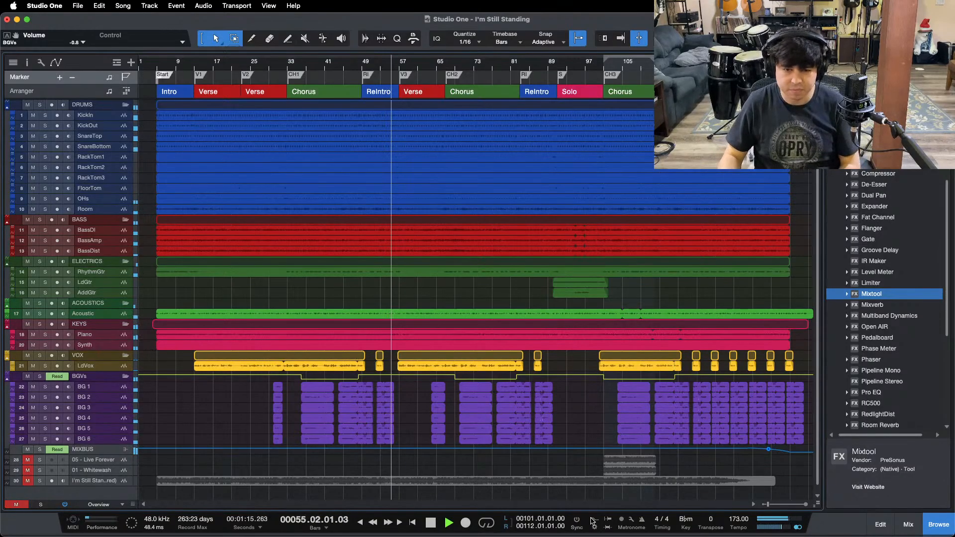
Step: Listen through the rest of the song to the end of the outro and stop playback
mouse_move(570, 533)
left_click(521, 521)
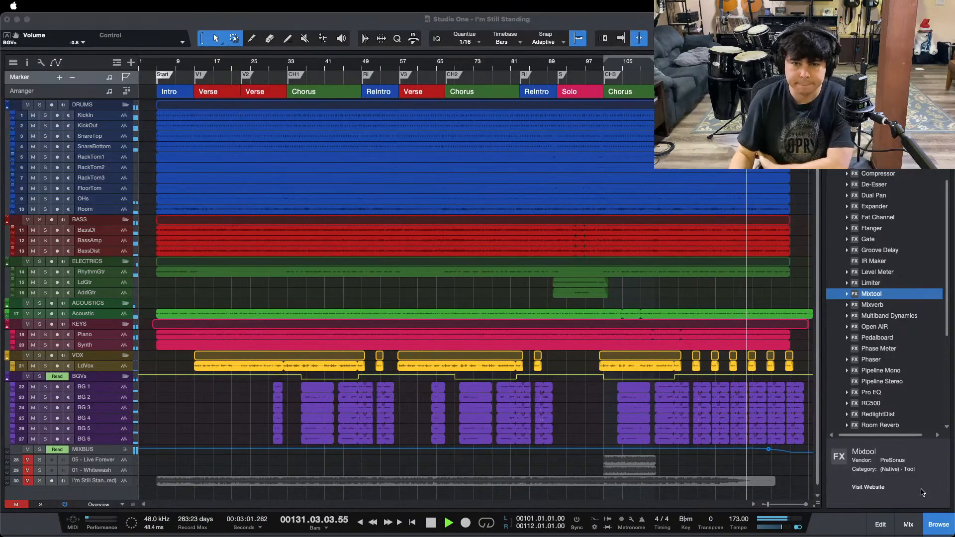
left_click(922, 493)
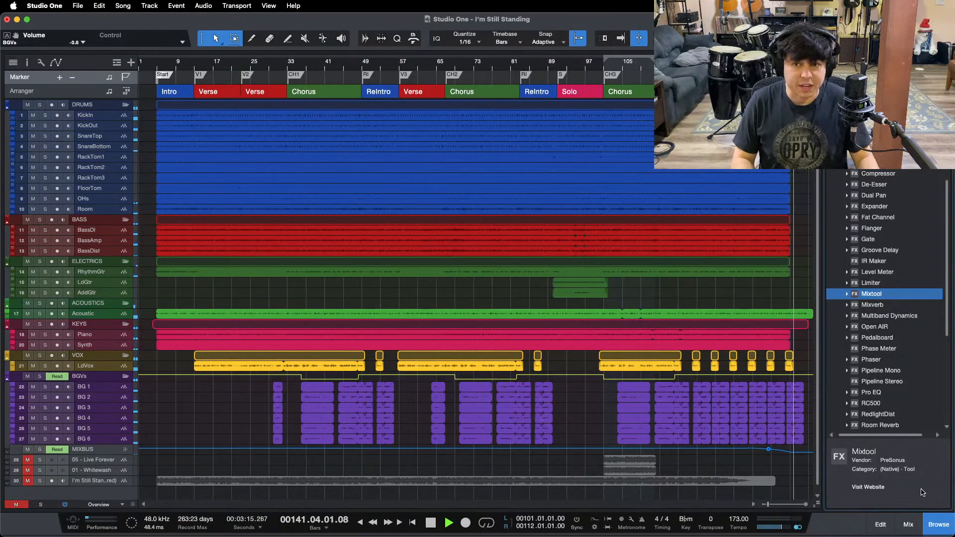
key("space")
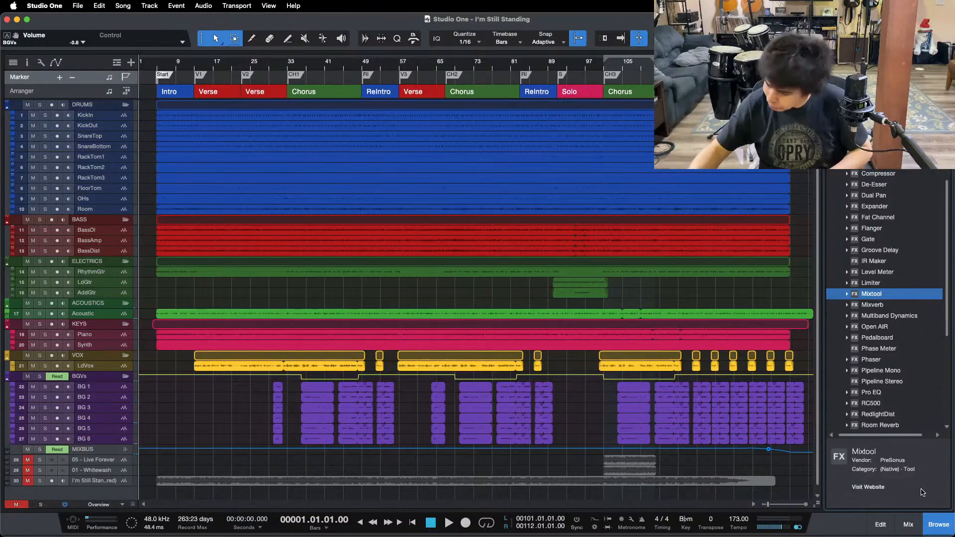
key("F3")
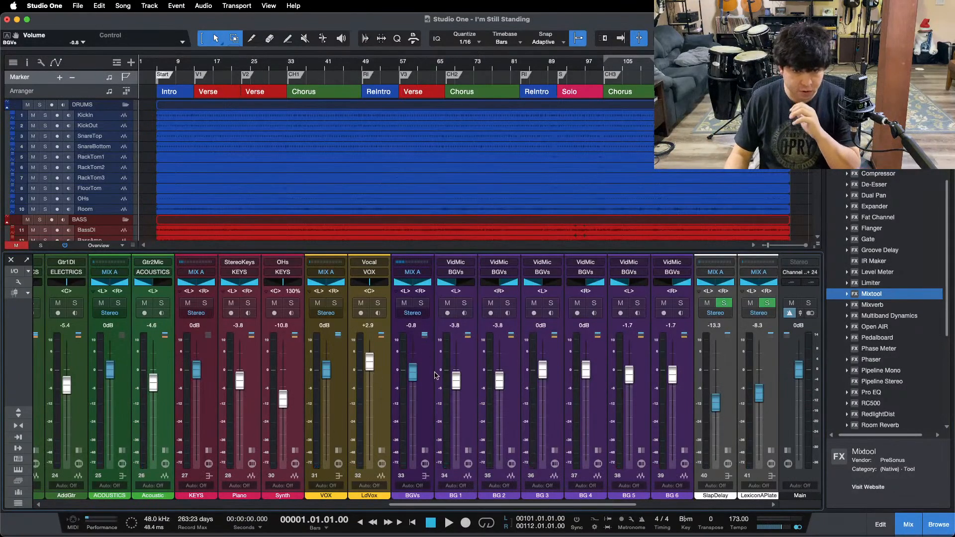
key("F3")
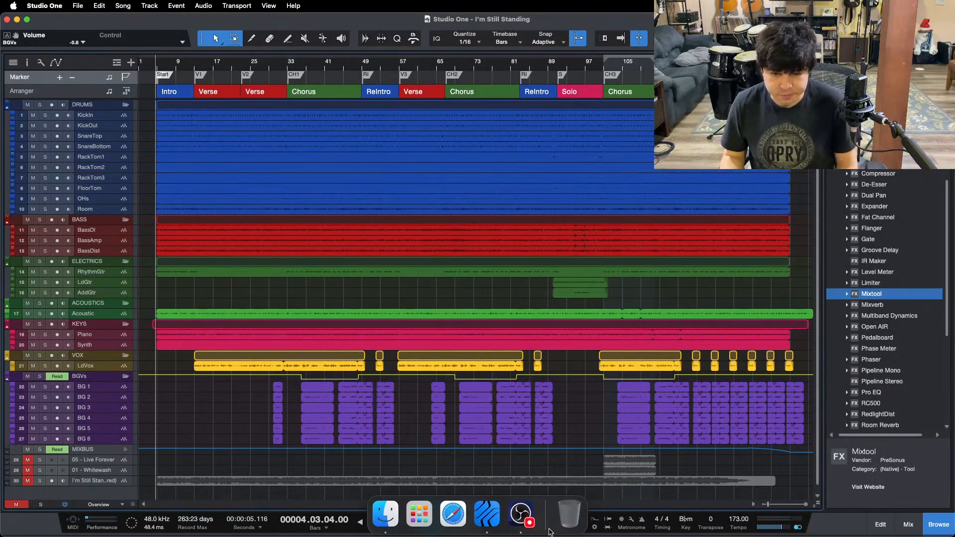
left_click(520, 520)
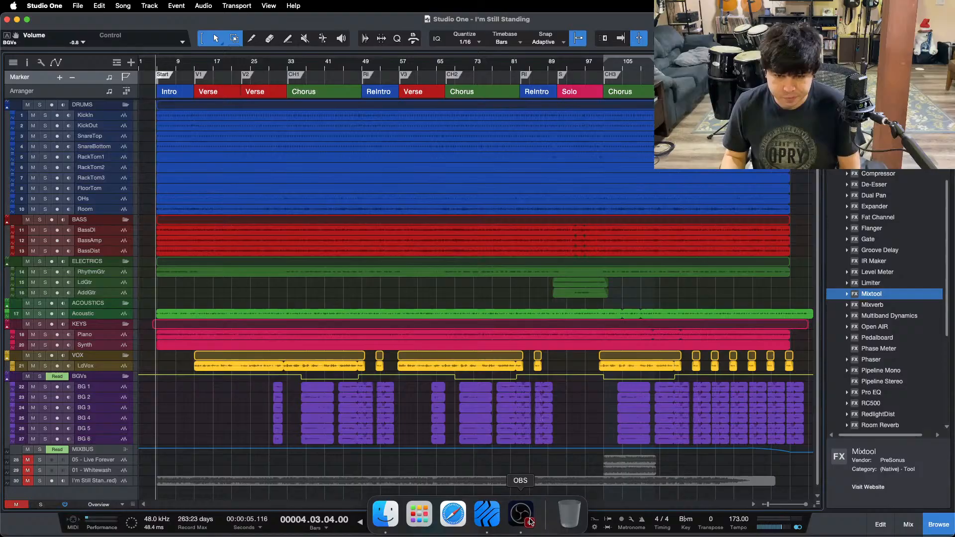
left_click(917, 491)
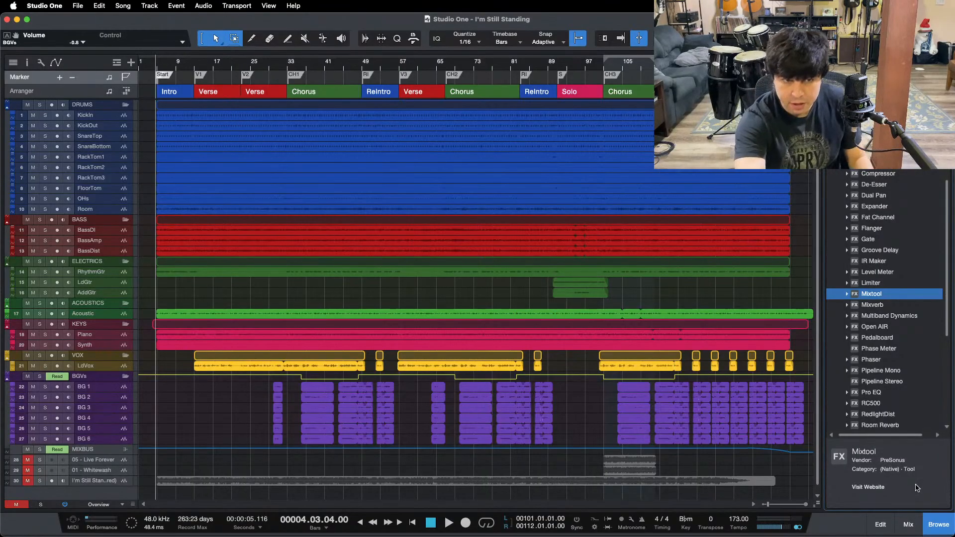
Step: Play the song from the Start marker and listen to the intro and verses
key("space")
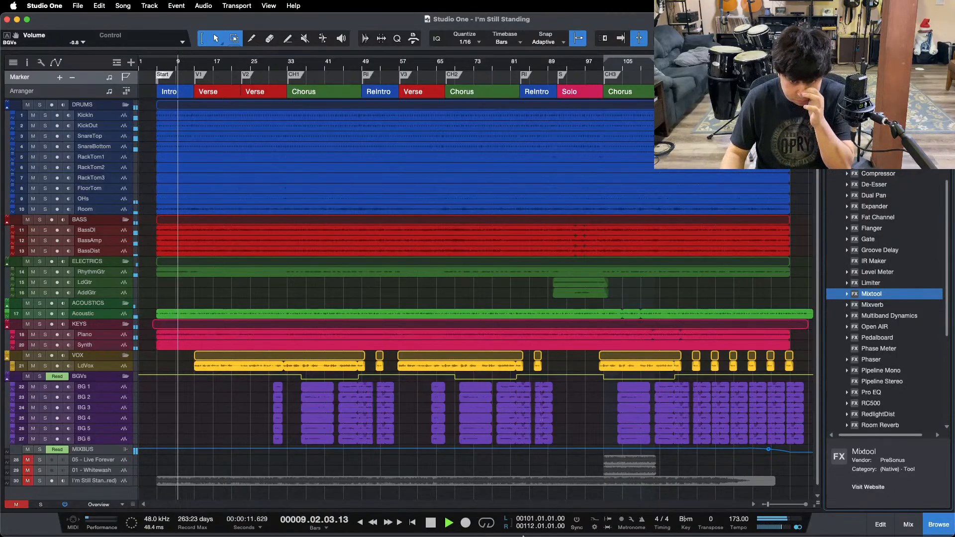
mouse_move(521, 533)
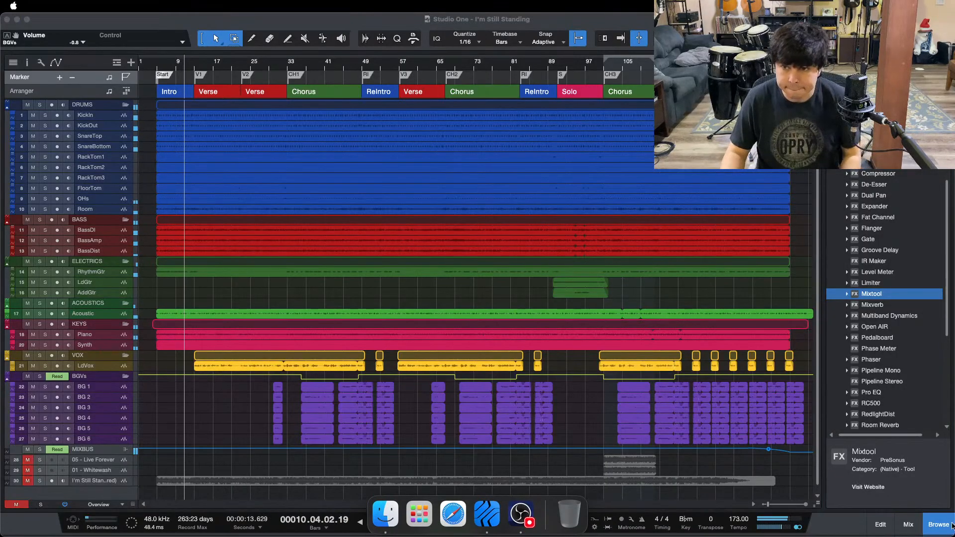
left_click(917, 488)
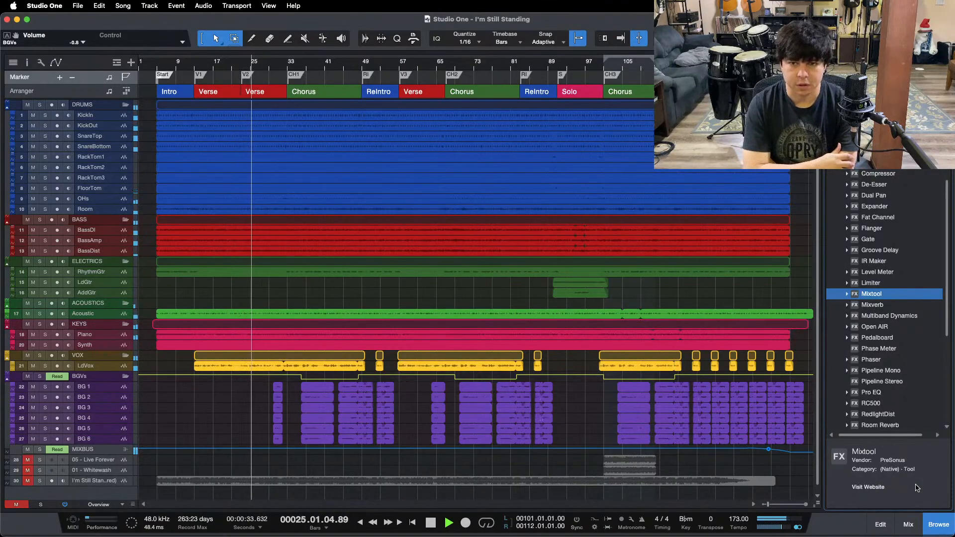
Step: Examine the soothe2 insert on the VOX bus while the chorus begins, and collapse the expanded vocal channels
left_click(908, 526)
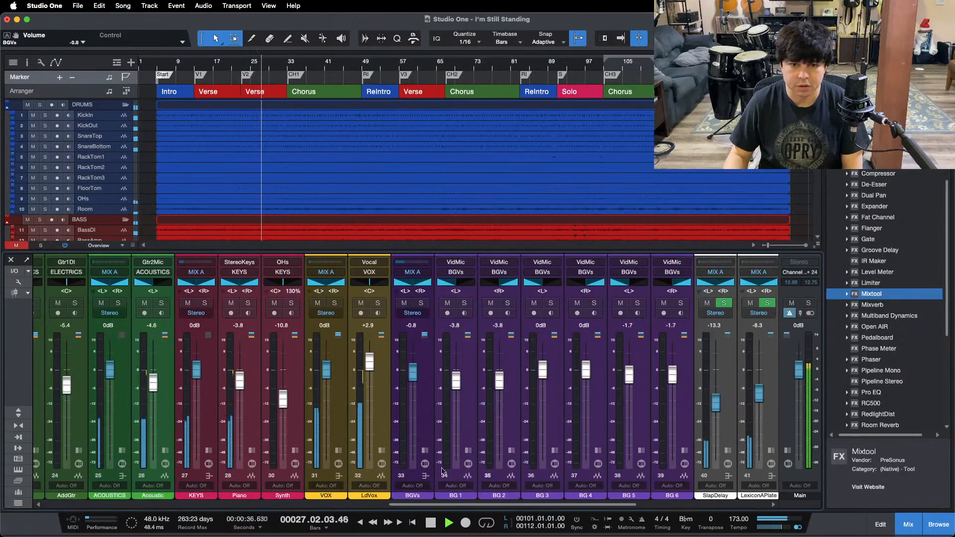
left_click(381, 451)
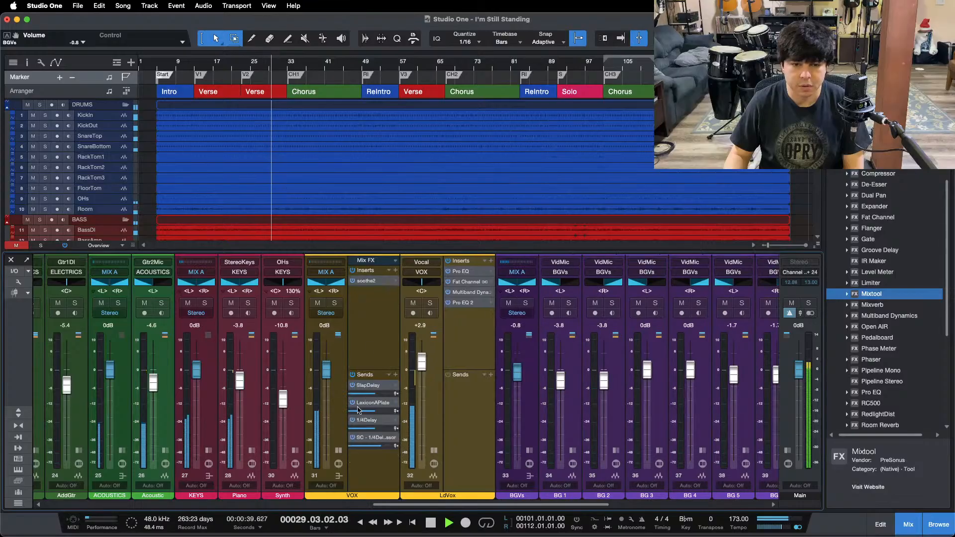
left_click(338, 450)
left_click(359, 283)
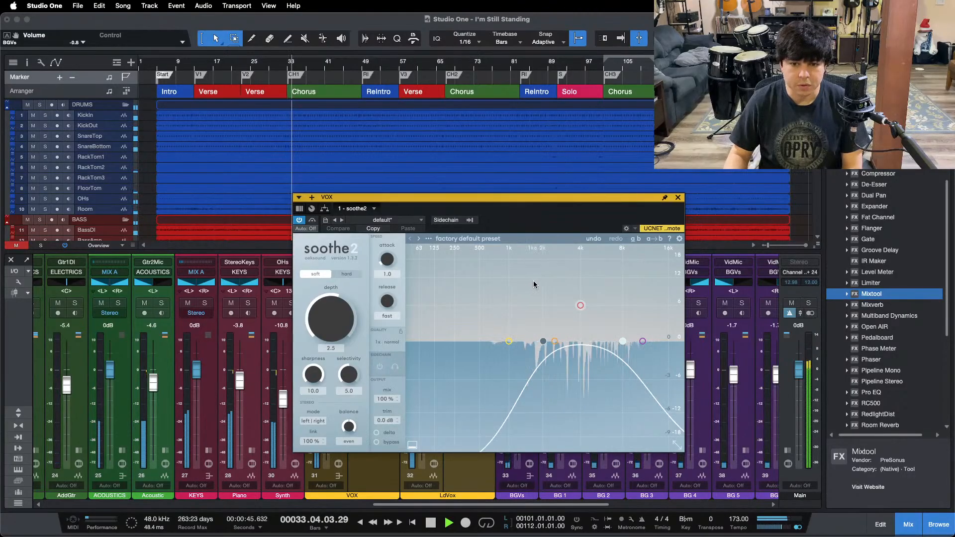
left_click(678, 198)
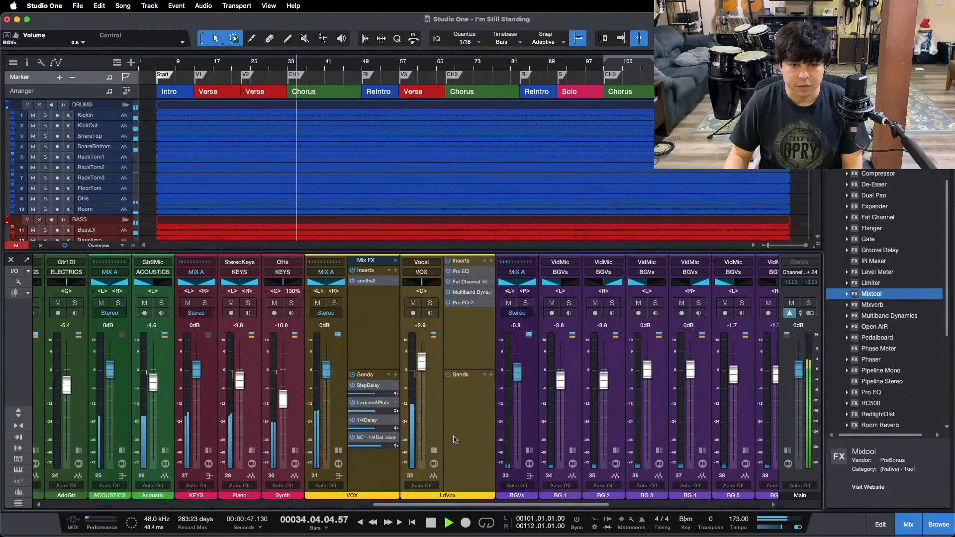
left_click(339, 451)
left_click(382, 451)
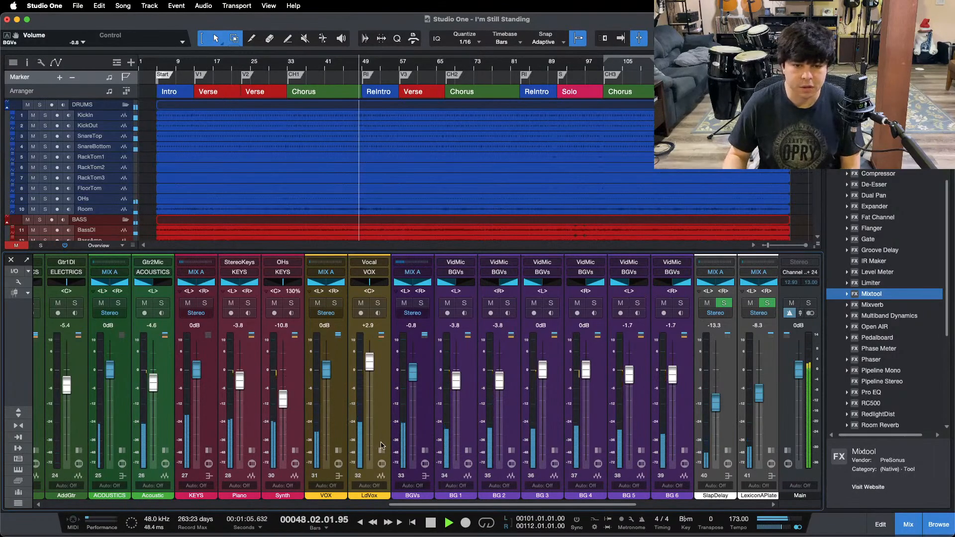
Step: Set the LF gain in LdVox's Pro EQ 2 to 1.44 dB, compare it by undoing and redoing the change, and close the mixer
left_click(381, 335)
double_click(411, 302)
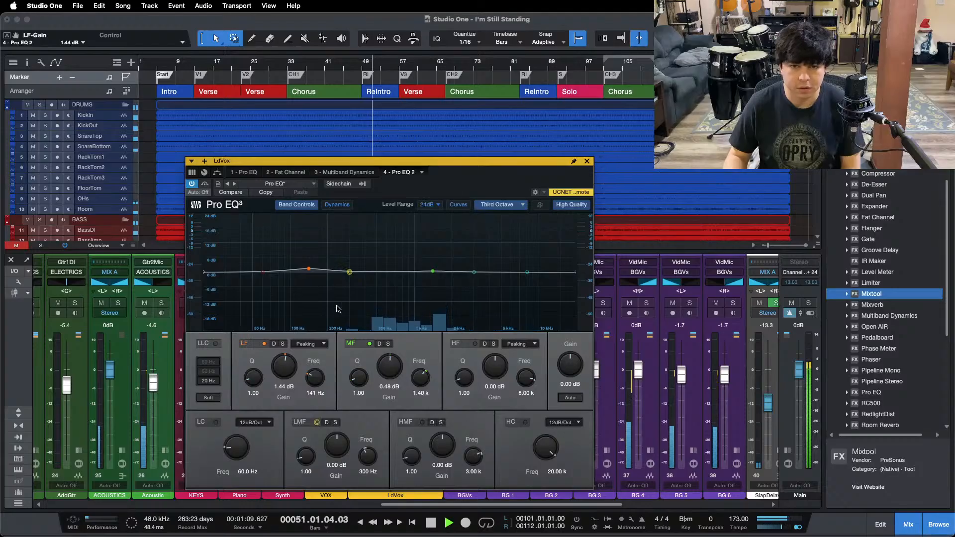
left_click(99, 6)
left_click(104, 22)
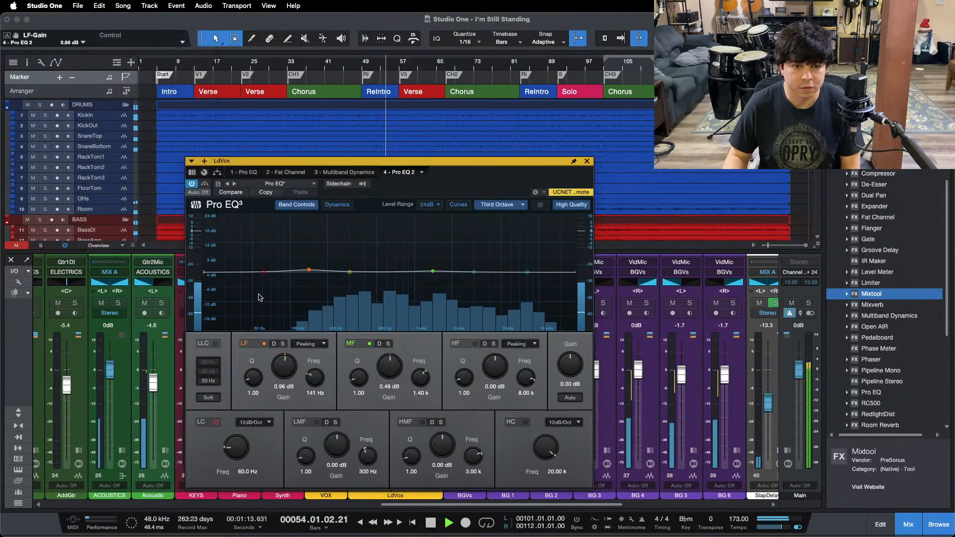
key("super+shift+z")
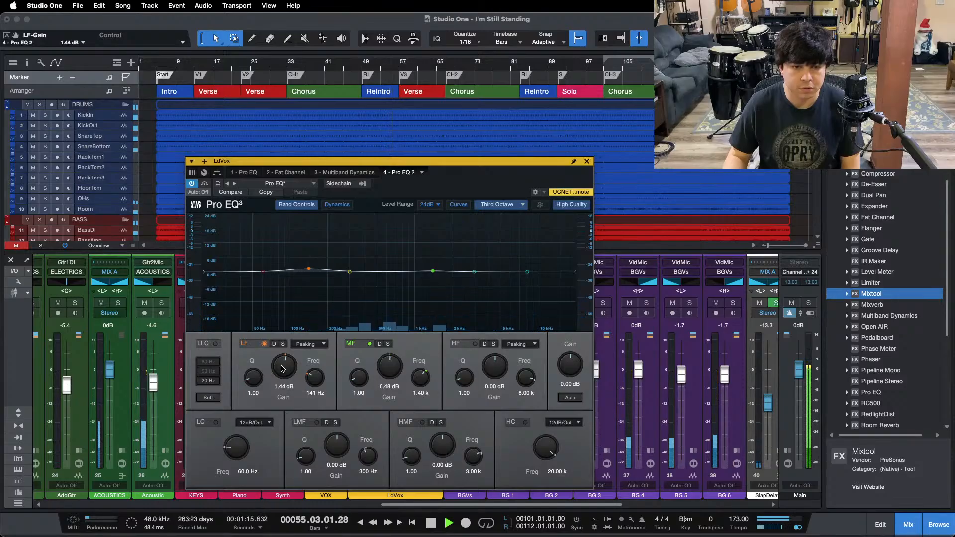
left_click(586, 161)
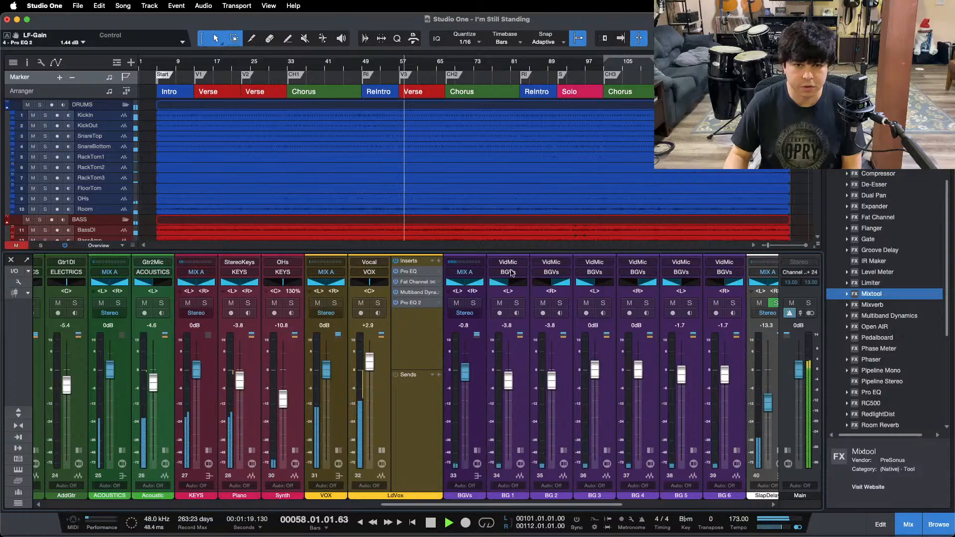
left_click(381, 451)
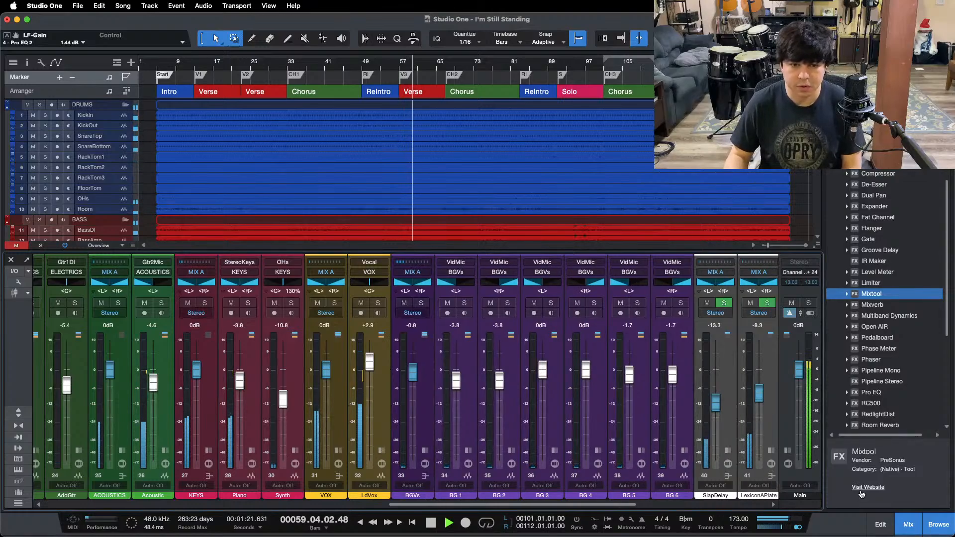
key("F3")
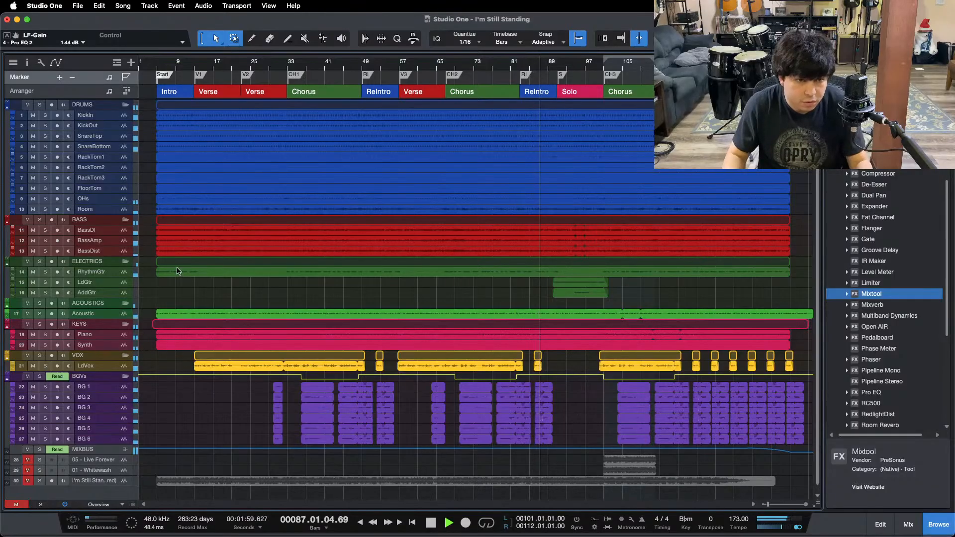
Step: Select the Acoustic track and lower its fader to -5.0 dB during the last chorus
left_click(110, 312)
left_click_drag(109, 309, 114, 306)
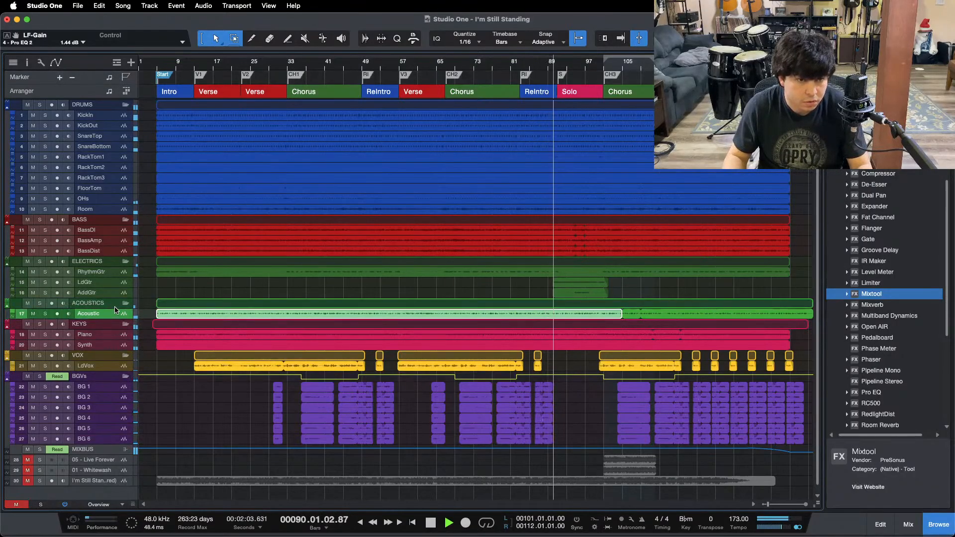
key("F3")
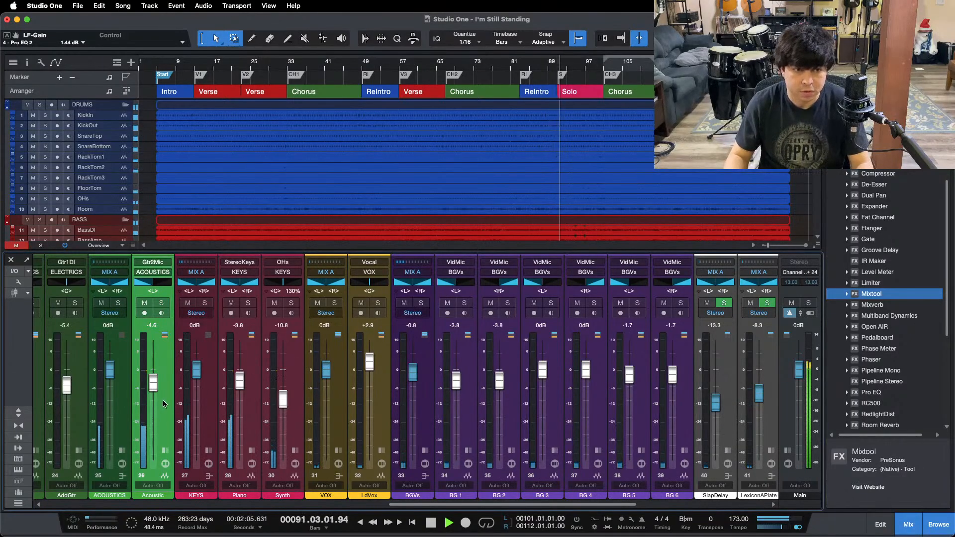
key("F3")
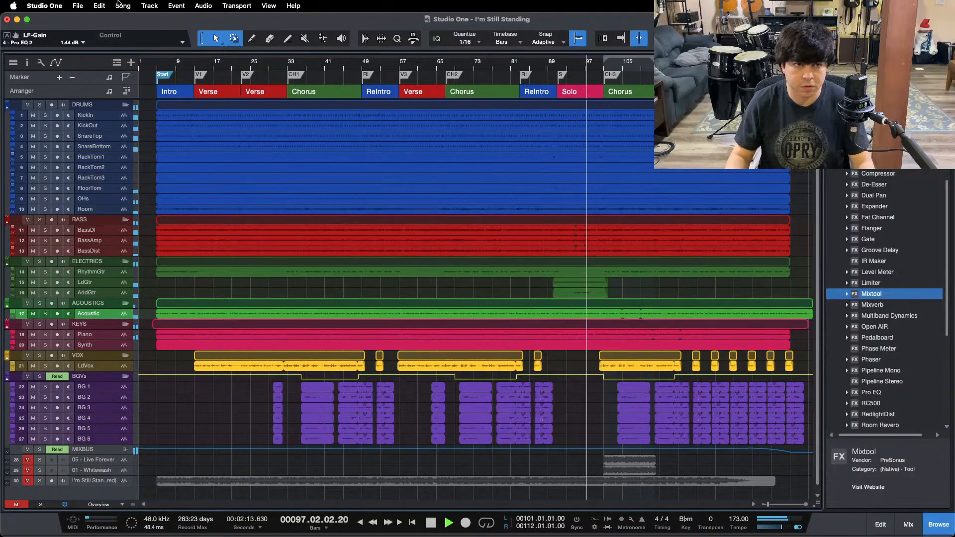
left_click(96, 4)
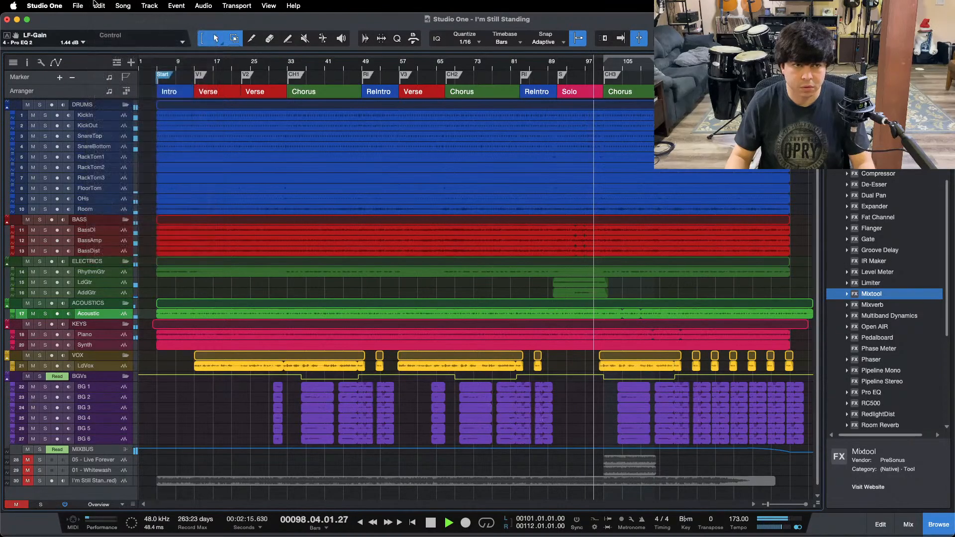
left_click(96, 4)
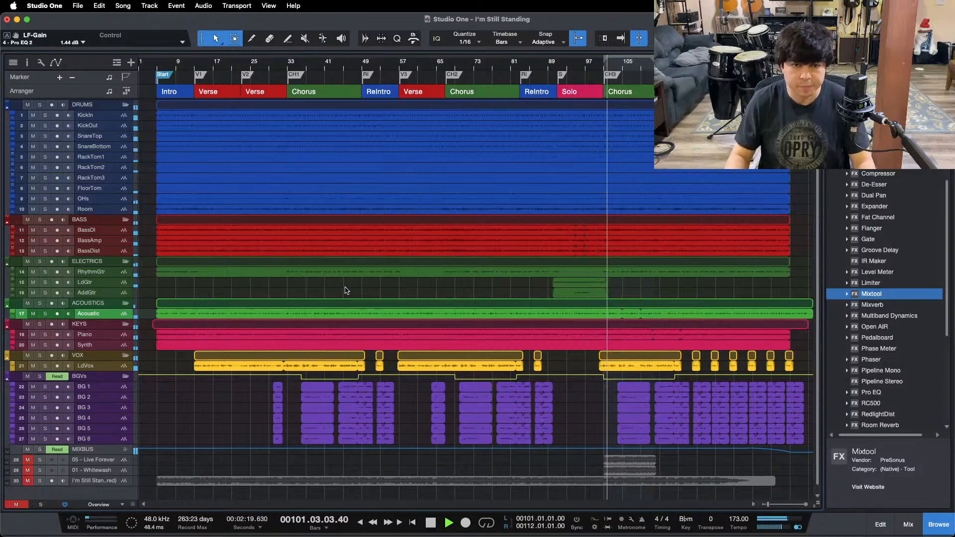
key("F3")
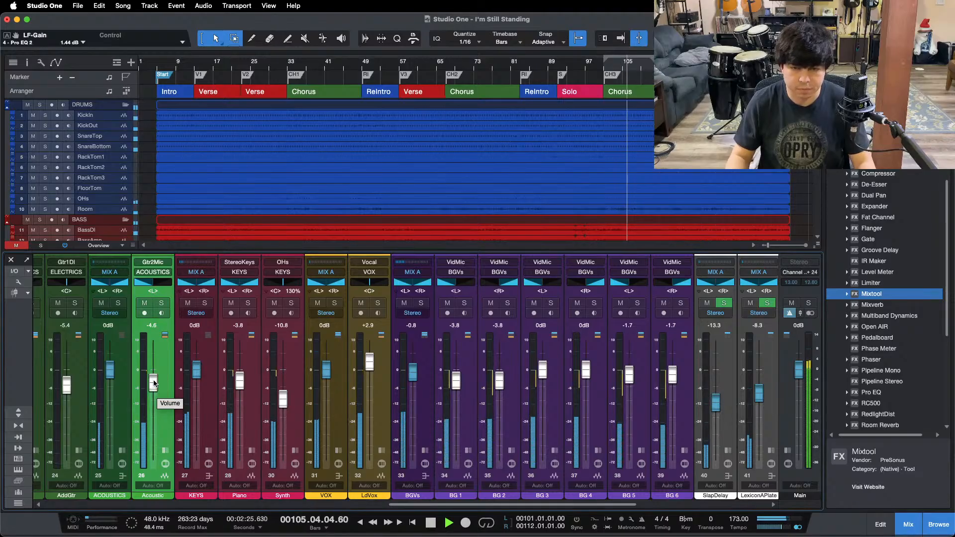
left_click_drag(154, 381, 154, 383)
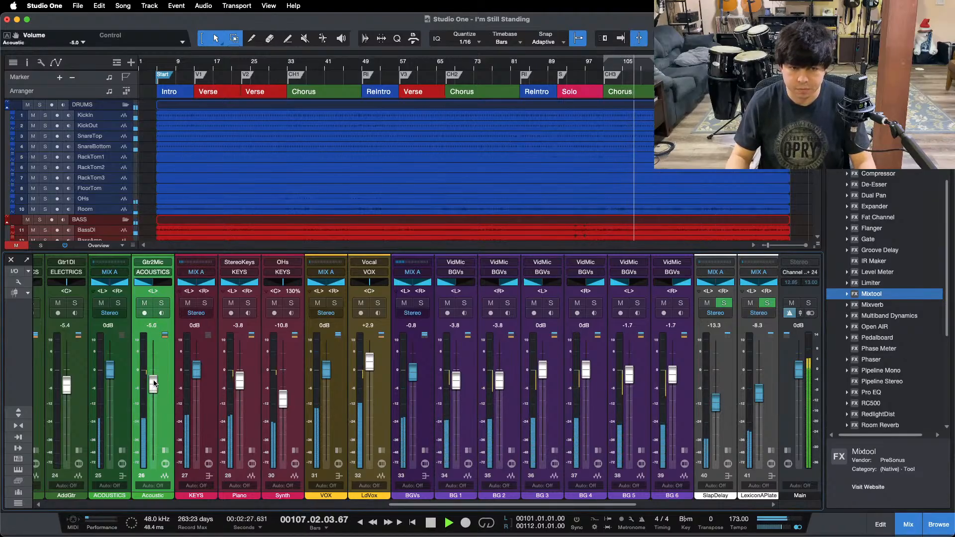
key("F3")
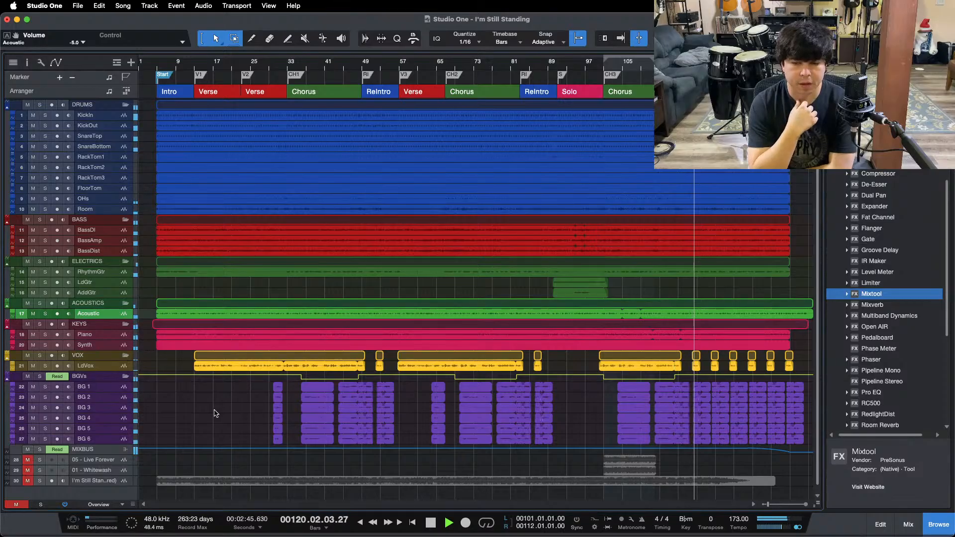
Step: Set the BGVs bus fader to -0.4 dB and its Mixtool gain to -1.92 dB, play to the end and stop playback
key("F3")
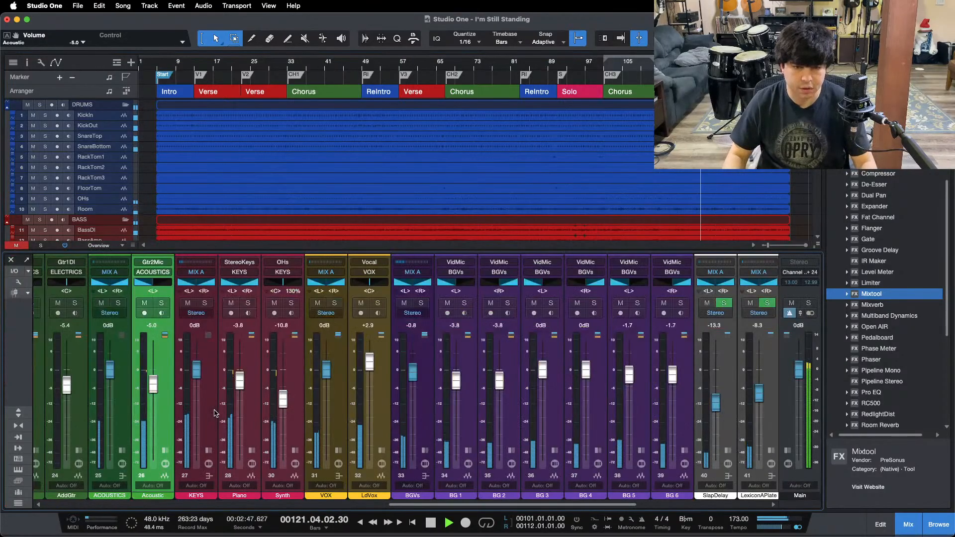
left_click_drag(412, 380, 412, 379)
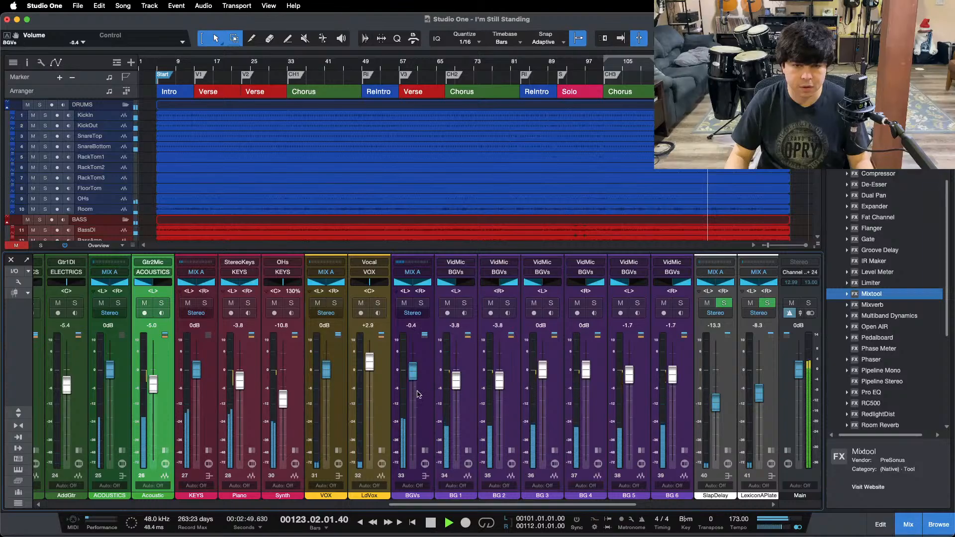
left_click(426, 450)
left_click(462, 303)
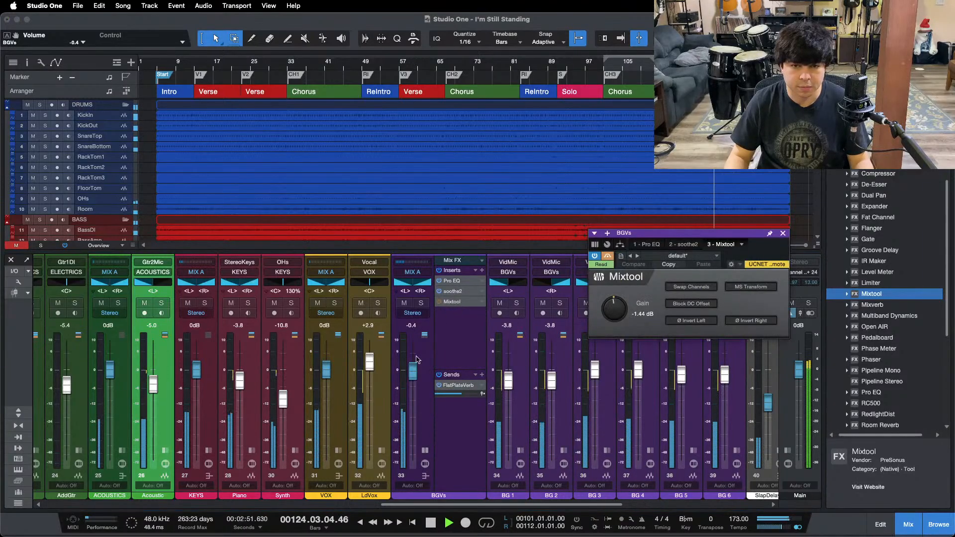
left_click(783, 233)
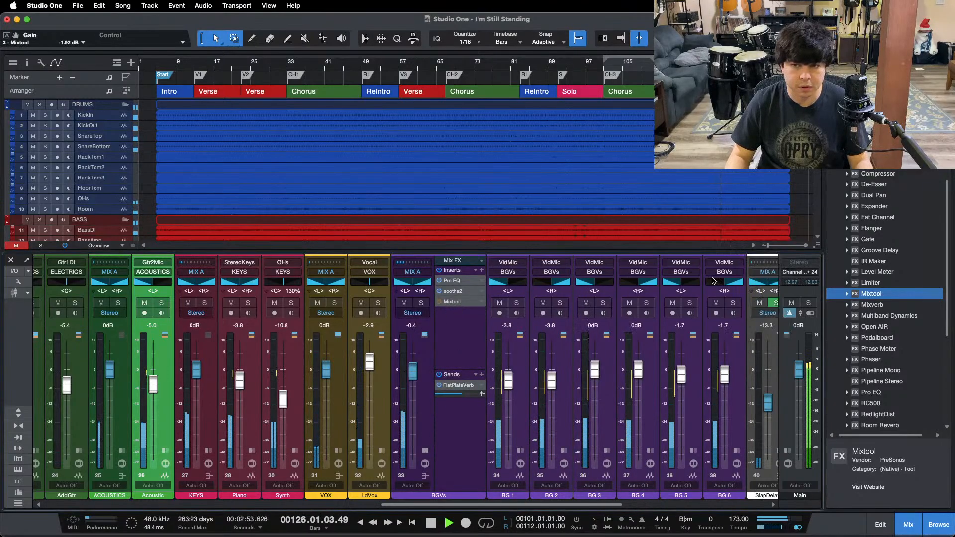
key("F3")
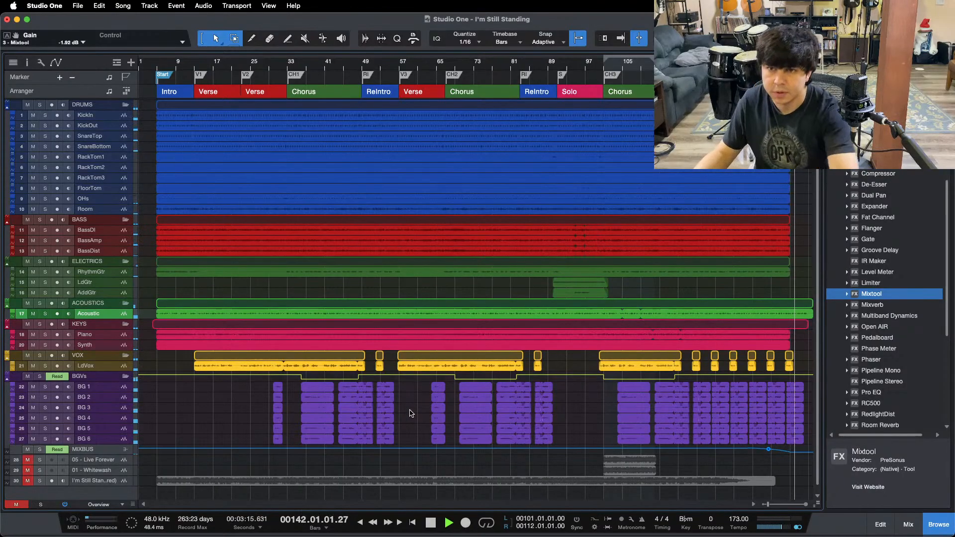
key("space")
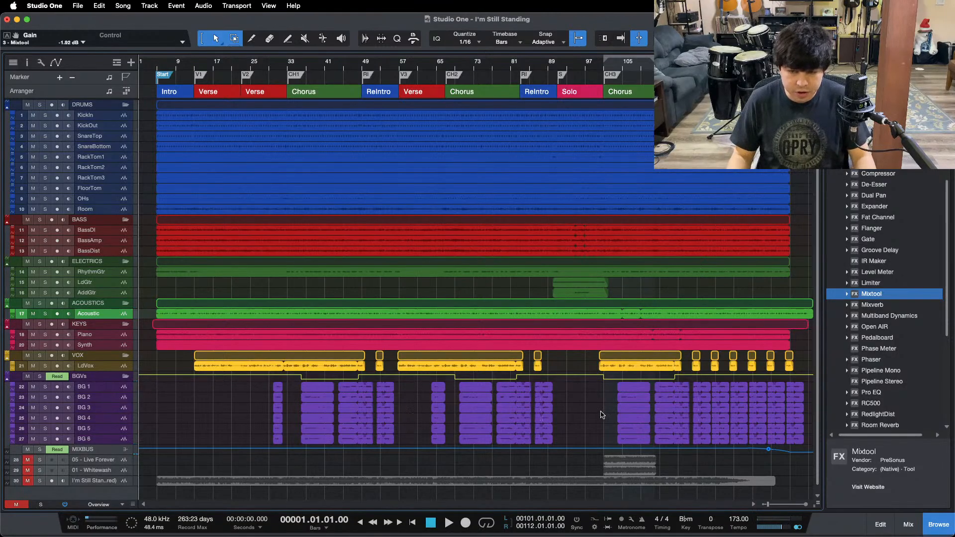
Step: Examine the Mixtool insert's gain on the BGVs bus, and close the plug-in and mixer
key("F3")
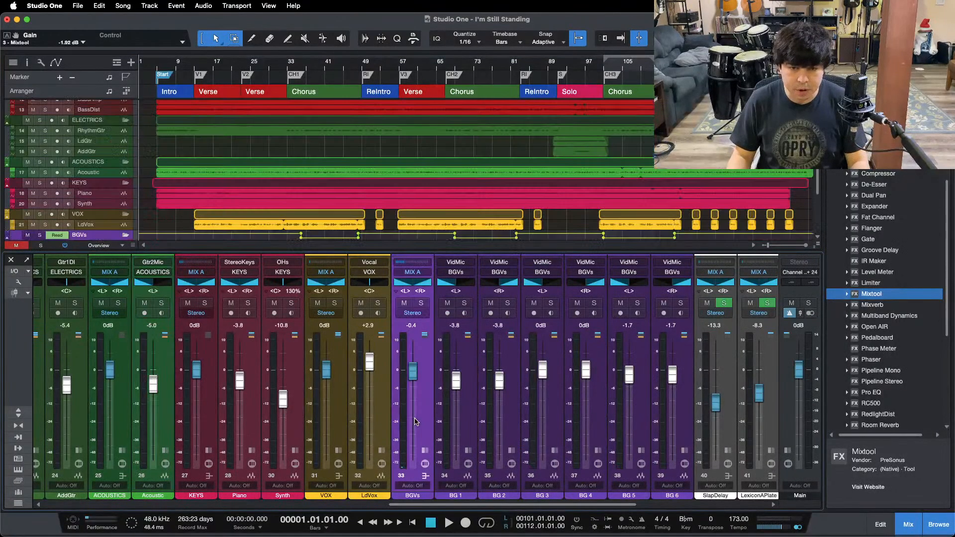
left_click(425, 451)
left_click(468, 303)
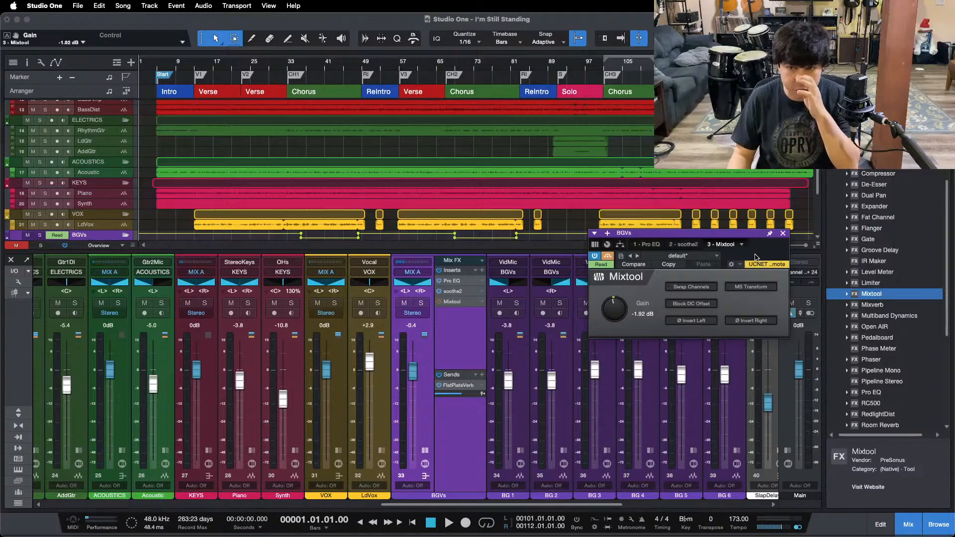
left_click(783, 233)
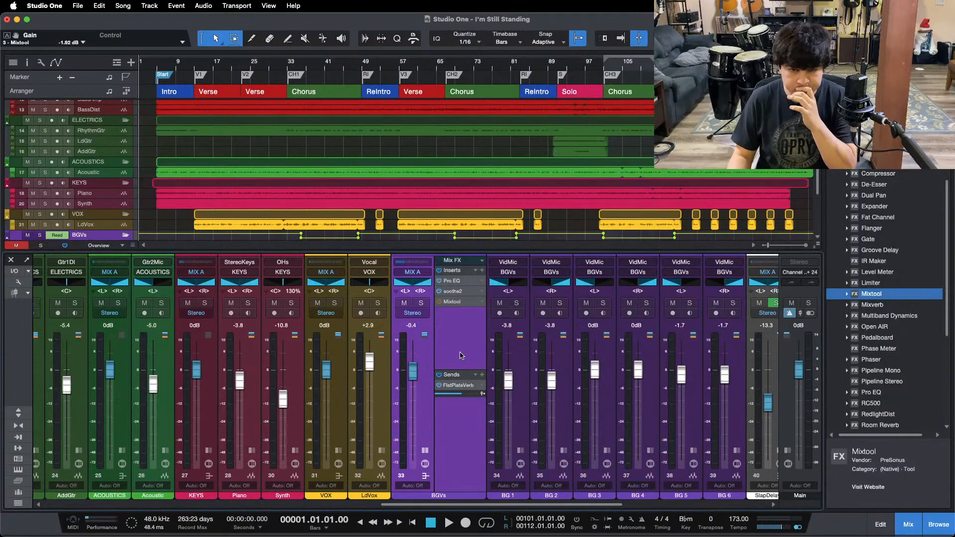
left_click(425, 450)
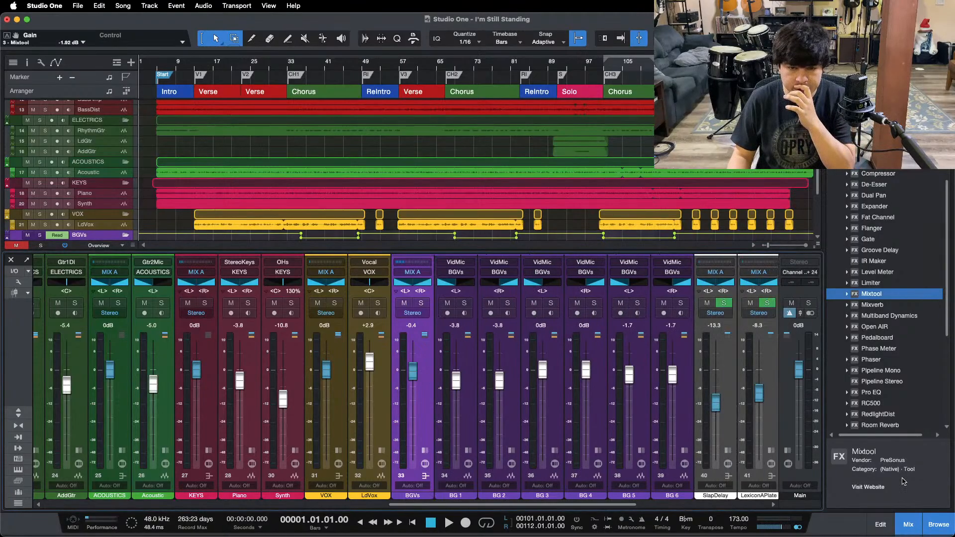
left_click(916, 520)
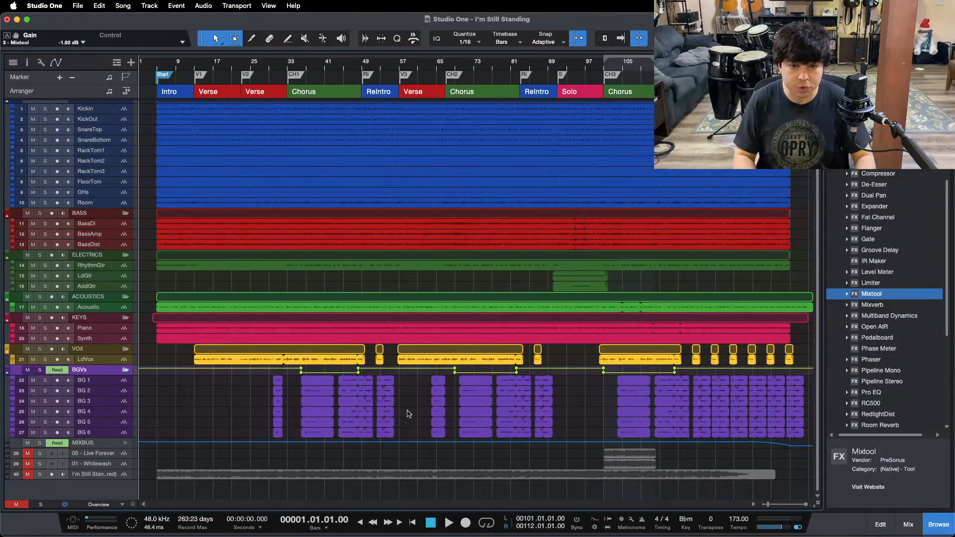
scroll(407, 414, "up", 1)
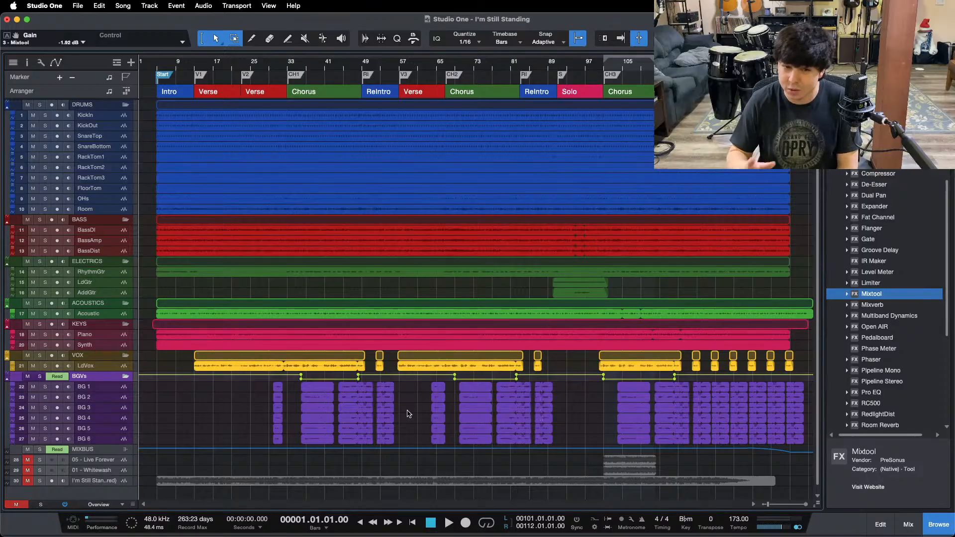
mouse_move(540, 535)
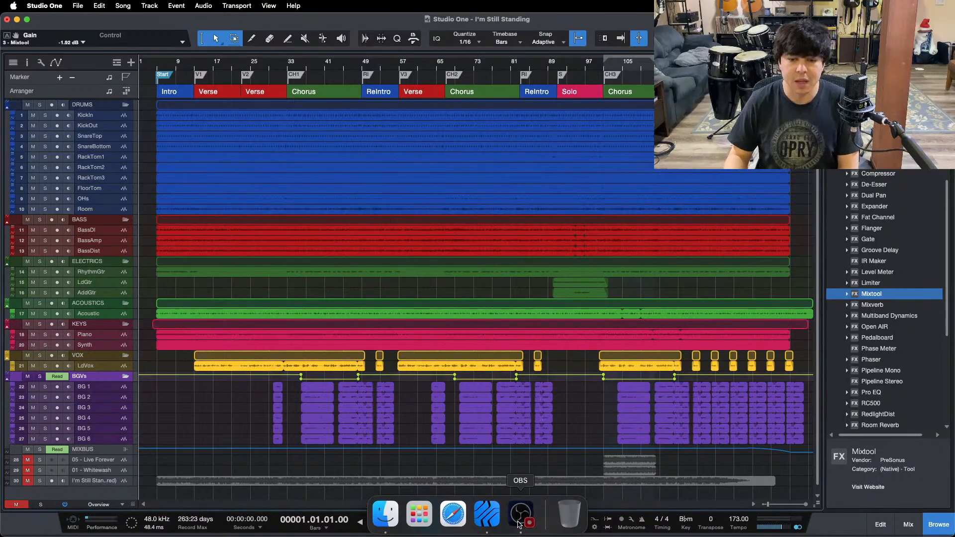